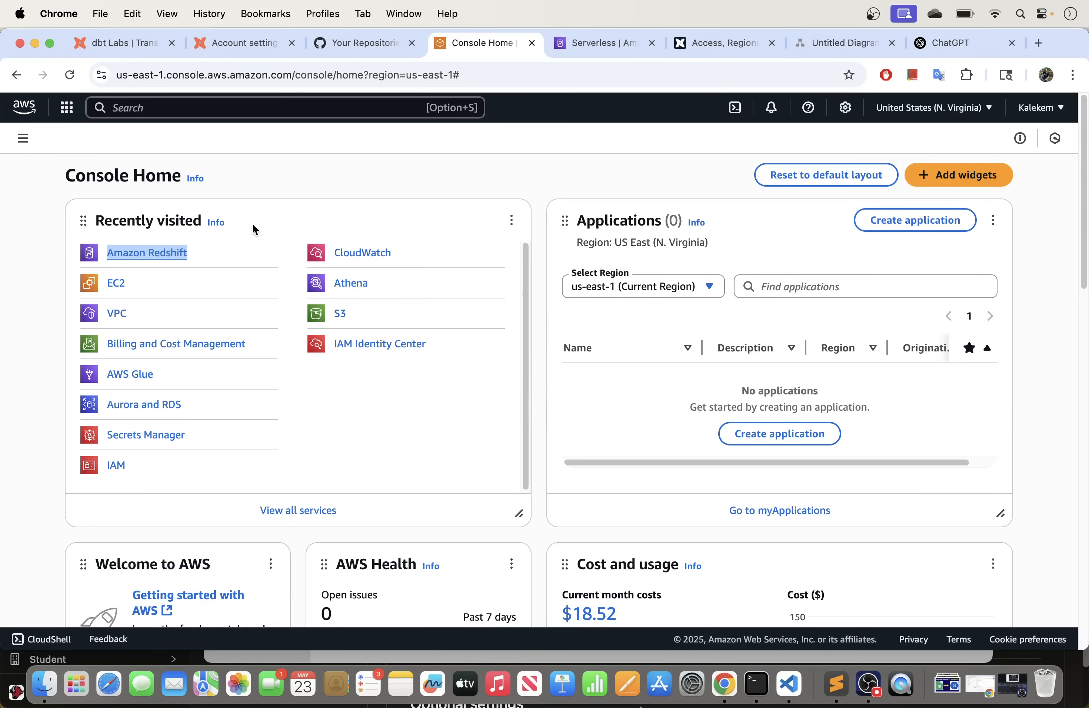
Step: Search the AWS console for REDSHIFT and open Amazon Redshift in a new browser tab
left_click(276, 214)
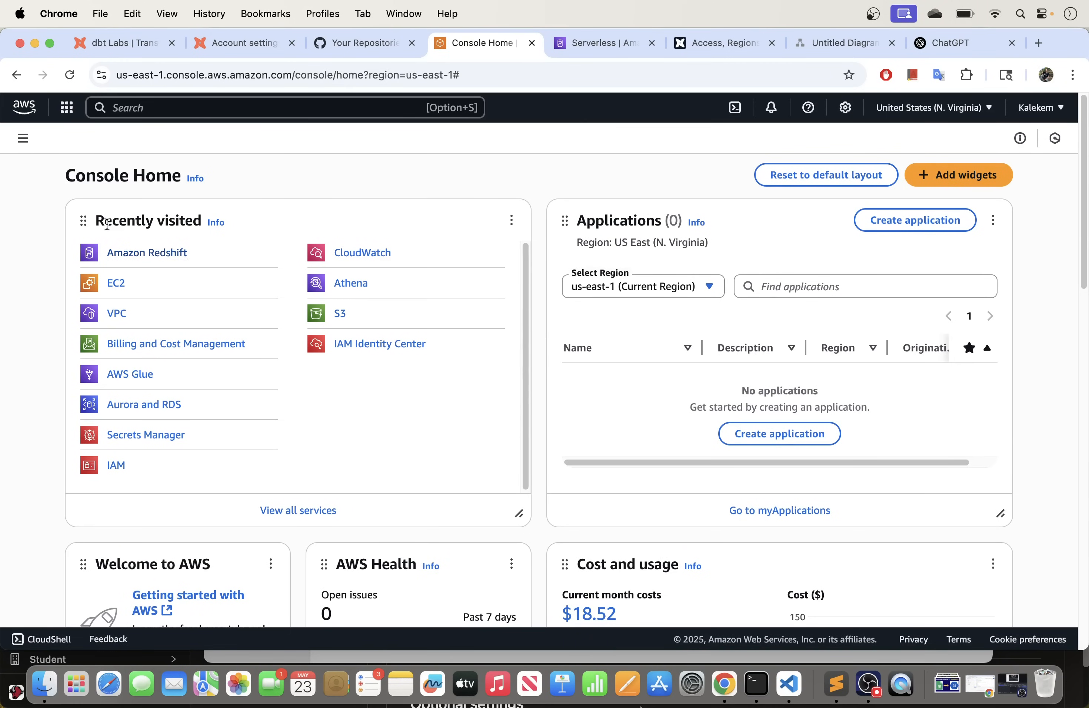
left_click(154, 112)
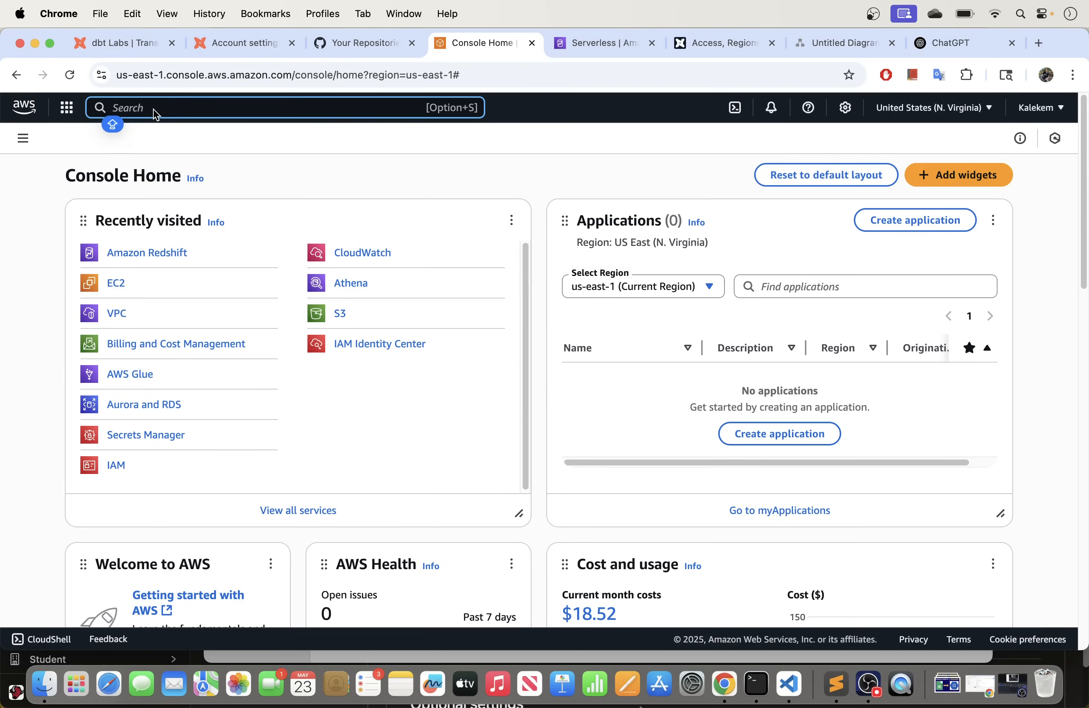
type("REDSHIFT")
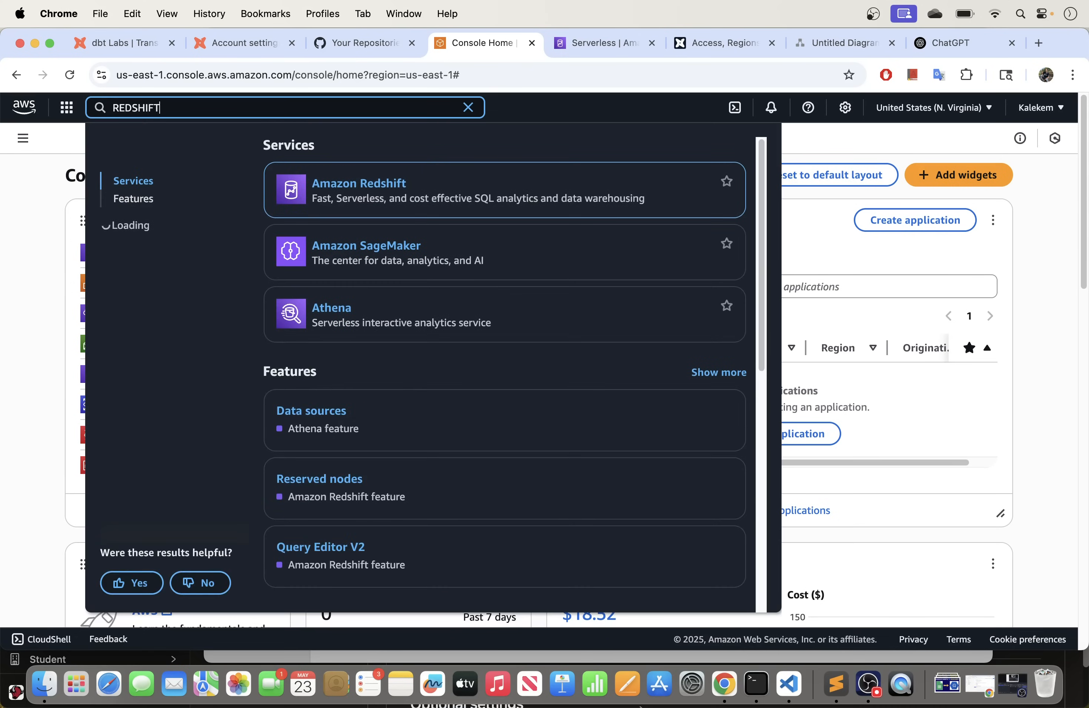
mouse_move(352, 186)
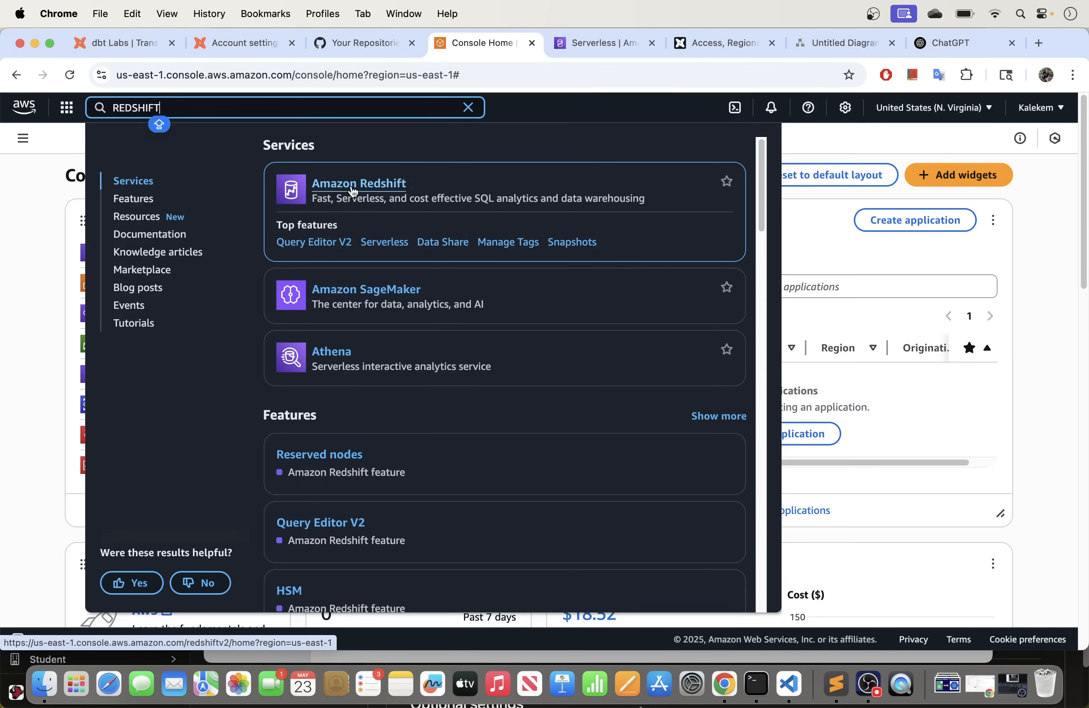
right_click(376, 187)
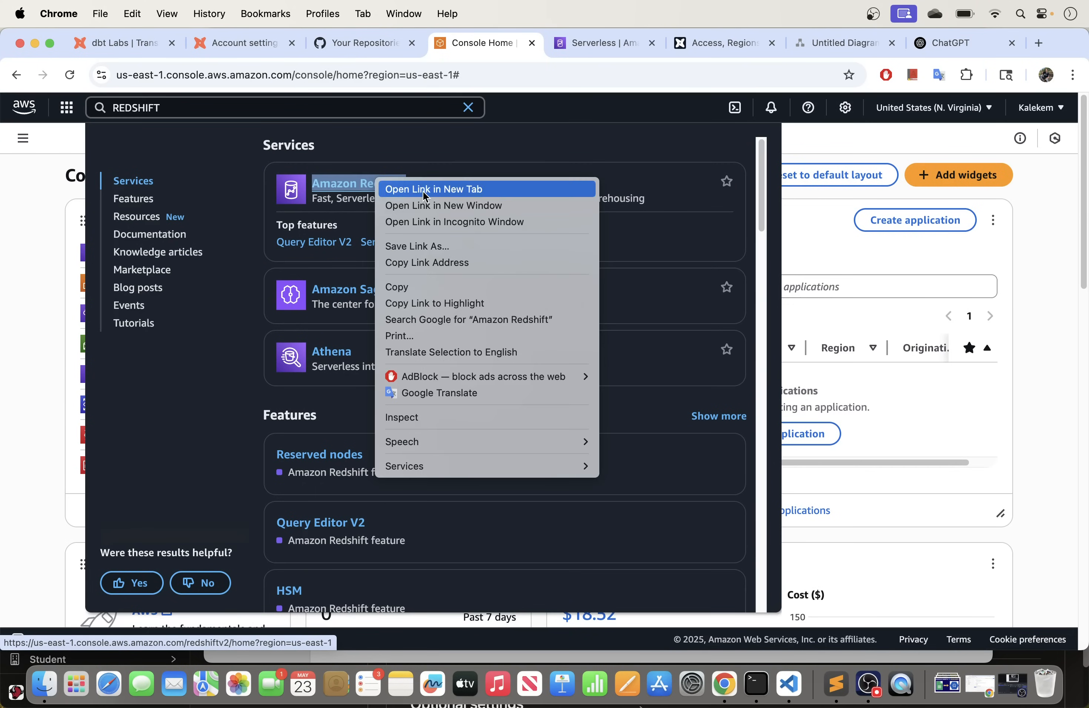
left_click(400, 187)
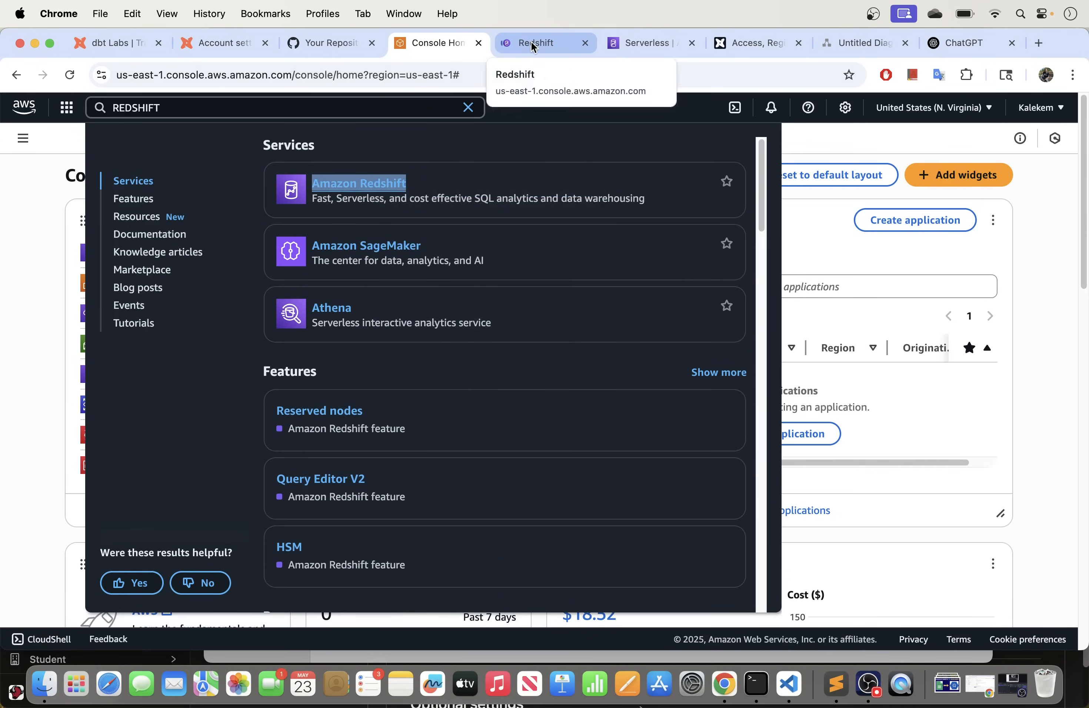
Step: Switch to the Redshift tab and open the sandbox-workspace workgroup details page
left_click(531, 41)
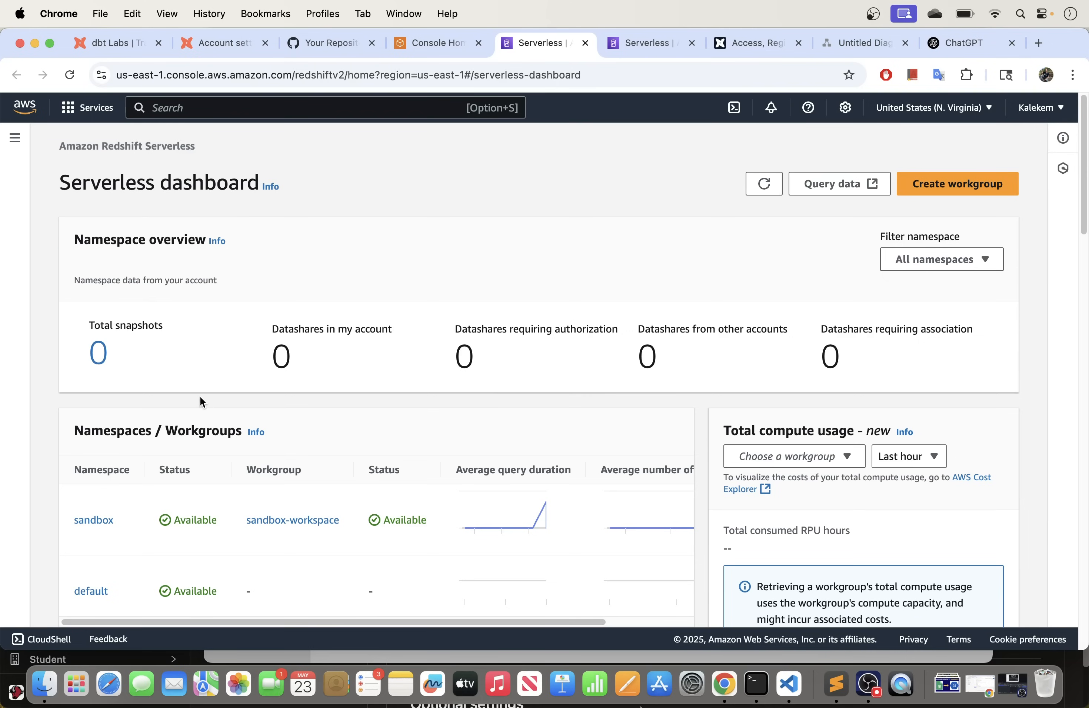
scroll(134, 394, "down", 1)
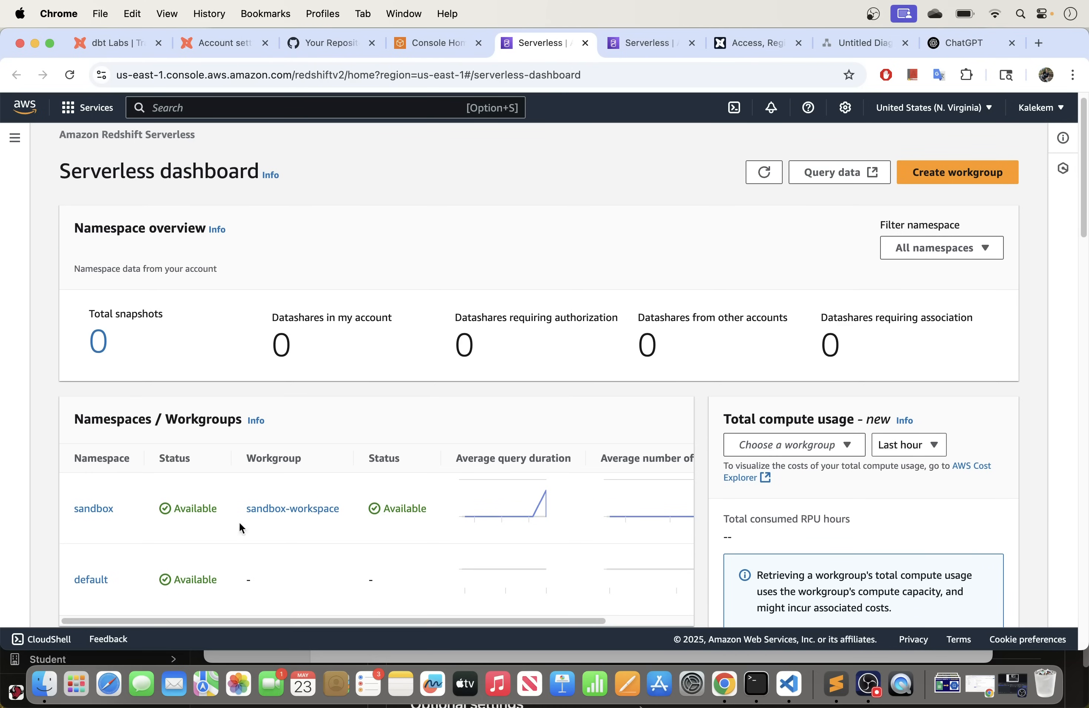
left_click(290, 509)
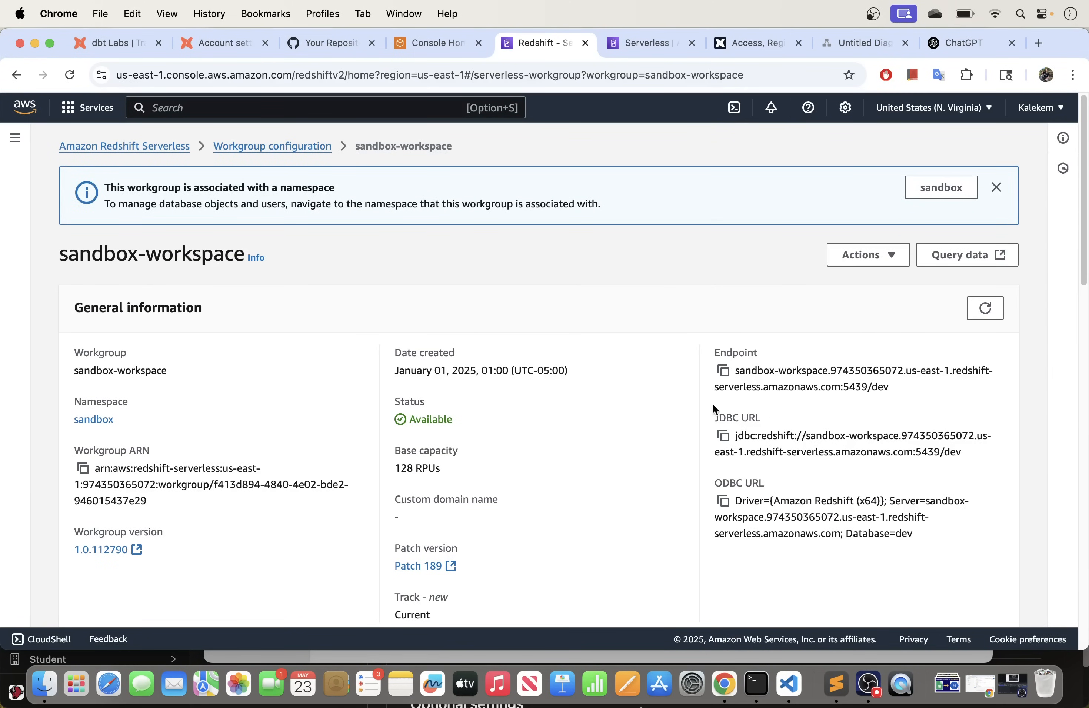
Step: Copy the sandbox-workspace endpoint address and review the workgroup's settings
left_click(727, 374)
scroll(606, 474, "down", 7)
scroll(605, 468, "up", 4)
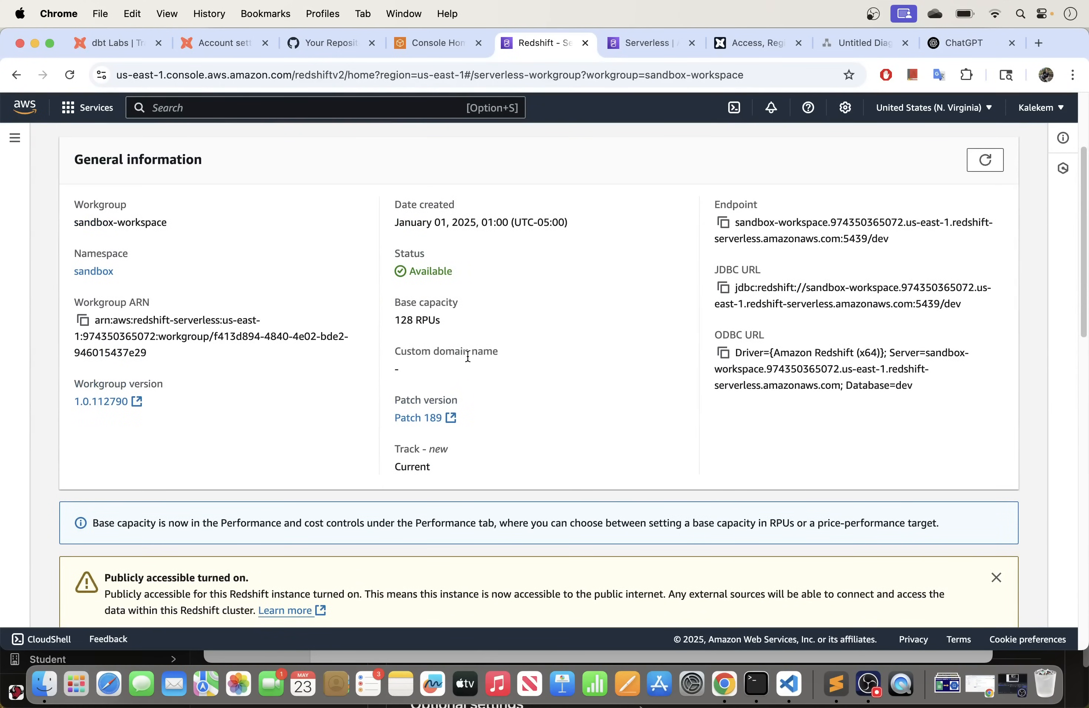
scroll(468, 356, "down", 8)
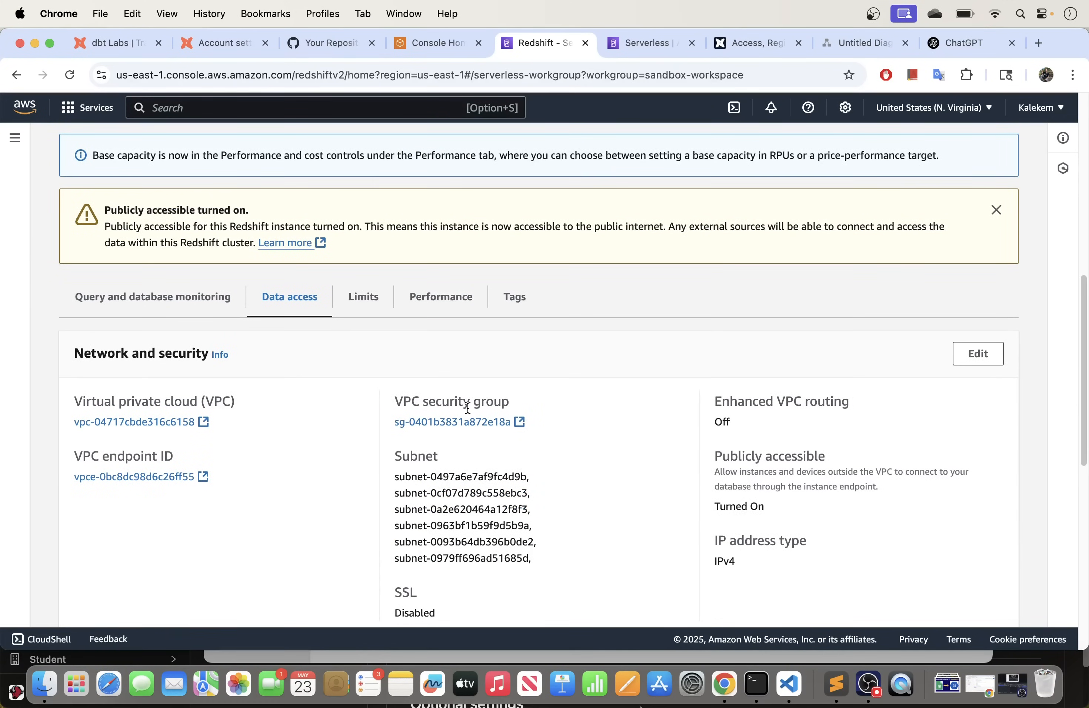
scroll(468, 407, "up", 9)
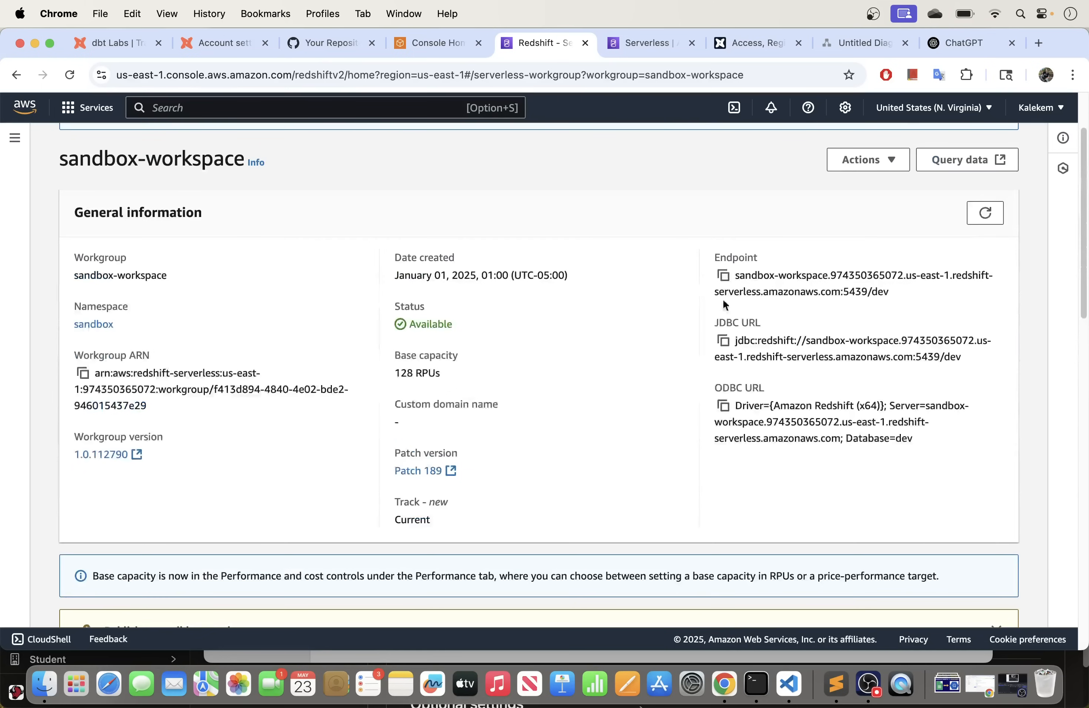
Step: Bring up the Amazon Redshift left-hand navigation panel
left_click(18, 144)
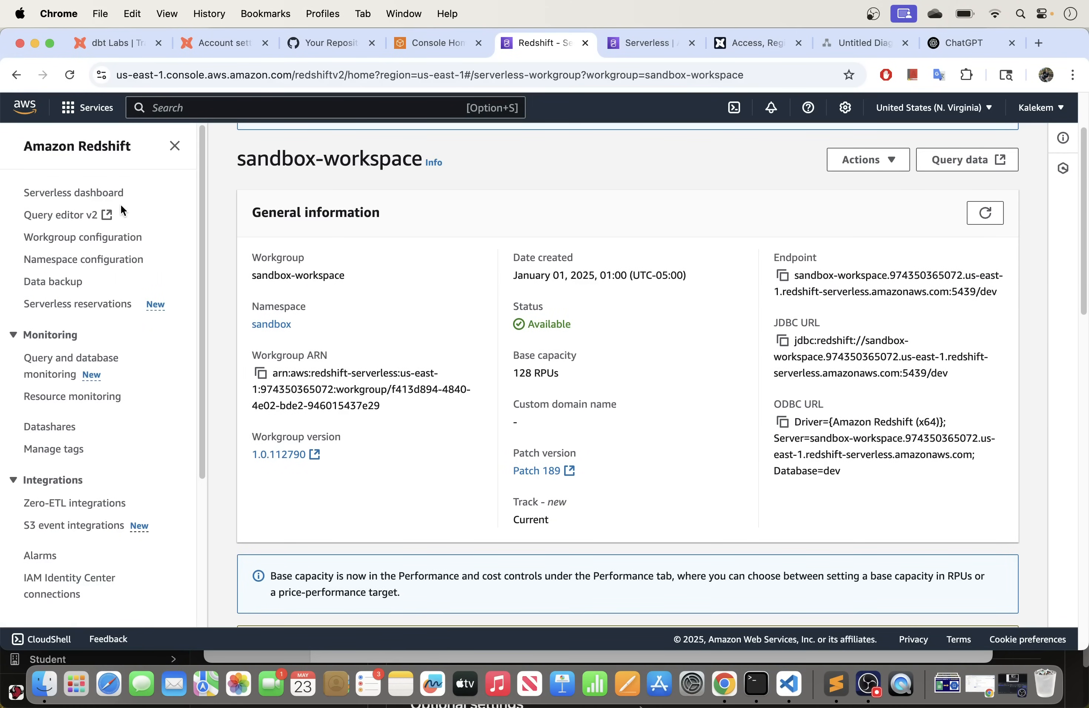
left_click(174, 145)
left_click(16, 139)
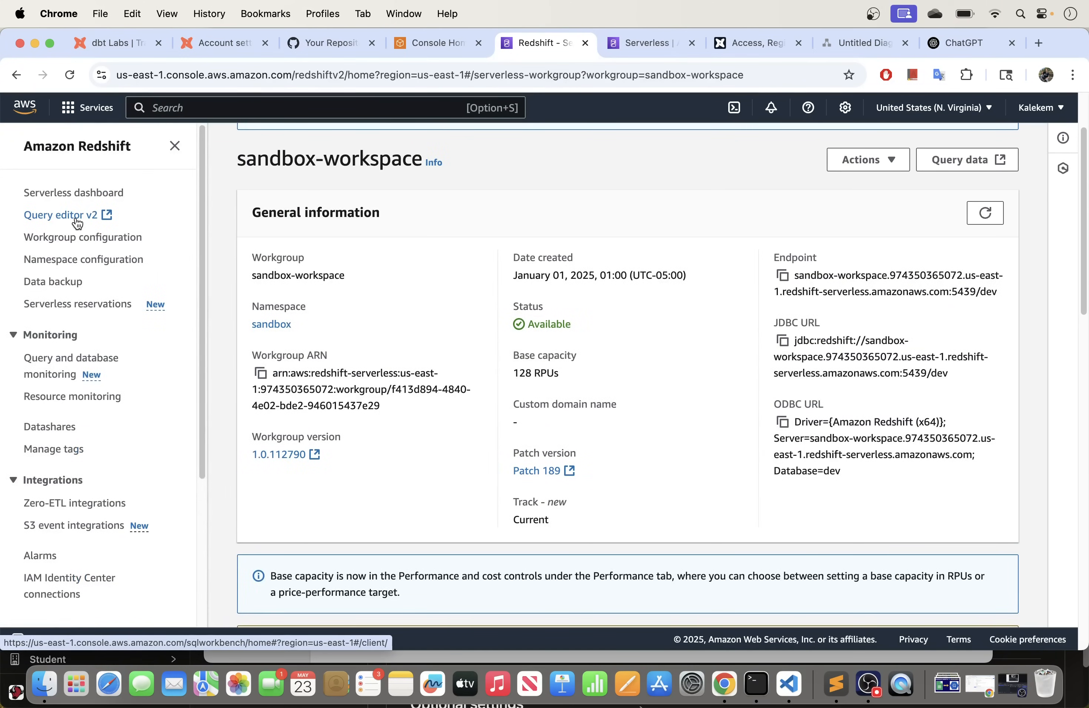
Step: Open Query Editor v2, connect to Serverless: sandbox-workspace, and list its five native databases
left_click(90, 219)
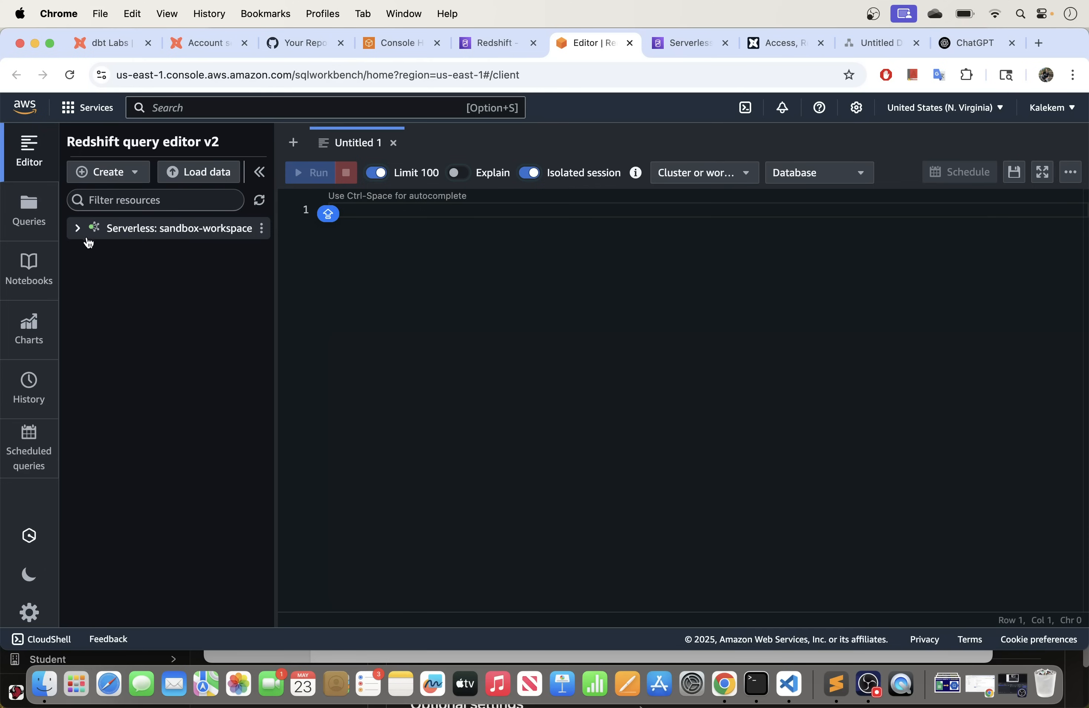
left_click(80, 229)
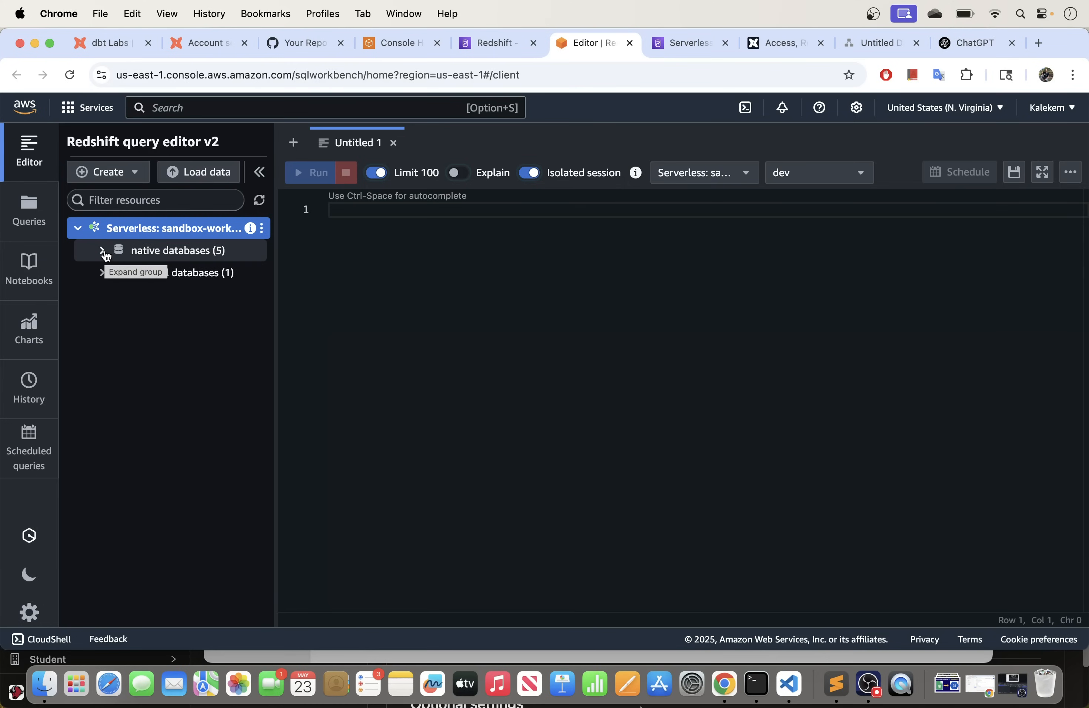
left_click(105, 254)
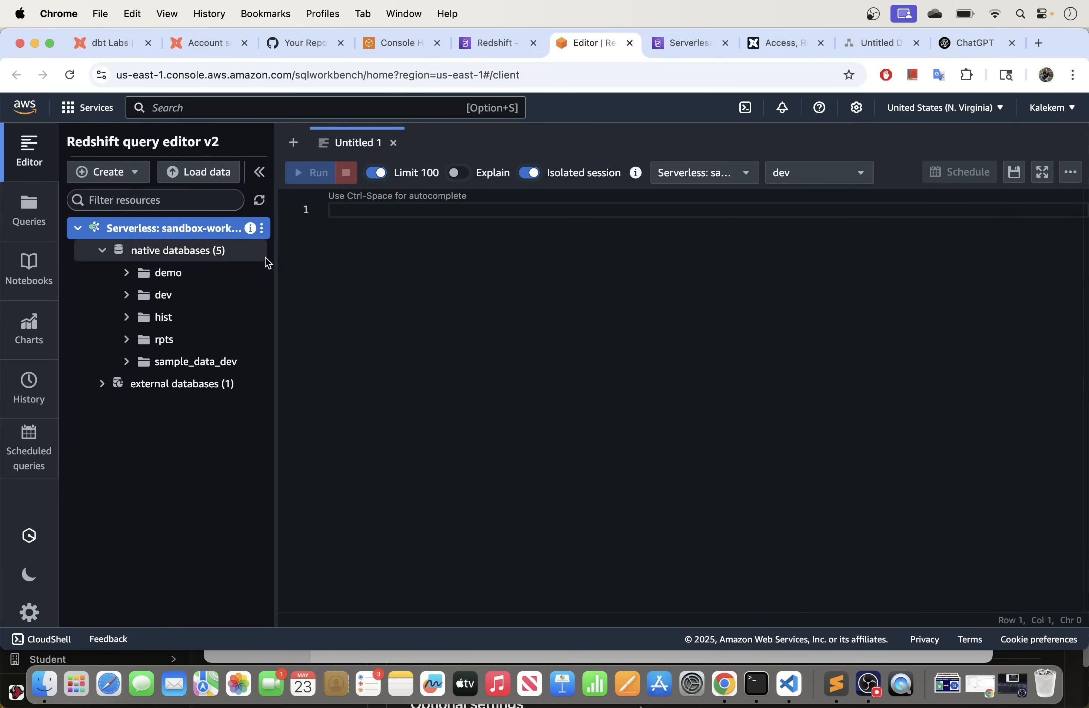
left_click_drag(275, 258, 299, 259)
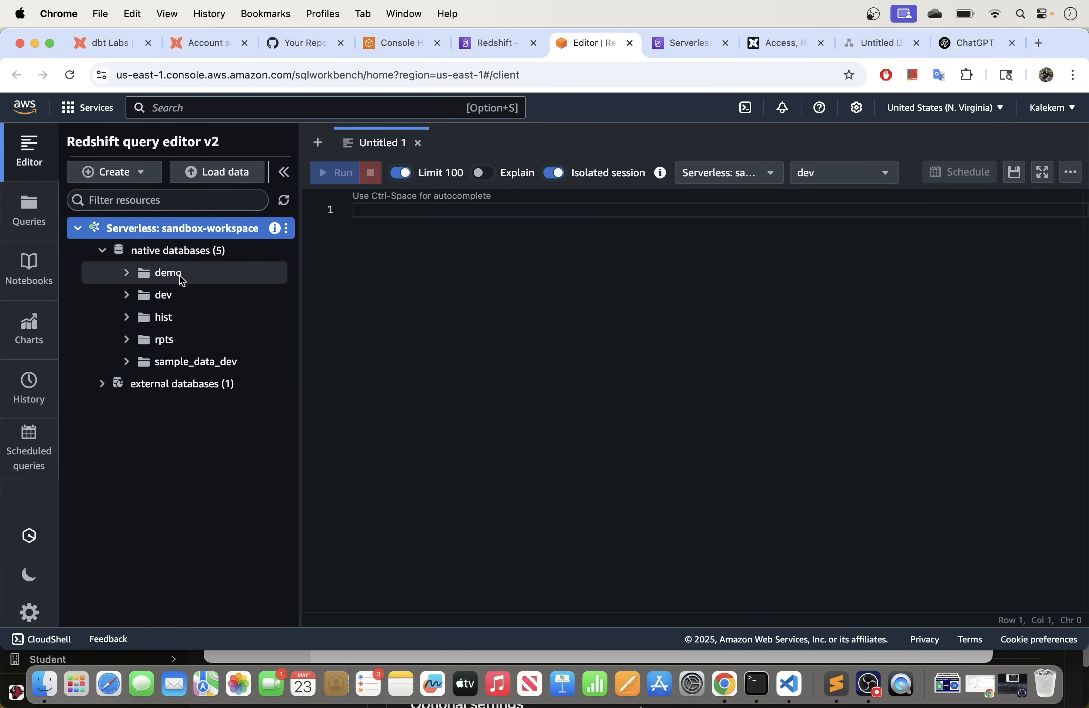
left_click(103, 251)
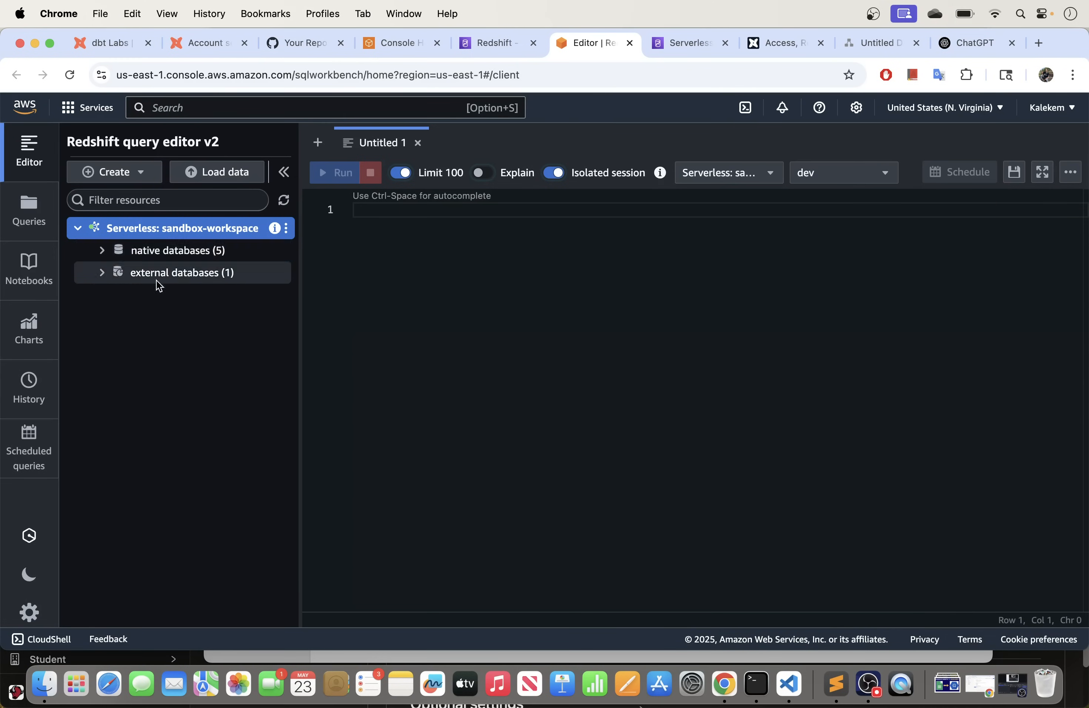
left_click(103, 253)
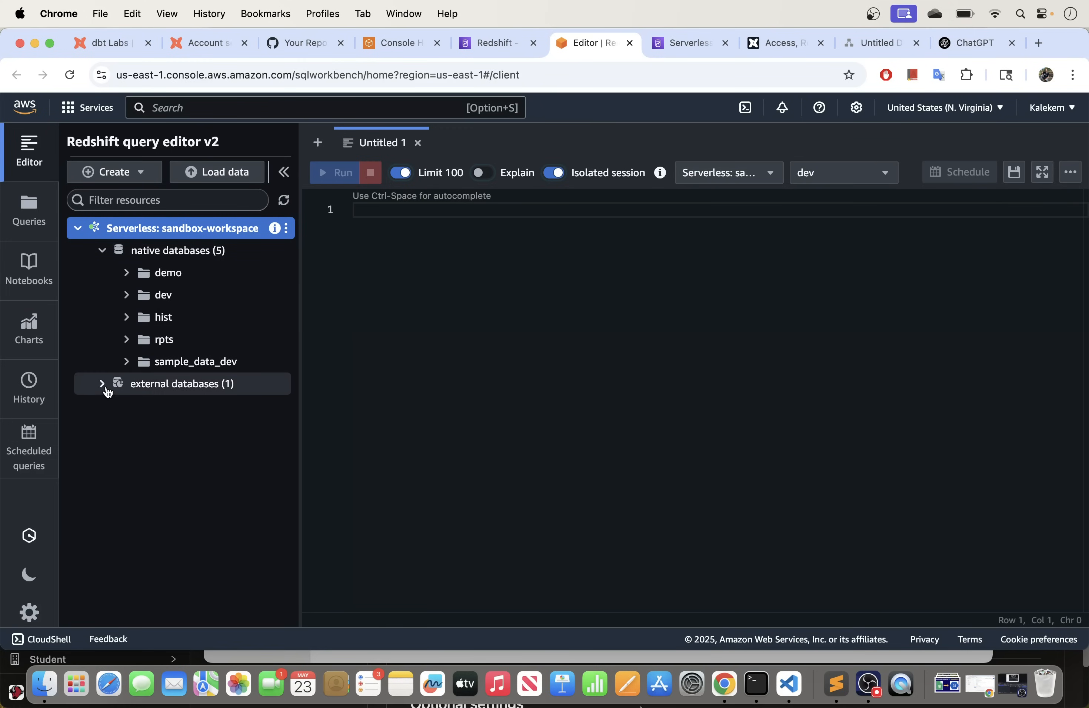
left_click(106, 390)
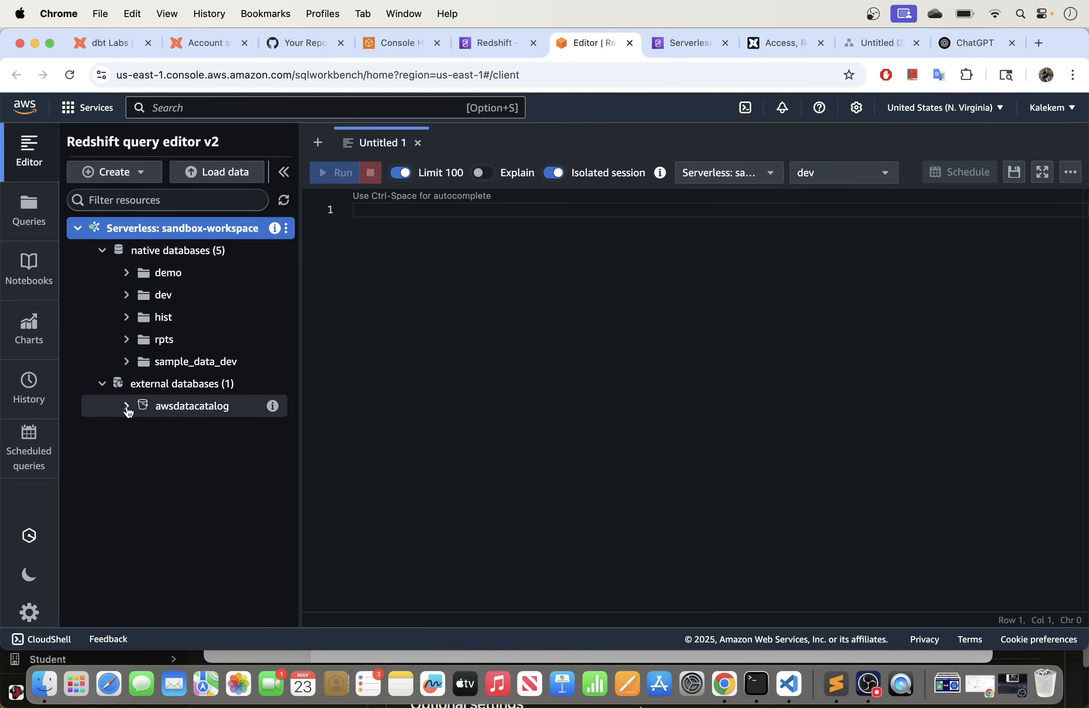
left_click(127, 407)
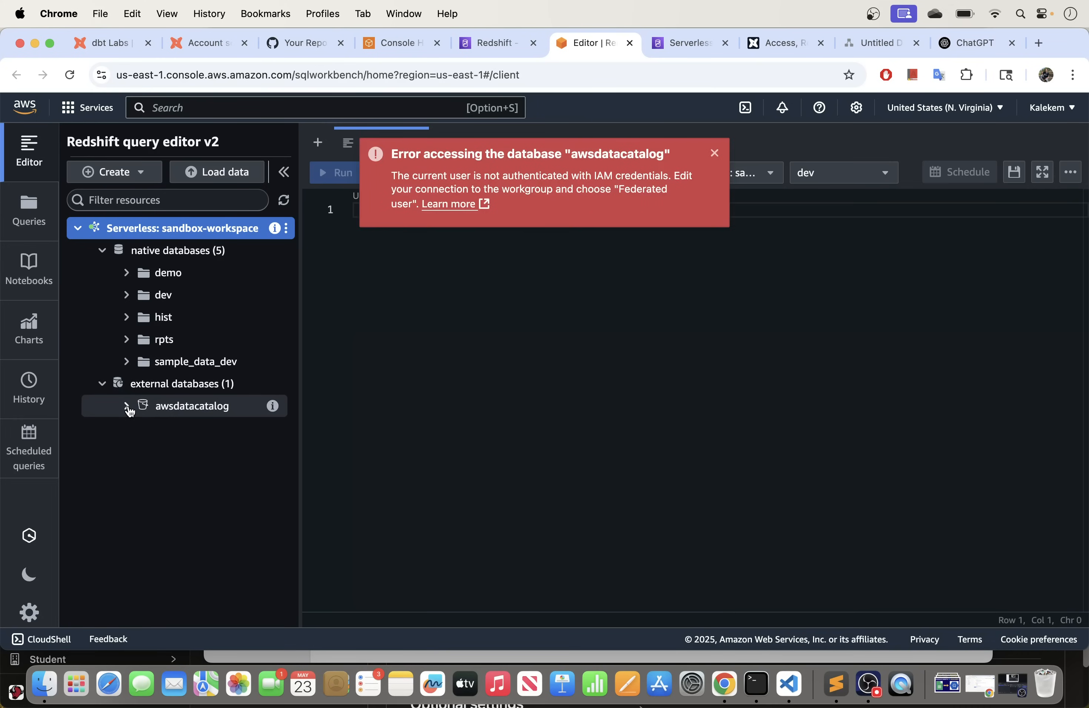
left_click(714, 153)
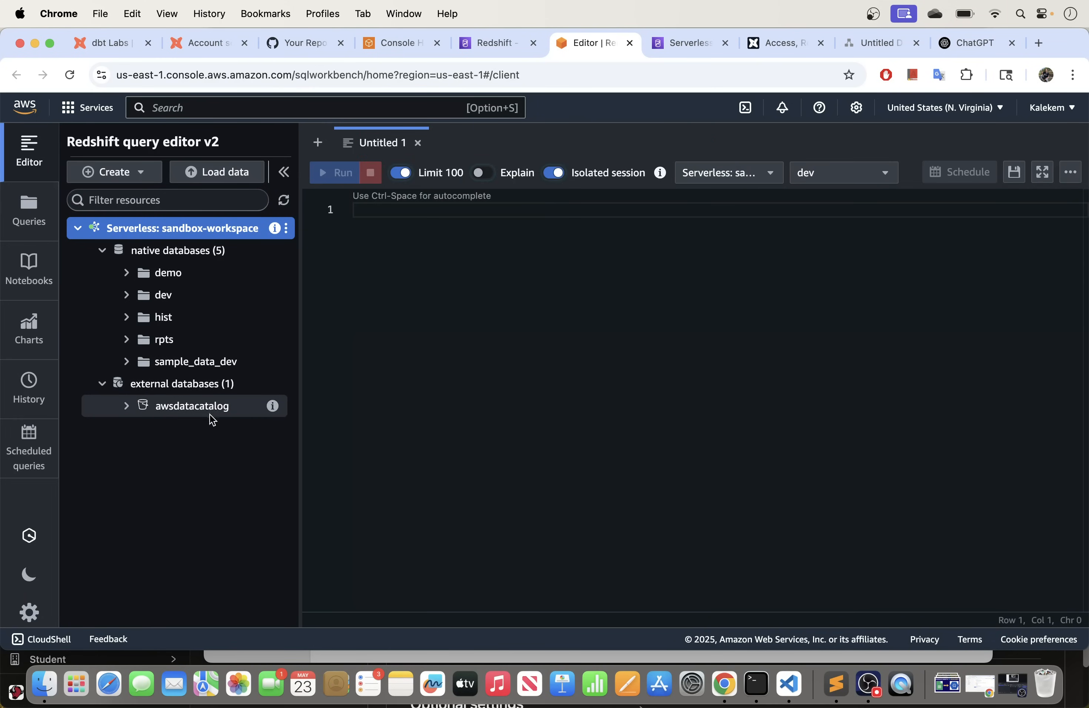
left_click(103, 384)
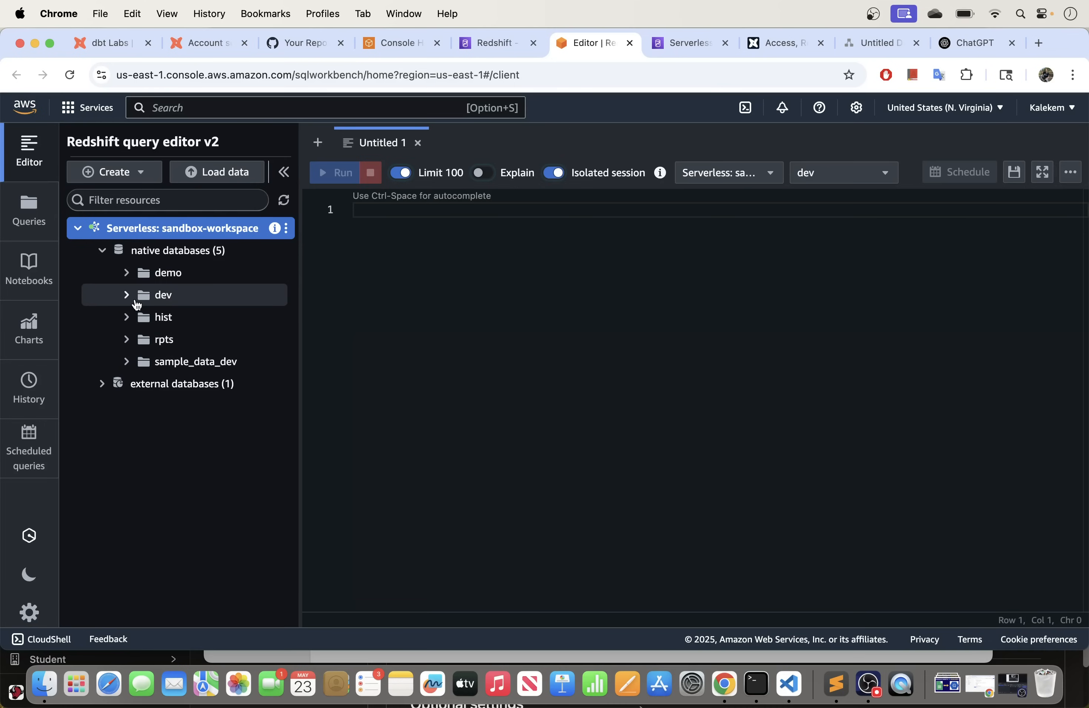
left_click(126, 295)
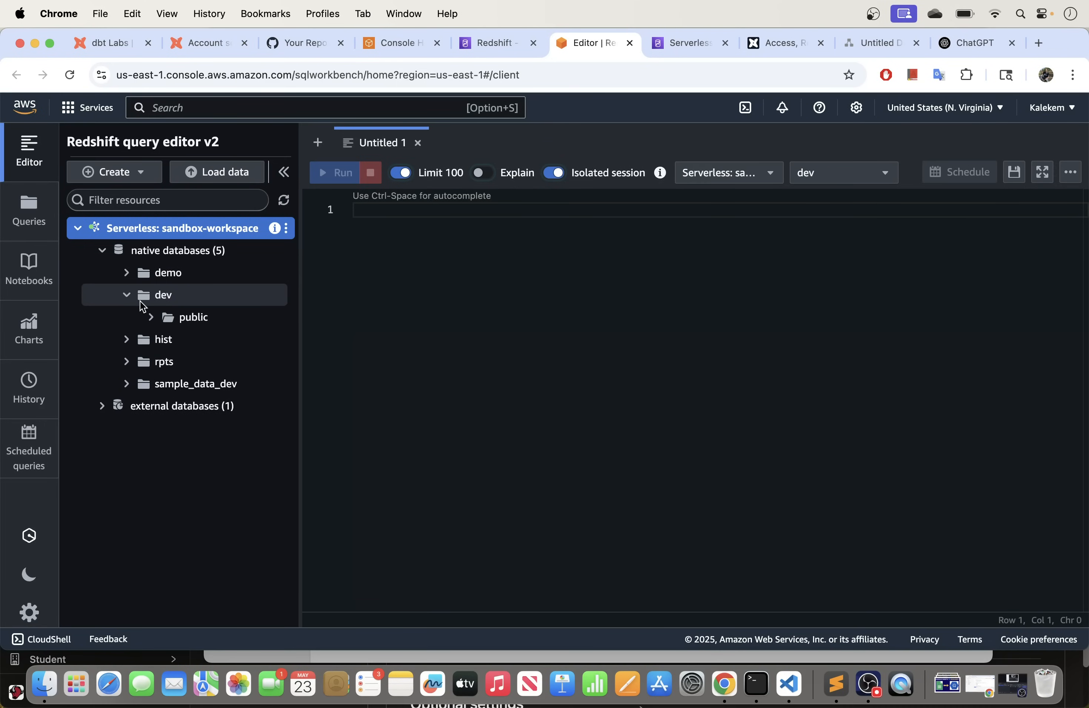
left_click(152, 318)
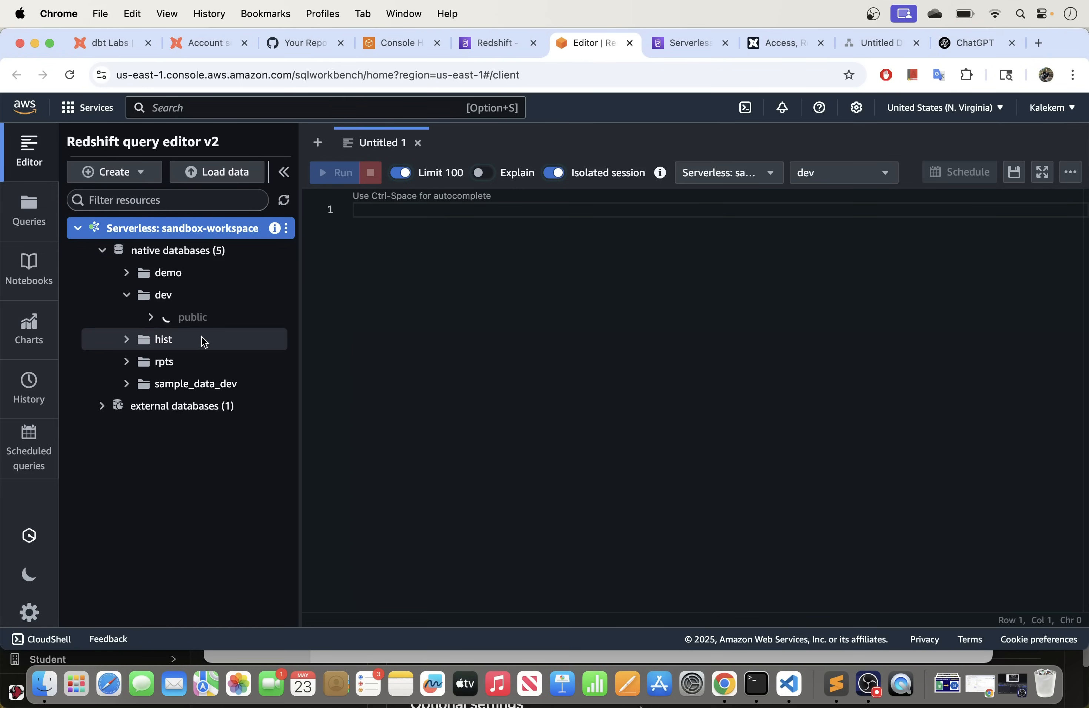
left_click(127, 295)
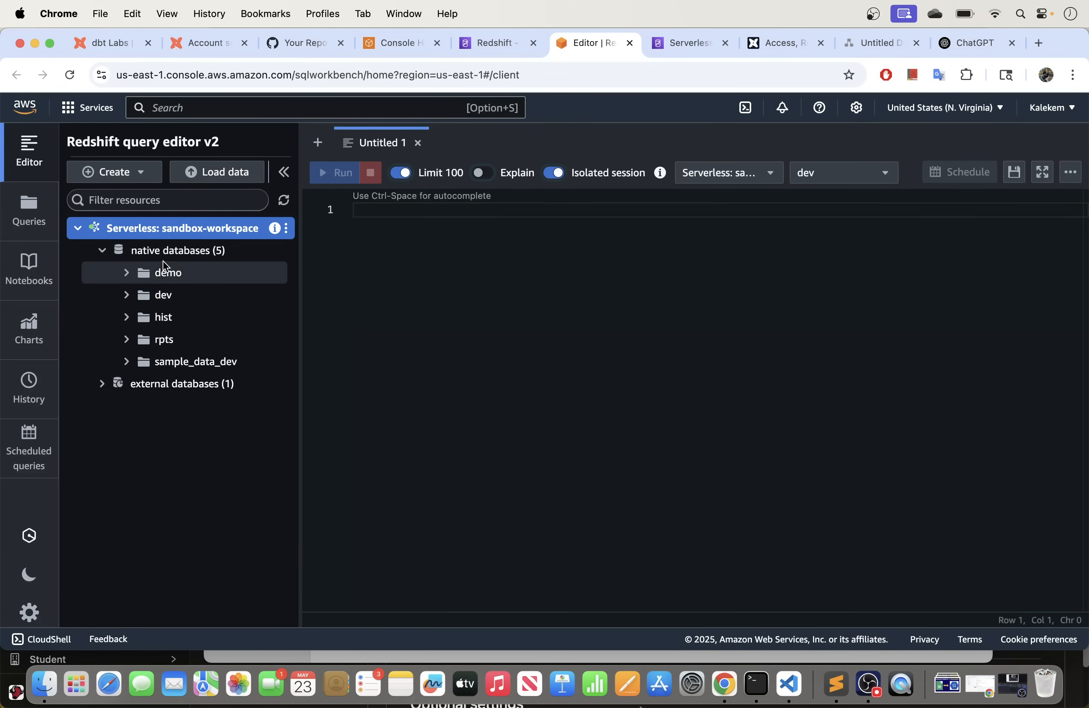
Step: Write and run CREATE DATABASE staging; in the query editor
left_click(391, 210)
type("CR")
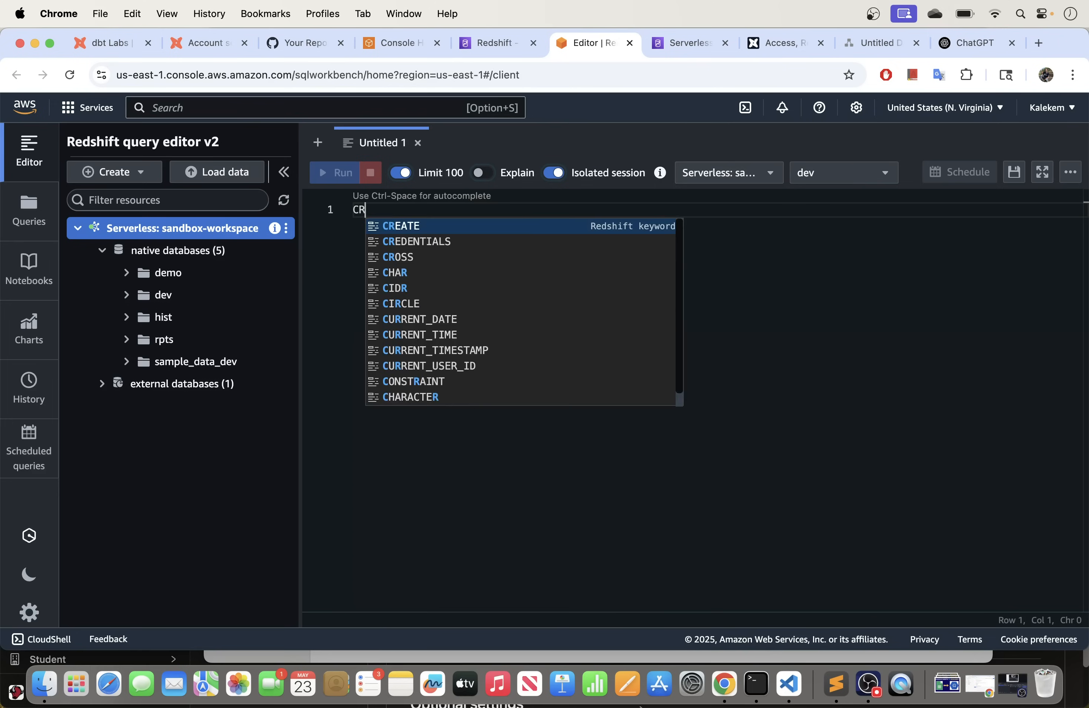
type("EATE DATABA")
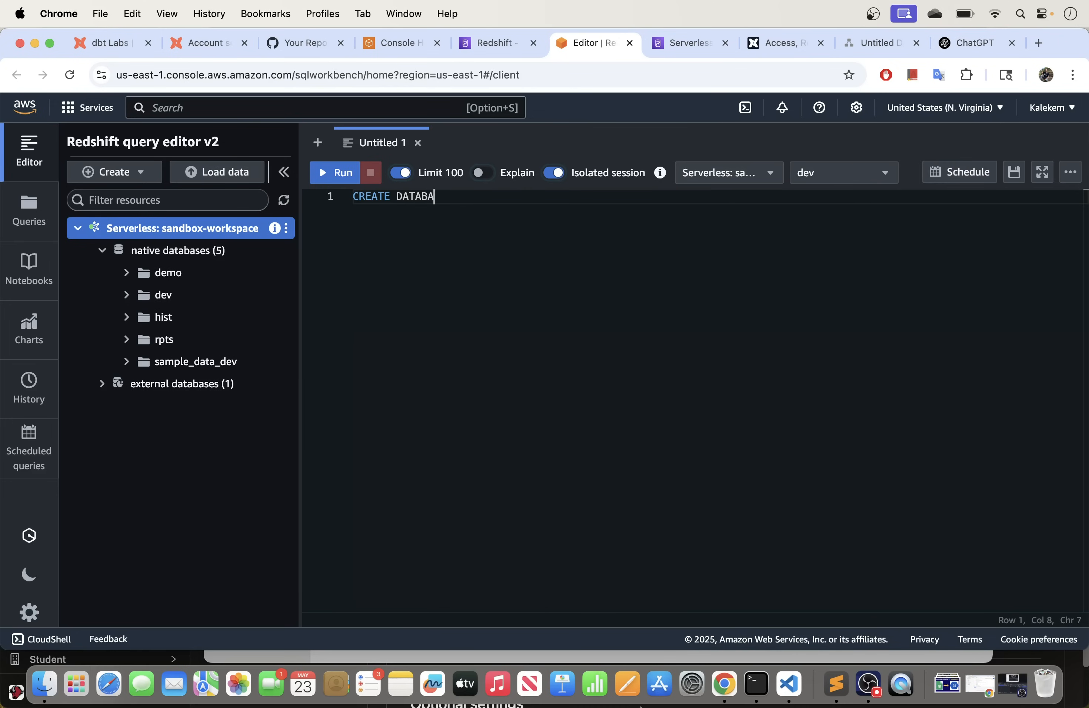
type("SE staging;")
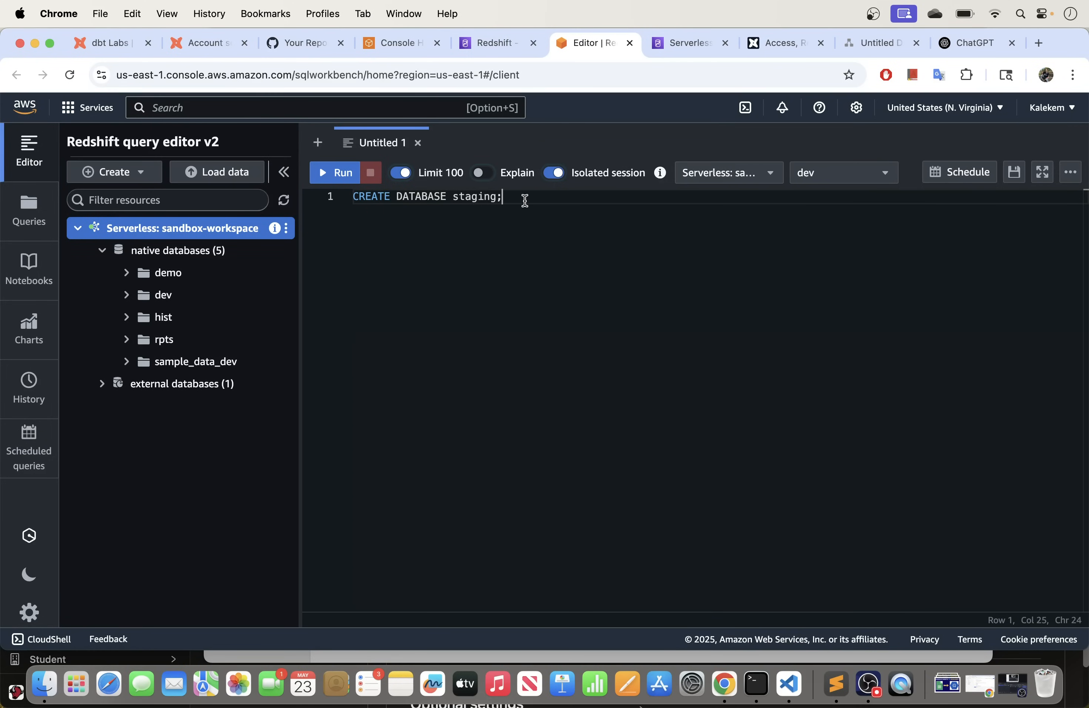
left_click_drag(536, 198, 354, 197)
left_click(357, 177)
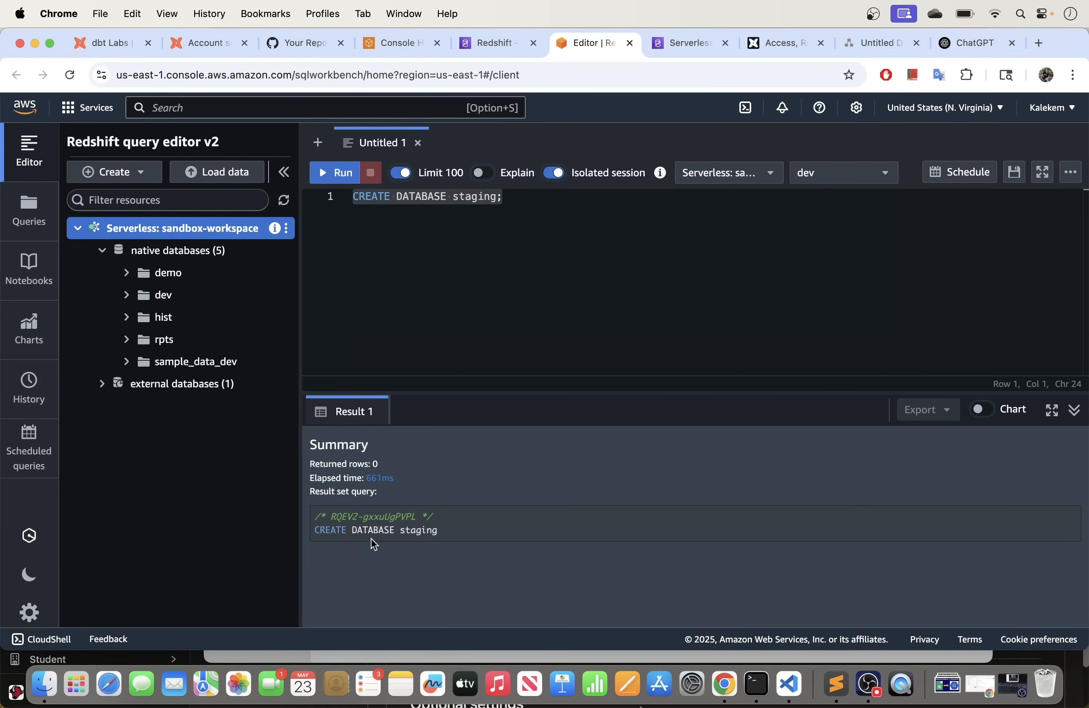
mouse_move(318, 532)
left_mouse_down()
mouse_move(467, 533)
mouse_move(309, 534)
left_mouse_up()
Step: Refresh the resource tree and expand staging to reveal its empty public schema
left_click(420, 528)
left_click(286, 202)
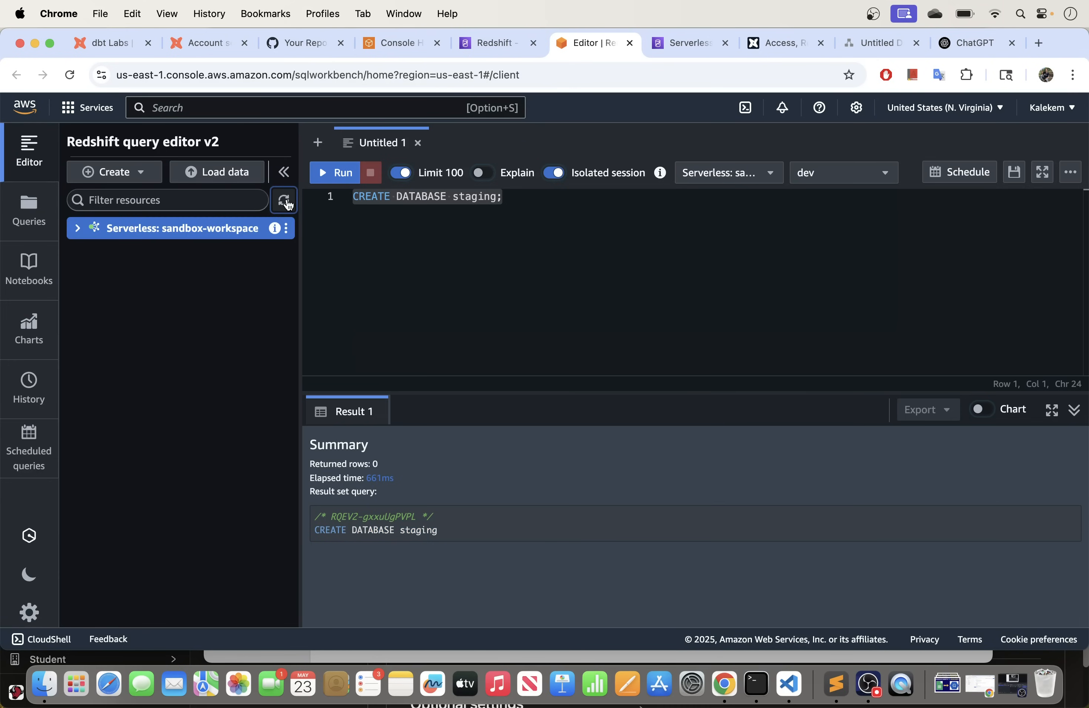
left_click(78, 230)
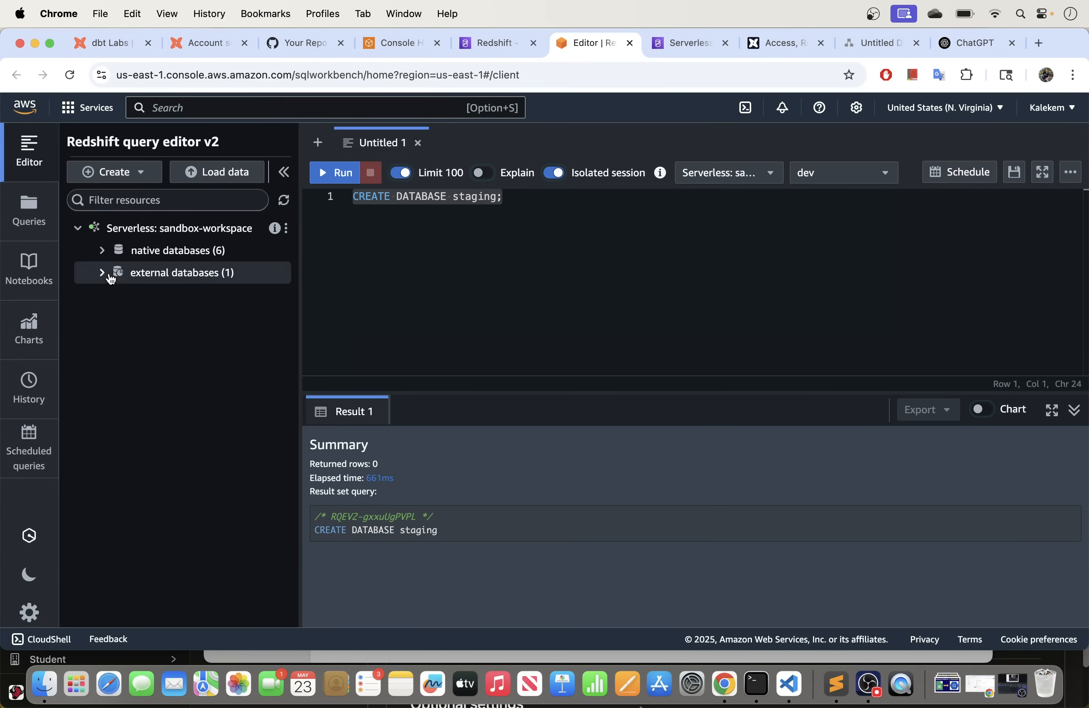
left_click(101, 250)
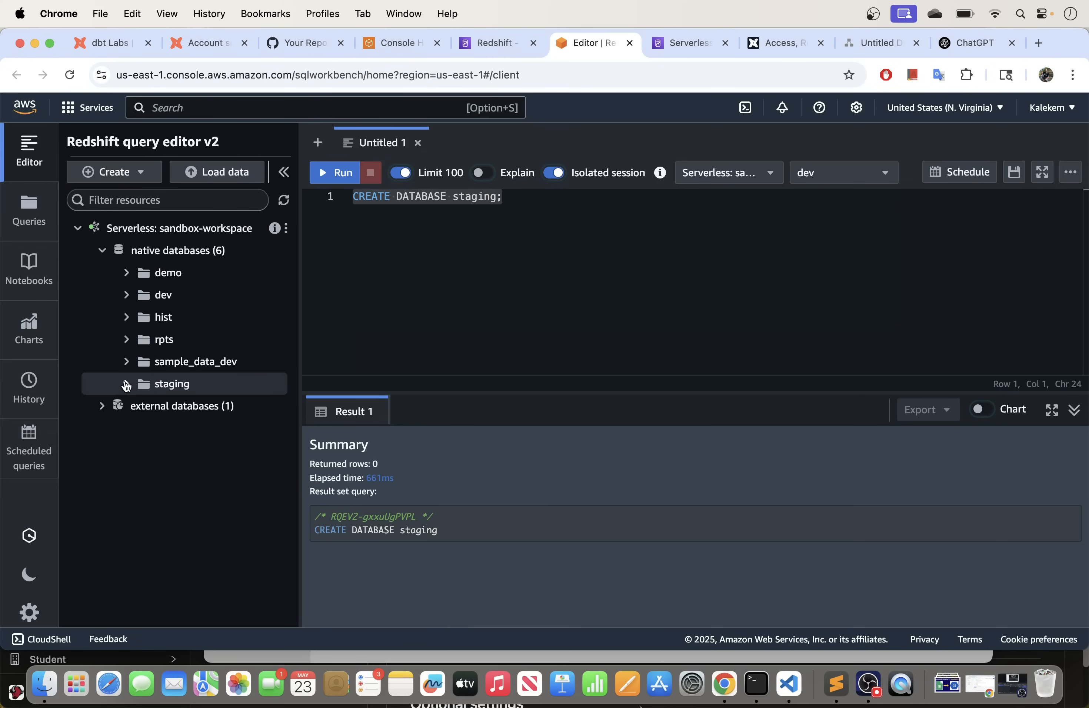
left_click(126, 384)
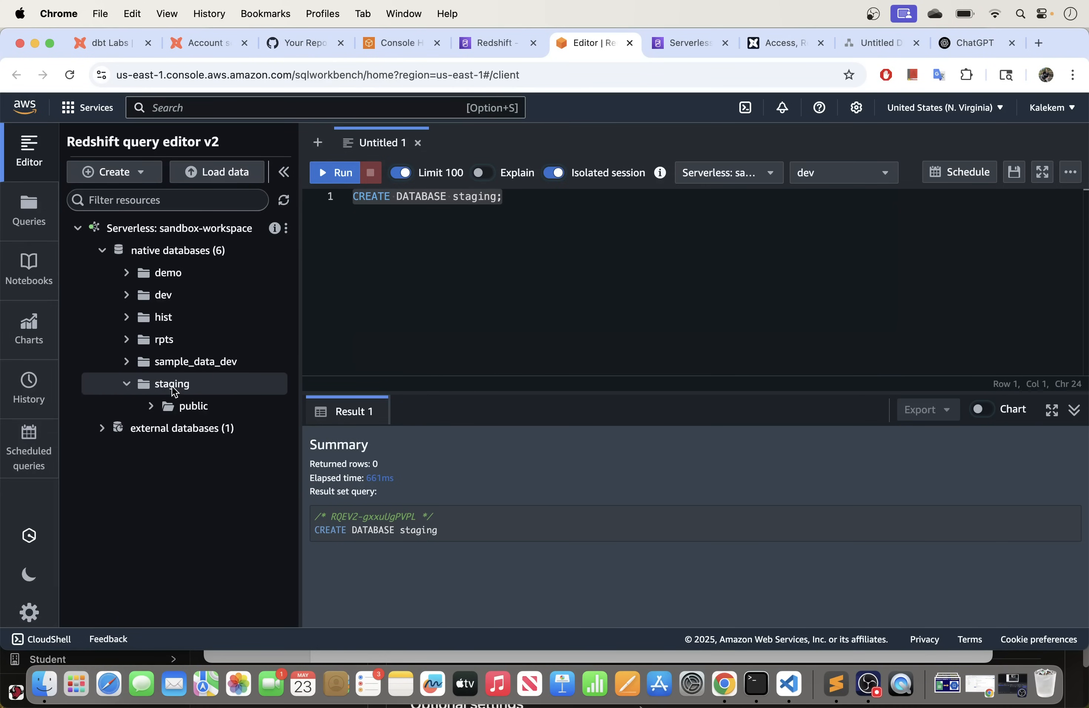
left_click(151, 406)
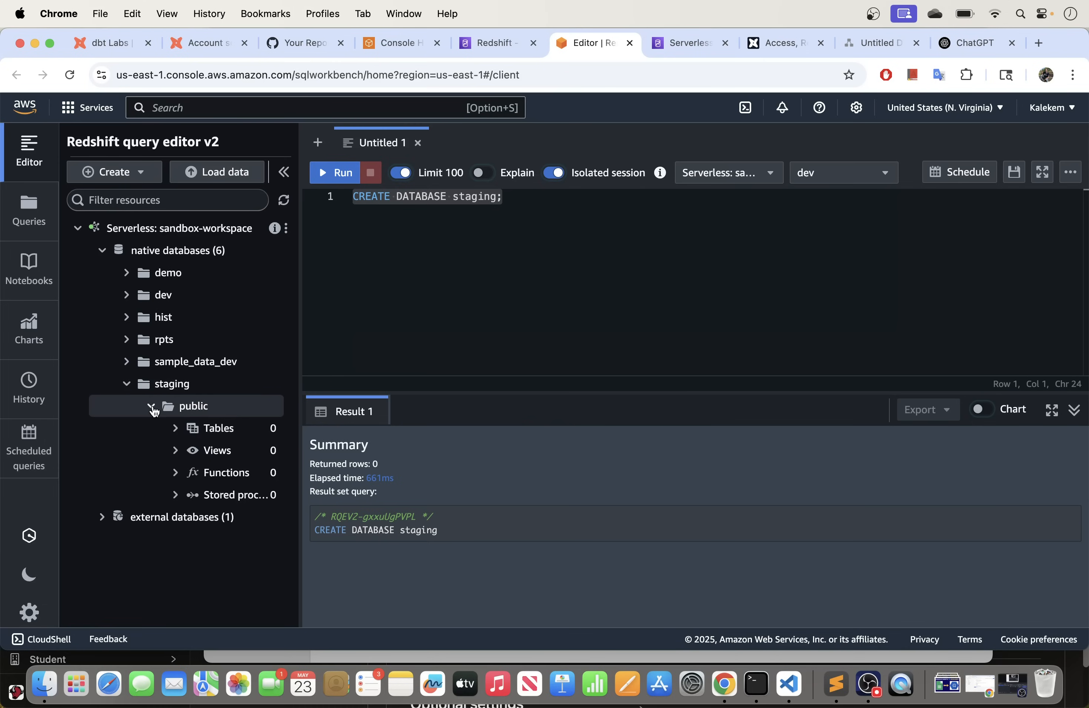
Step: Collapse the staging tree and switch over to ChatGPT
left_click(150, 406)
left_click(126, 383)
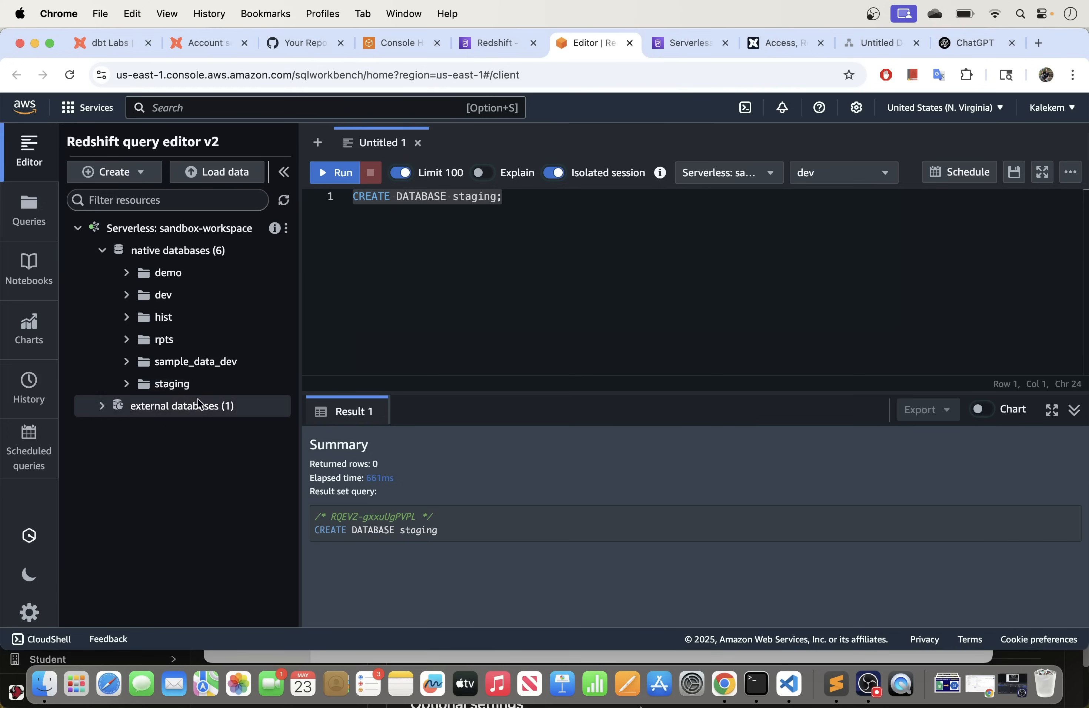
left_click_drag(512, 202, 360, 197)
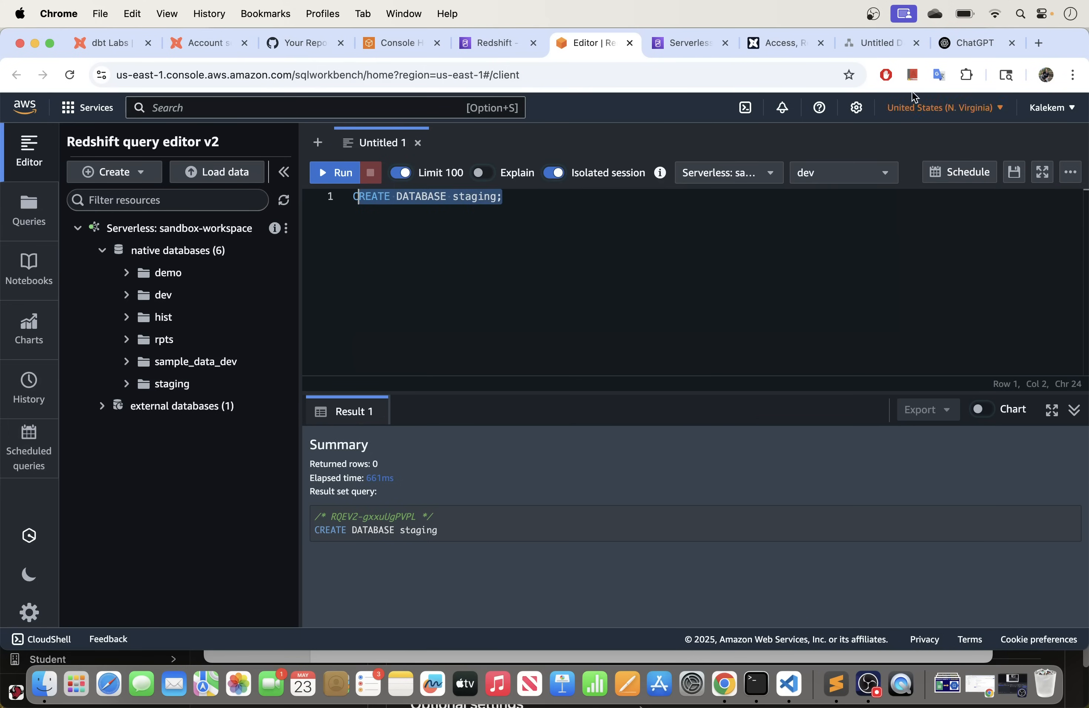
left_click(955, 46)
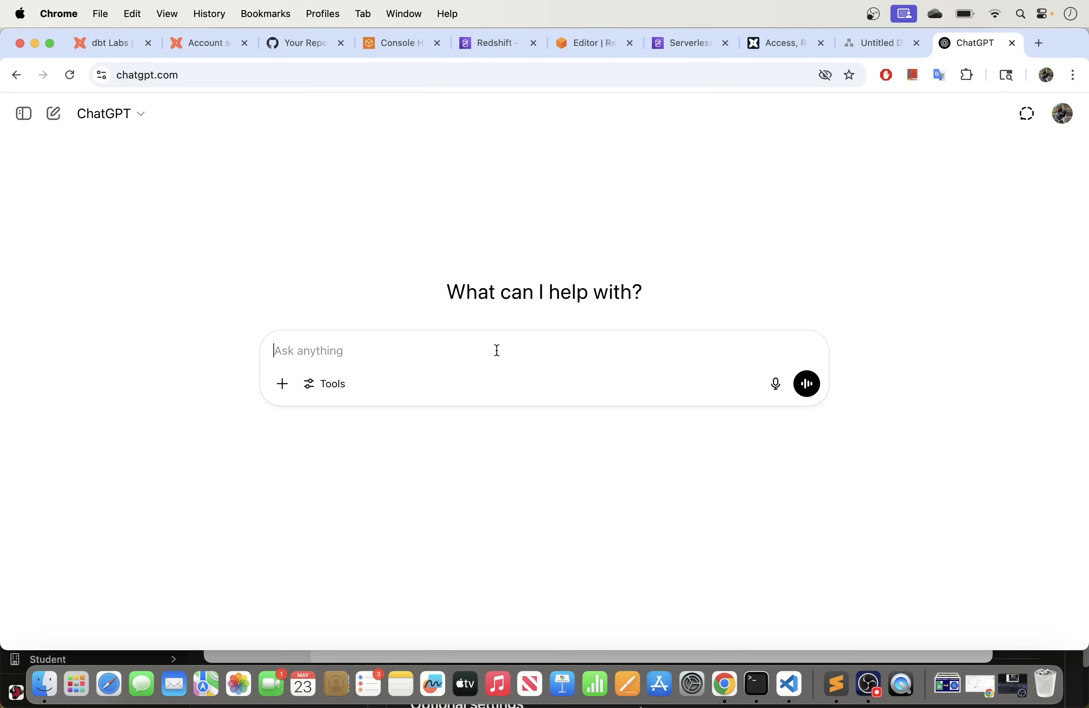
Step: Ask ChatGPT for a Redshift script creating a 20-row sales table
type("Create for me")
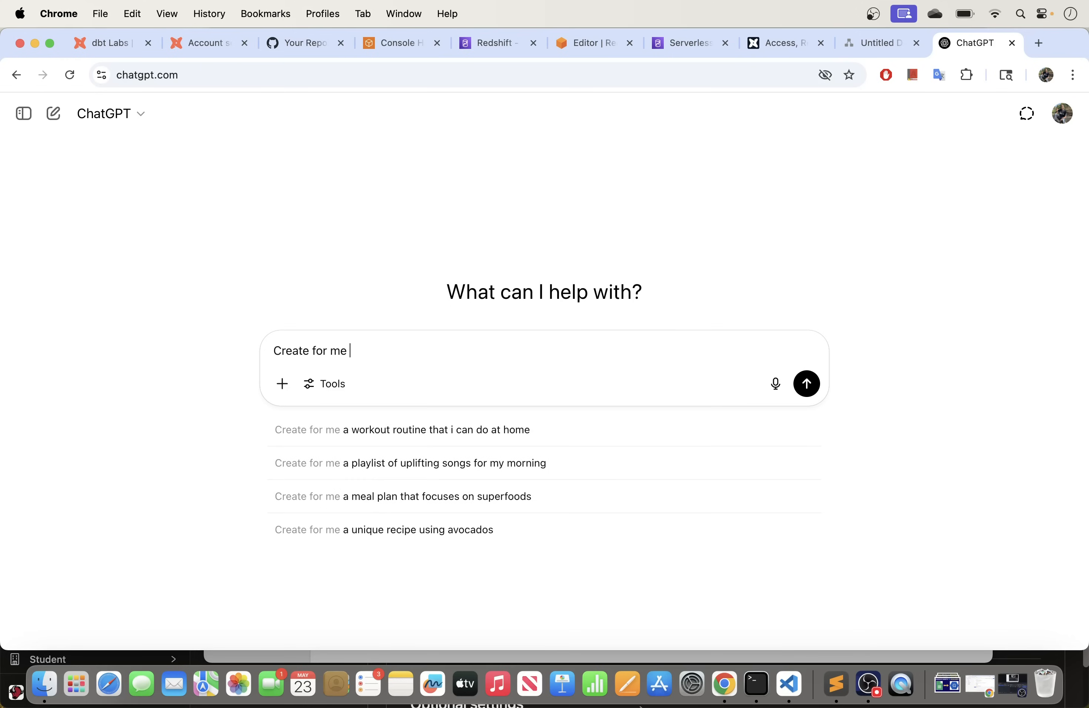
type(" sales table with 20 rows redshift data a")
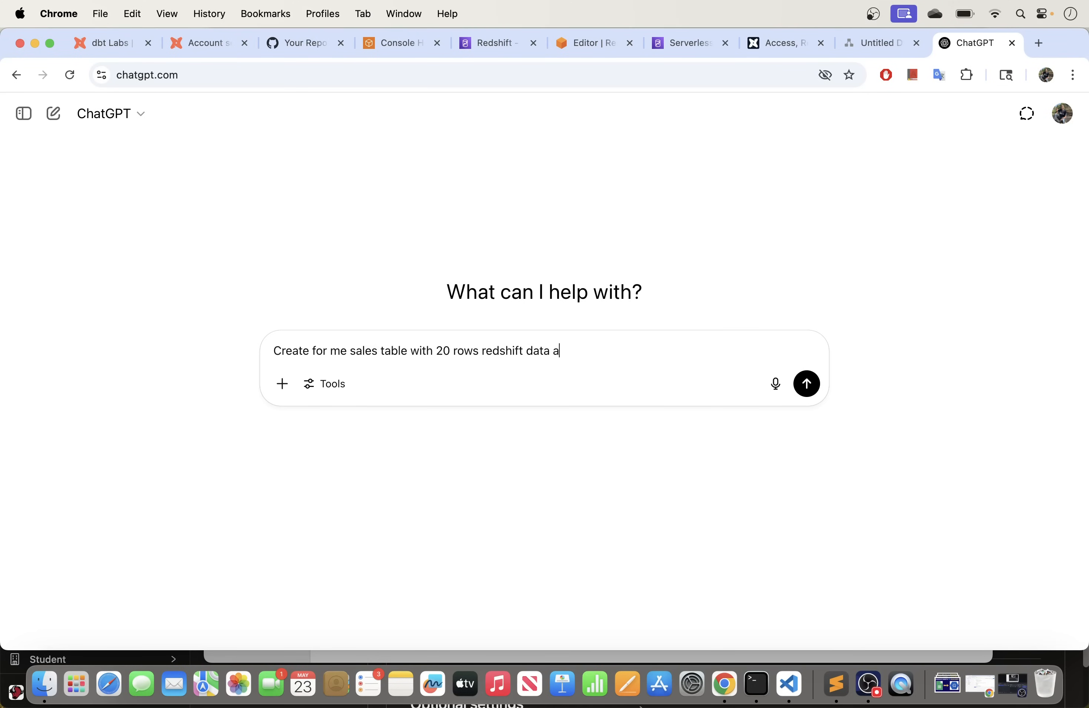
type("house")
key("Return")
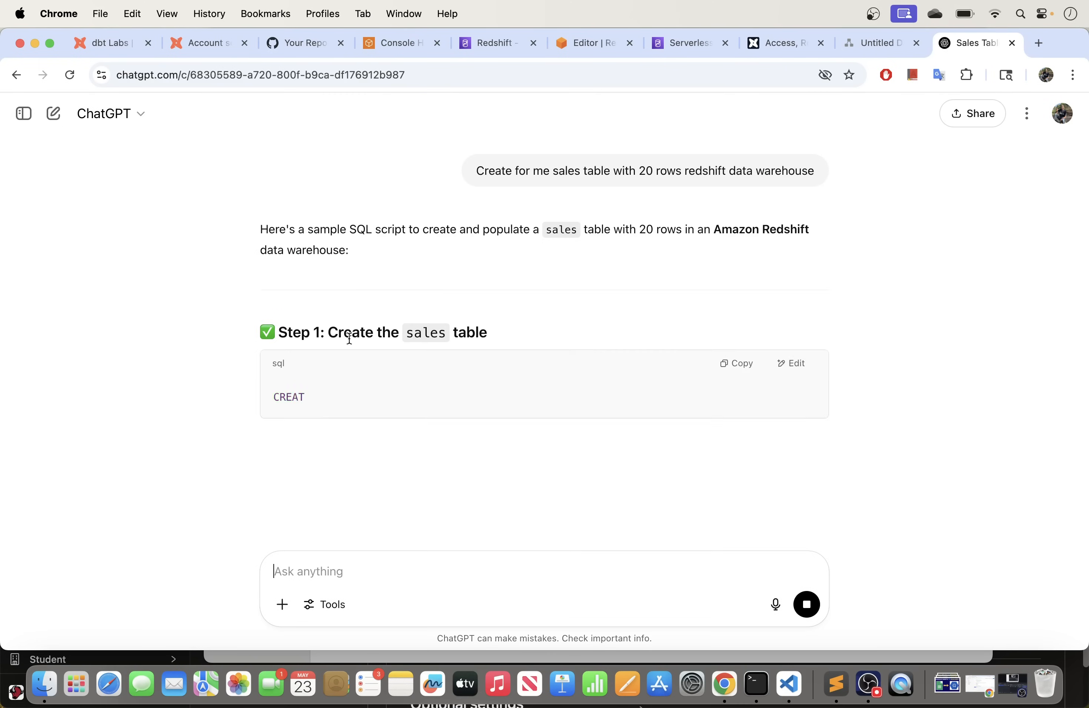
Step: Review the returned SQL and copy the CREATE TABLE sales statement
scroll(440, 399, "down", 4)
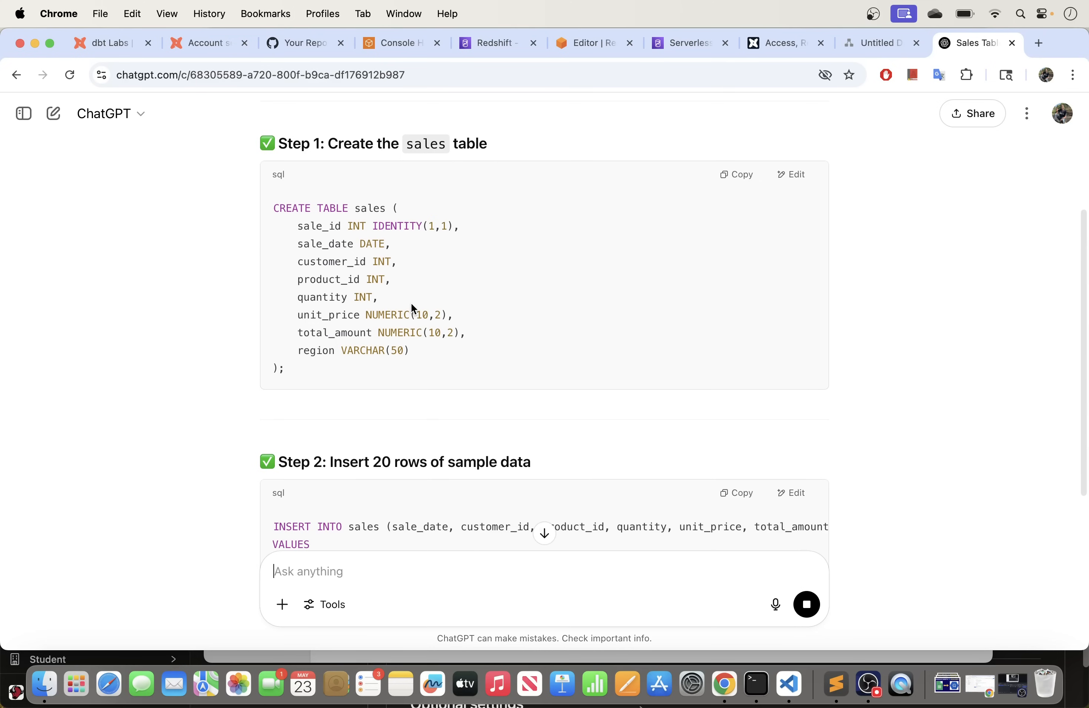
scroll(412, 303, "up", 1)
scroll(410, 292, "up", 4)
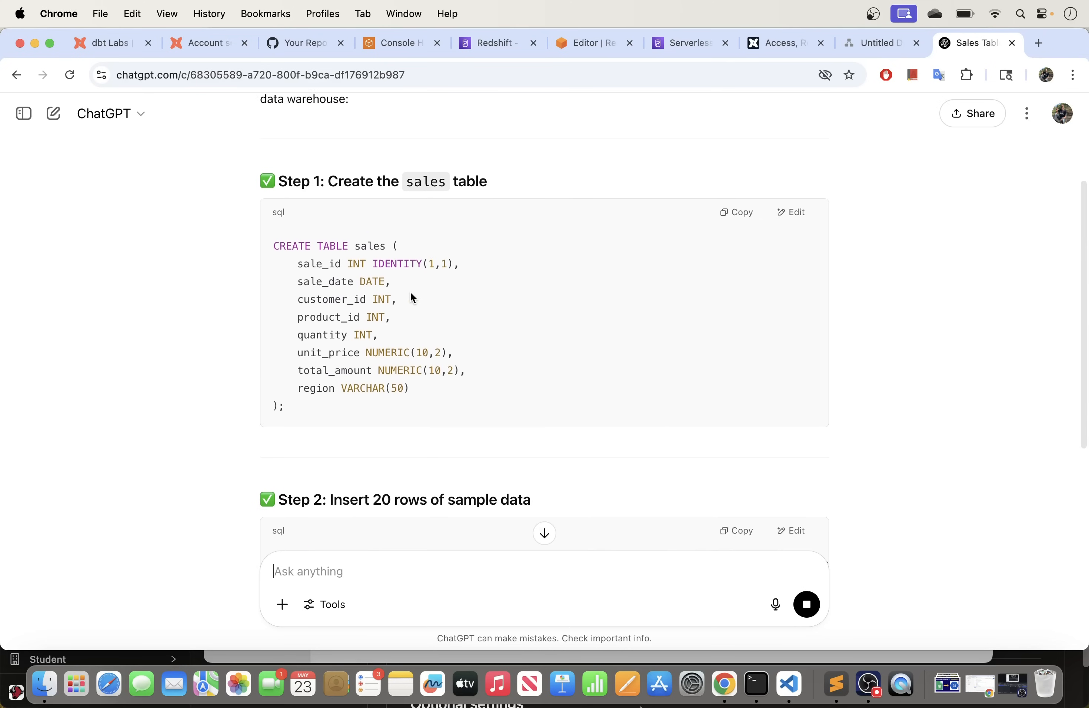
scroll(450, 257, "up", 1)
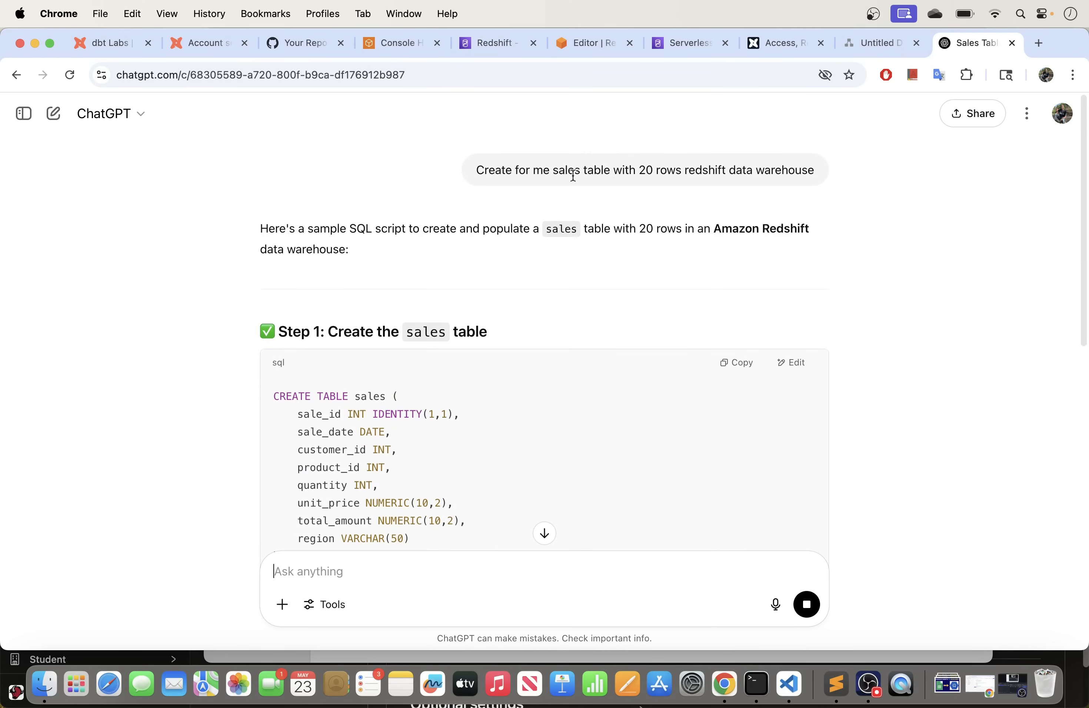
scroll(373, 368, "down", 3)
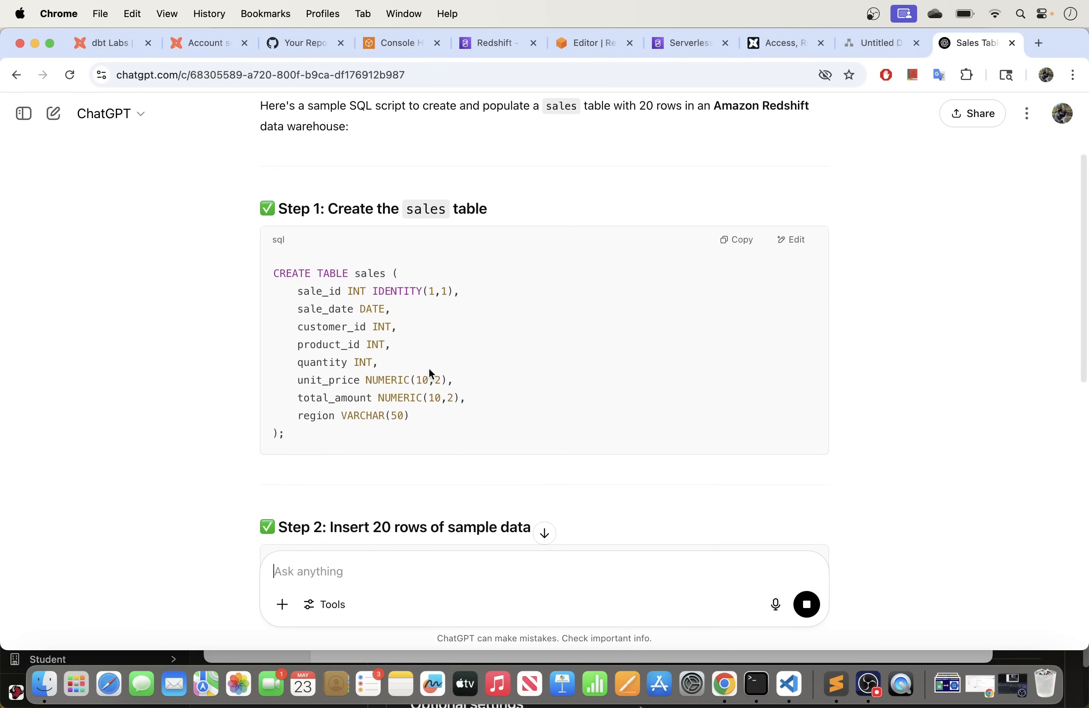
scroll(373, 421, "down", 1)
scroll(373, 421, "down", 2)
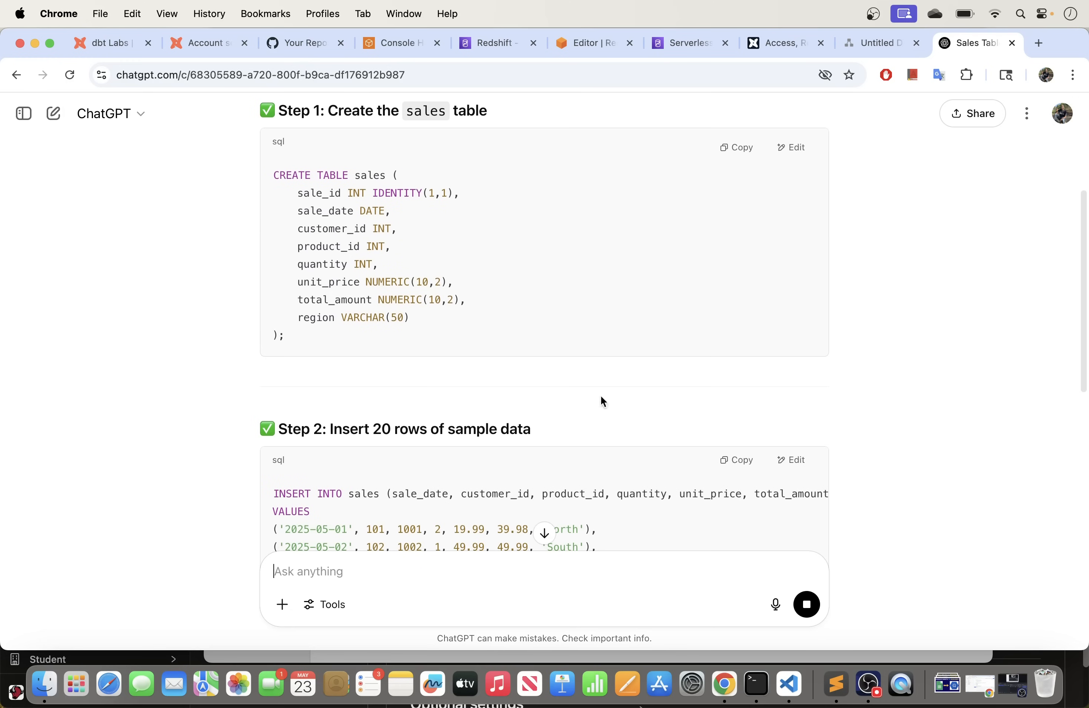
scroll(445, 424, "down", 10)
scroll(445, 424, "up", 10)
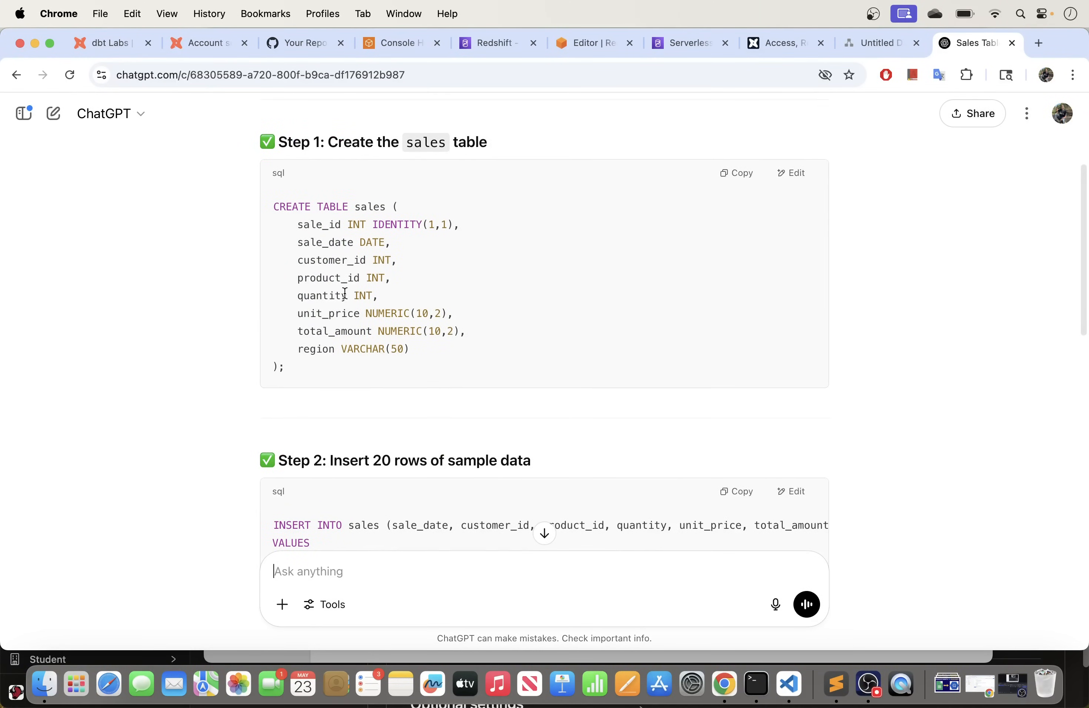
scroll(357, 414, "down", 10)
scroll(487, 331, "up", 3)
scroll(491, 370, "up", 8)
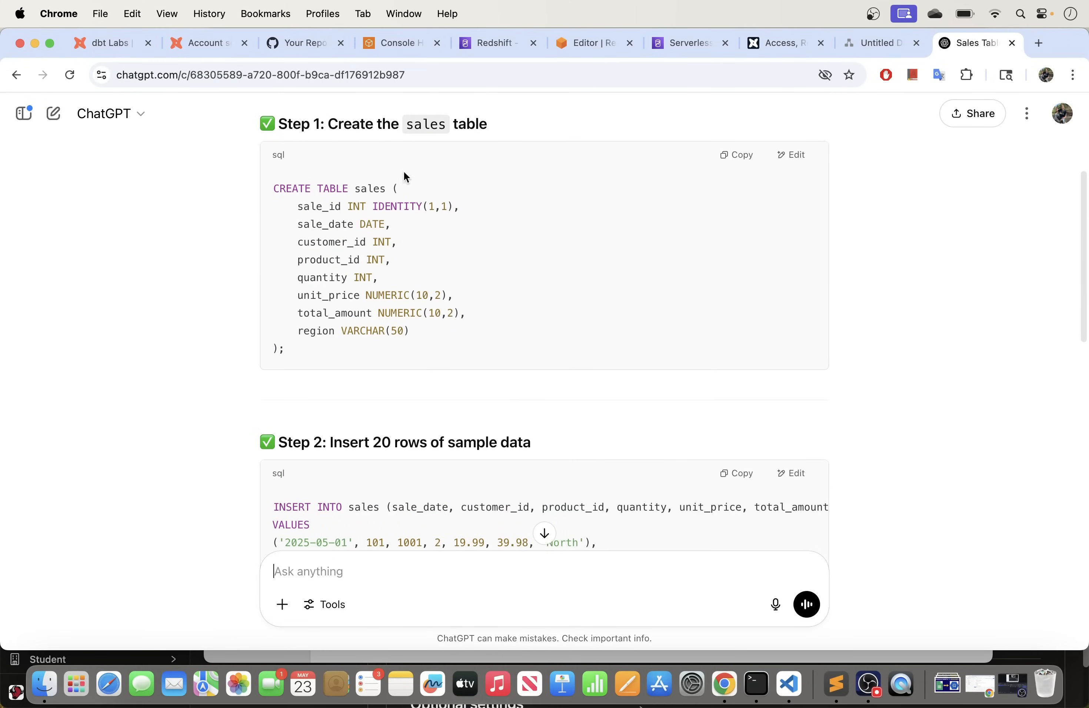
left_click(736, 155)
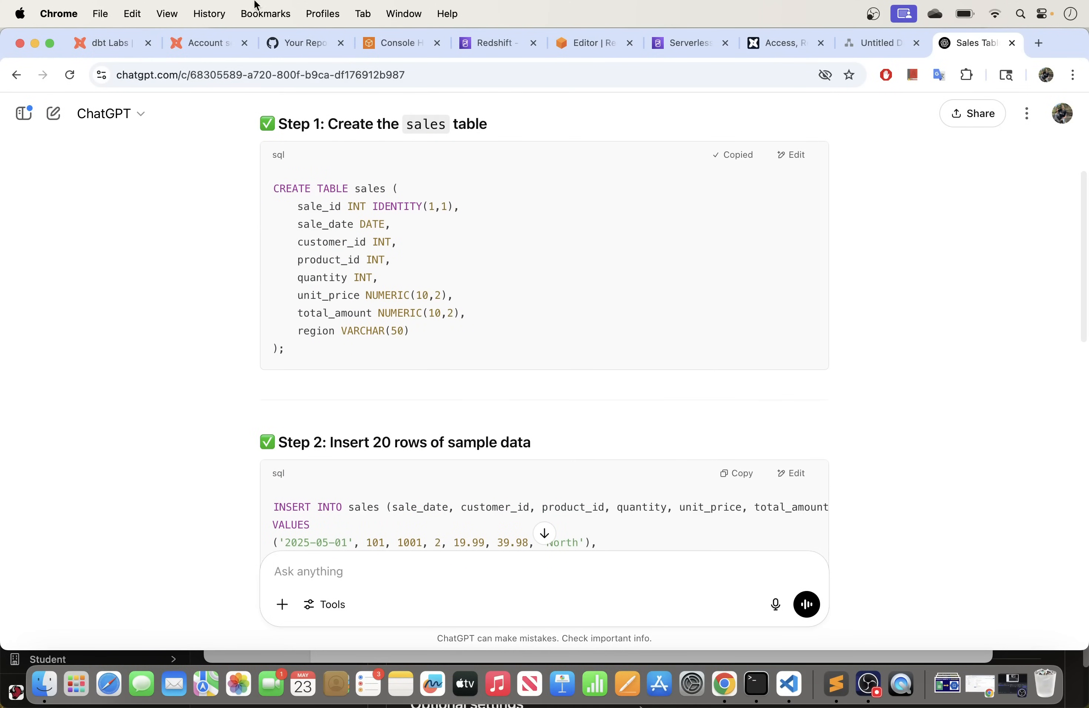
Step: Return to Redshift and open a new query editor targeting the staging database
left_click(588, 43)
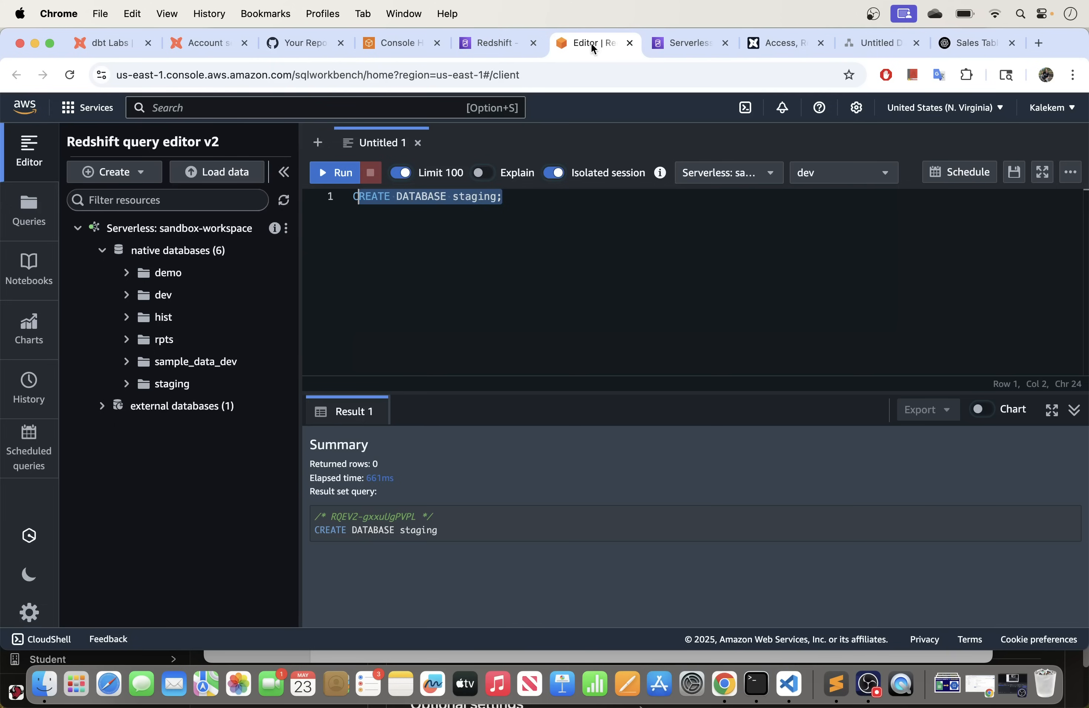
left_click(479, 223)
left_click(822, 173)
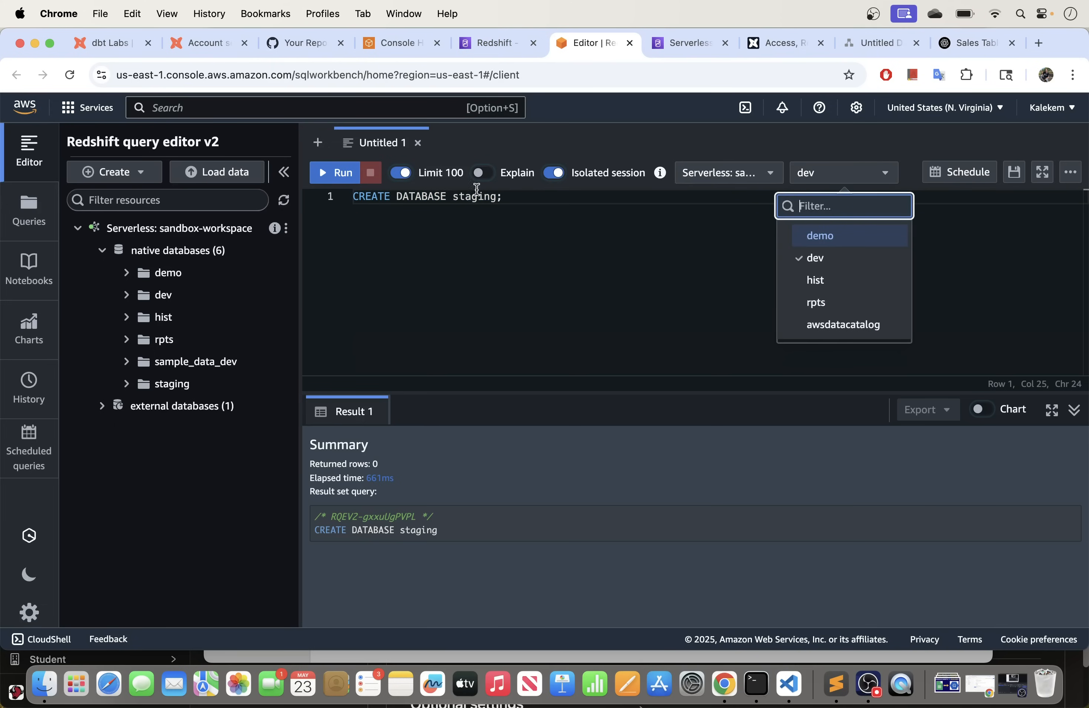
left_click(318, 144)
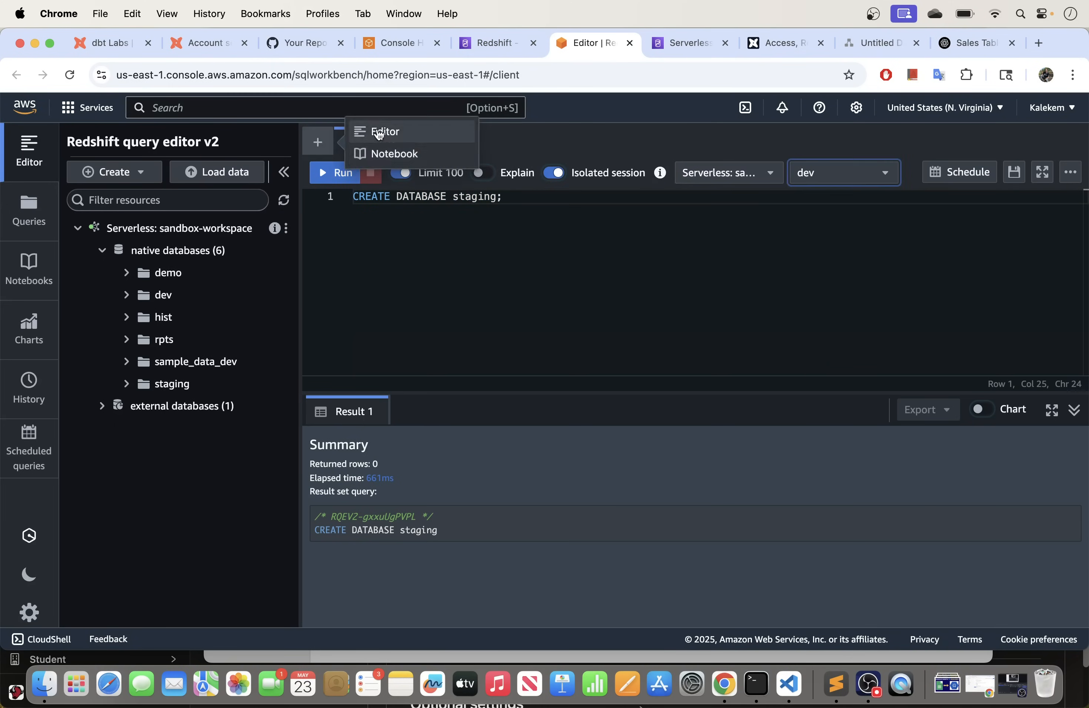
left_click(378, 131)
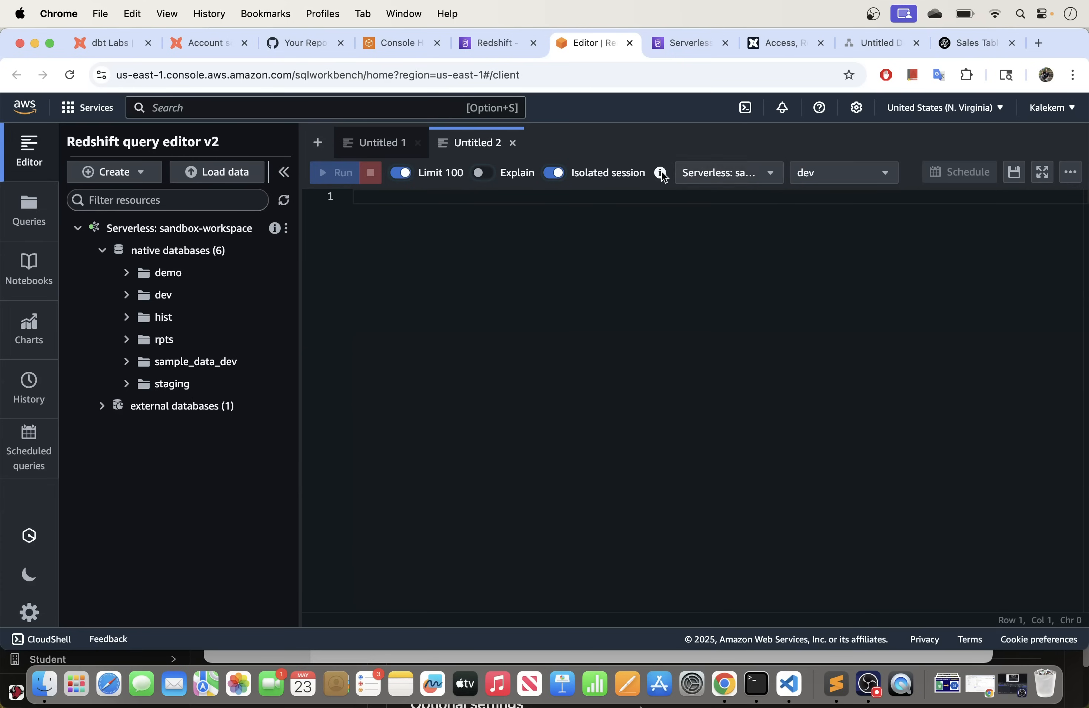
left_click(841, 185)
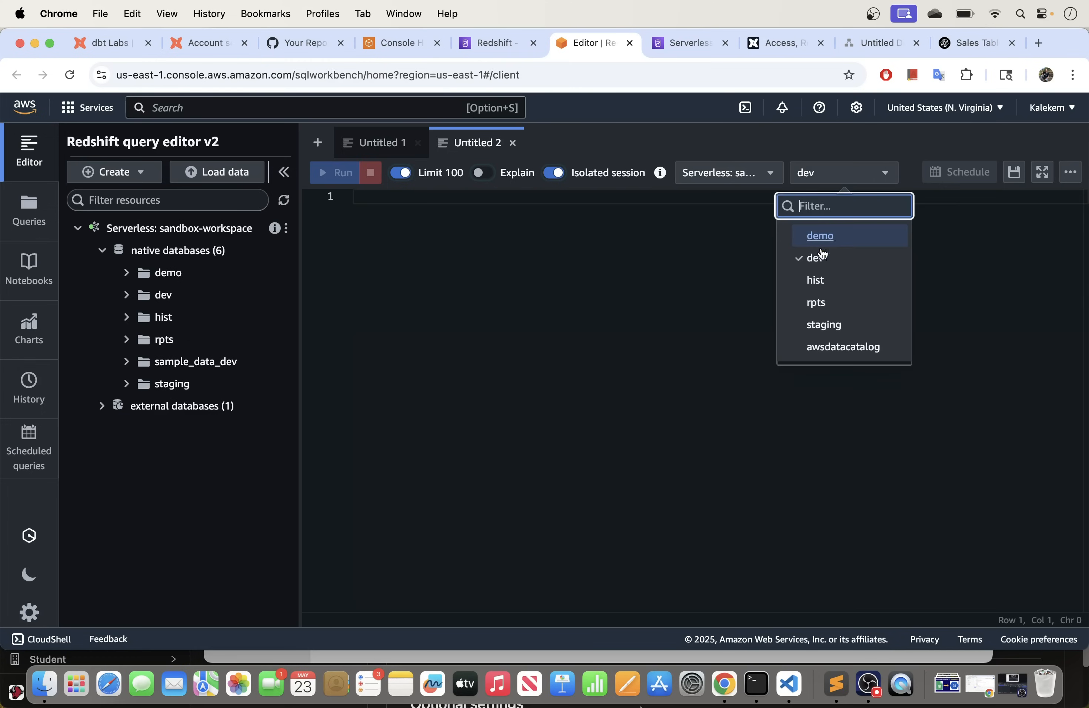
left_click(828, 323)
Step: Paste the CREATE TABLE sales statement, run it, and add blank lines after it
left_click(394, 200)
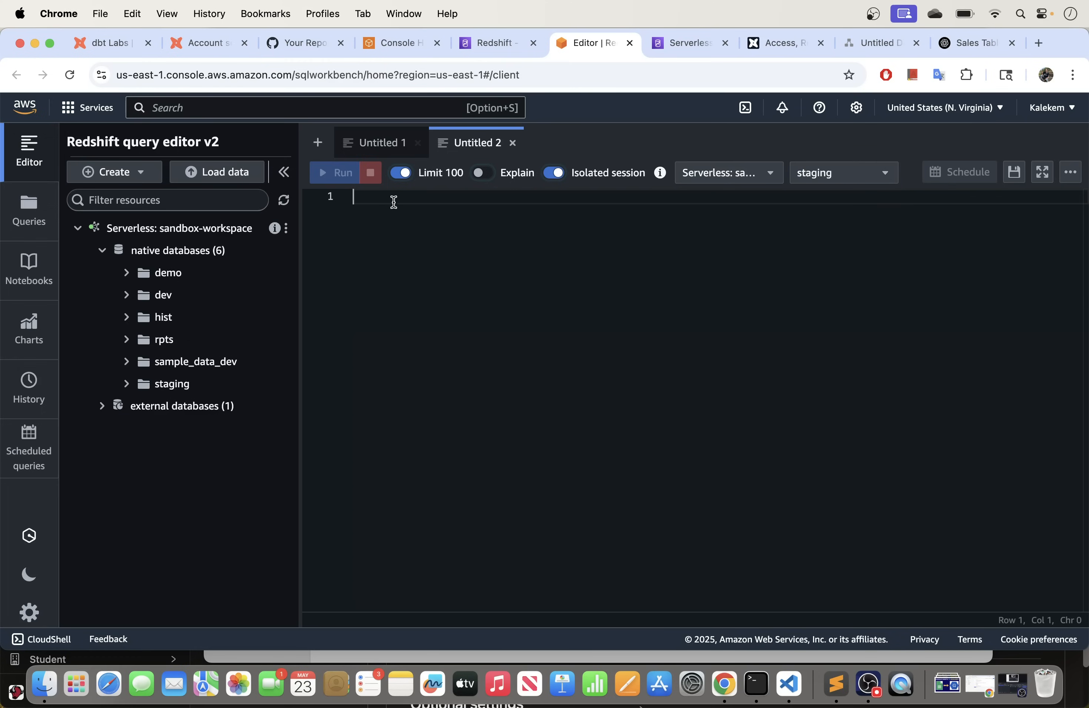
key("super+v")
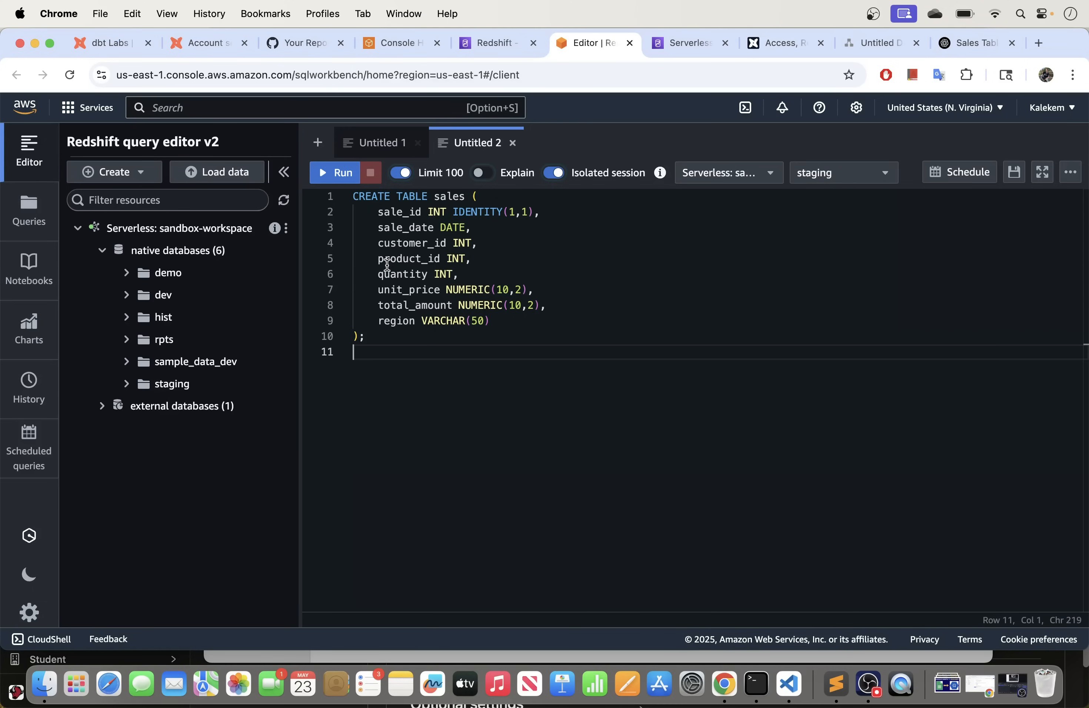
left_click(349, 175)
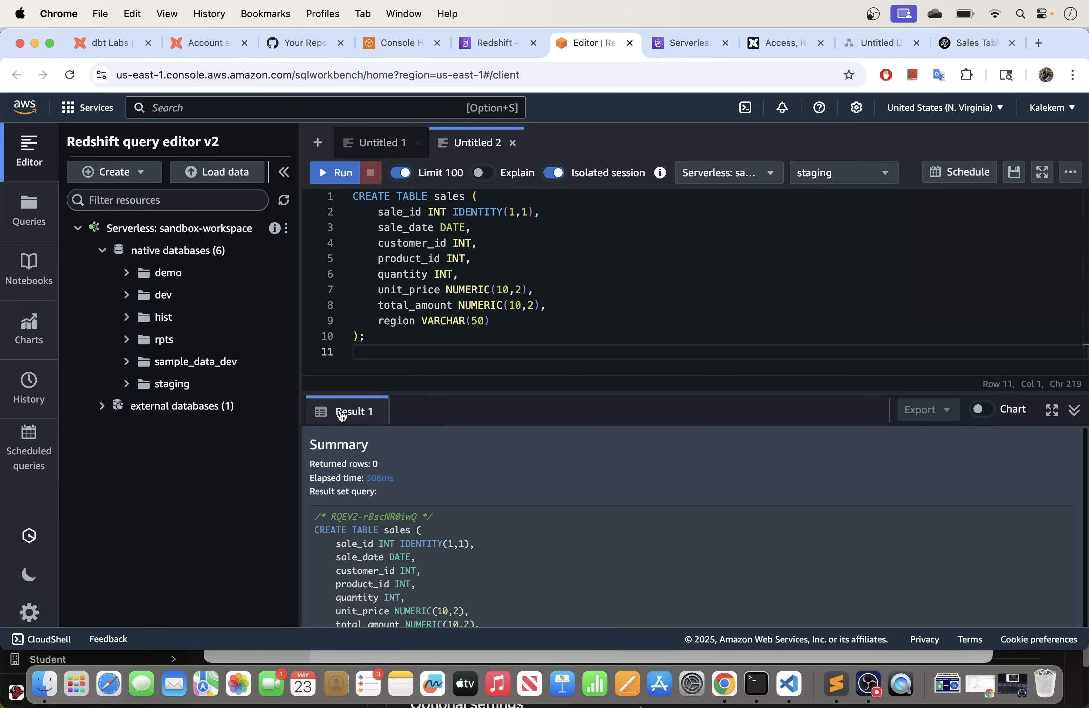
left_click(379, 343)
key("Return")
key("Return")
key("Return")
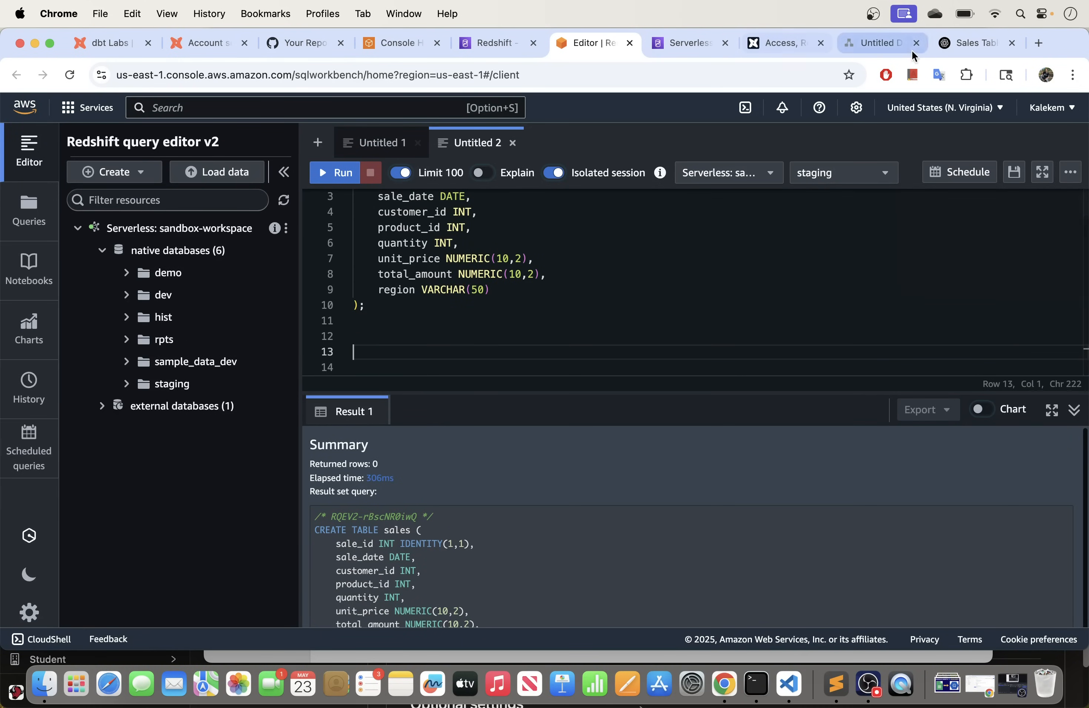
Step: Paste ChatGPT's 20 INSERT rows below the table definition and enlarge the editor
left_click(963, 44)
scroll(425, 250, "down", 5)
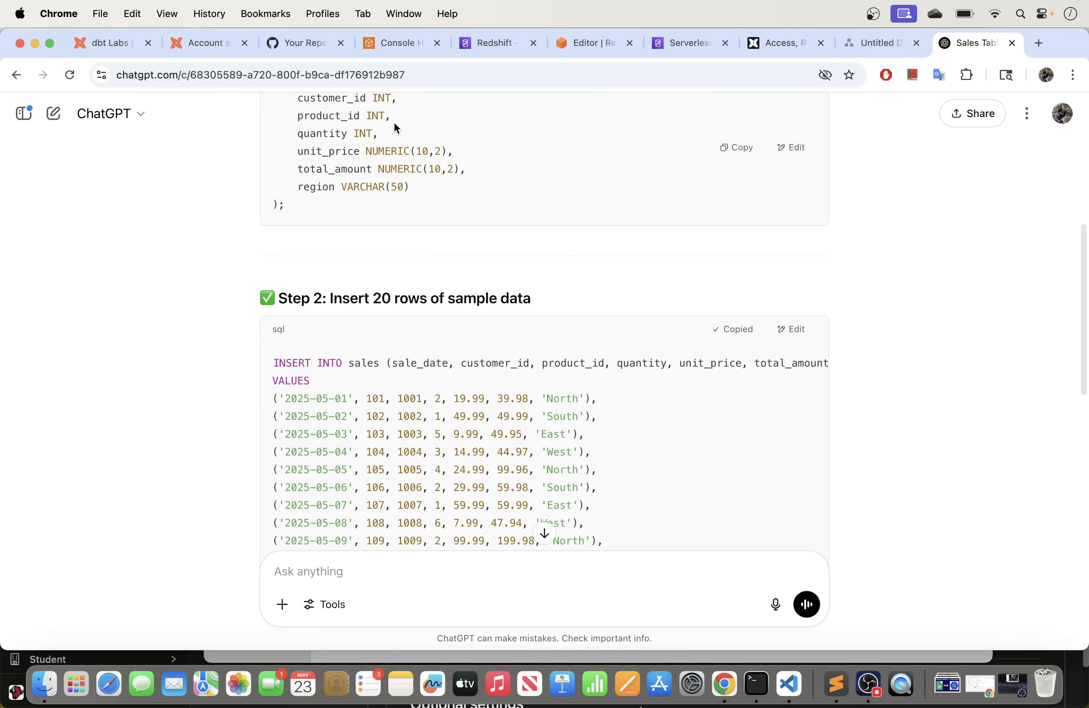
left_click(578, 41)
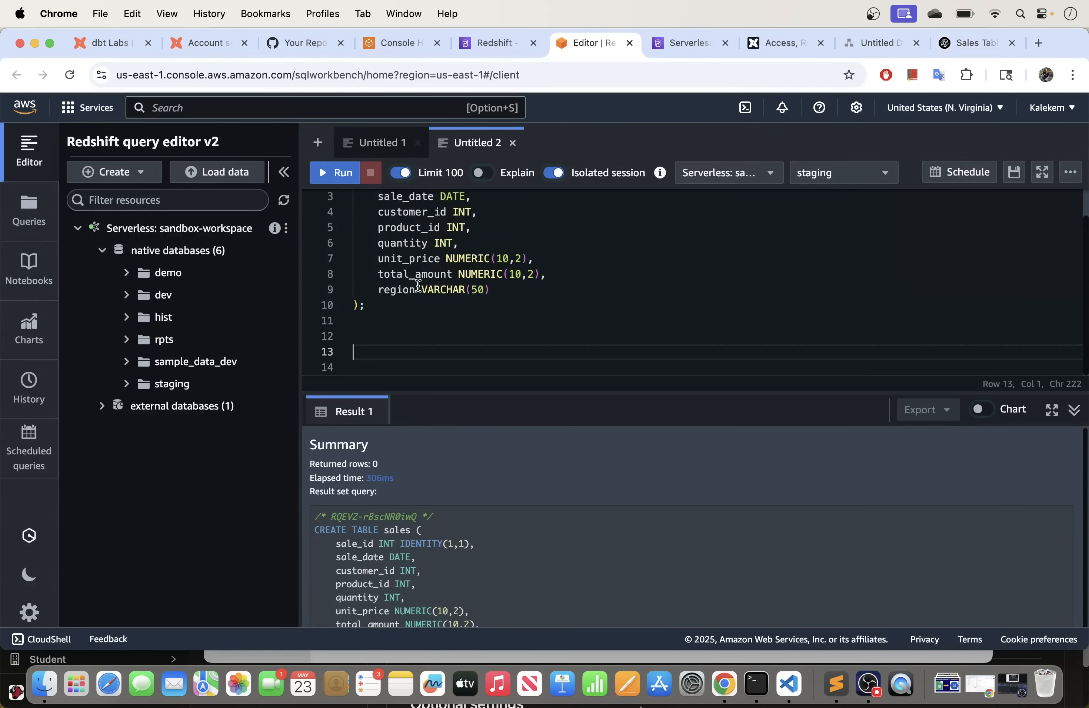
key("super+v")
scroll(453, 443, "down", 1)
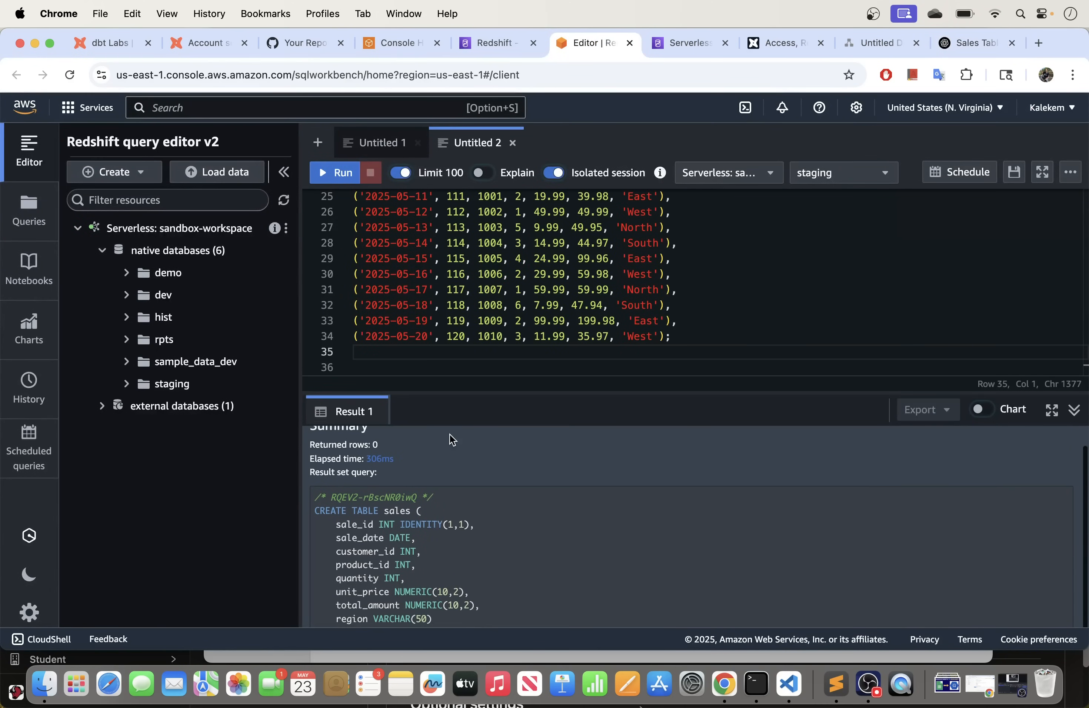
left_click_drag(430, 395, 445, 535)
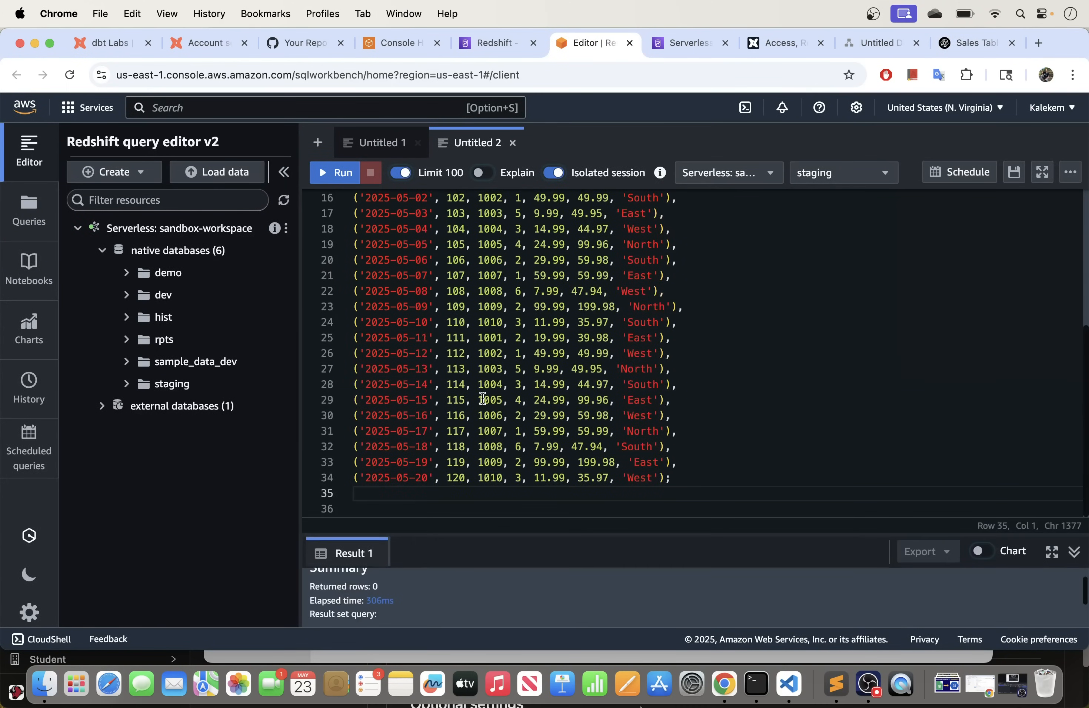
scroll(497, 368, "up", 5)
scroll(506, 350, "down", 5)
scroll(507, 326, "up", 2)
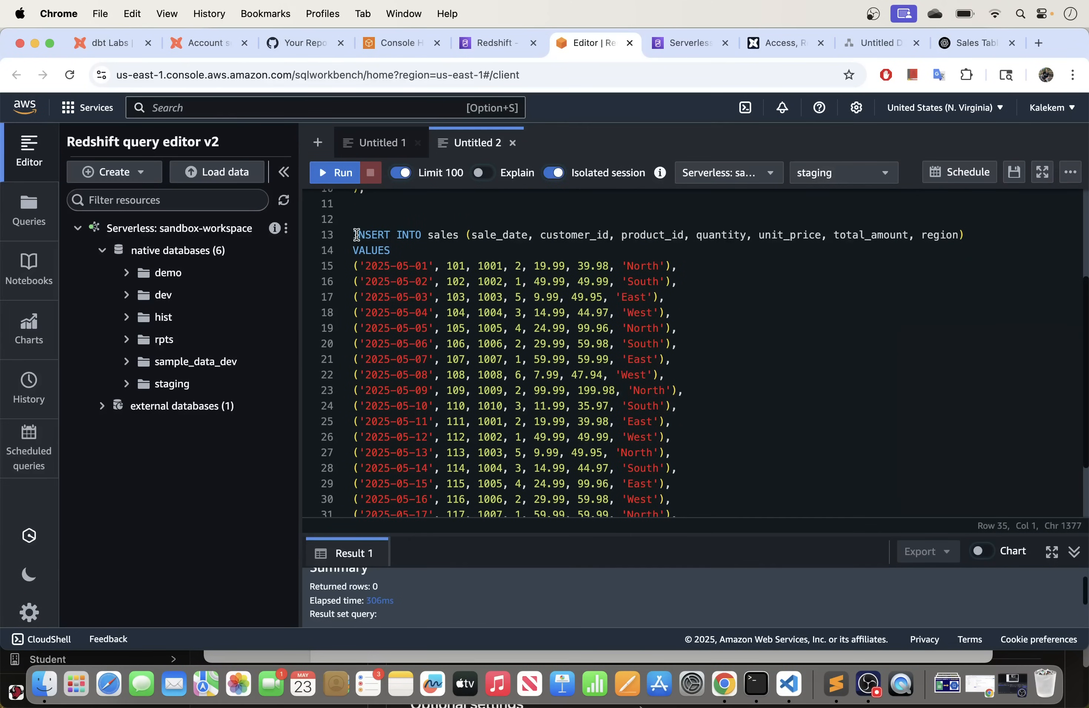
Step: Run the selected INSERT INTO sales statement and resize the results and editor panes
left_click_drag(357, 235, 700, 481)
left_click(341, 175)
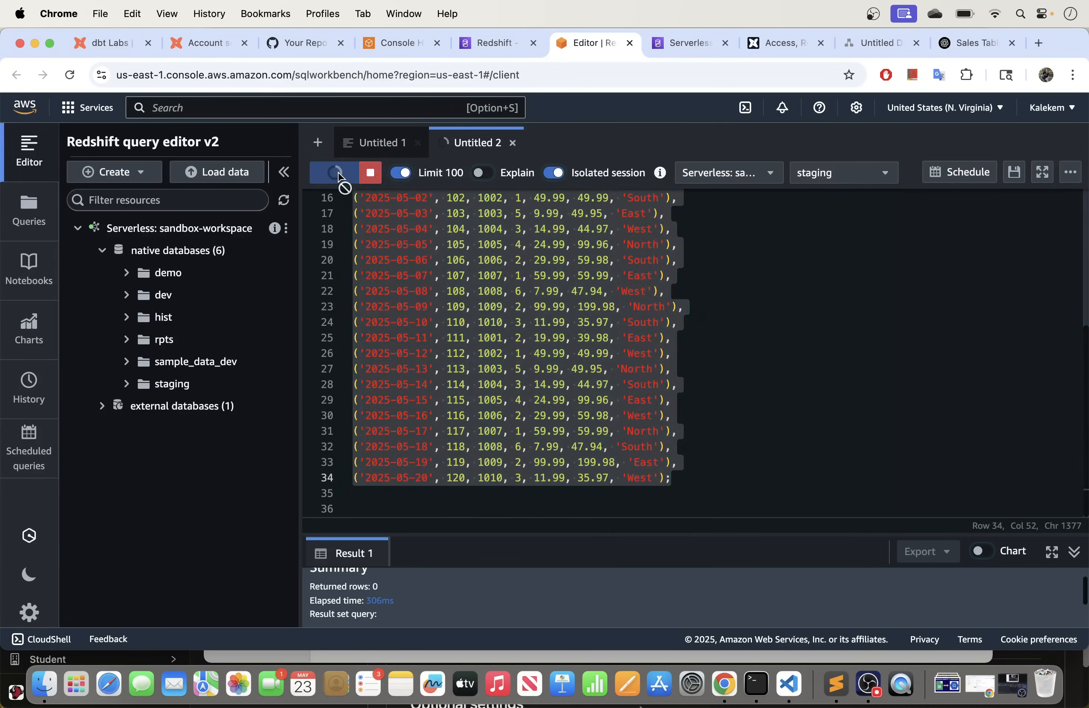
left_click_drag(522, 534, 537, 367)
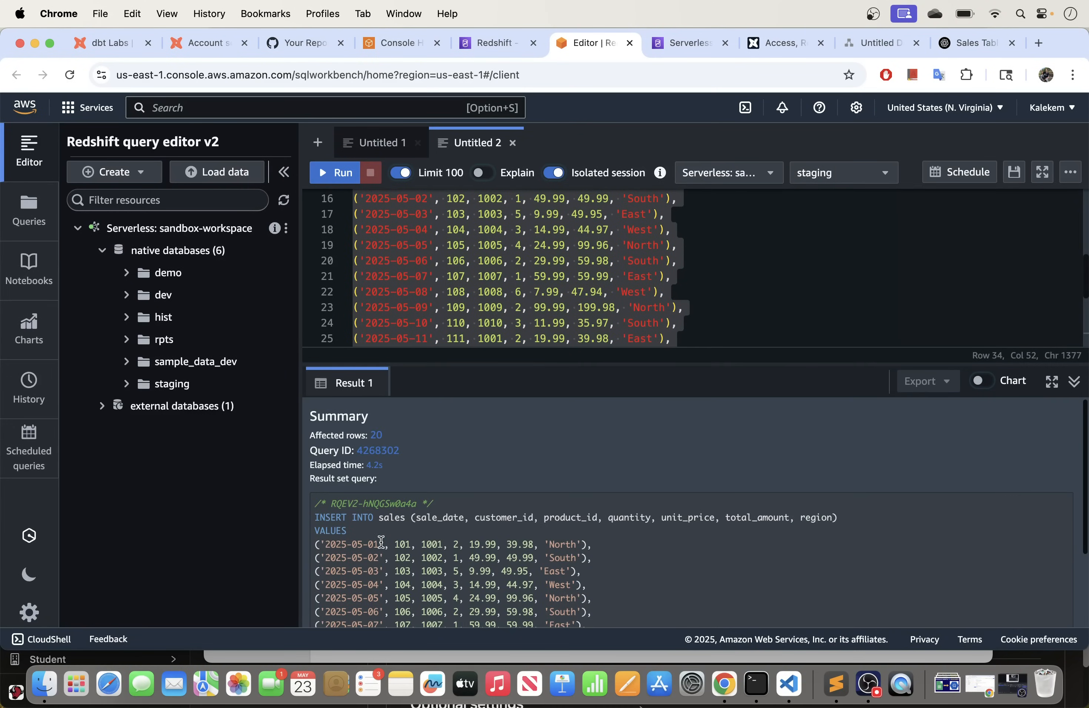
mouse_move(385, 436)
left_mouse_down()
mouse_move(290, 432)
mouse_move(399, 441)
left_mouse_up()
left_click_drag(598, 364, 595, 470)
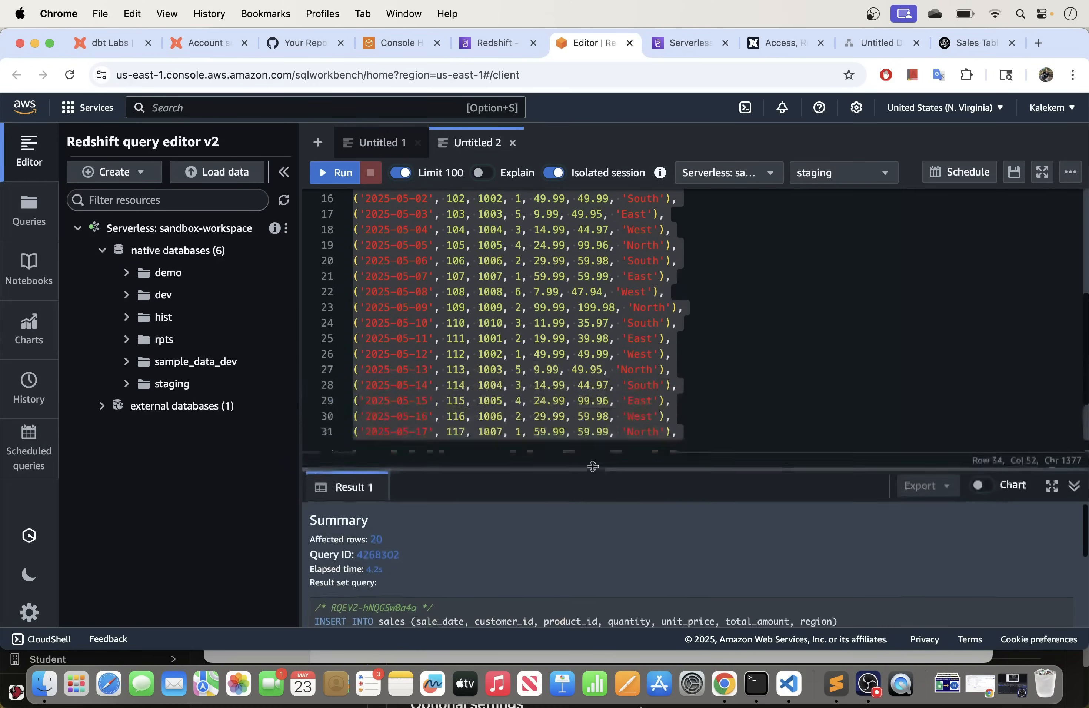
Step: Open a new editor tab and run select * from sales;
left_click(318, 143)
left_click(368, 132)
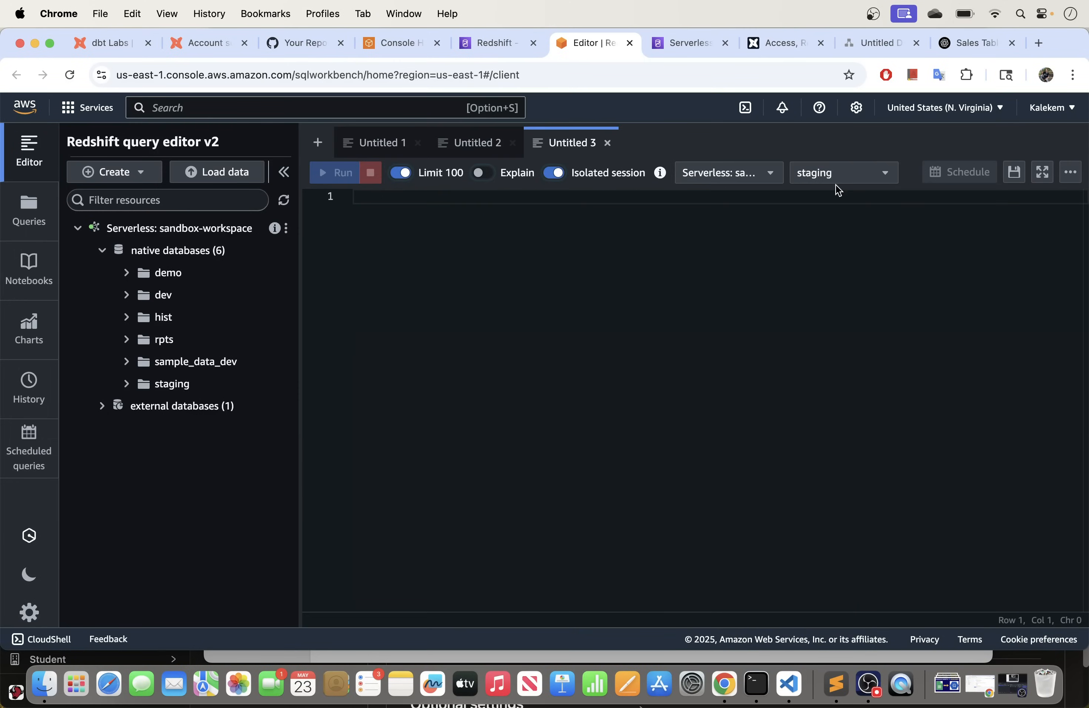
left_click(449, 209)
type("slee")
key("BackSpace")
key("BackSpace")
key("BackSpace")
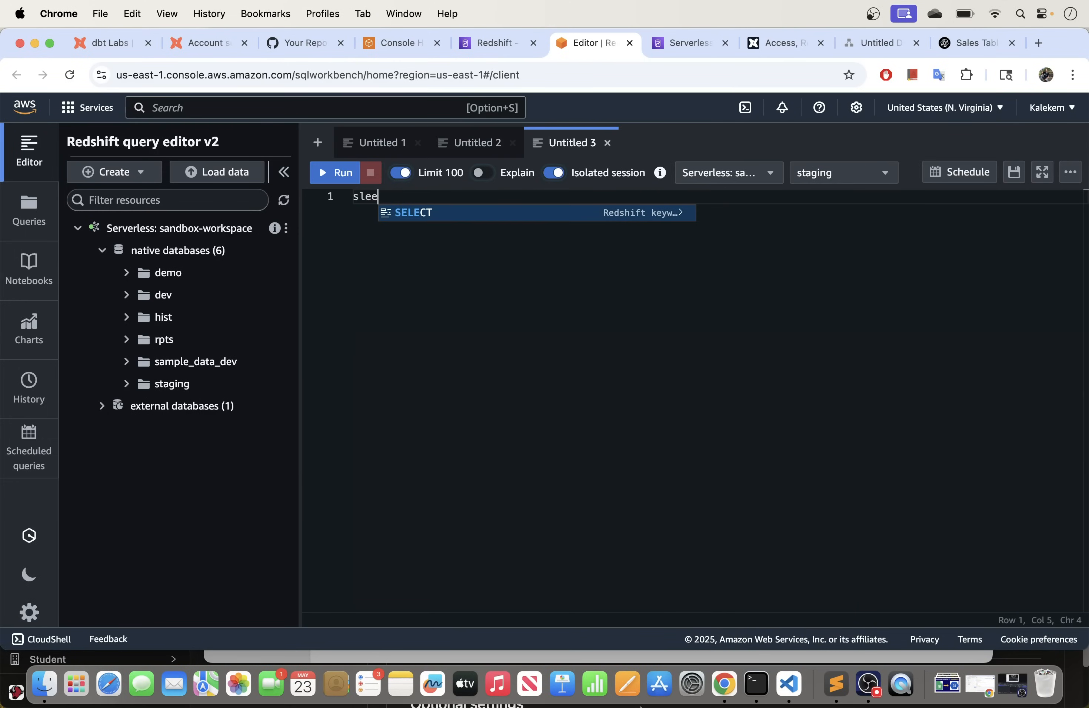
type("elect * from ")
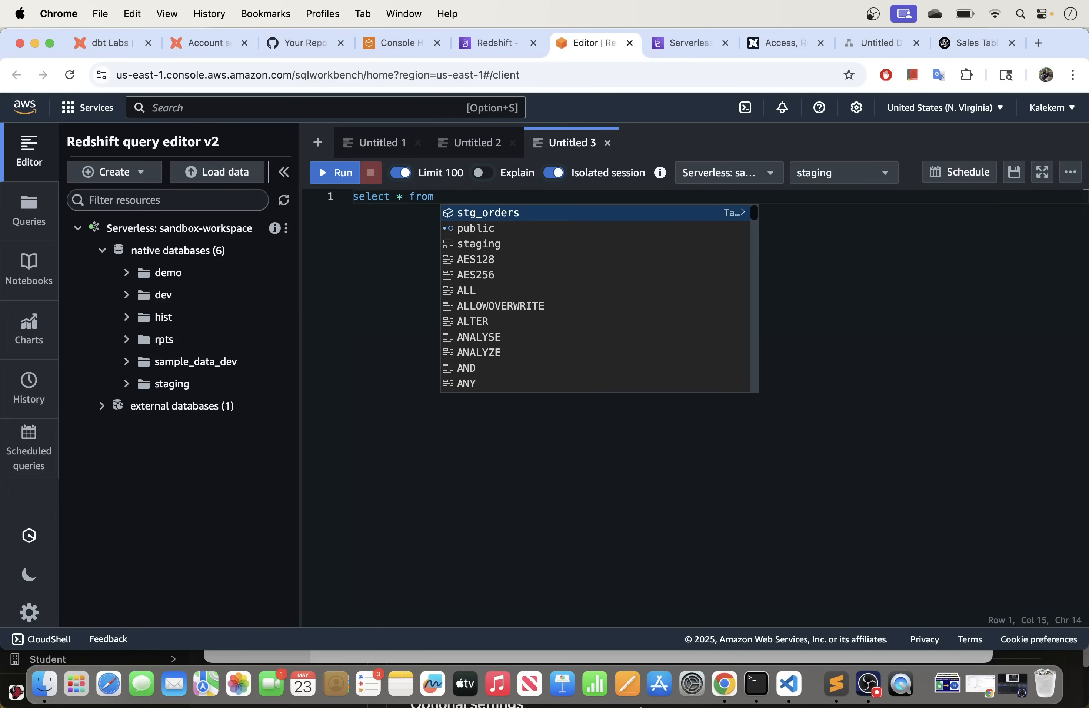
type("sales;")
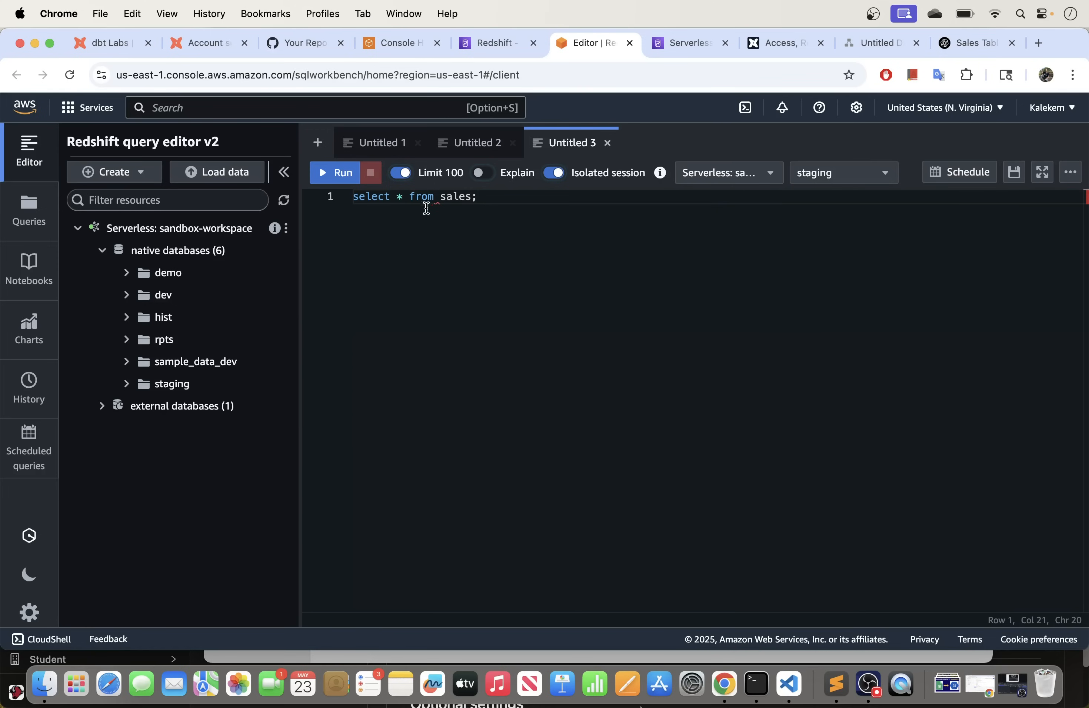
left_click(341, 173)
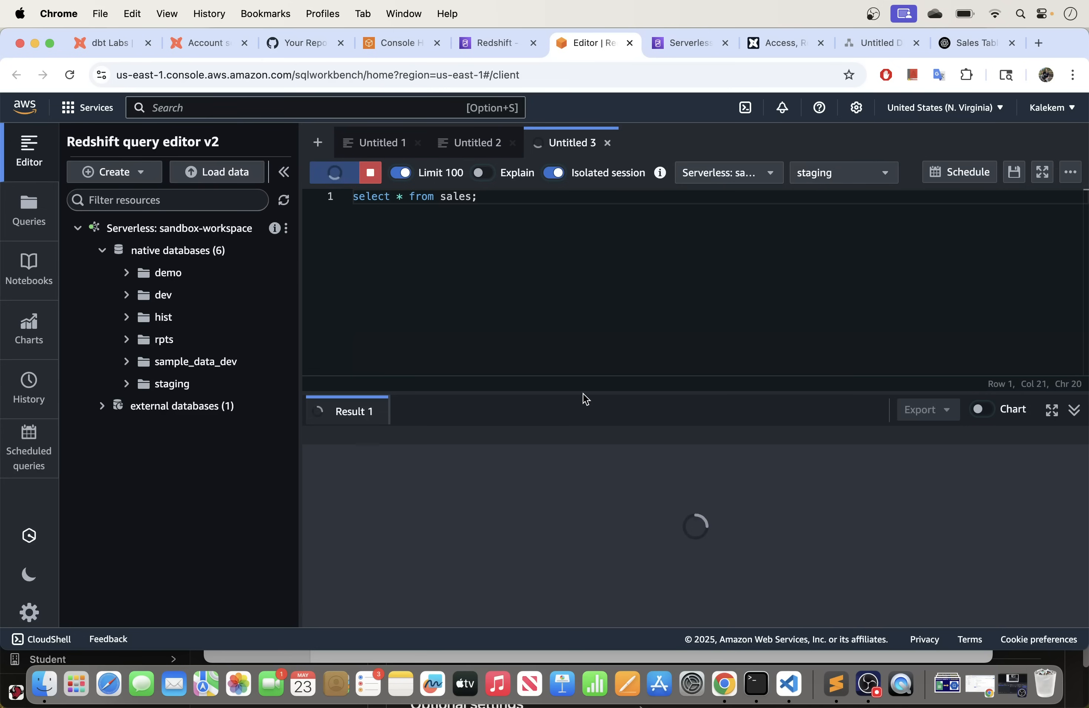
Step: Enlarge and browse the 20 returned sales rows, then expand staging in the resource tree
left_click_drag(584, 391, 580, 304)
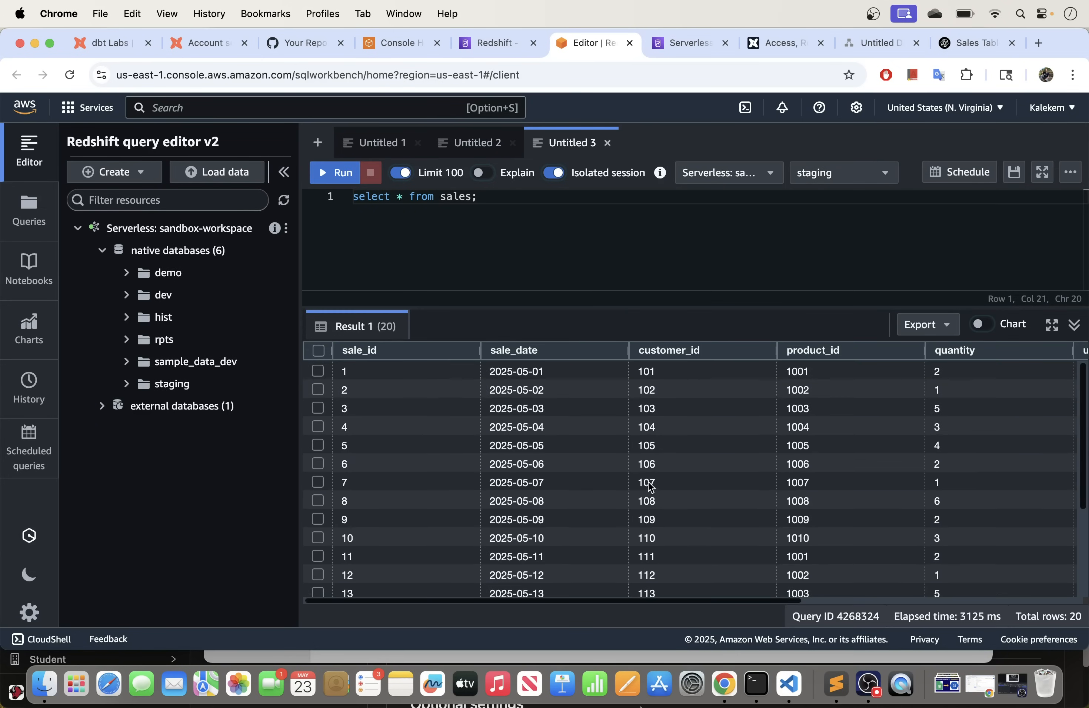
scroll(649, 483, "down", 3)
scroll(566, 468, "right", 10)
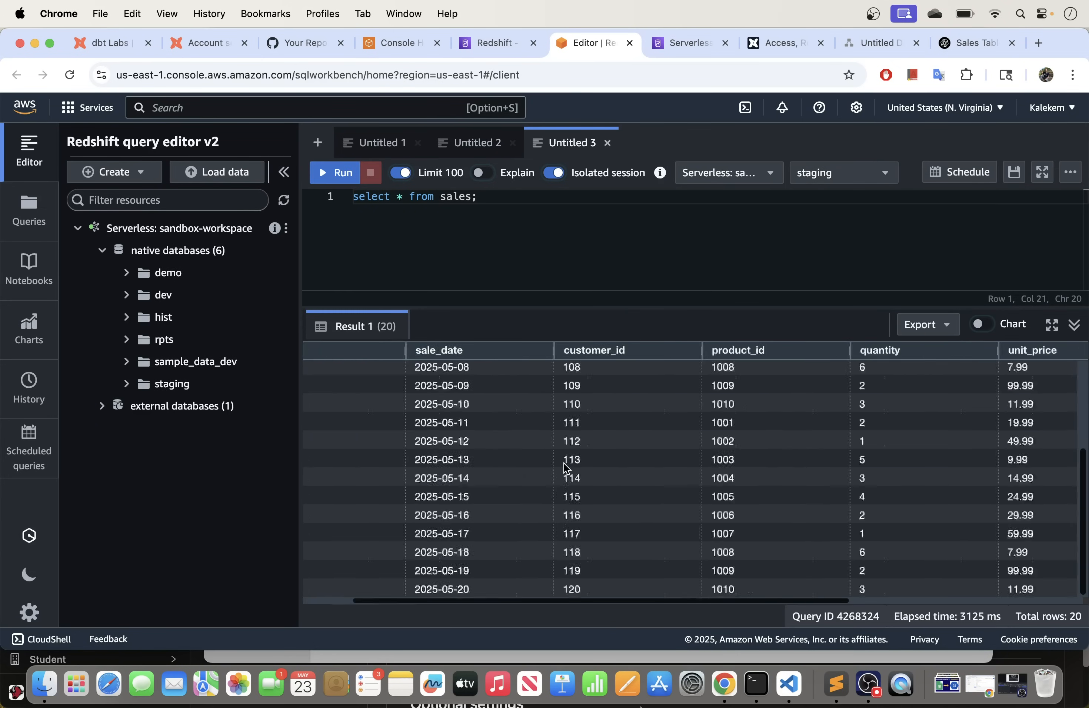
scroll(566, 469, "left", 10)
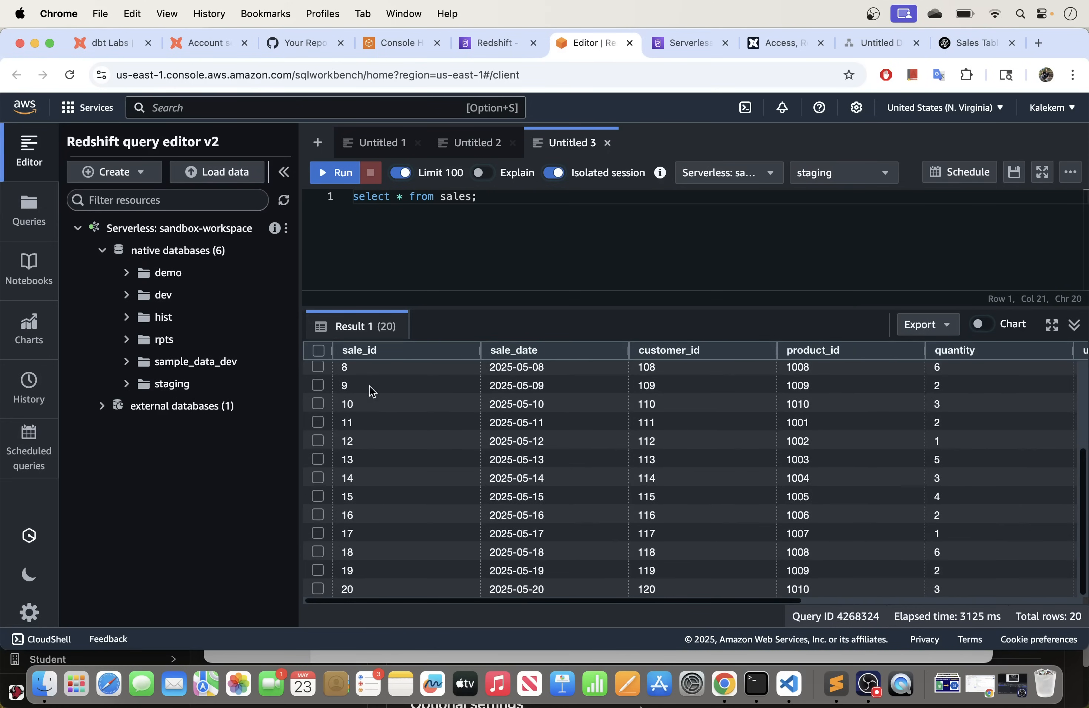
left_click_drag(130, 385, 136, 399)
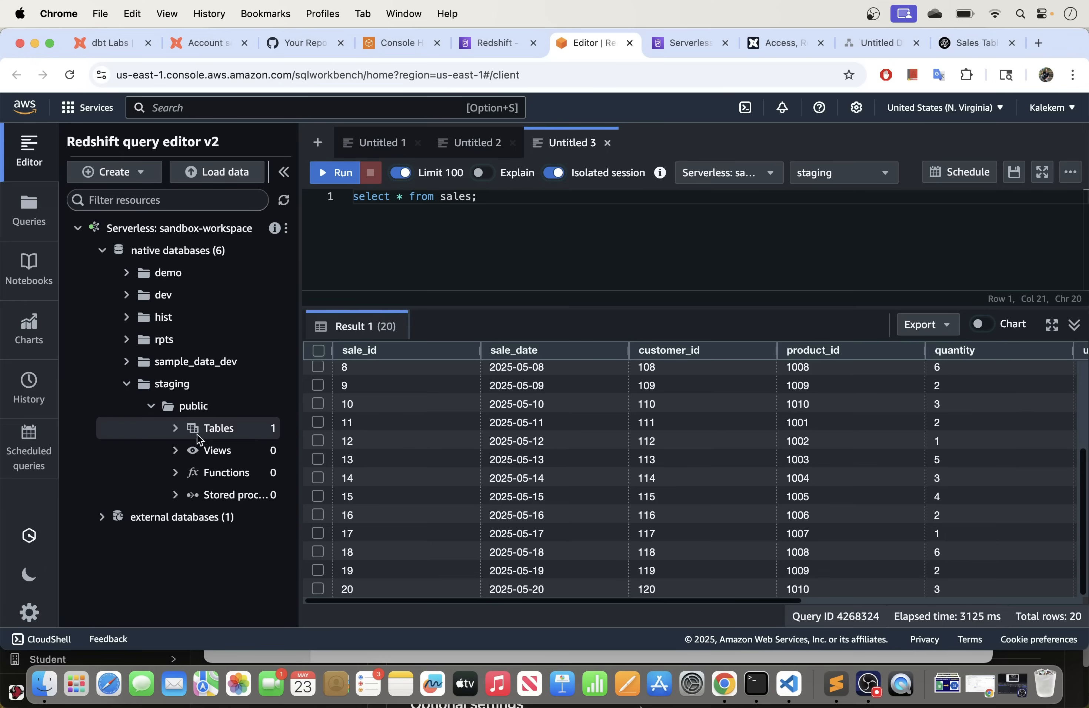
Step: Inspect the staging sales table's columns: sale_id, sale_date, customer_id, product_id and quantity
left_click(175, 429)
left_click(230, 449)
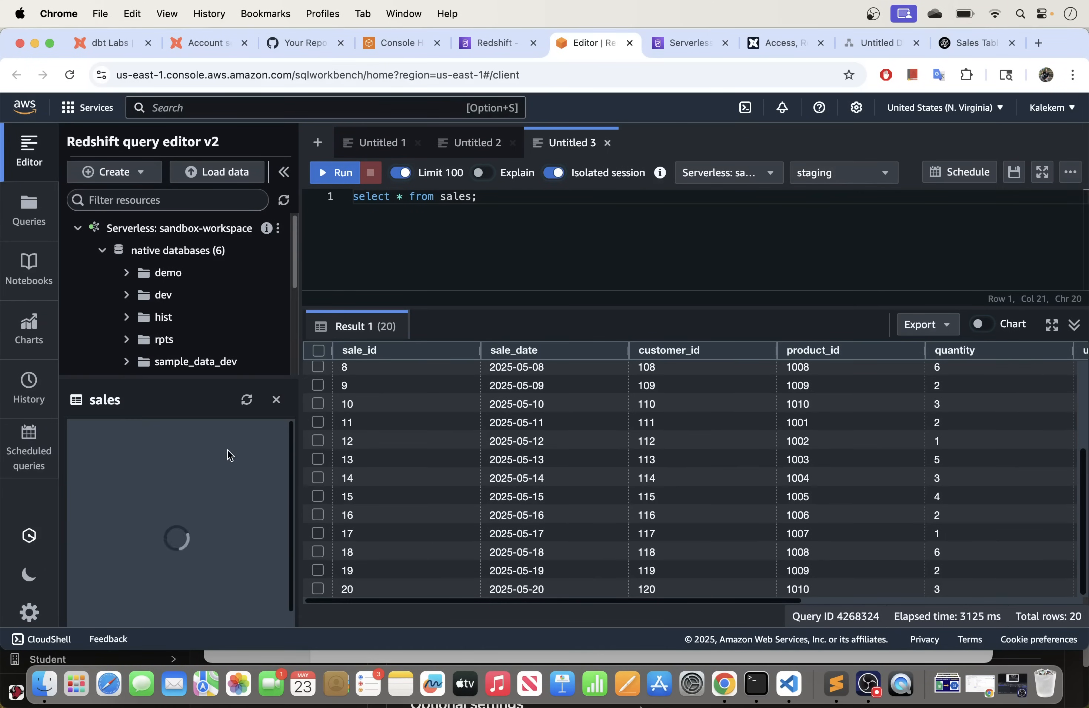
scroll(131, 517, "down", 2)
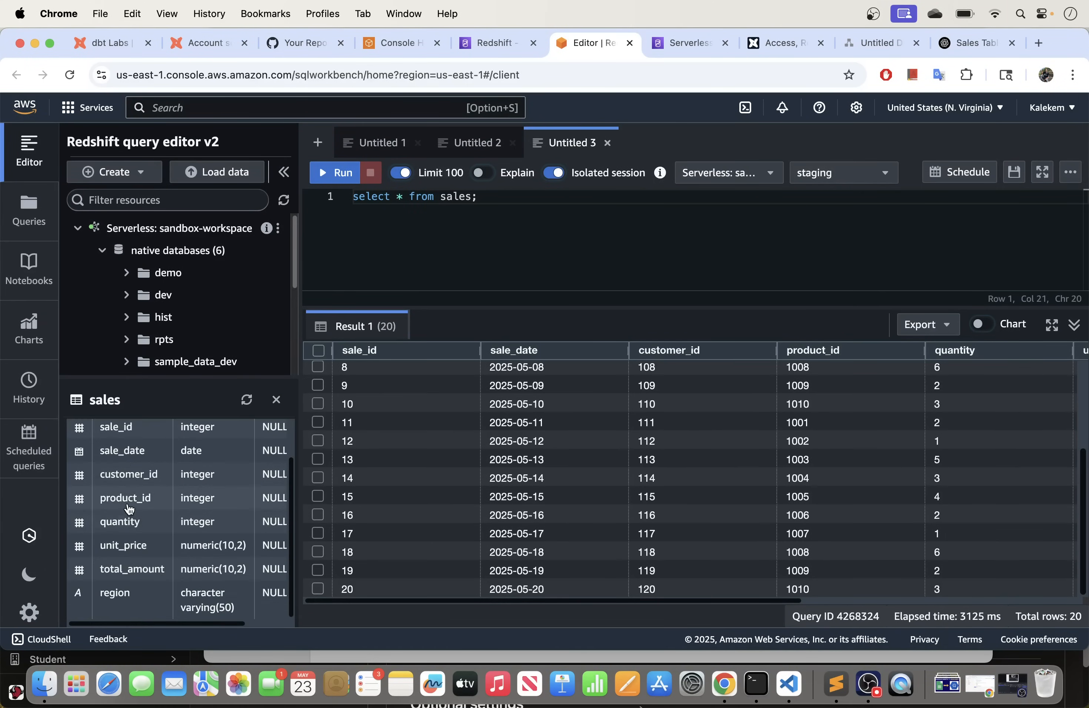
scroll(126, 513, "up", 2)
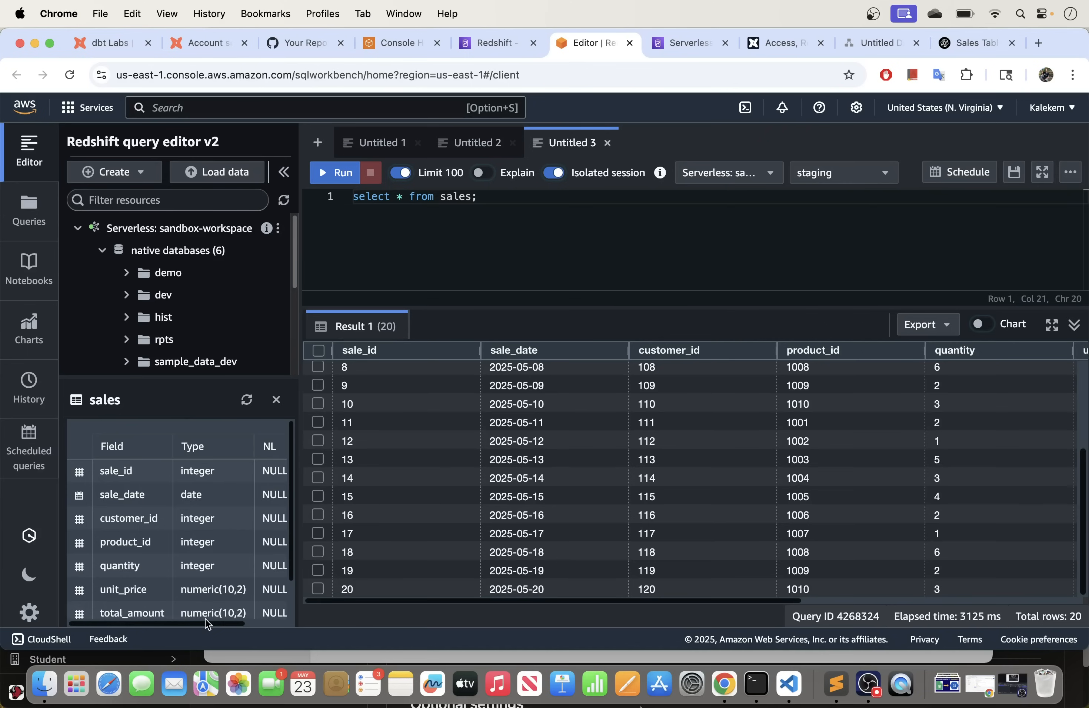
left_click(276, 400)
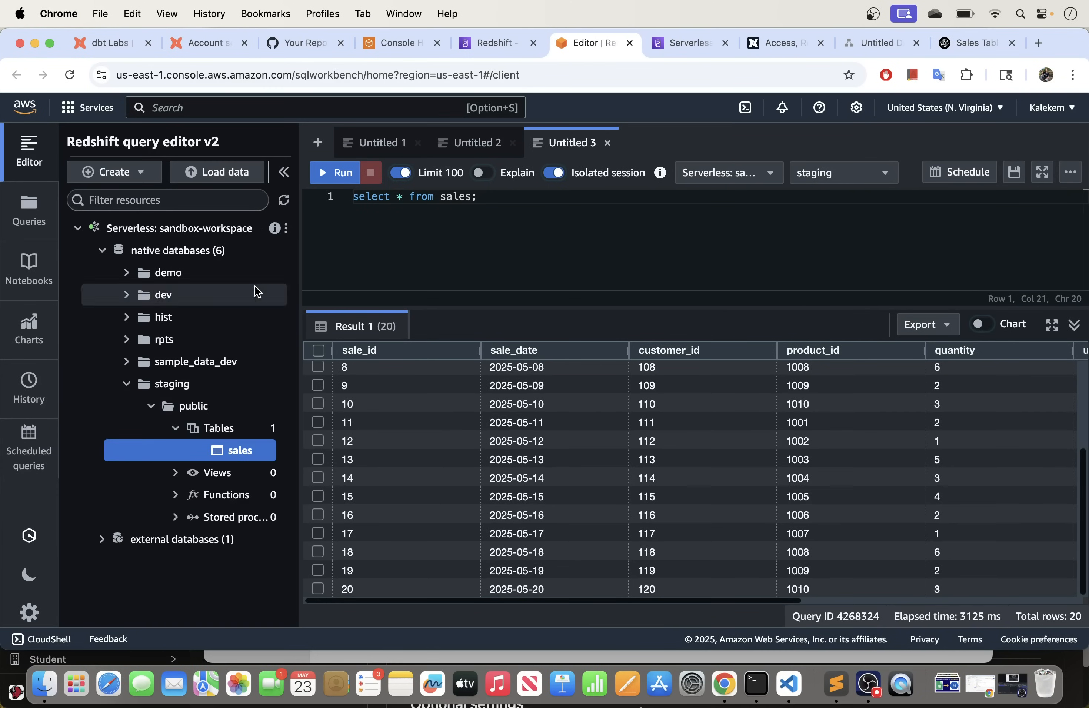
Step: Widen the database browser, enlarge the query editor slightly, and collapse the staging database
left_click_drag(300, 265, 341, 266)
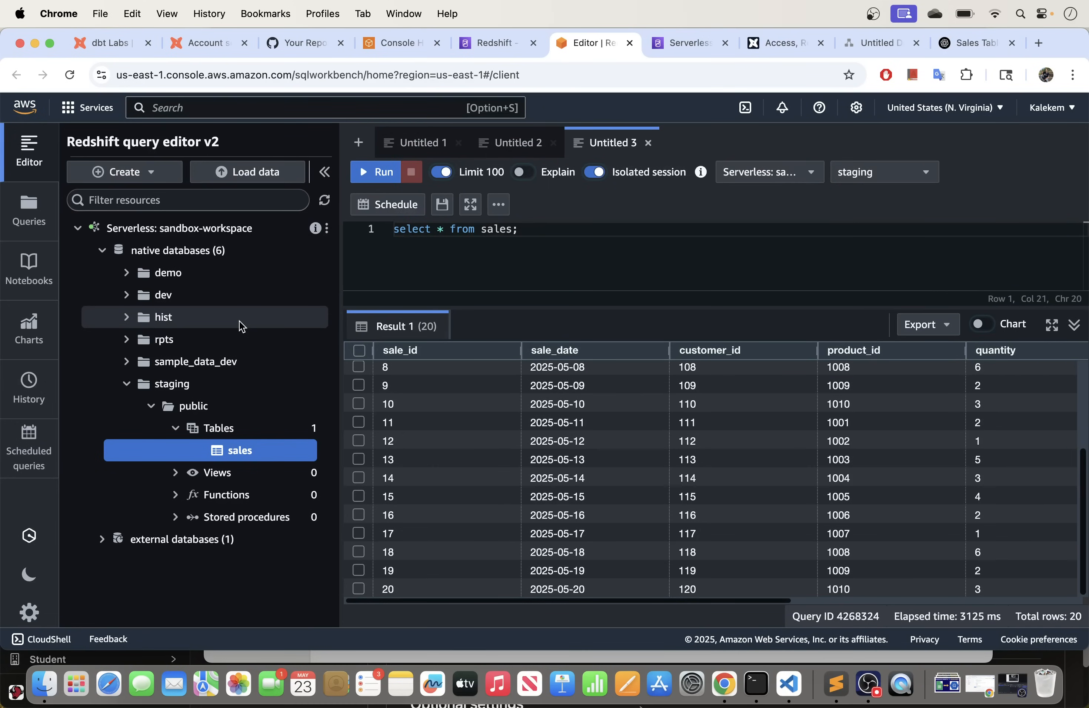
left_click_drag(488, 309, 488, 336)
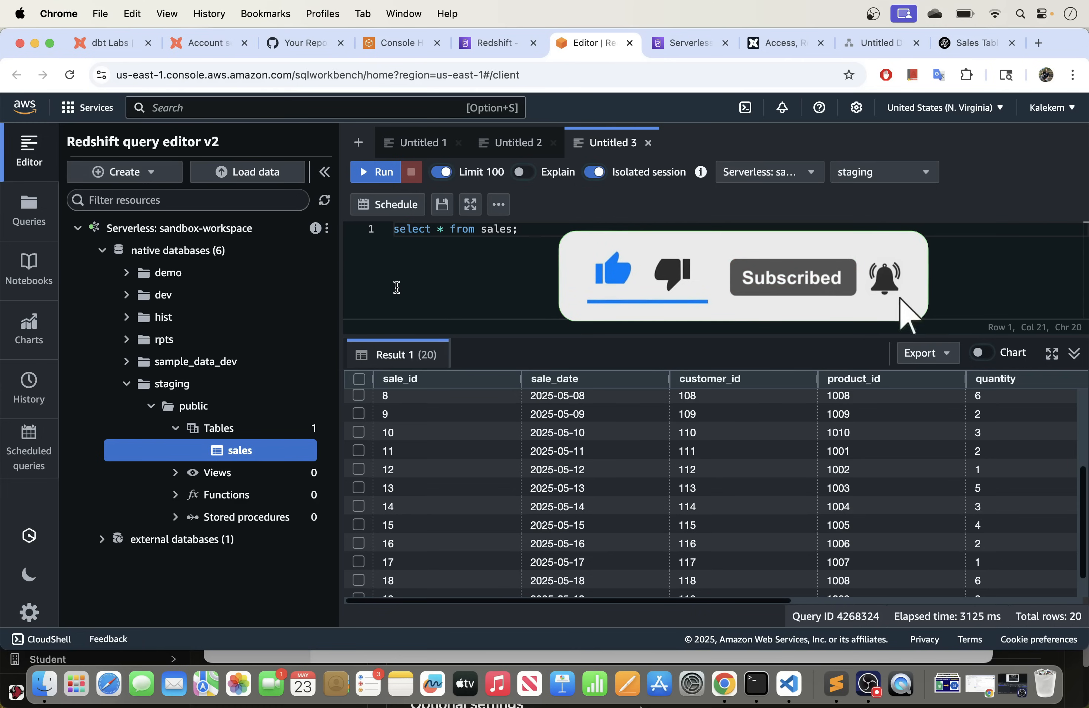
left_click(127, 386)
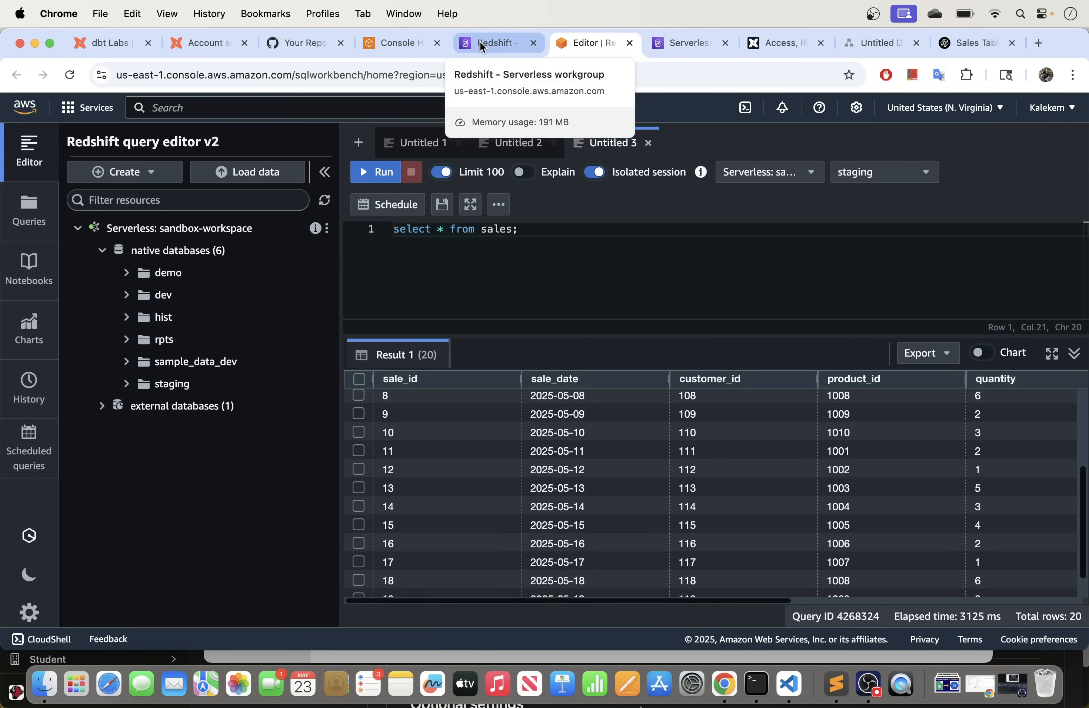
left_click(499, 45)
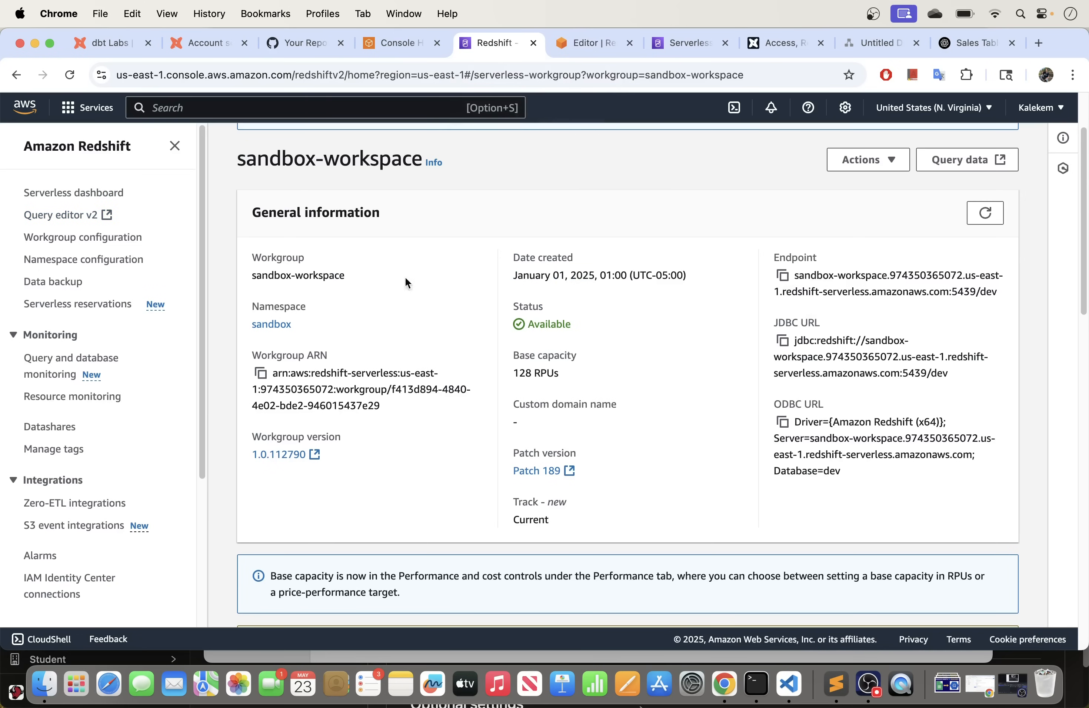
scroll(395, 336, "down", 6)
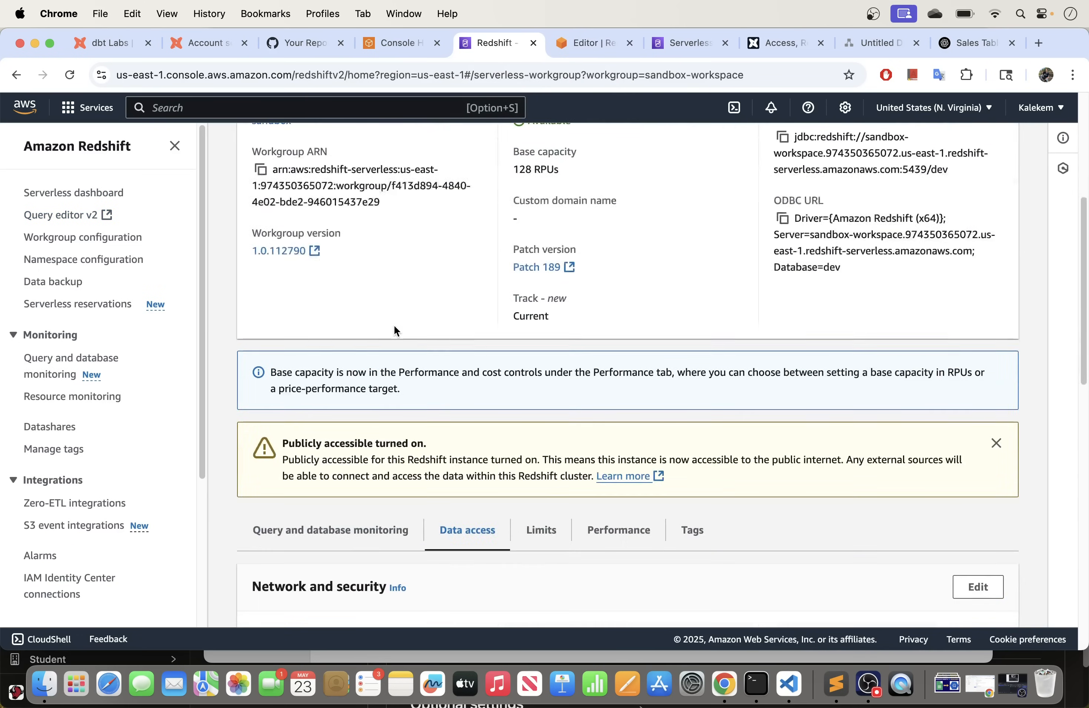
scroll(394, 326, "down", 4)
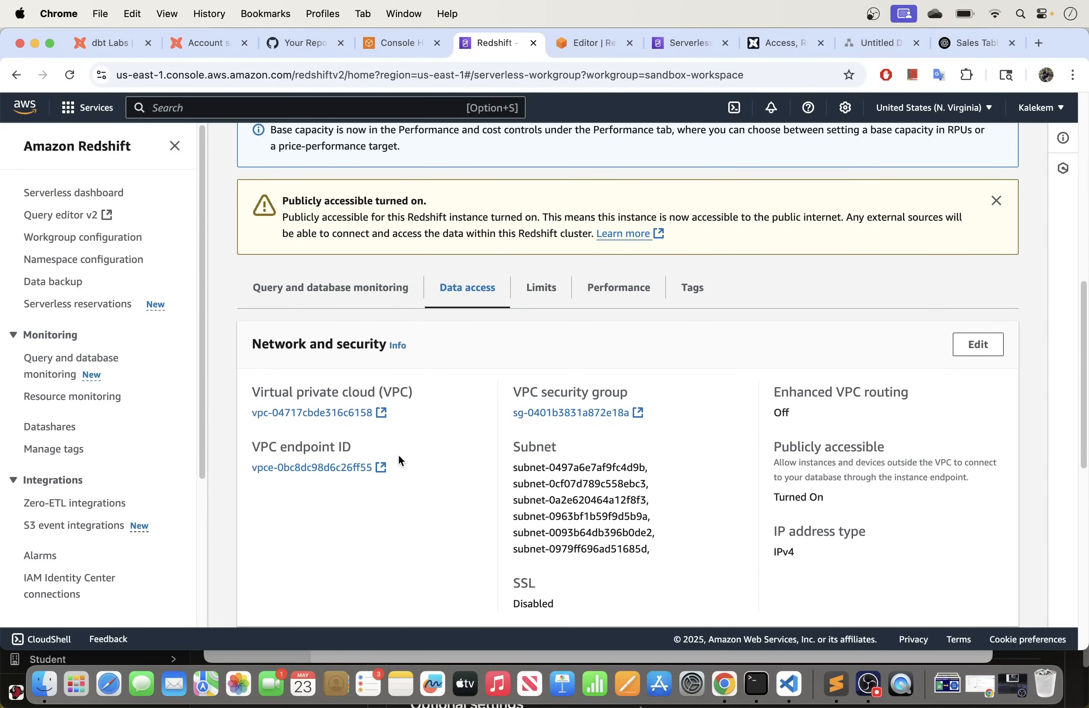
scroll(410, 406, "up", 7)
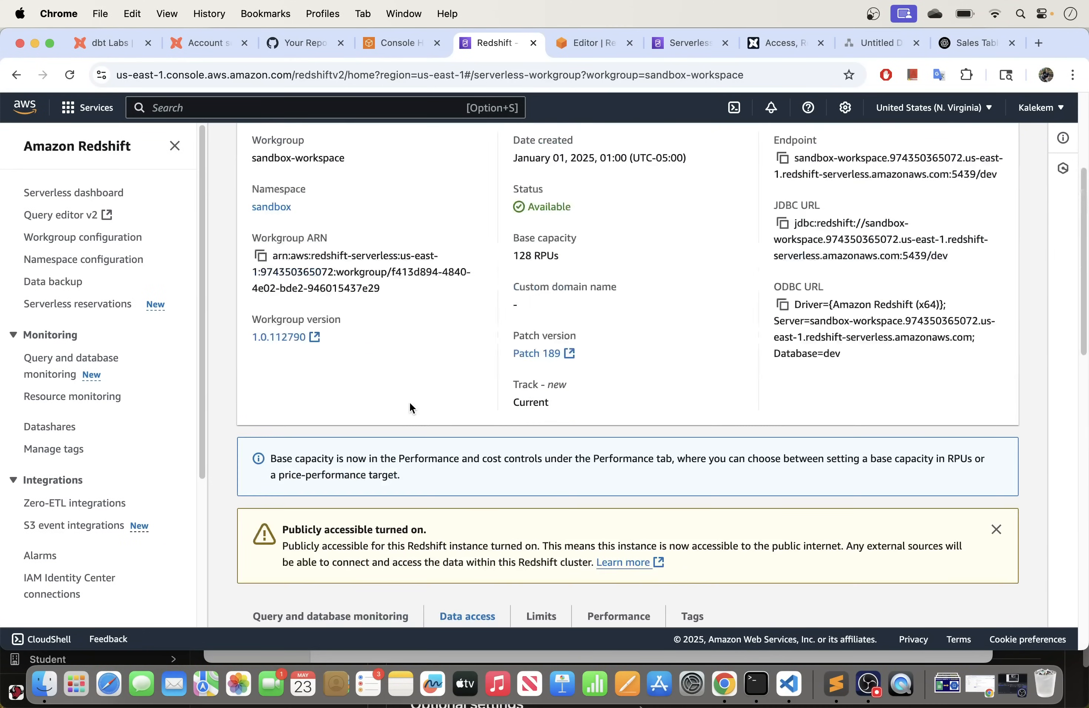
scroll(410, 404, "down", 6)
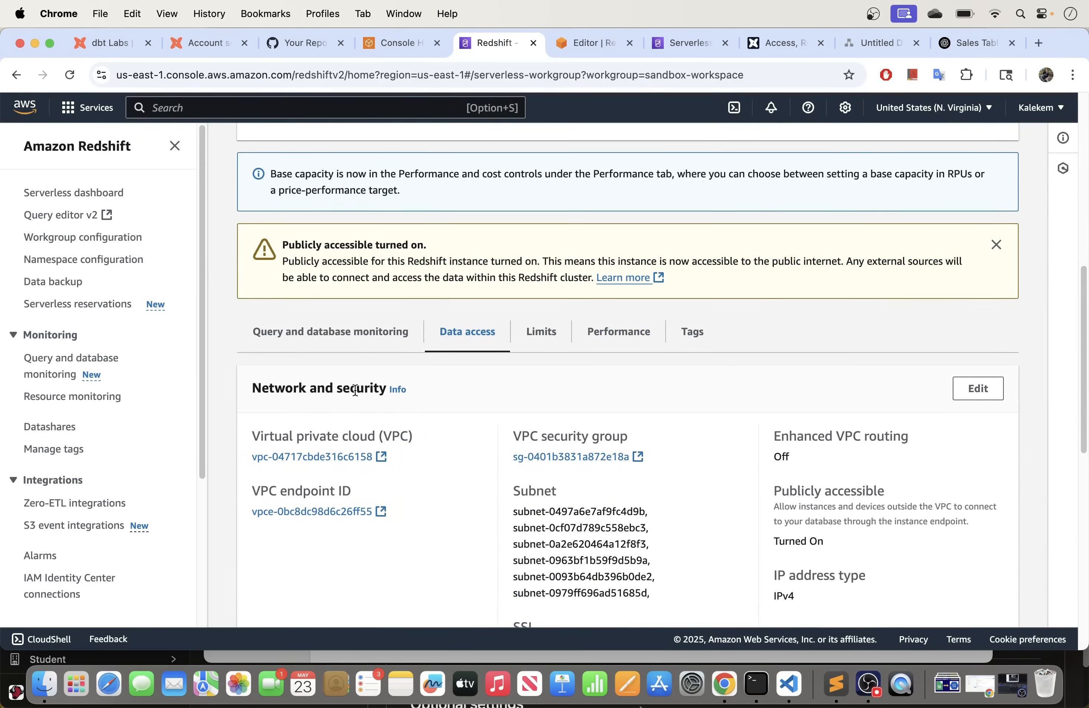
scroll(452, 395, "down", 2)
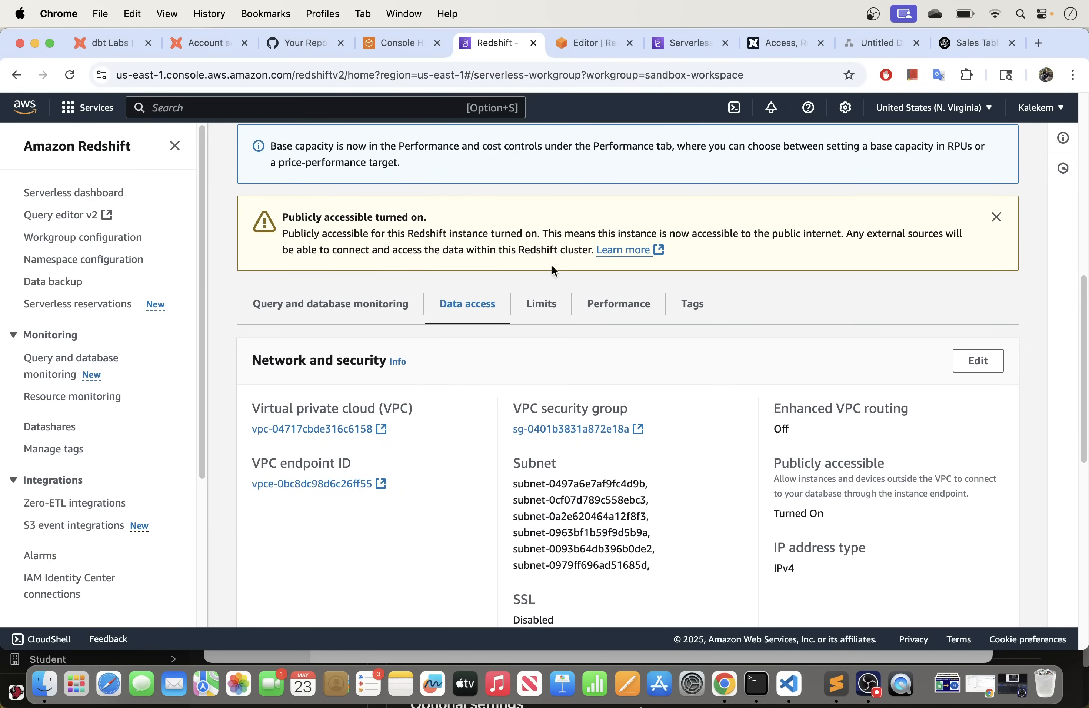
scroll(651, 379, "down", 5)
scroll(651, 379, "up", 2)
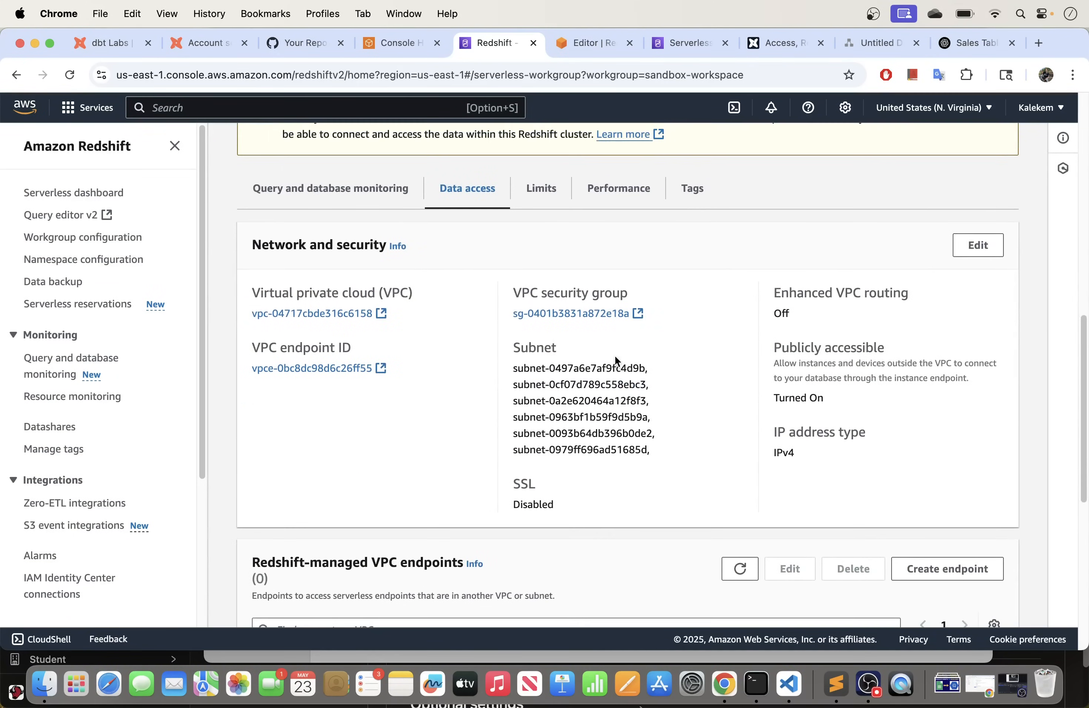
scroll(389, 253, "up", 10)
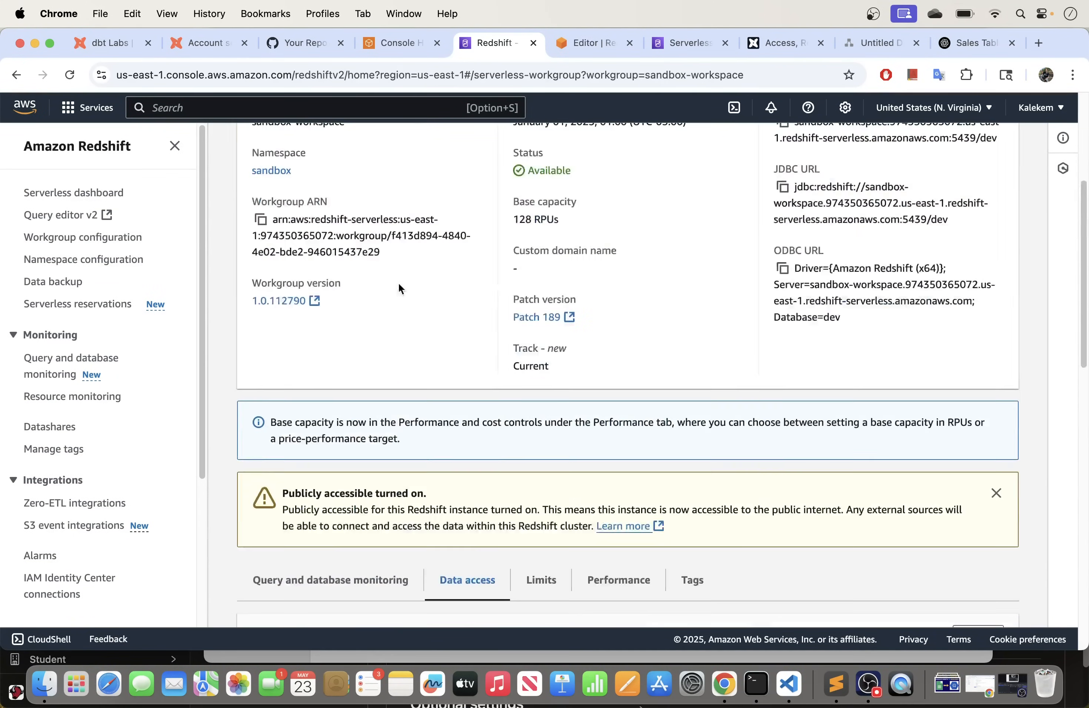
scroll(398, 282, "down", 10)
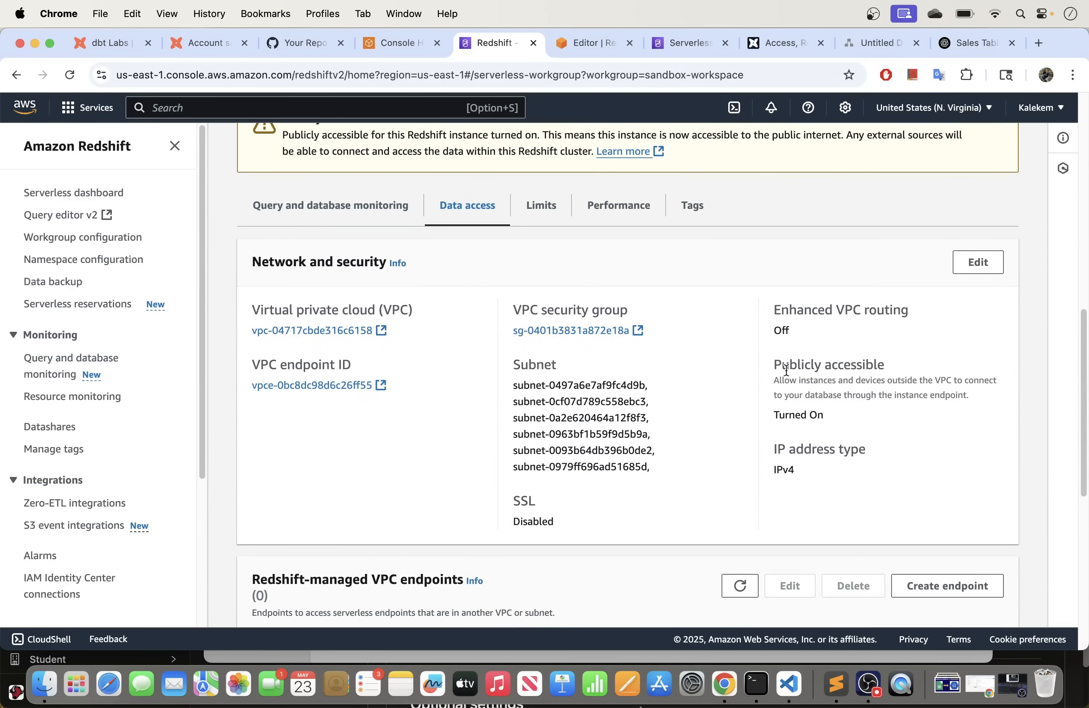
left_click_drag(823, 416, 772, 354)
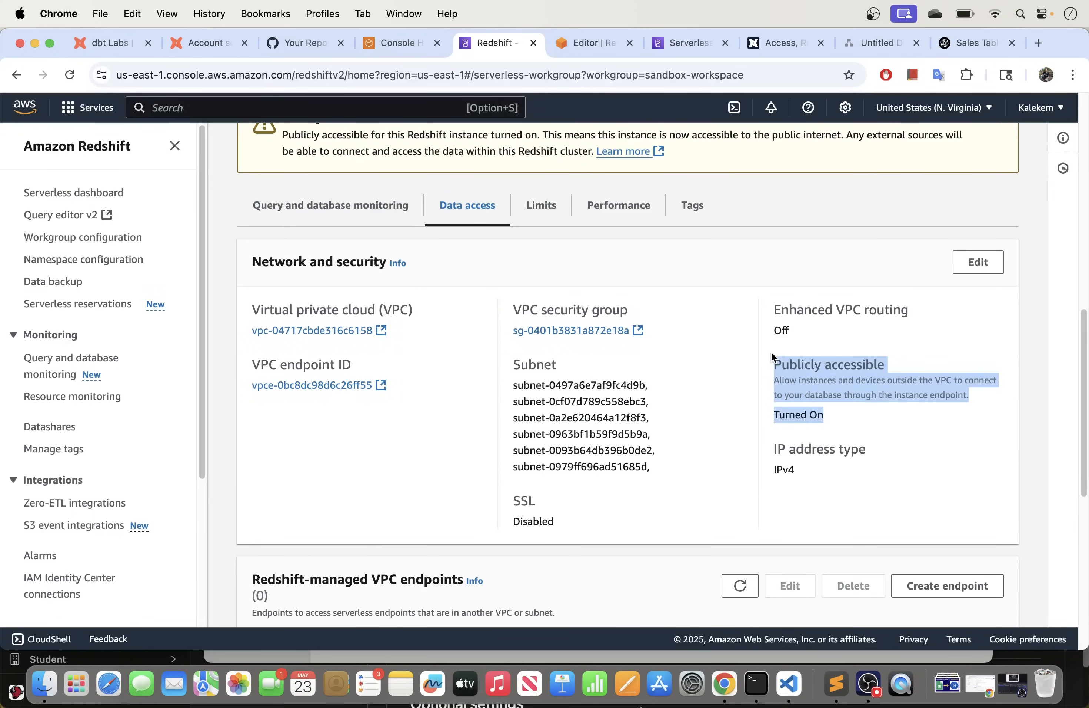
left_click(833, 395)
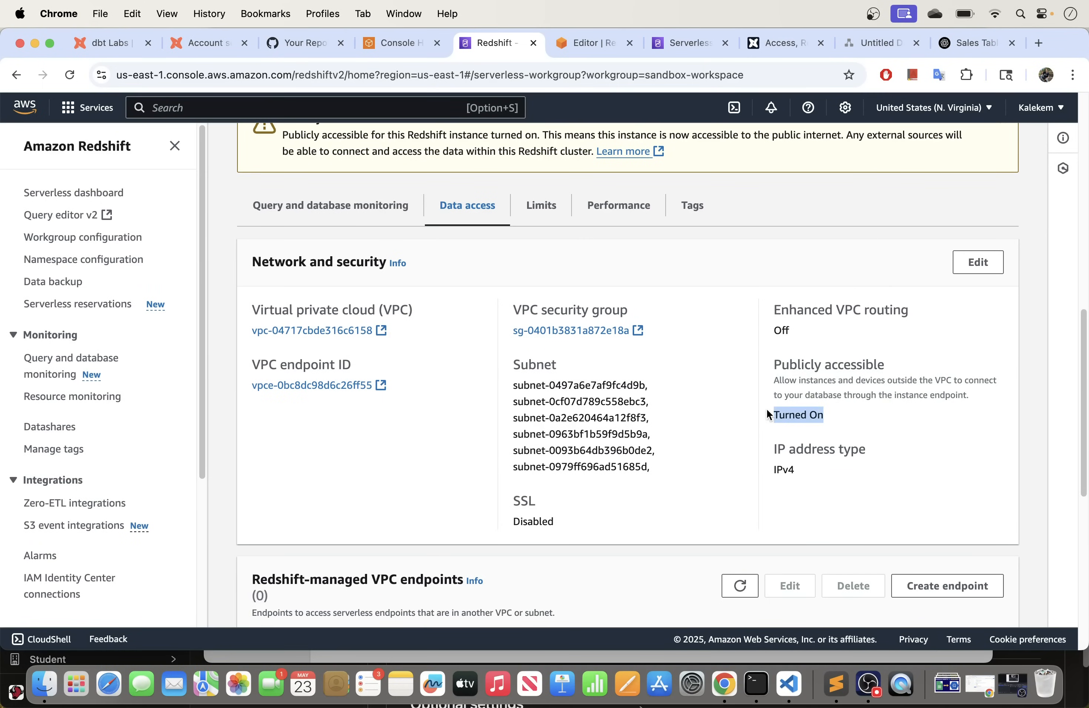
left_click_drag(802, 330, 764, 322)
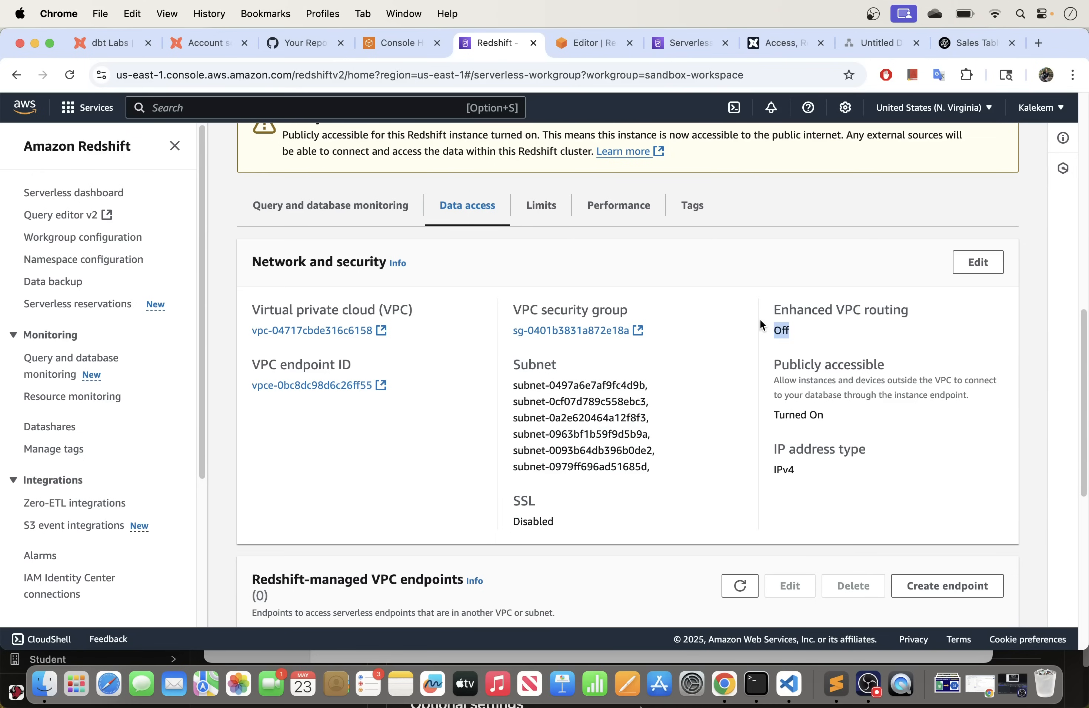
left_click(797, 331)
left_click_drag(798, 331, 733, 331)
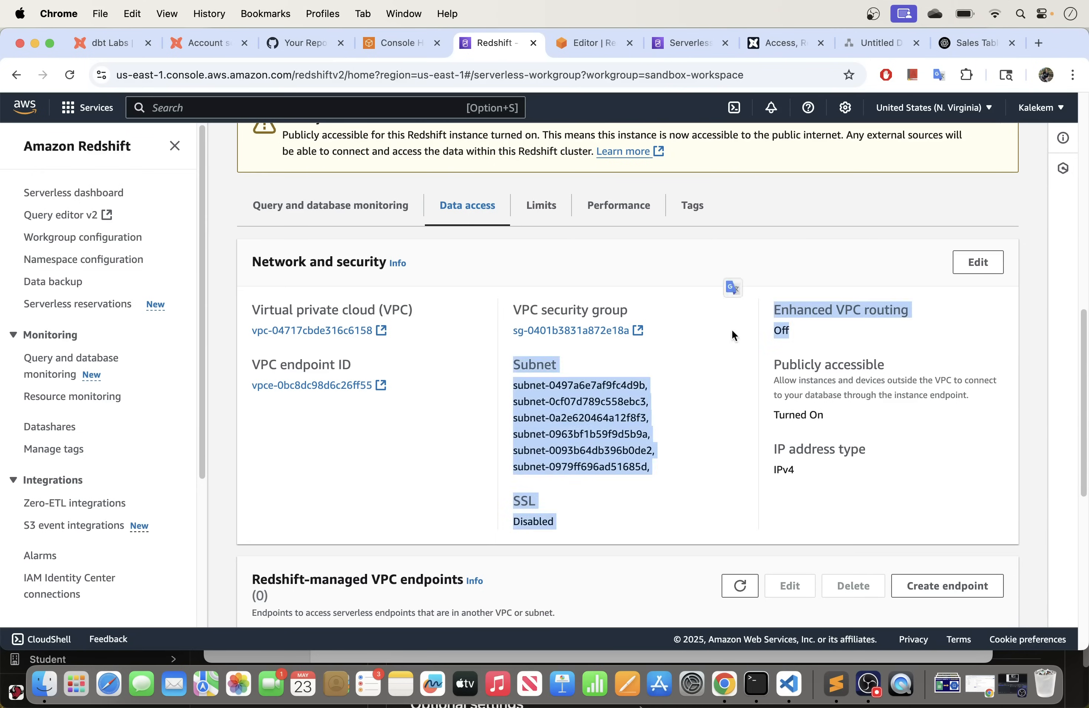
left_click(876, 318)
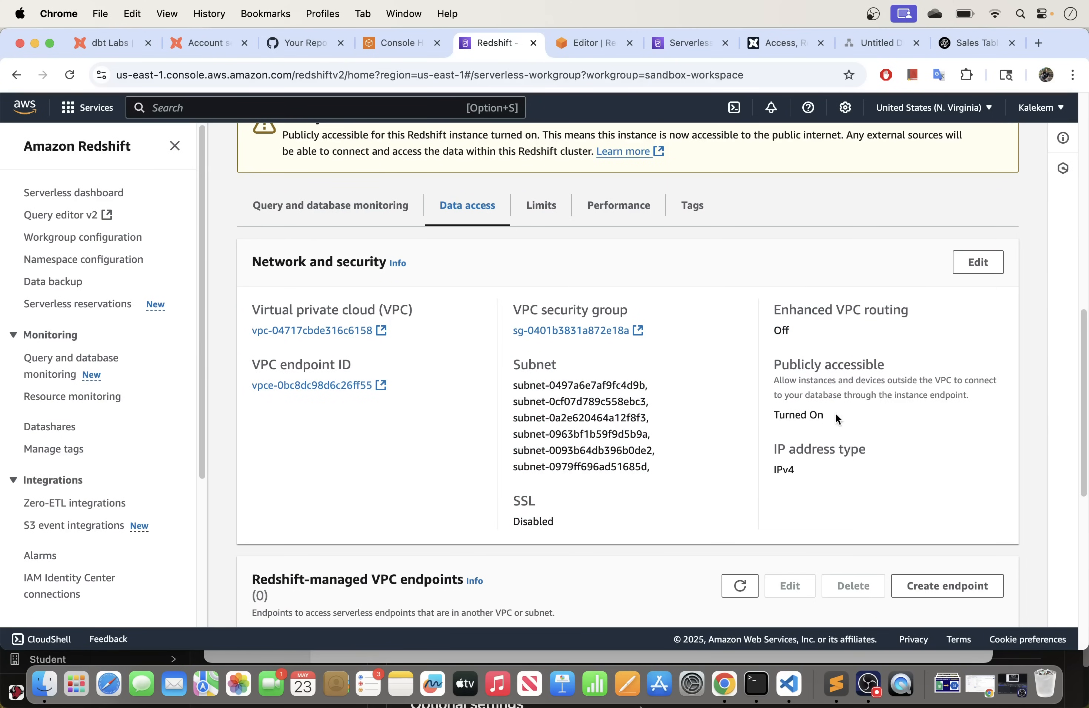
left_click(973, 263)
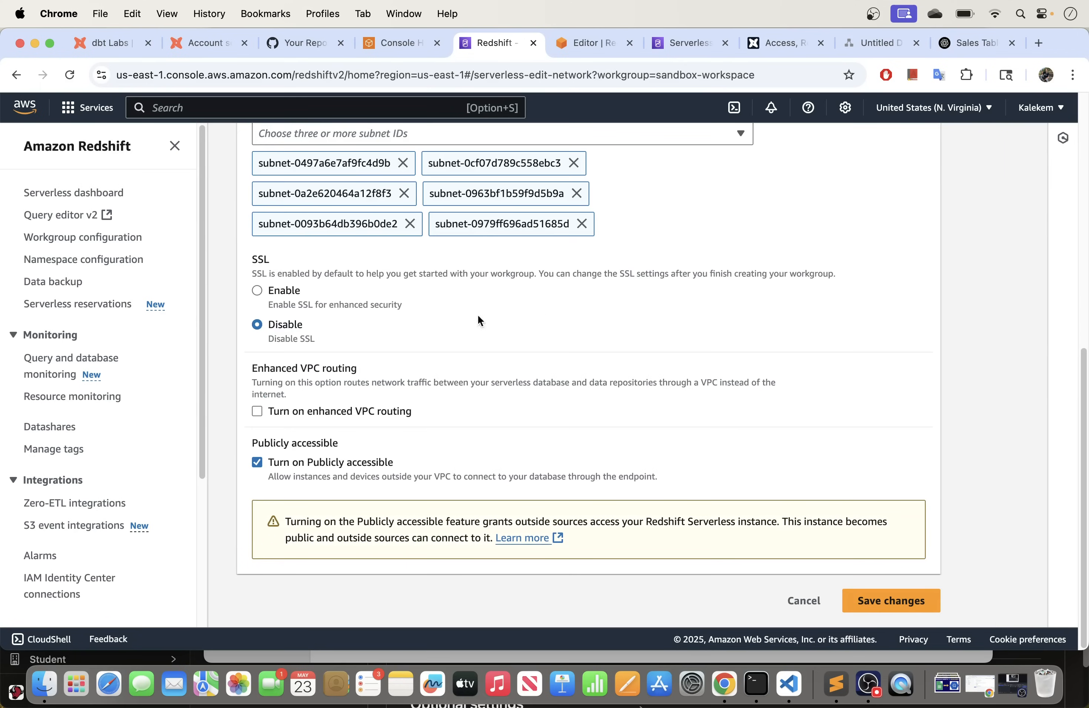
left_click(257, 463)
left_click(259, 480)
left_click(266, 479)
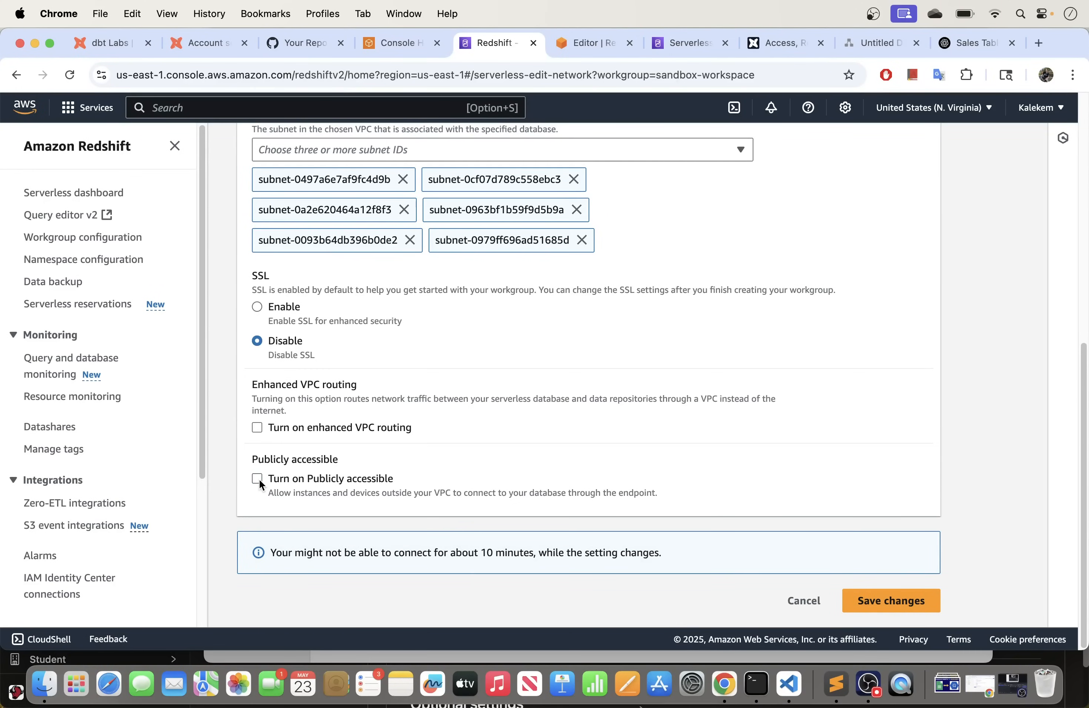
left_click(257, 480)
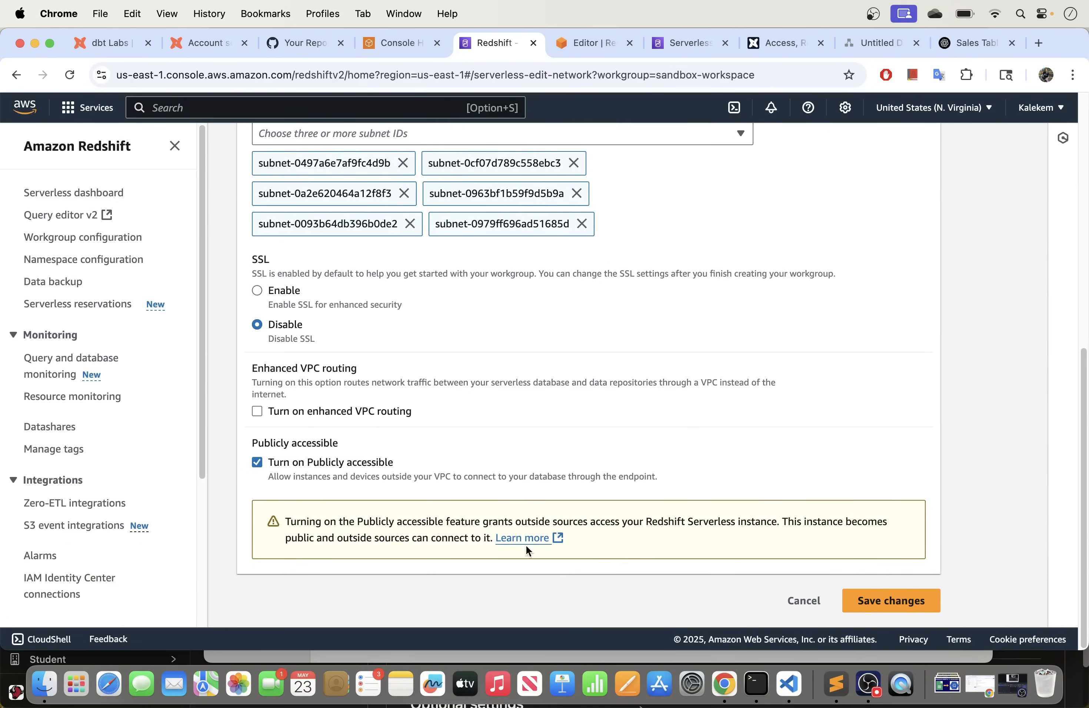
left_click(805, 601)
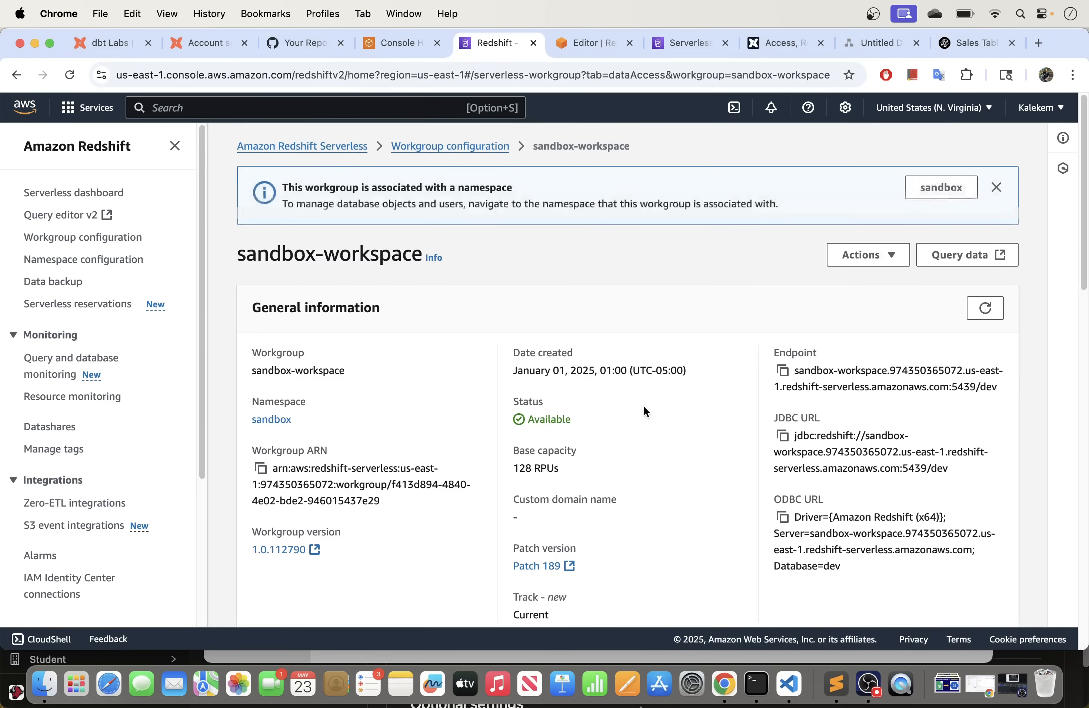
scroll(534, 374, "down", 15)
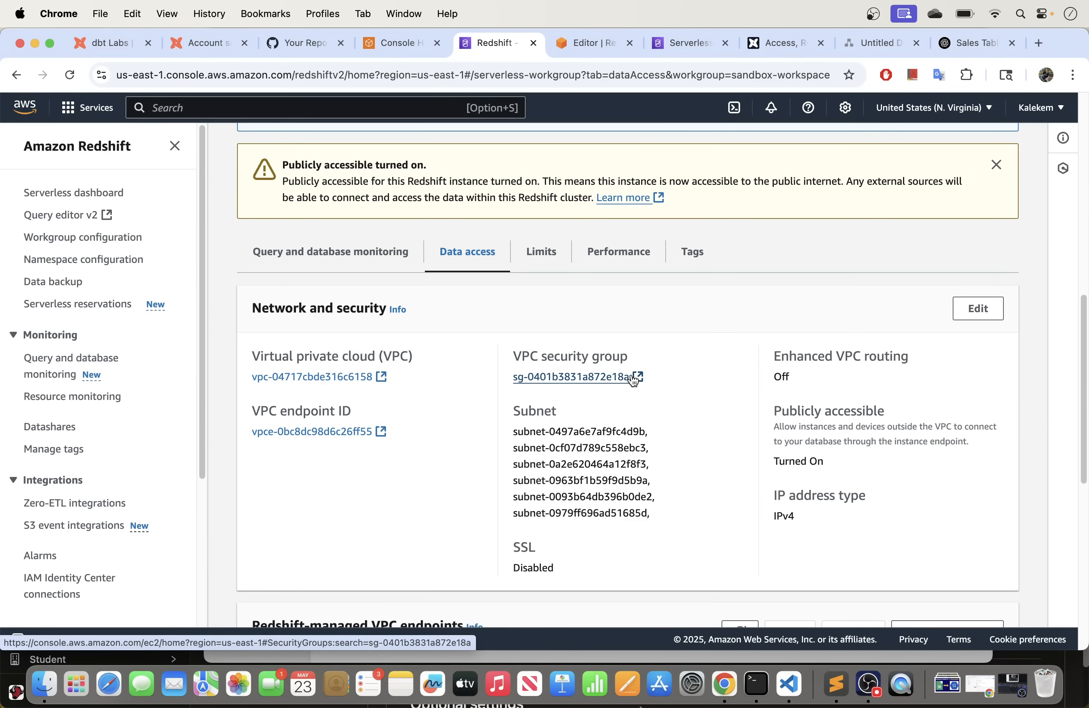
Step: Open security group sg-0401b3831a872e18a (my-redshift-sandbox-sg) from the workgroup and review its inbound rules
left_click(634, 378)
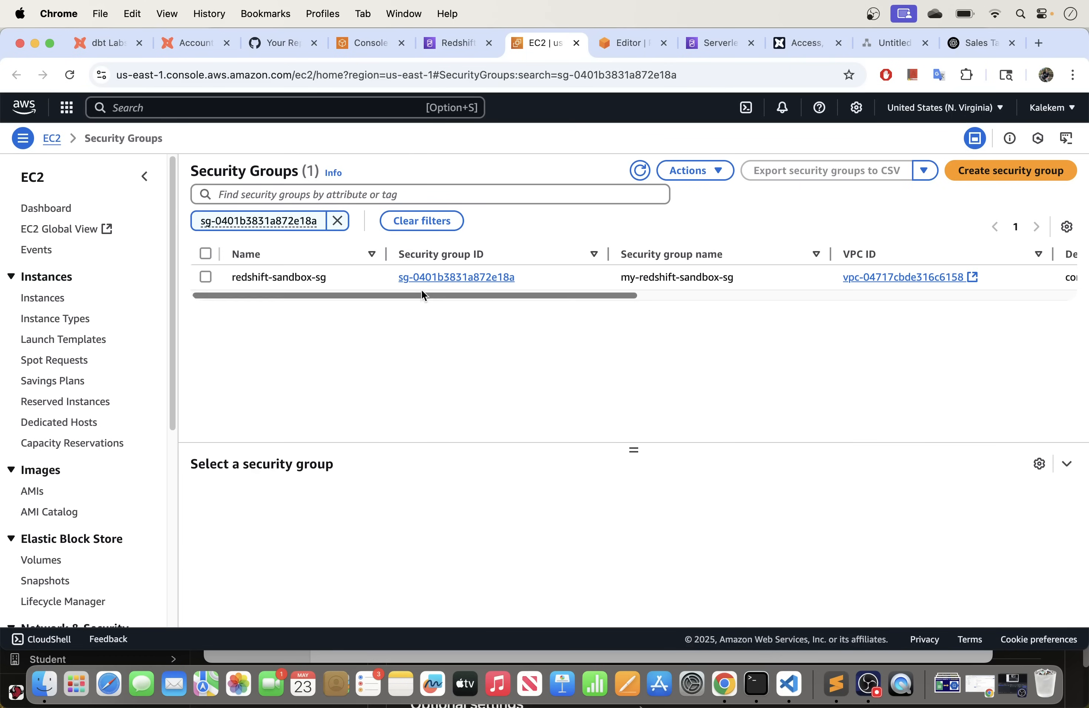
left_click(449, 278)
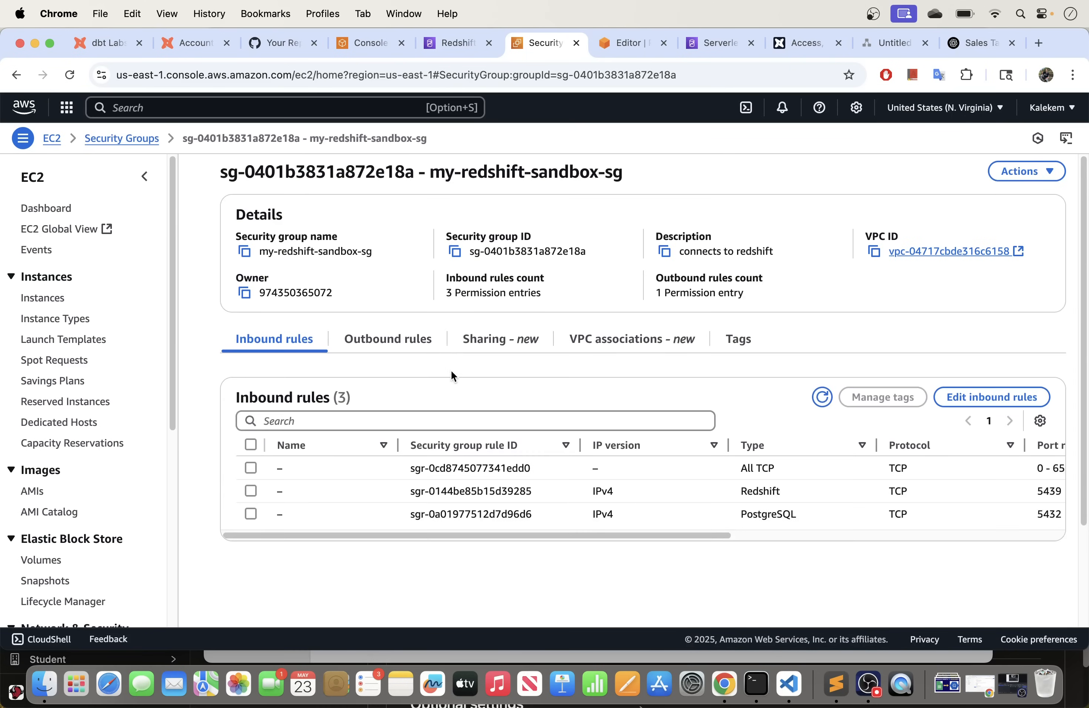
scroll(460, 377, "down", 3)
left_click_drag(554, 411, 527, 424)
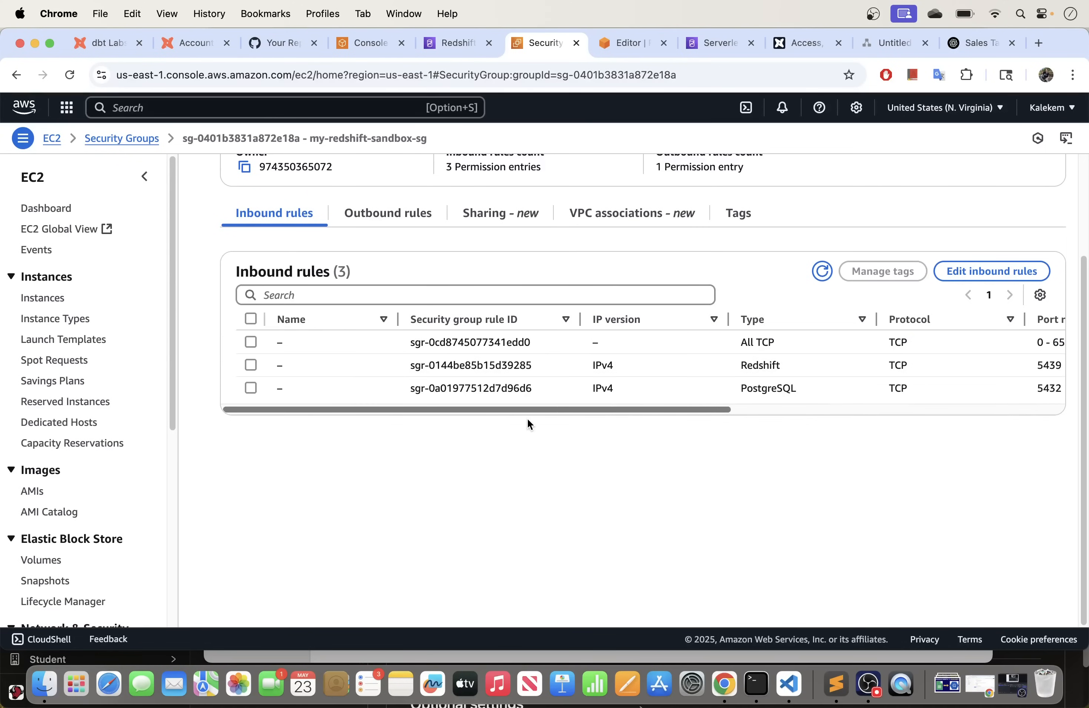
left_click_drag(429, 410, 341, 428)
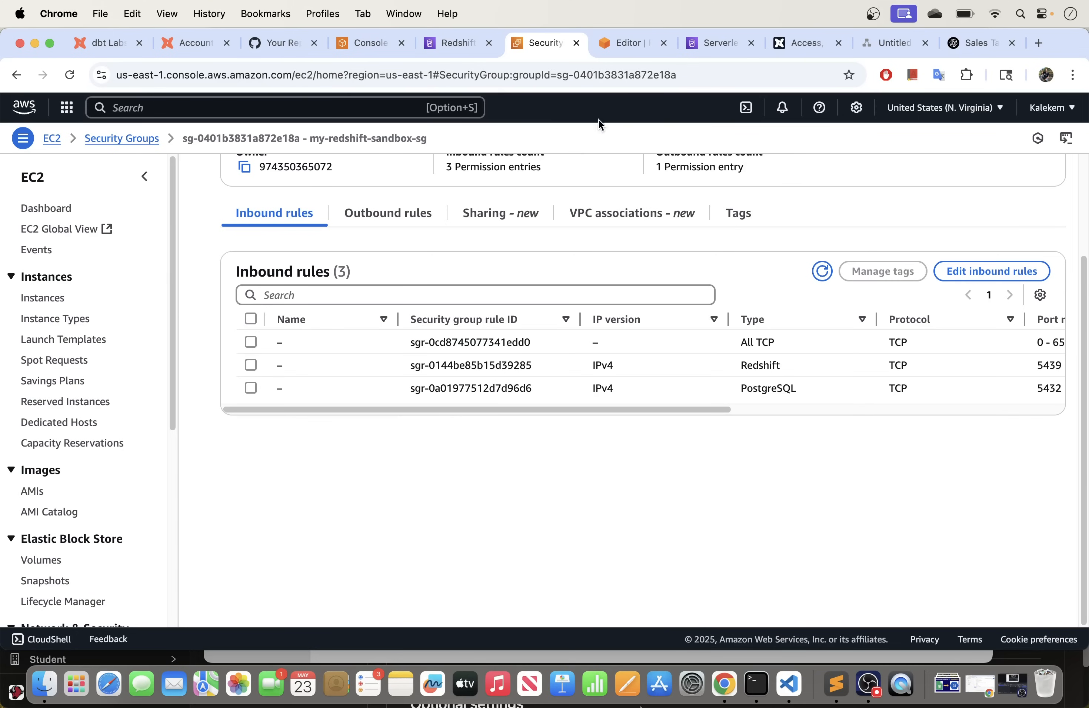
left_click(795, 42)
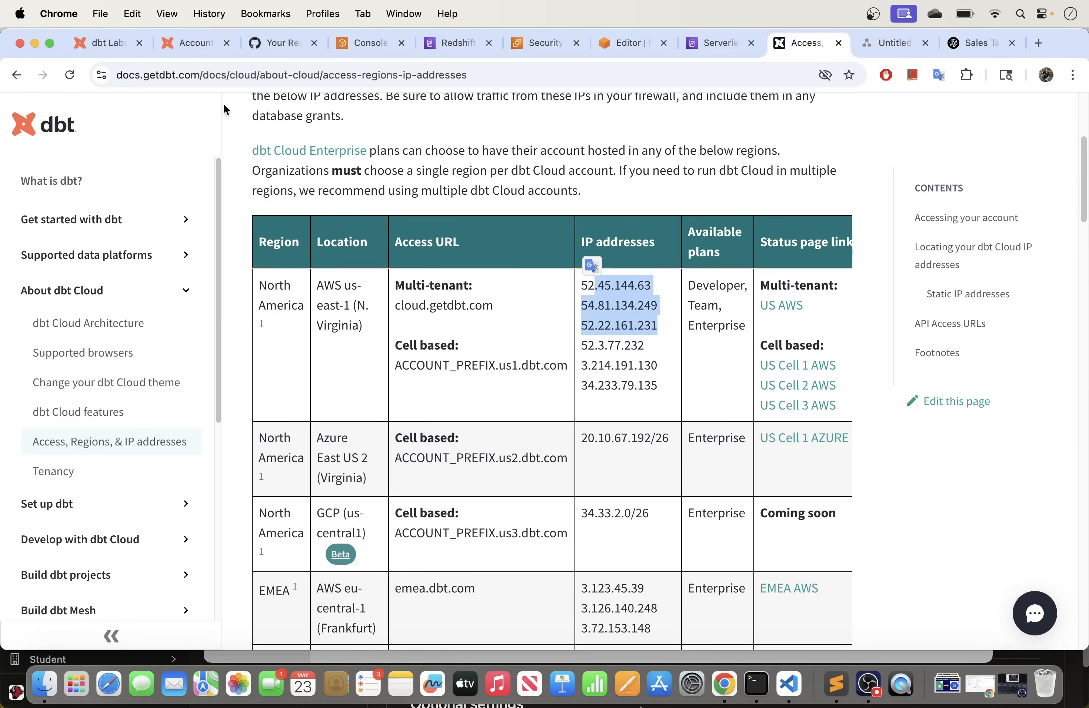
Step: Select and copy dbt Cloud's first us-east-1 IP address, 52.45.144.63
left_click(536, 290)
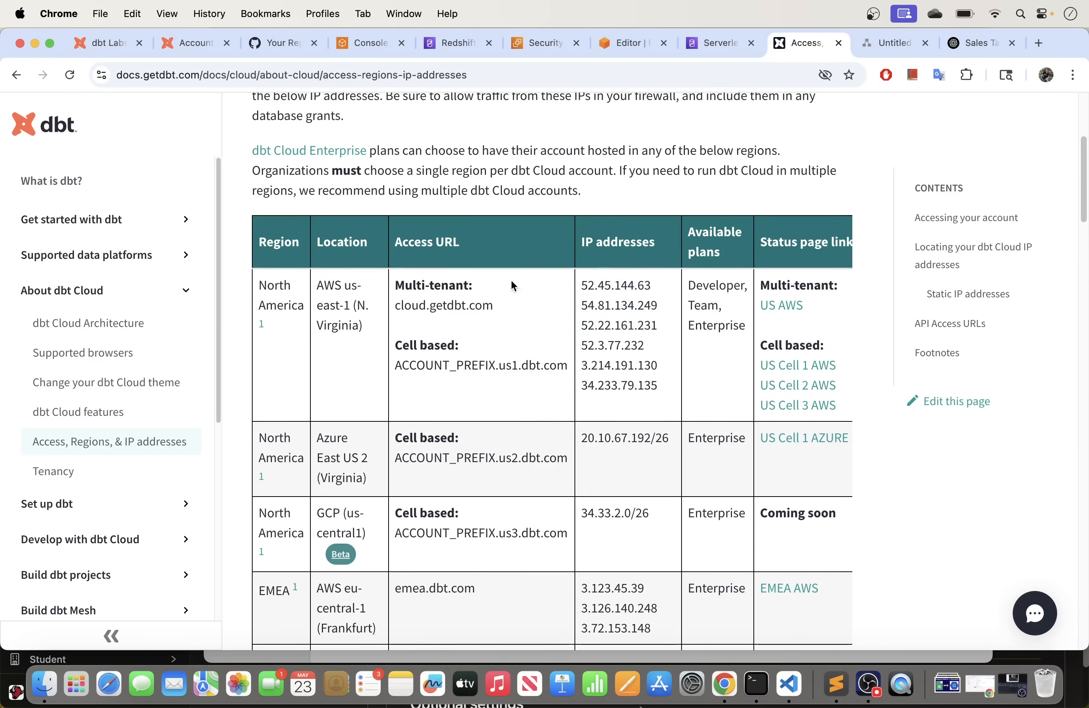
left_click_drag(659, 328, 582, 286)
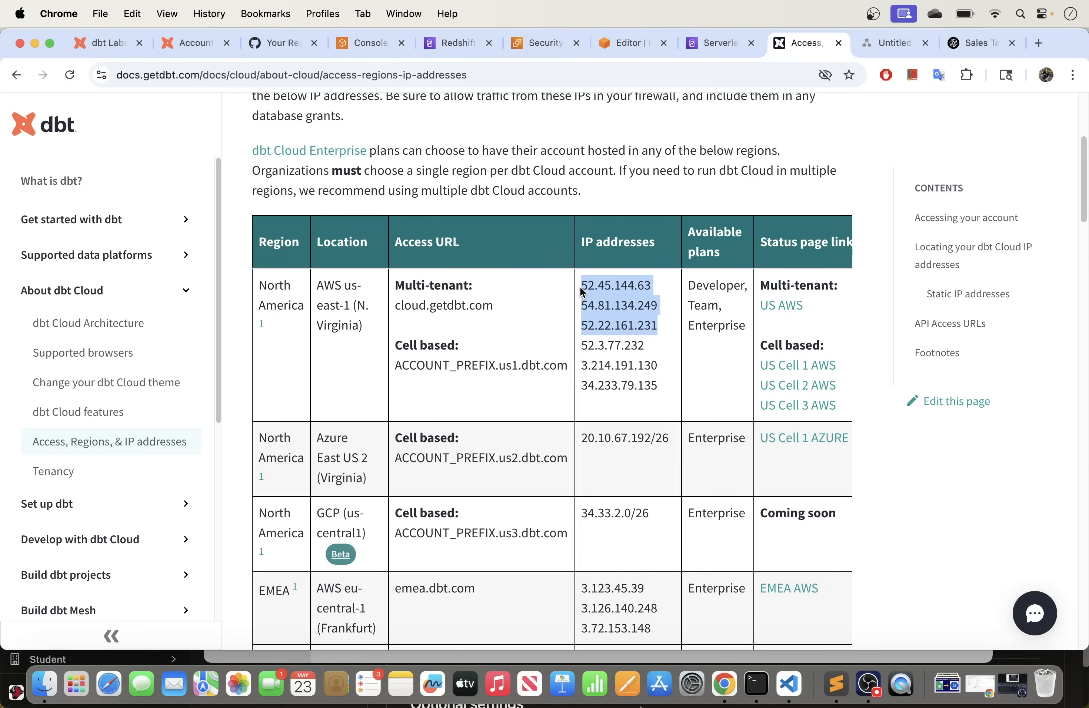
left_click(579, 286)
left_click_drag(659, 325, 581, 285)
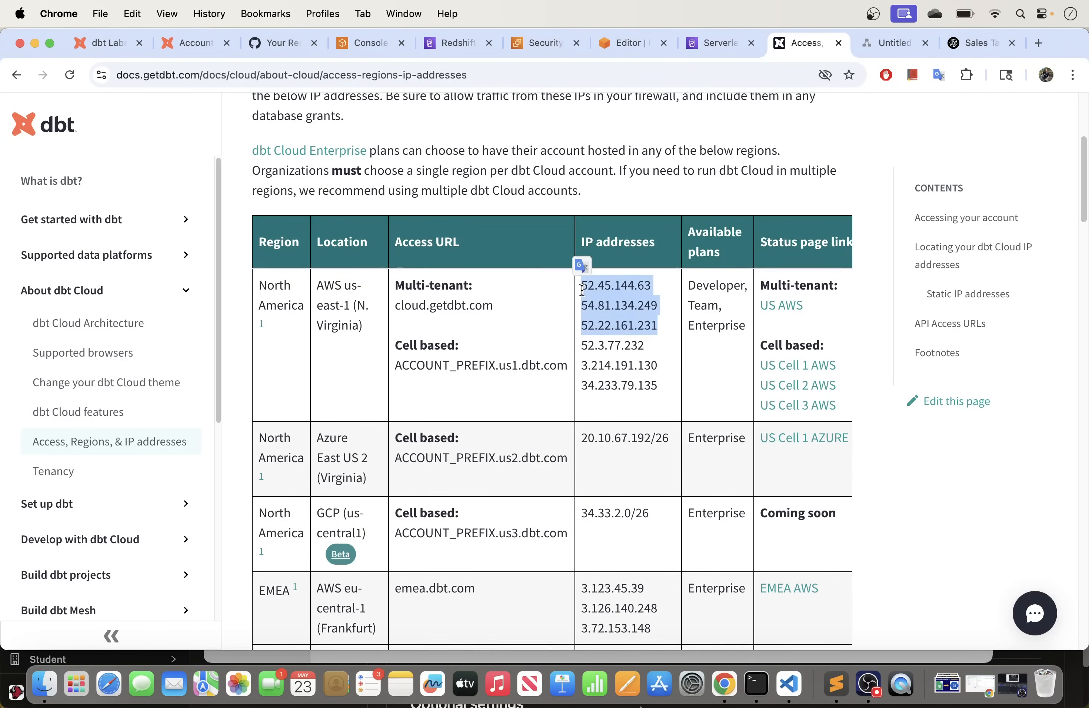
left_click(536, 307)
left_click_drag(657, 326, 581, 286)
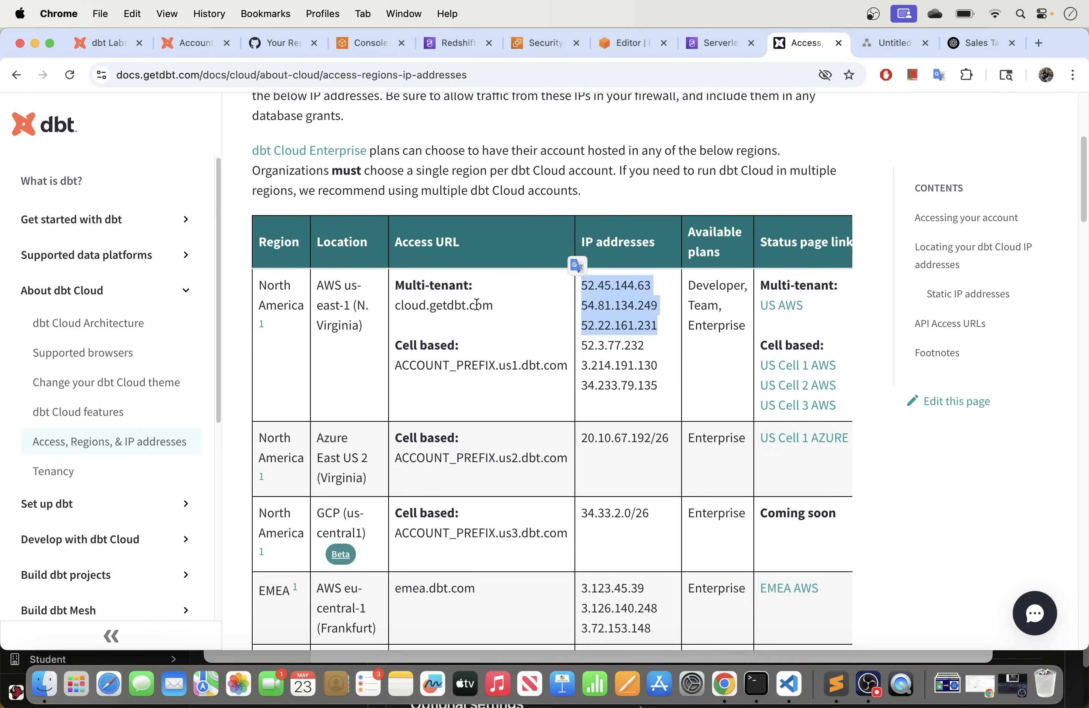
left_click(658, 328)
left_click_drag(660, 330, 582, 290)
left_click(563, 299)
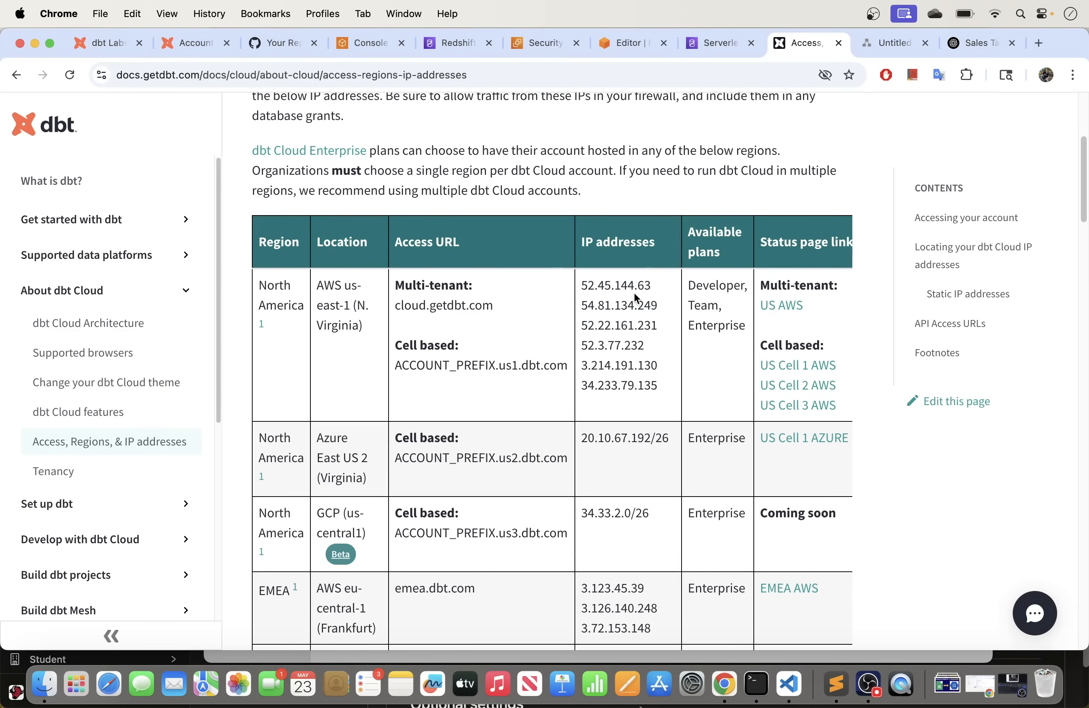
left_click_drag(653, 287, 581, 277)
key("super+c")
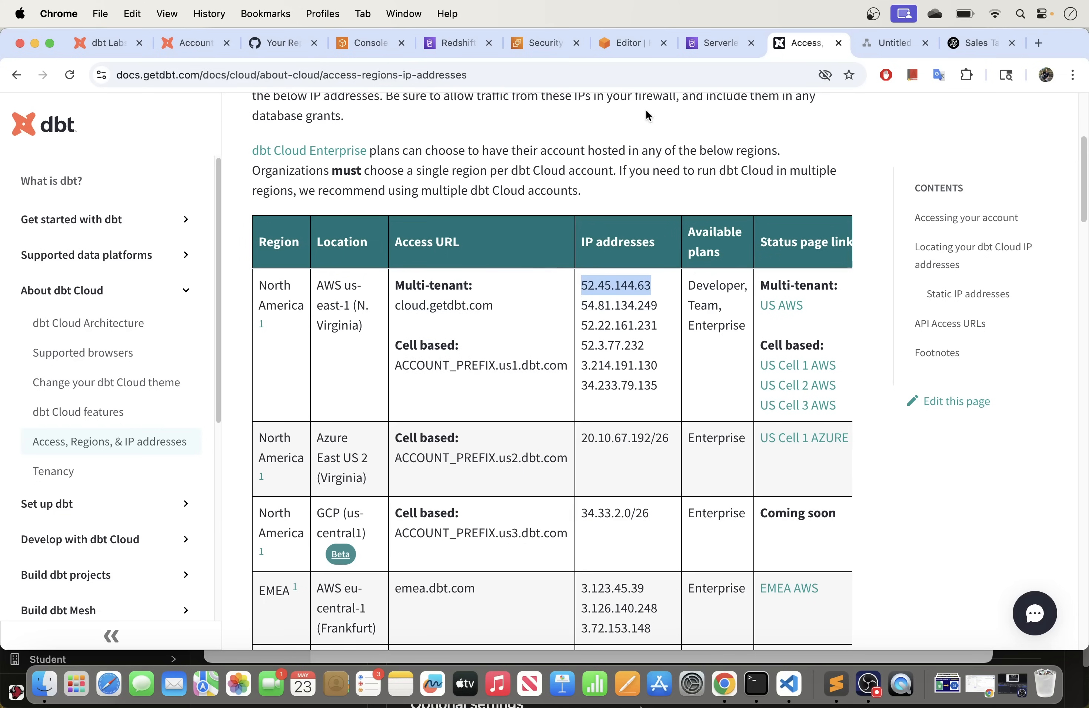
left_click(543, 43)
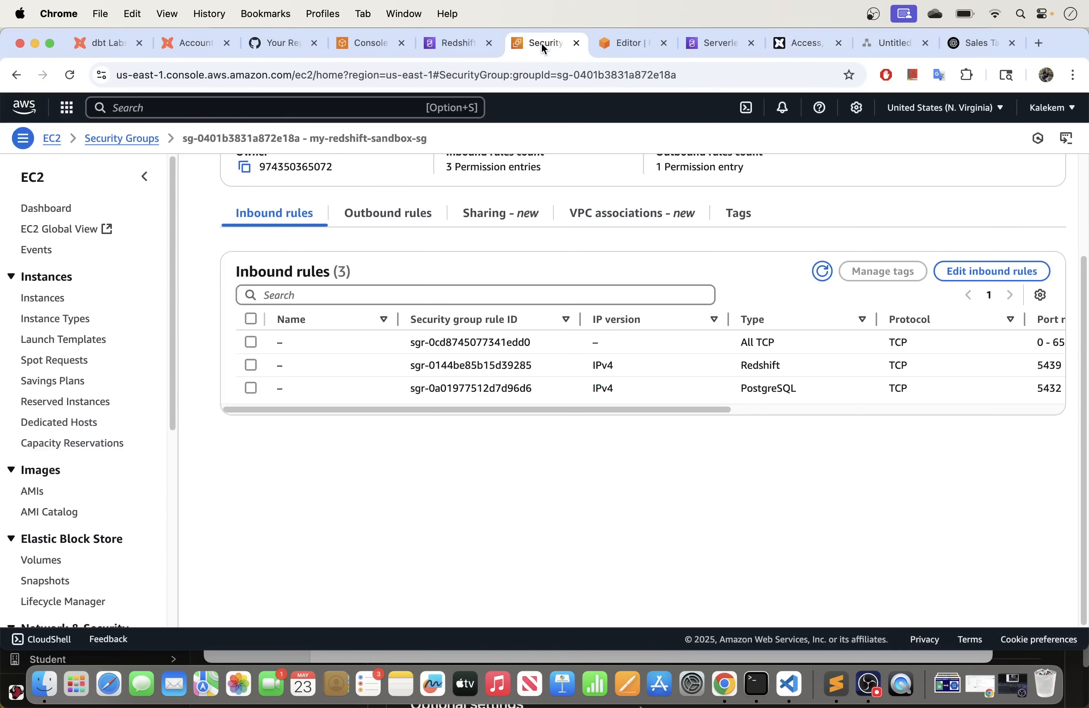
Step: Draft an All ICMP - IPv4 rule from 52.45.144.63/32, then delete it and the extra rule
left_click(1003, 276)
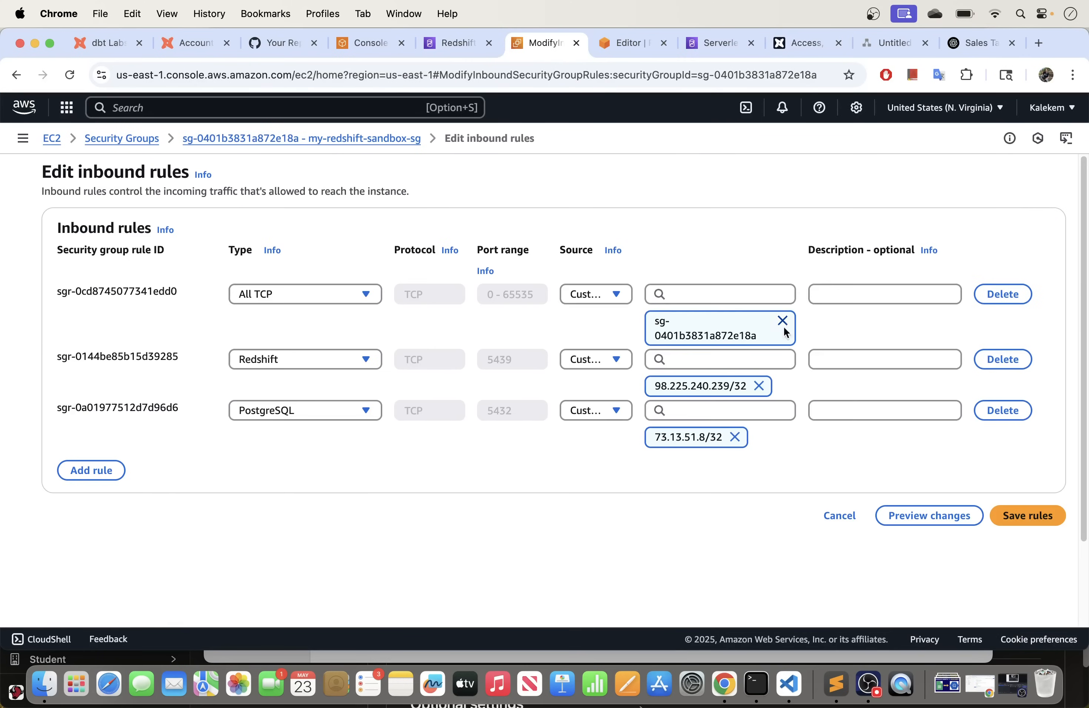
left_click(101, 474)
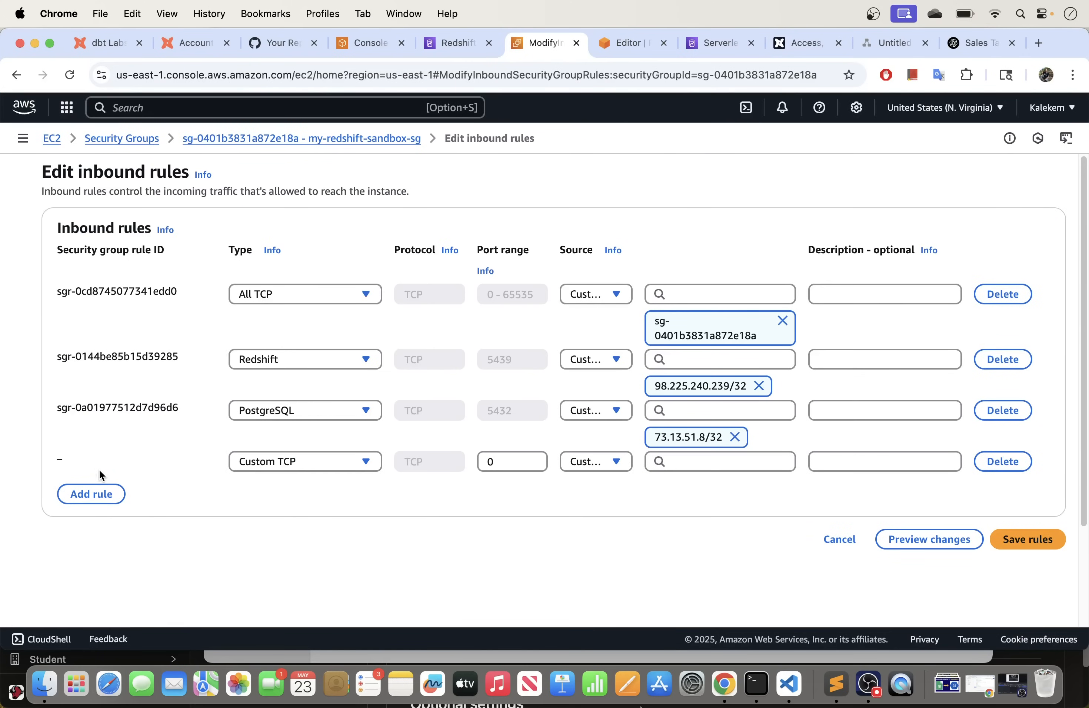
left_click(255, 465)
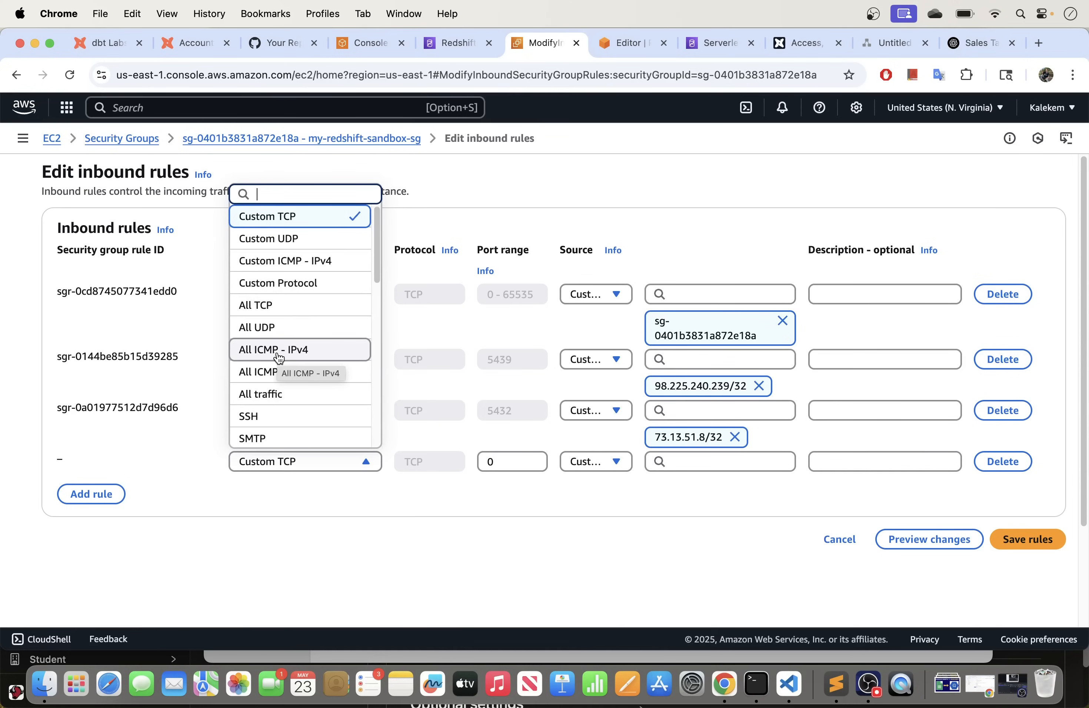
left_click(299, 351)
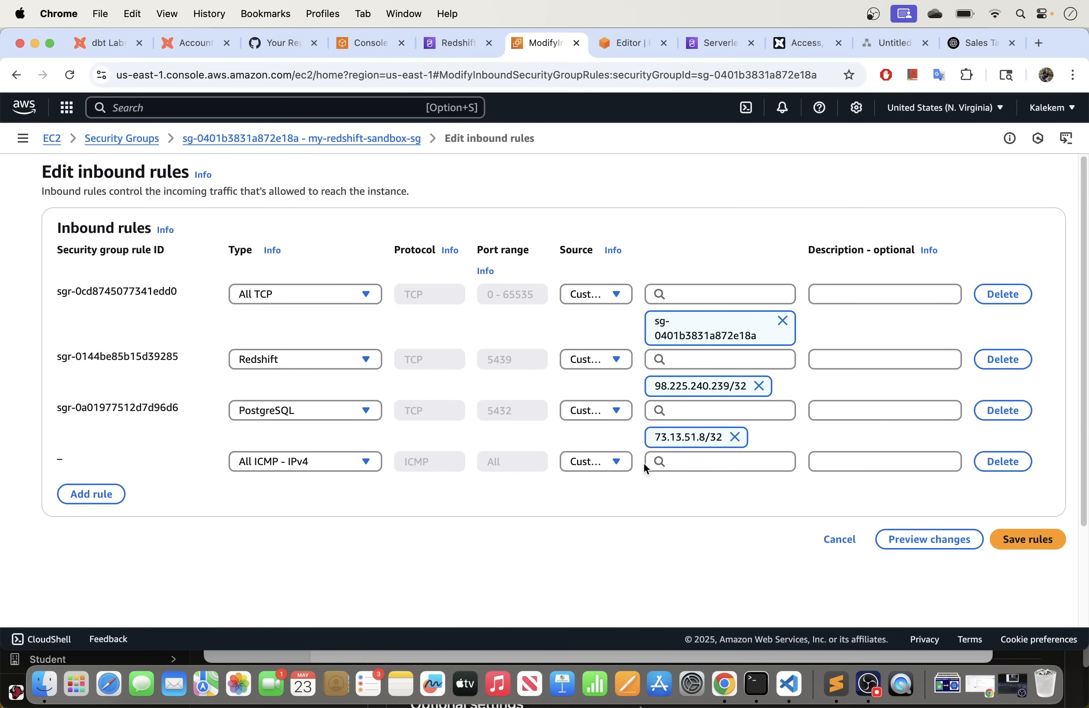
left_click(696, 467)
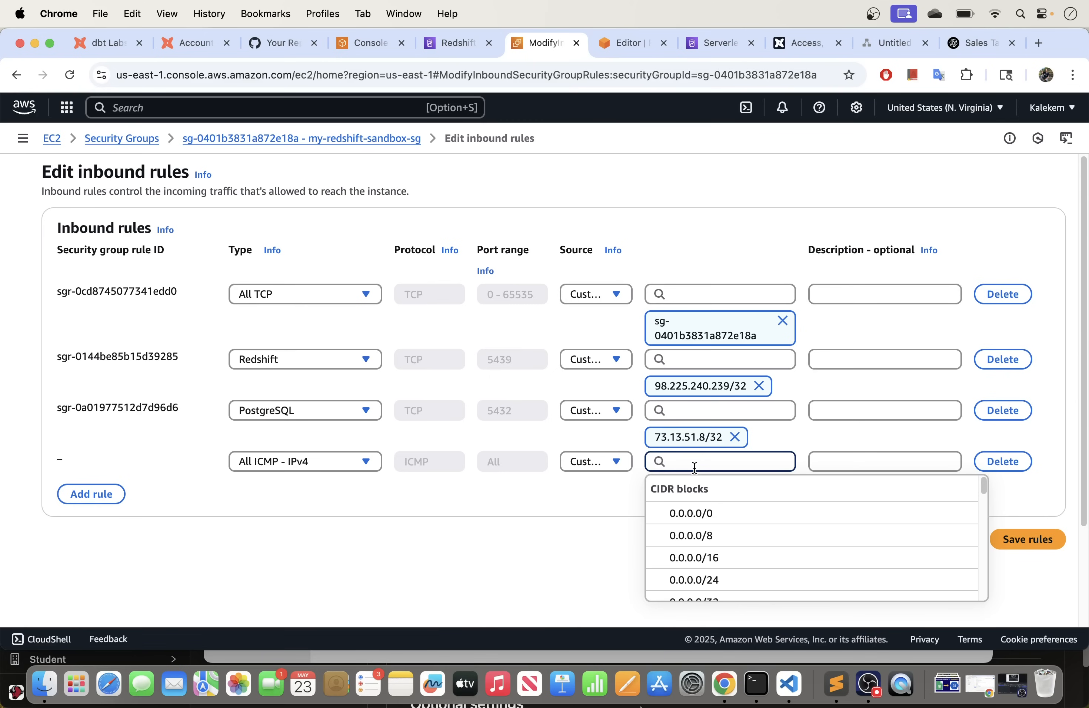
key("super+v")
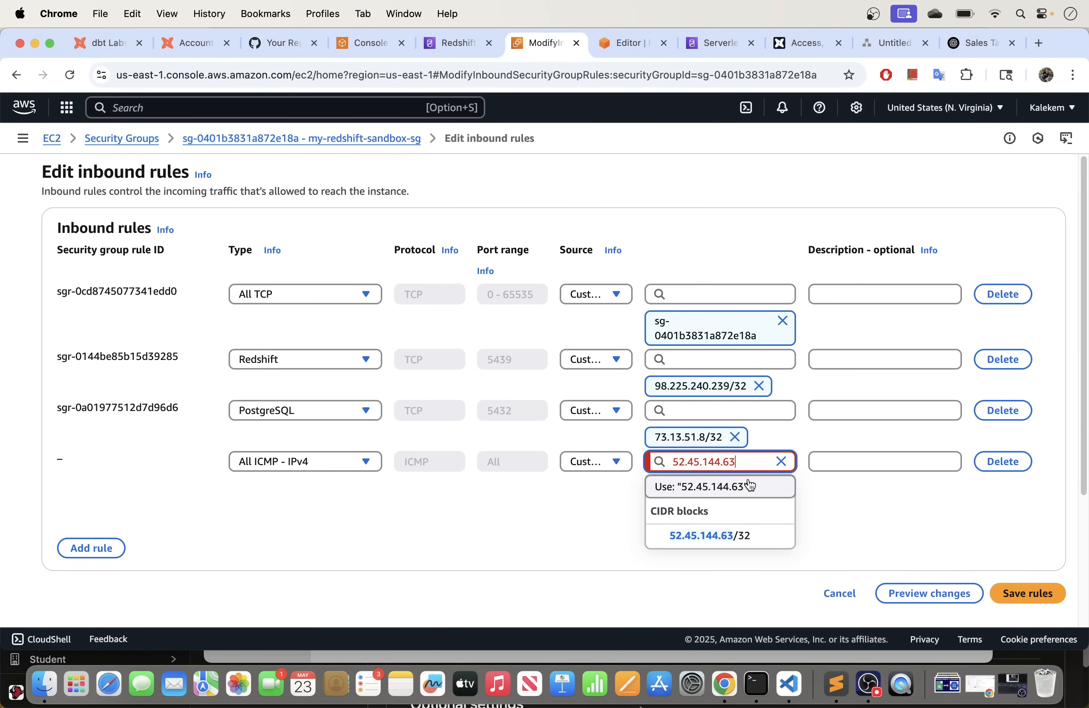
left_click(712, 537)
left_click(114, 527)
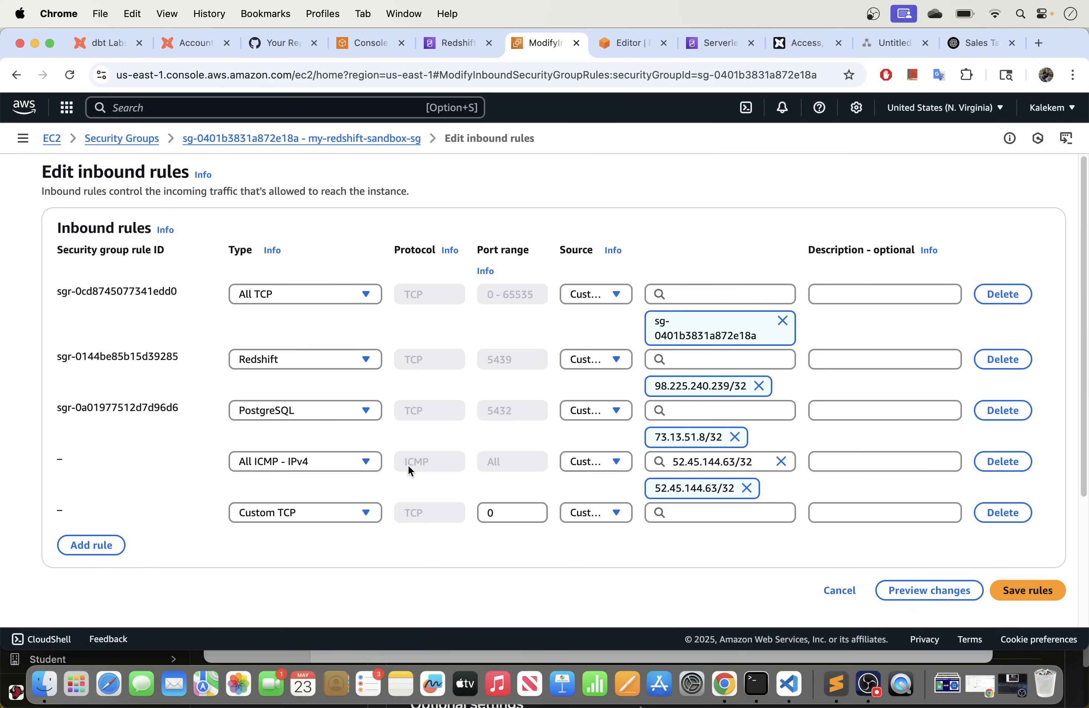
left_click(1001, 468)
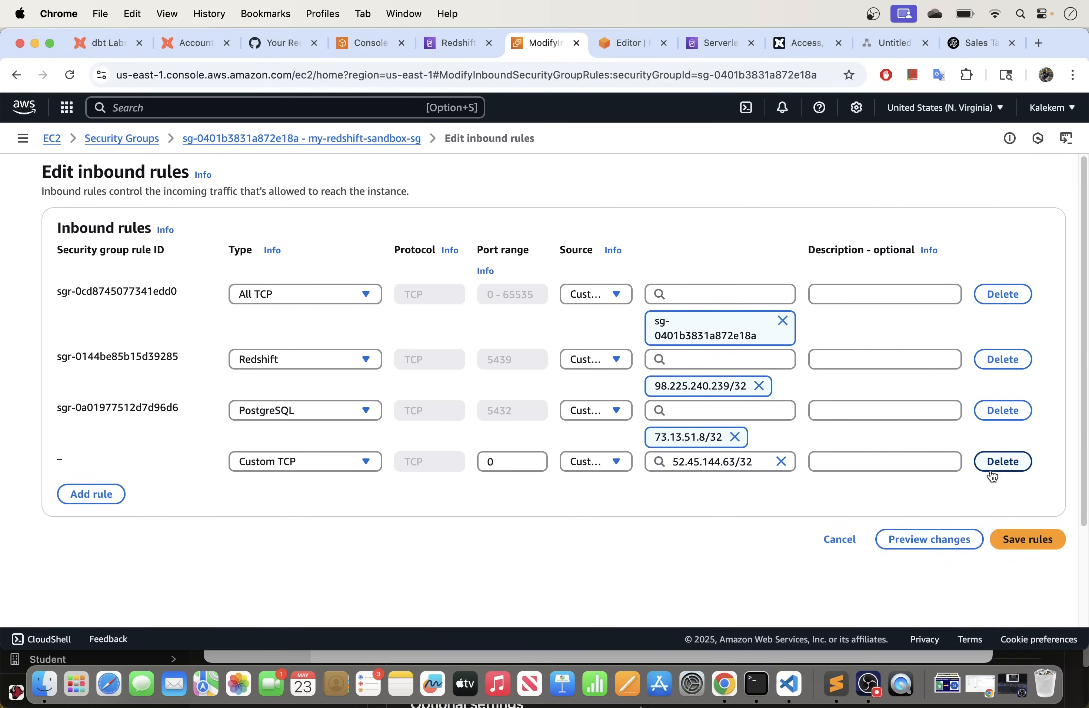
left_click(991, 466)
Step: Add a Redshift inbound rule from 52.45.144.63/32 plus an empty row, then select IP 54.81.134.249
left_click(111, 470)
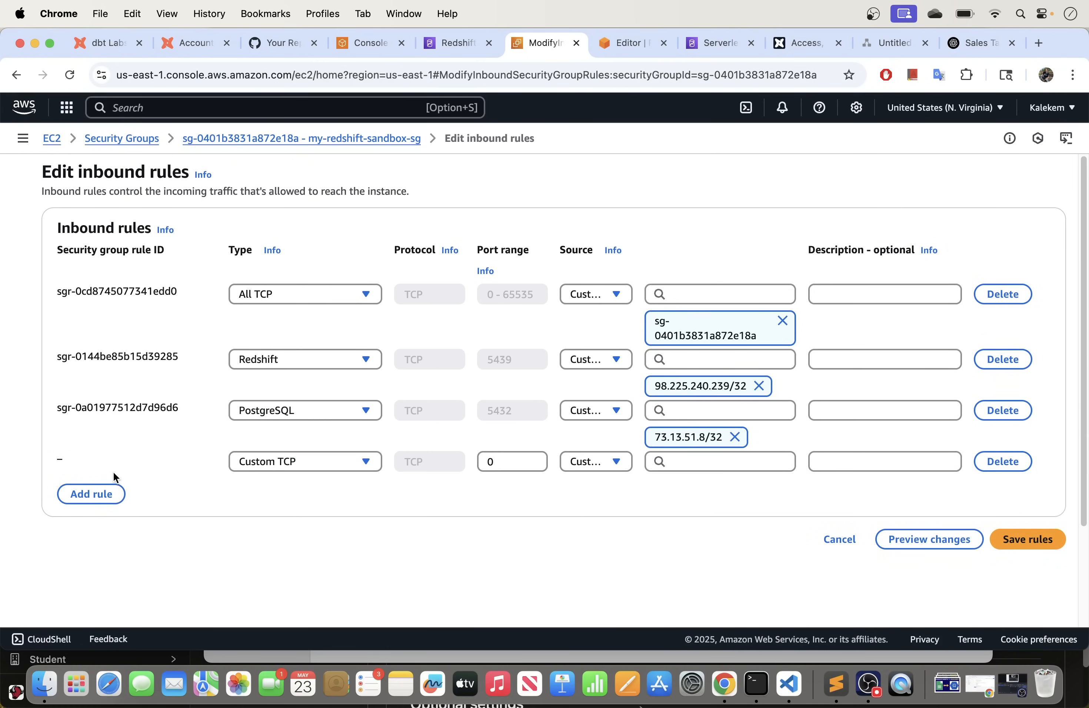
left_click(301, 461)
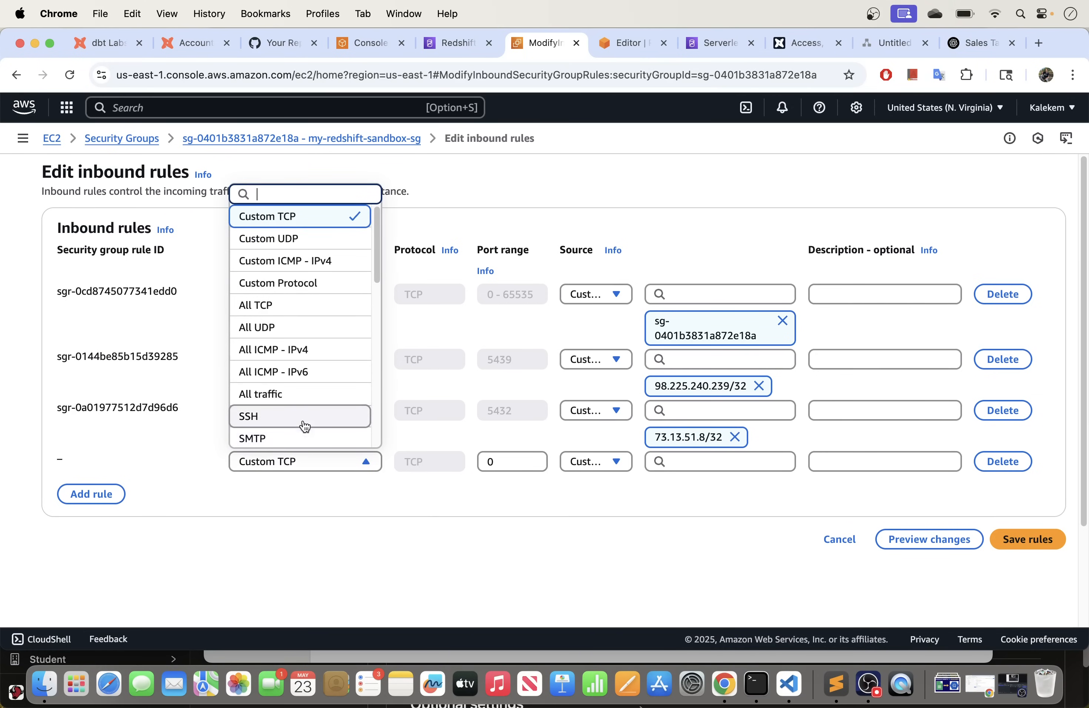
scroll(304, 423, "down", 5)
scroll(304, 415, "down", 12)
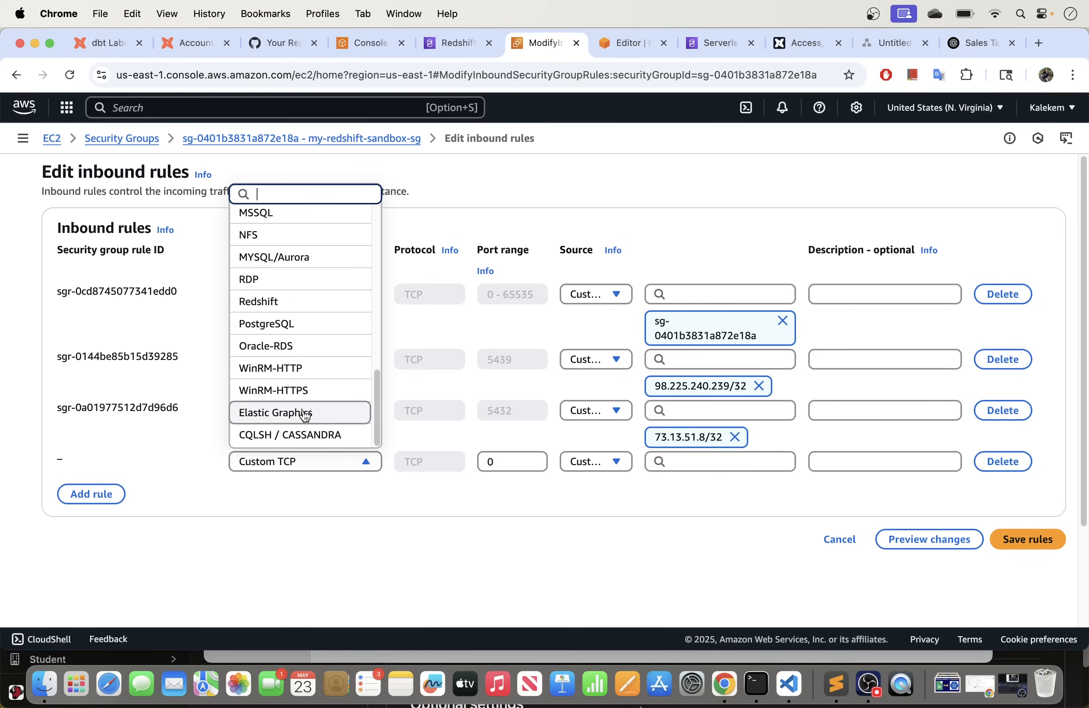
scroll(305, 415, "down", 1)
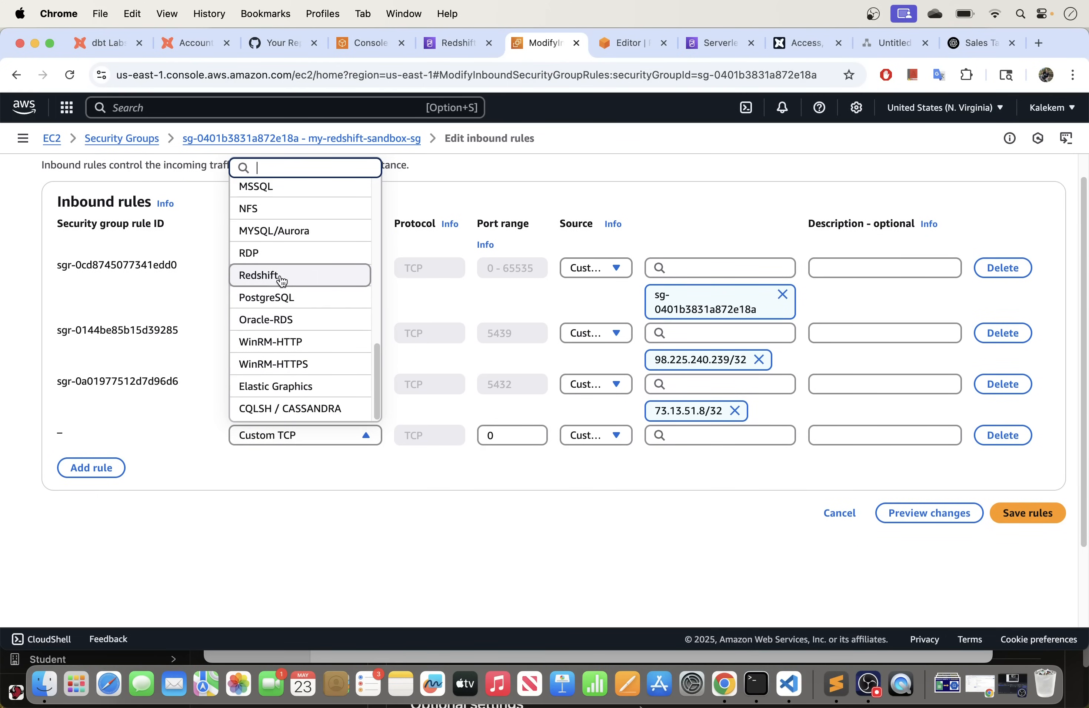
left_click(282, 276)
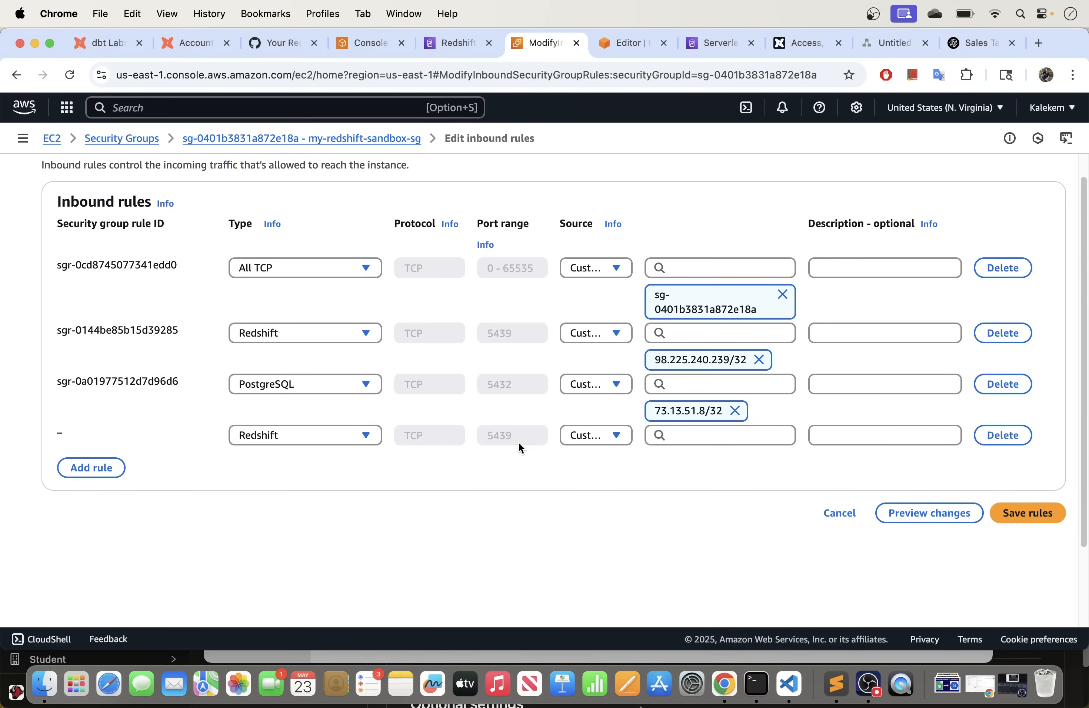
left_click(681, 439)
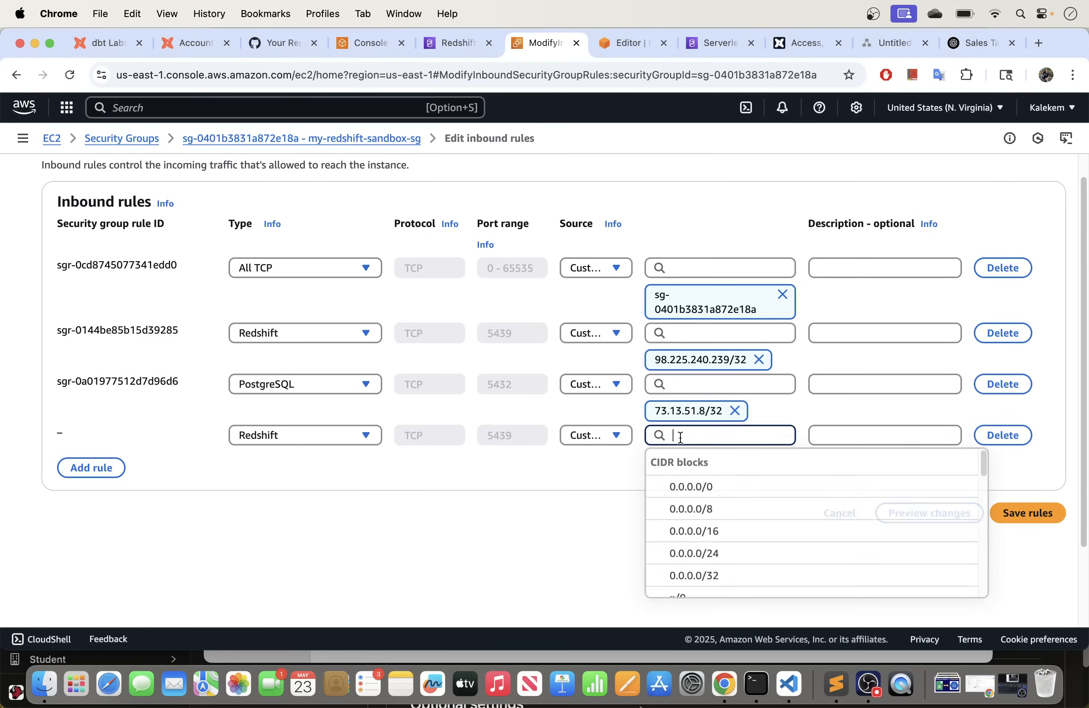
key("super+v")
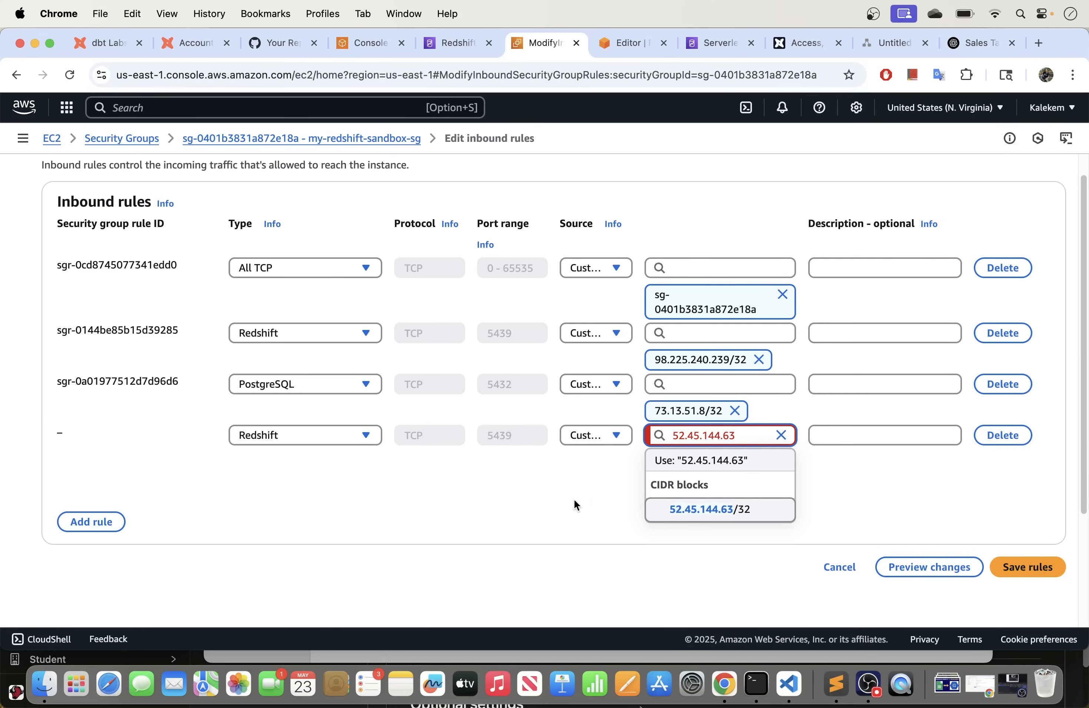
left_click(715, 510)
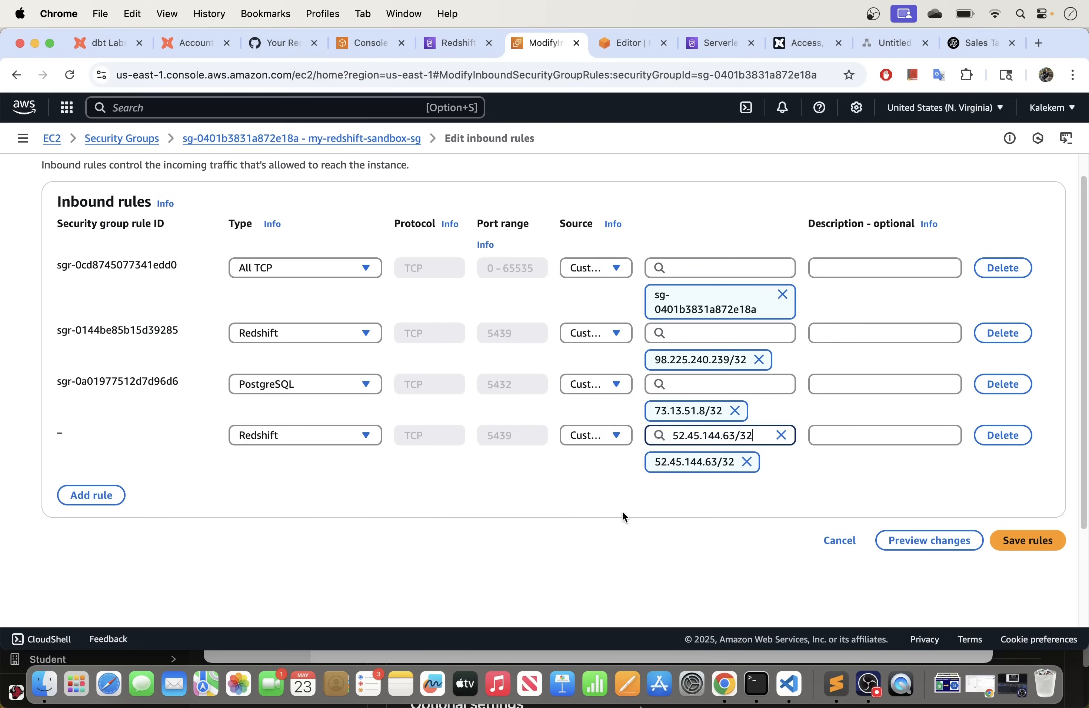
left_click(113, 499)
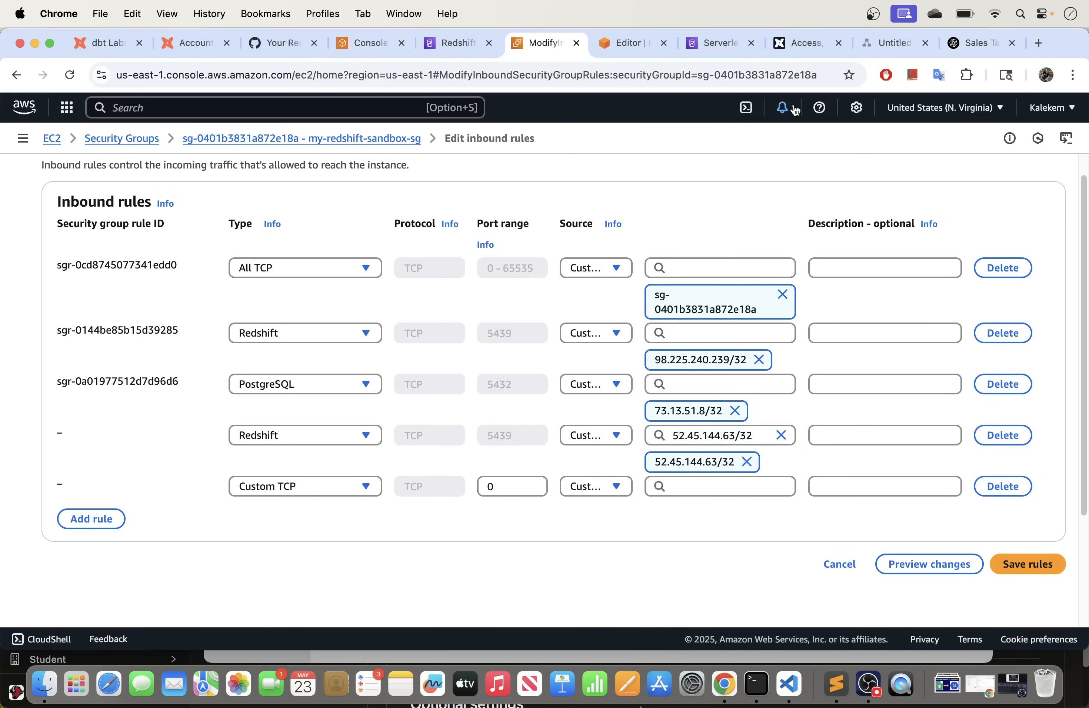
left_click(798, 42)
left_click_drag(663, 307, 583, 307)
Step: Add a Redshift inbound rule with source 54.81.134.249/32 and another empty rule row
key("super+c")
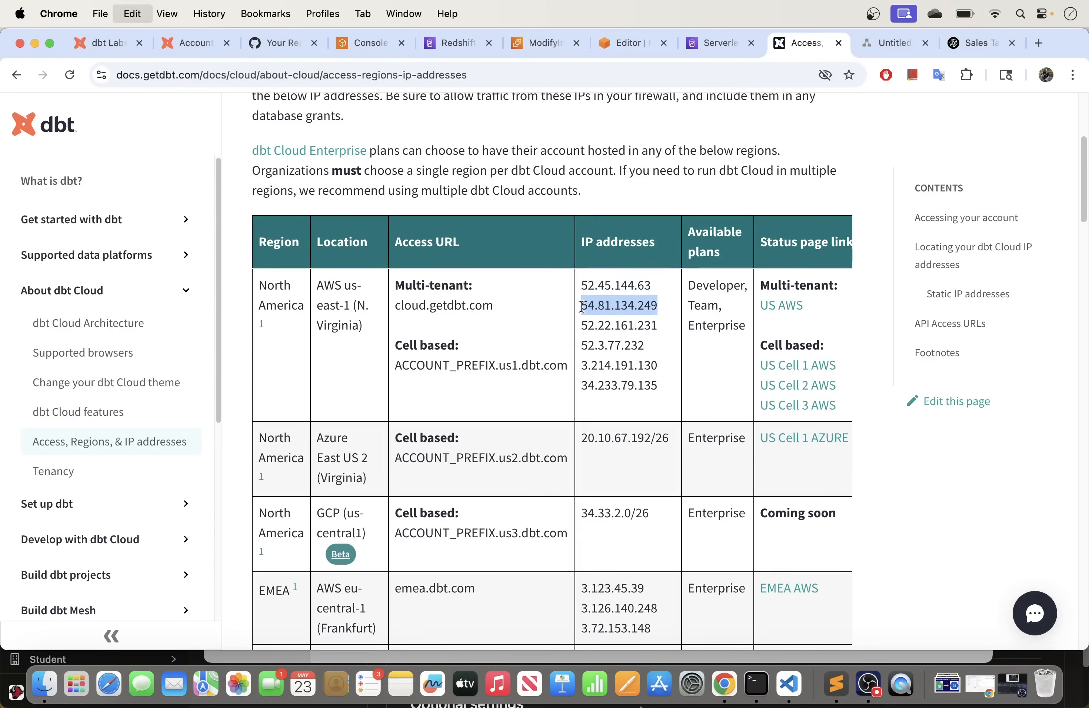
left_click(529, 45)
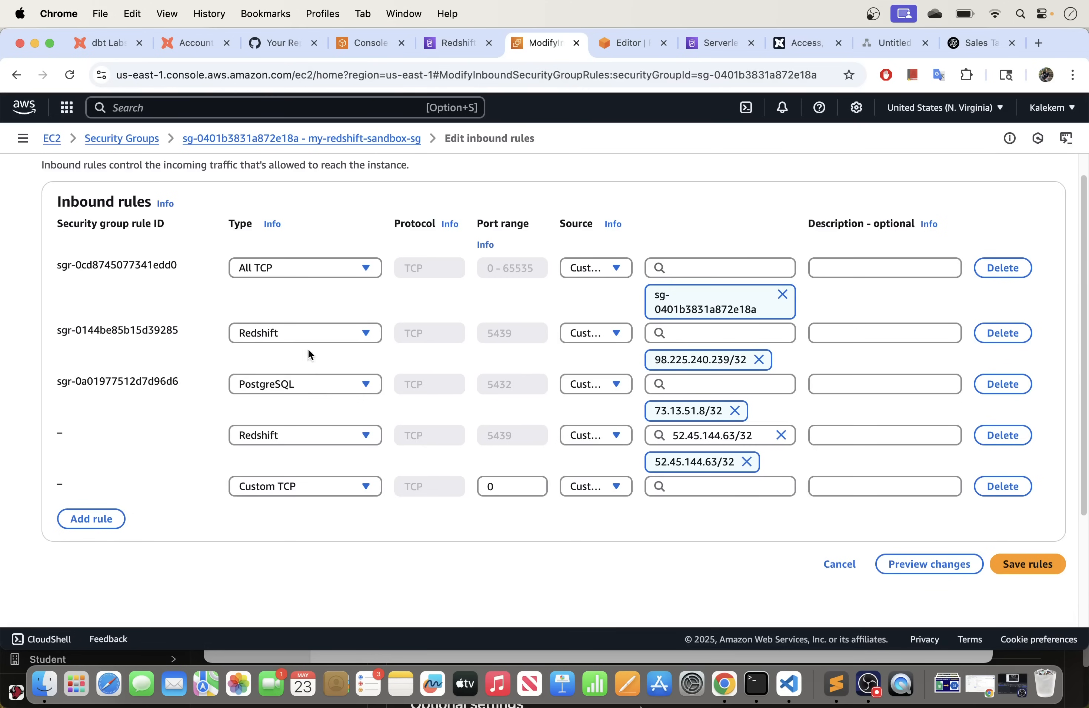
left_click(305, 486)
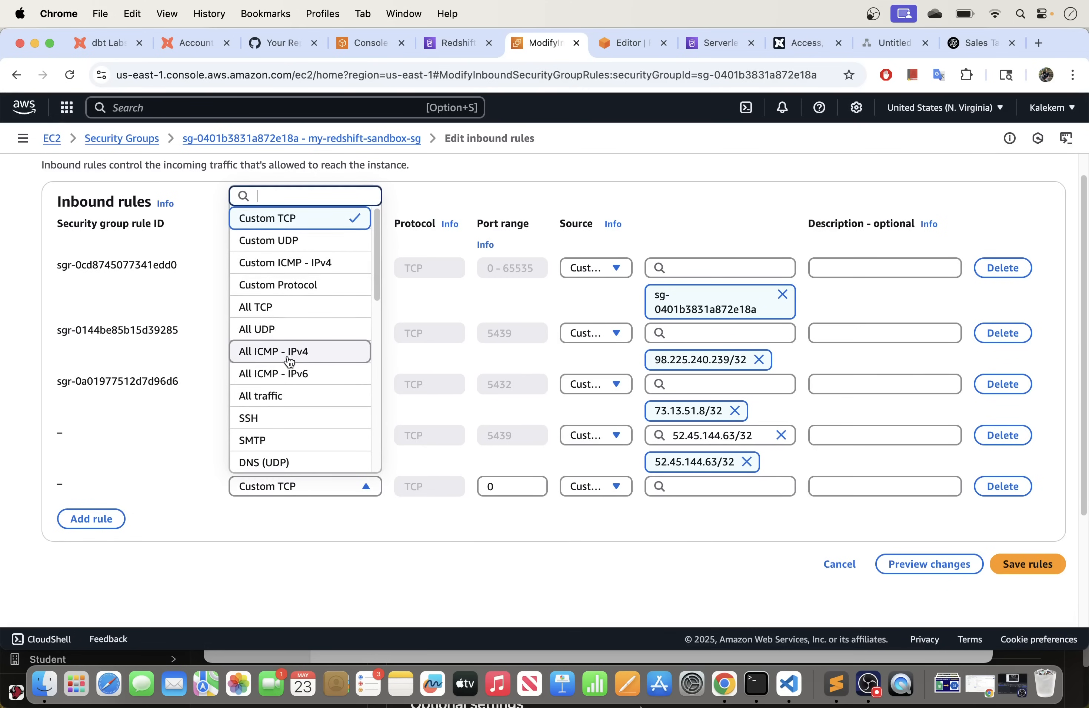
scroll(289, 363, "down", 5)
scroll(289, 363, "down", 3)
left_click(288, 384)
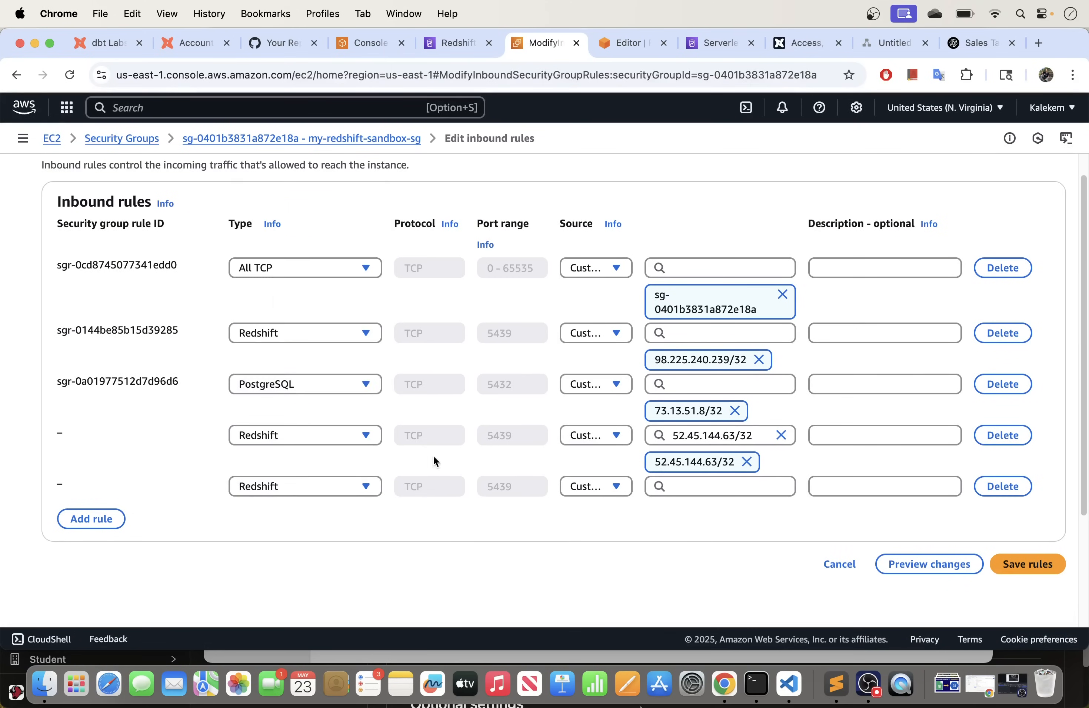
left_click(679, 484)
key("super+v")
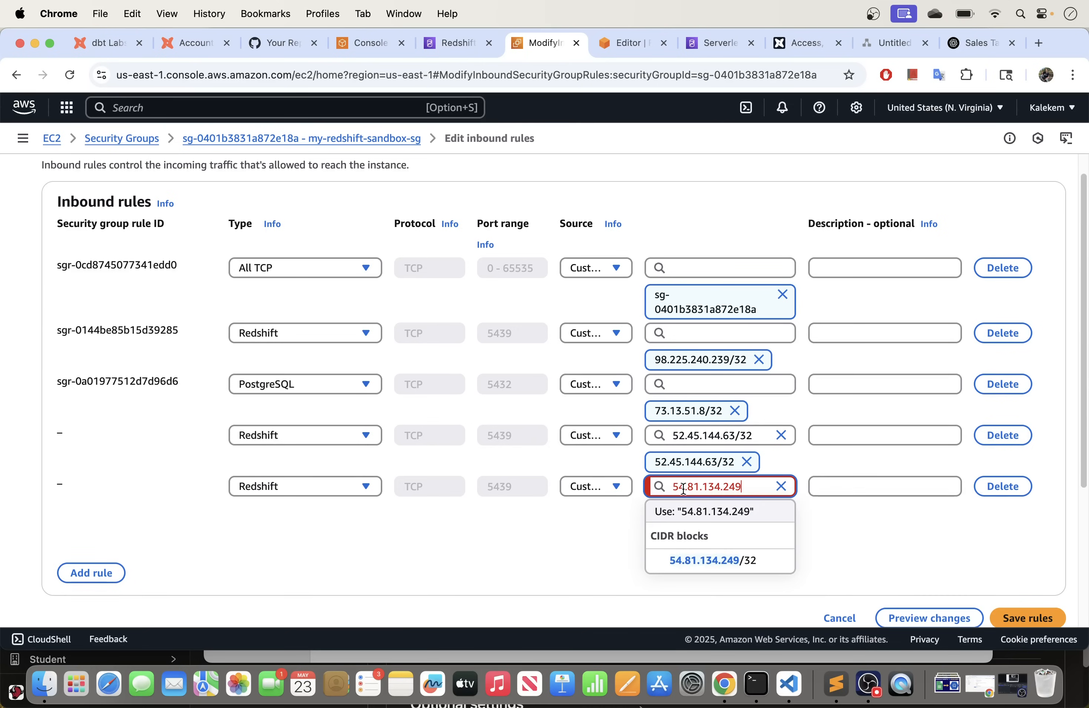
left_click(725, 561)
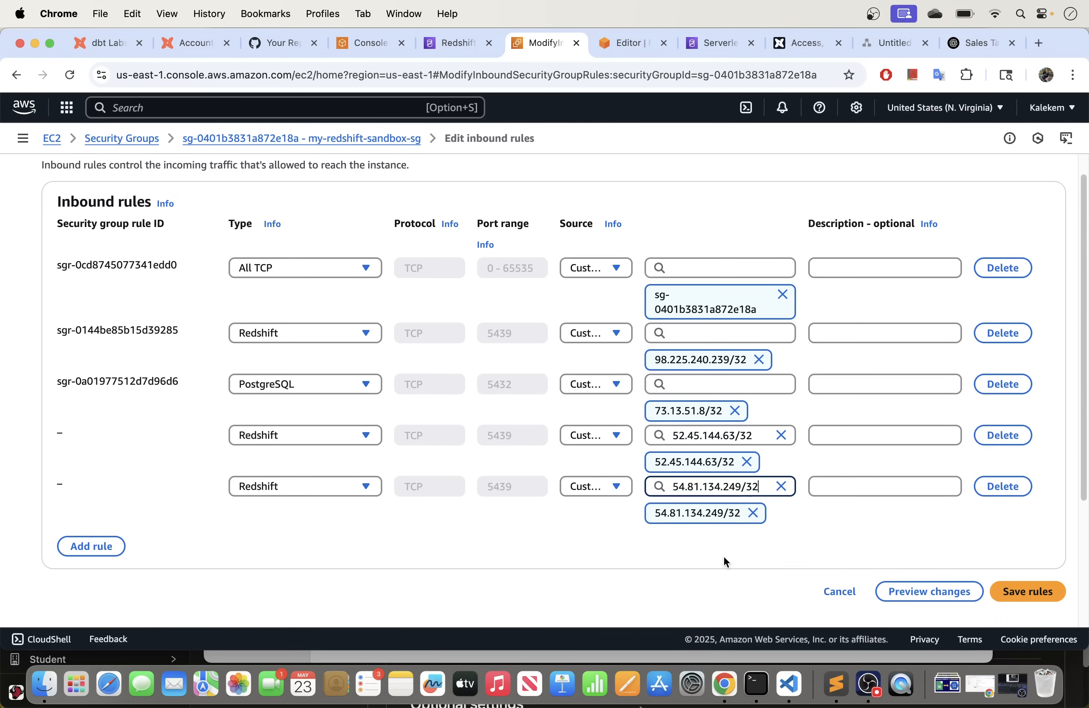
left_click(109, 548)
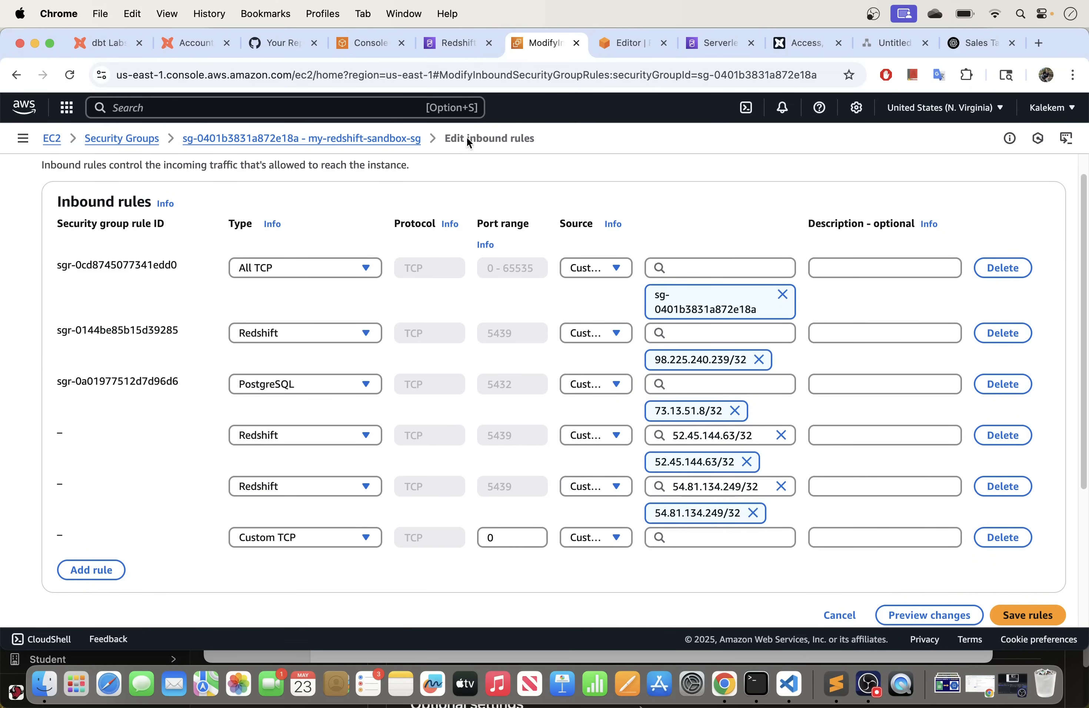
left_click(806, 43)
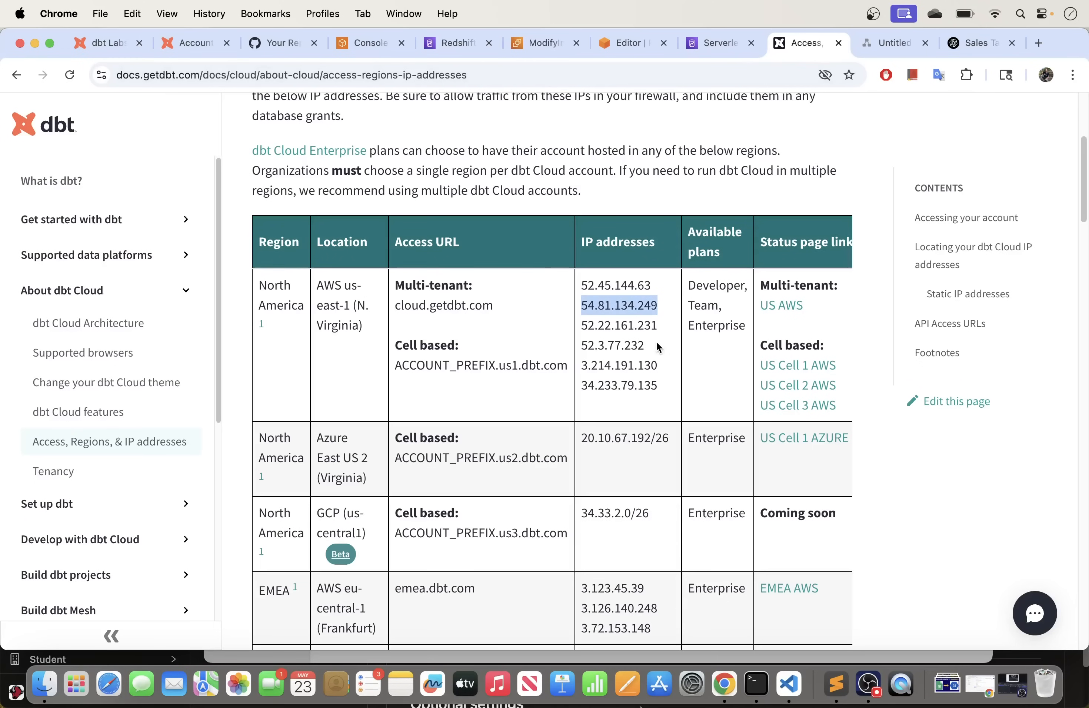
left_click_drag(661, 328, 581, 327)
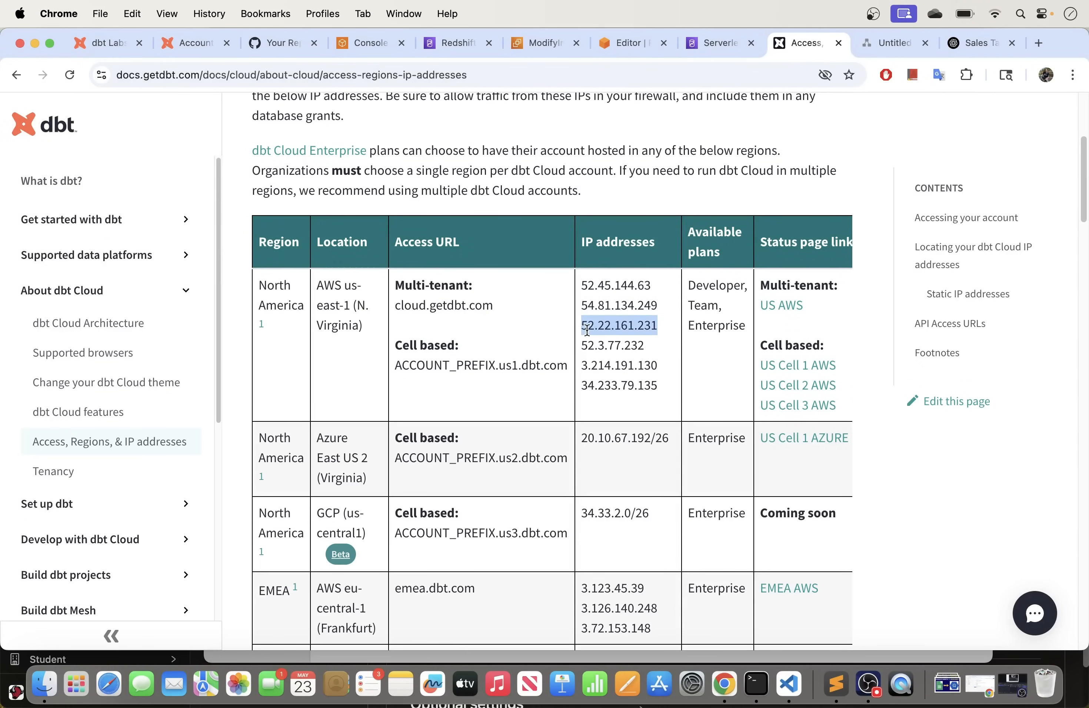
Step: Set the last rule to Redshift with source 52.22.161.231/32
left_click(536, 42)
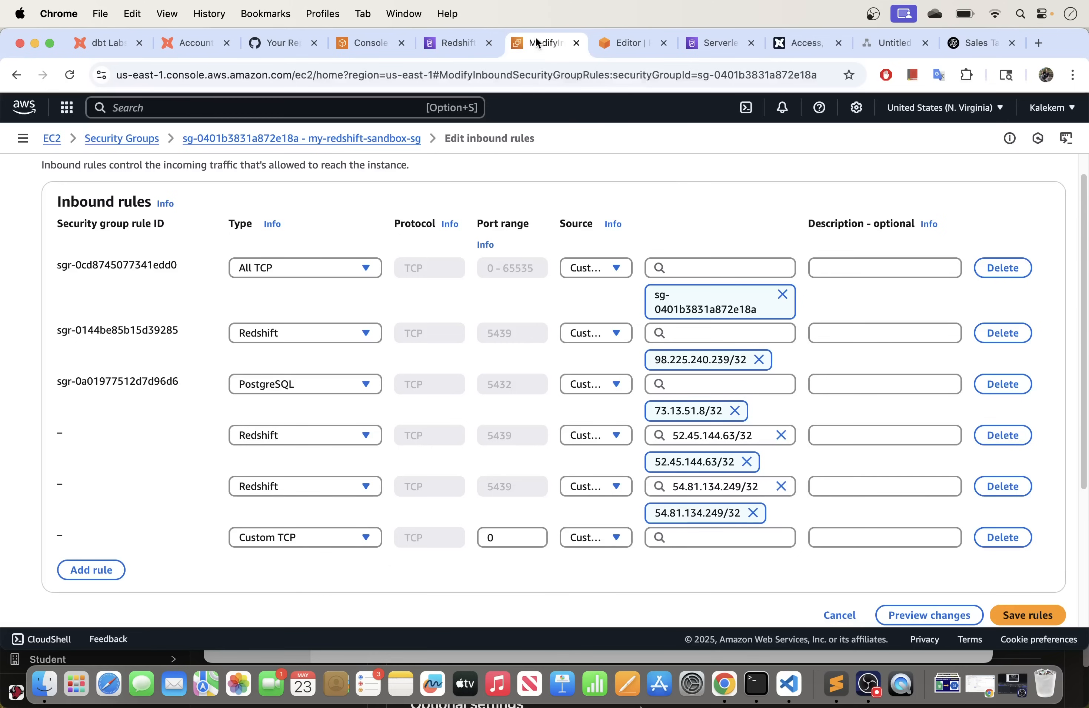
left_click(352, 537)
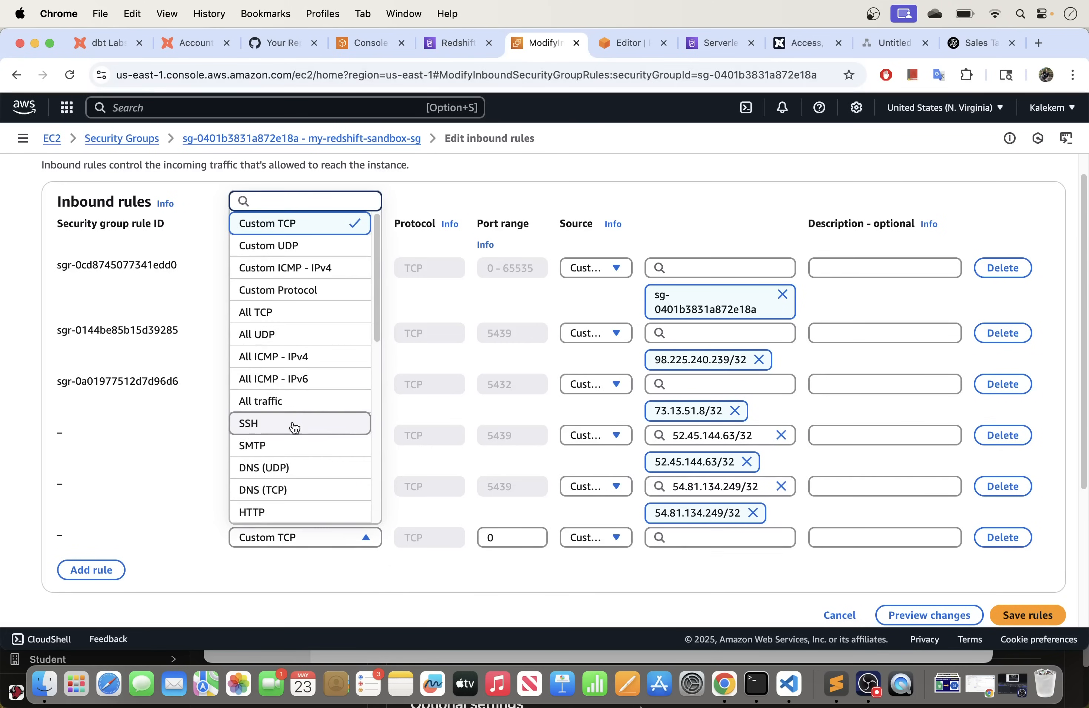
scroll(284, 377, "up", 1)
scroll(286, 377, "down", 1)
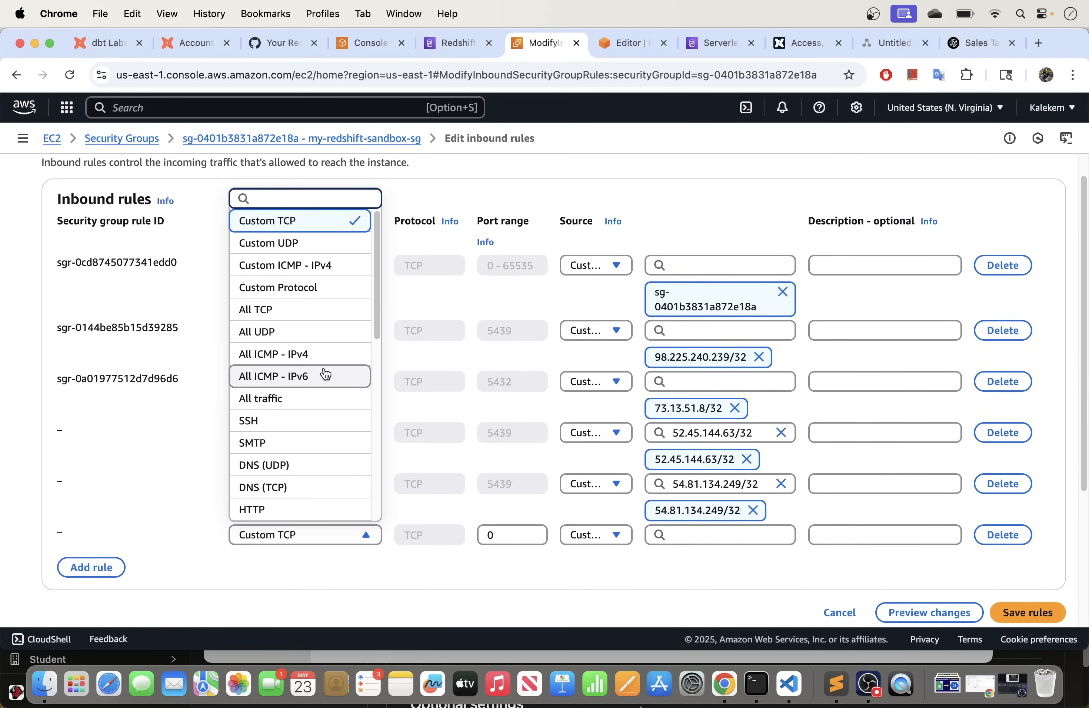
left_click_drag(376, 316, 369, 474)
left_click(294, 427)
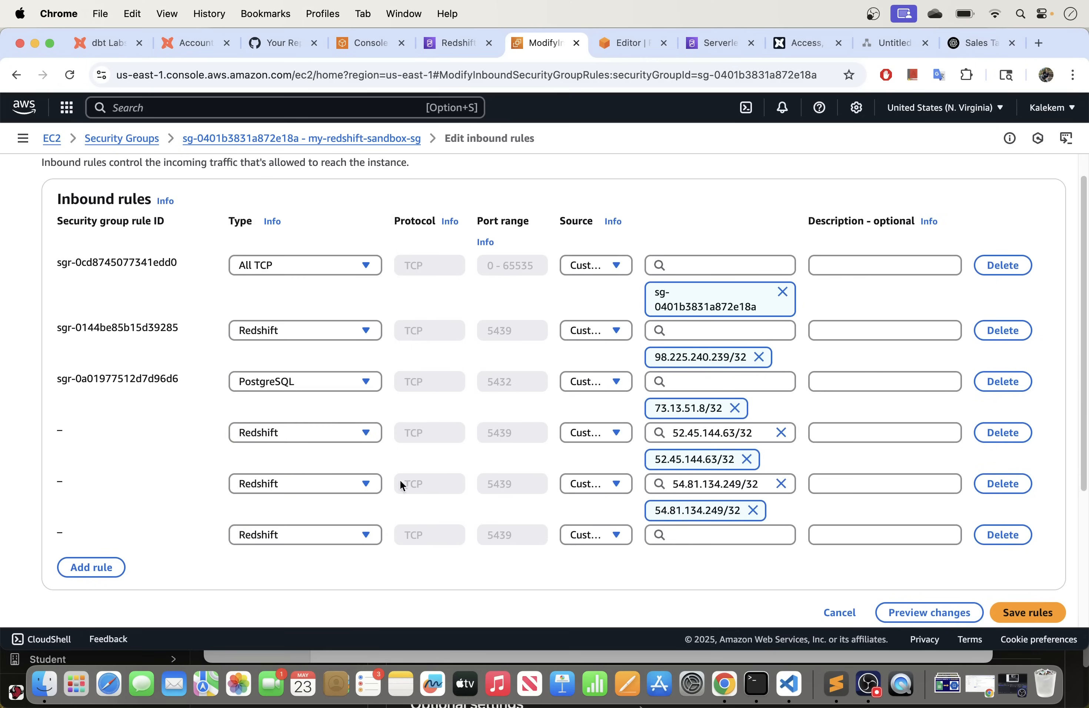
left_click(677, 537)
key("super+v")
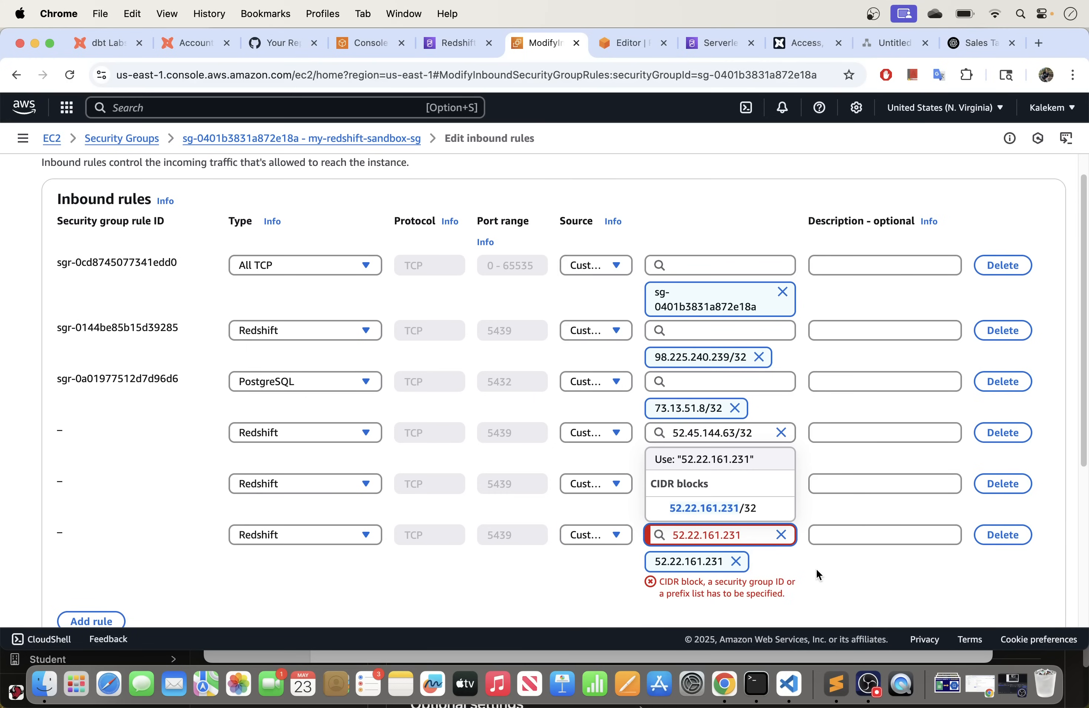
type("/32")
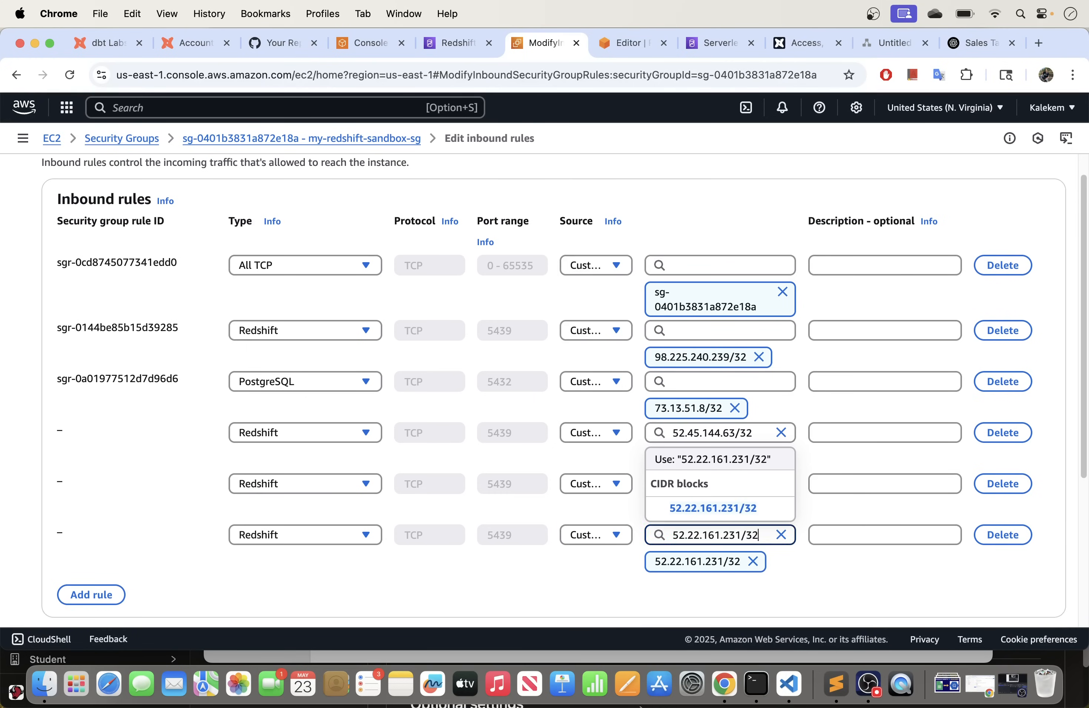
left_click(809, 571)
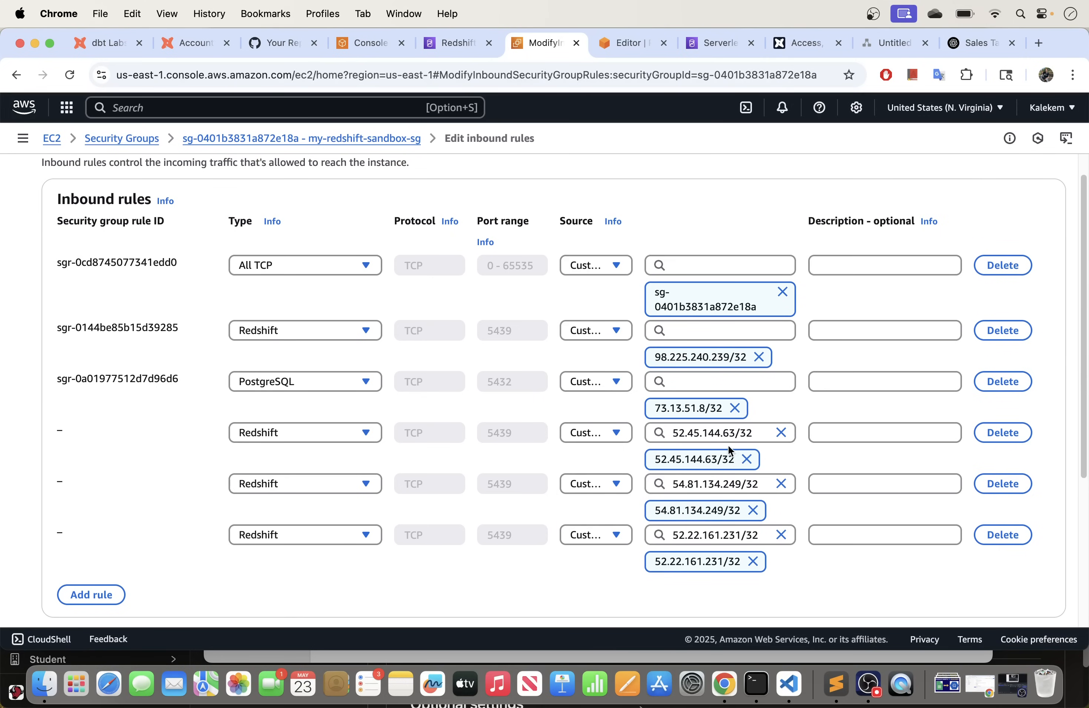
Step: Cross-check the drafted rules against dbt's us-east-1 IP address list
left_click(813, 44)
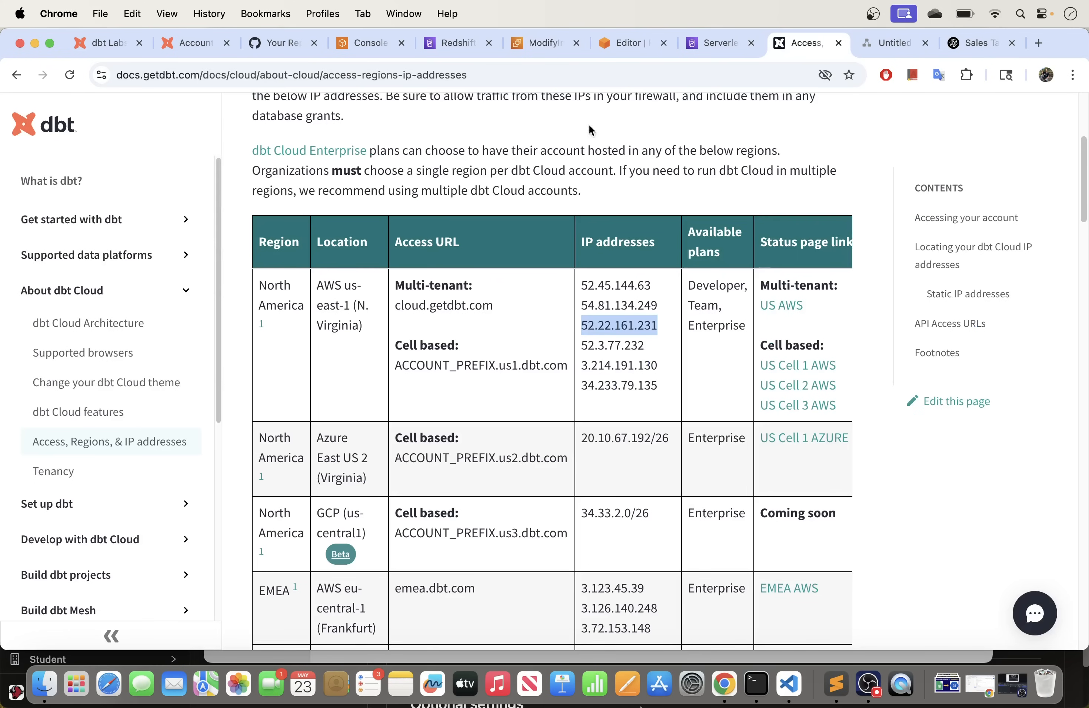
left_click_drag(652, 286, 627, 285)
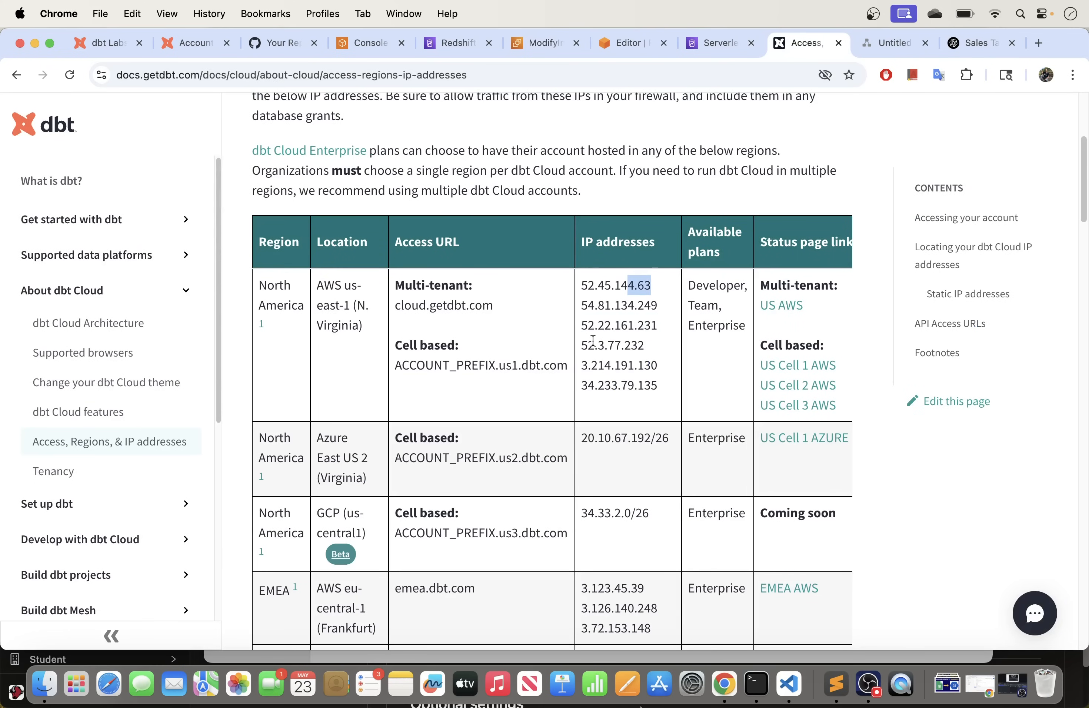
left_click_drag(583, 343, 657, 382)
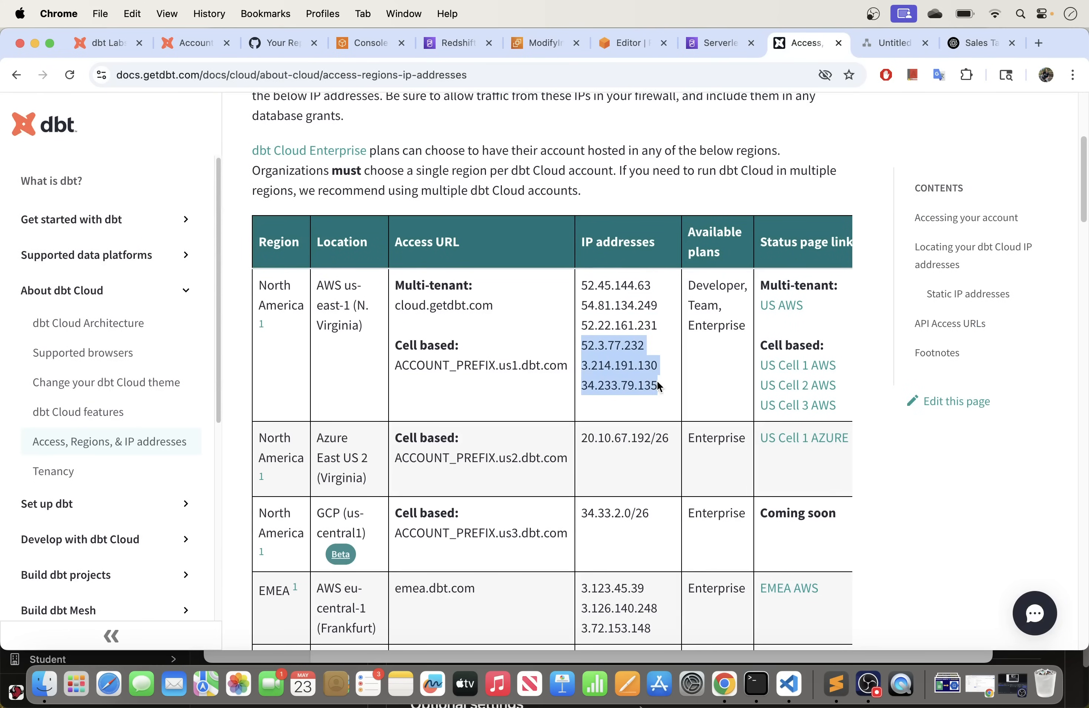
left_click_drag(659, 326, 582, 285)
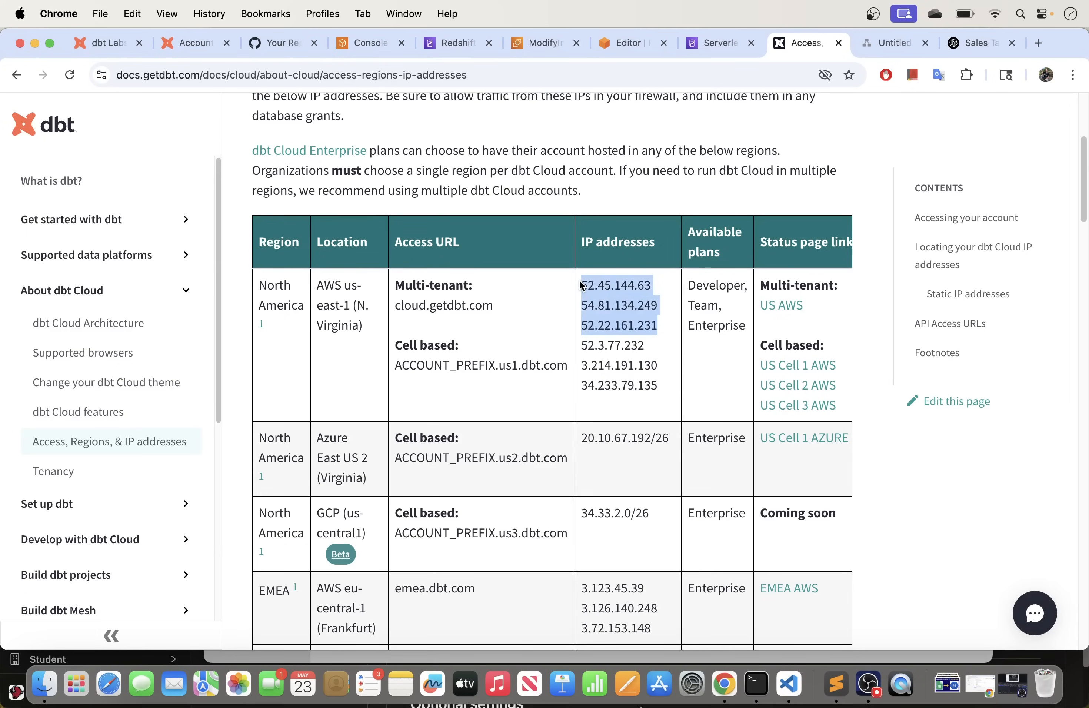
left_click(544, 46)
scroll(515, 572, "down", 5)
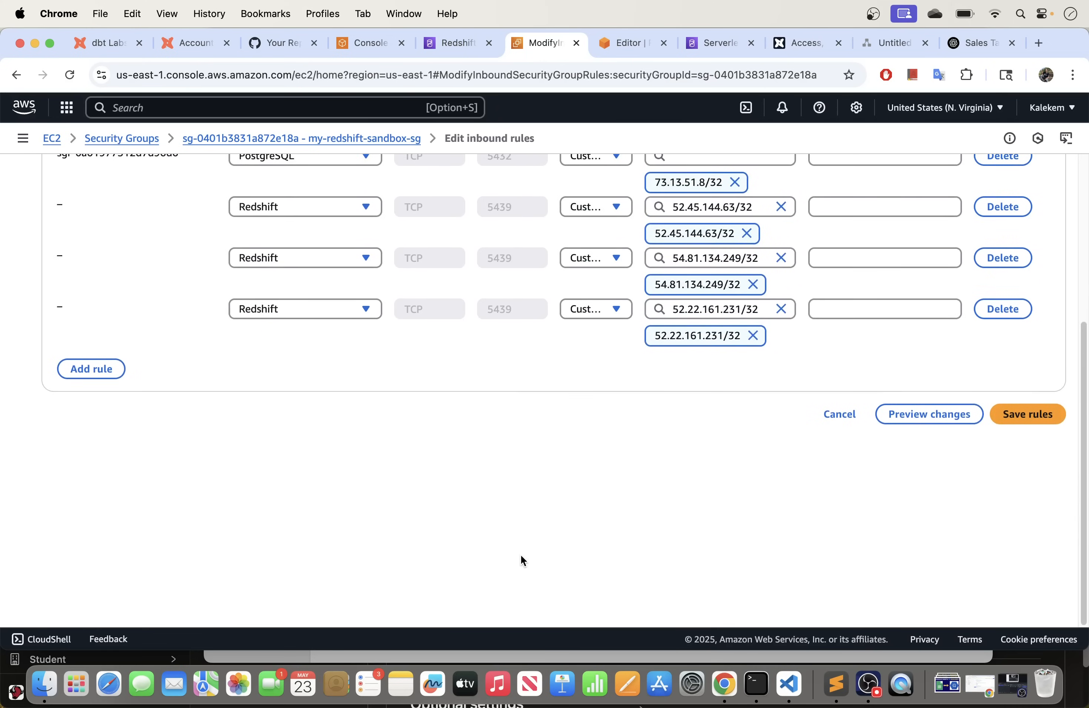
Step: Save the inbound rules, giving my-redshift-sandbox-sg six entries, and dismiss the success banner
left_click(1012, 418)
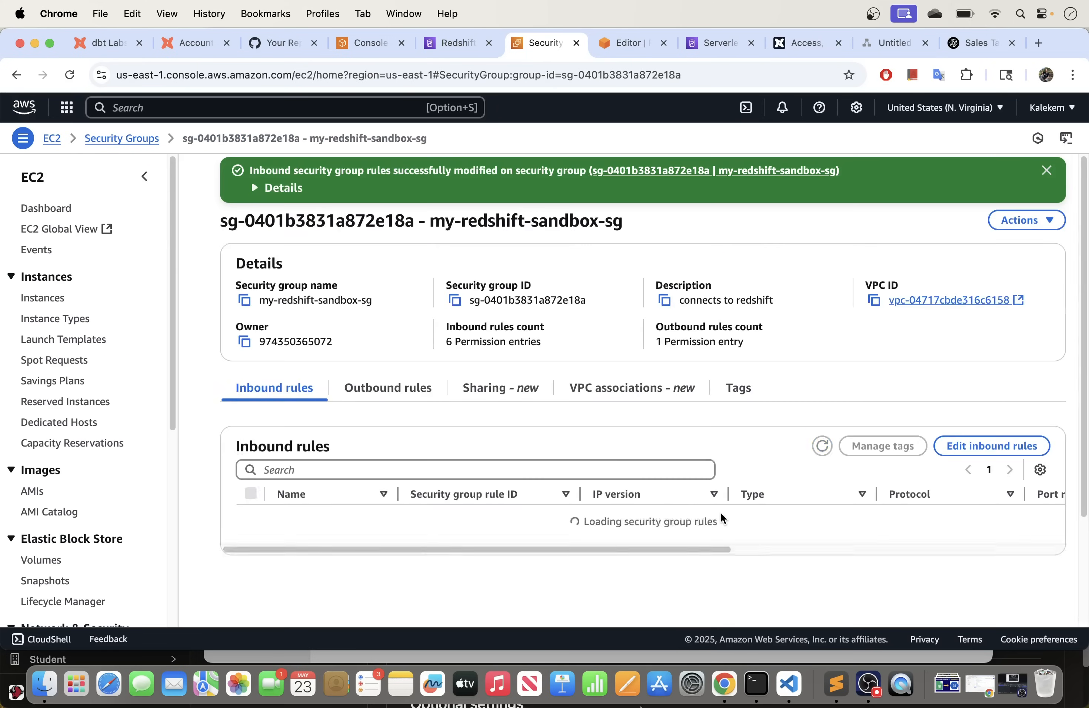
scroll(637, 468, "down", 3)
left_click_drag(580, 552, 476, 555)
left_click(1049, 172)
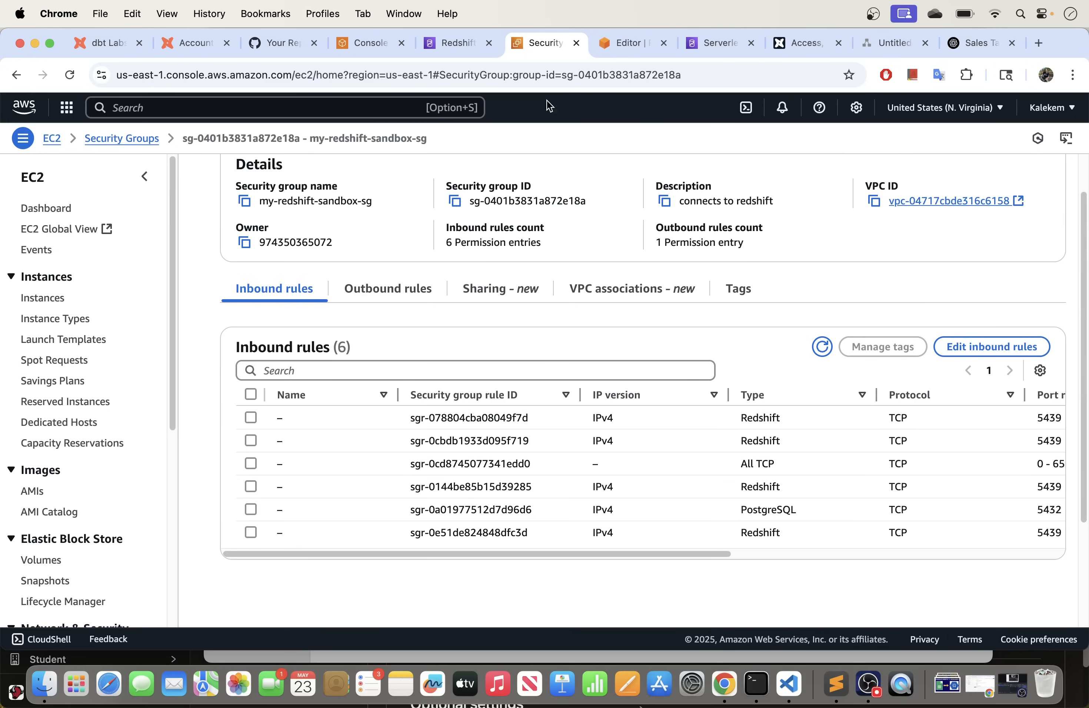
Step: Glance at the Redshift data access page and query editor, then return to the inbound rules
left_click(441, 46)
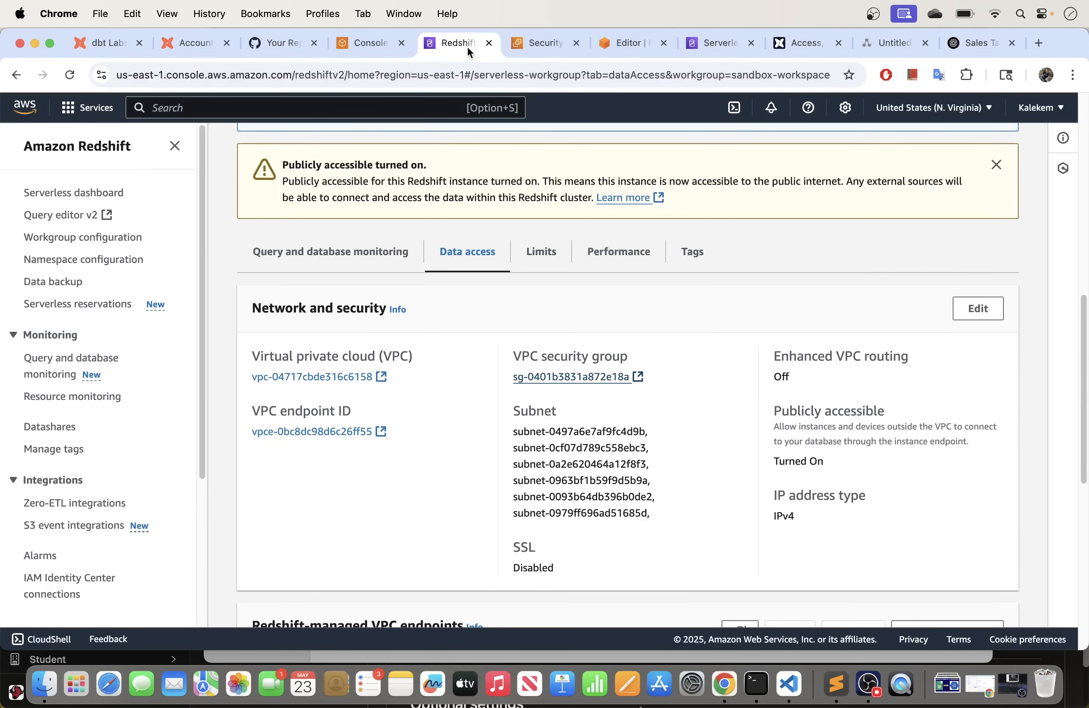
left_click(630, 42)
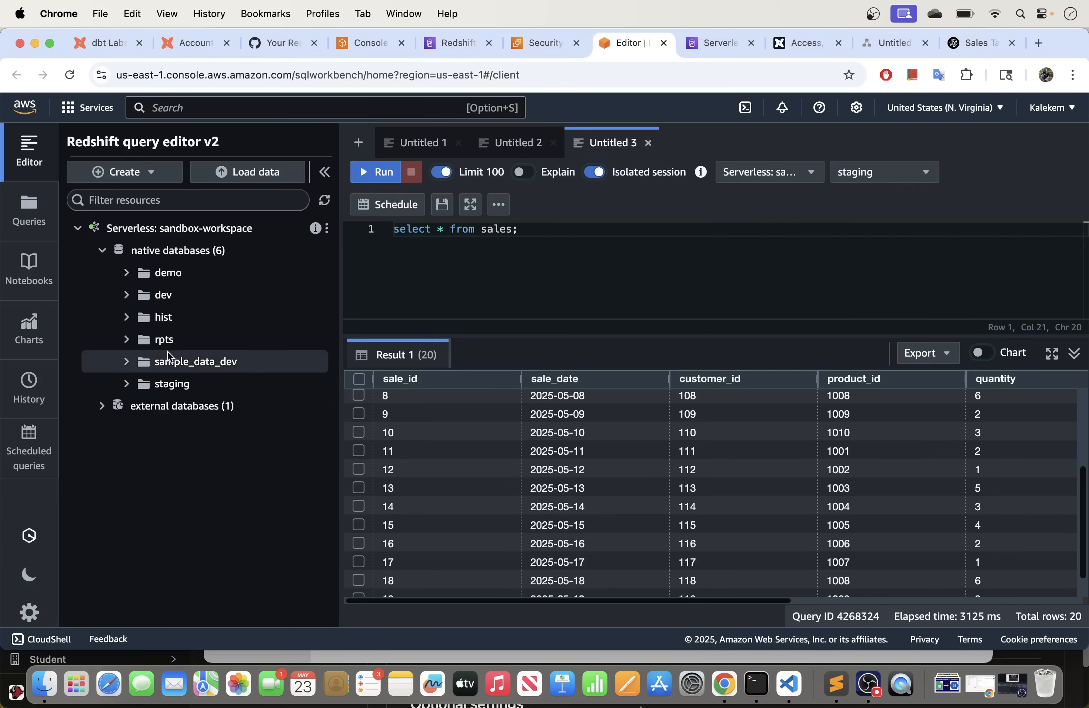
left_click(536, 46)
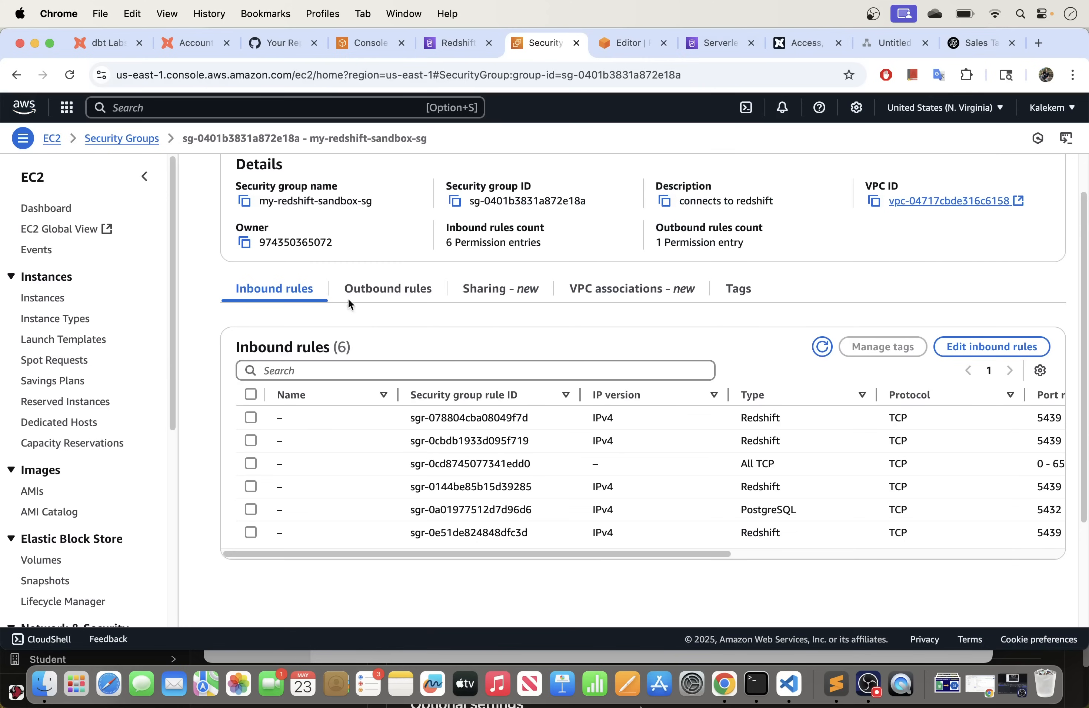
scroll(497, 307, "up", 2)
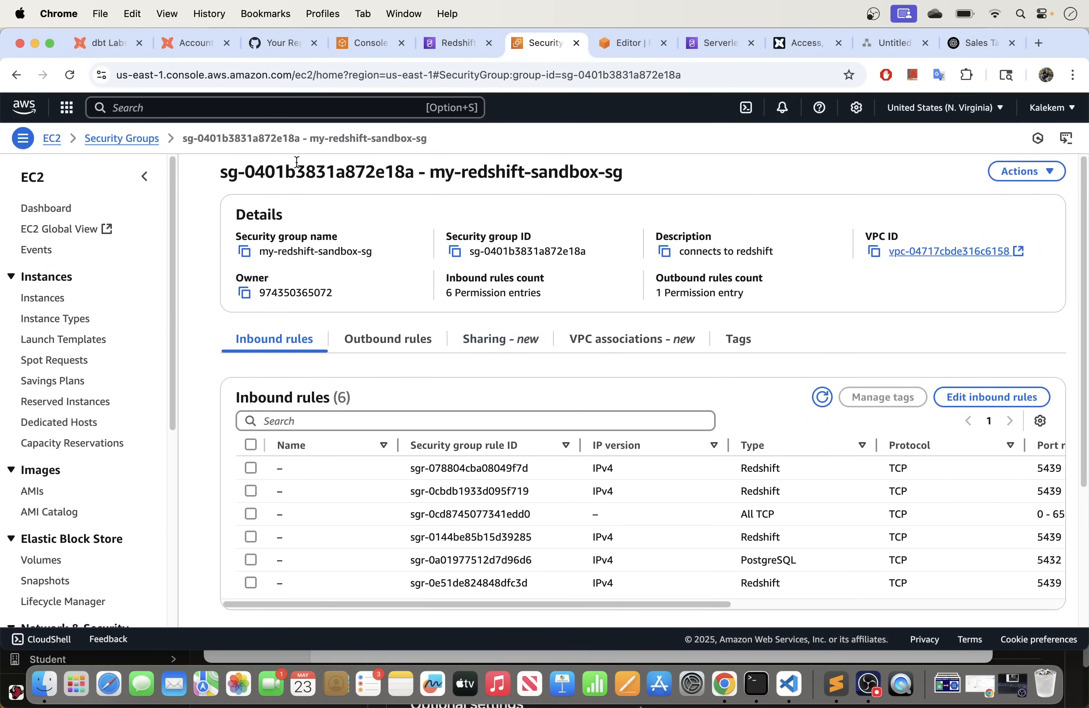
left_click(789, 44)
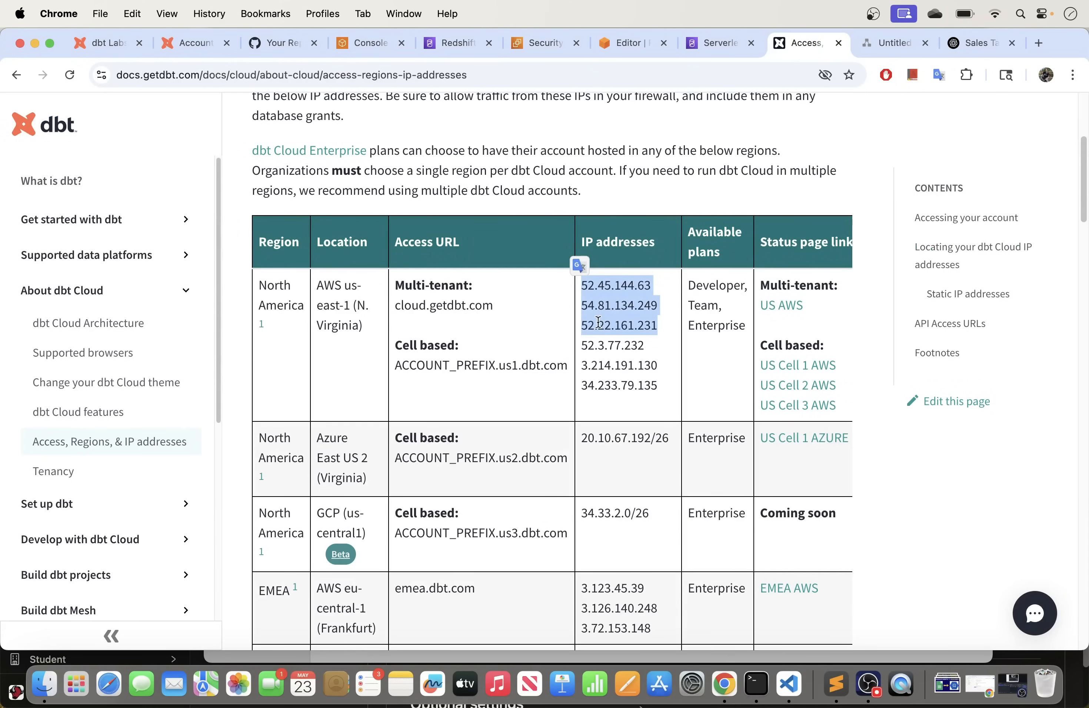
Step: Scroll dbt's IP address table and highlight the three EMEA AWS IP addresses
left_click_drag(264, 330, 267, 285)
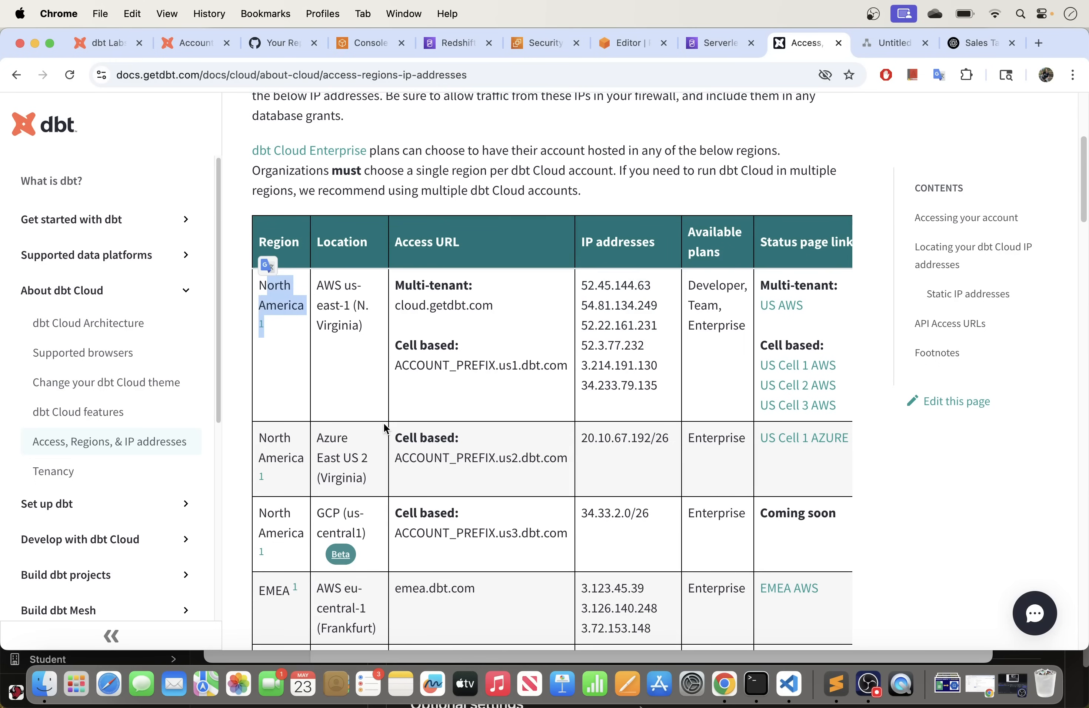
scroll(385, 428, "down", 5)
scroll(385, 428, "down", 7)
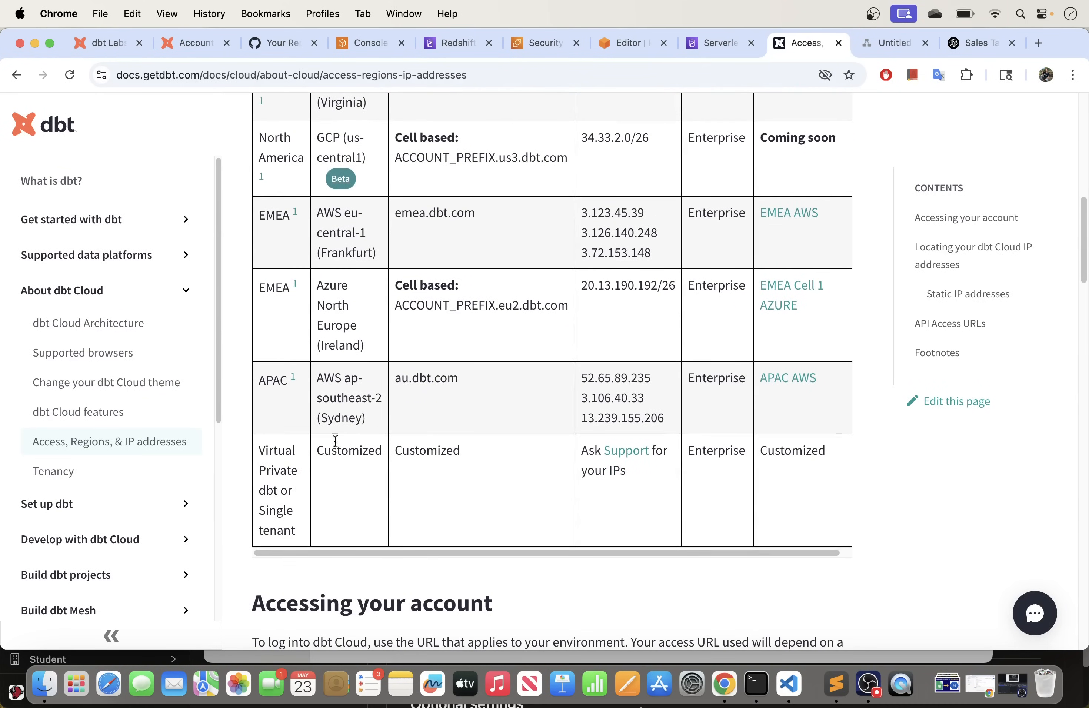
scroll(408, 472, "down", 5)
scroll(408, 471, "up", 15)
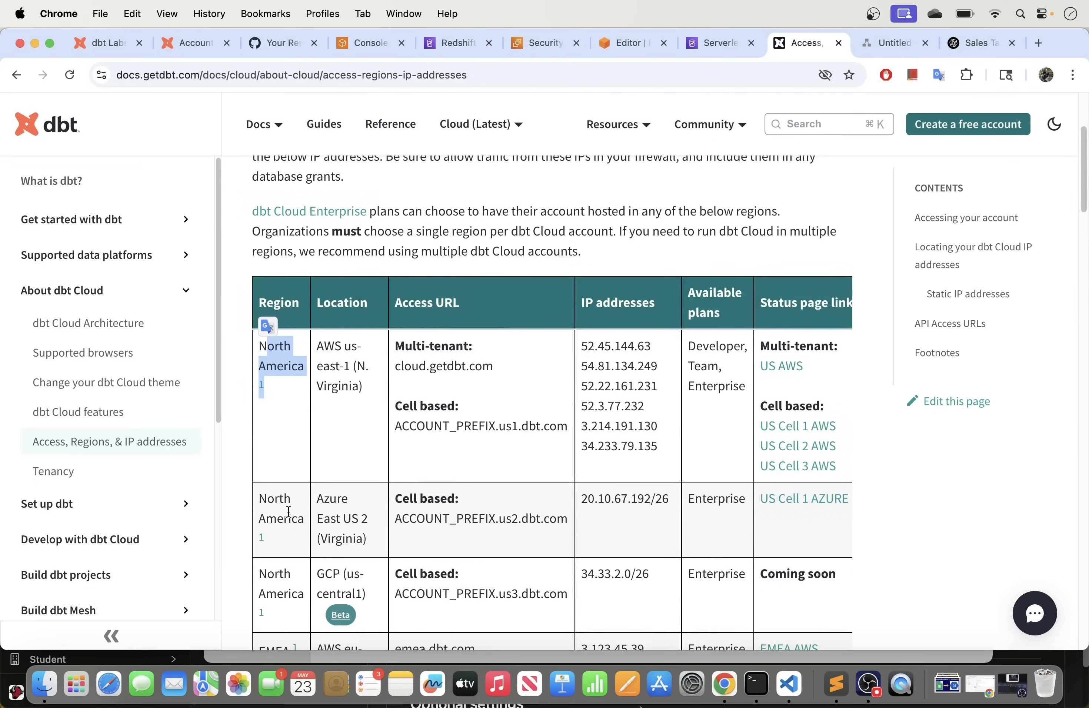
scroll(321, 516, "down", 3)
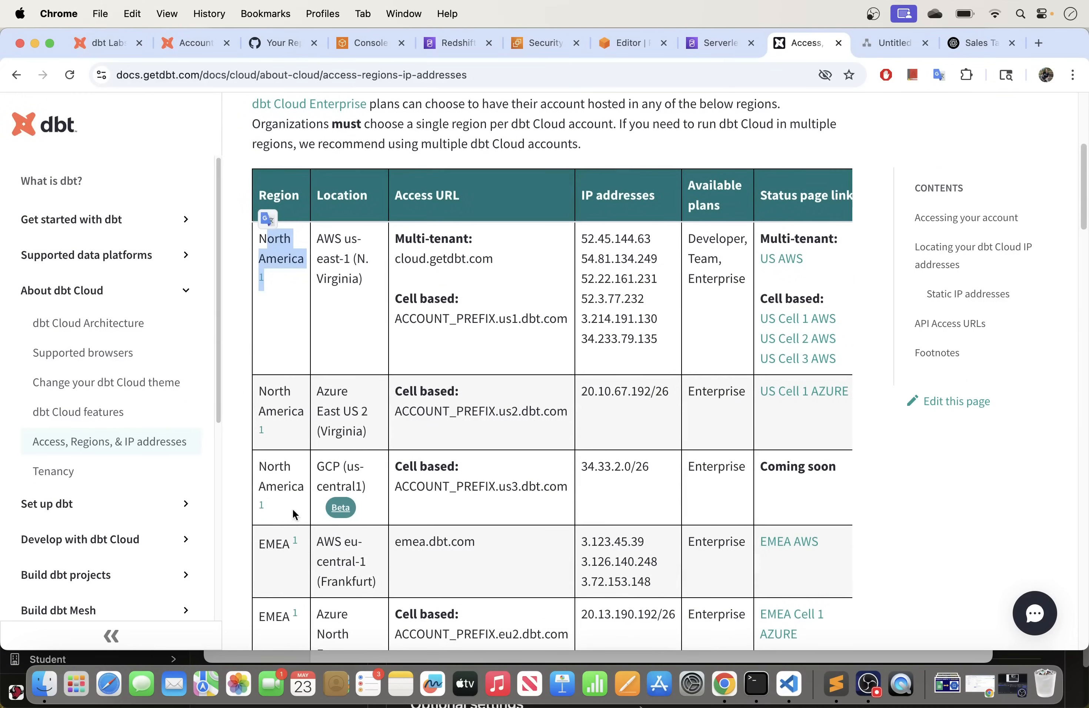
scroll(278, 562, "down", 2)
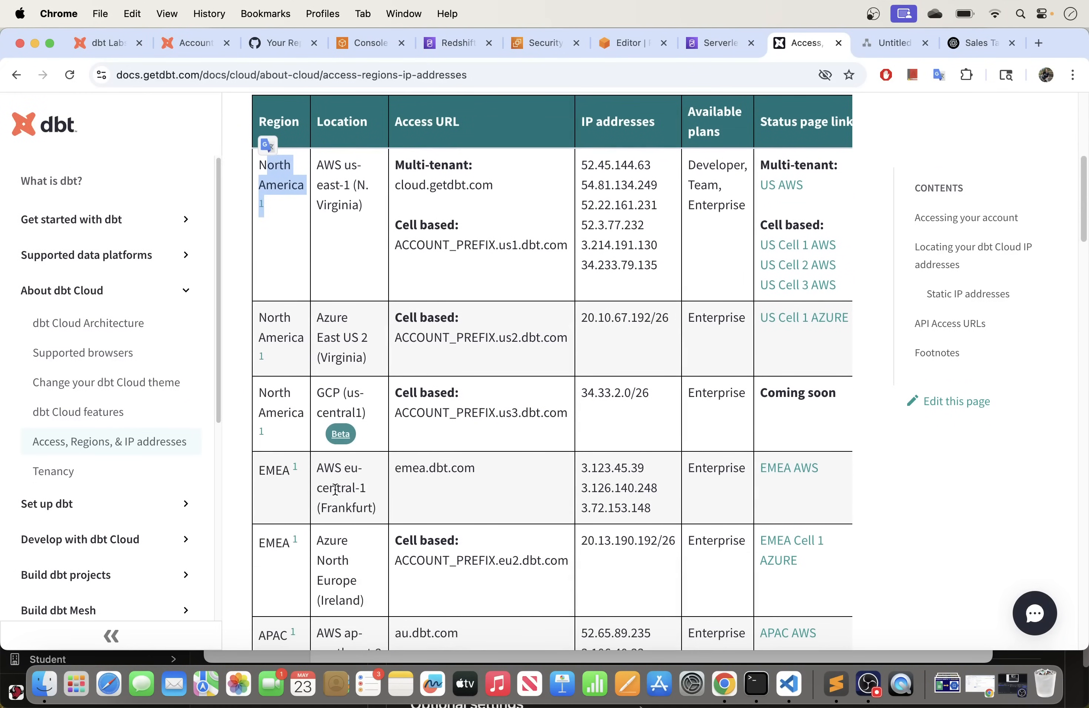
left_click_drag(657, 508, 582, 475)
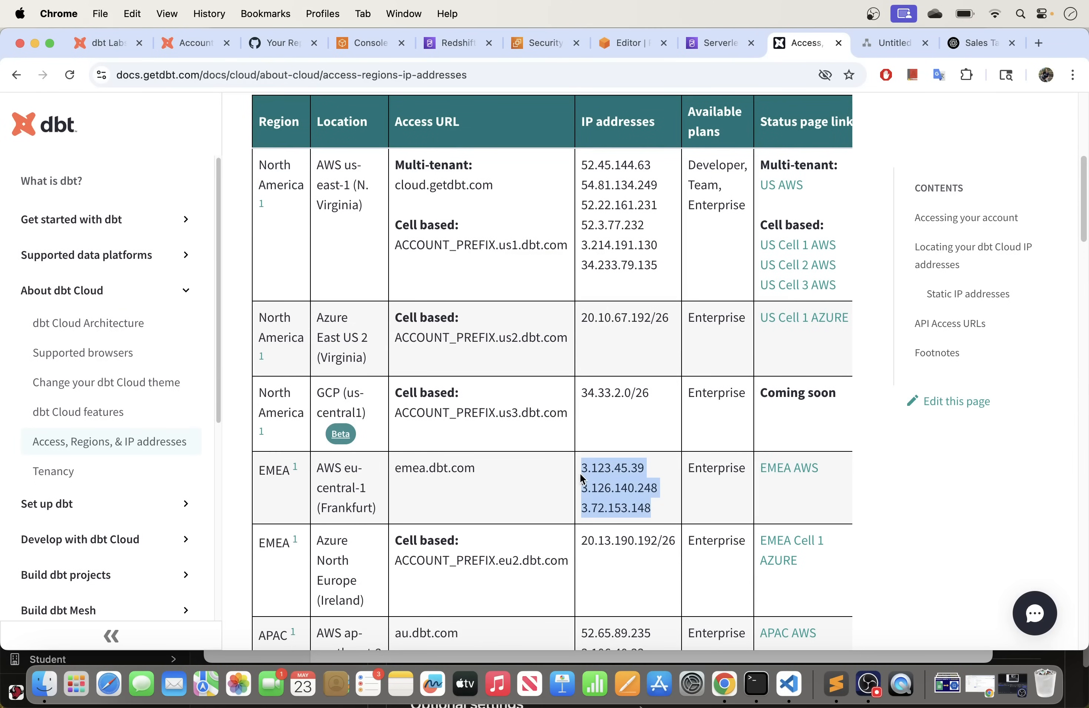
Step: Highlight the APAC AWS IP addresses and recheck the EMEA list
scroll(493, 477, "down", 2)
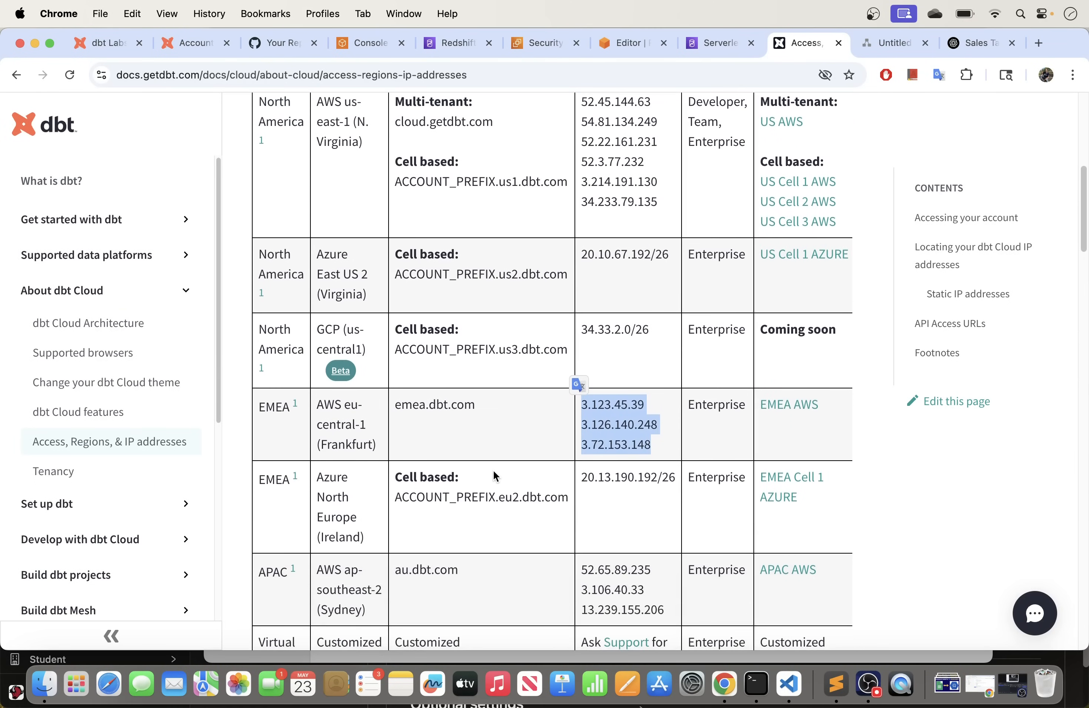
scroll(493, 474, "down", 4)
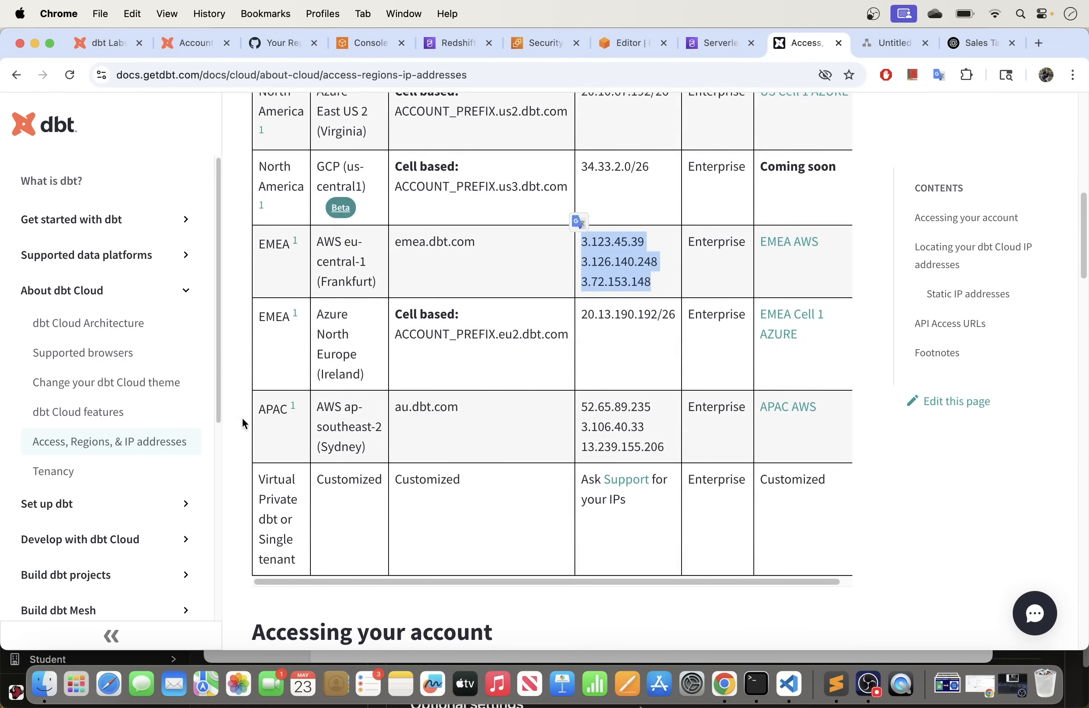
left_click_drag(665, 453, 594, 420)
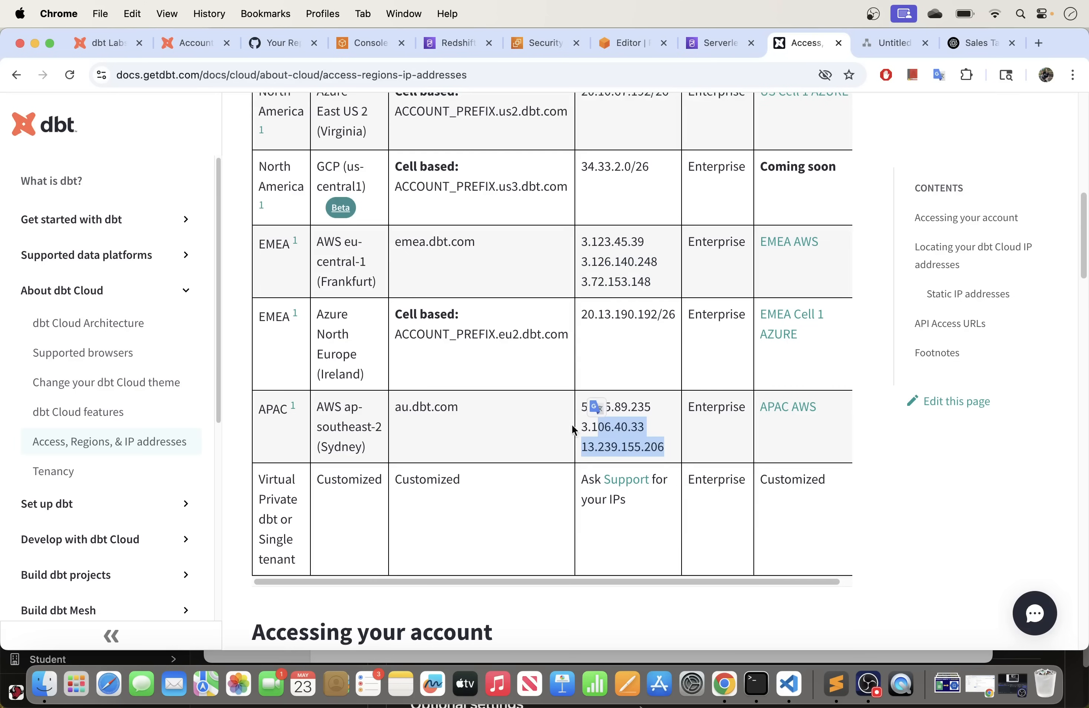
scroll(396, 505, "down", 1)
scroll(396, 505, "up", 12)
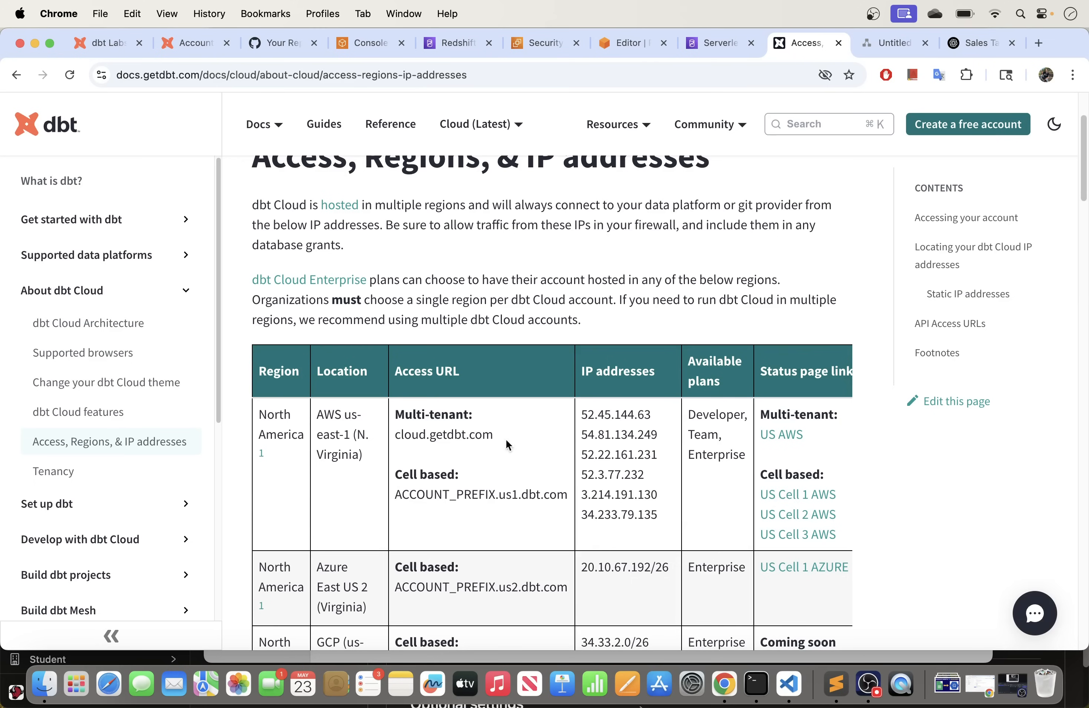
scroll(462, 469, "down", 3)
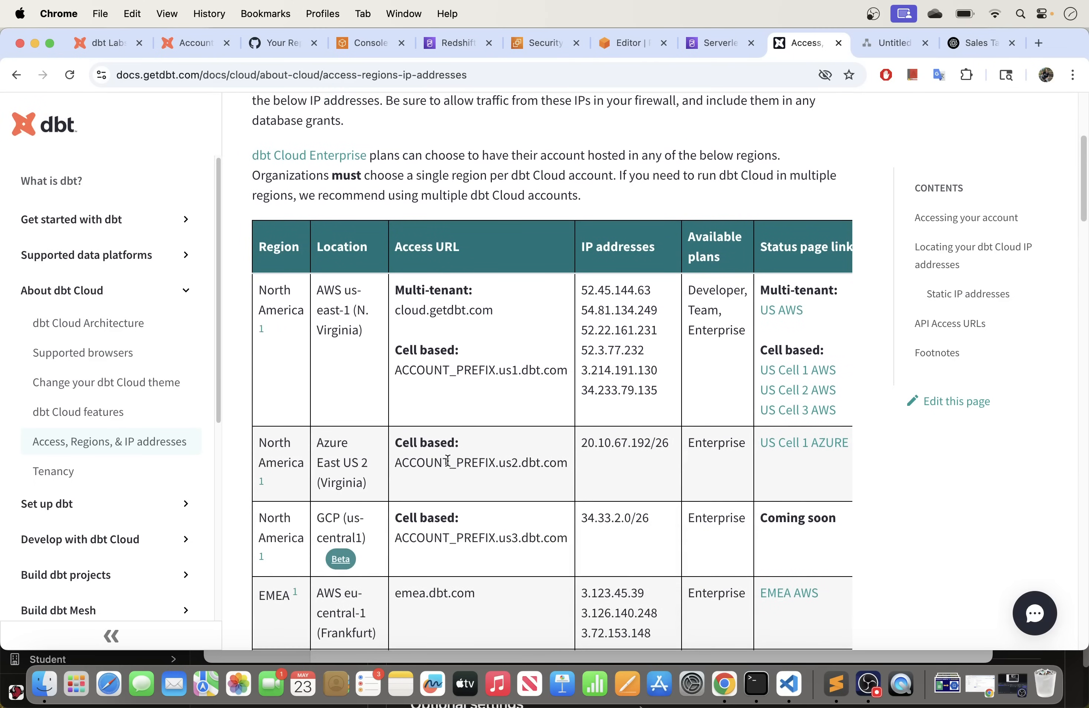
scroll(447, 460, "down", 6)
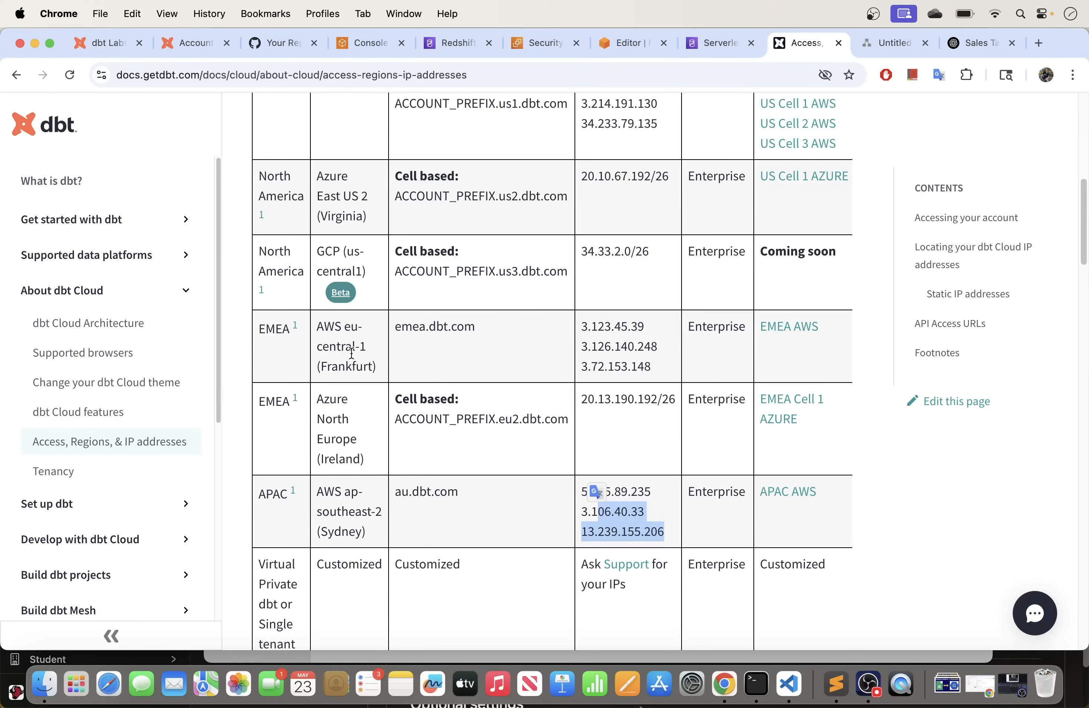
left_click_drag(653, 371, 582, 322)
scroll(488, 437, "up", 7)
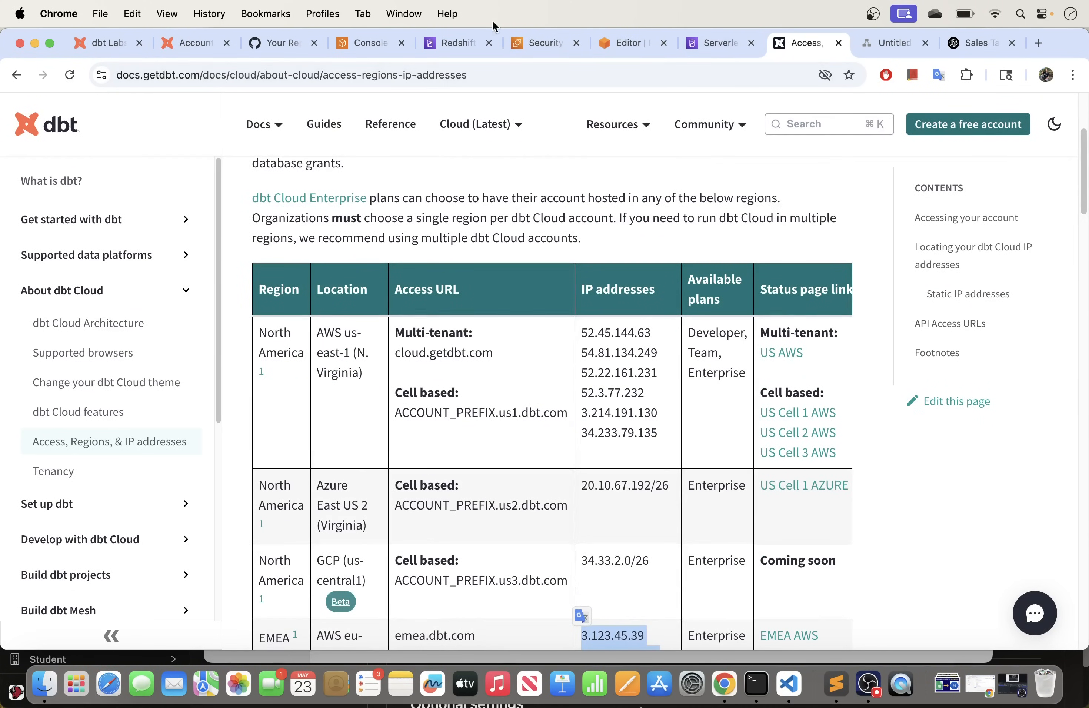
left_click(895, 43)
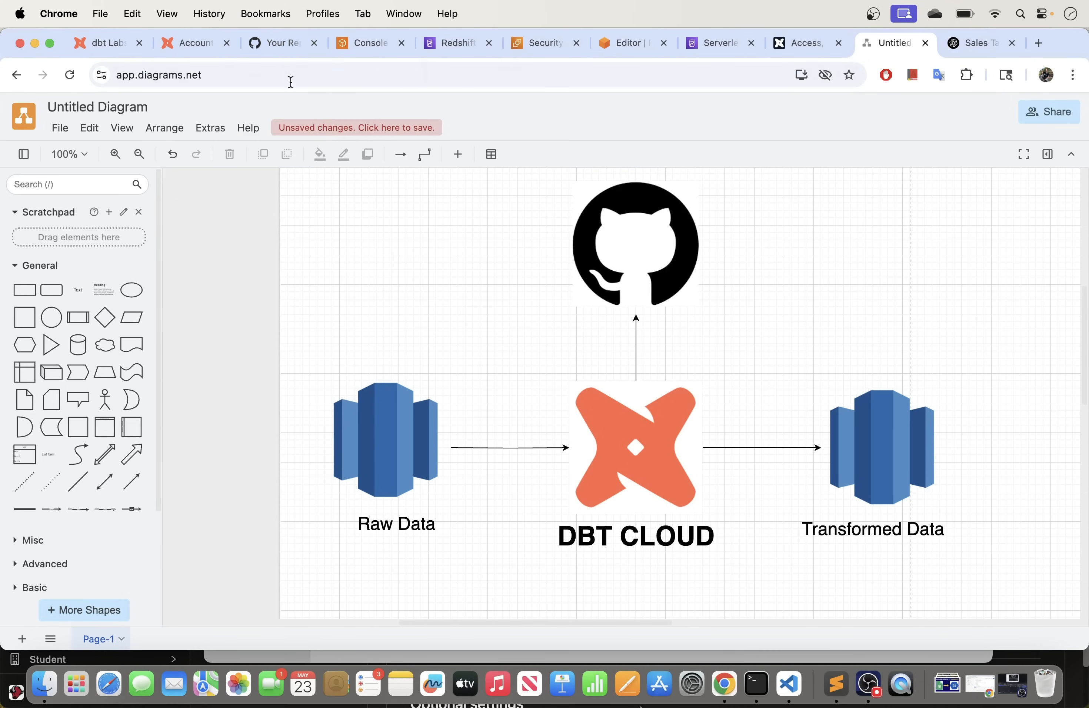
Step: Go to GitHub's repository list and start a new repository
left_click(266, 42)
left_click(159, 163)
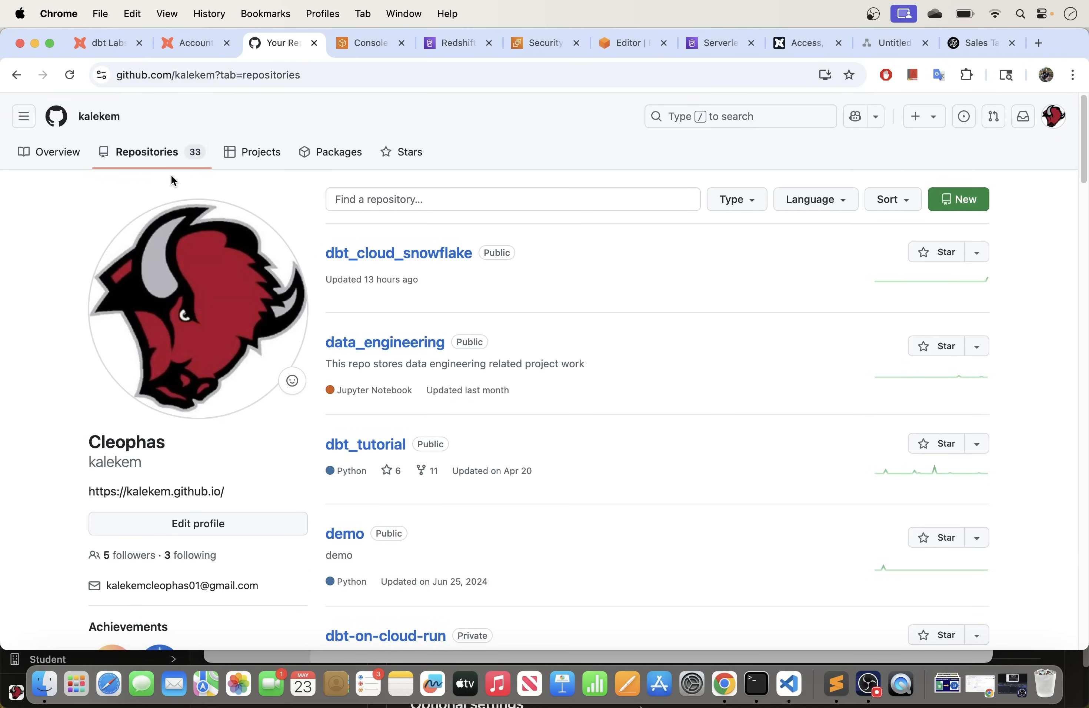
left_click(966, 202)
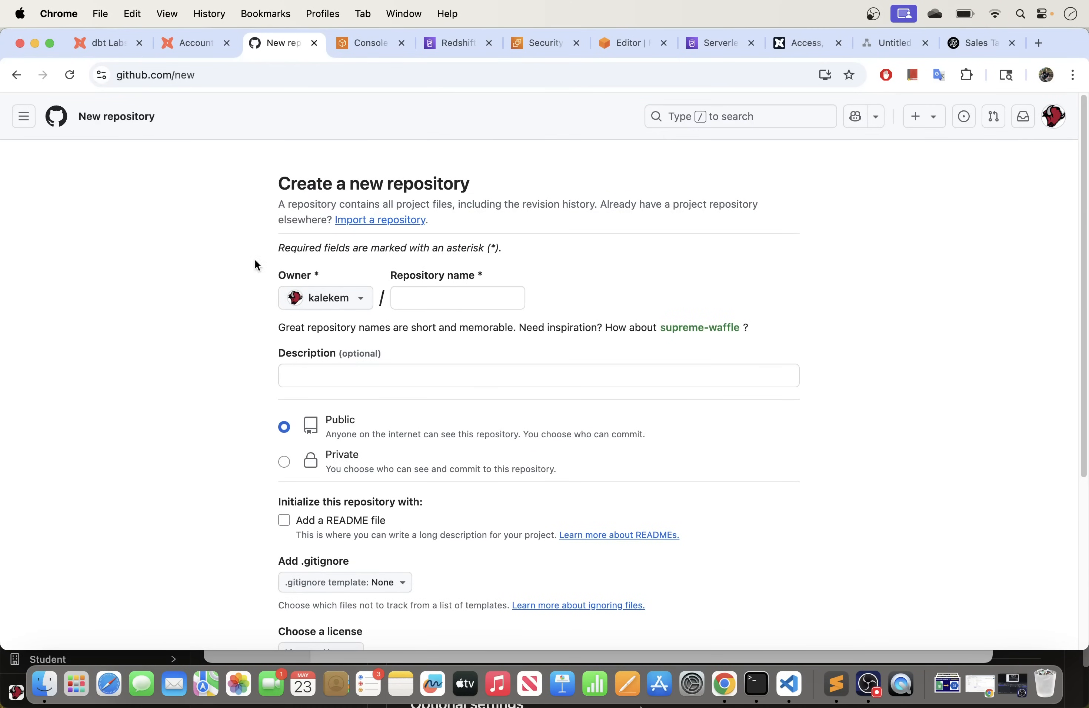
Step: Name the repository dbt_cloud_redshift with description 'This repo holds dbt cloud models for redshift DW'
left_click(428, 300)
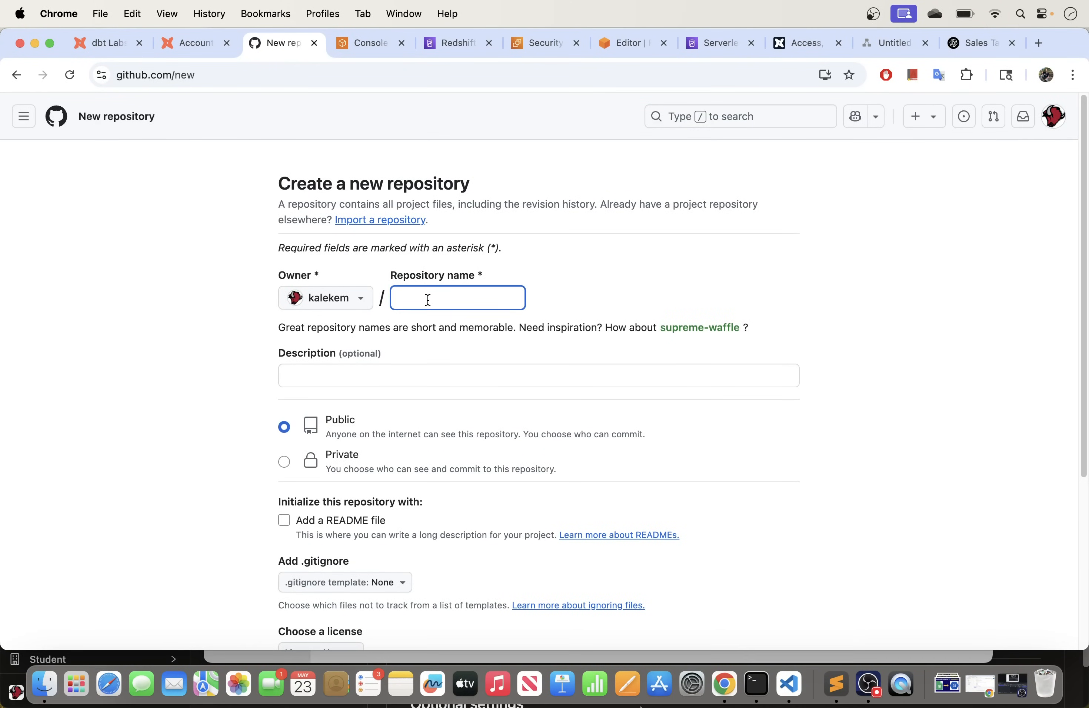
type("dbt_")
type("re")
key("BackSpace")
key("BackSpace")
type("cloud_redshift")
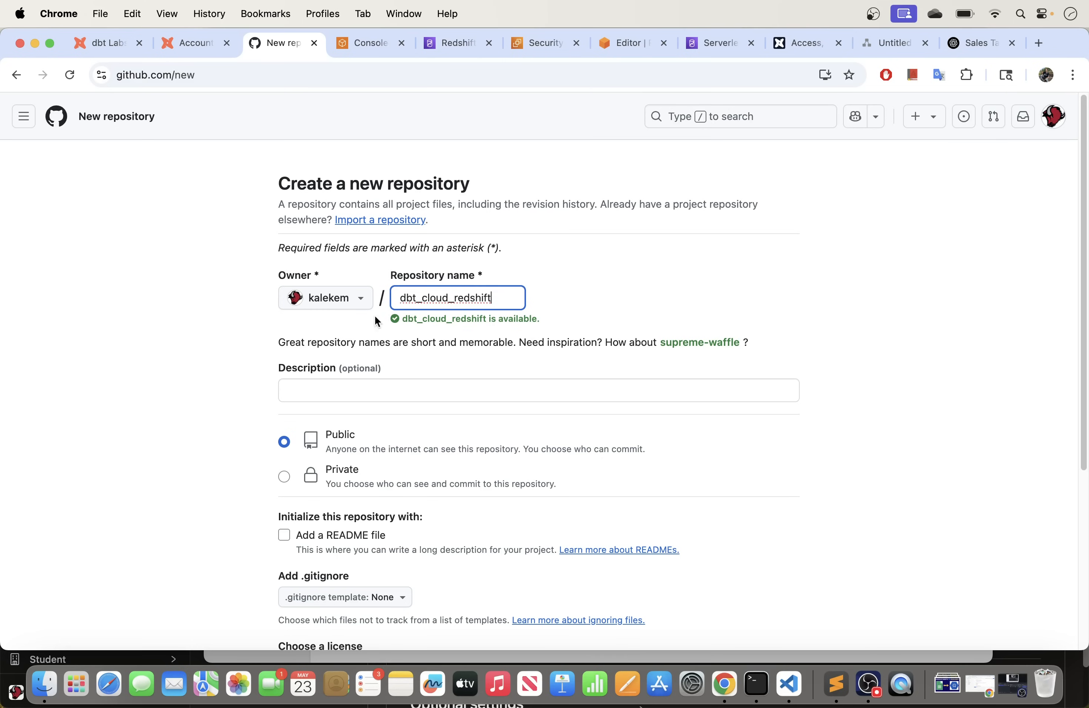
left_click(347, 392)
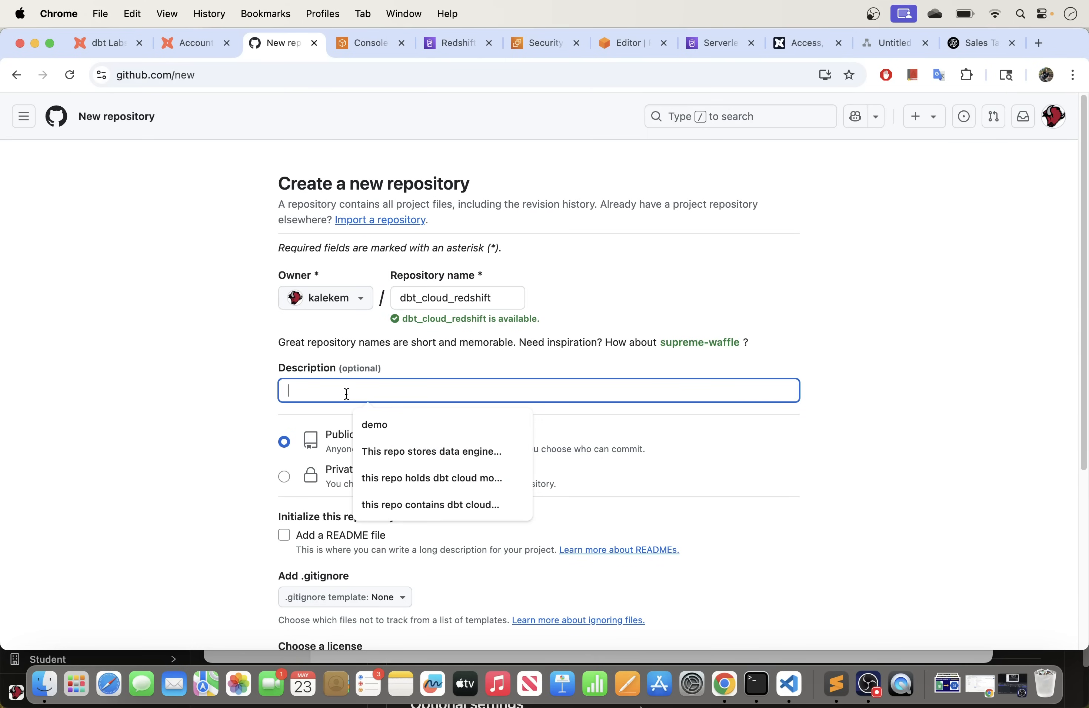
type("This repo holds dbt clo")
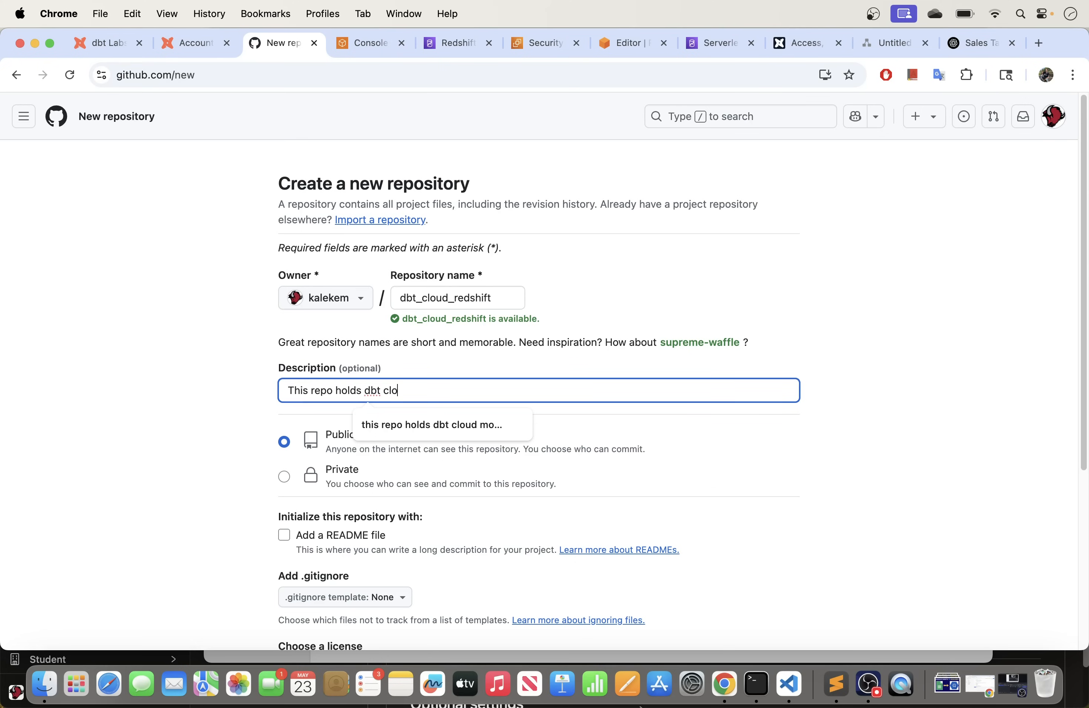
type("els for redshift DW")
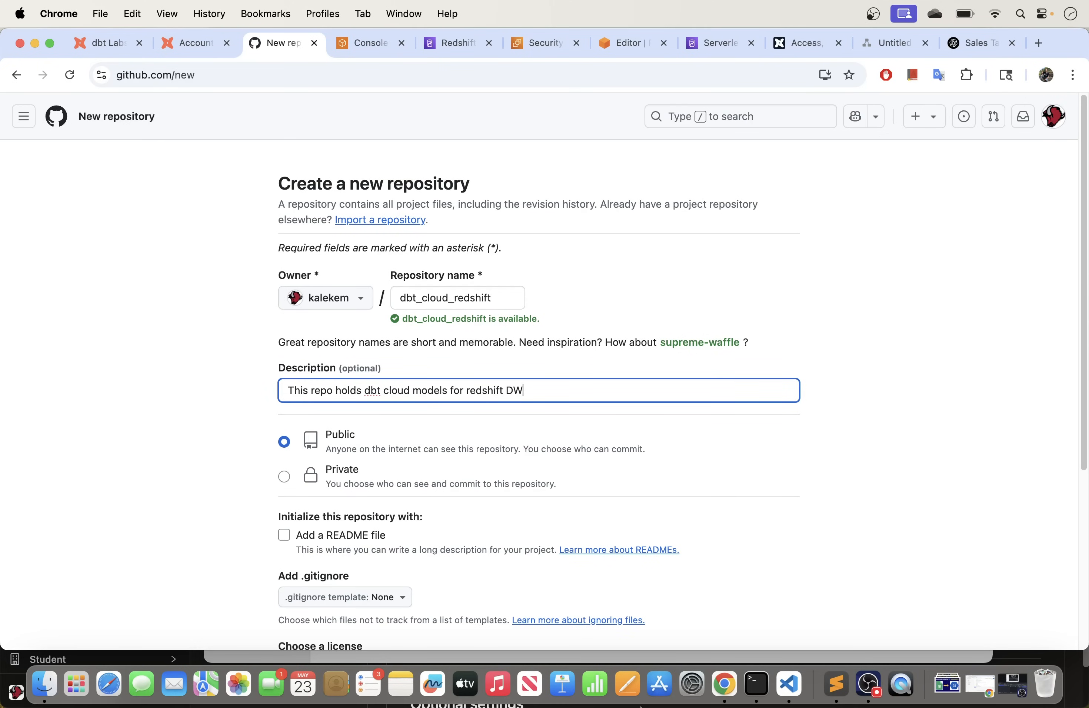
key("Caps_Lock")
Step: Add a README file and create the public repository
scroll(218, 417, "down", 3)
left_click(285, 380)
scroll(306, 470, "down", 3)
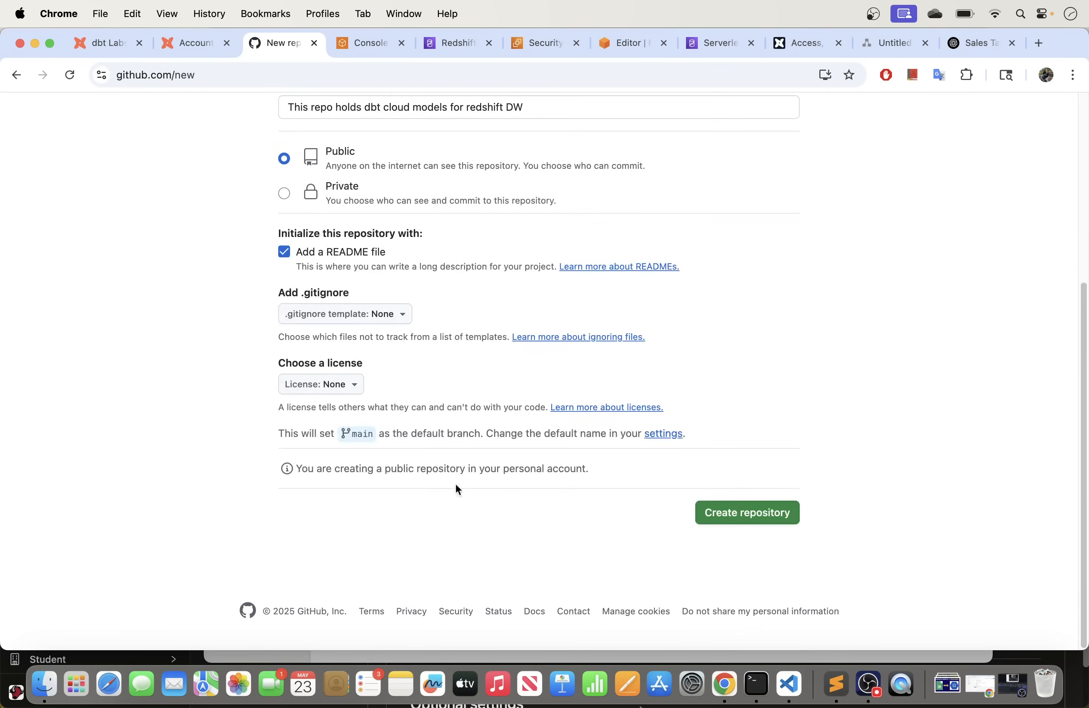
left_click(739, 512)
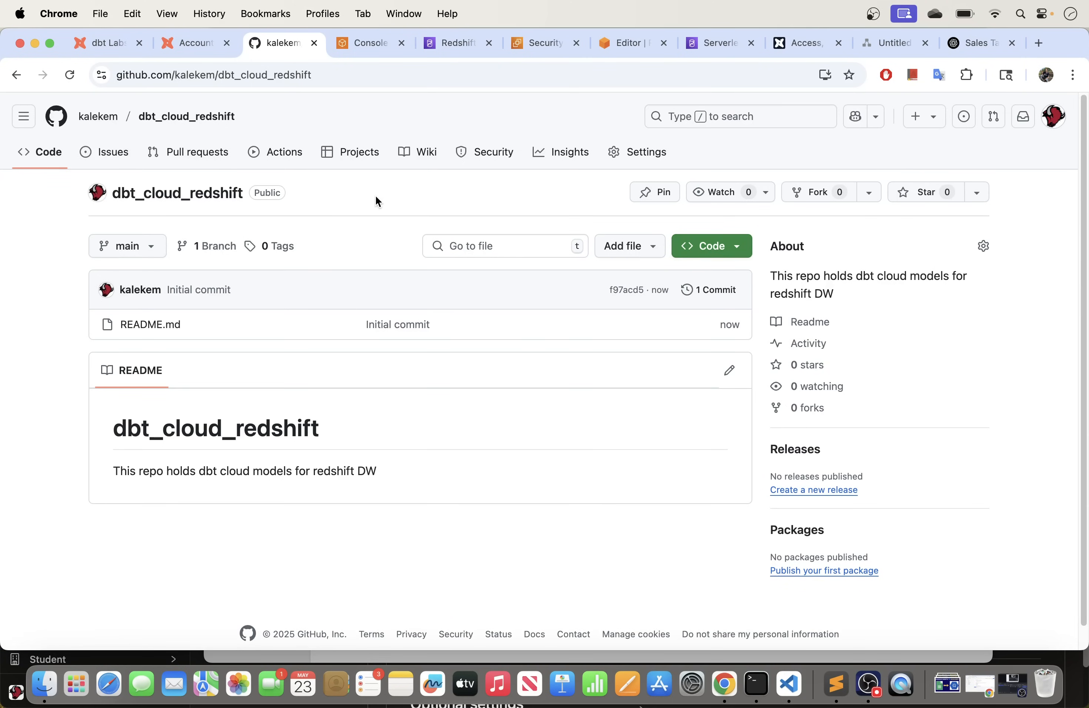
Step: Pass by the architecture diagram to the dbt Labs homepage at getdbt.com
left_click(892, 43)
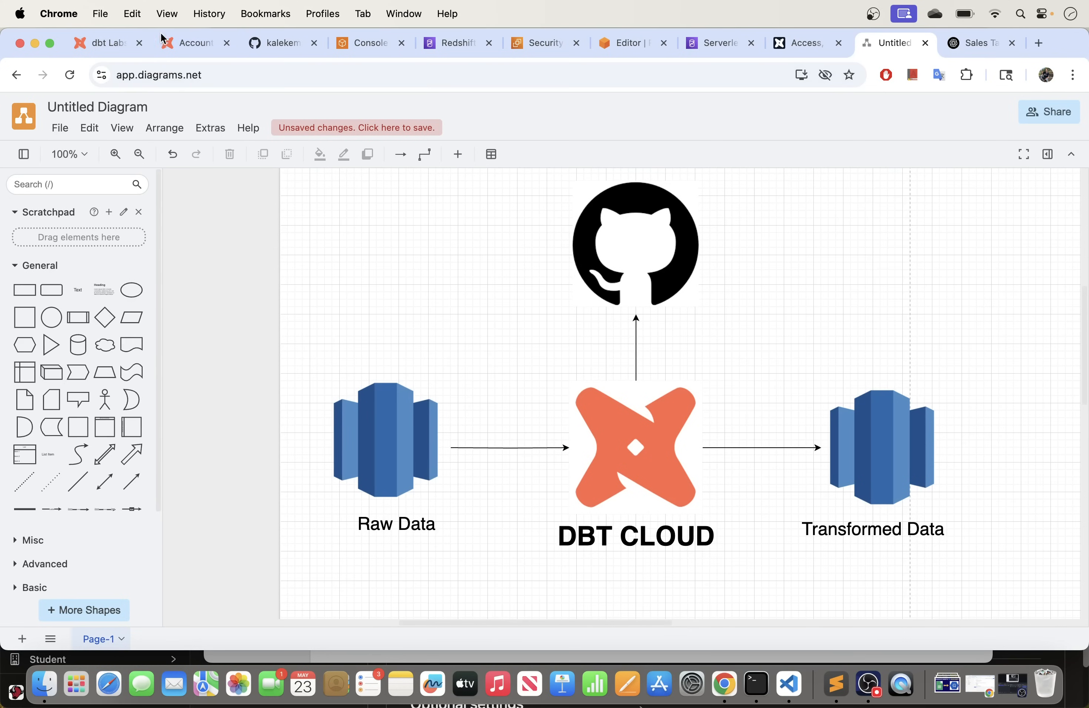
left_click(98, 43)
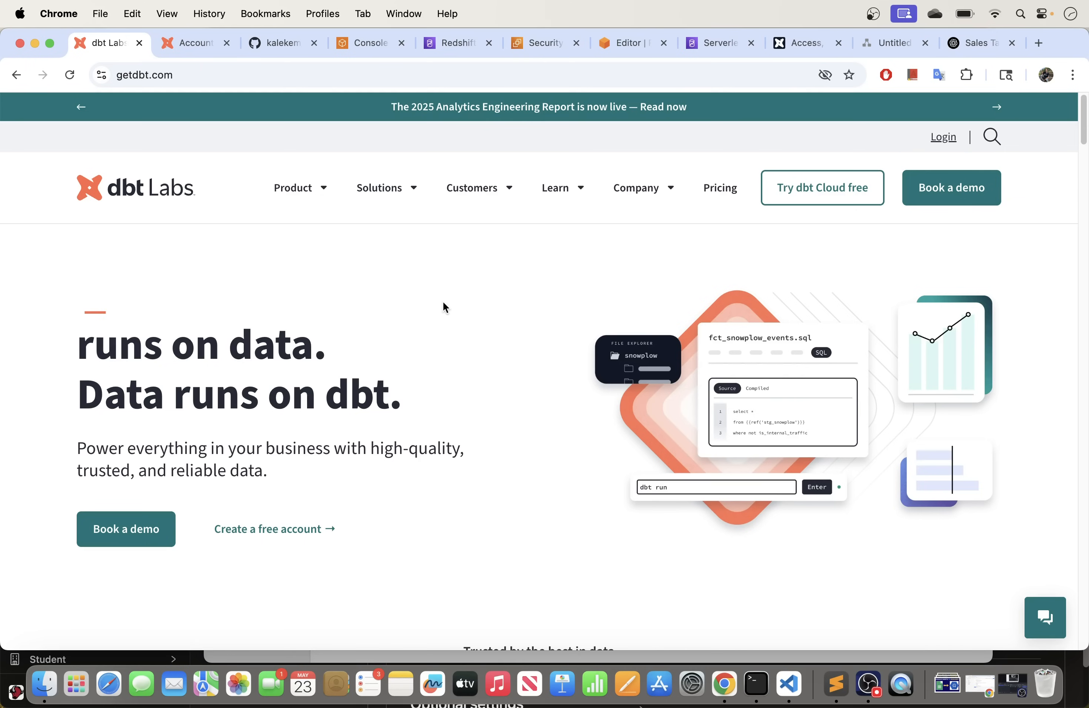
right_click(792, 196)
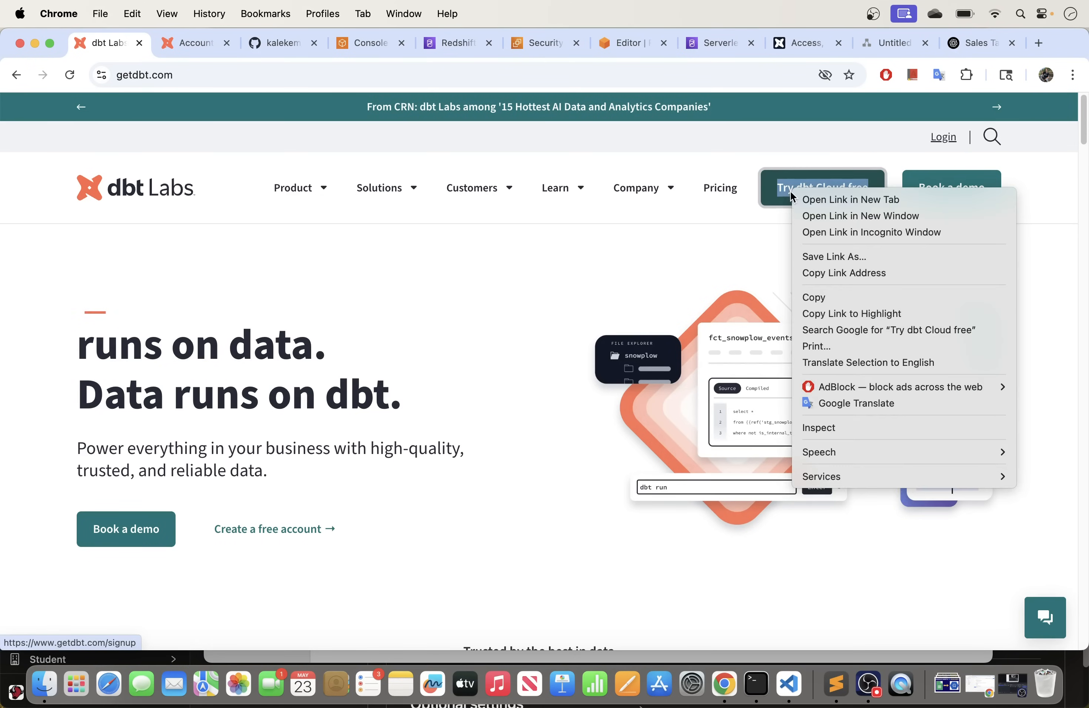
left_click(810, 200)
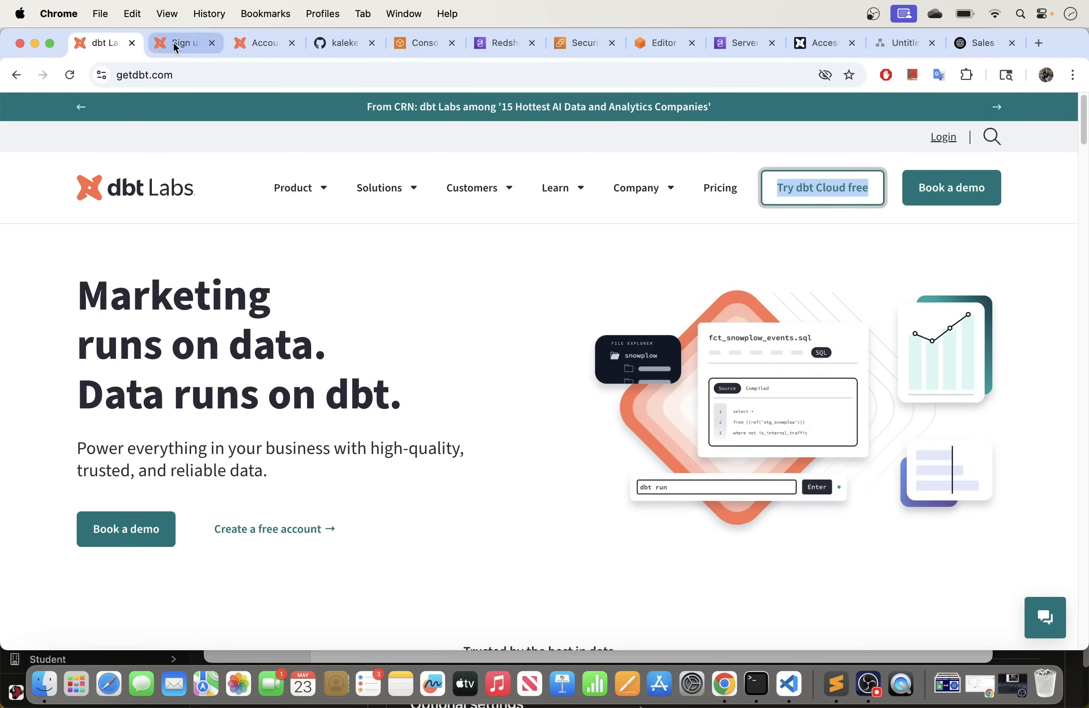
left_click(175, 46)
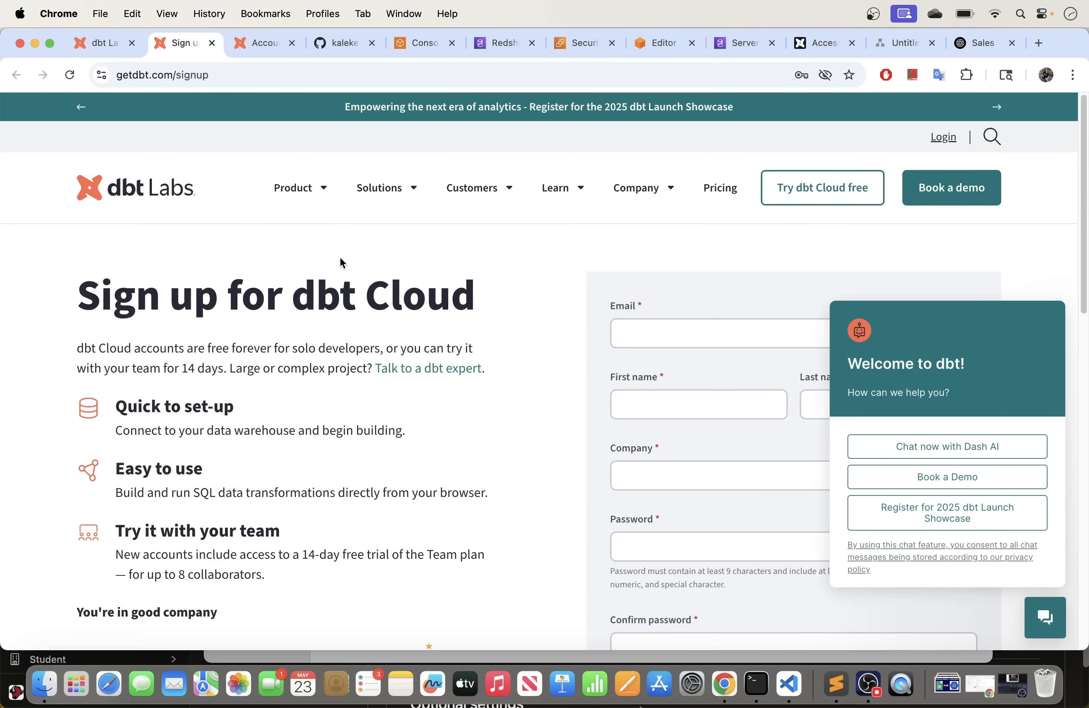
left_click(1055, 289)
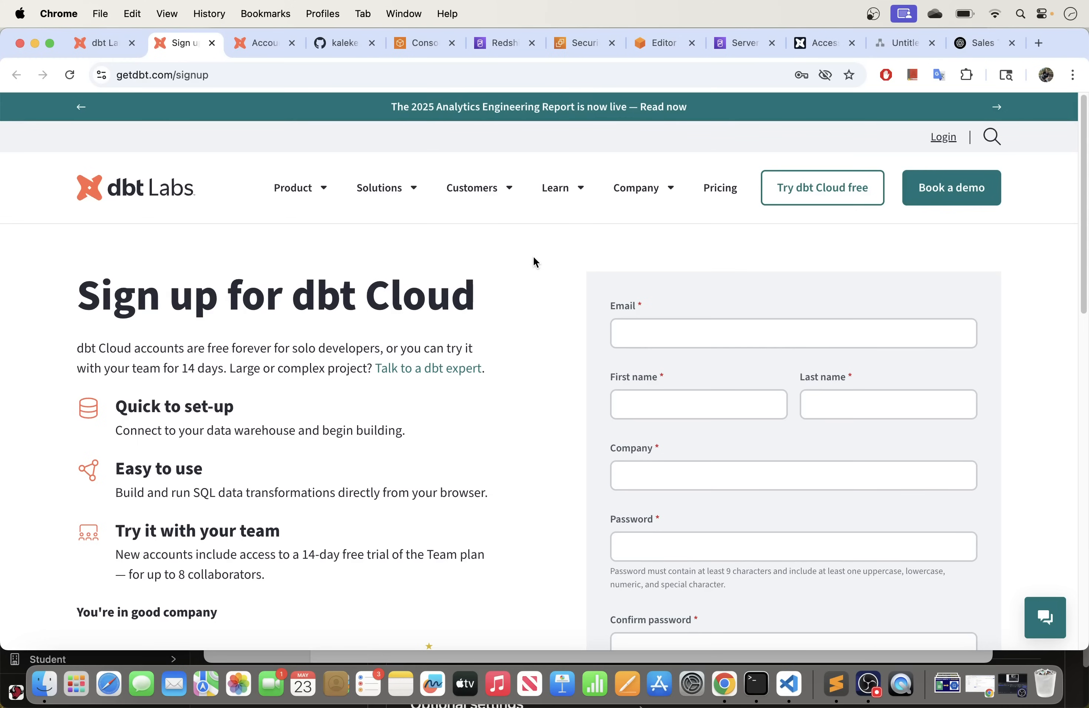
scroll(476, 314, "down", 1)
scroll(478, 318, "down", 4)
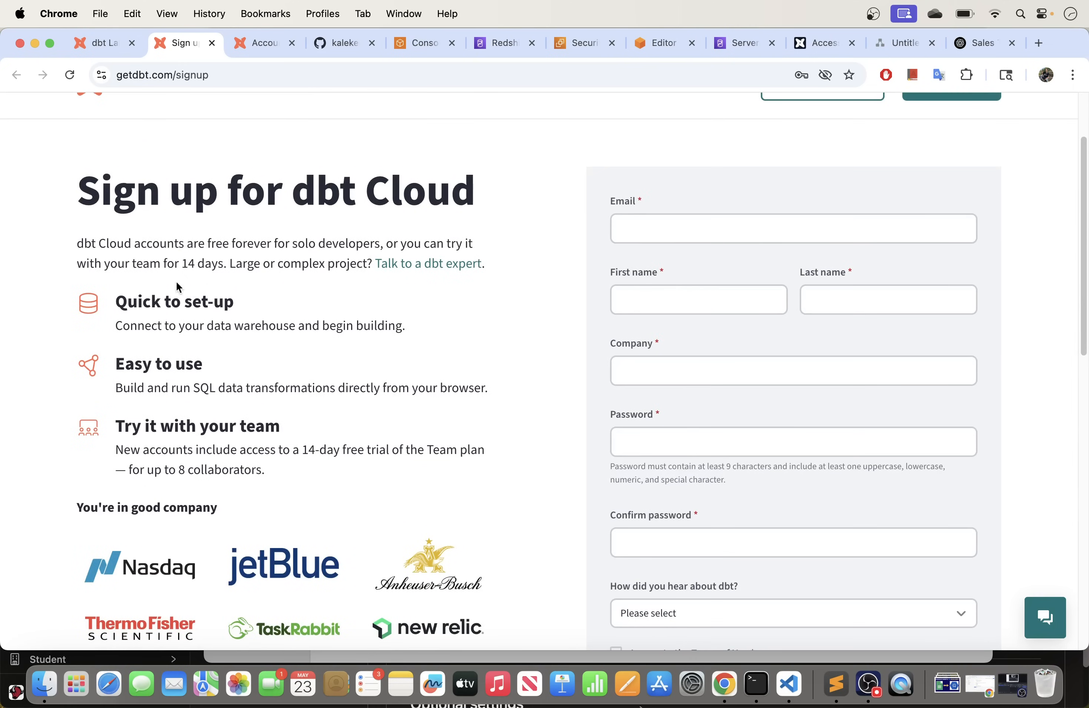
left_click_drag(223, 265, 76, 244)
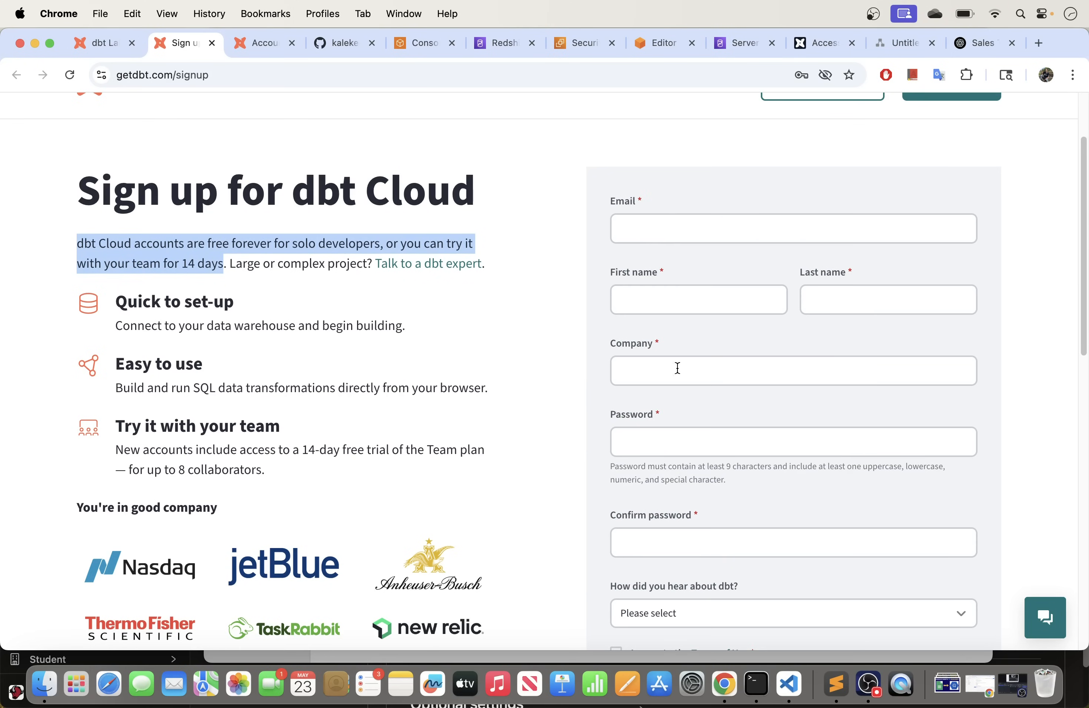
scroll(674, 520, "down", 5)
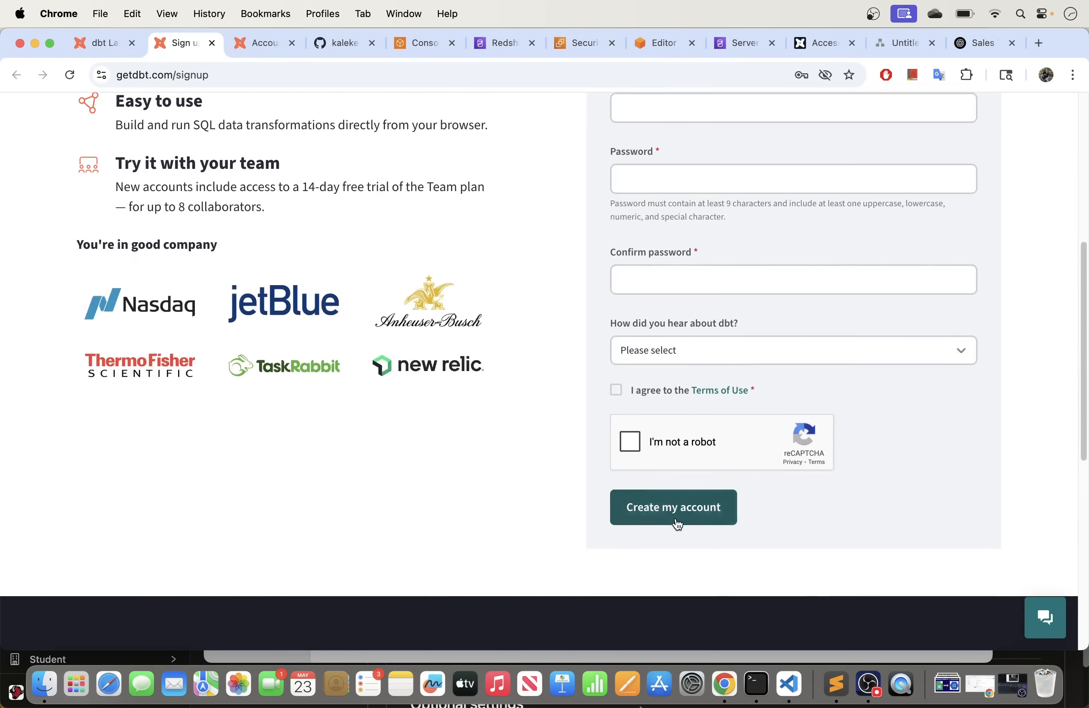
scroll(683, 323, "up", 7)
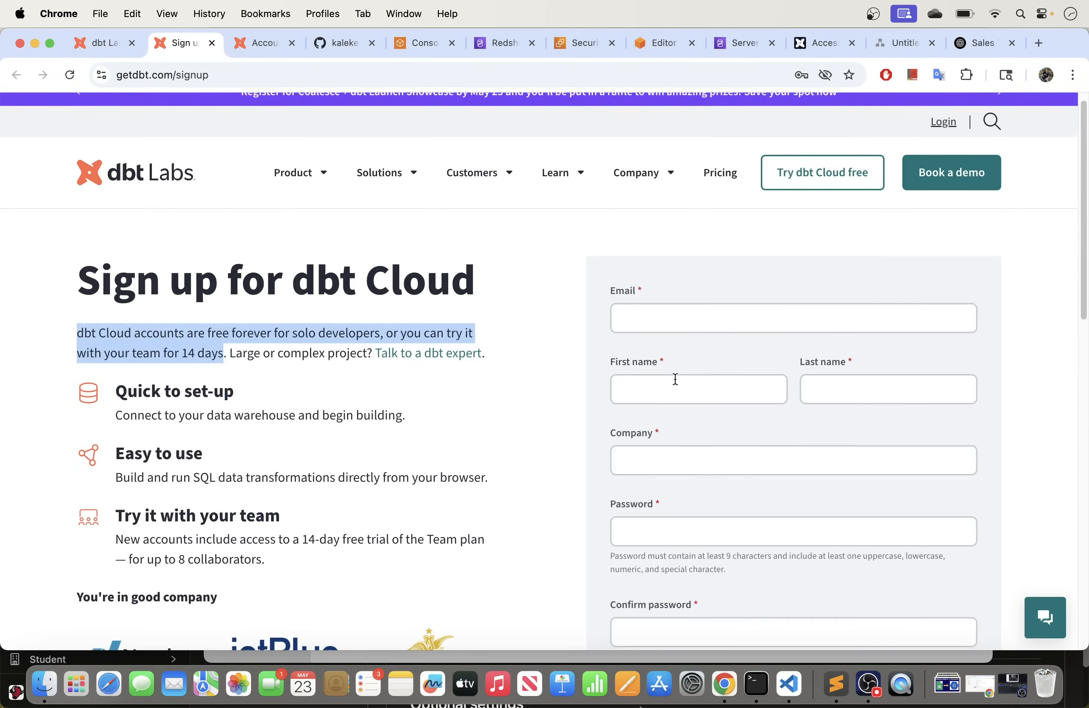
scroll(673, 376, "down", 7)
scroll(673, 126, "up", 1)
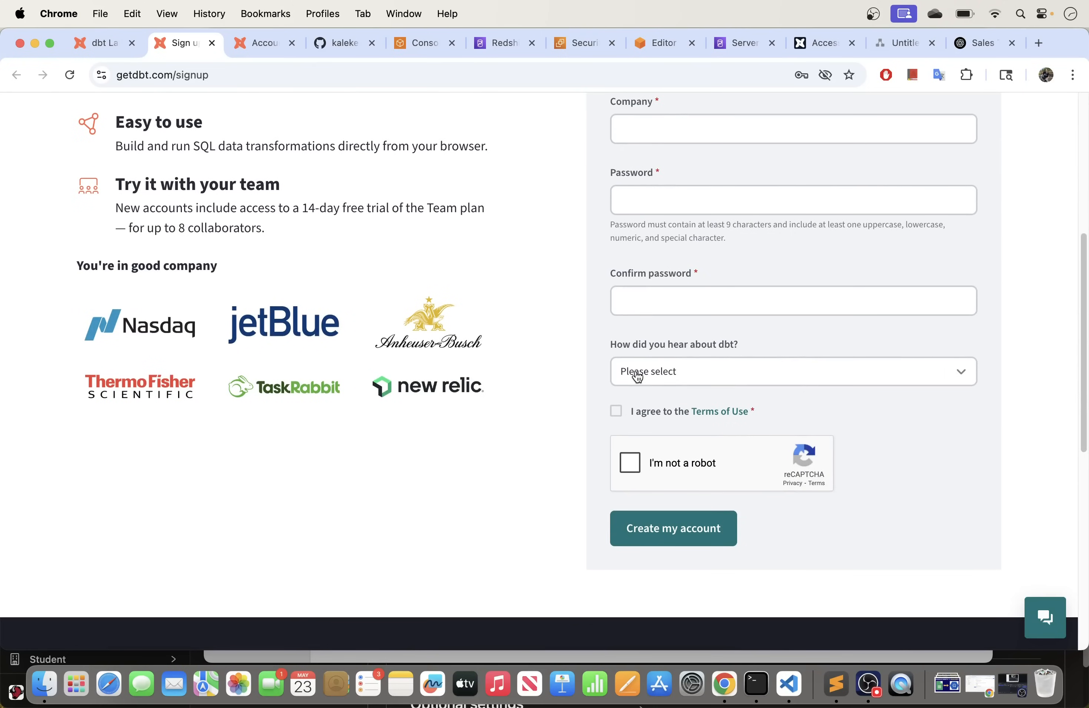
scroll(525, 381, "up", 8)
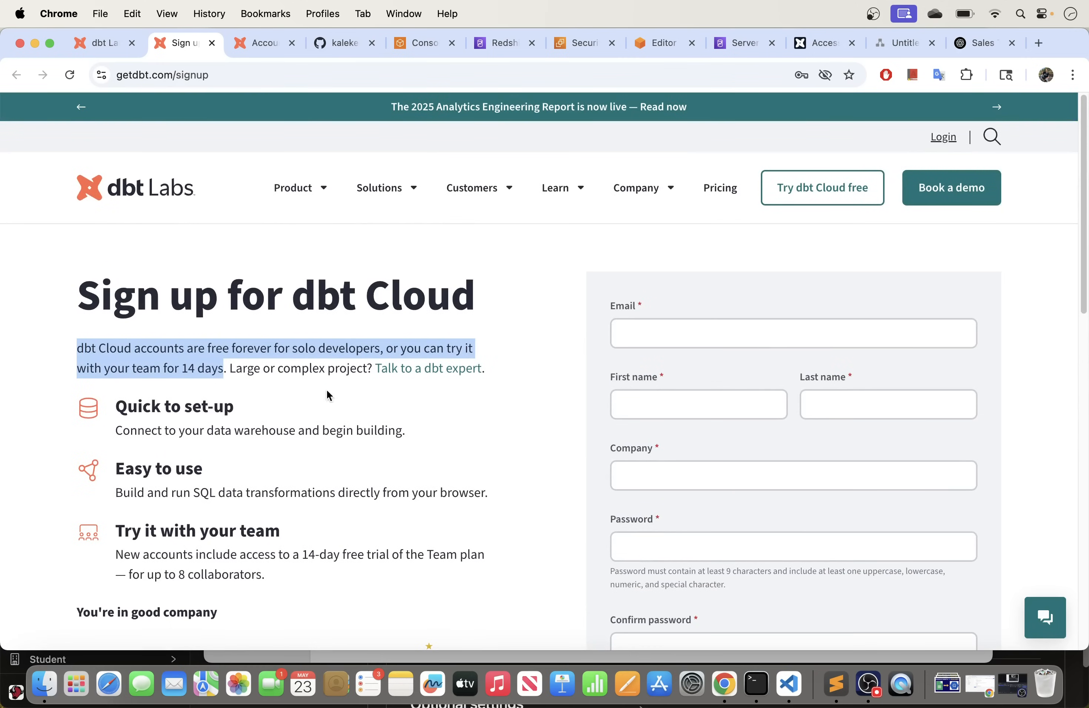
left_click_drag(226, 368, 78, 350)
left_click(224, 369)
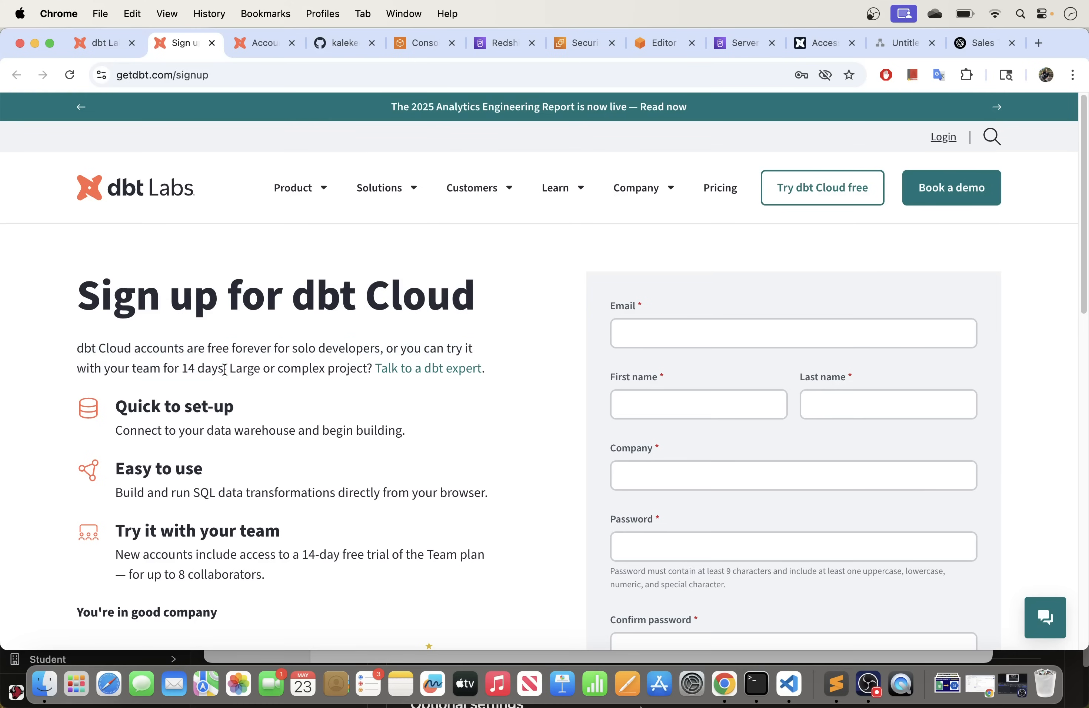
left_click_drag(218, 368, 76, 349)
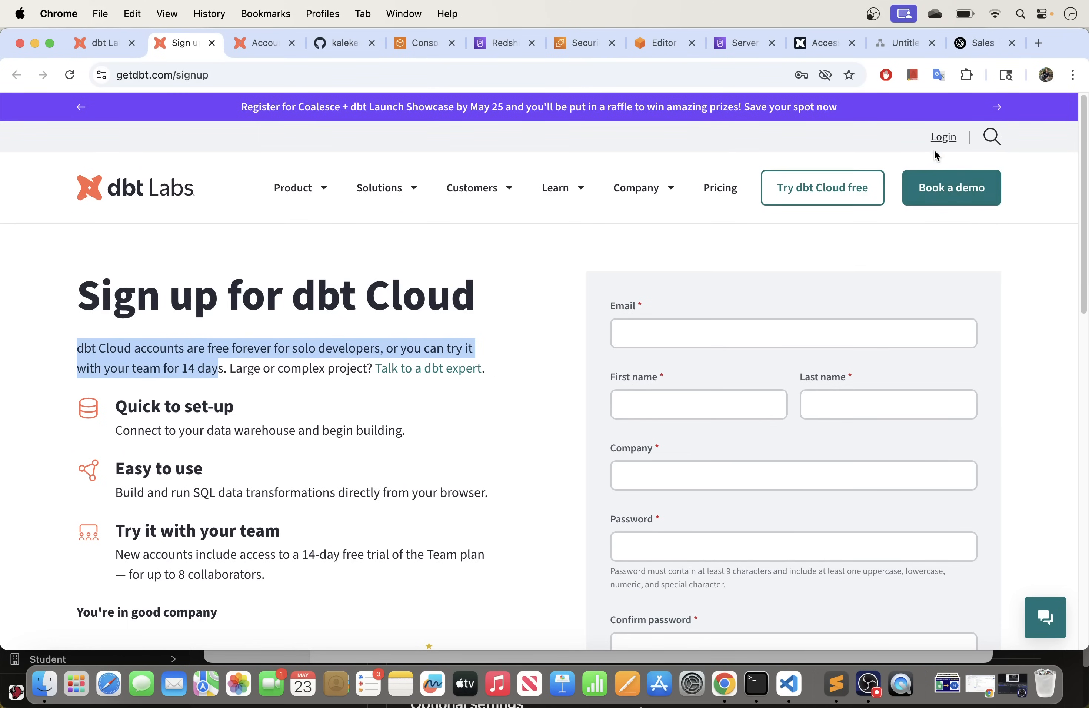
Step: Open the Student account's settings, cycling the theme through System, Light and back to Dark
left_click(262, 43)
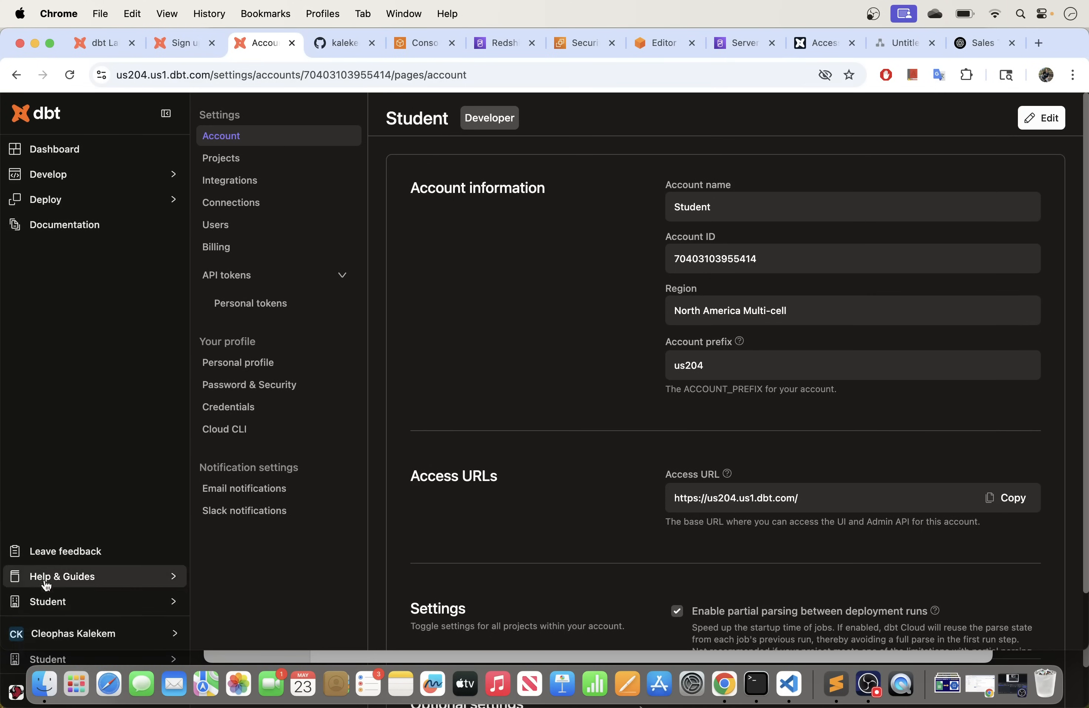
left_click(133, 644)
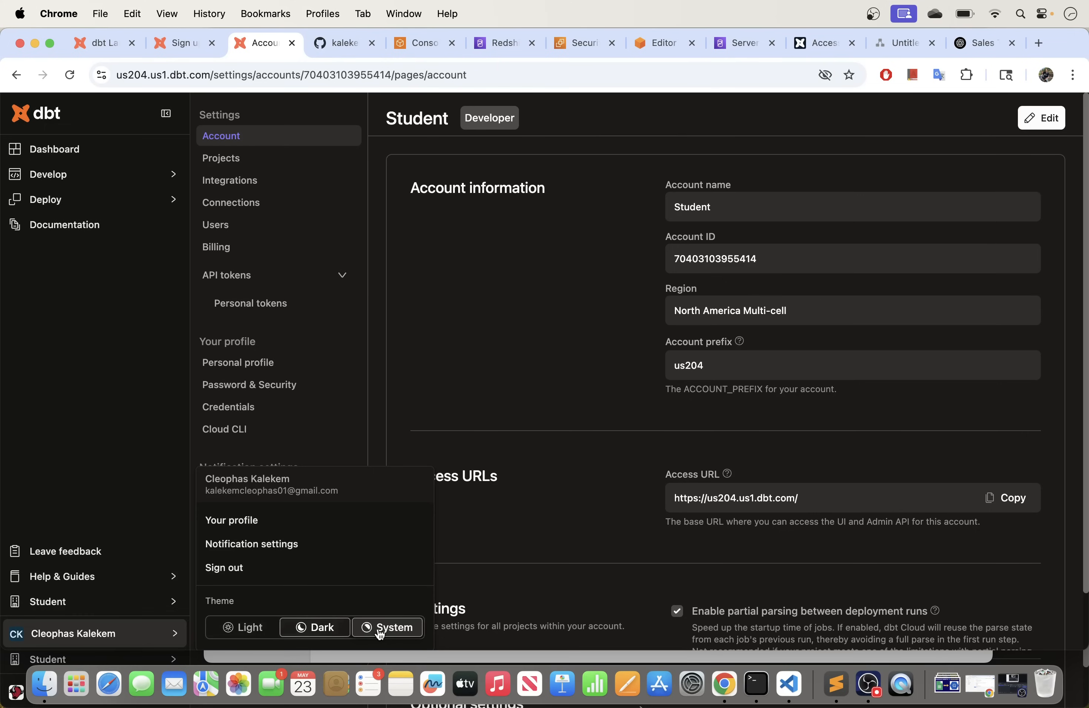
left_click(386, 628)
left_click(334, 634)
left_click(244, 628)
left_click(323, 629)
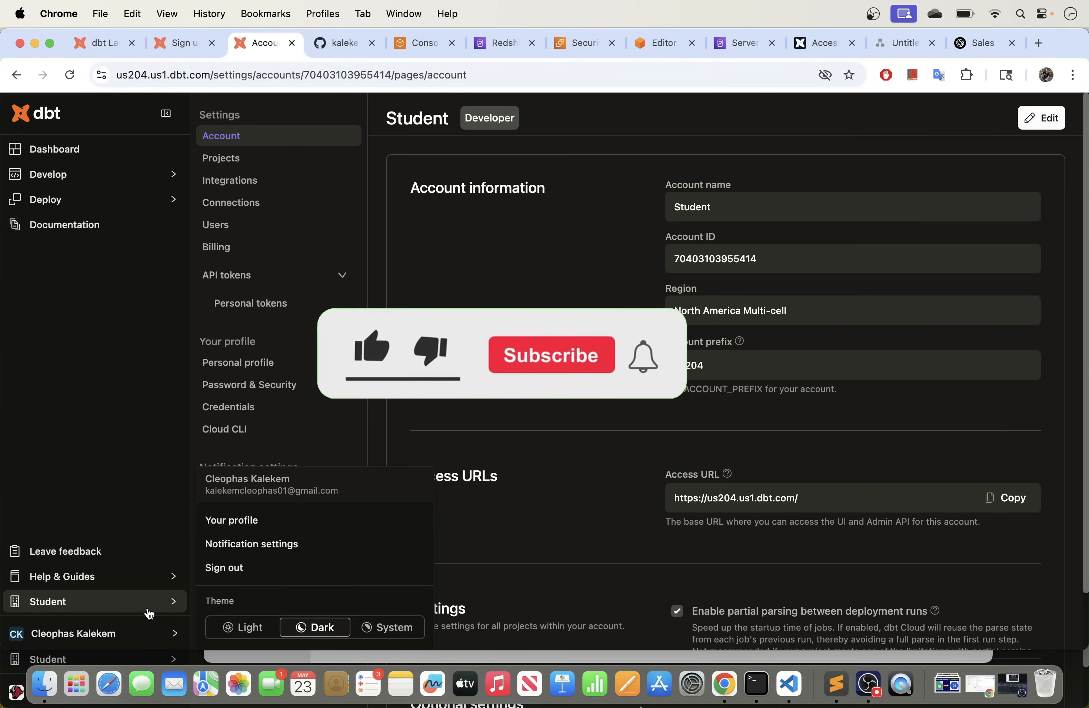
mouse_move(150, 609)
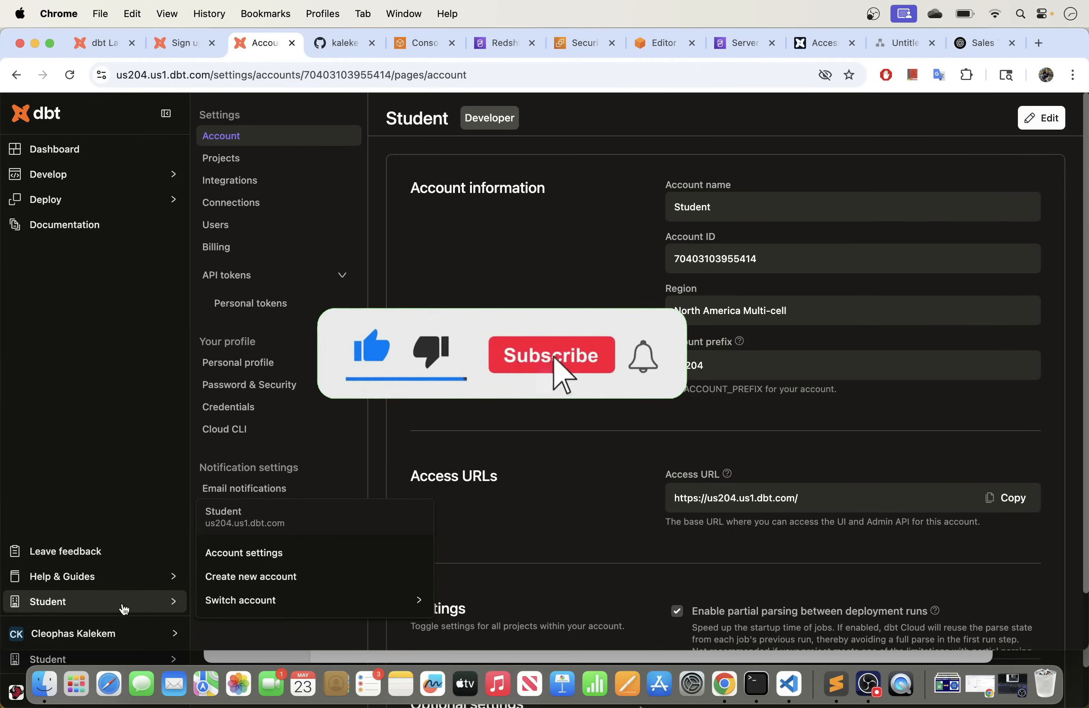
left_click(244, 554)
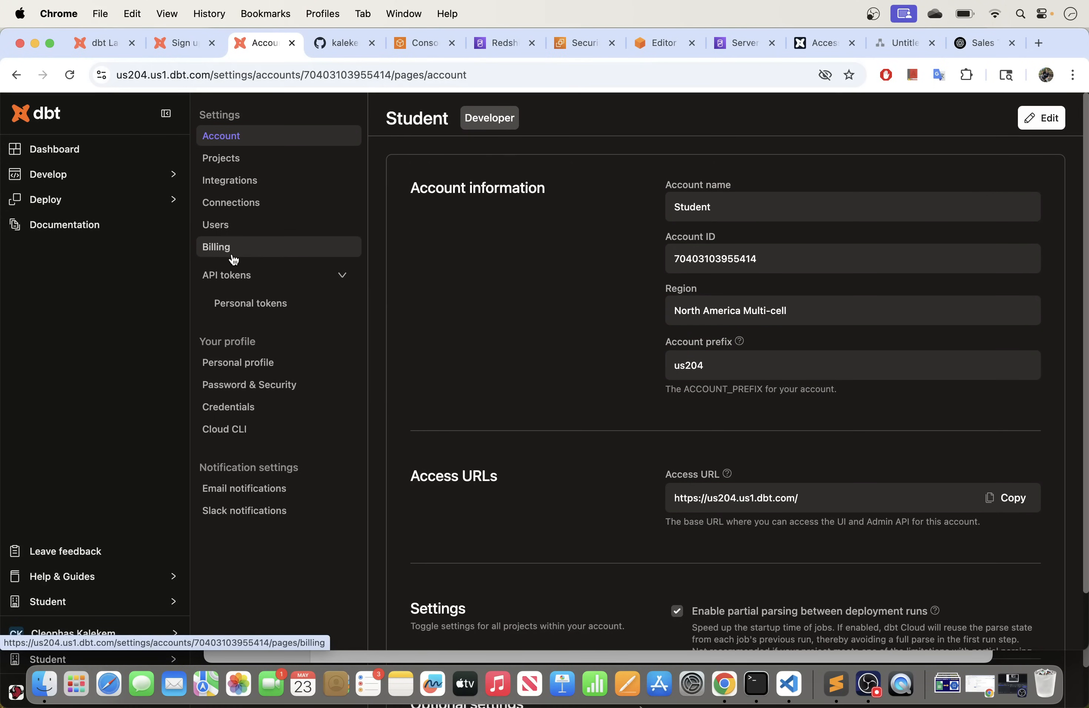
Step: Open Billing's Upgrade plan page and highlight the Developer plan's Free price and name
left_click(237, 253)
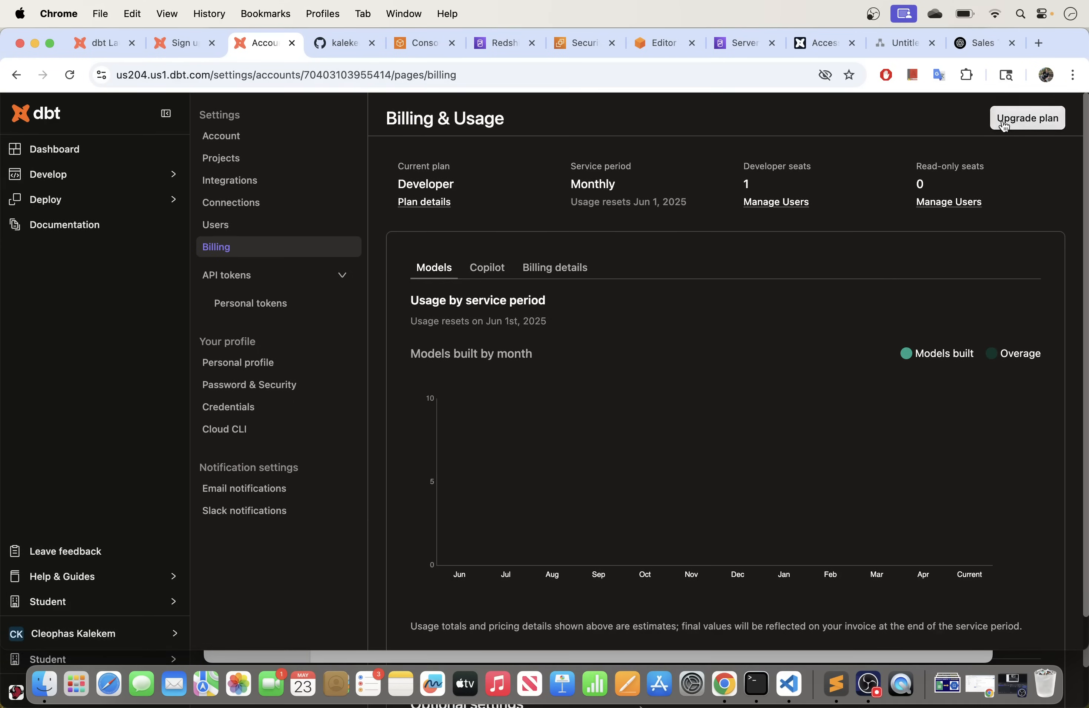
left_click(1002, 122)
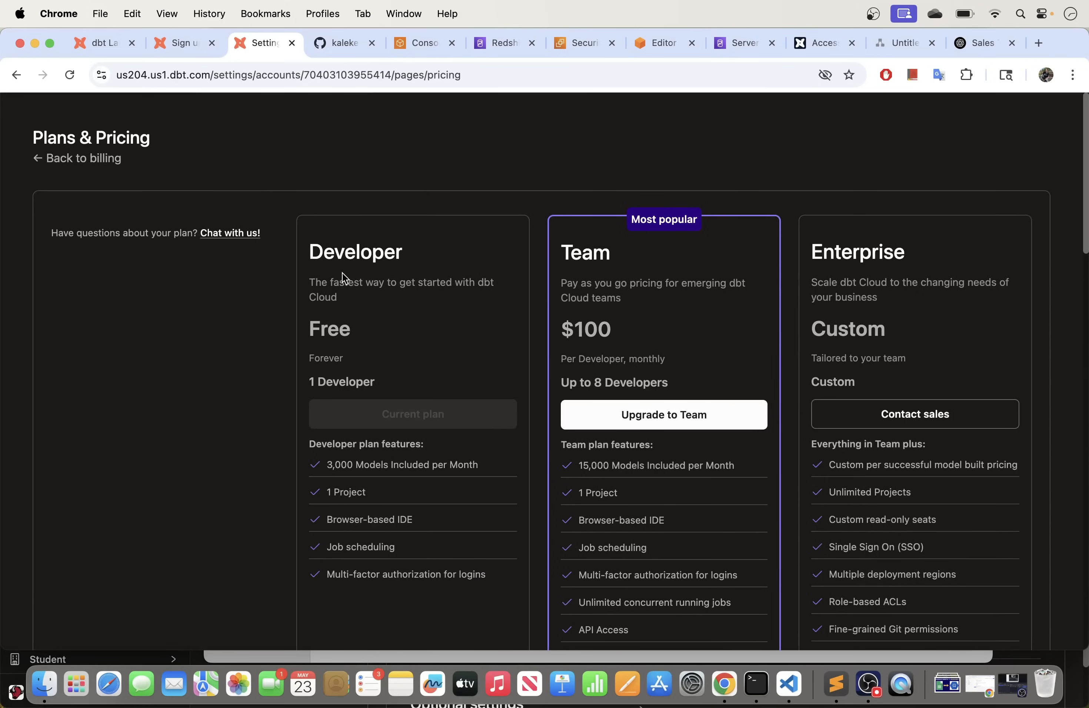
scroll(333, 258, "down", 1)
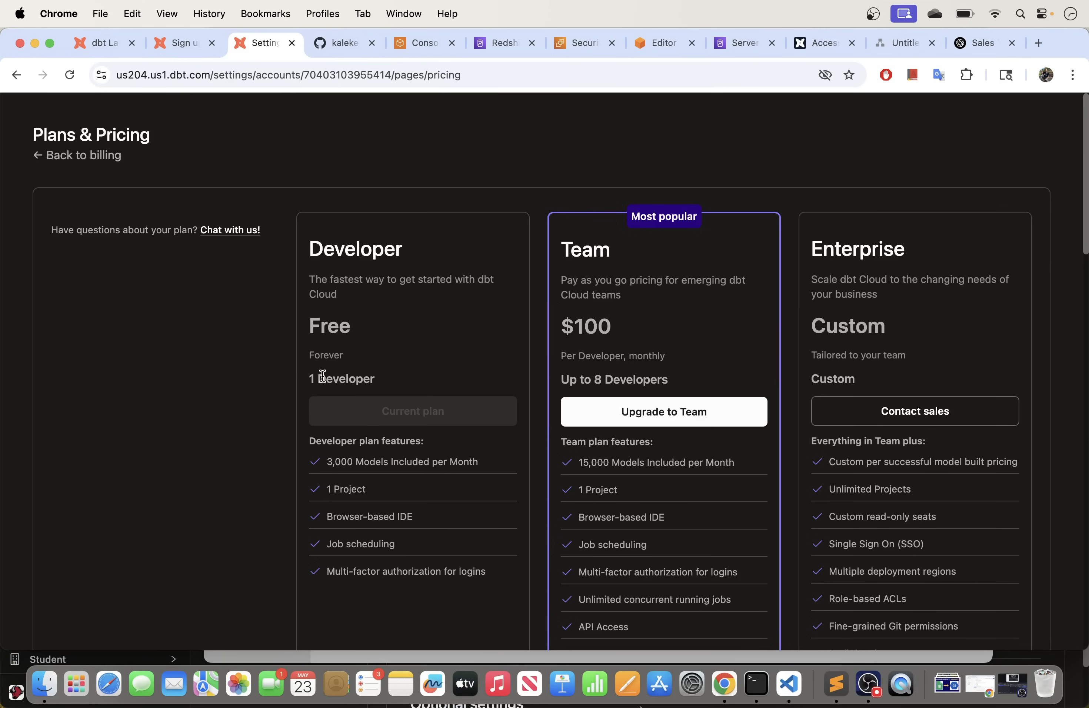
scroll(339, 405, "down", 2)
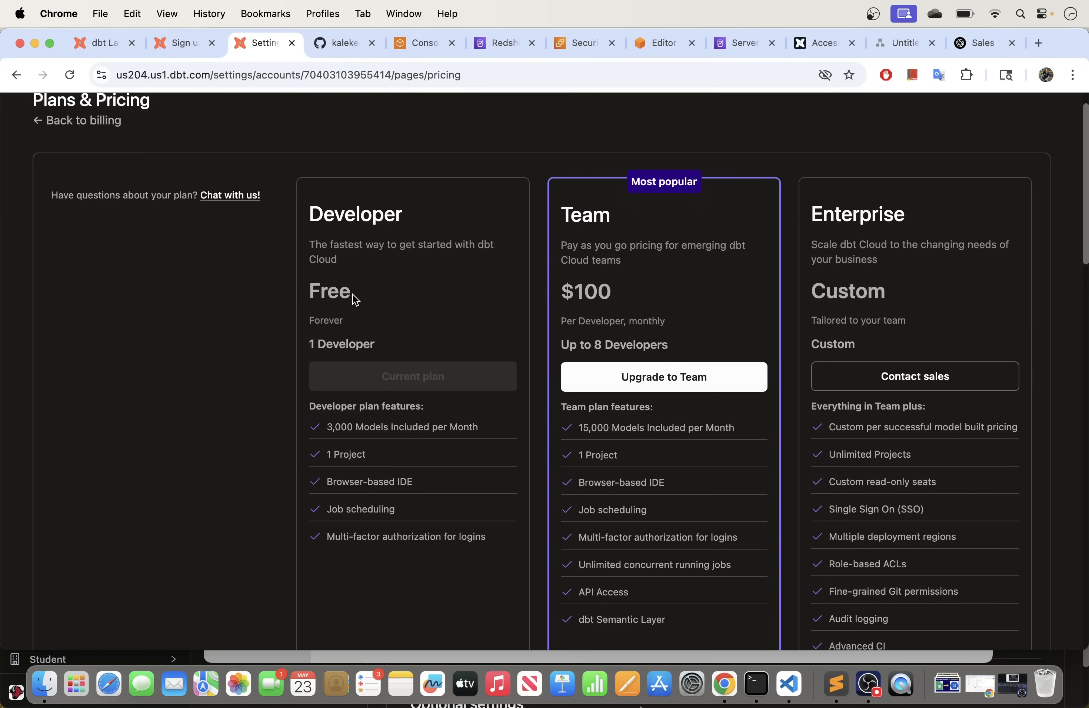
left_click_drag(348, 290, 309, 263)
left_click(357, 230)
left_click_drag(396, 214, 309, 215)
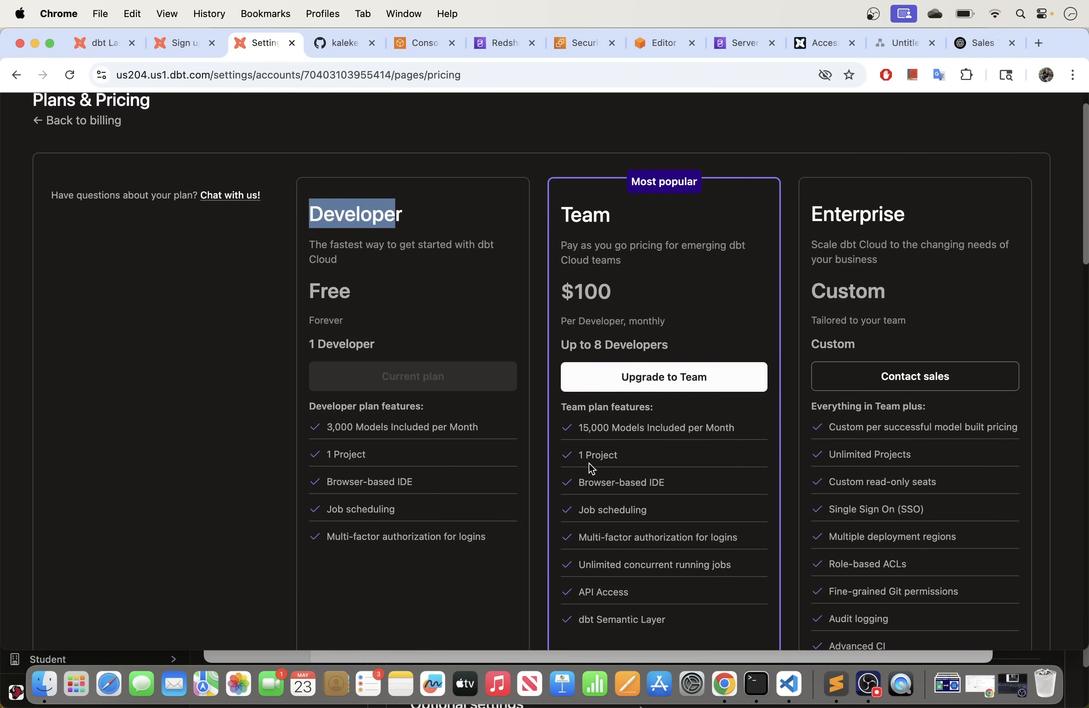
Step: Highlight the Team plan's 8-developer limit and $100 price, and the Enterprise plan name
scroll(627, 453, "down", 5)
scroll(629, 451, "up", 4)
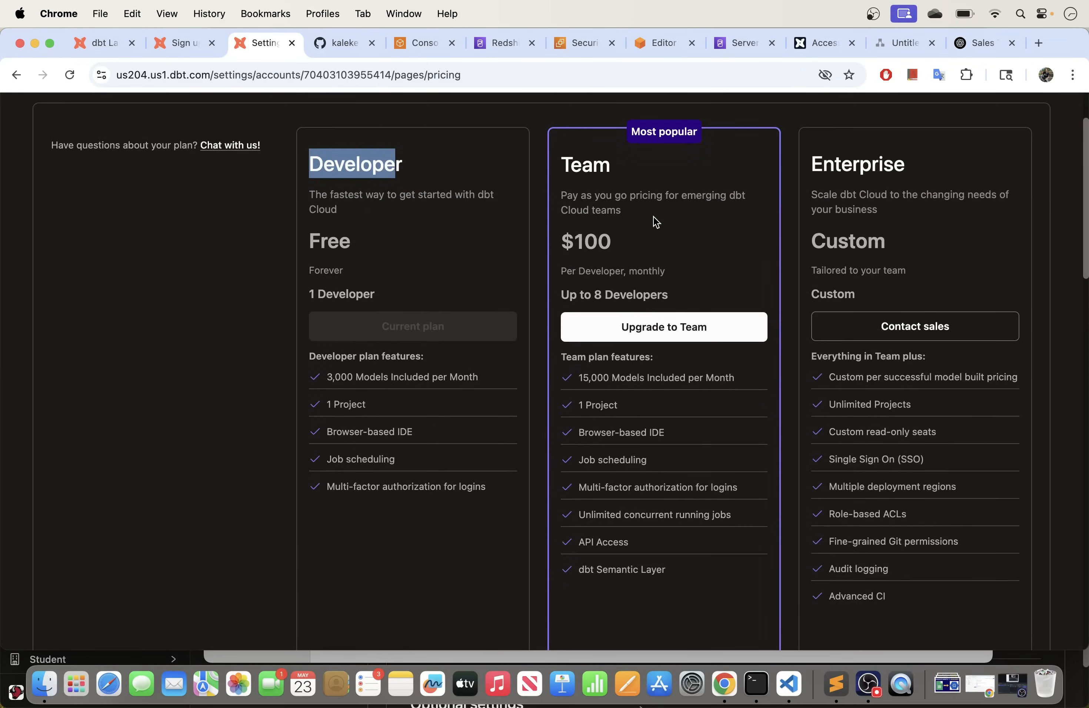
left_click_drag(674, 300, 566, 291)
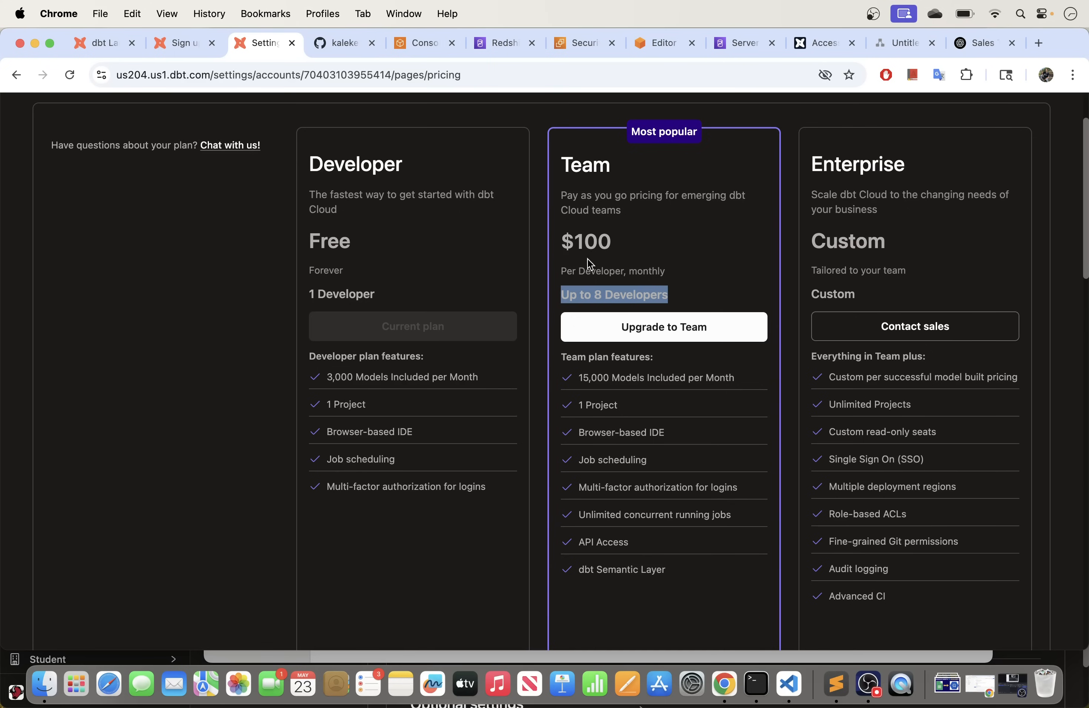
left_click_drag(621, 244, 567, 243)
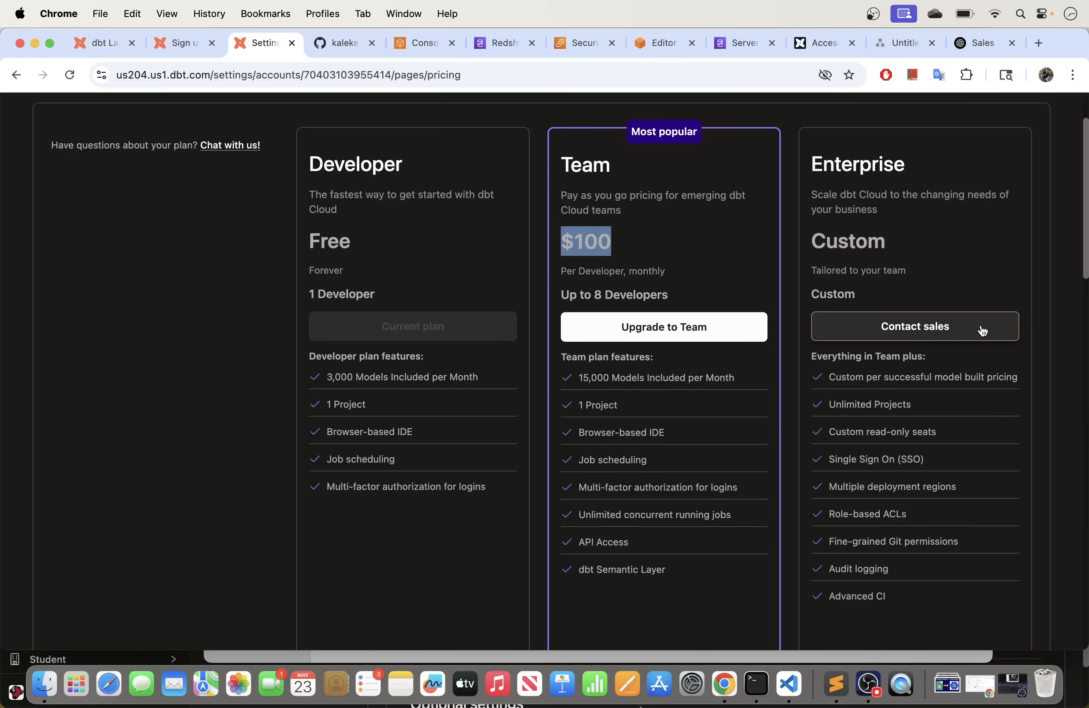
scroll(896, 278, "down", 2)
scroll(897, 277, "up", 5)
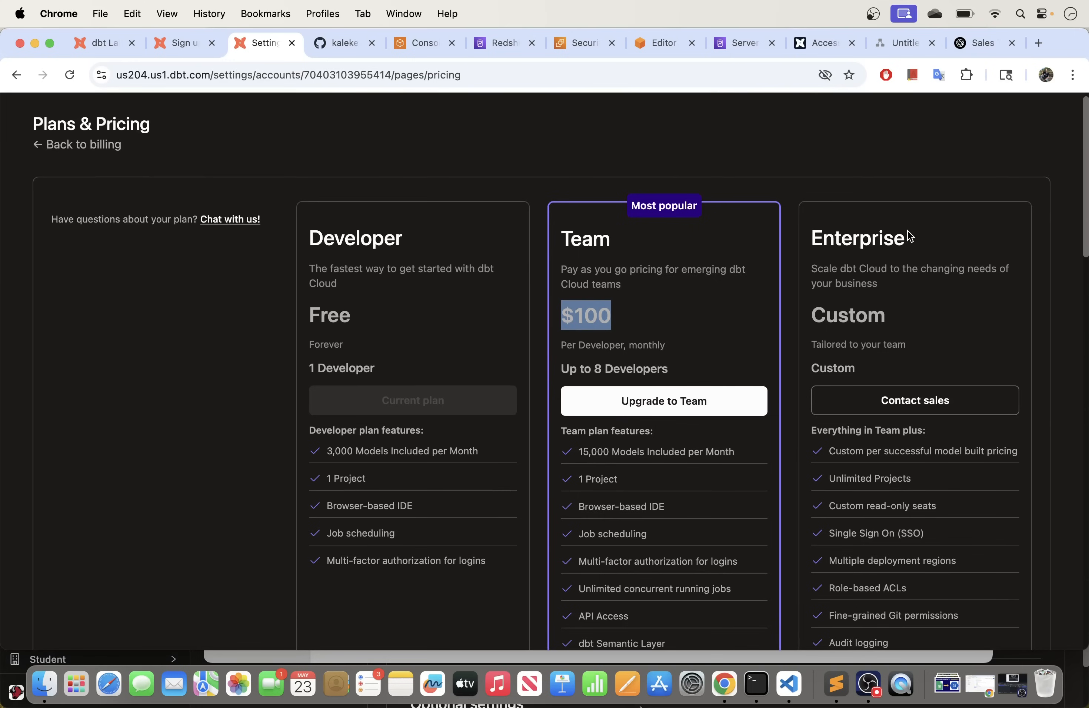
left_click_drag(916, 240, 824, 232)
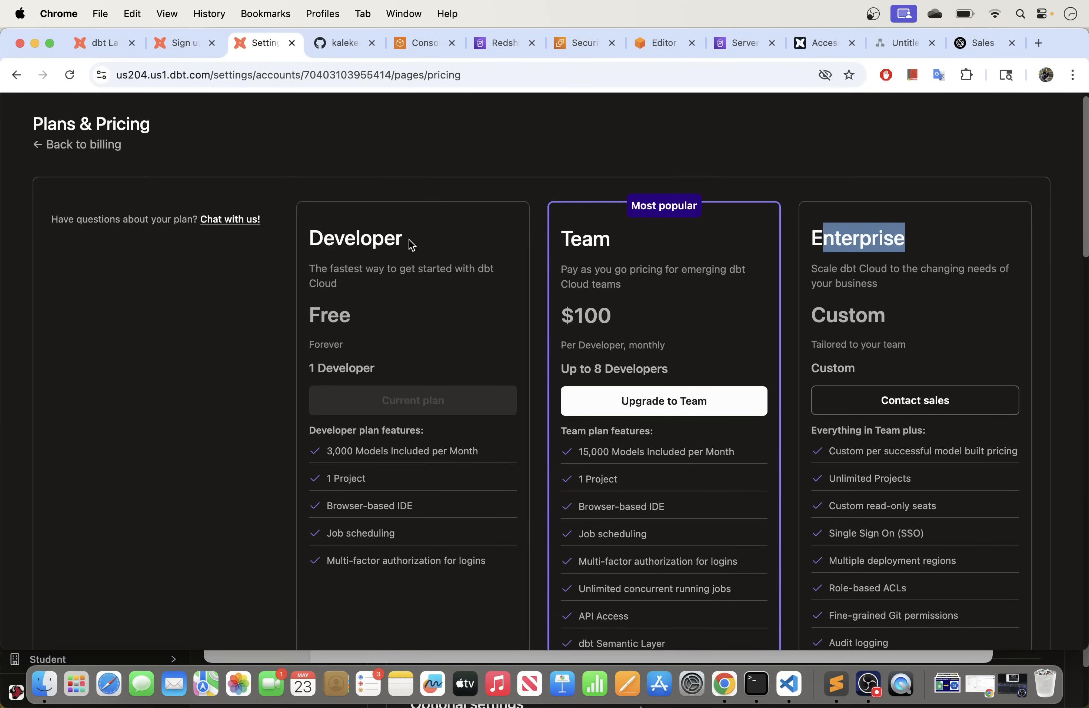
left_click_drag(407, 238, 297, 235)
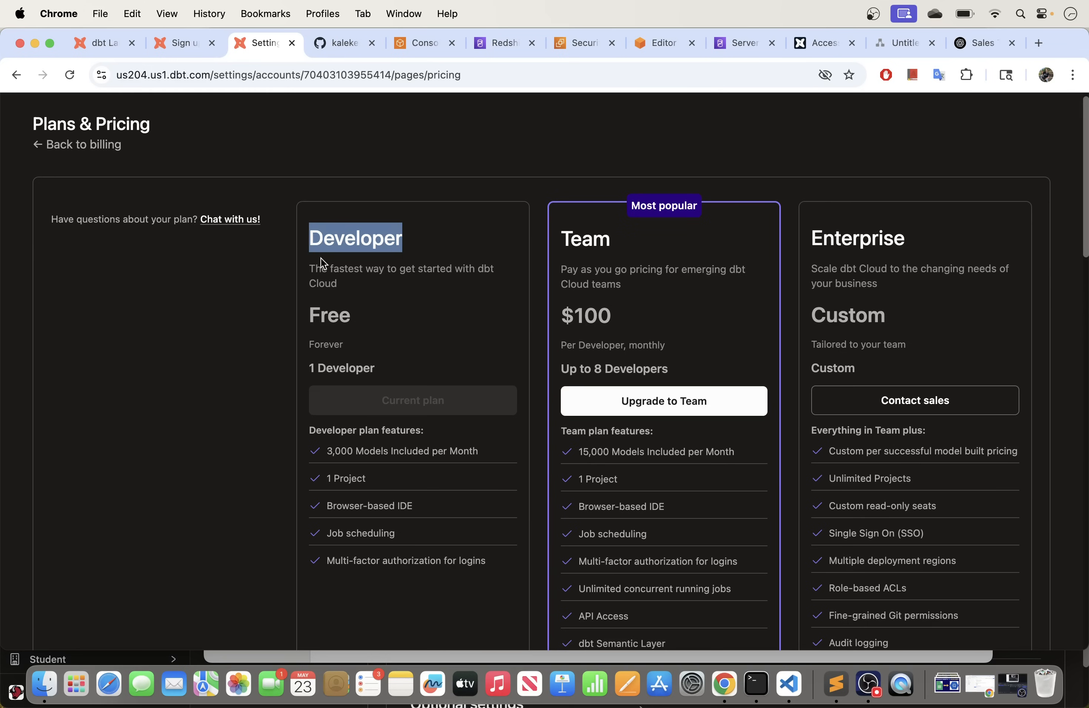
left_click(33, 146)
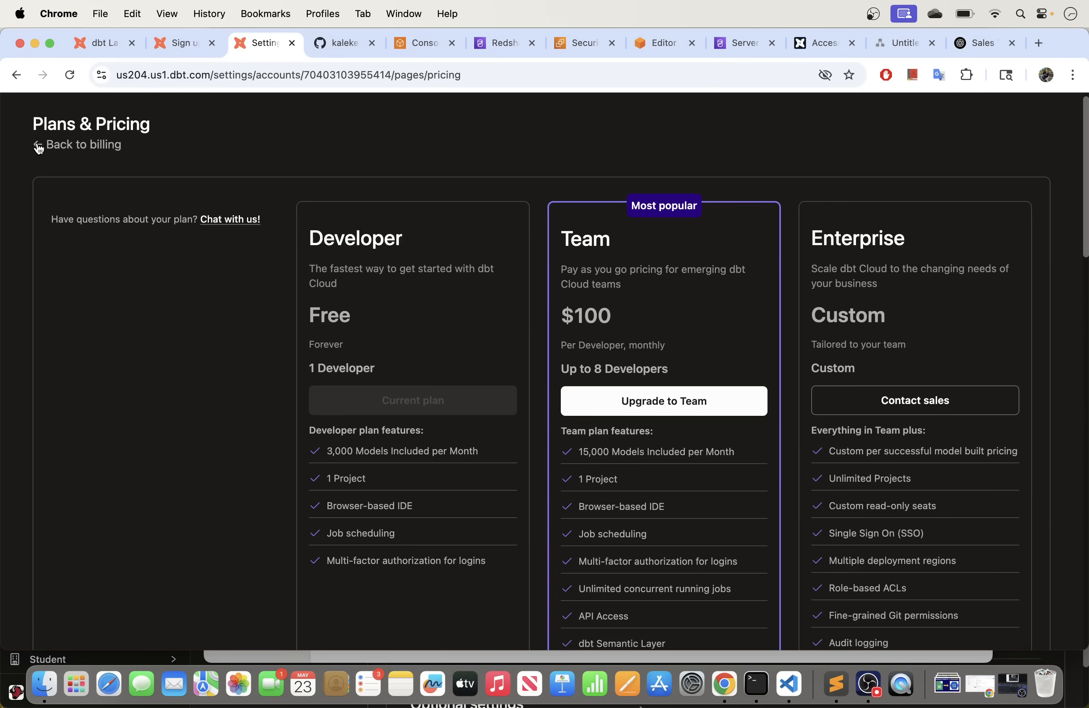
Step: Return to billing, then go to Your profile from the user menu
left_click(38, 146)
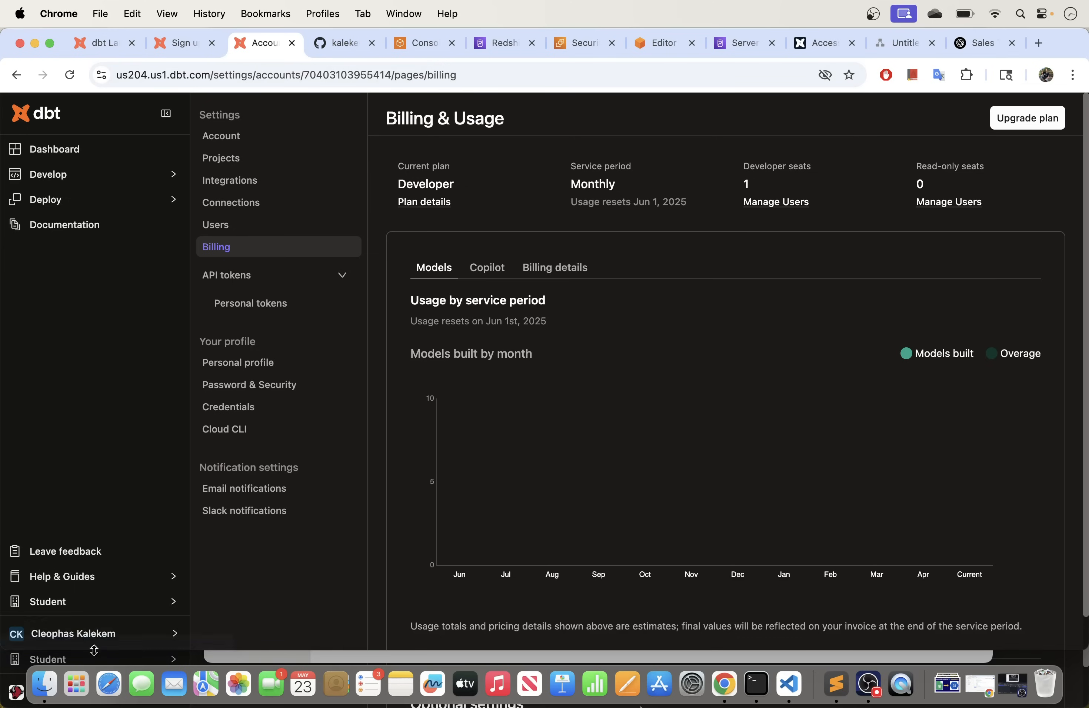
left_click(145, 637)
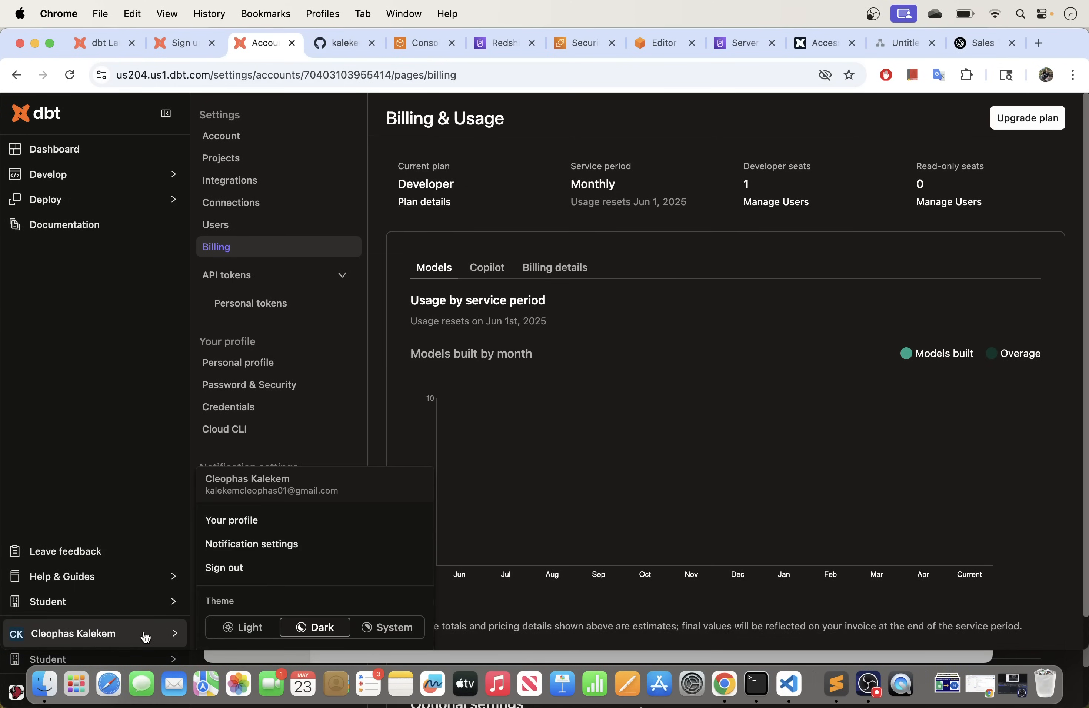
left_click(257, 526)
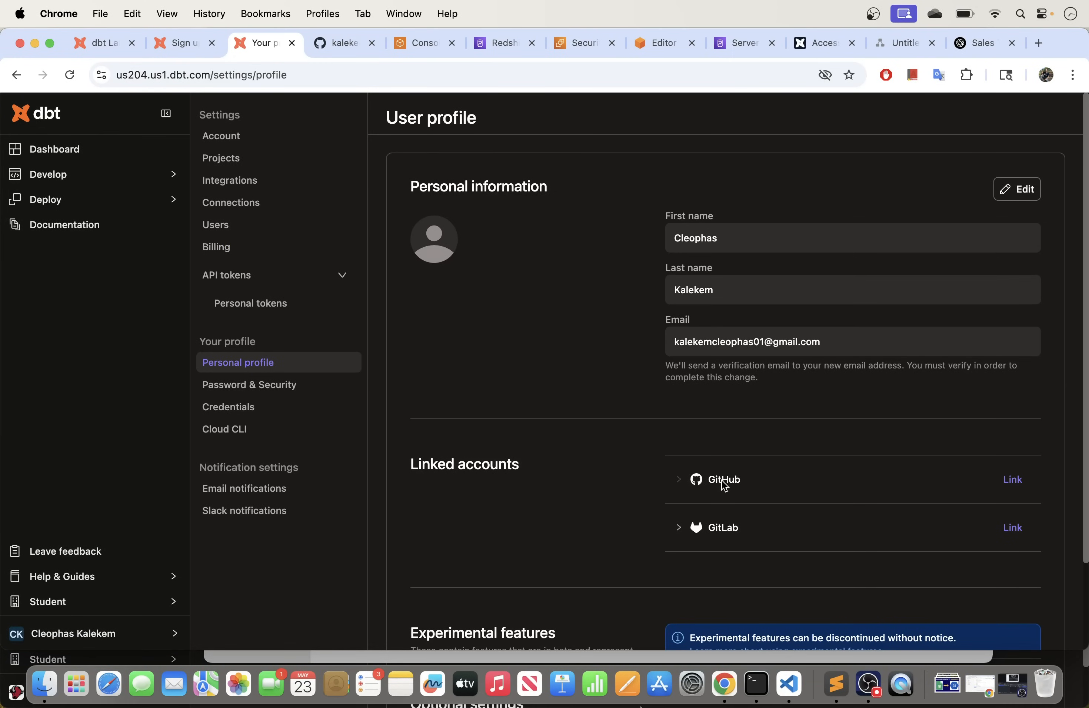
Step: Link GitHub to the profile and go to the dbt Cloud integration's configuration on GitHub
left_click(1013, 482)
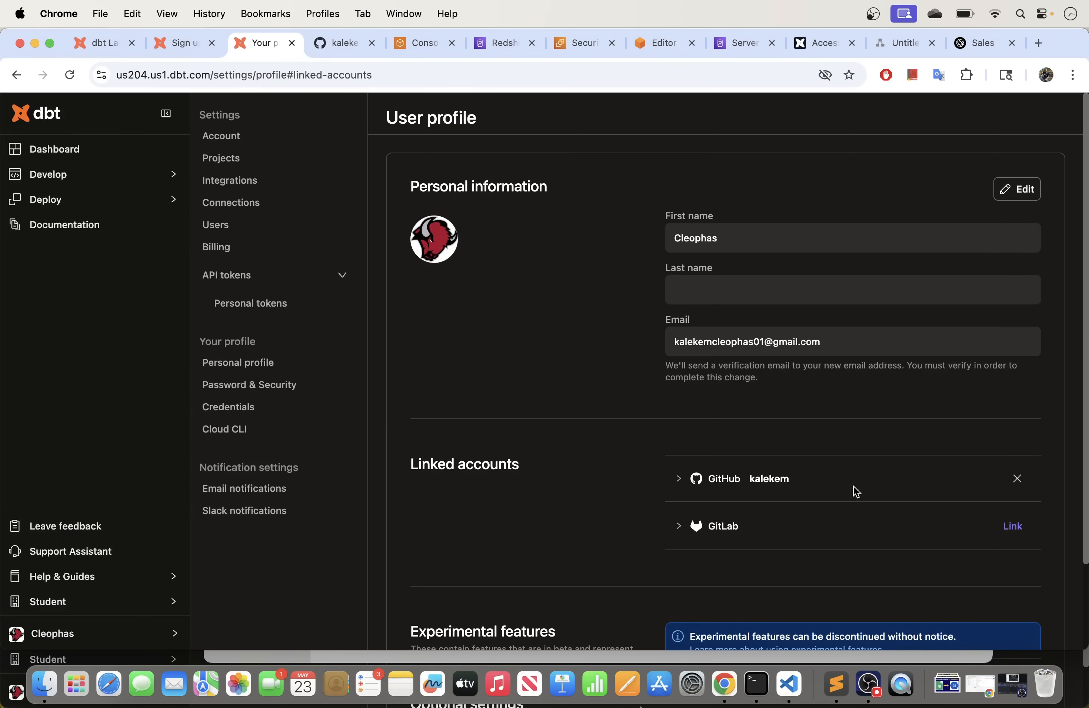
left_click(680, 479)
scroll(710, 504, "down", 1)
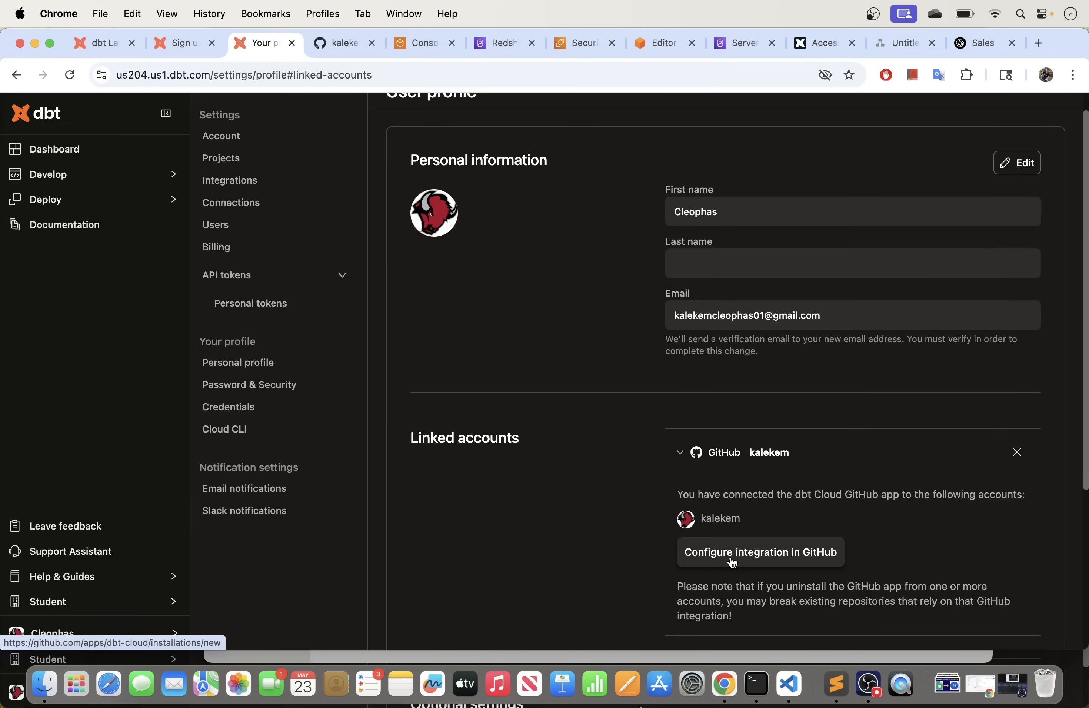
left_click(736, 561)
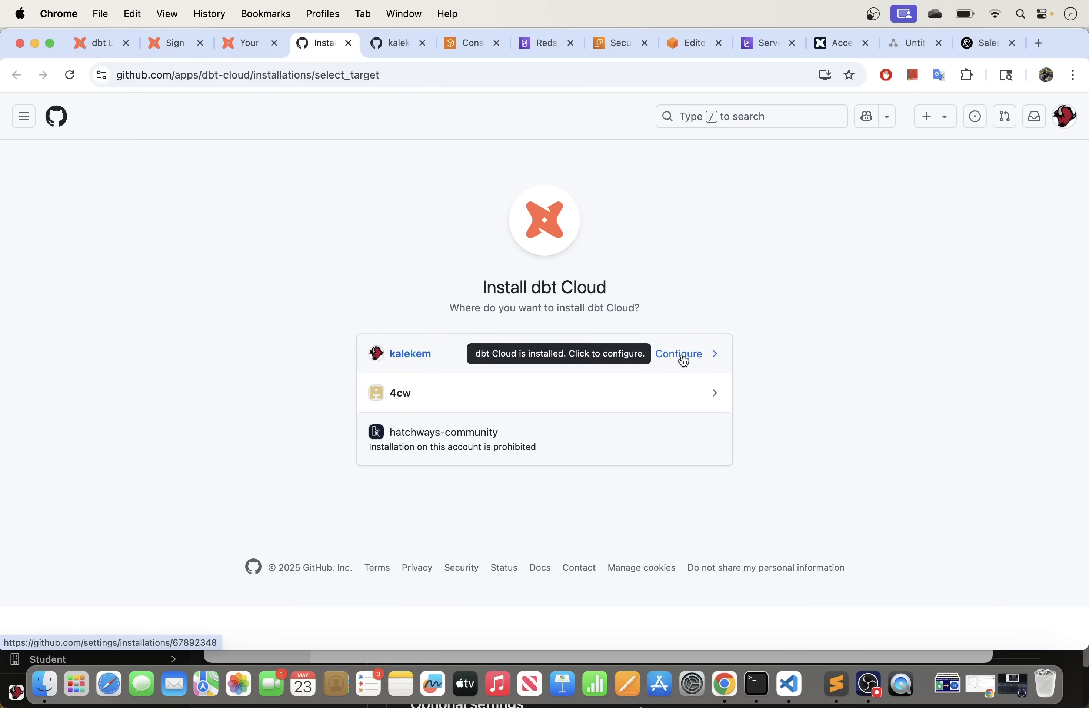
Step: Limit the personal dbt Cloud installation to dbt_cloud_redshift and dbt_cloud_snowflake repositories and save
left_click(684, 356)
scroll(503, 394, "down", 3)
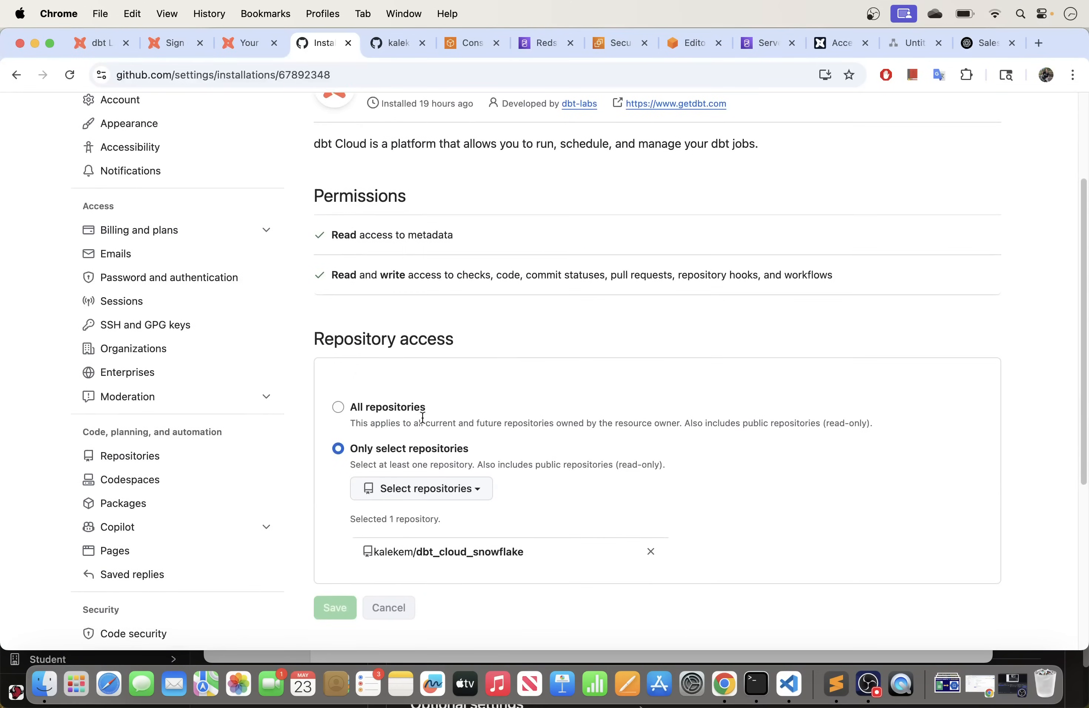
scroll(423, 434, "up", 1)
scroll(423, 435, "down", 5)
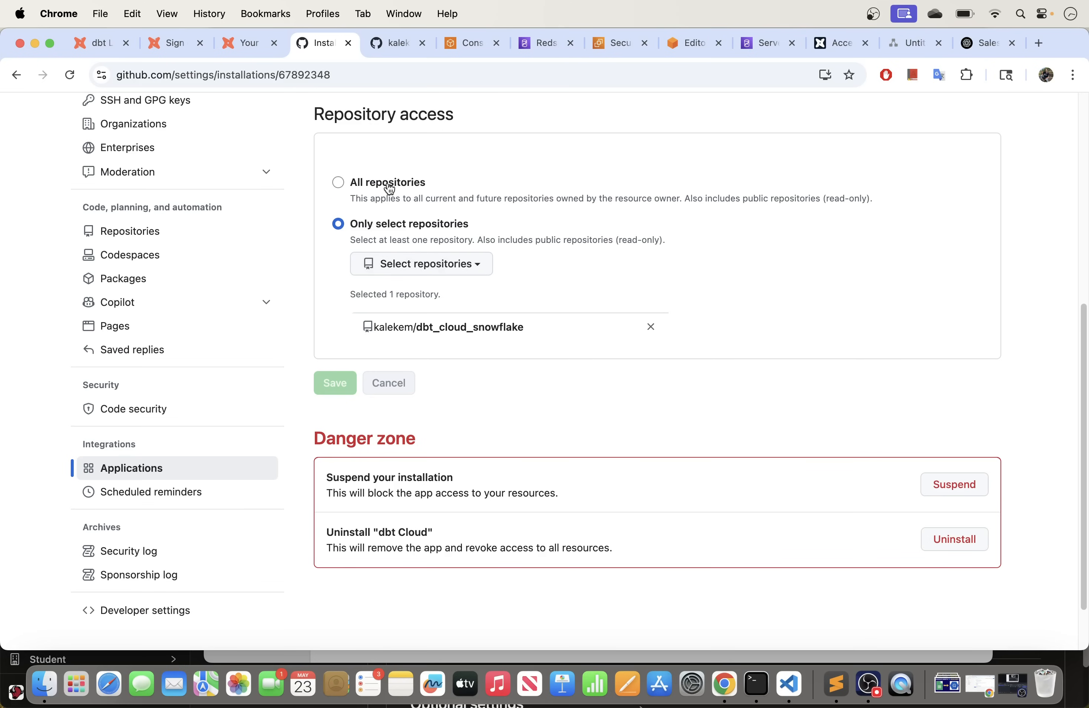
left_click(416, 266)
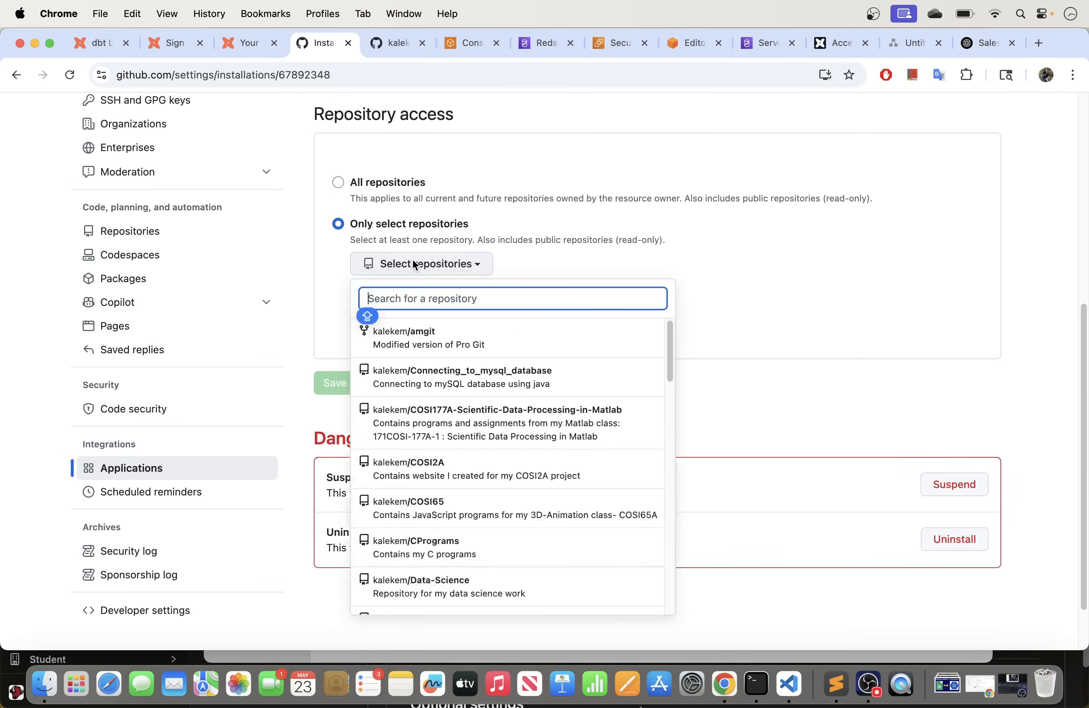
type("DB")
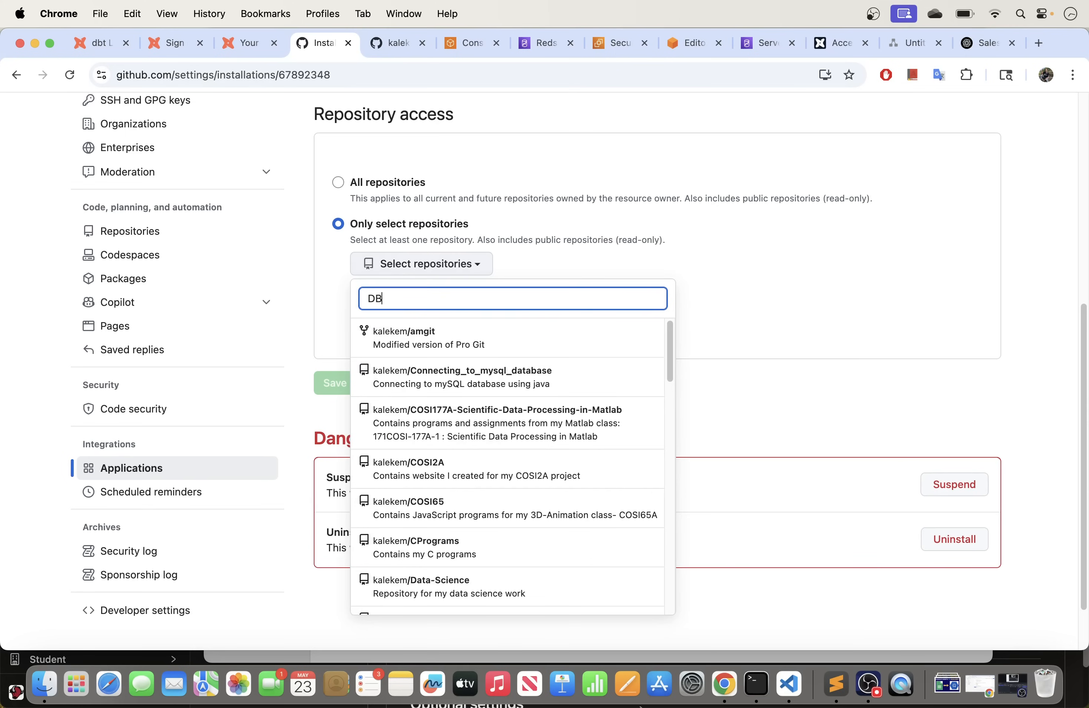
type("T")
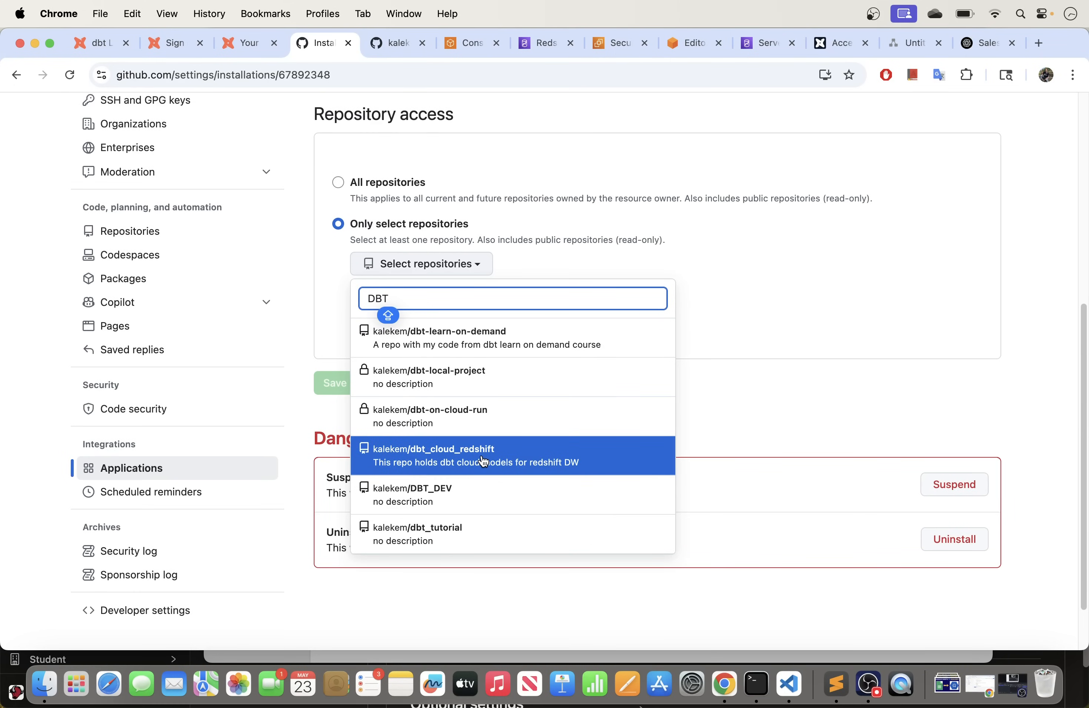
left_click(483, 462)
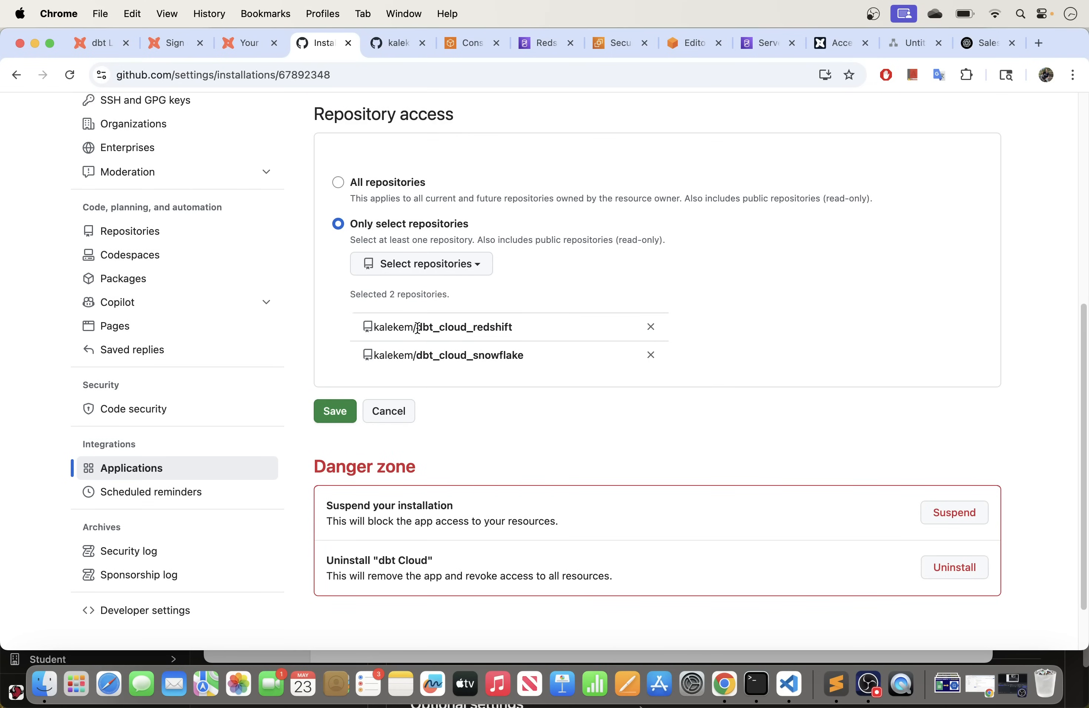
left_click(334, 415)
scroll(460, 394, "down", 10)
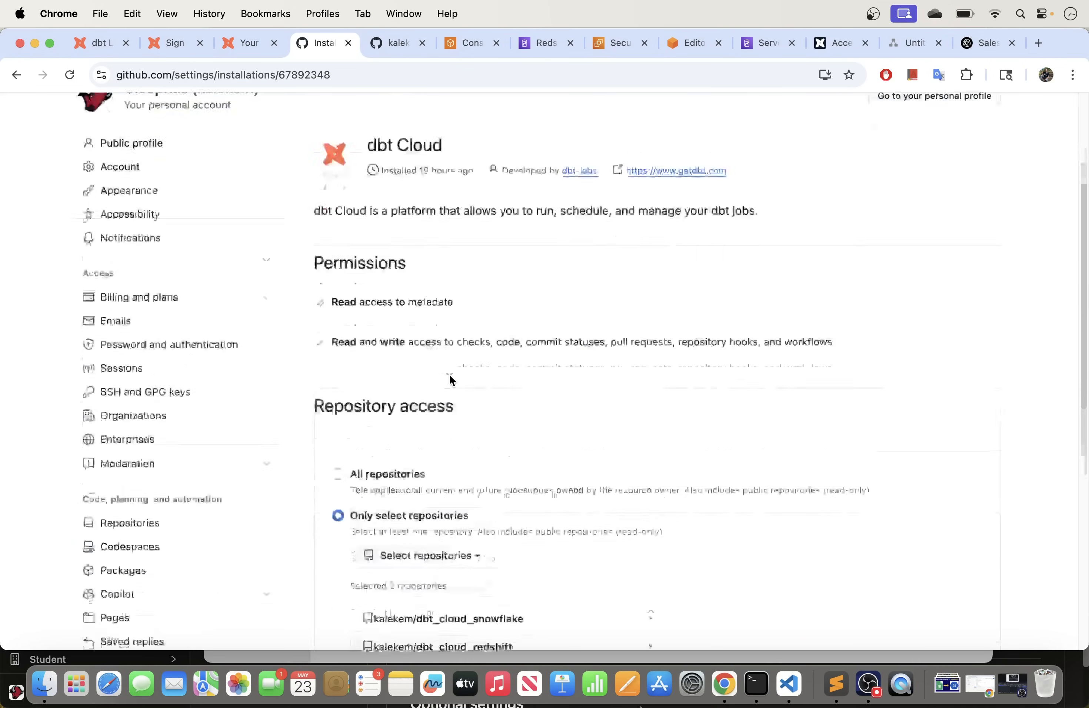
scroll(450, 373, "up", 10)
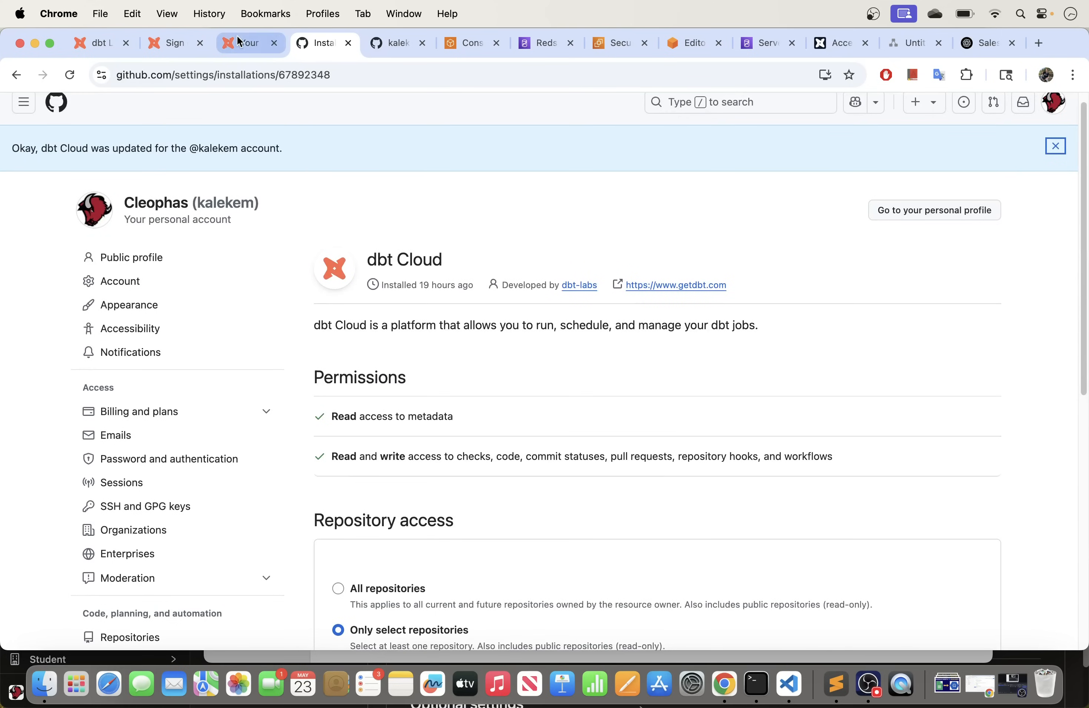
Step: Back in dbt Cloud, view the profile's Linked accounts showing GitHub connected
left_click(248, 43)
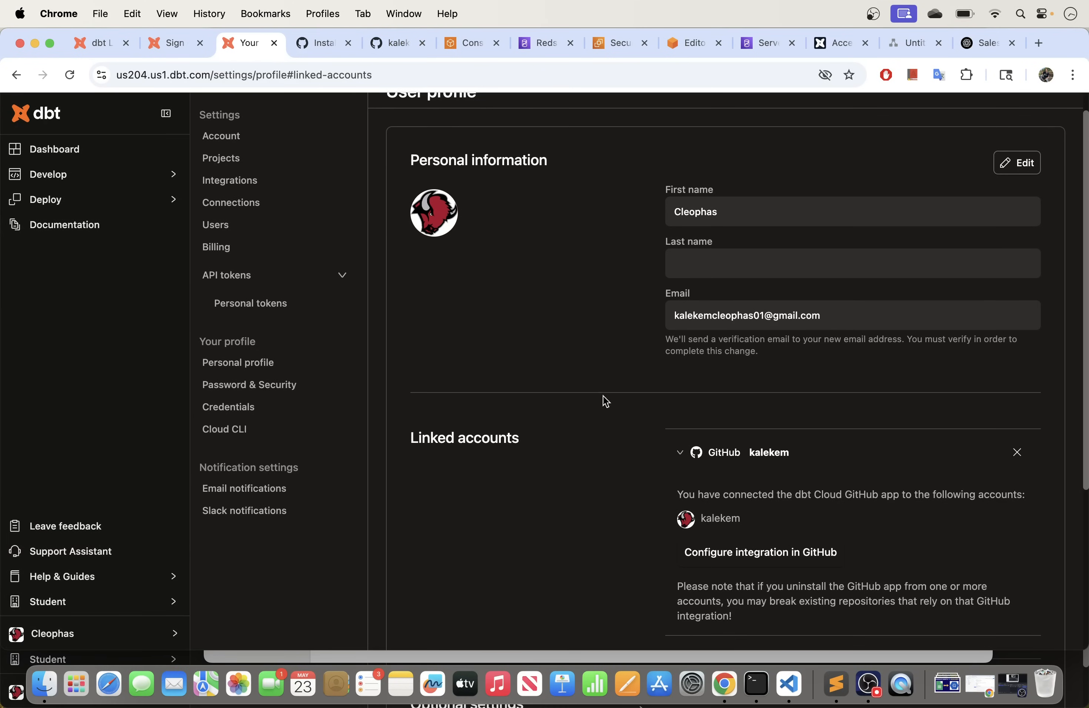
scroll(509, 315, "up", 1)
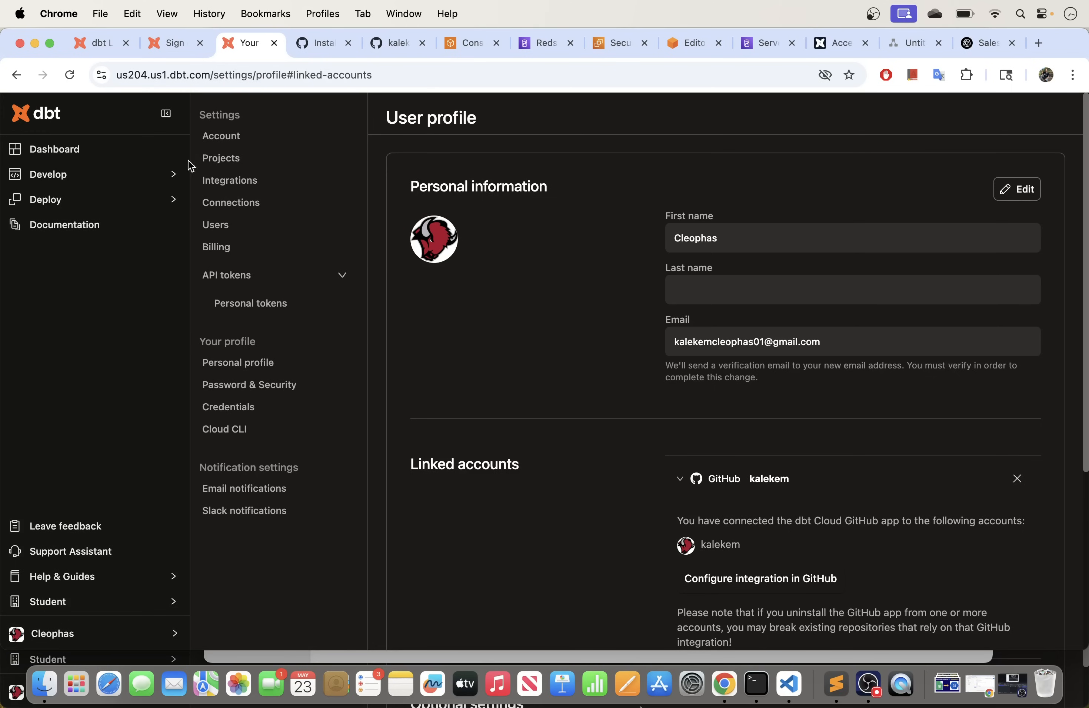
Step: Delete the Analytics project, then view the still-empty Connections list
left_click(248, 161)
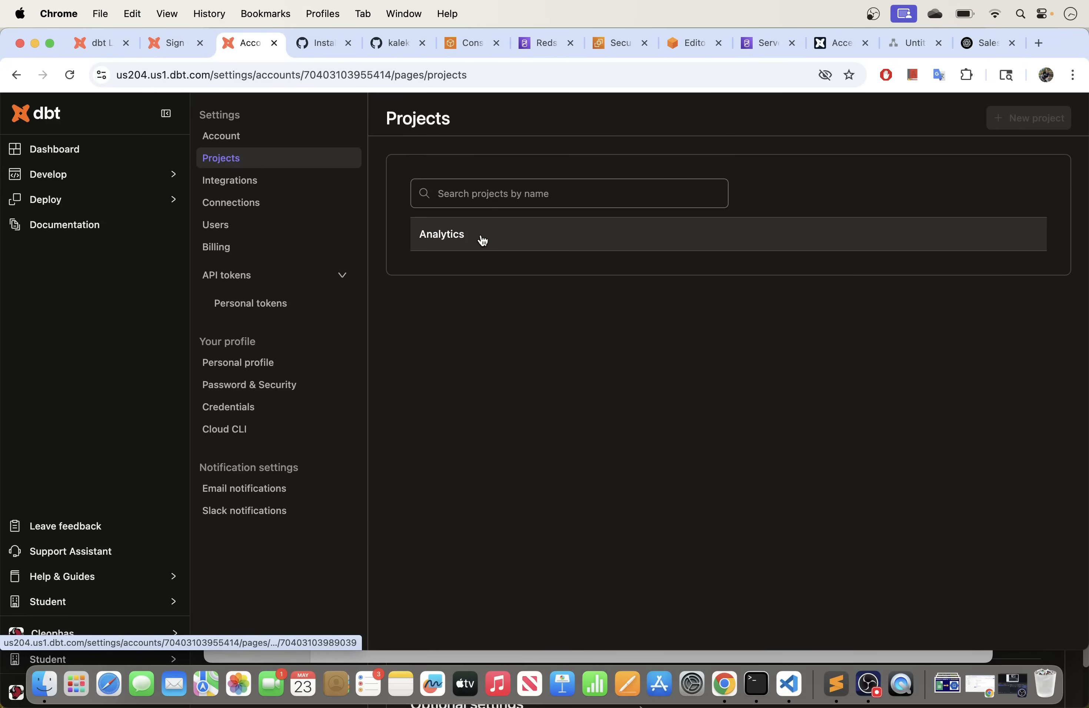
left_click(482, 237)
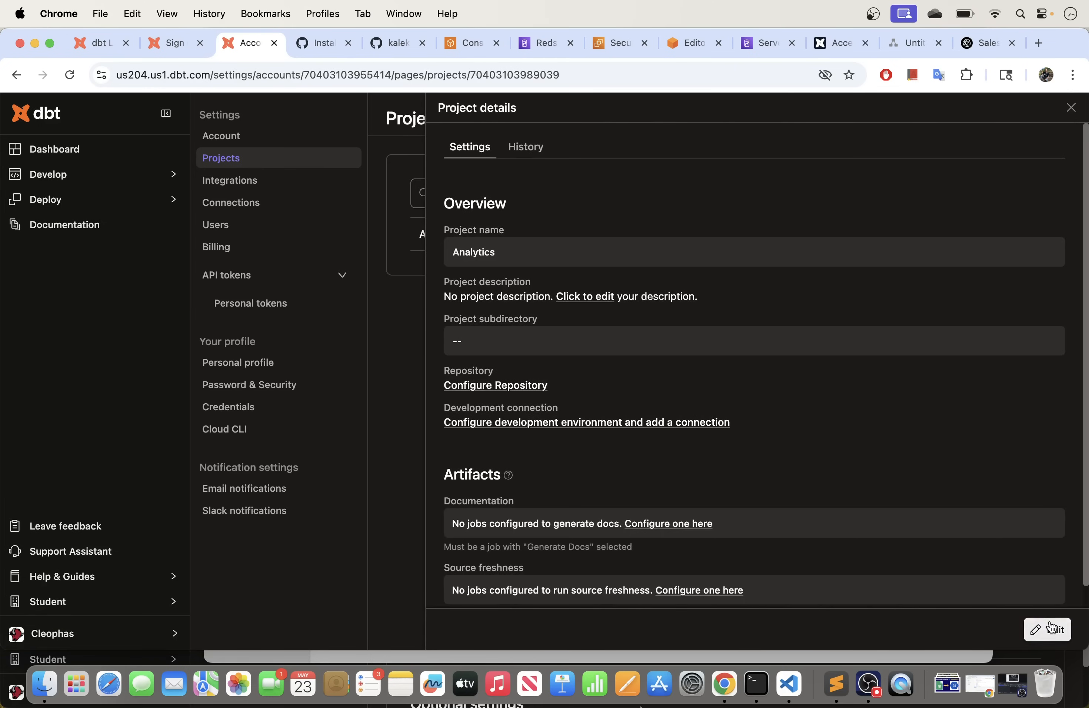
left_click(1048, 629)
left_click(474, 628)
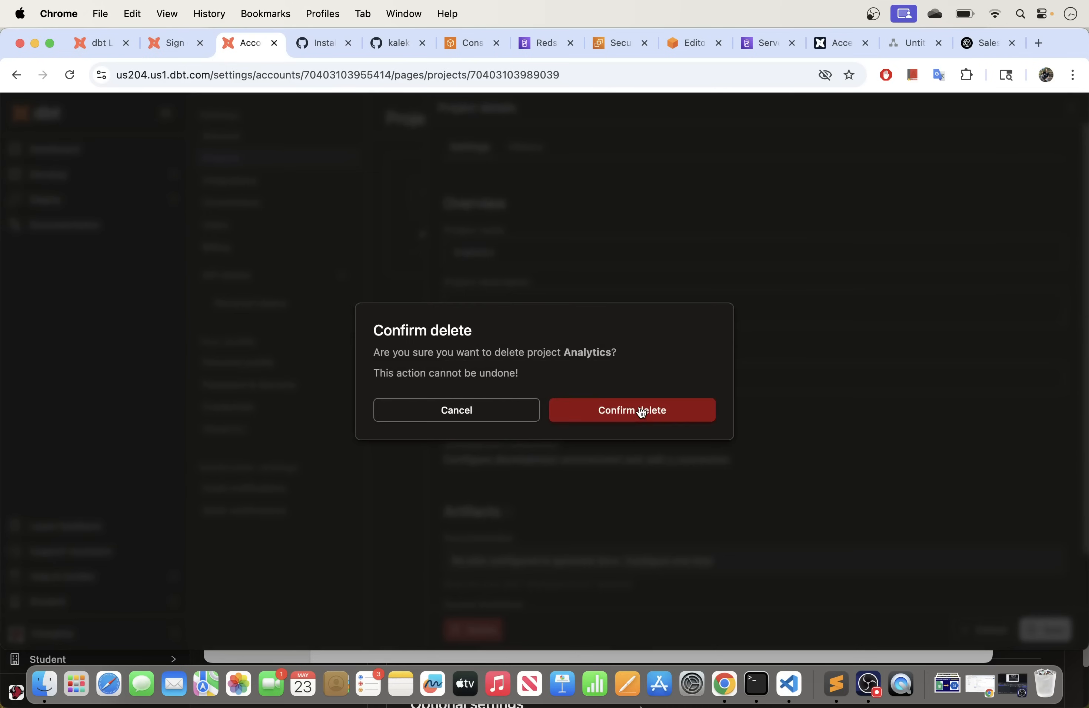
left_click(640, 411)
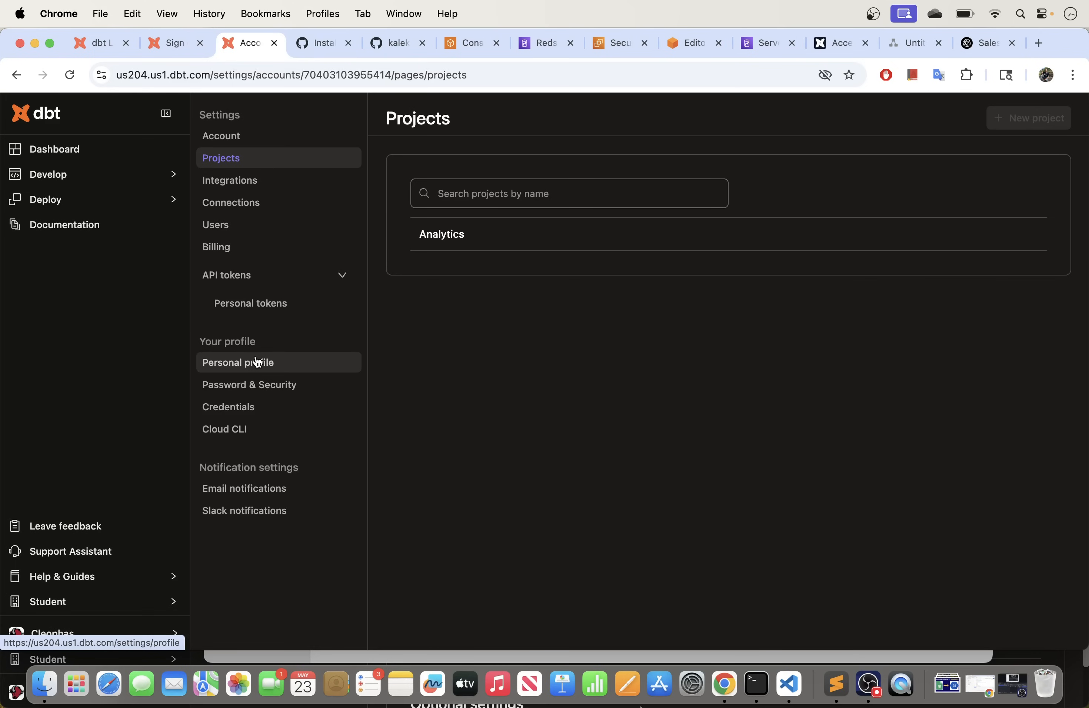
left_click(278, 208)
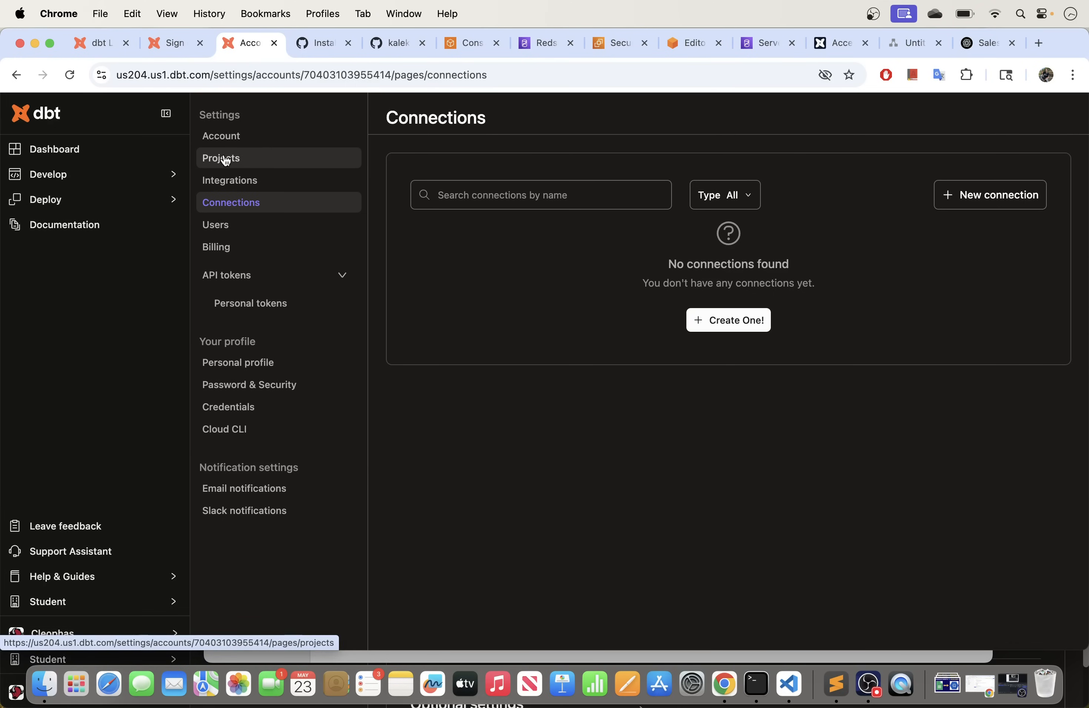
Step: Check that Projects and Connections are both empty, then start a new connection via Create One!
left_click(225, 159)
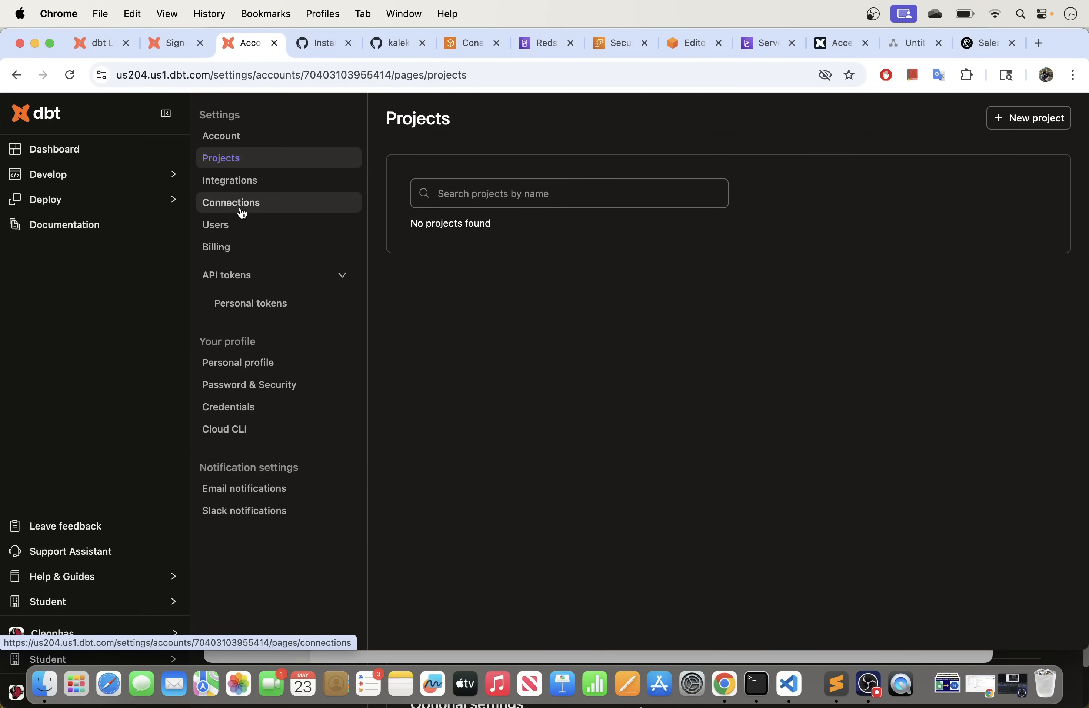
left_click(261, 210)
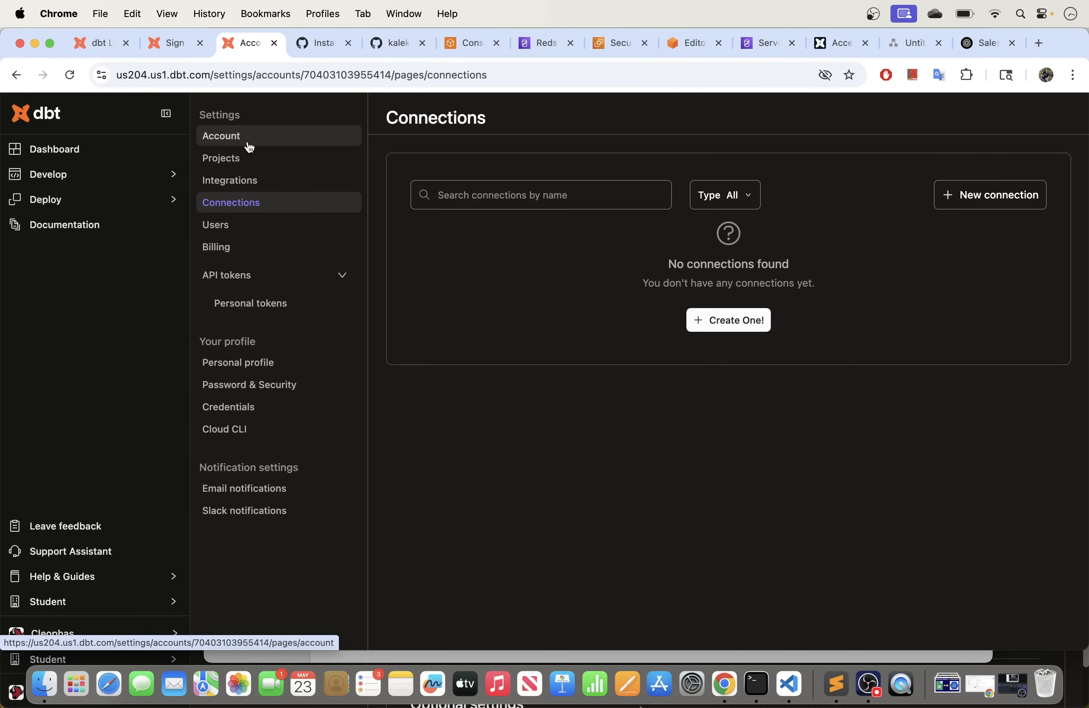
left_click(276, 162)
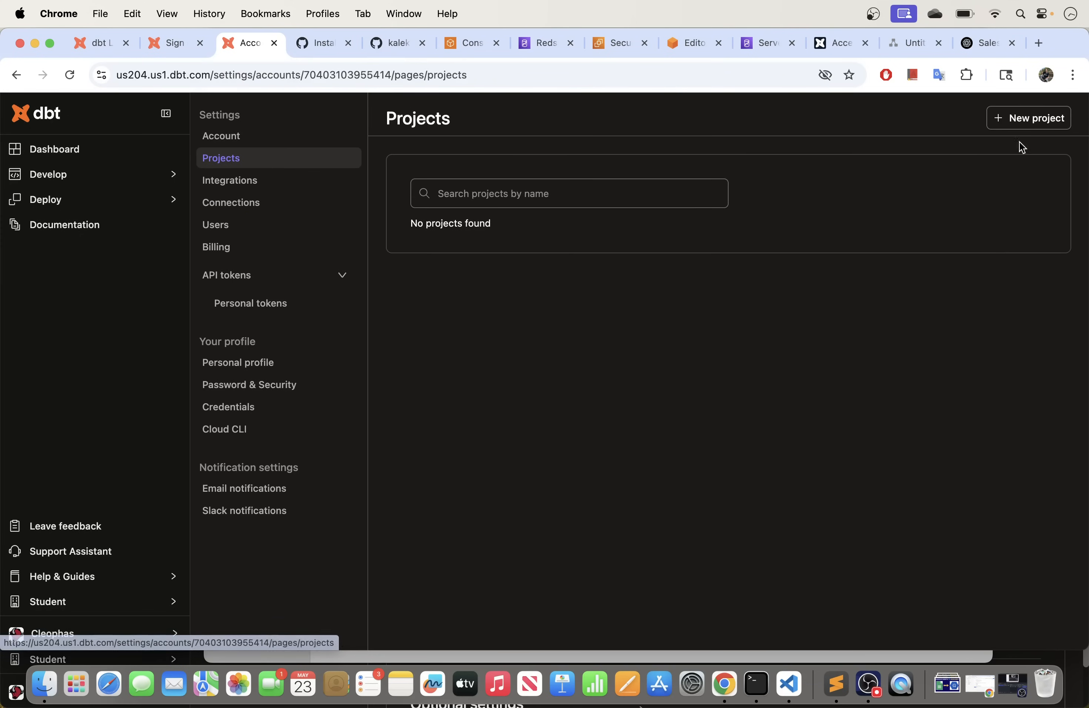
left_click(273, 210)
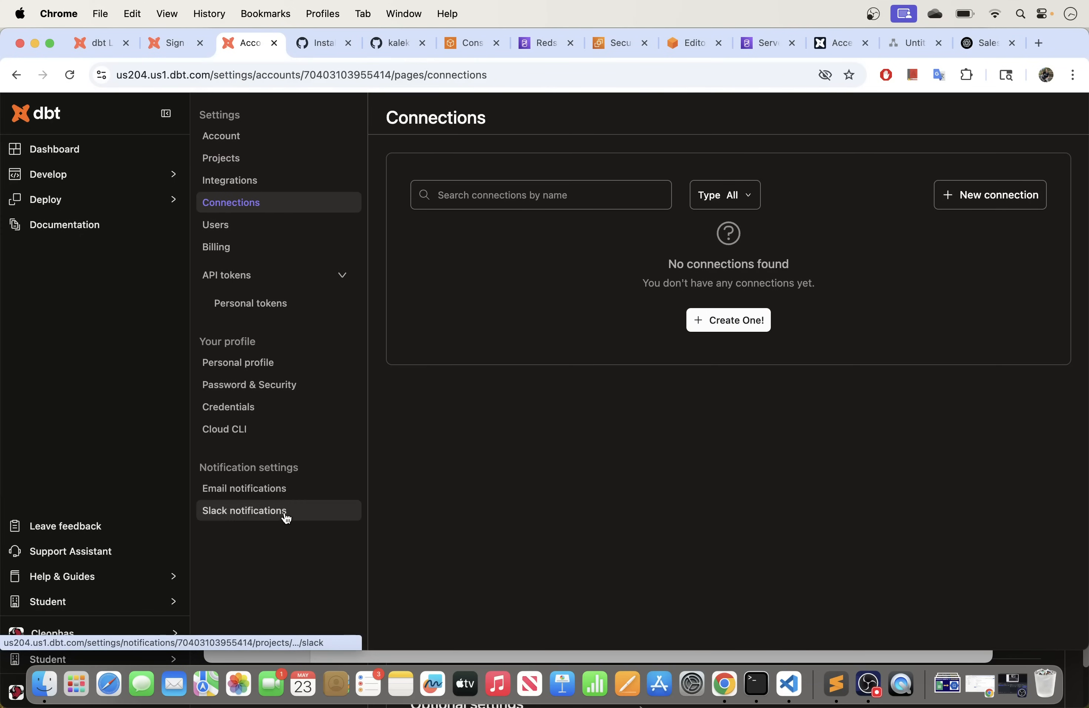
left_click(258, 158)
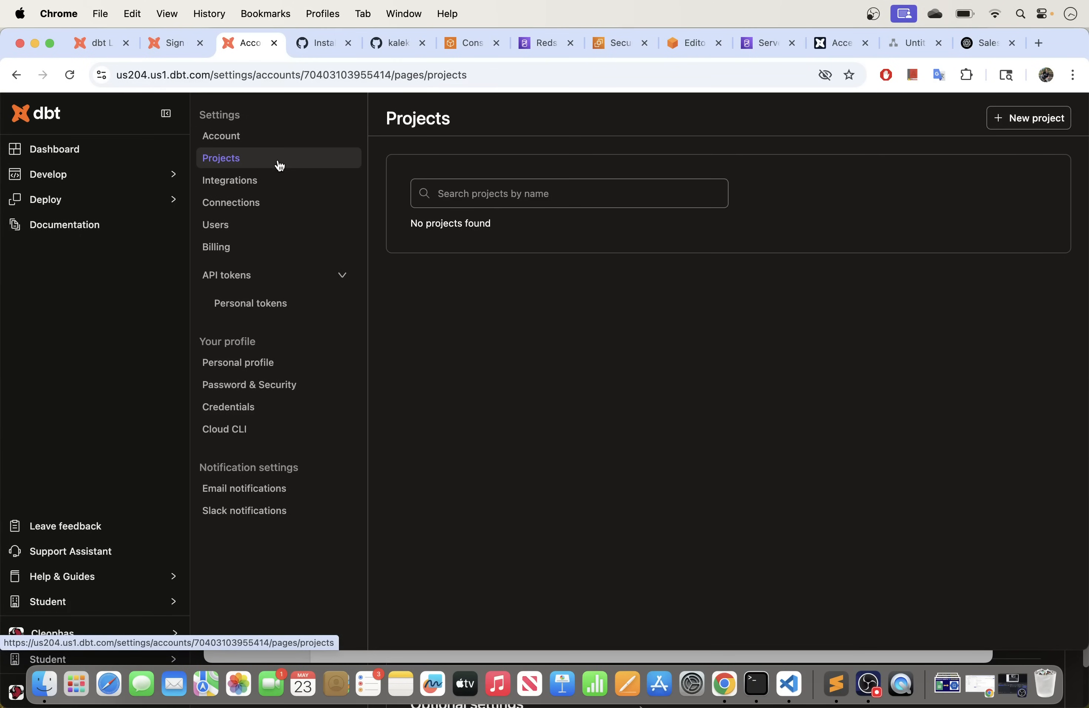
left_click(247, 205)
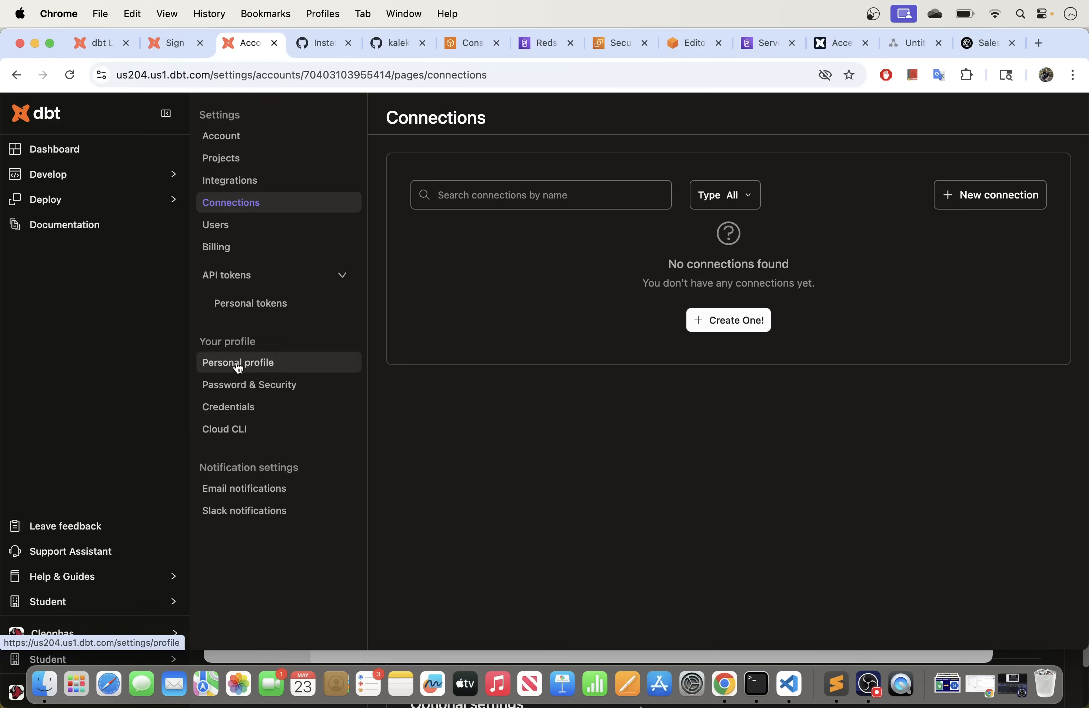
left_click(727, 321)
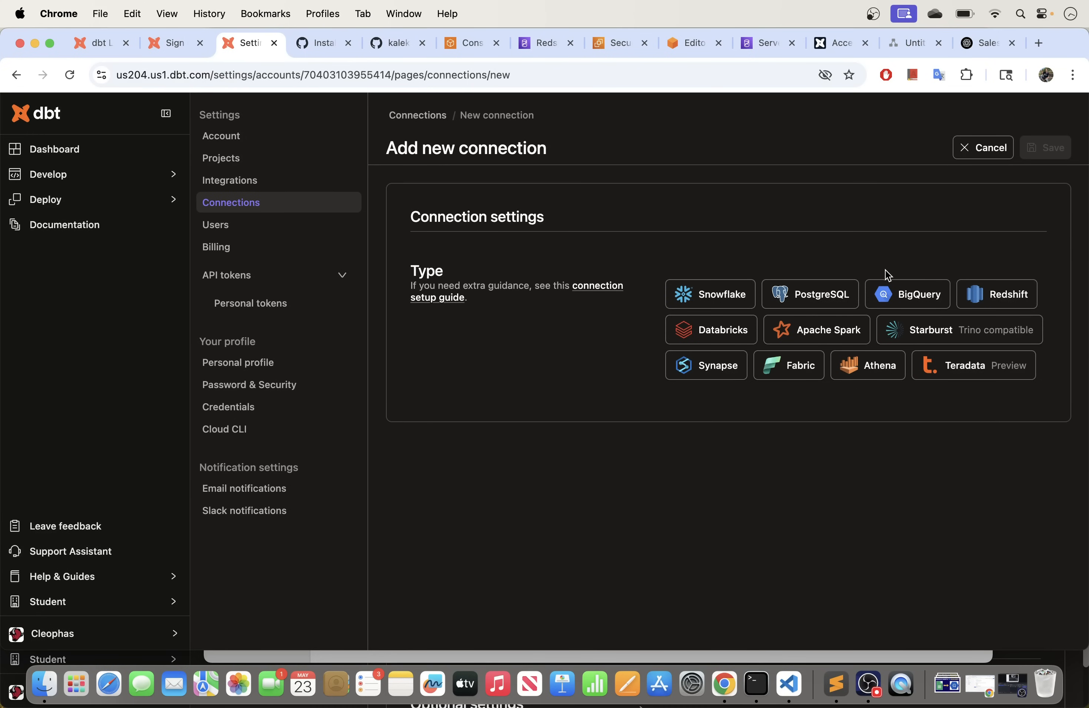
Step: Choose Redshift, keep the name Redshift, leave SSH tunnel off and port 5439
left_click(1000, 296)
scroll(613, 359, "down", 5)
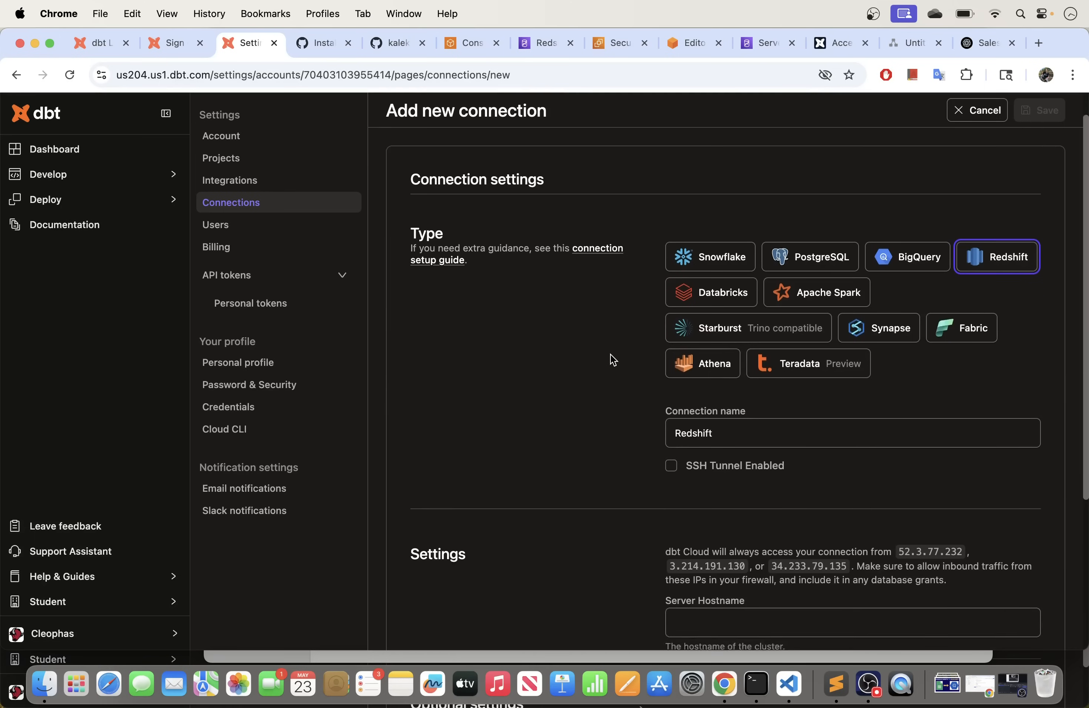
left_click(710, 305)
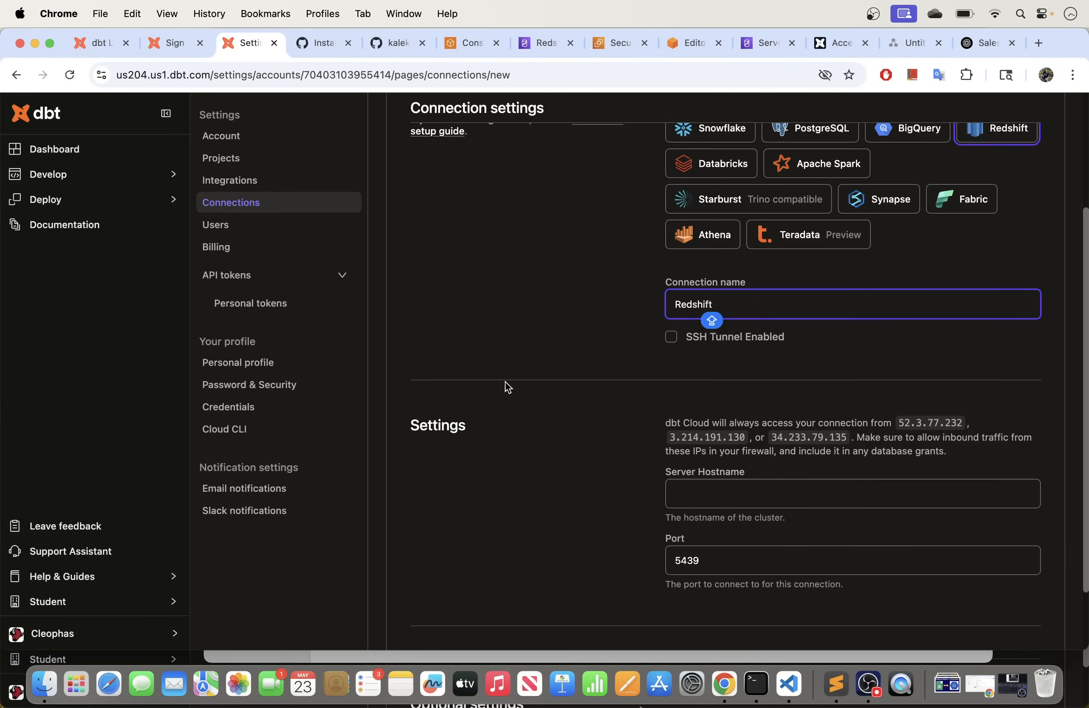
scroll(543, 297, "down", 1)
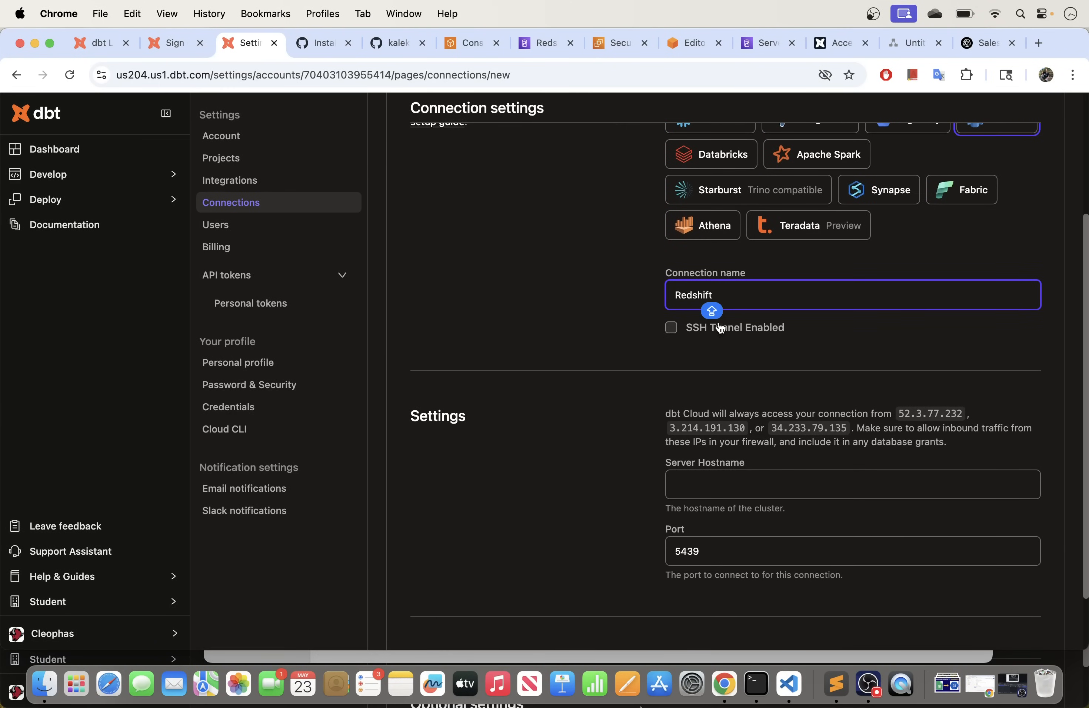
scroll(603, 350, "down", 2)
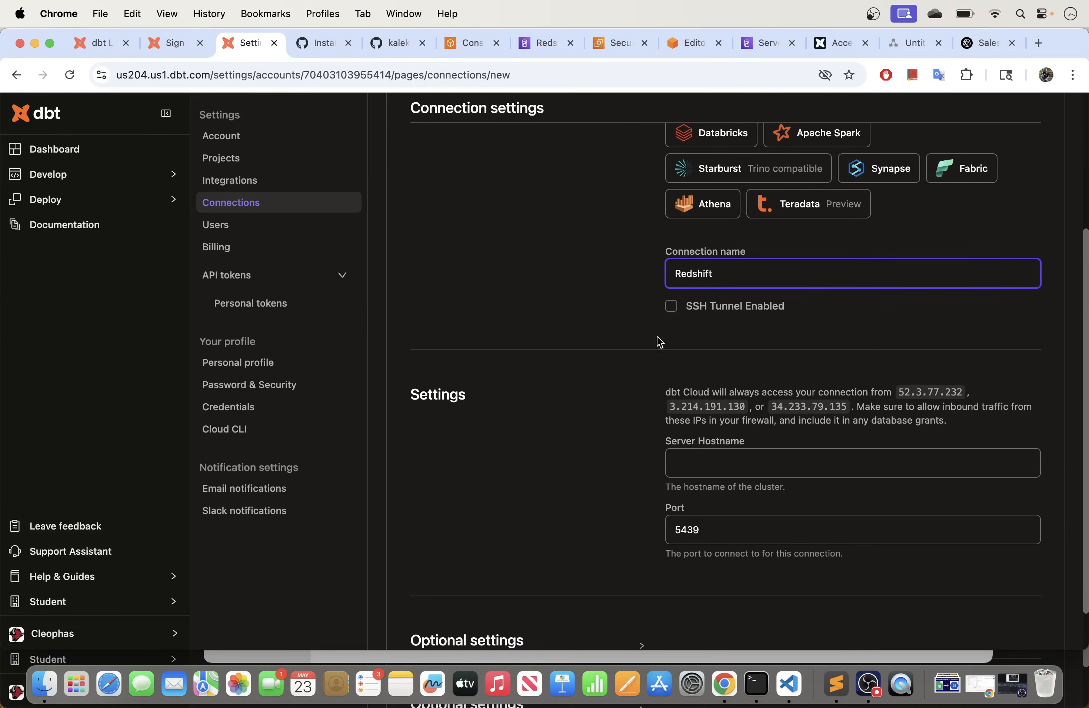
left_click(672, 307)
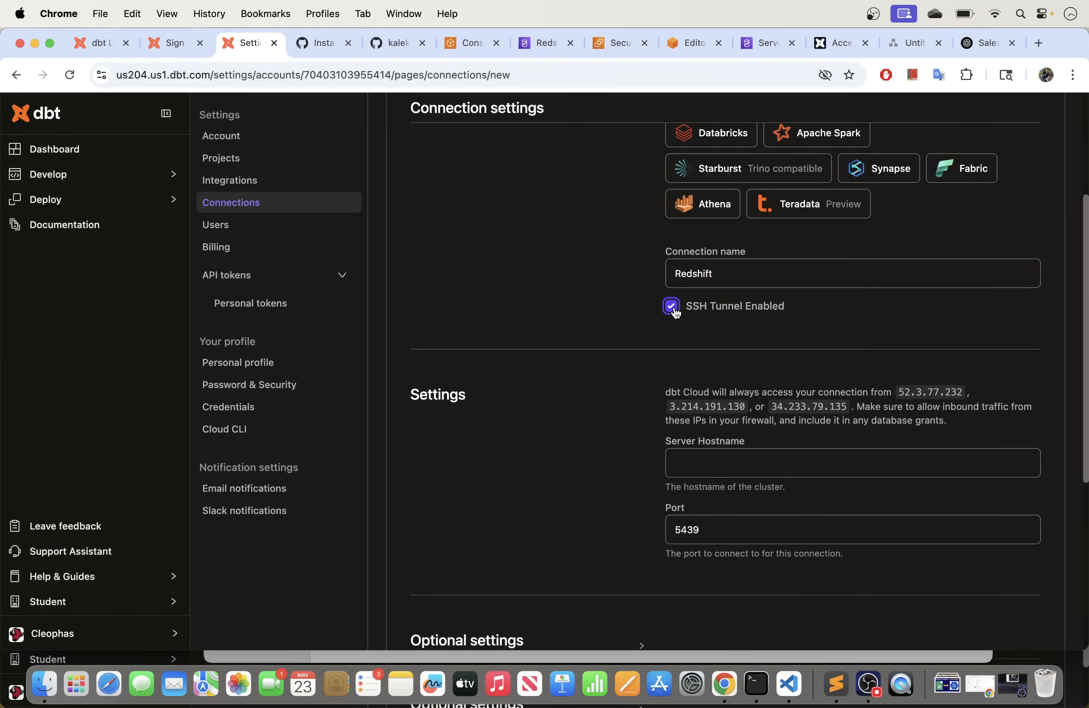
left_click(671, 310)
left_click(674, 310)
scroll(598, 372, "down", 2)
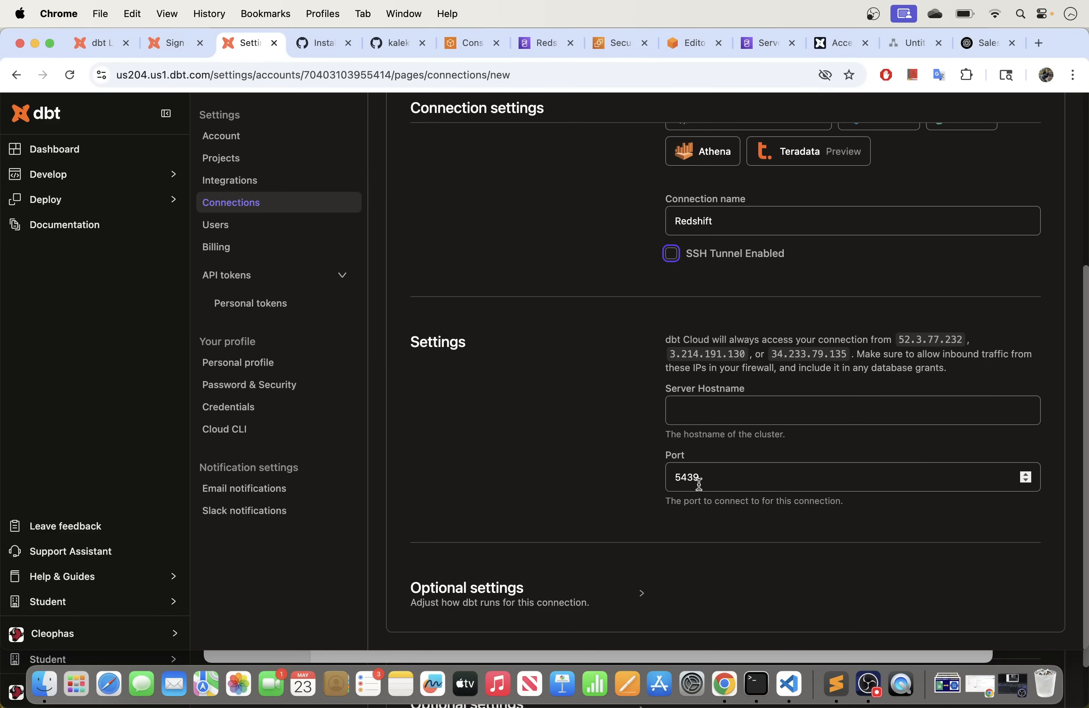
left_click(719, 408)
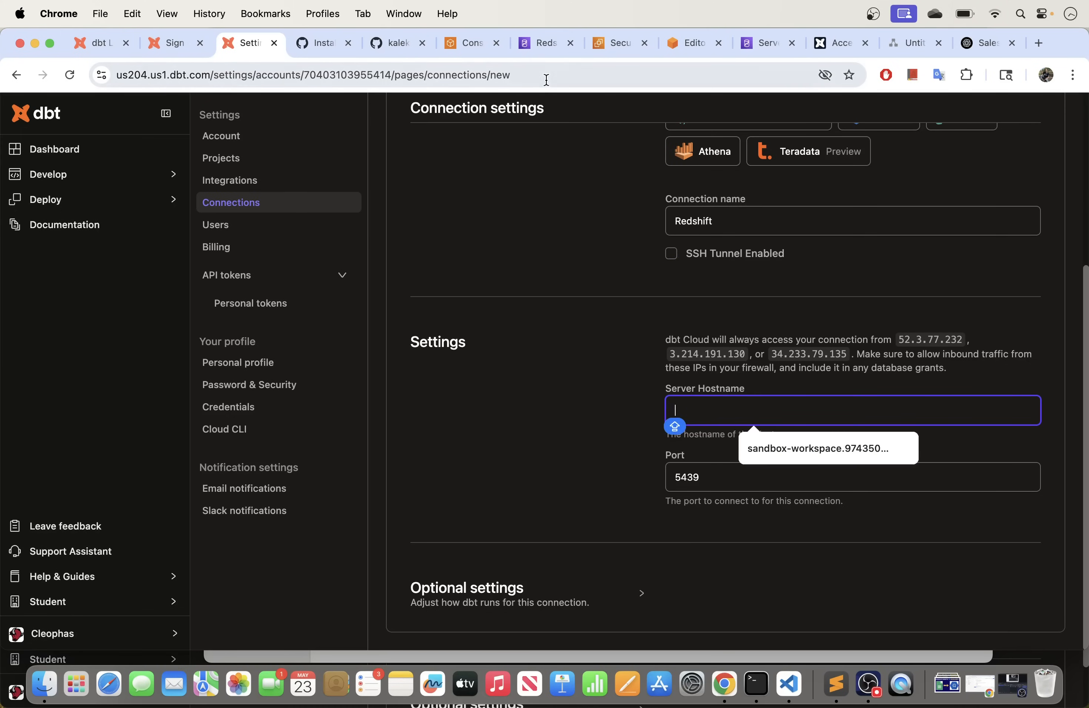
Step: Copy the sandbox-workspace workgroup's Endpoint address from its General information panel
left_click(534, 43)
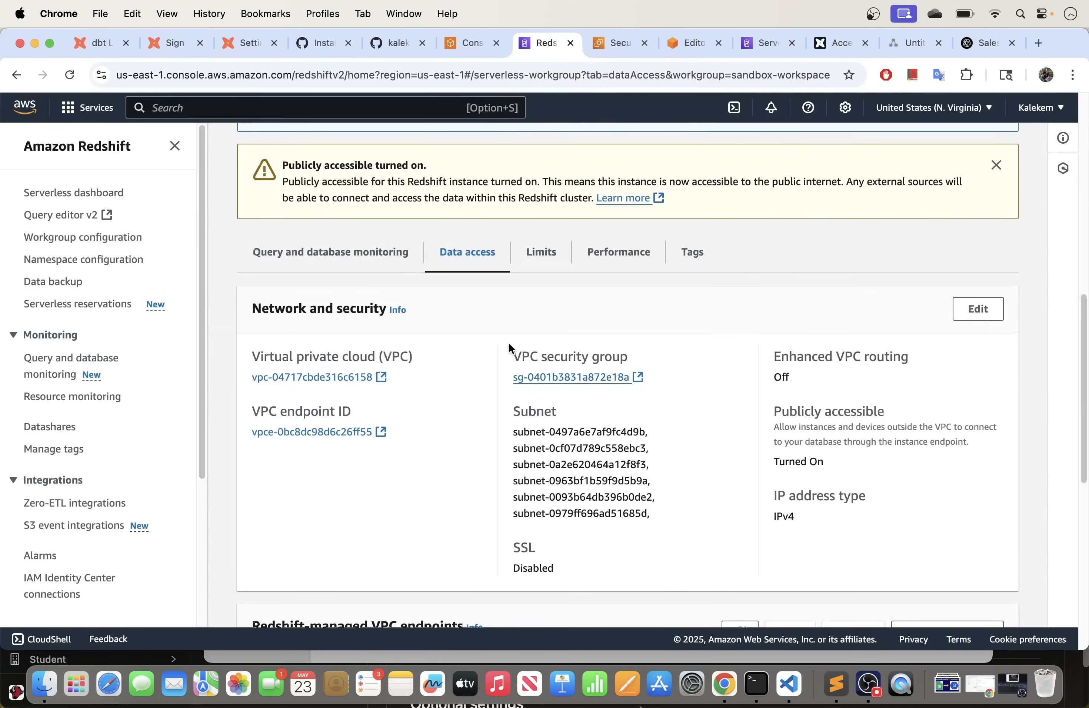
scroll(508, 344, "up", 5)
scroll(509, 345, "up", 5)
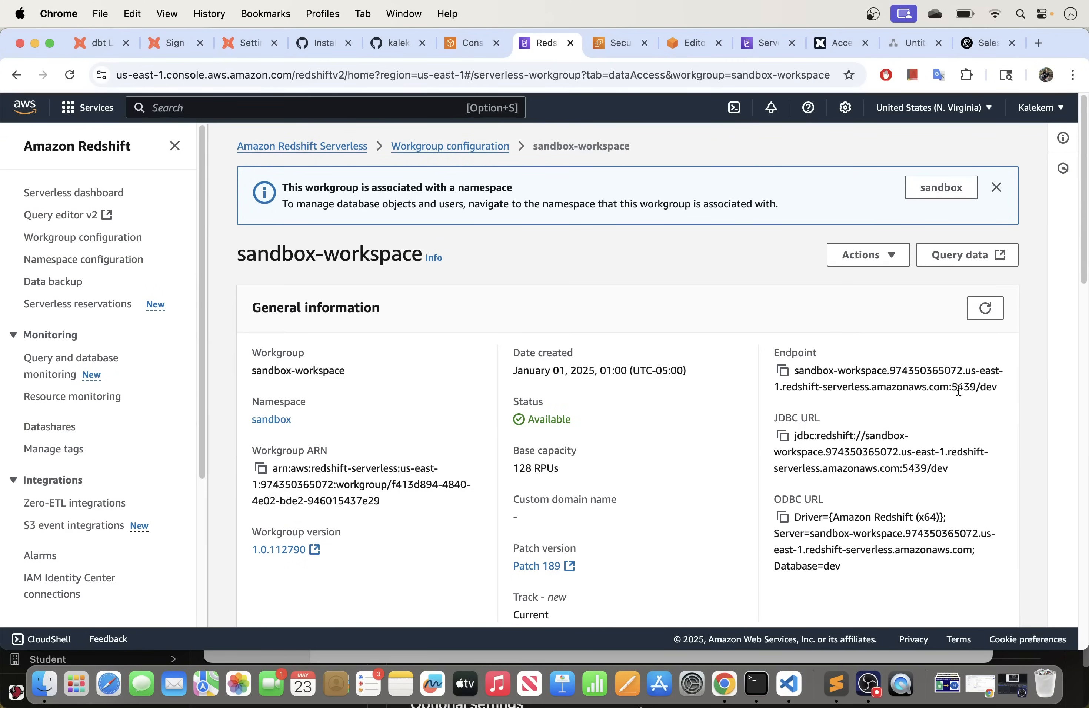
left_click(783, 372)
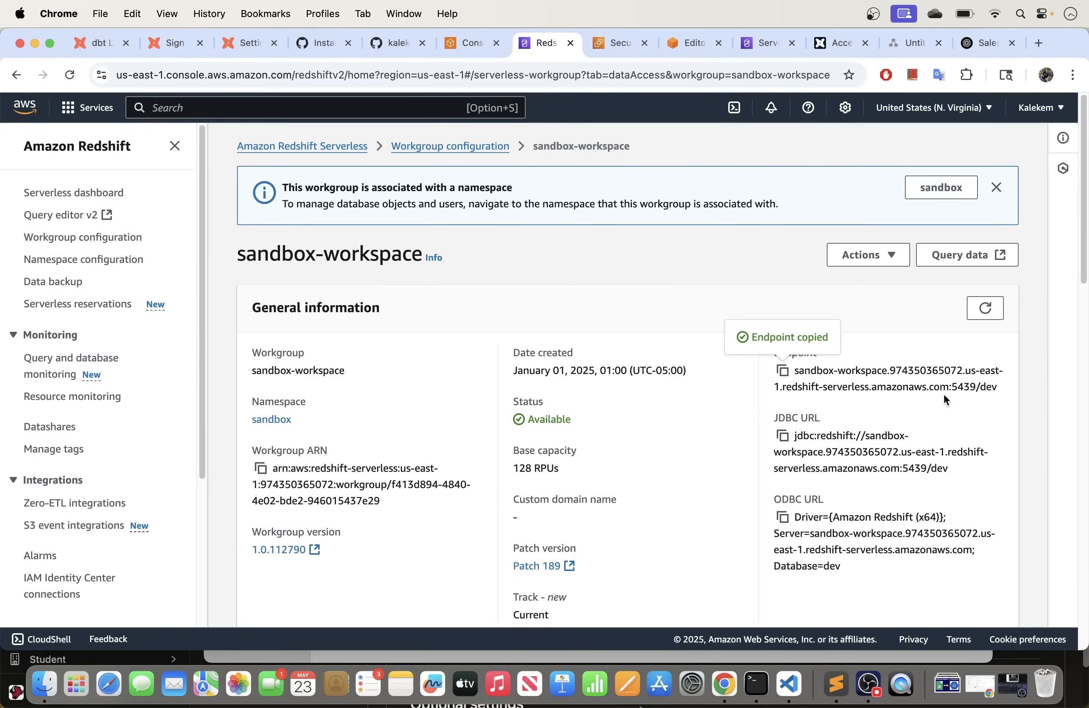
left_click_drag(950, 388, 793, 372)
left_click(847, 392)
left_click(790, 371)
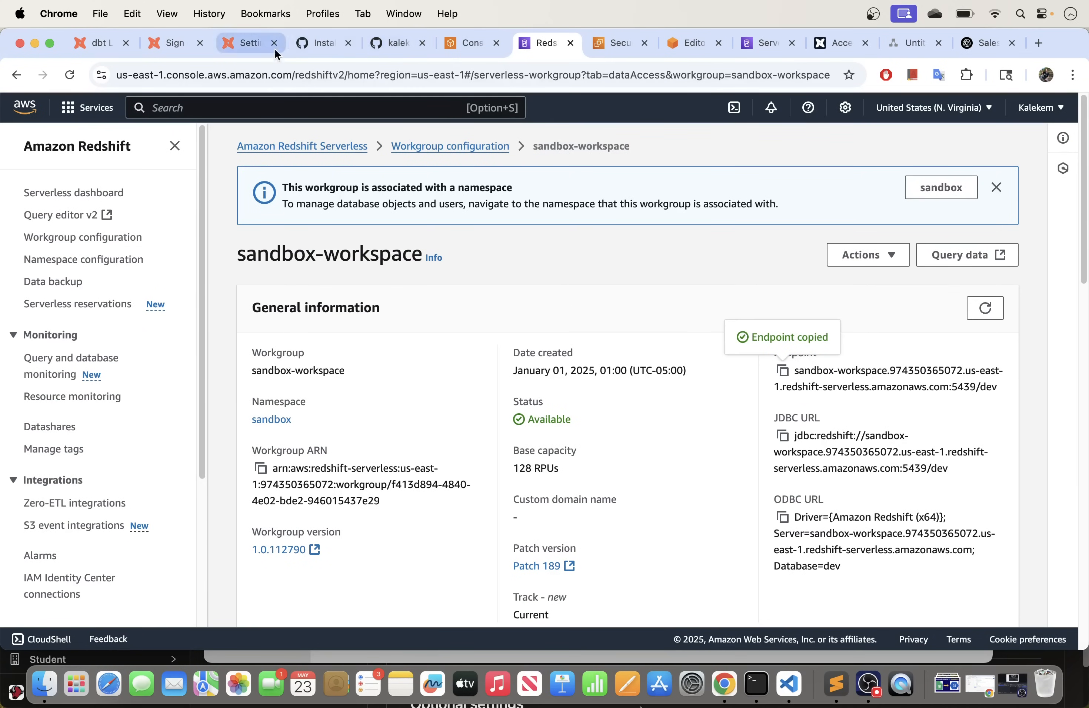
Step: Paste the Redshift sandbox-workspace endpoint as server hostname, trimming the trailing port and database
left_click(239, 40)
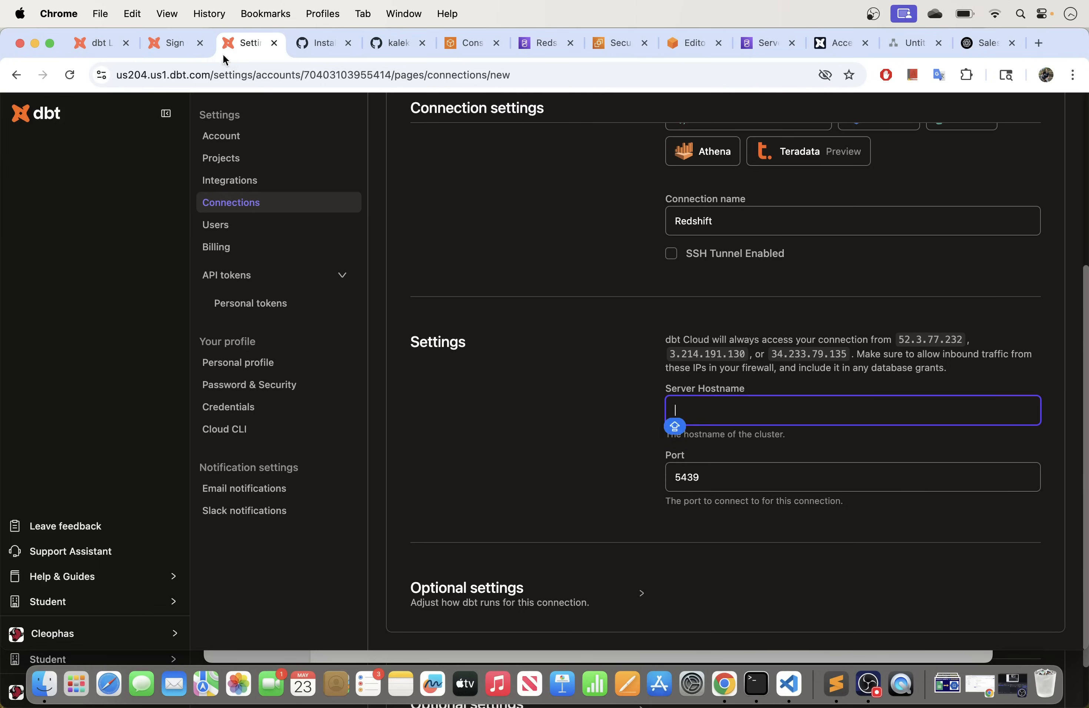
key("super+v")
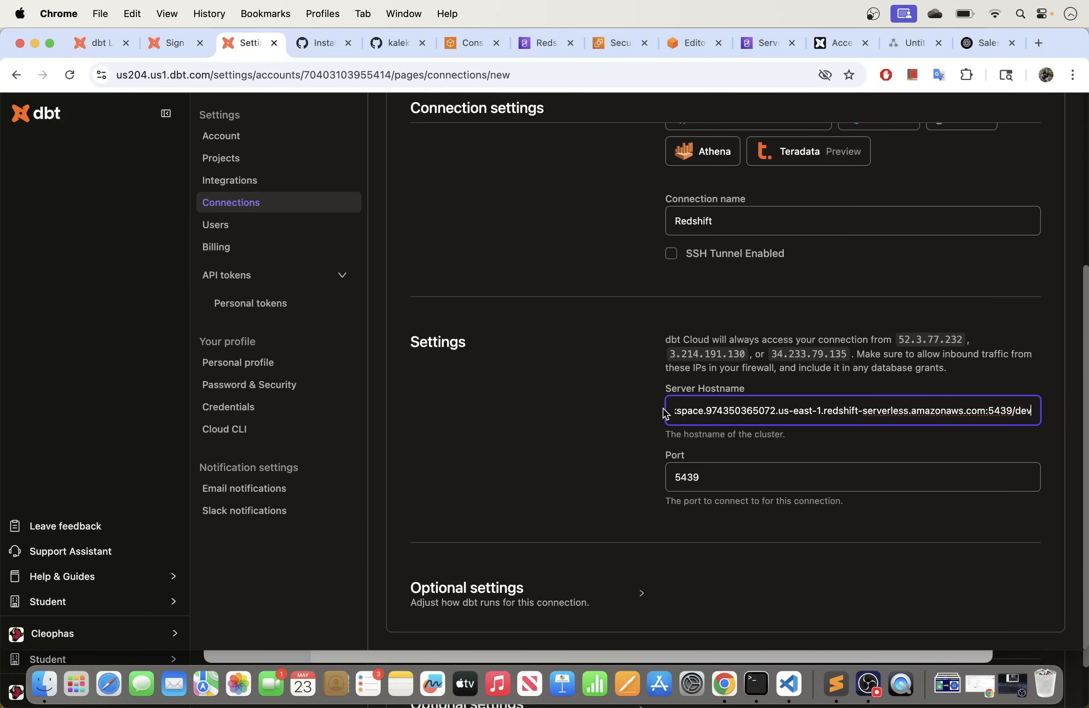
key("BackSpace")
key("BackSpace")
key("BackSpace")
key("BackSpace")
key("BackSpace")
key("BackSpace")
key("BackSpace")
key("BackSpace")
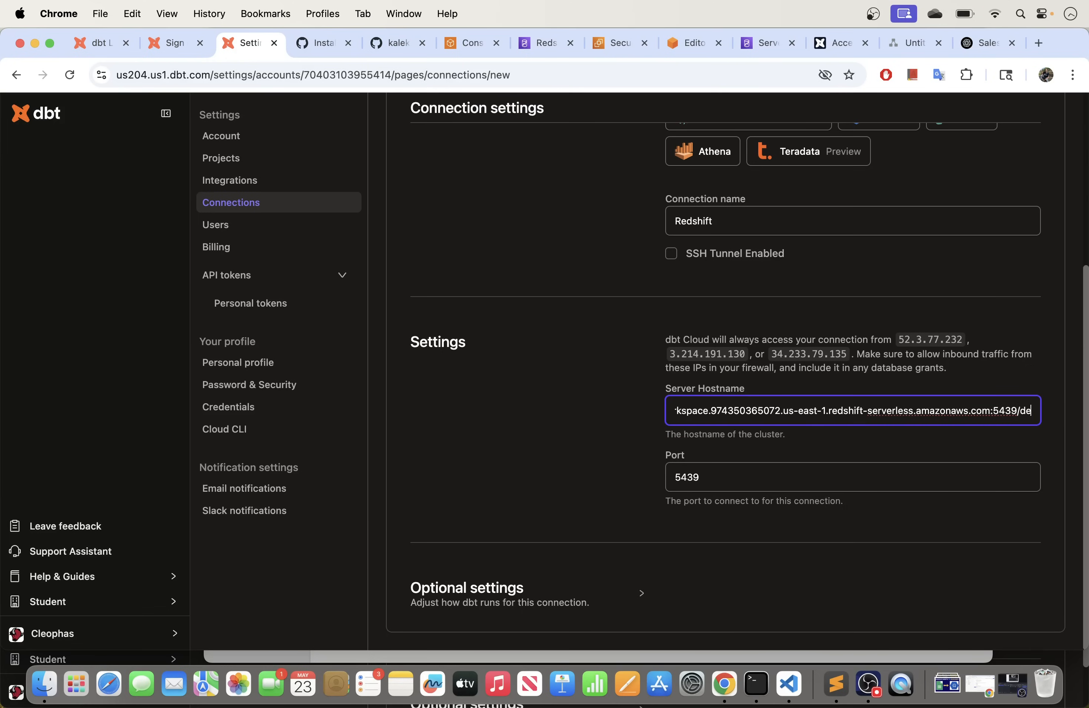
key("BackSpace")
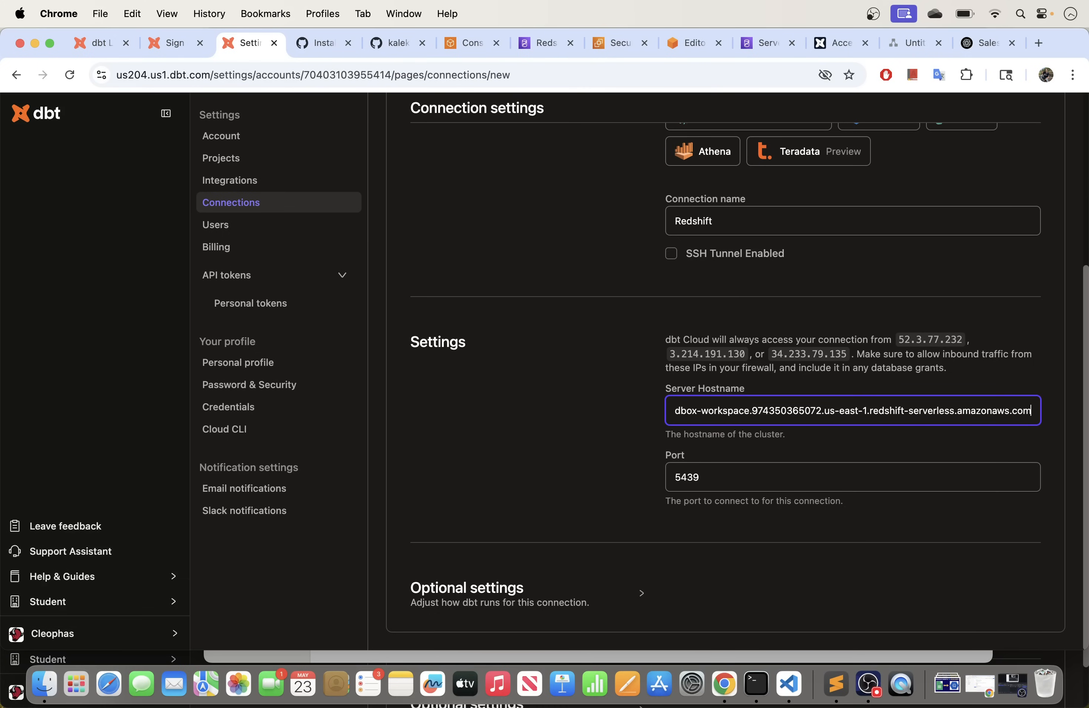
left_click(642, 418)
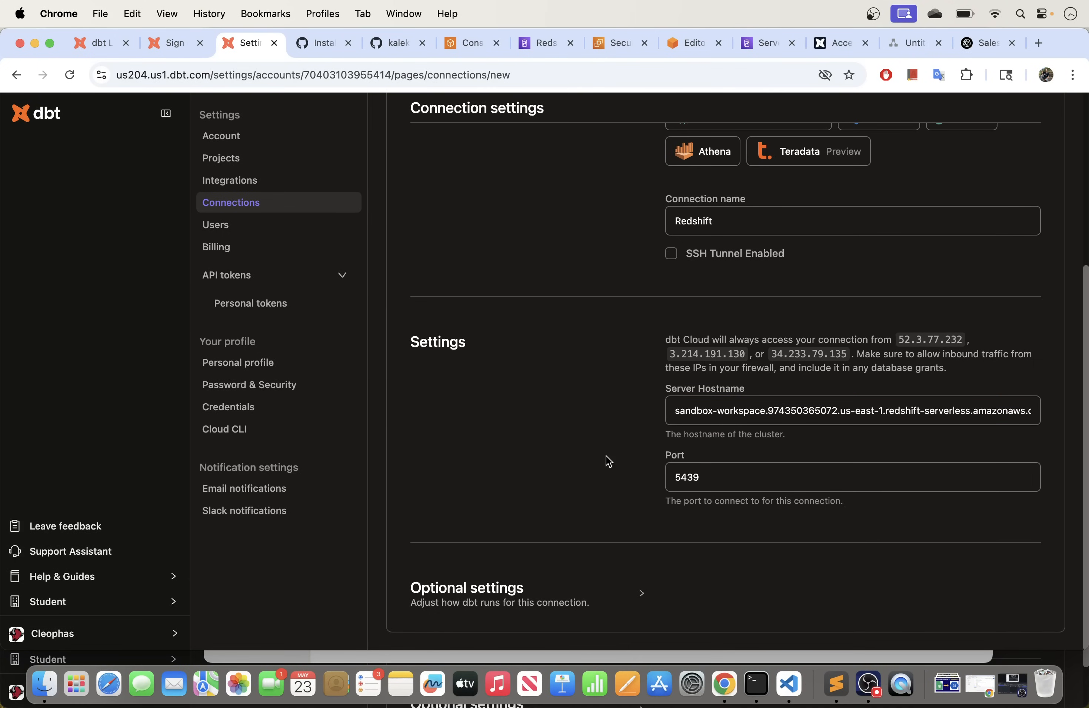
Step: Under Optional settings, enter dev as the database name
left_click(642, 596)
scroll(552, 521, "down", 2)
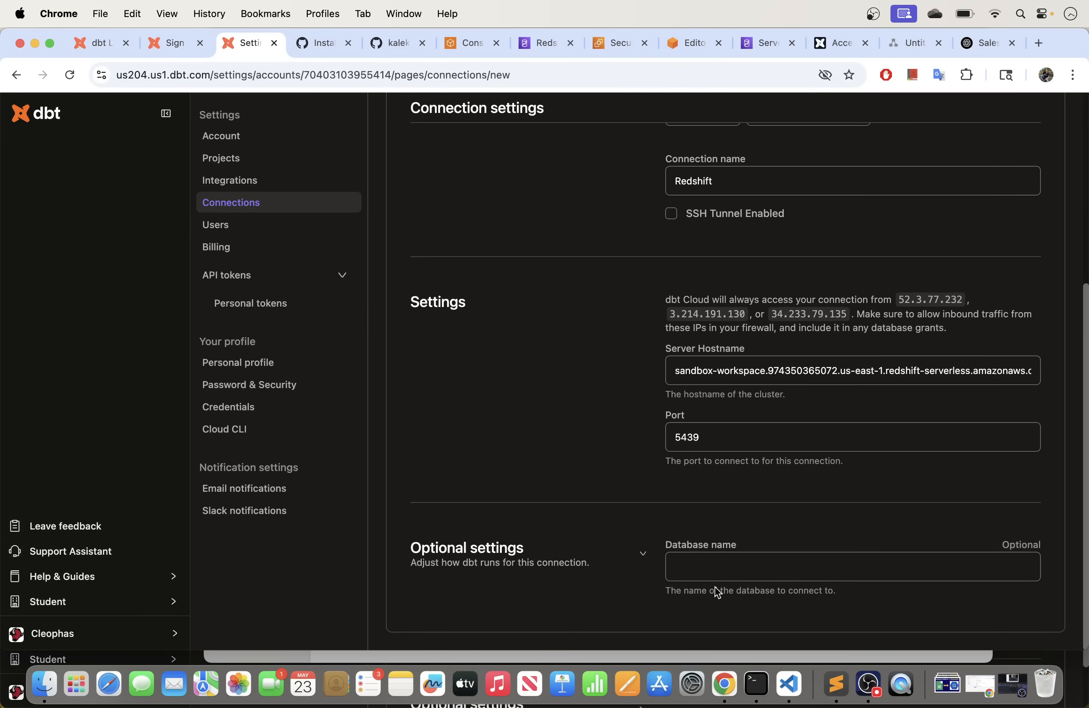
left_click(702, 570)
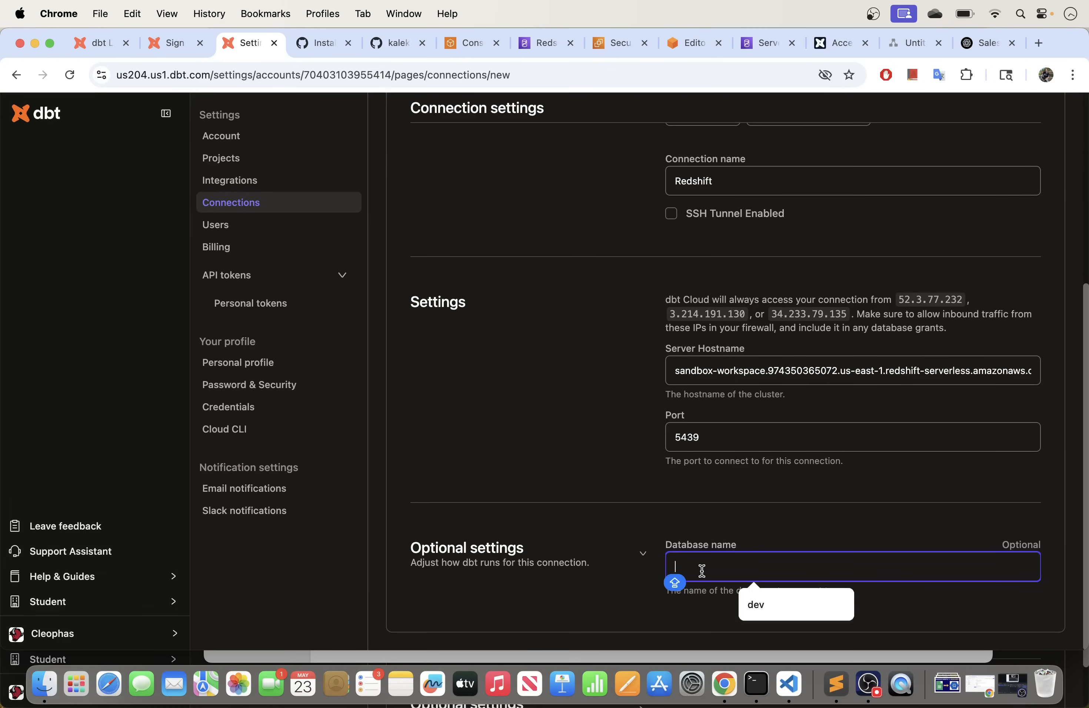
type("dev")
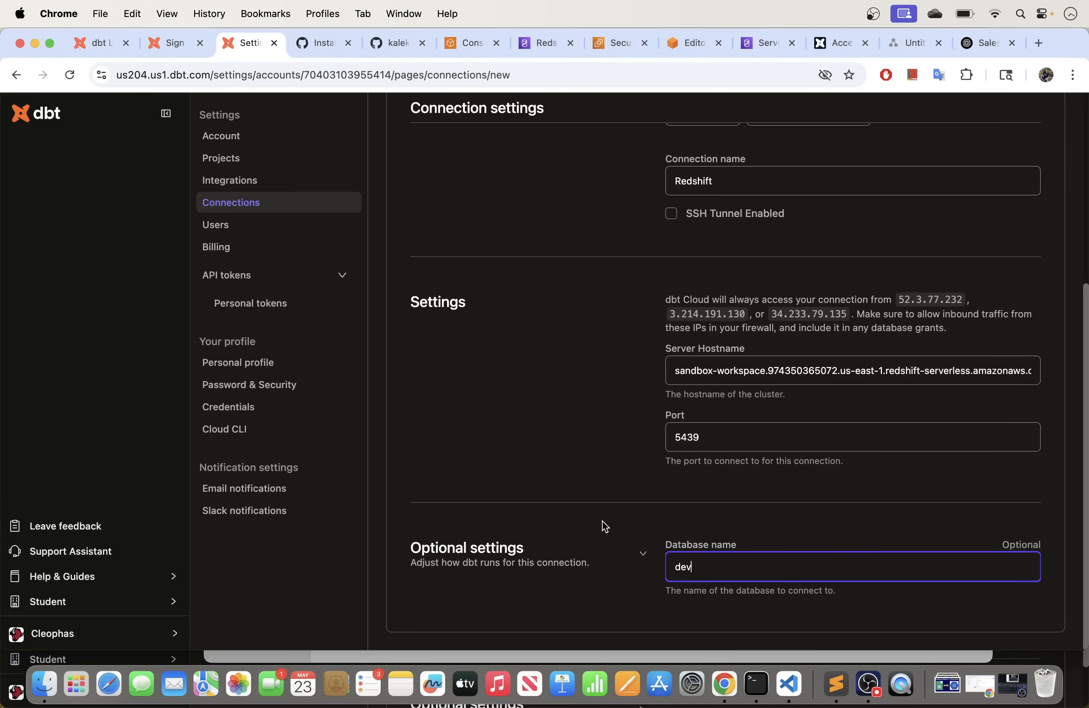
left_click(637, 486)
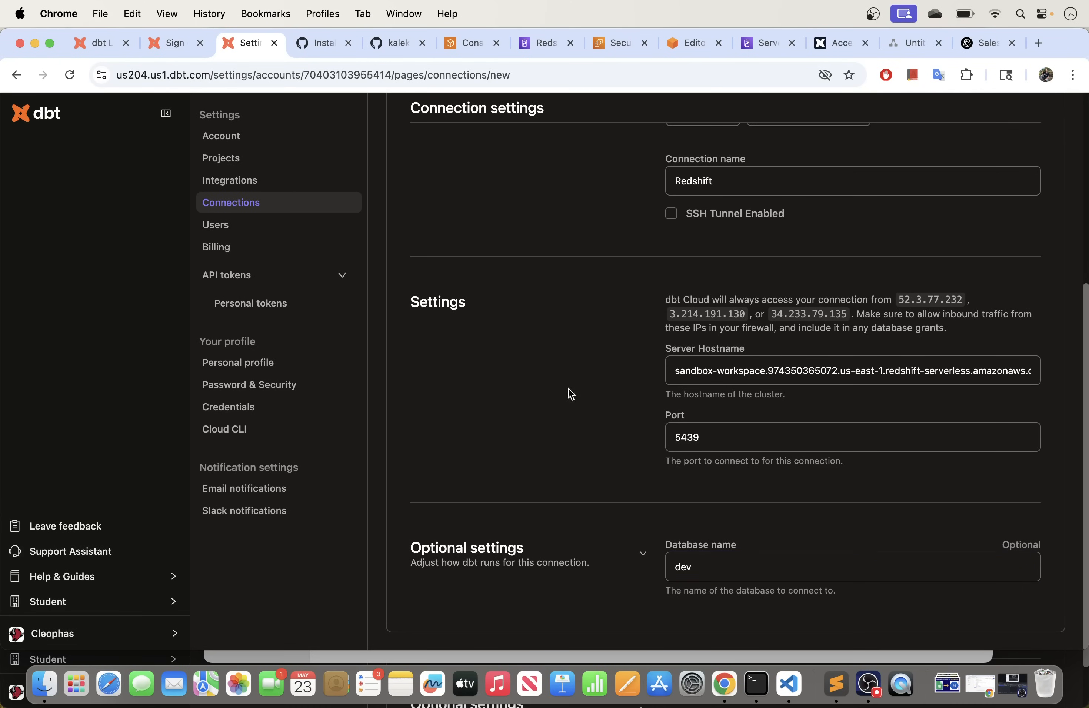
scroll(599, 425, "up", 6)
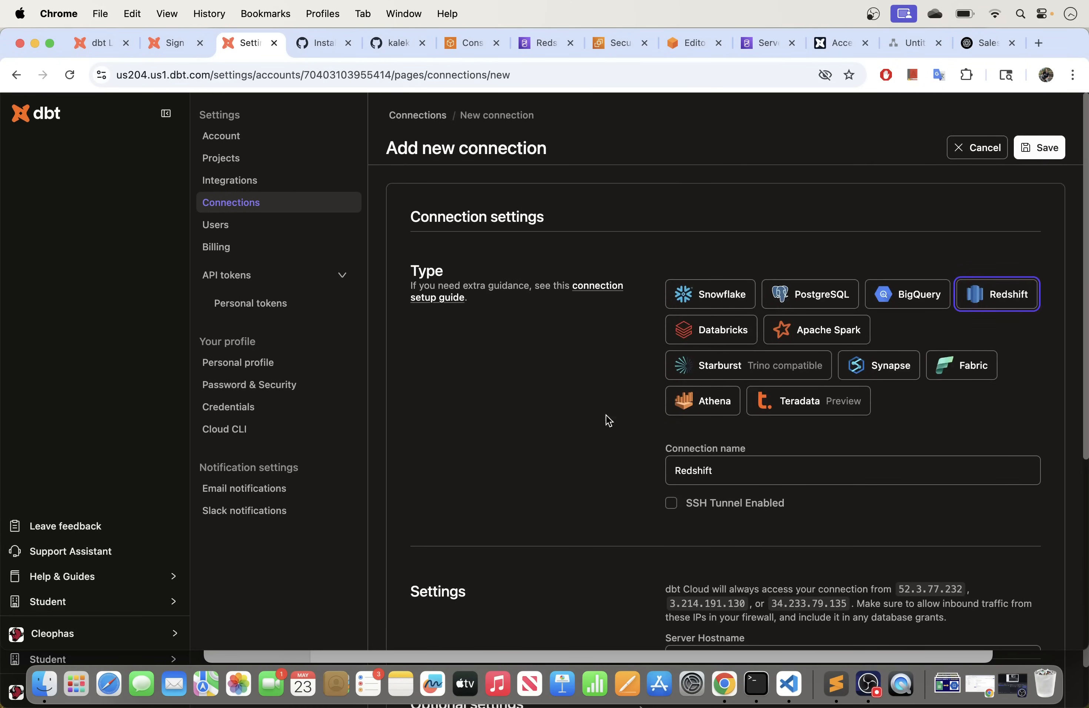
Step: Save the Redshift connection with port 5439 and go to the empty Projects list
left_click(1033, 157)
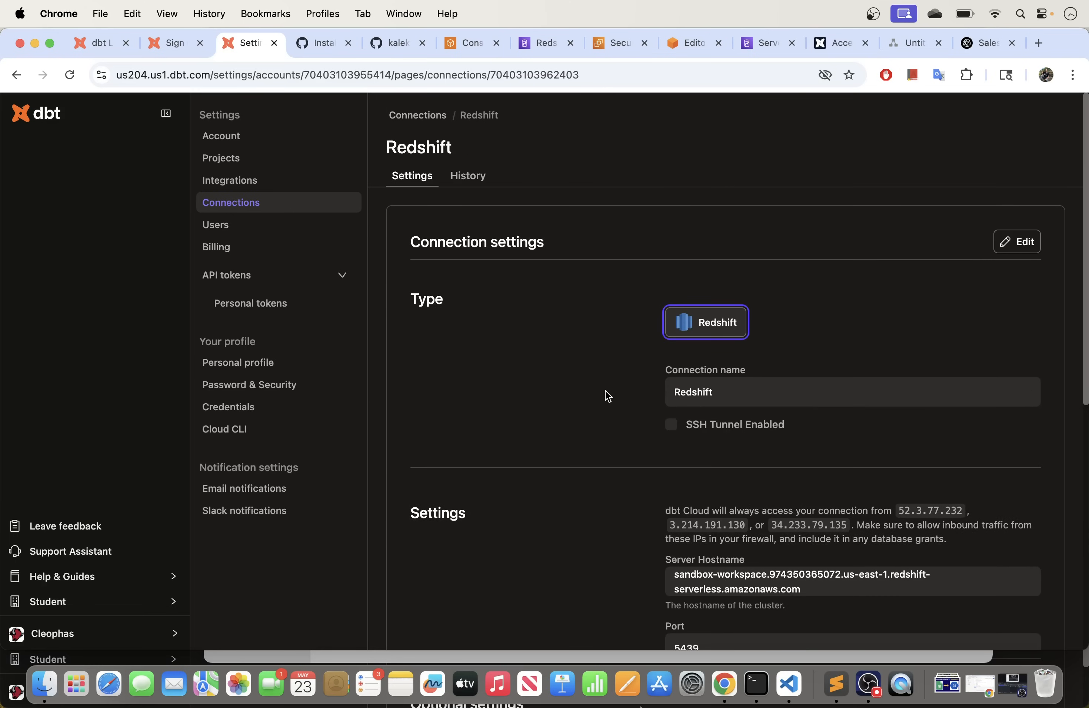
scroll(607, 396, "down", 7)
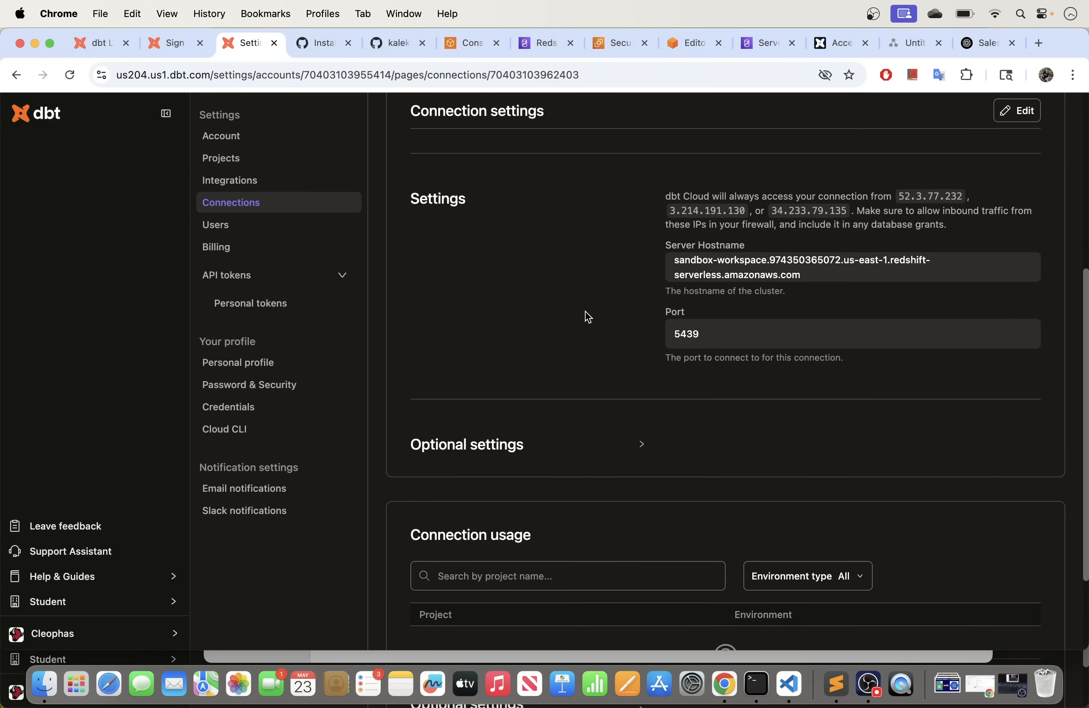
scroll(584, 313, "up", 1)
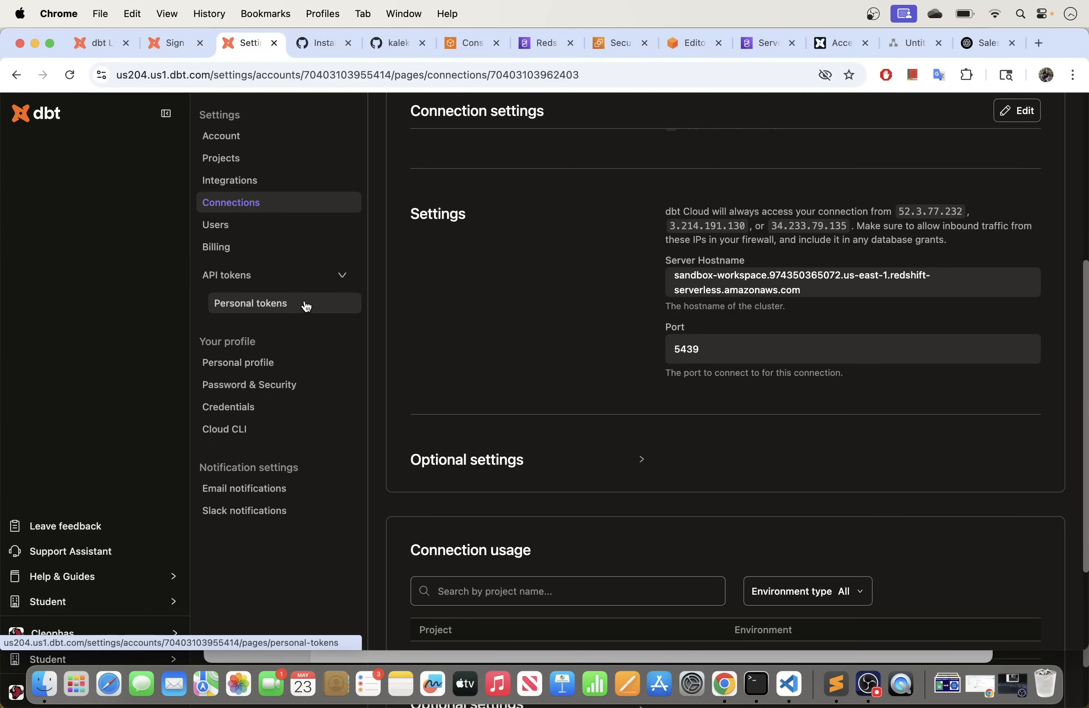
left_click(250, 159)
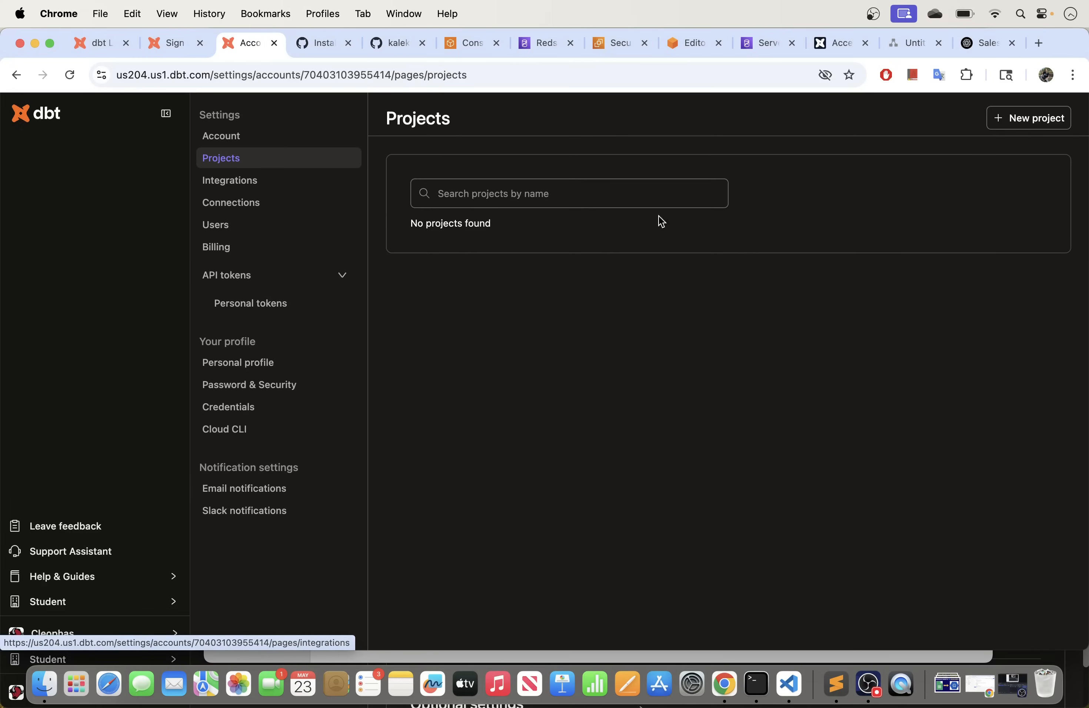
Step: Start a new project named Analytics and continue to its warehouse connection choice
left_click(1017, 120)
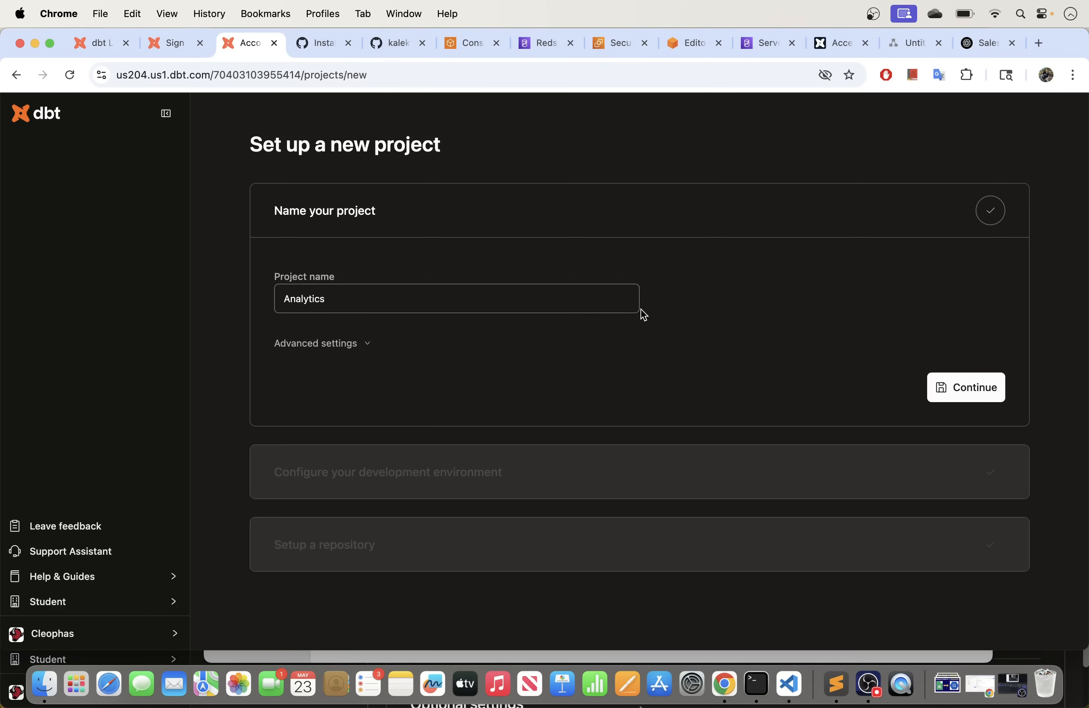
left_click(368, 300)
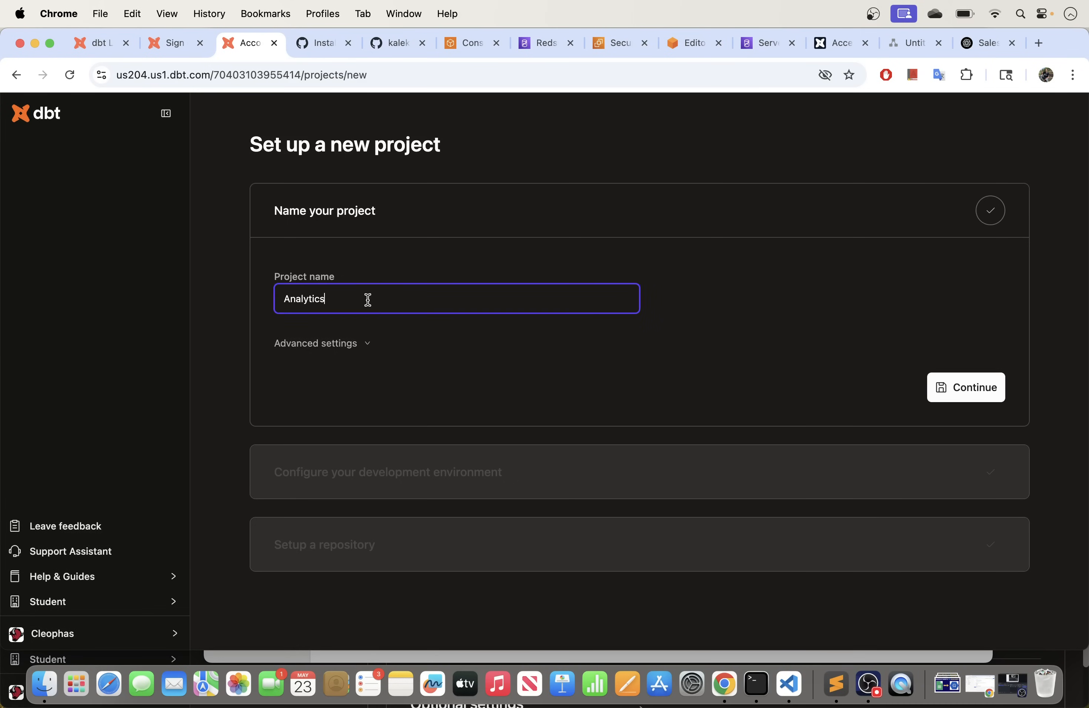
left_click(958, 395)
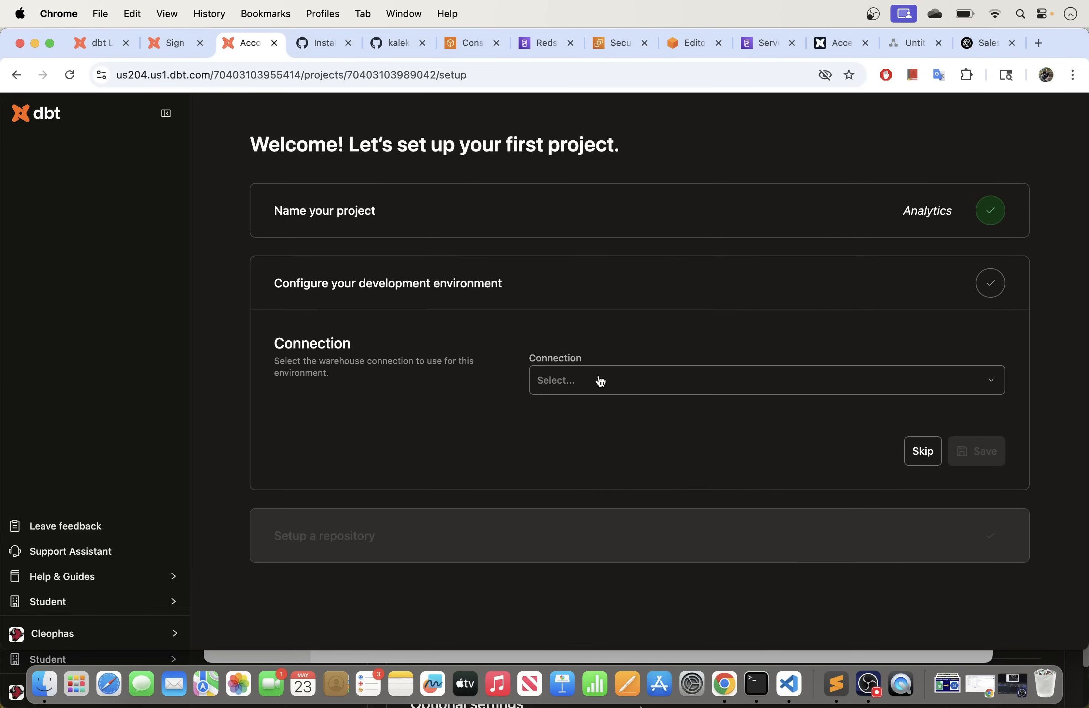
left_click(584, 385)
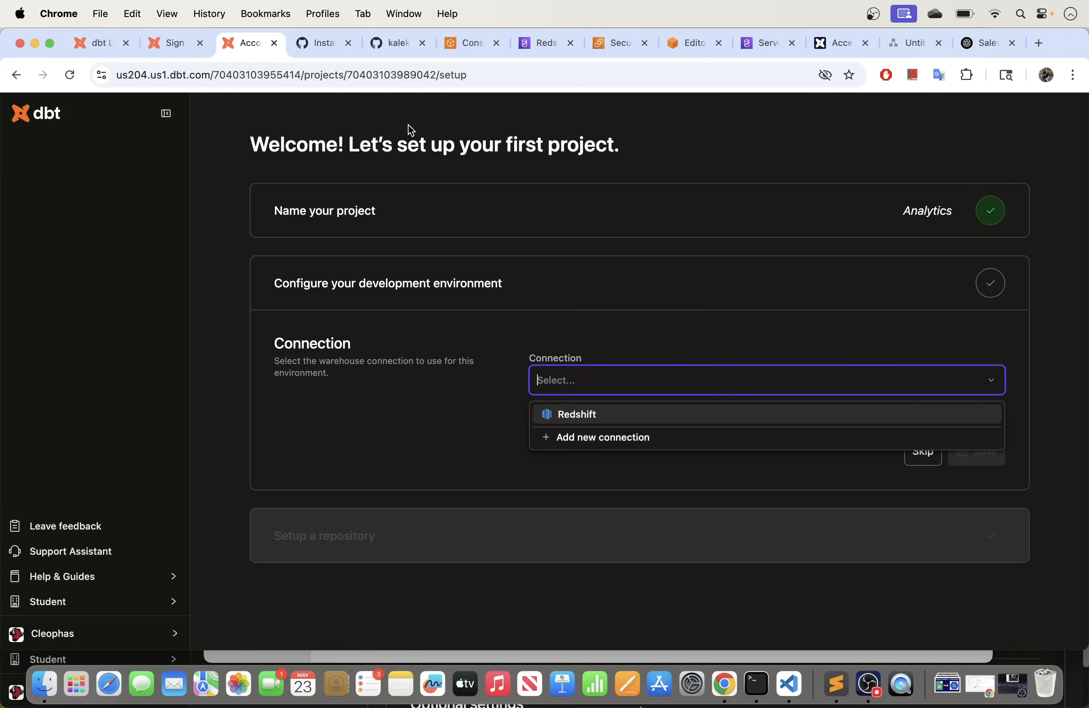
Step: Choose the Redshift connection for development and keep username/password authentication
left_click(582, 416)
scroll(447, 395, "down", 5)
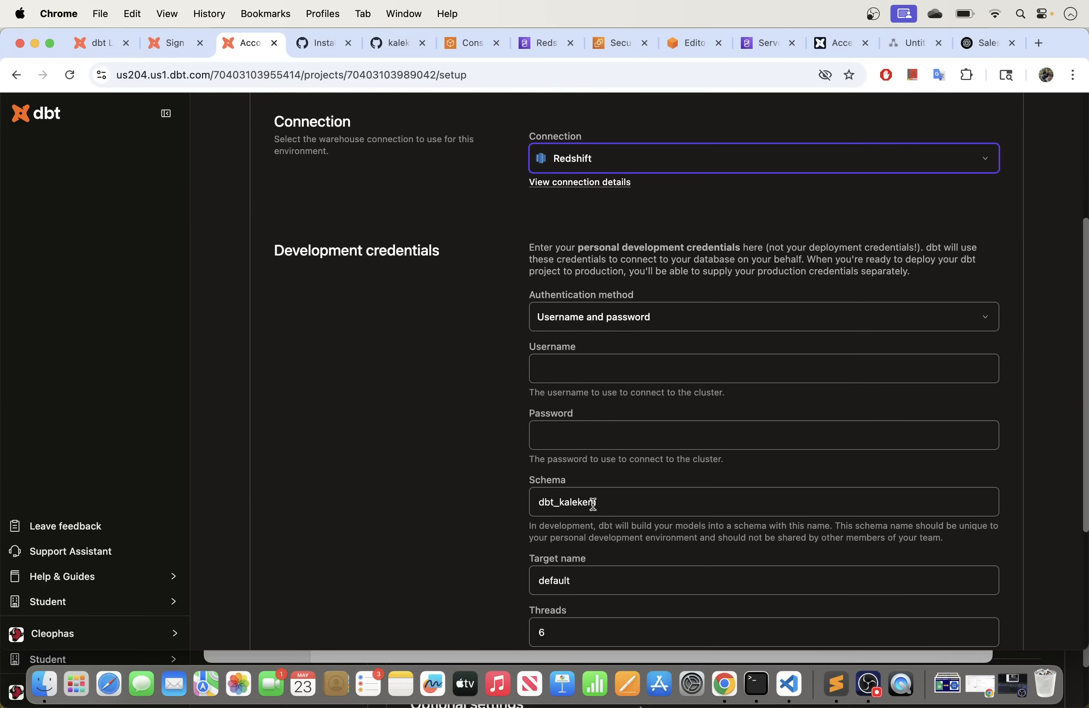
scroll(603, 423, "down", 2)
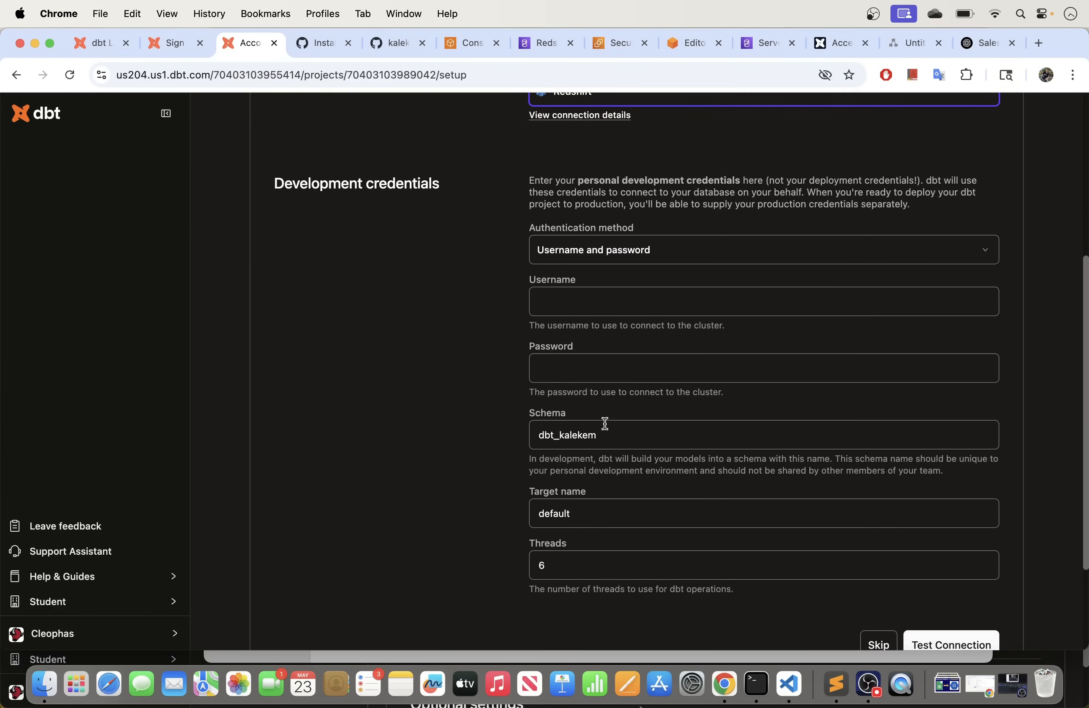
scroll(606, 421, "up", 3)
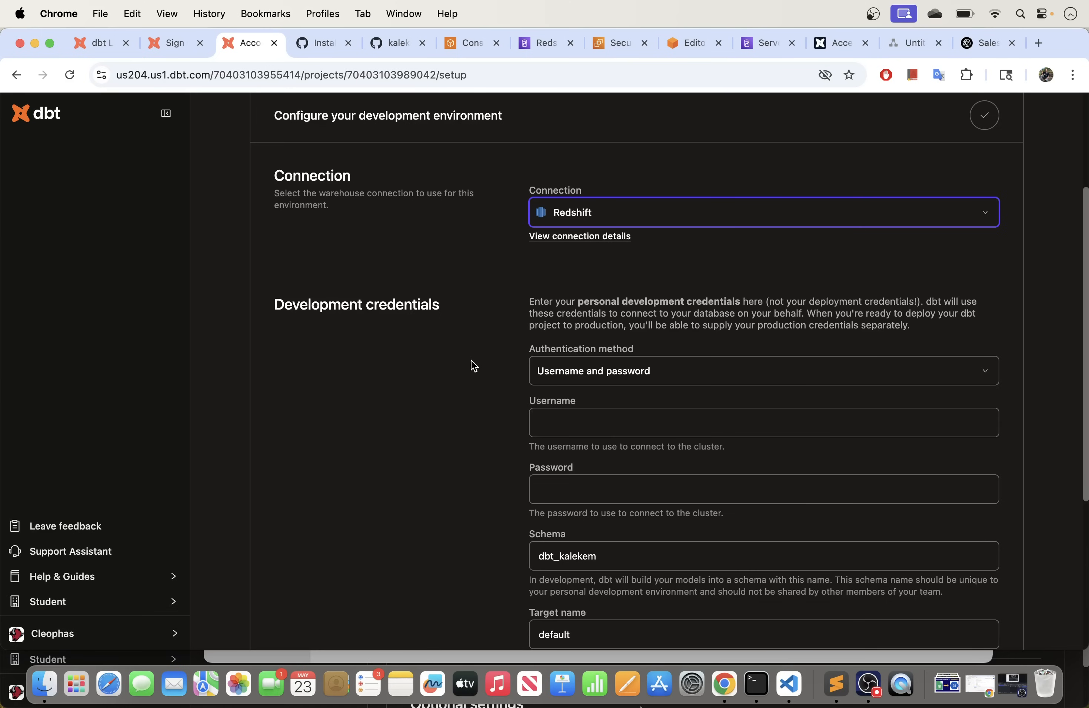
scroll(470, 363, "down", 2)
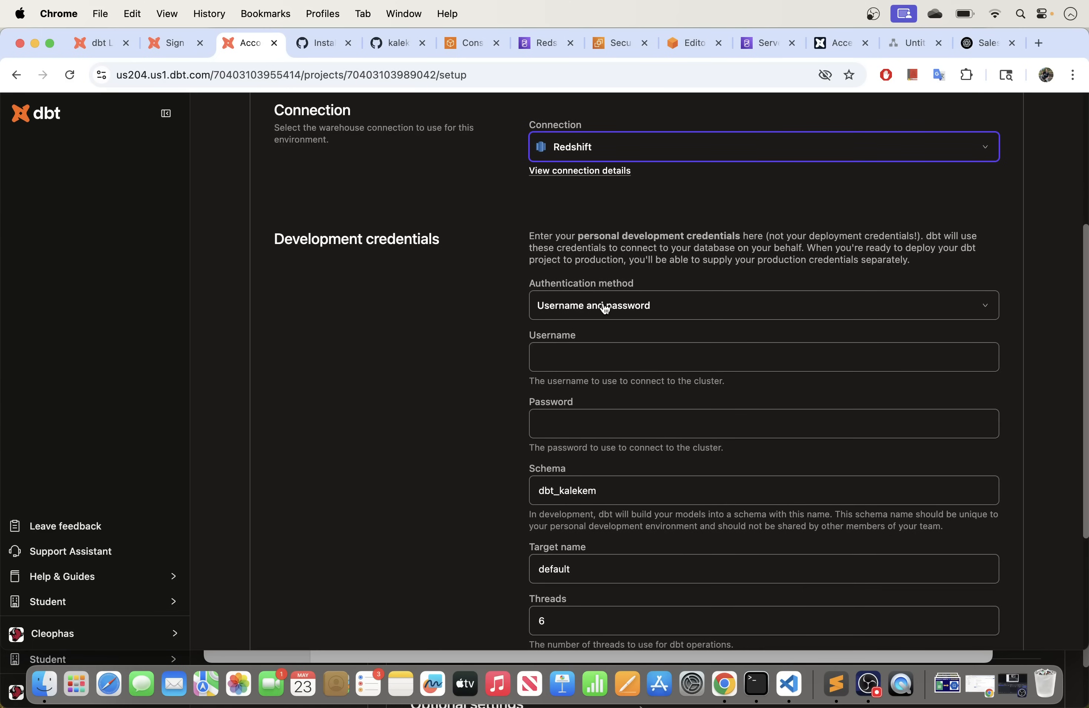
left_click(973, 309)
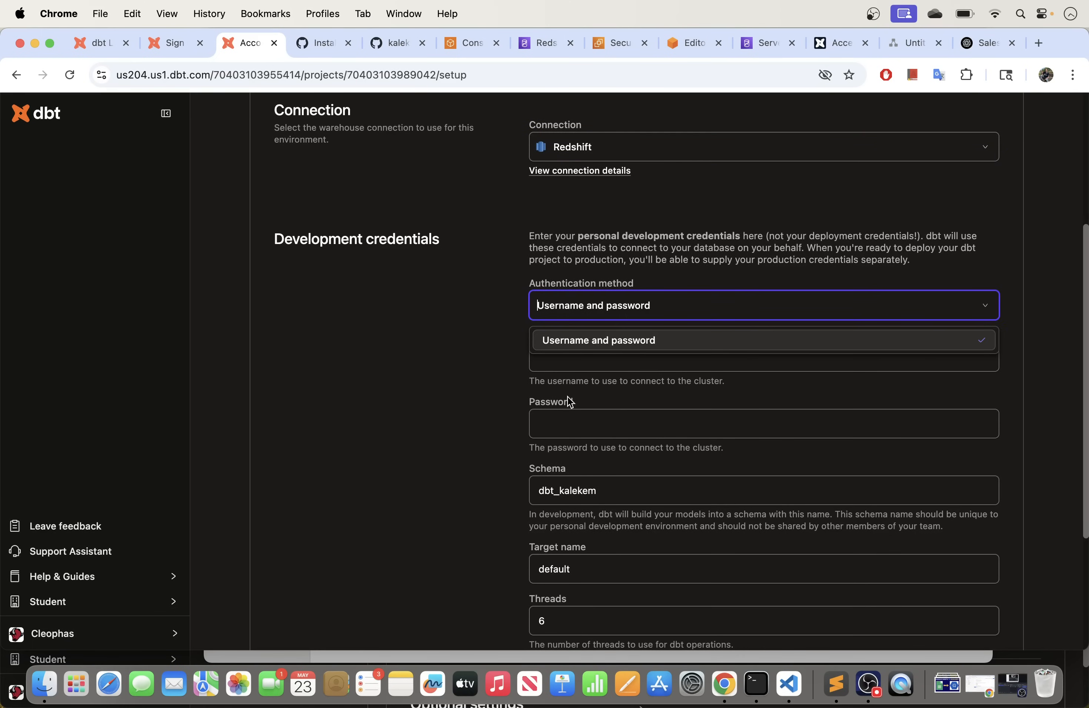
Step: Enter admin as the development username plus the account password, then review the schema field
left_click(568, 361)
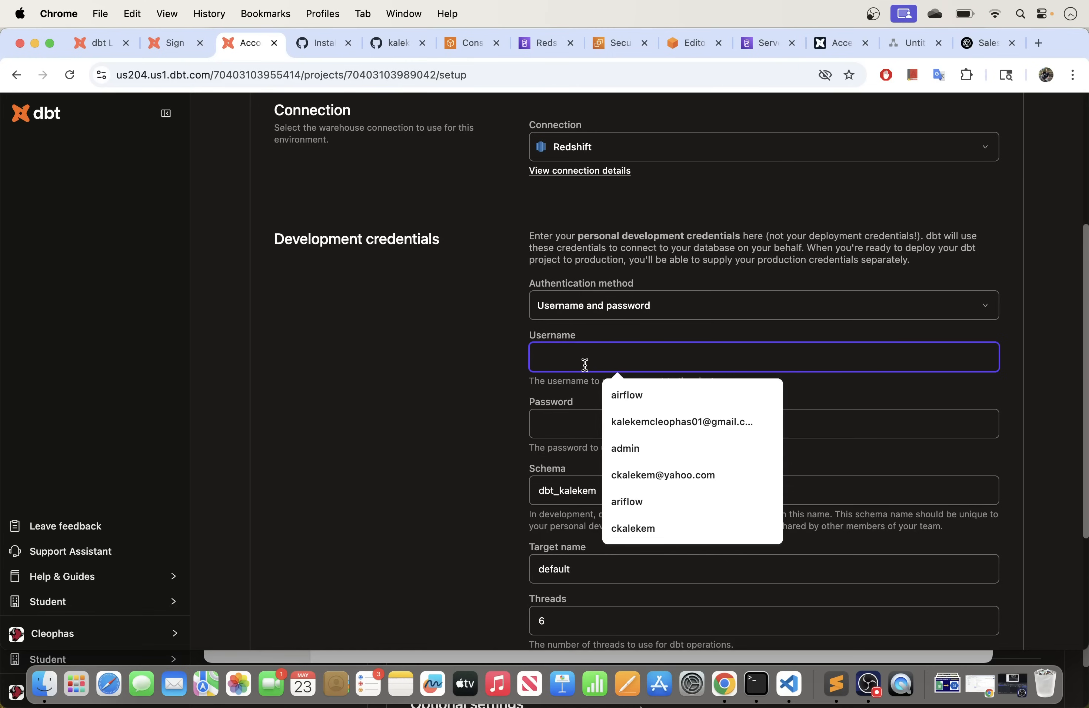
left_click(435, 430)
left_click(539, 362)
type("admin")
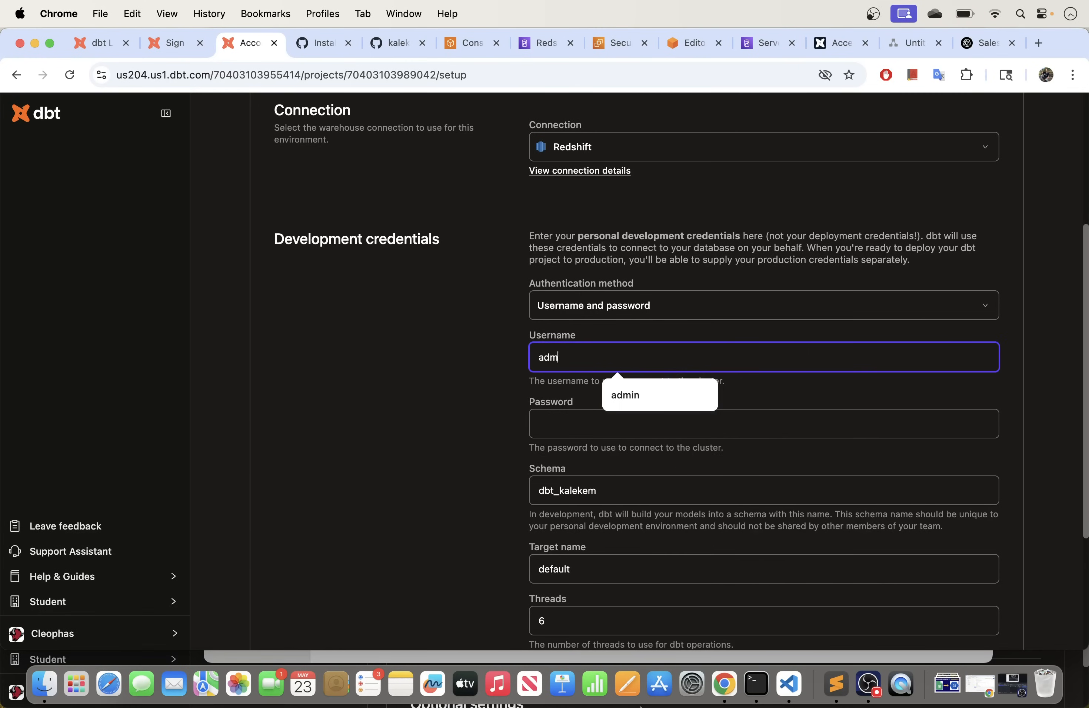
left_click(571, 432)
type("•")
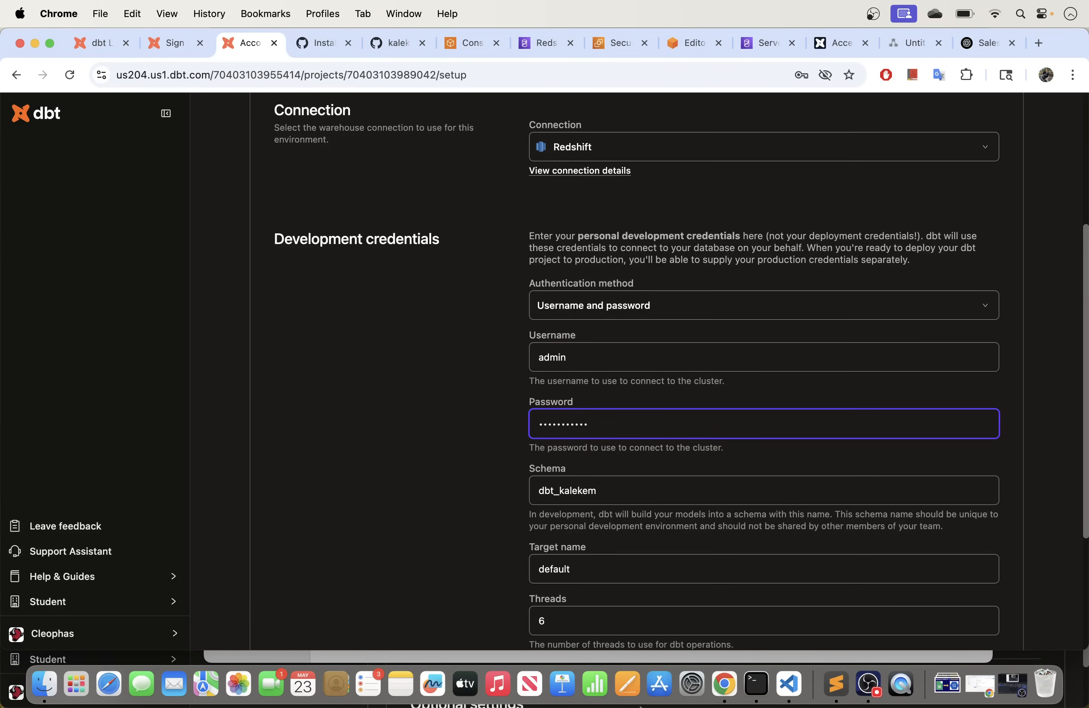
left_click(595, 370)
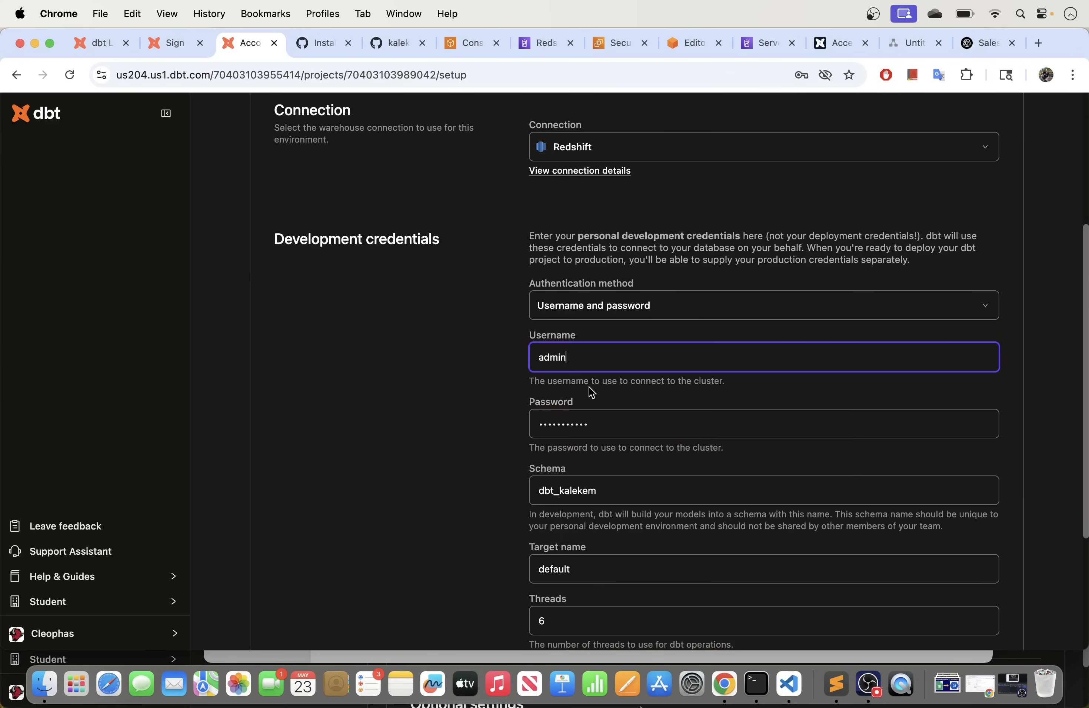
scroll(583, 383, "down", 1)
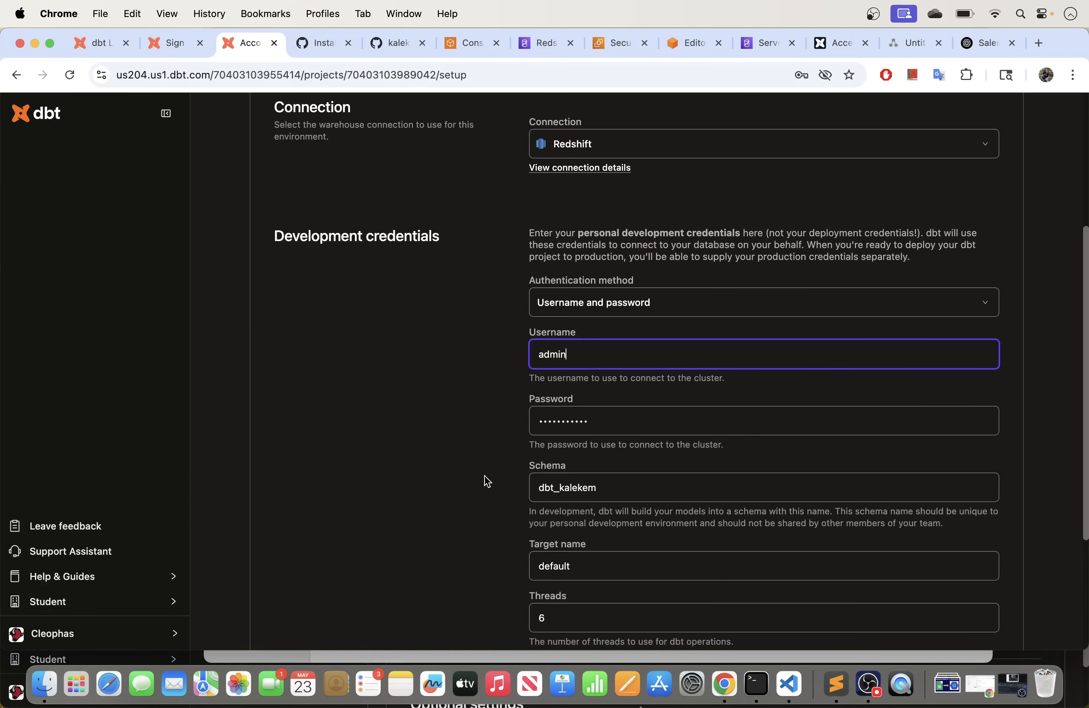
scroll(449, 462, "down", 2)
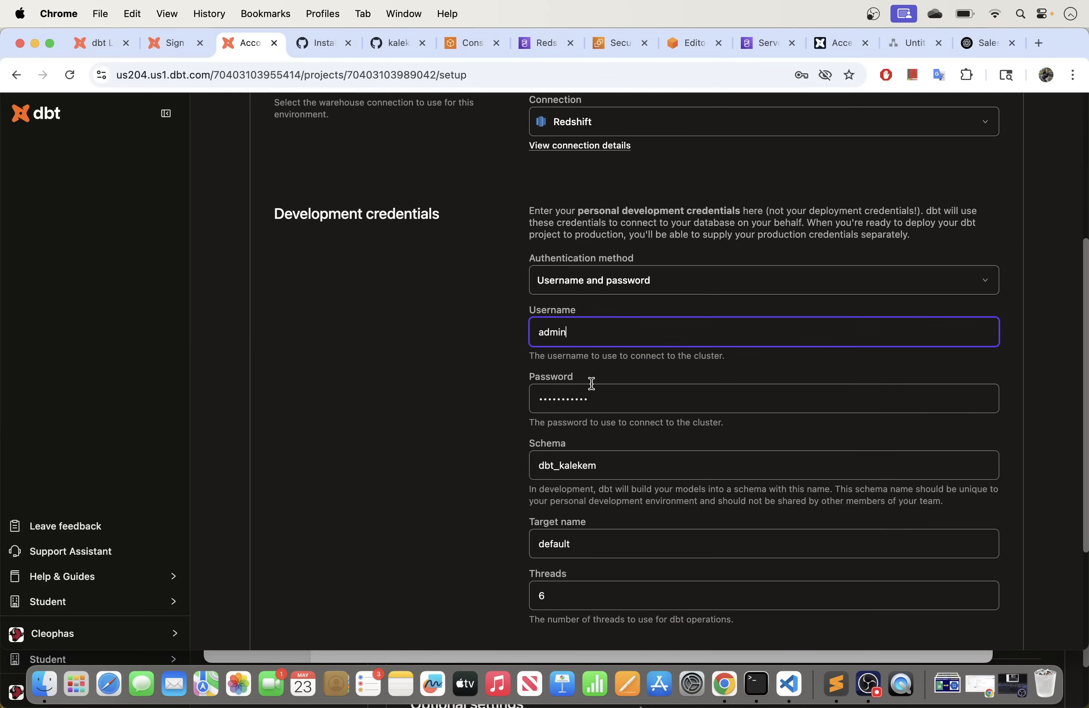
scroll(601, 406, "down", 5)
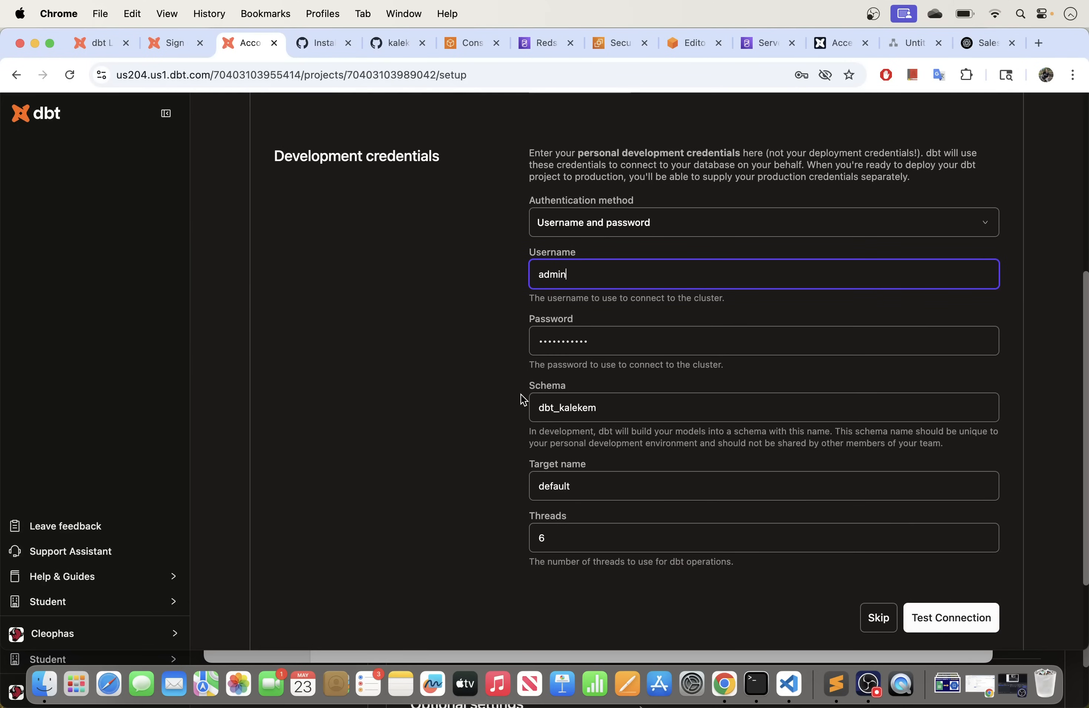
left_click(612, 407)
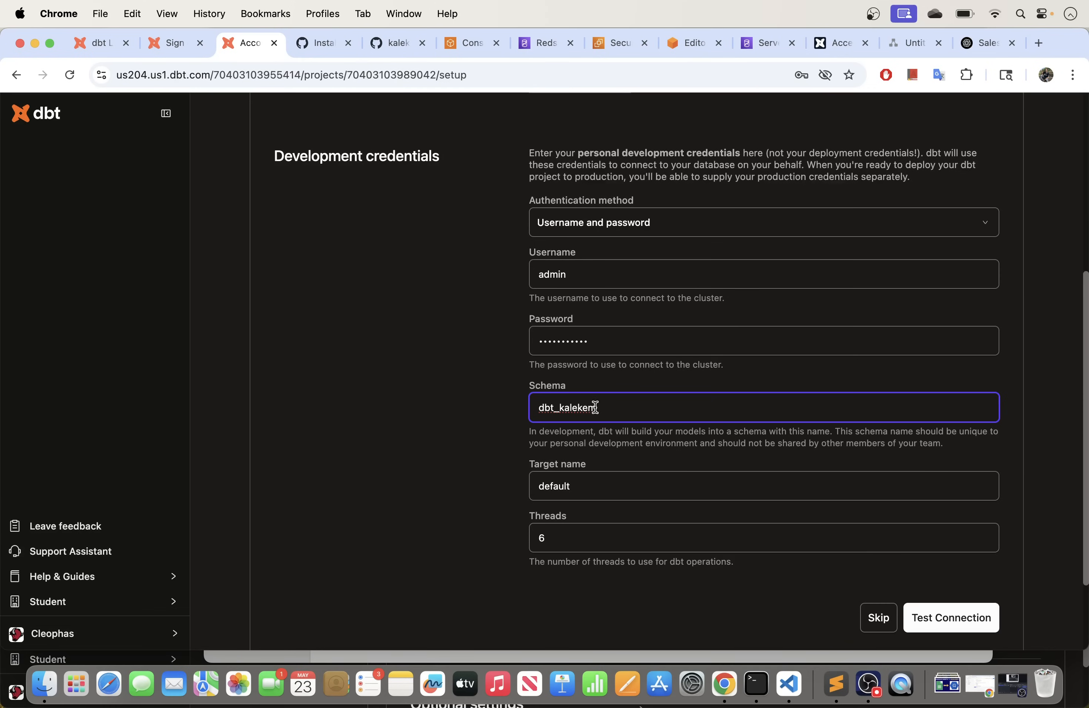
Step: Select the full development schema name in the dbt credentials form
left_click_drag(595, 407, 516, 406)
left_click(613, 408)
left_click_drag(603, 414, 430, 414)
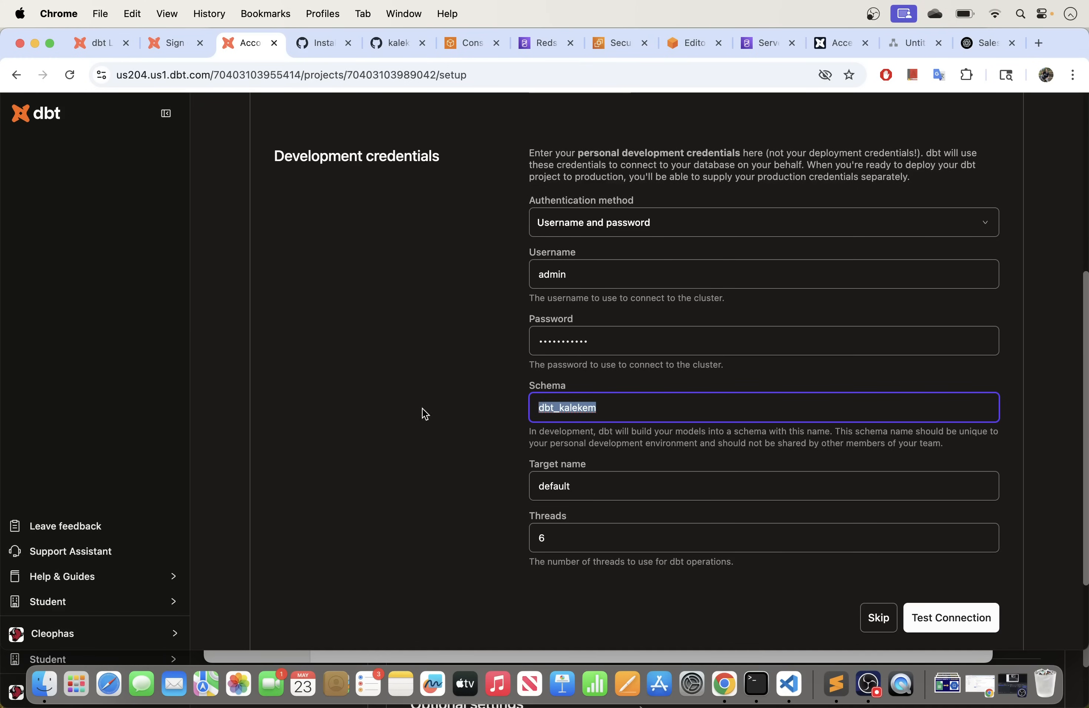
left_click(574, 409)
left_click_drag(625, 406, 524, 409)
Step: In Redshift Query Editor v2, refresh the tree and list the workgroup's native databases
left_click(682, 48)
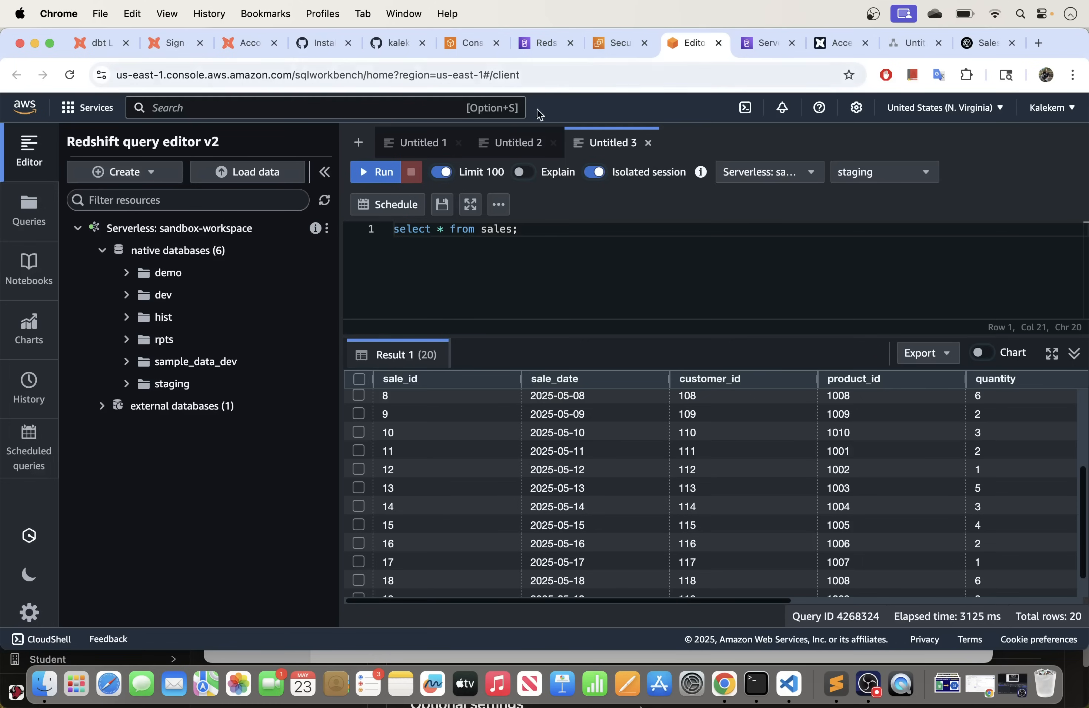
left_click(324, 201)
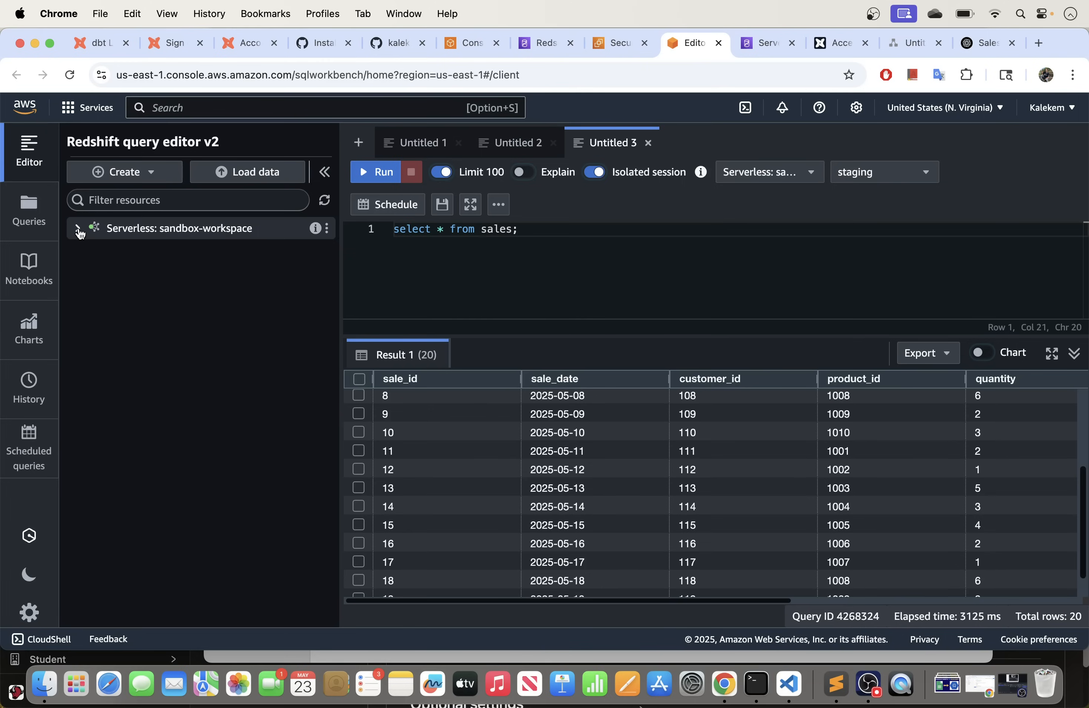
left_click(322, 202)
left_click(69, 74)
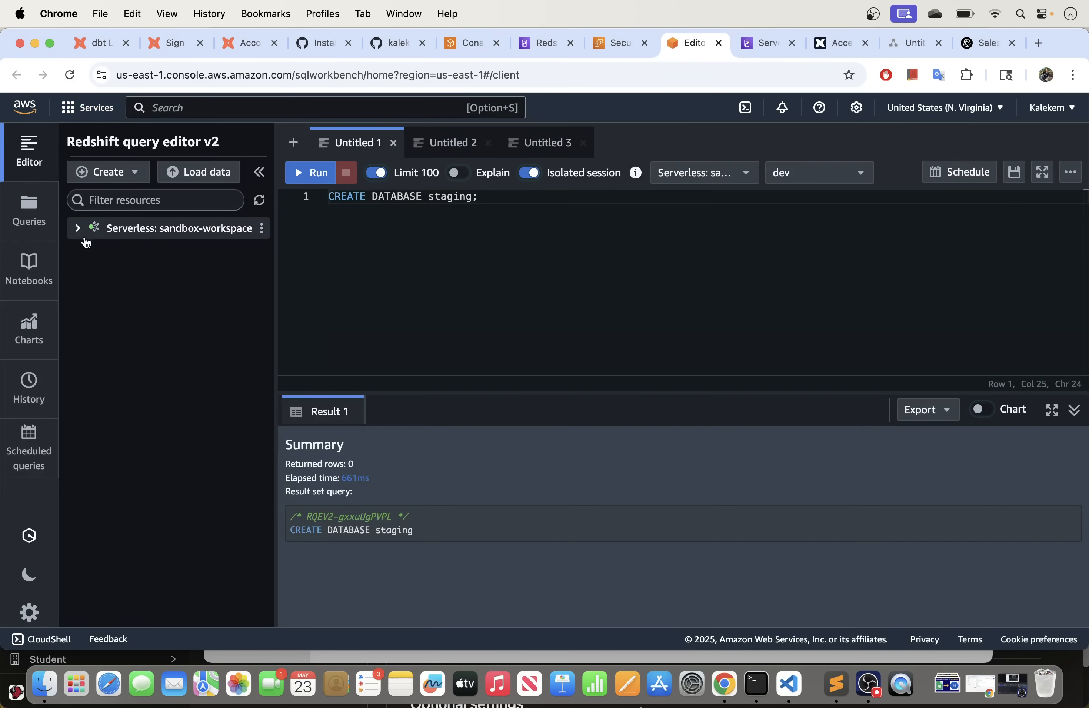
left_click(79, 228)
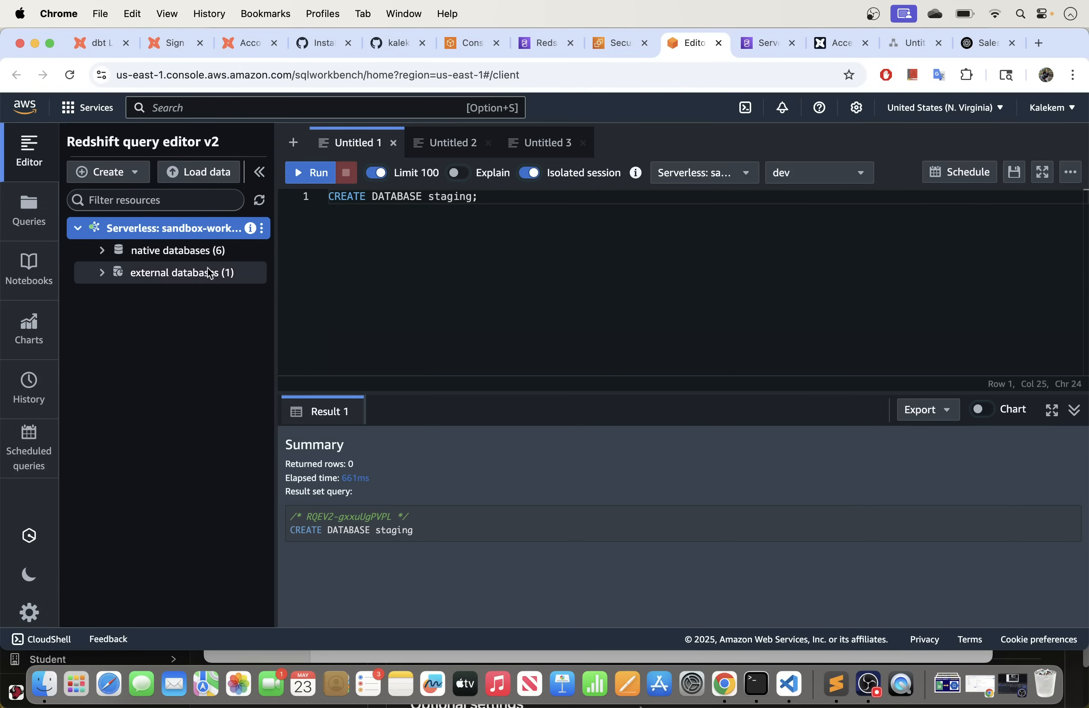
left_click(103, 250)
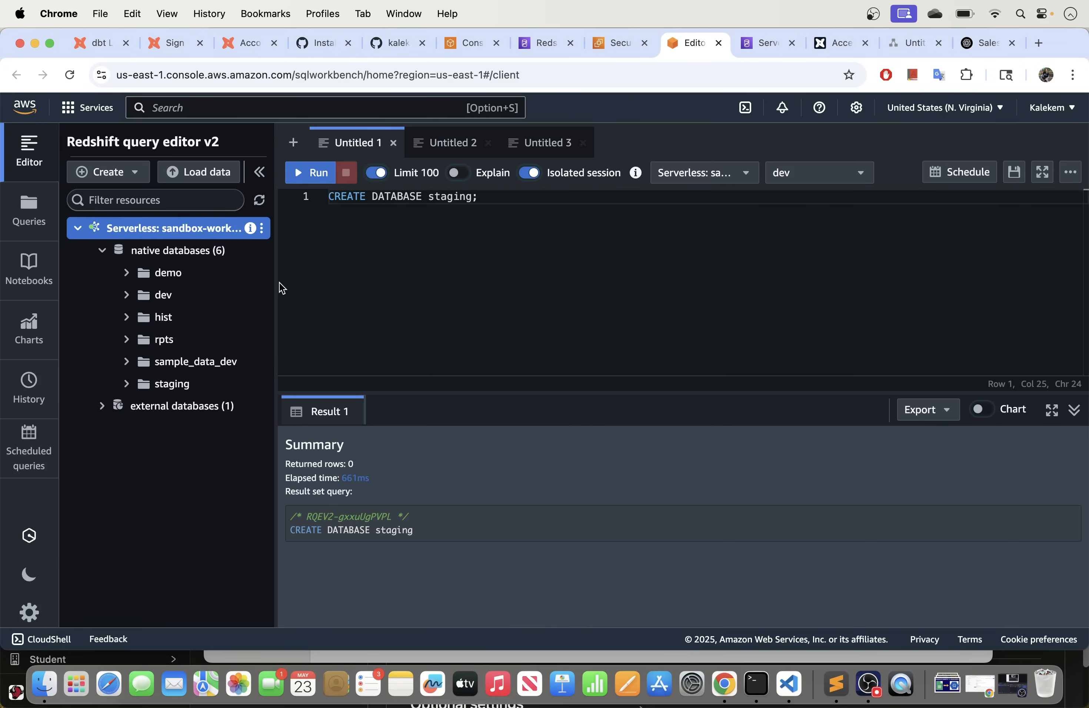
left_click_drag(275, 280, 350, 286)
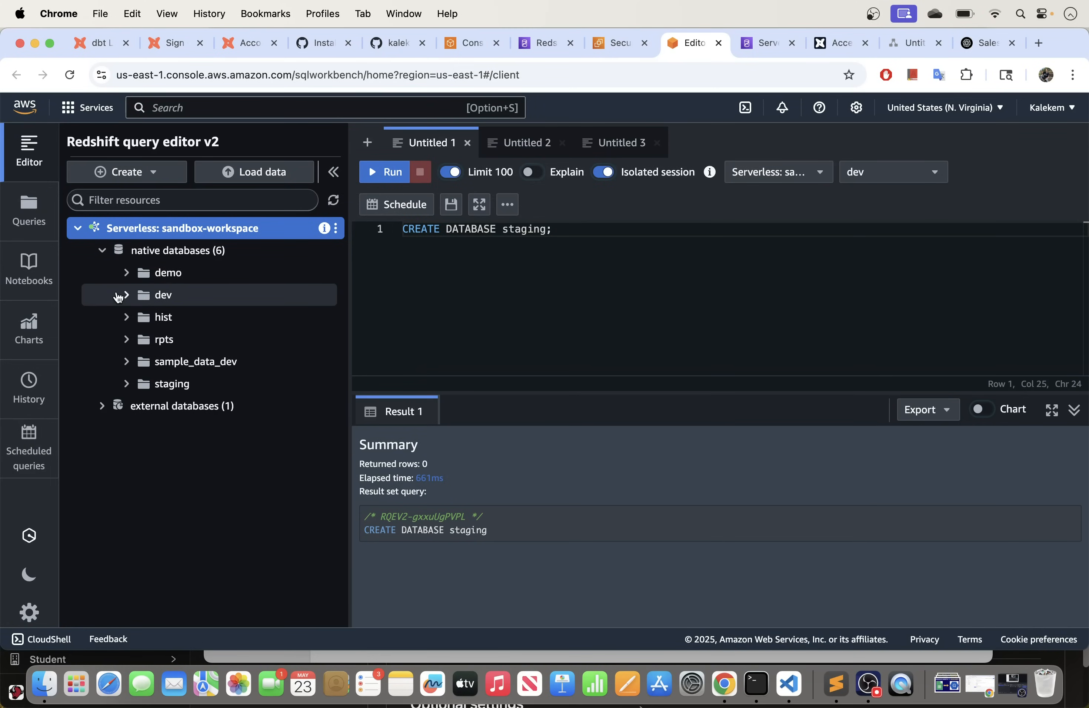
Step: Expand the dev database and load its public schema's contents
left_click(130, 297)
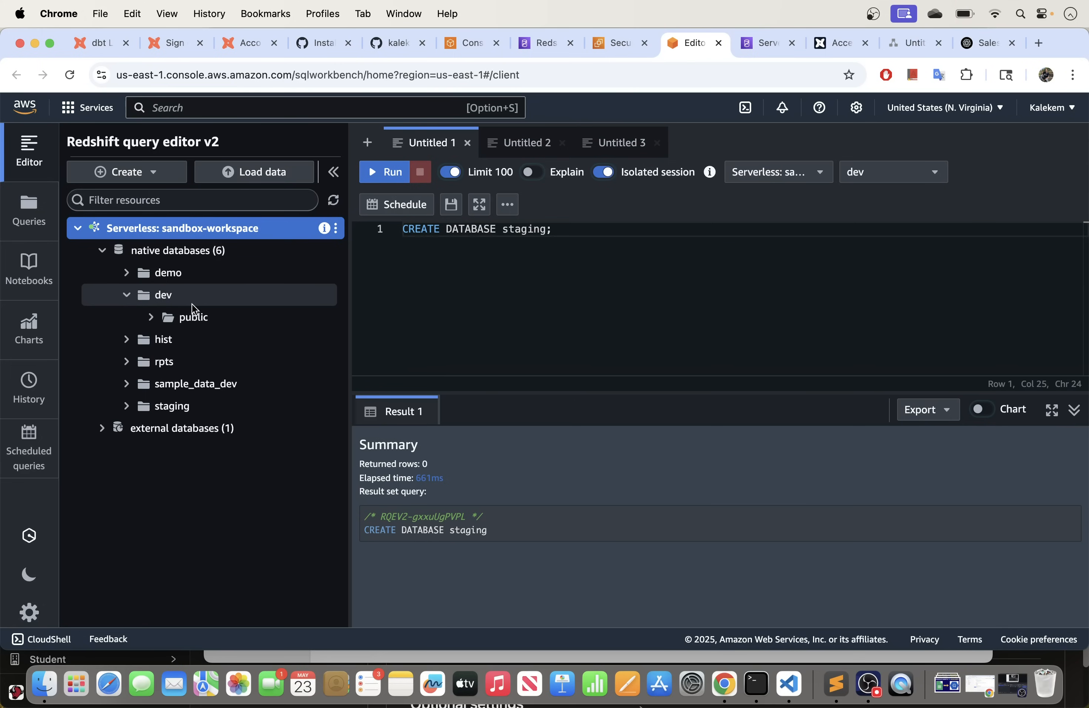
left_click(151, 317)
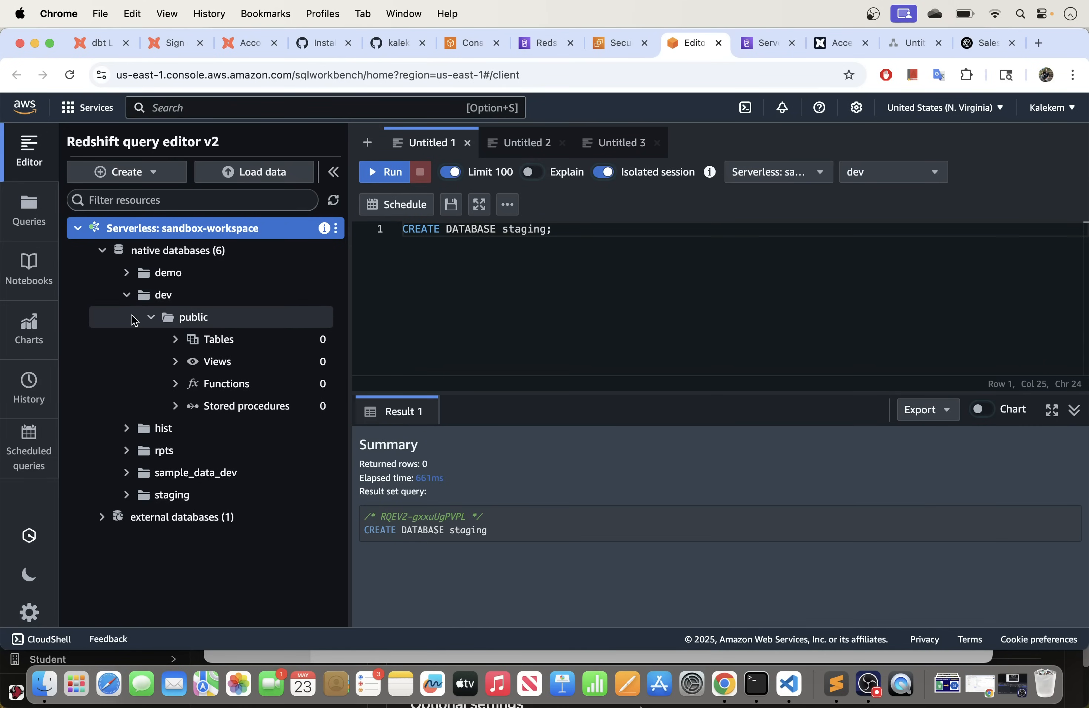
left_click(127, 296)
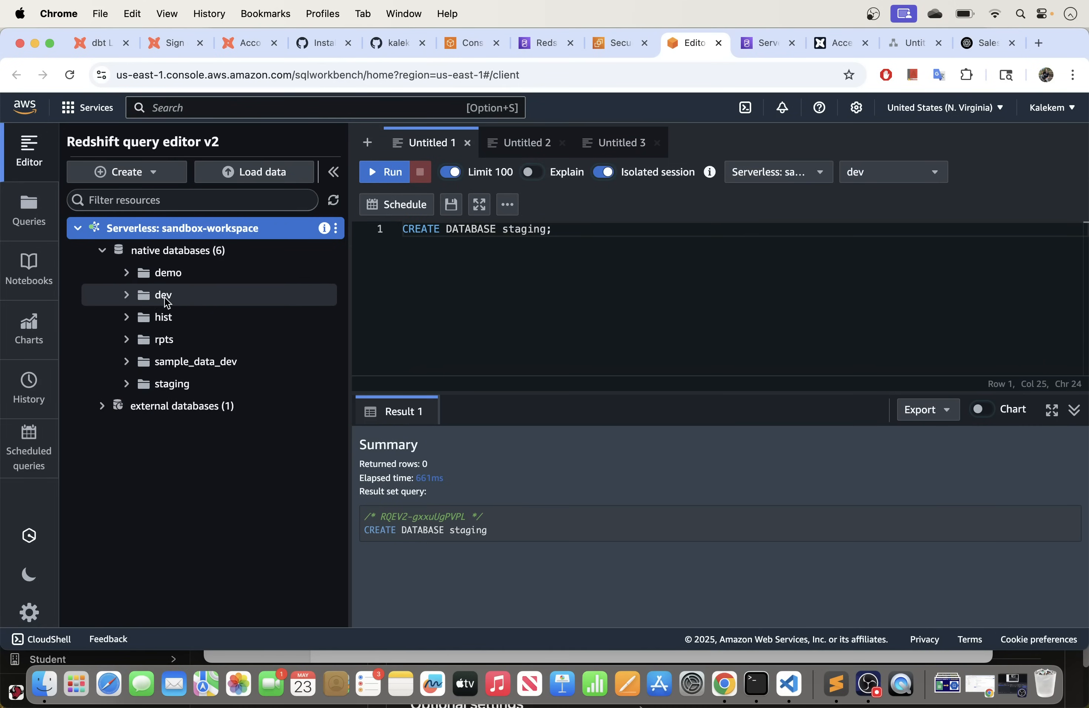
left_click(127, 296)
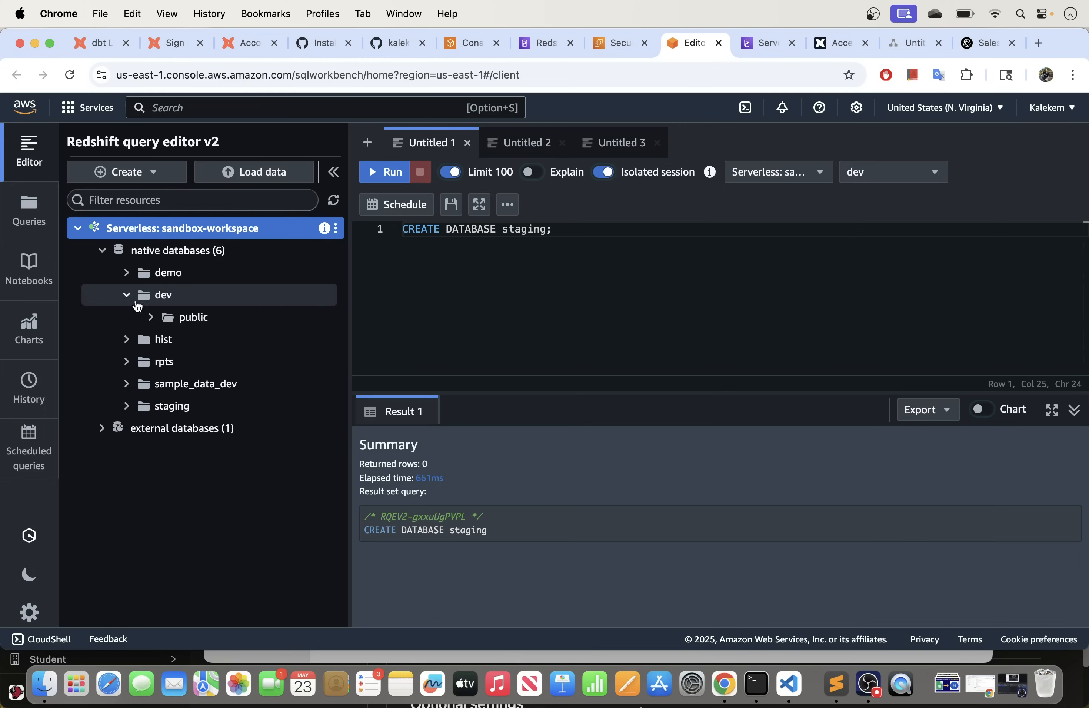
left_click(127, 296)
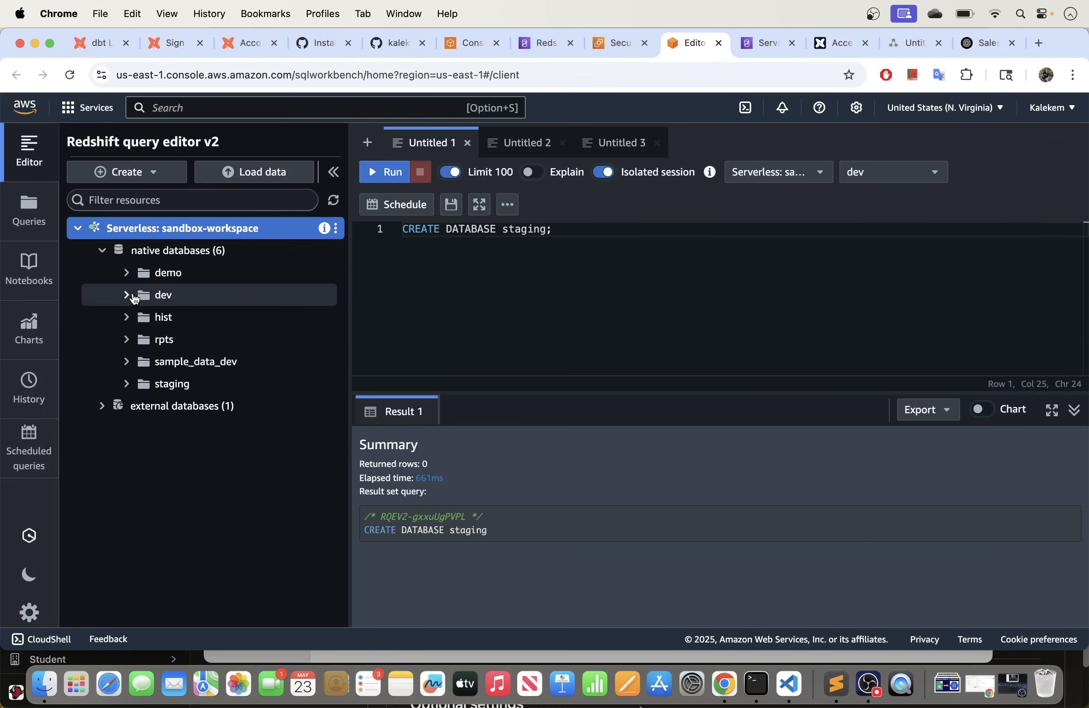
left_click(127, 295)
left_click(151, 317)
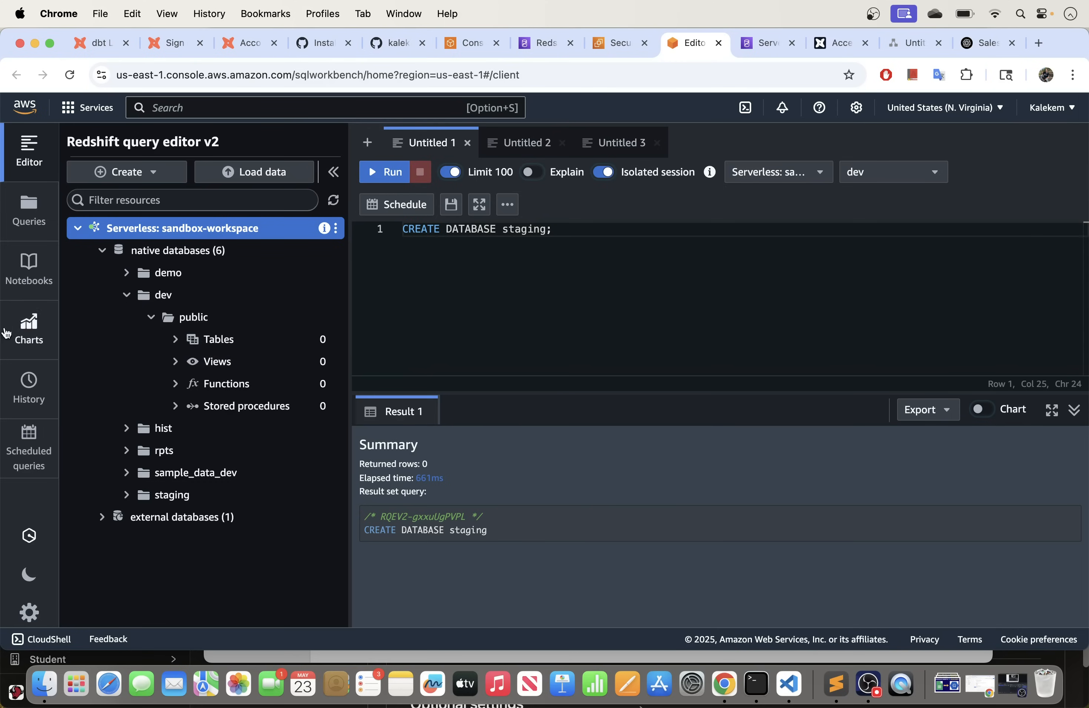
Step: Replace the development target name 'default' with 'dev'
left_click(237, 46)
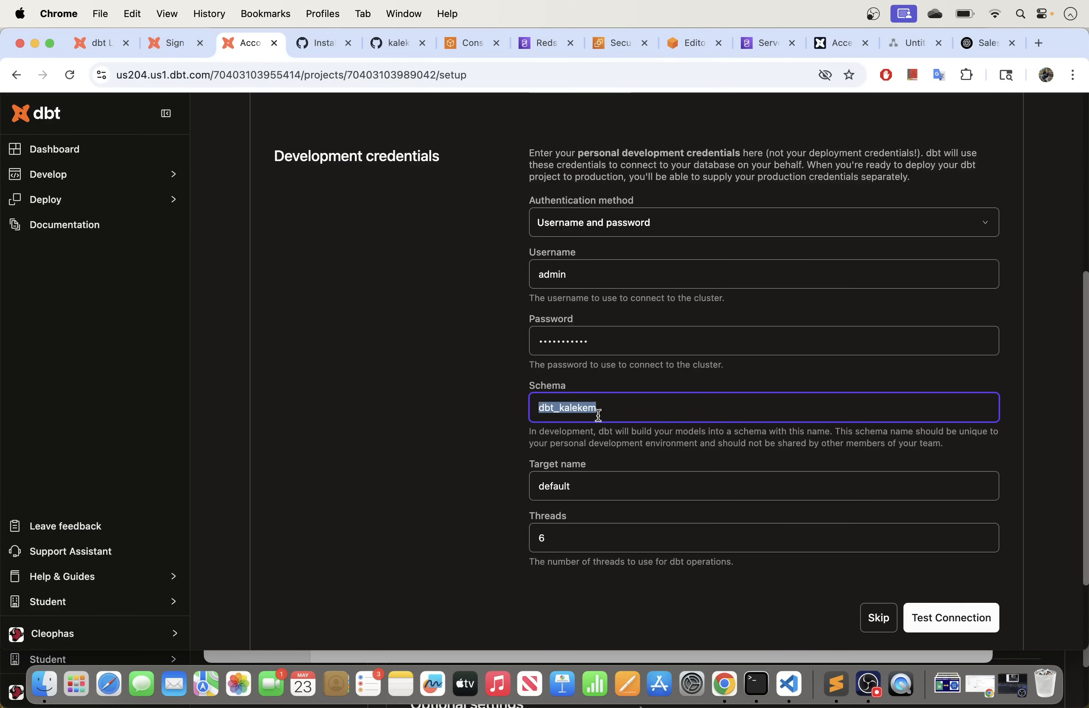
left_click(592, 407)
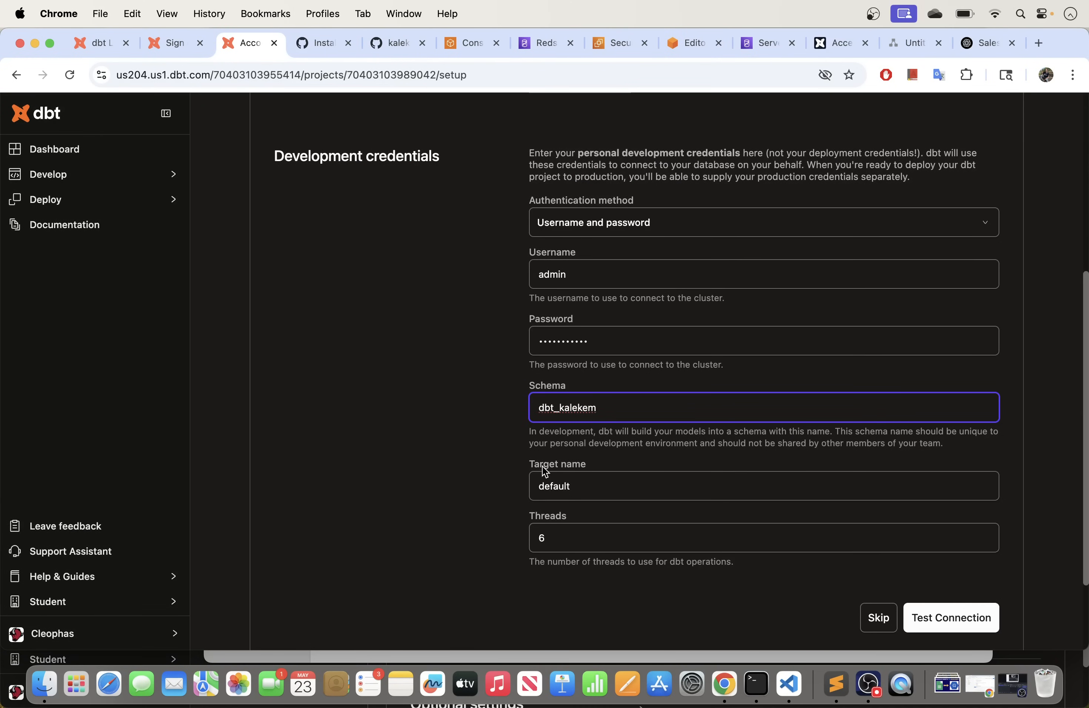
left_click_drag(586, 467, 526, 461)
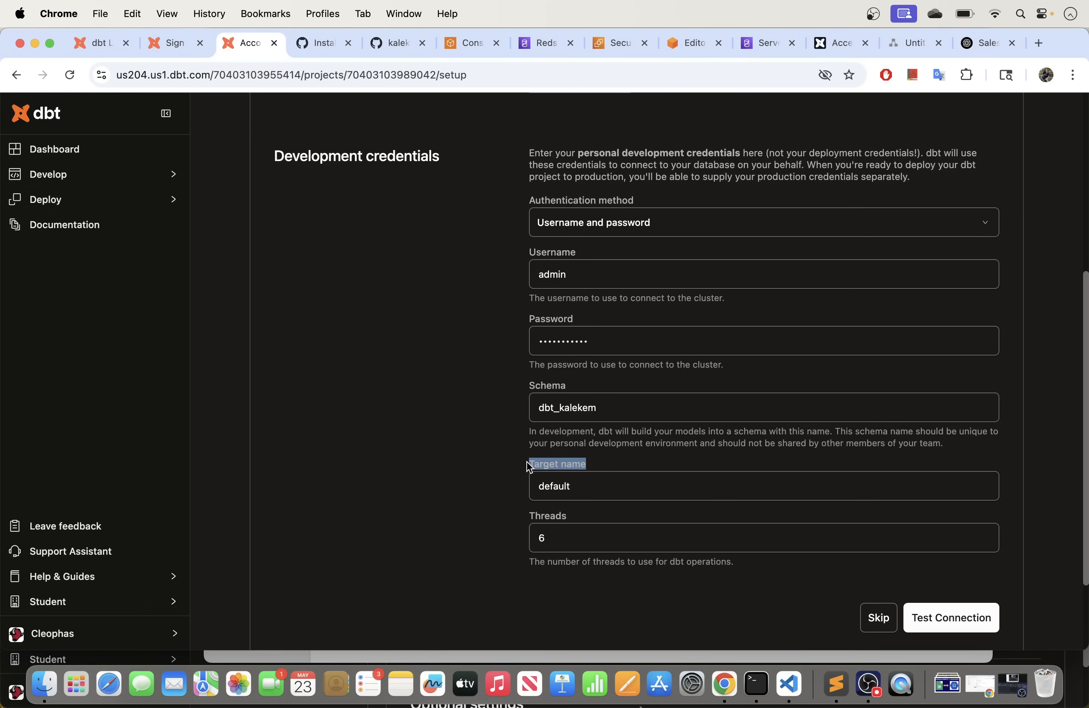
left_click(600, 472)
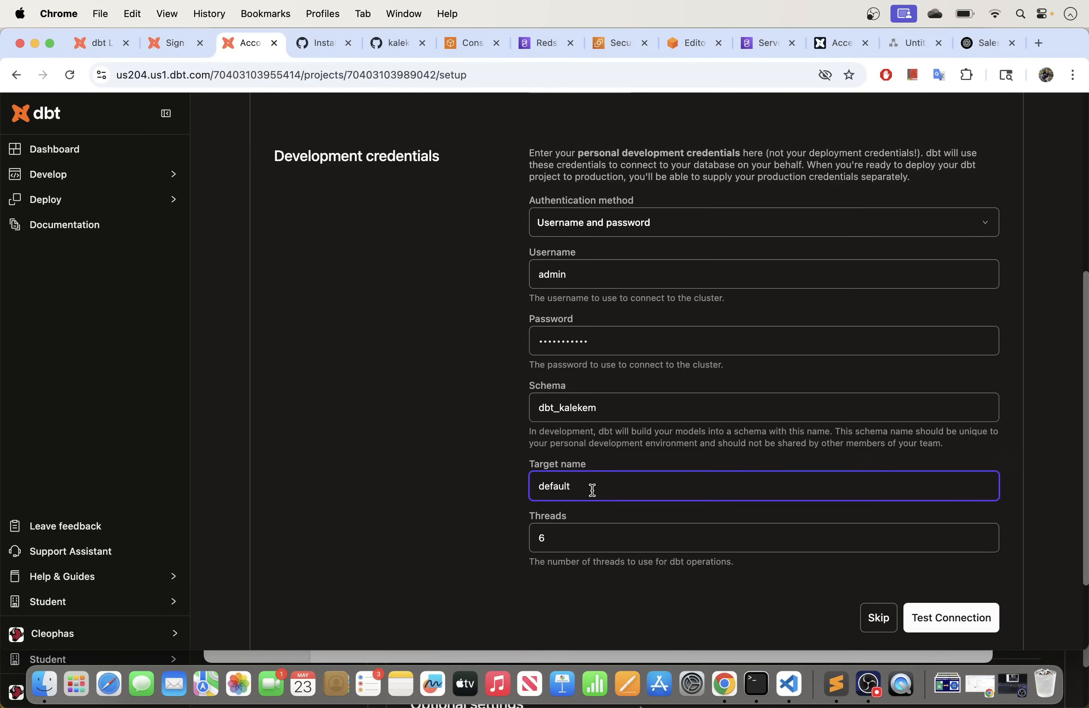
key("BackSpace")
key("BackSpace")
key("BackSpace")
key("BackSpace")
key("BackSpace")
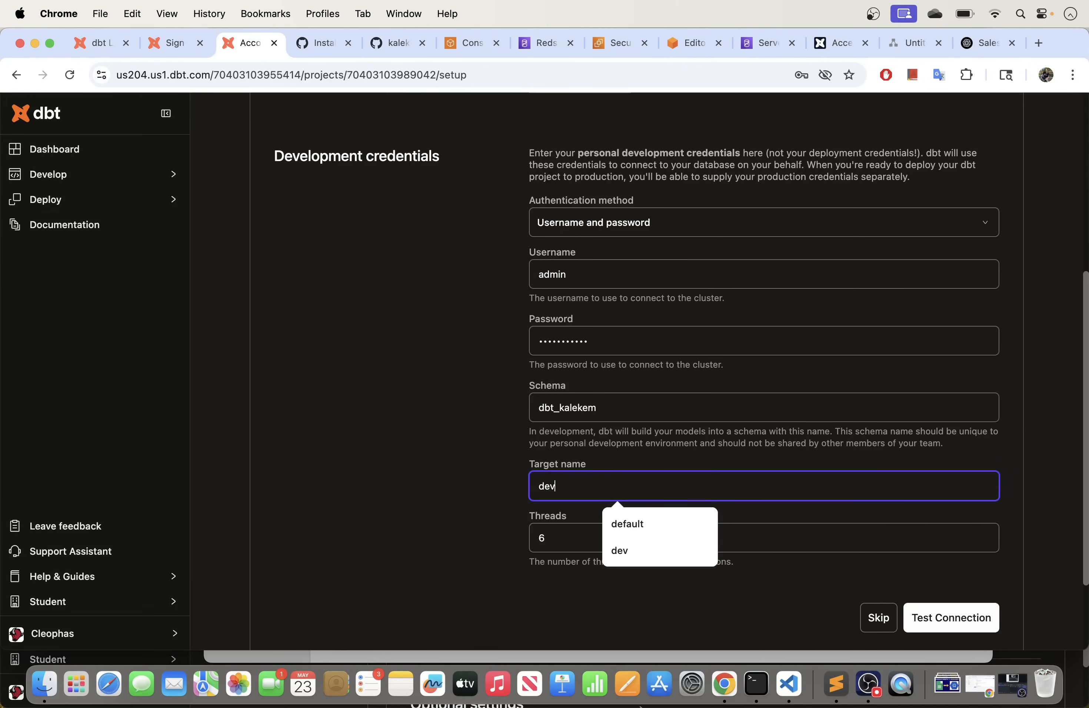
key("BackSpace")
key("BackSpace")
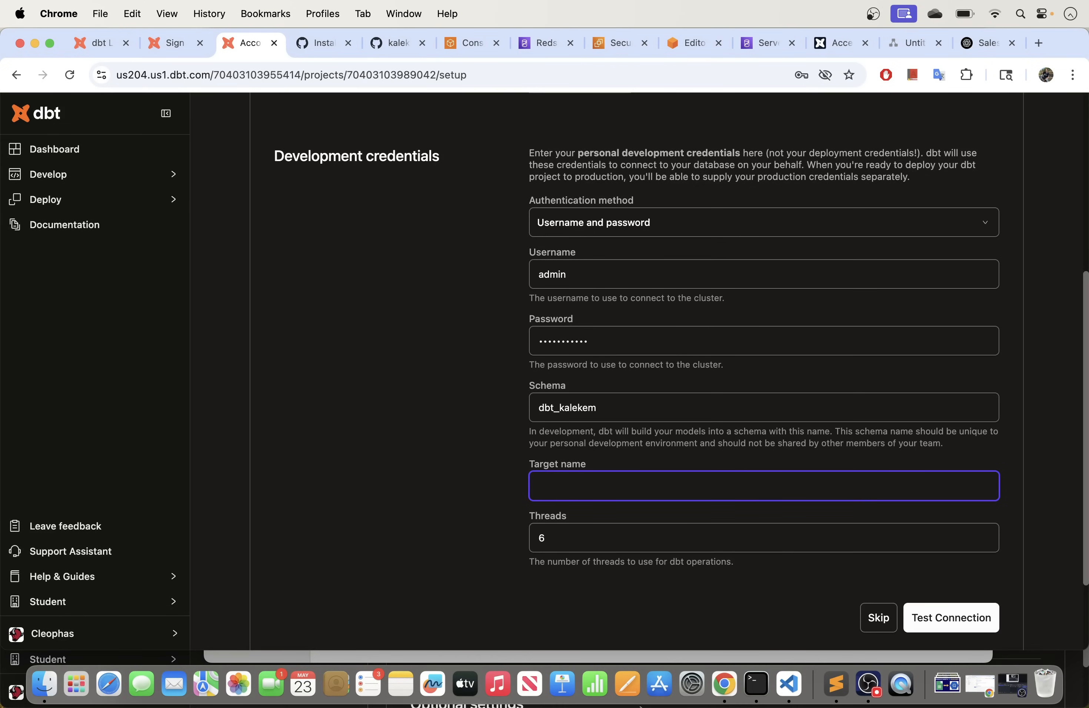
type("d")
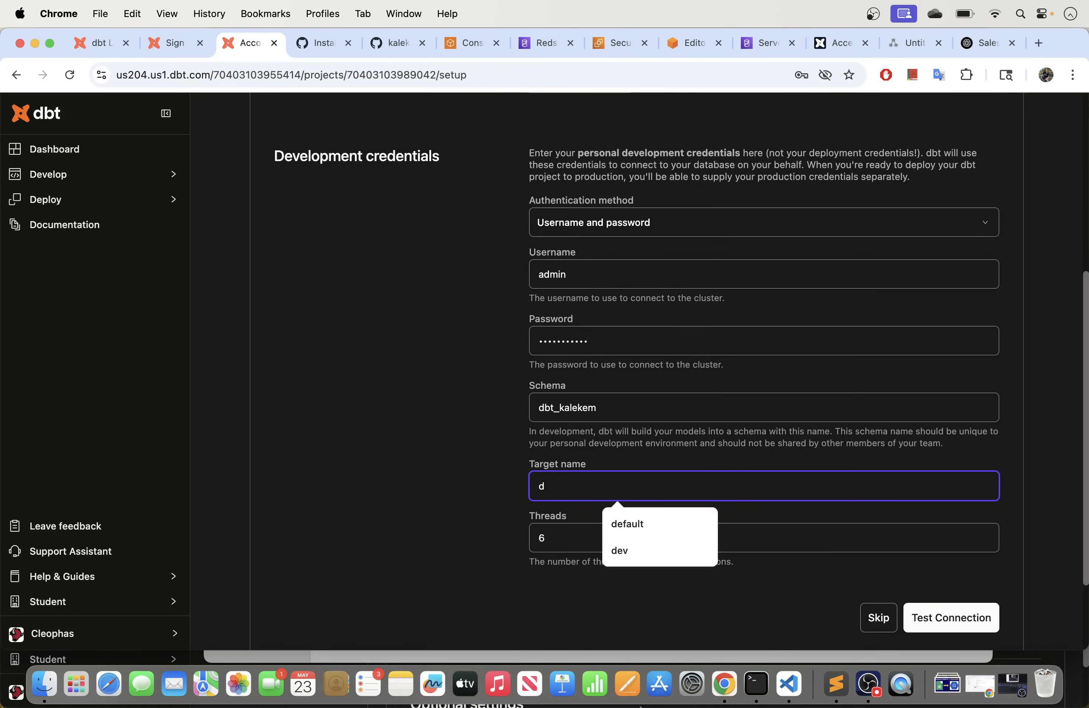
type("ev")
left_click(611, 454)
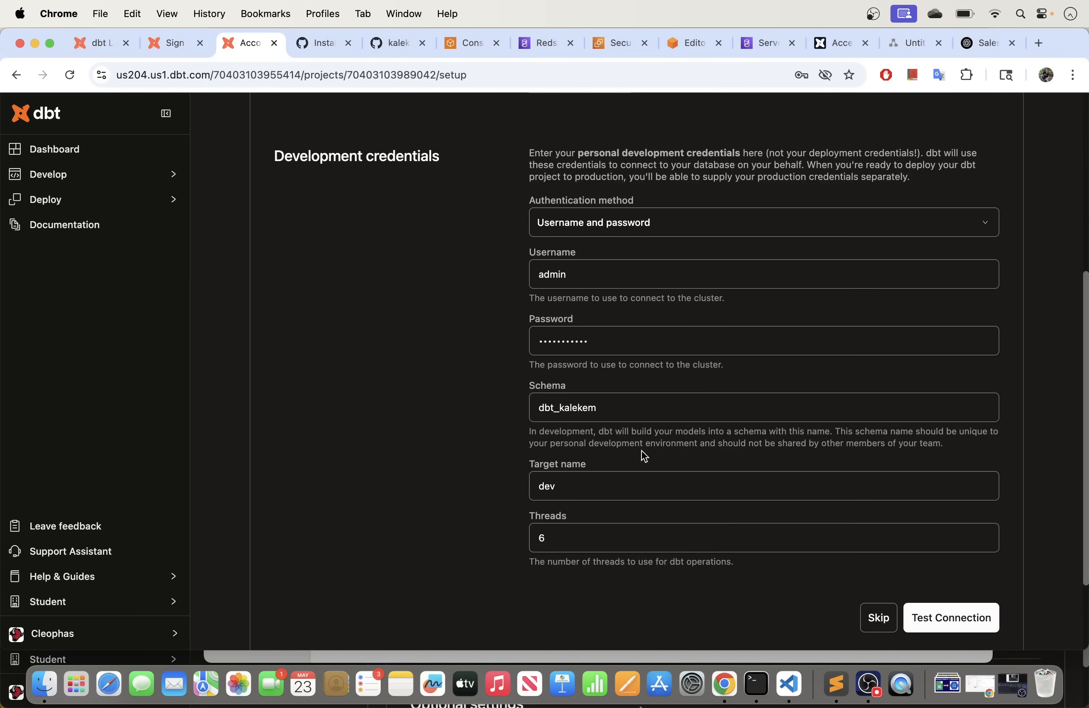
Step: Lower threads to 3 and run Test Connection
scroll(651, 427, "down", 3)
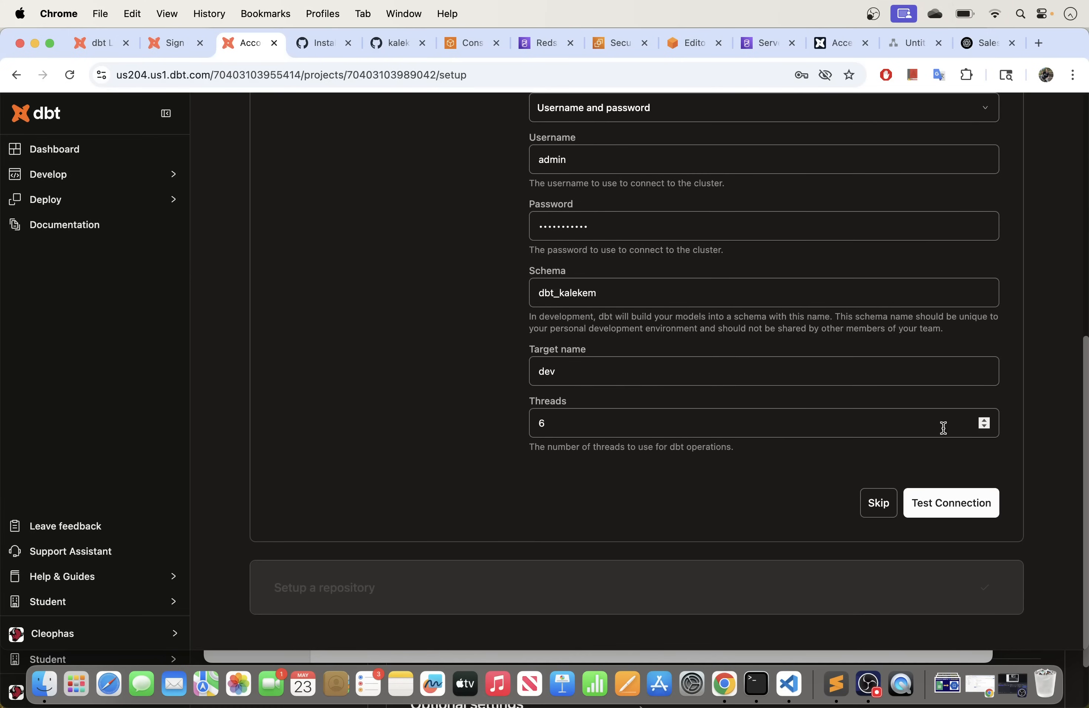
left_click(984, 427)
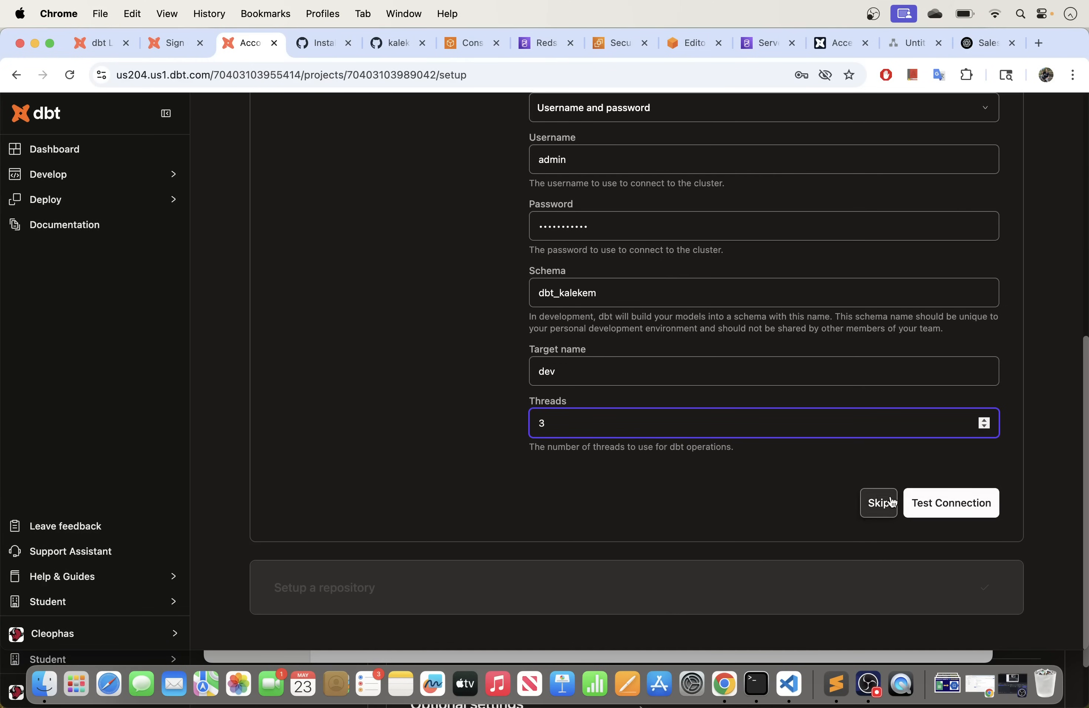
left_click(920, 507)
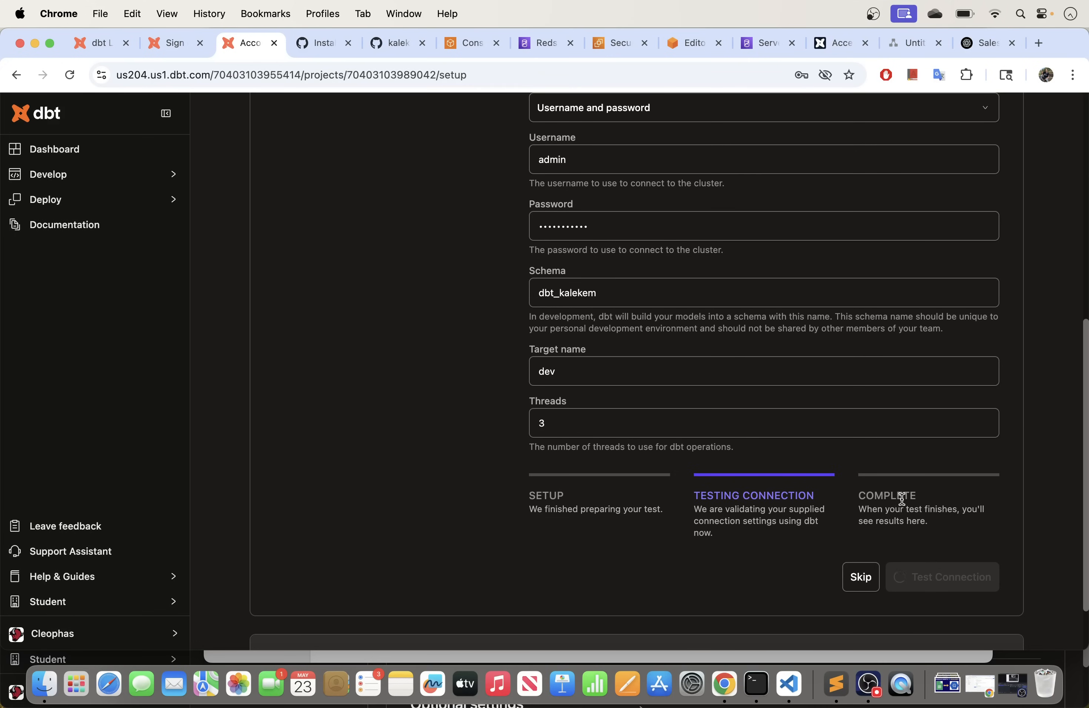
Step: Scroll through the test output and highlight the 'connection timed out' error log
scroll(902, 499, "down", 1)
scroll(901, 499, "up", 2)
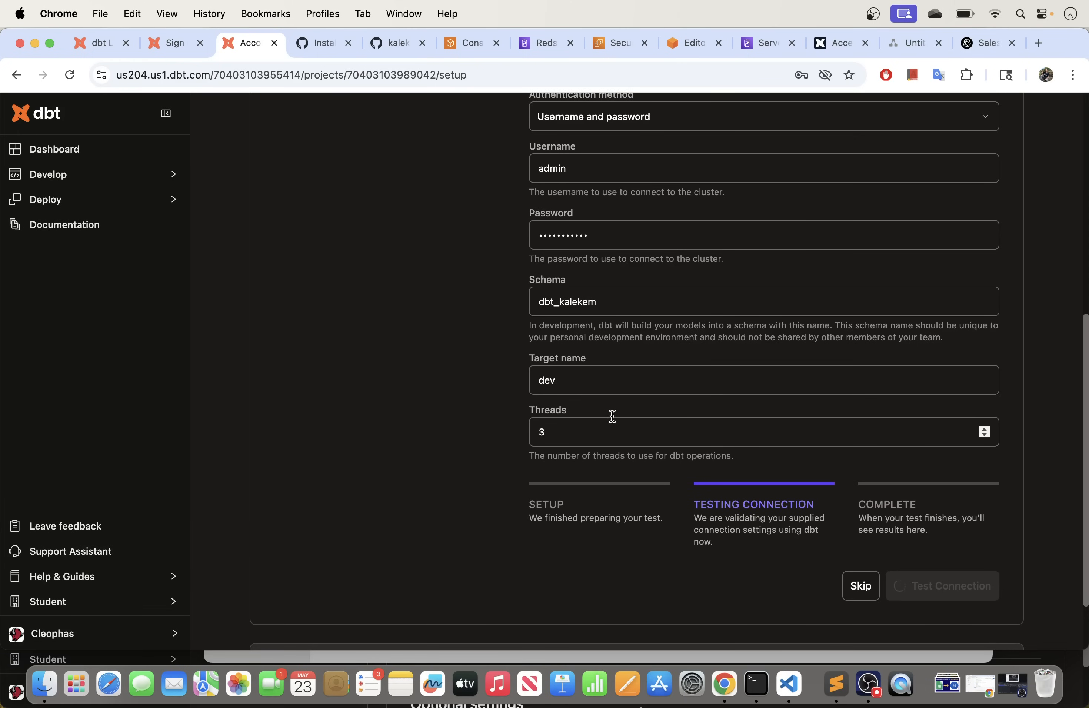
scroll(815, 435, "up", 4)
scroll(814, 435, "up", 5)
scroll(815, 439, "down", 10)
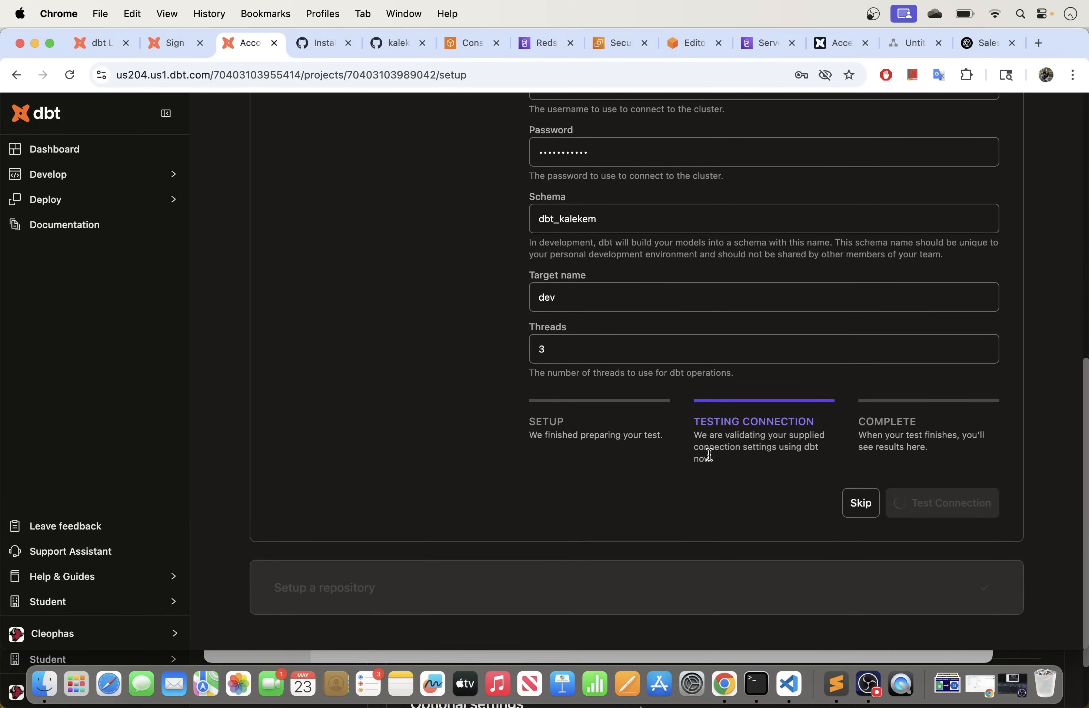
scroll(708, 454, "up", 2)
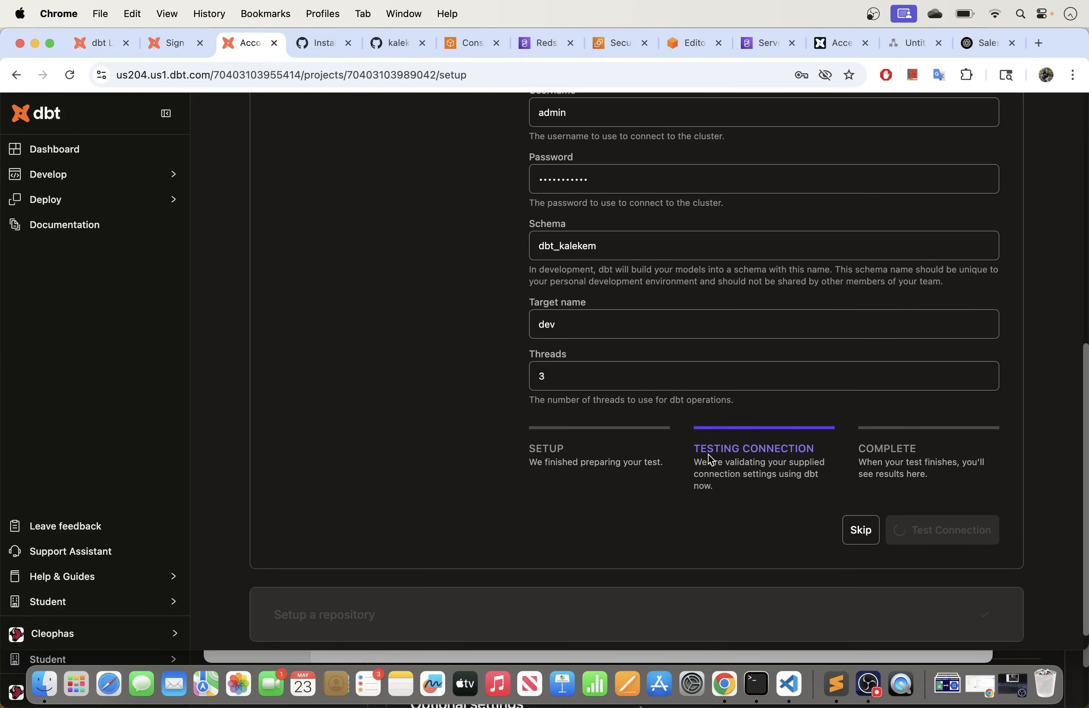
scroll(708, 454, "up", 2)
scroll(709, 459, "up", 1)
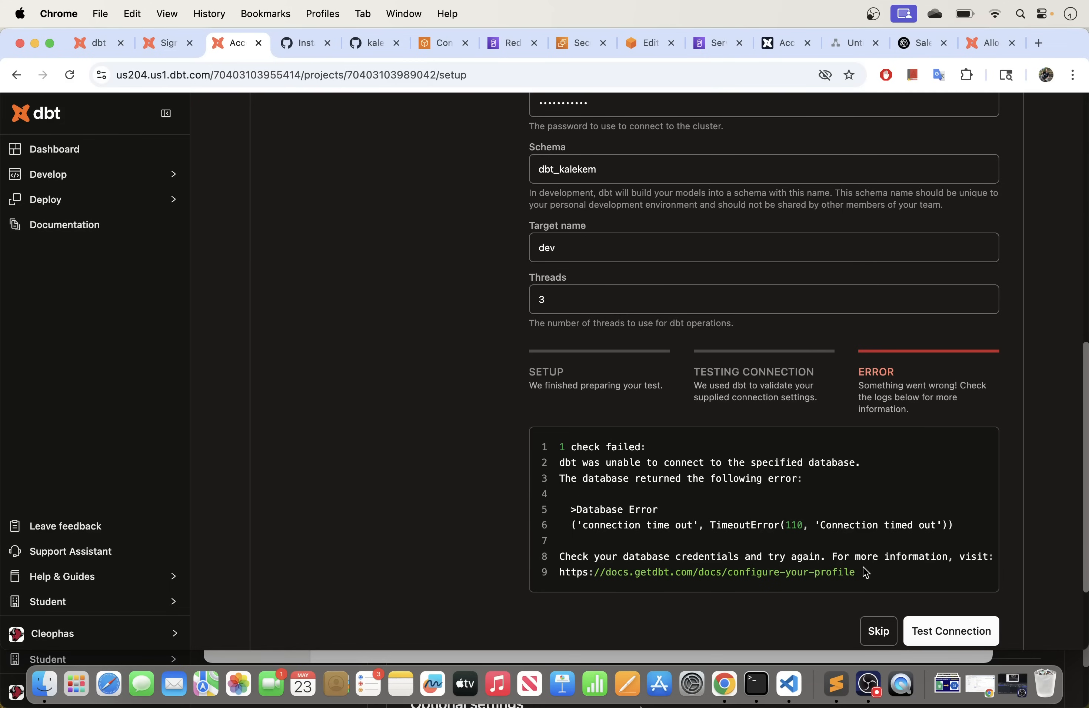
left_click_drag(862, 580, 580, 463)
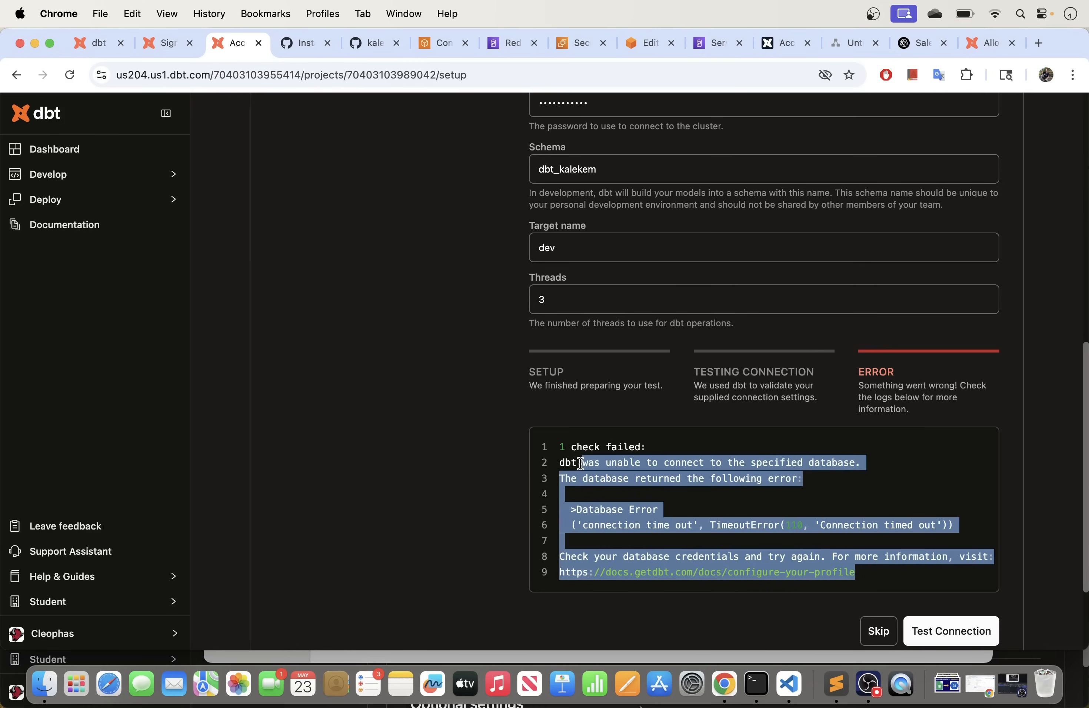
left_click(647, 522)
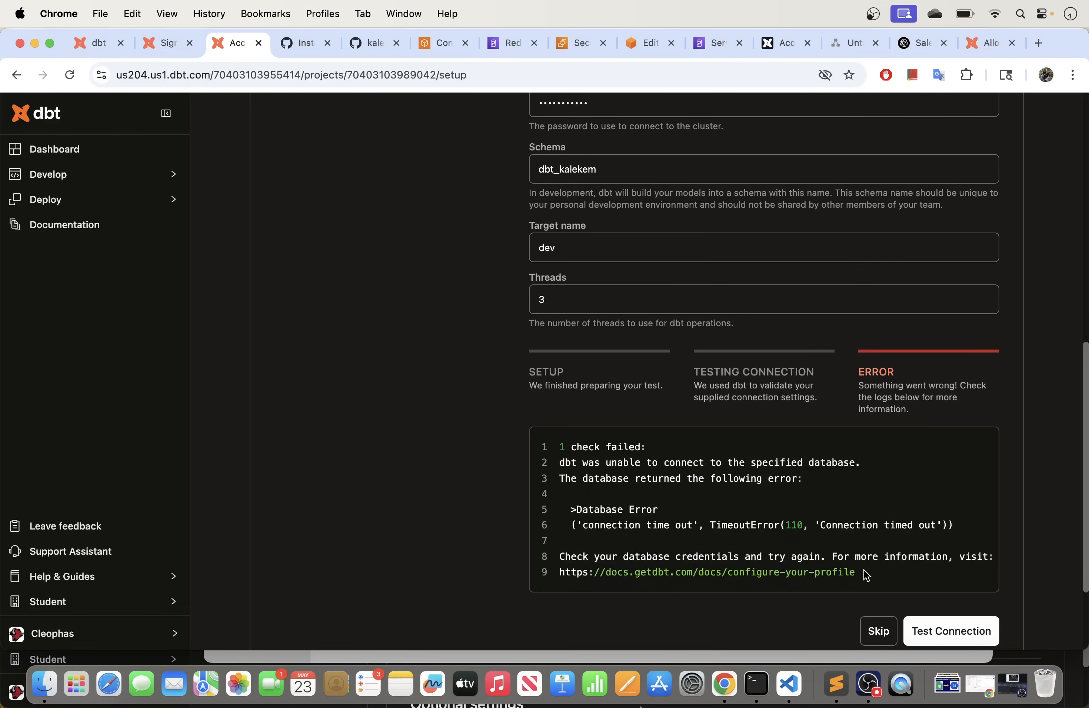
left_click_drag(860, 573, 559, 449)
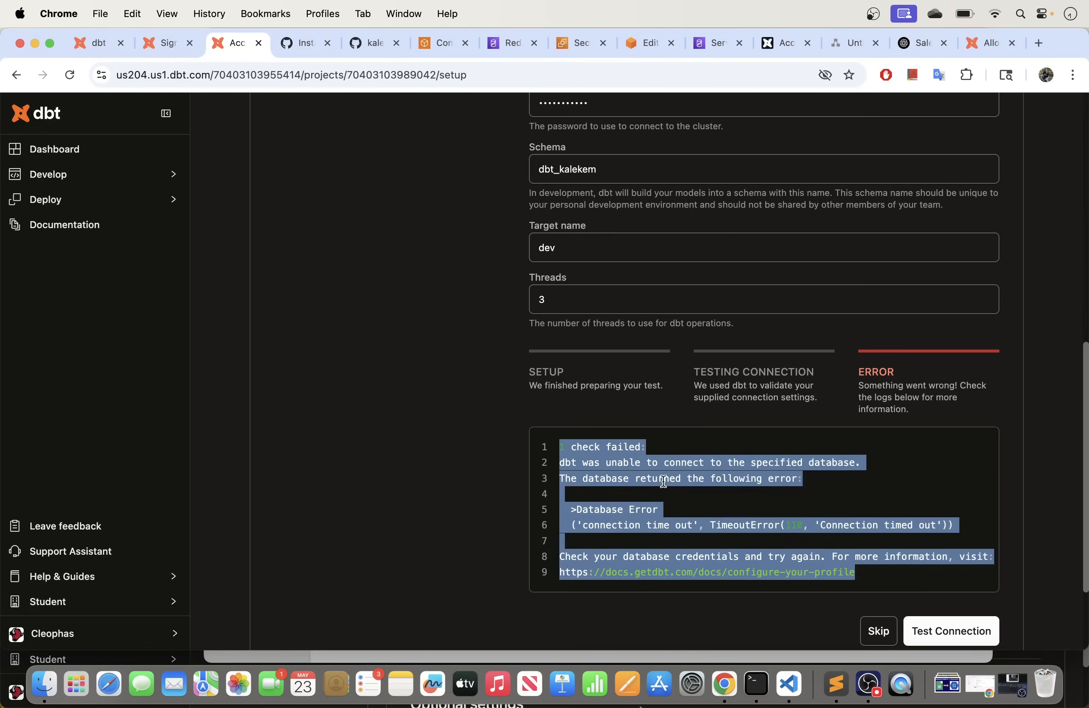
left_click(651, 480)
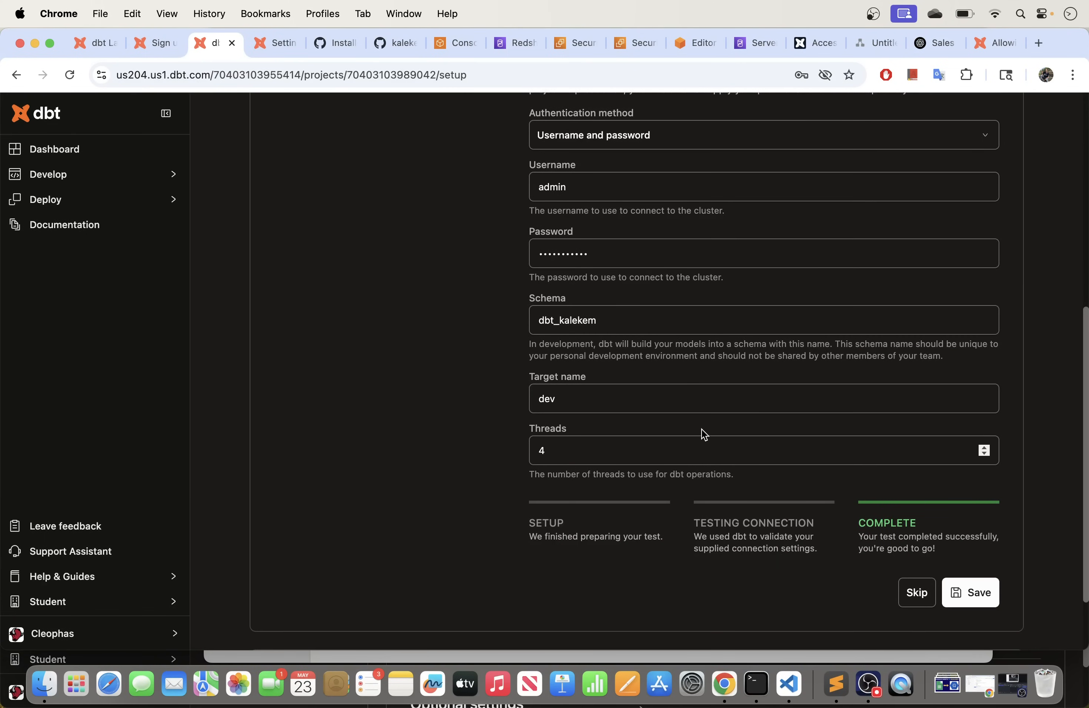
left_click(817, 44)
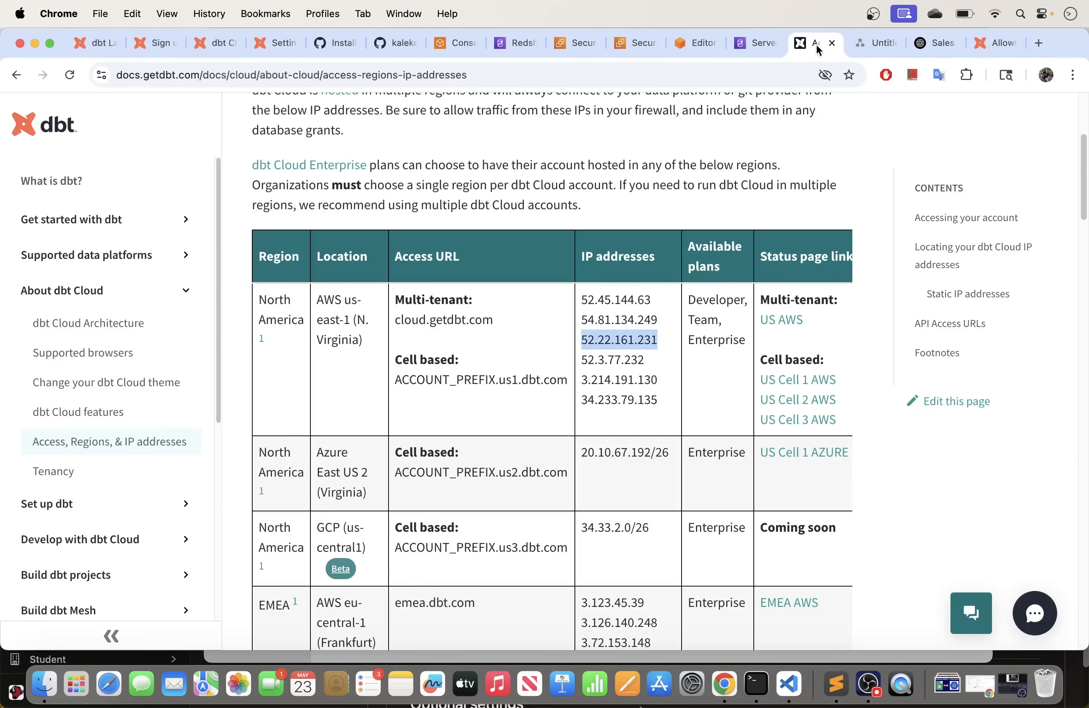
left_click_drag(656, 341, 581, 298)
left_click(657, 338)
left_click(588, 322)
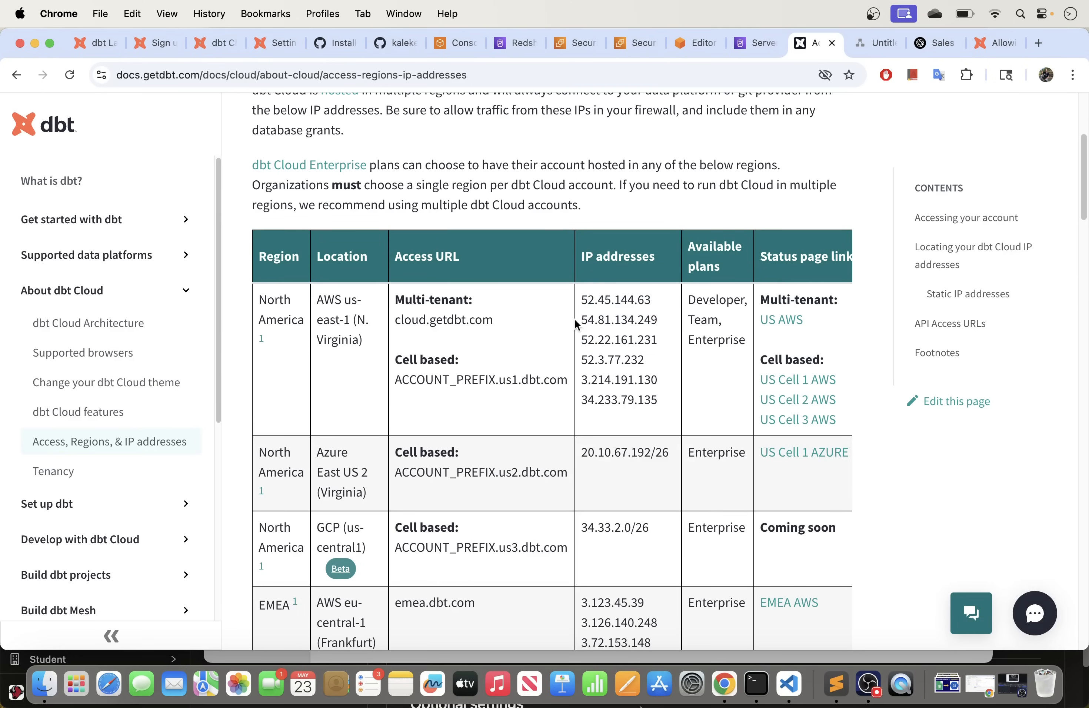
left_click_drag(656, 341, 566, 299)
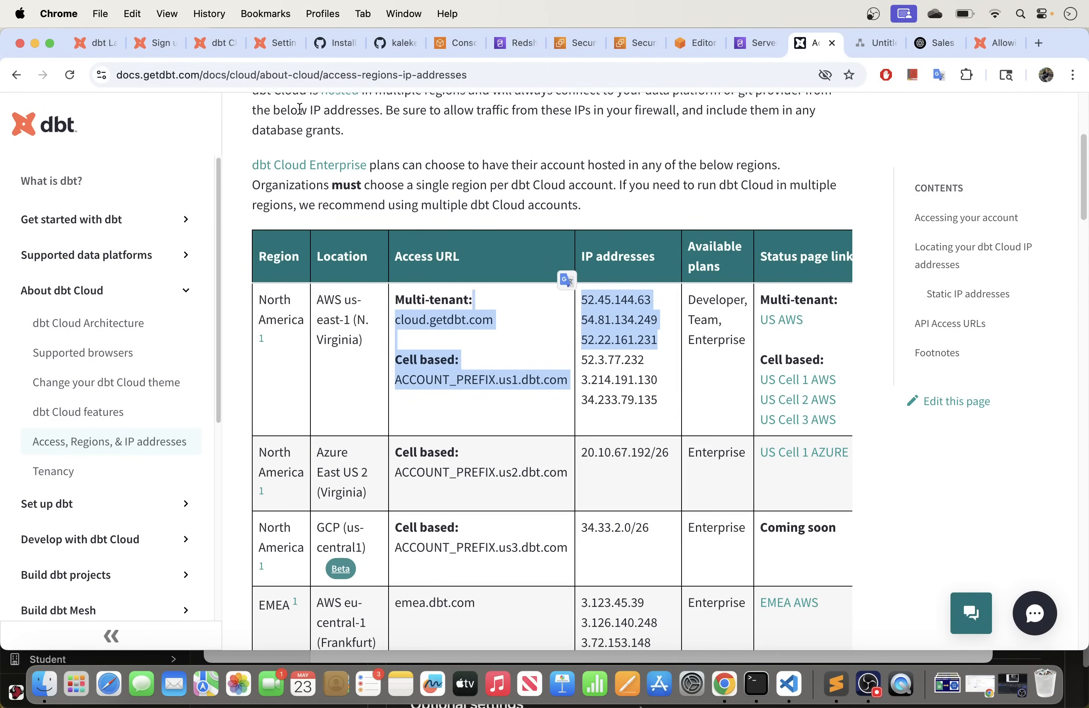
left_click(212, 46)
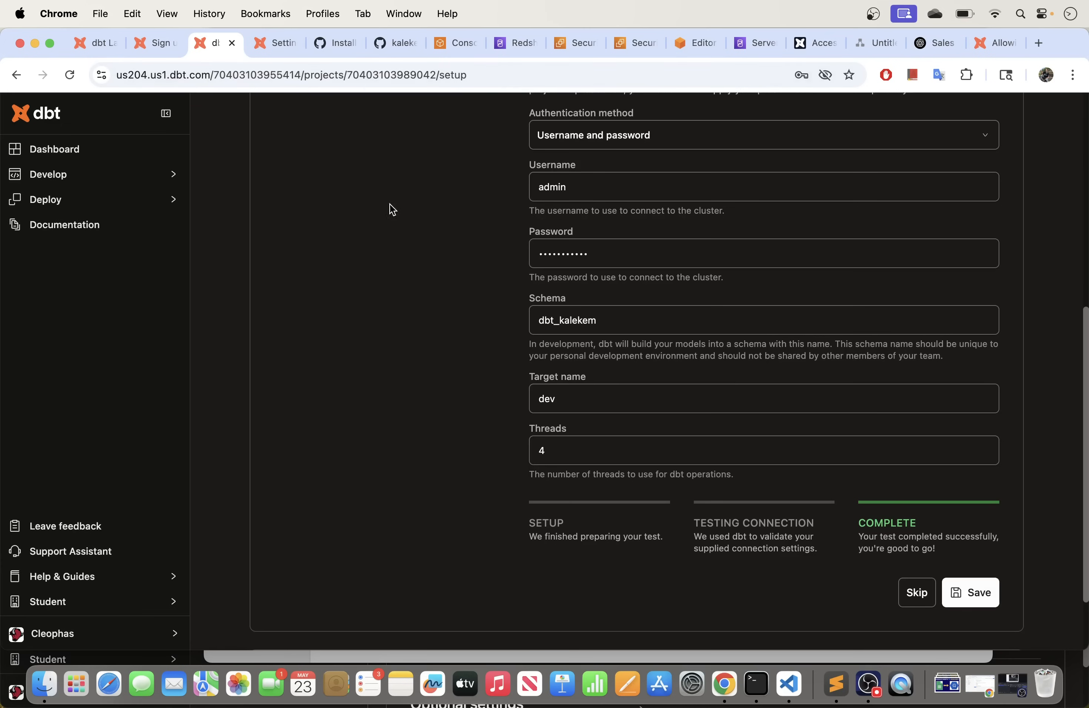
Step: Open 'View connection details' in a new tab and scroll to its Settings
scroll(433, 297, "up", 5)
scroll(434, 297, "up", 4)
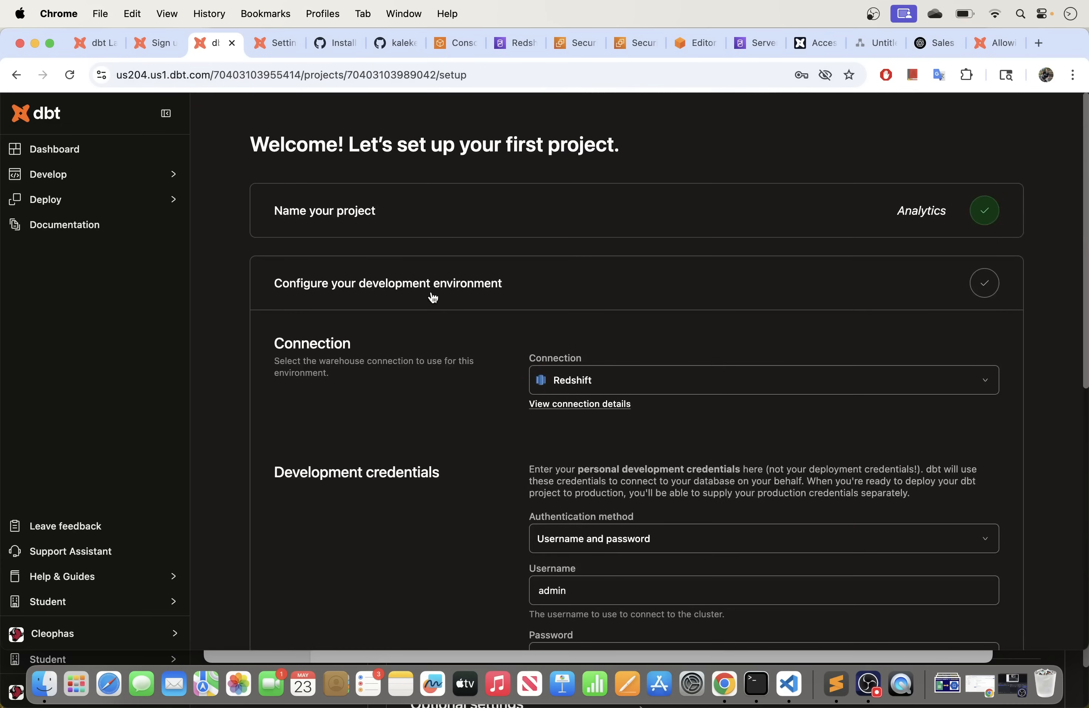
scroll(656, 443, "down", 8)
scroll(656, 422, "up", 3)
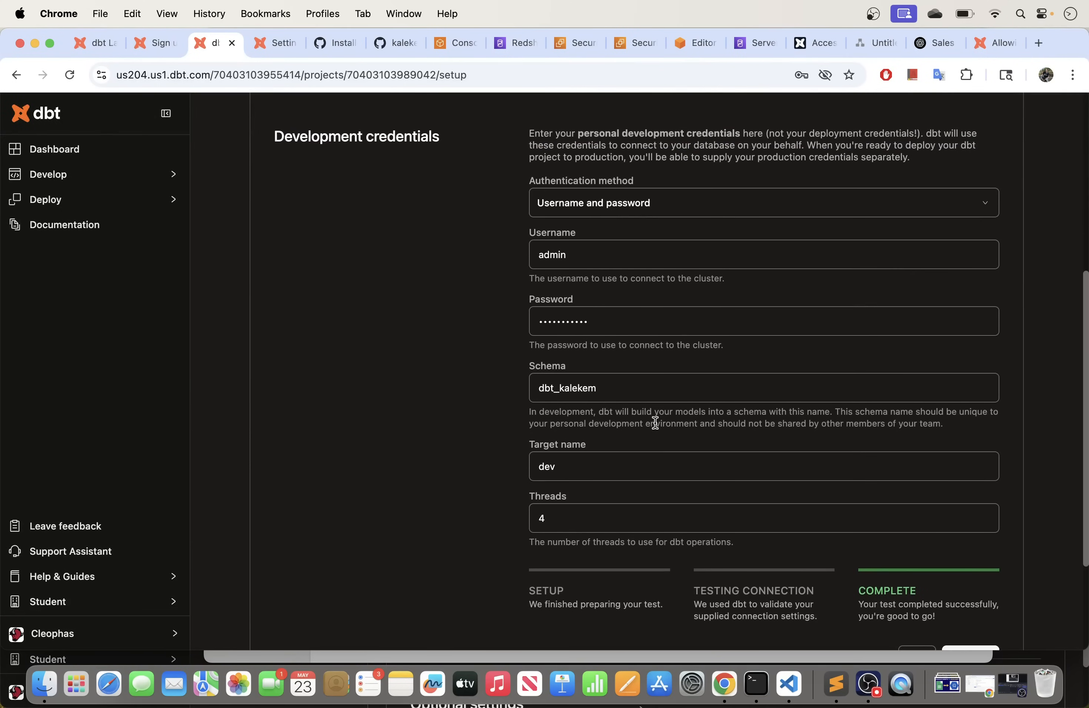
scroll(656, 422, "up", 5)
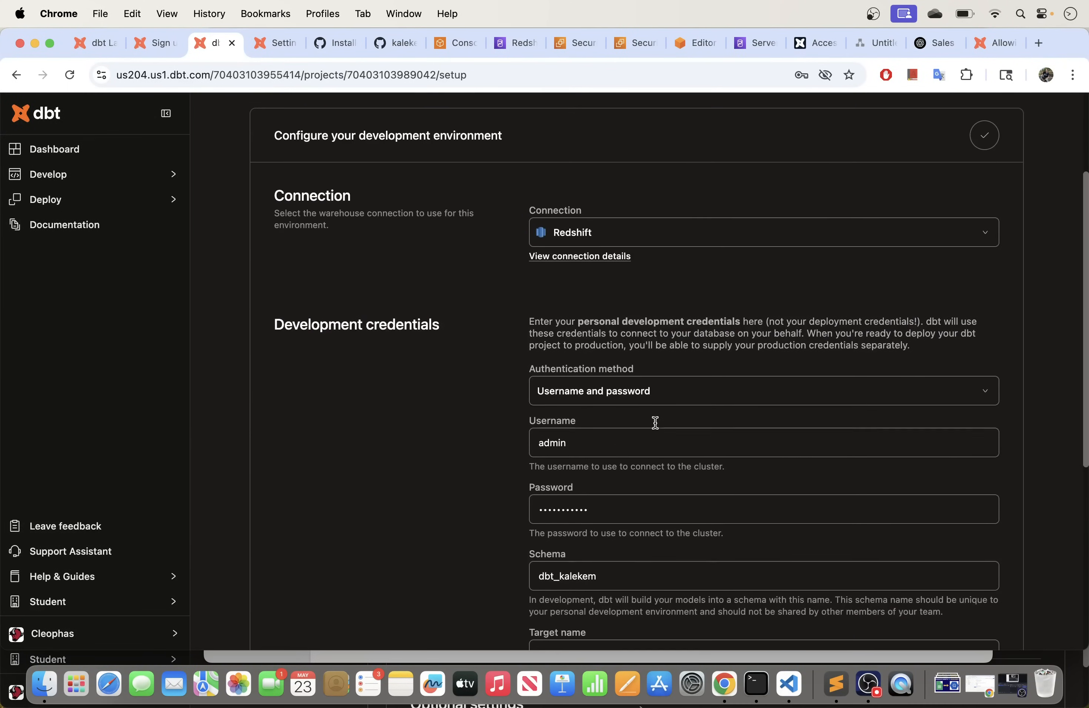
right_click(580, 270)
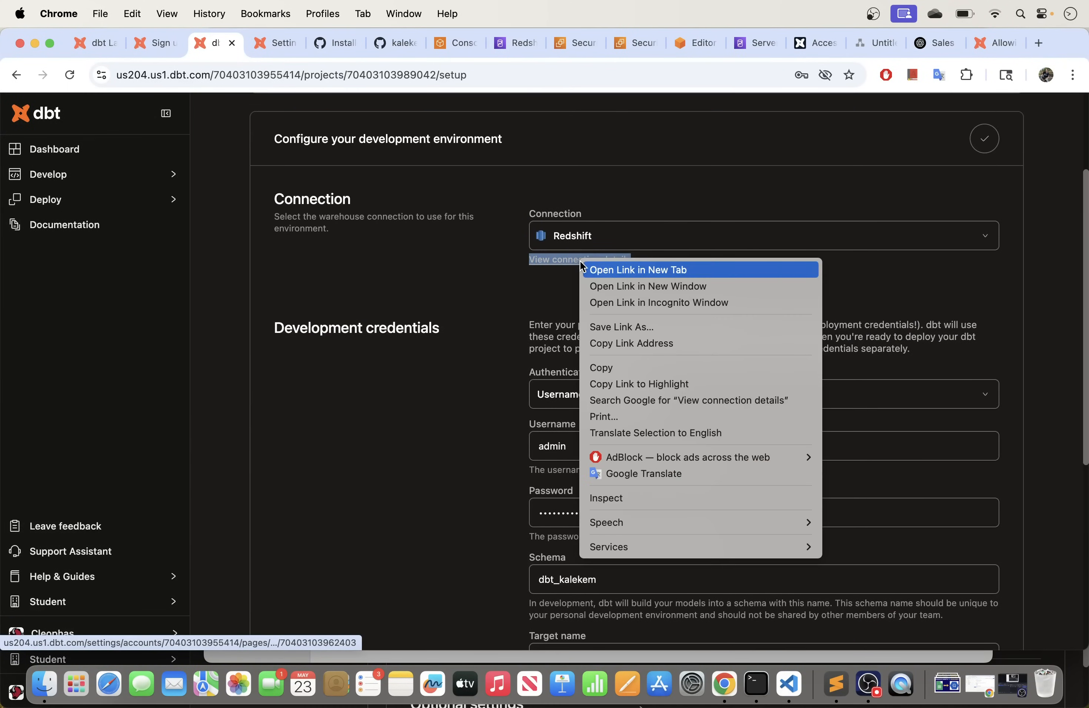
left_click(609, 271)
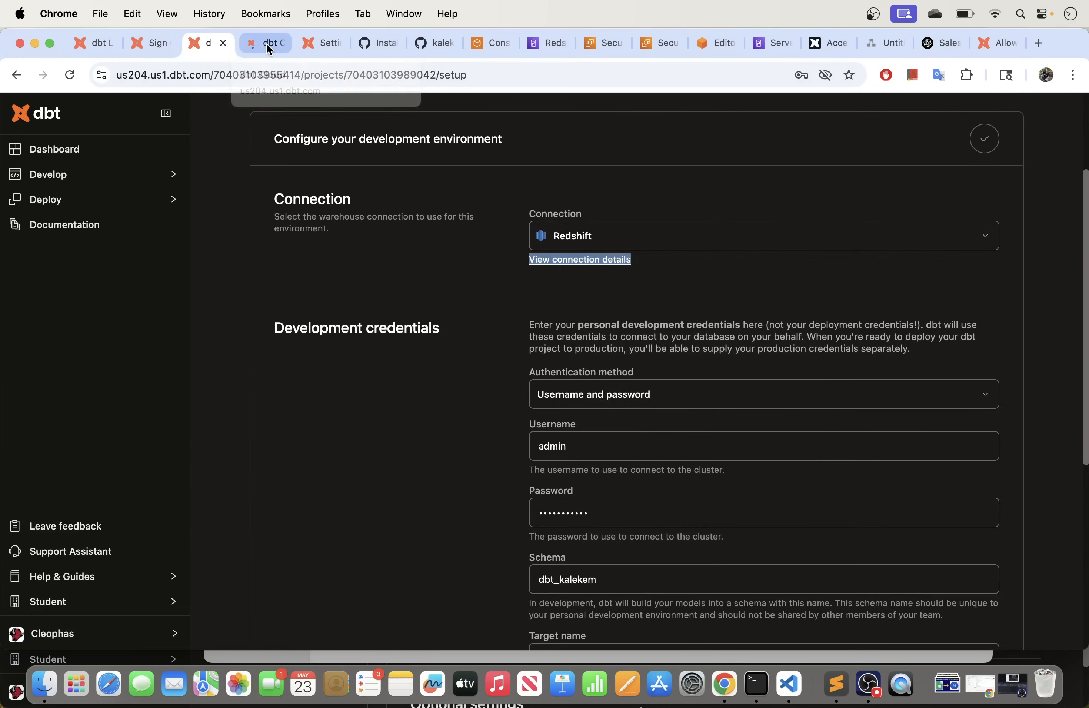
left_click(267, 45)
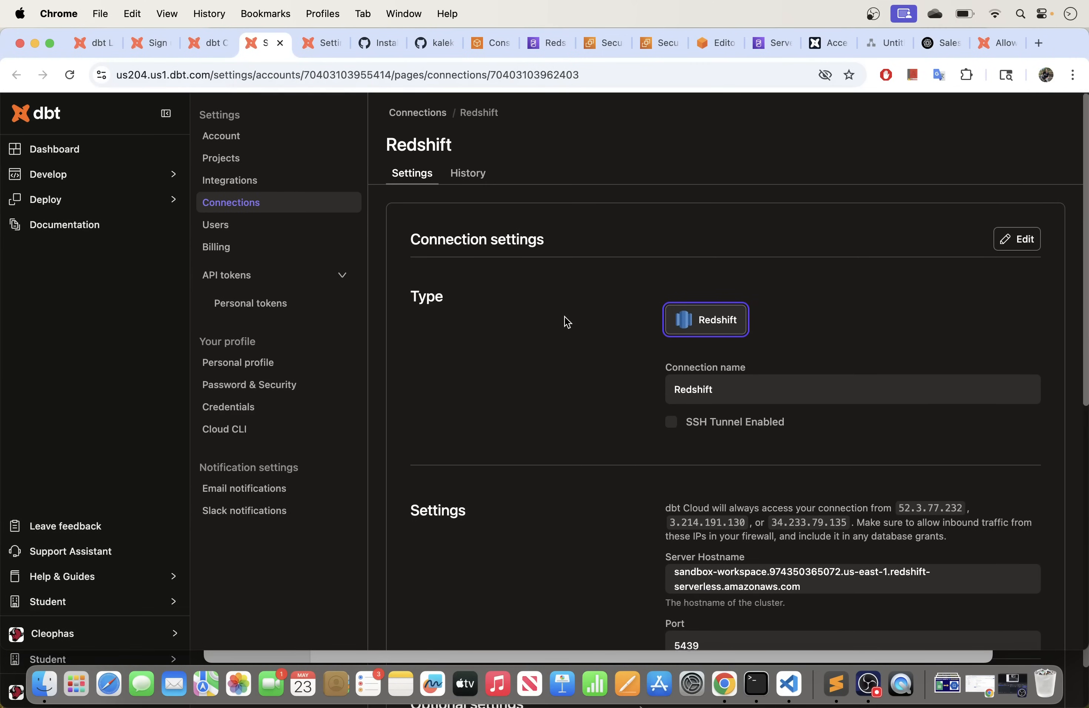
scroll(566, 320, "down", 3)
scroll(568, 322, "down", 1)
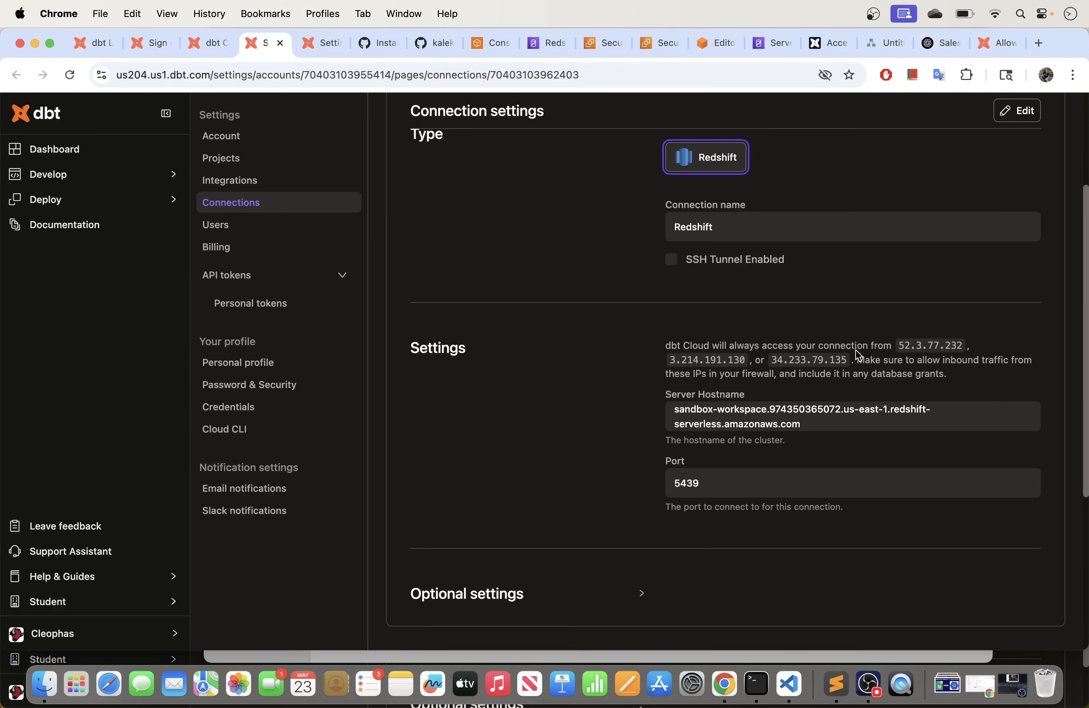
Step: Compare the listed IPs 52.3.77.232, 3.214.191.130, 34.233.79.135 with the dbt docs us-east-1 list
left_click_drag(898, 346, 965, 349)
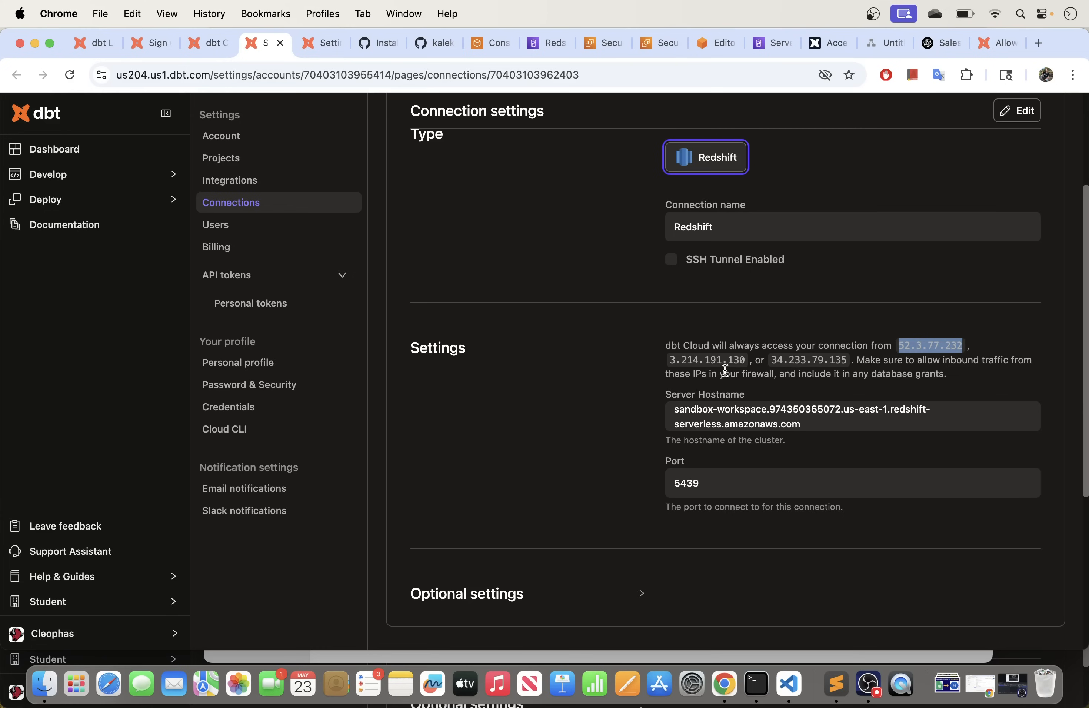
left_click_drag(670, 360, 746, 361)
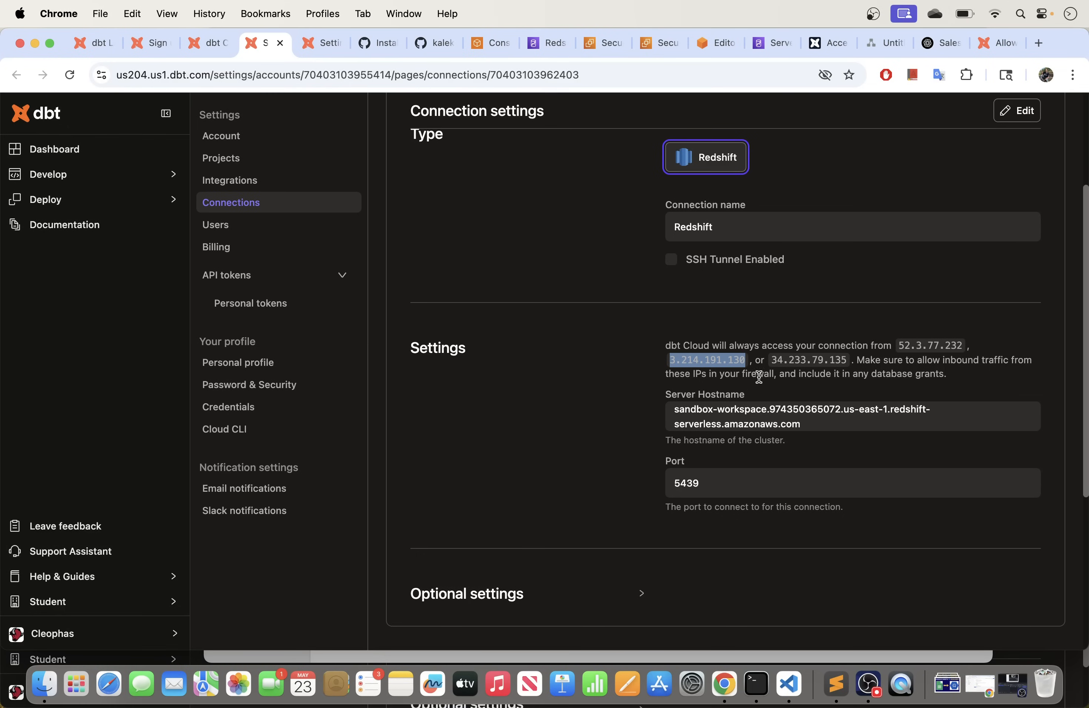
left_click_drag(900, 344, 833, 364)
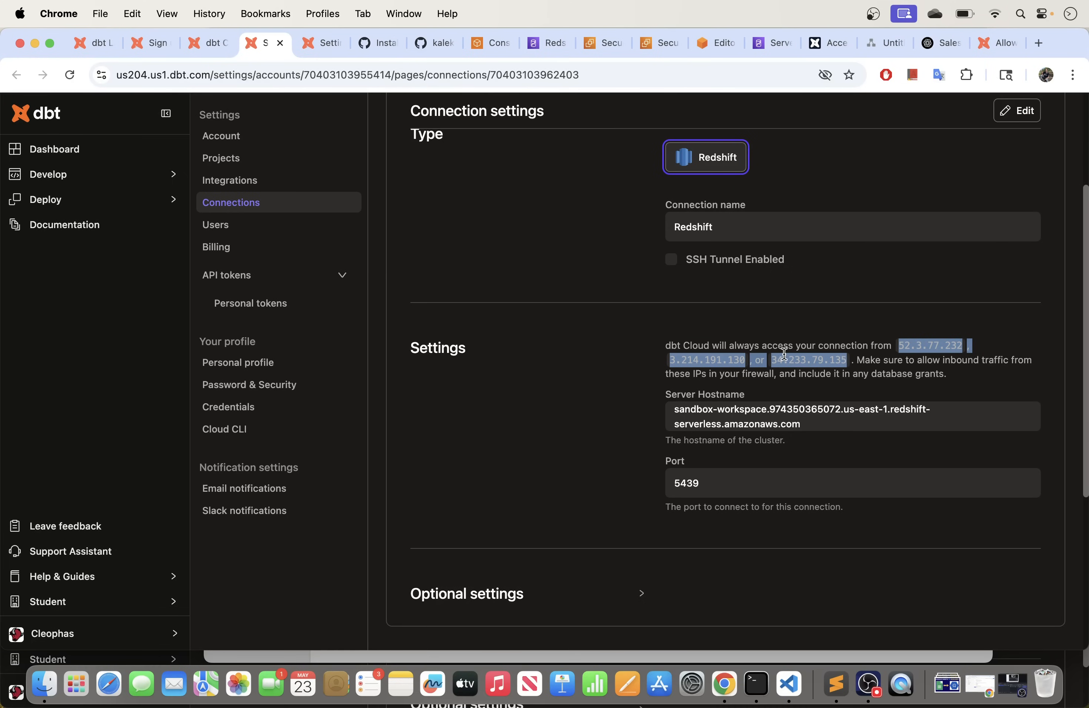
left_click(828, 42)
left_click(638, 335)
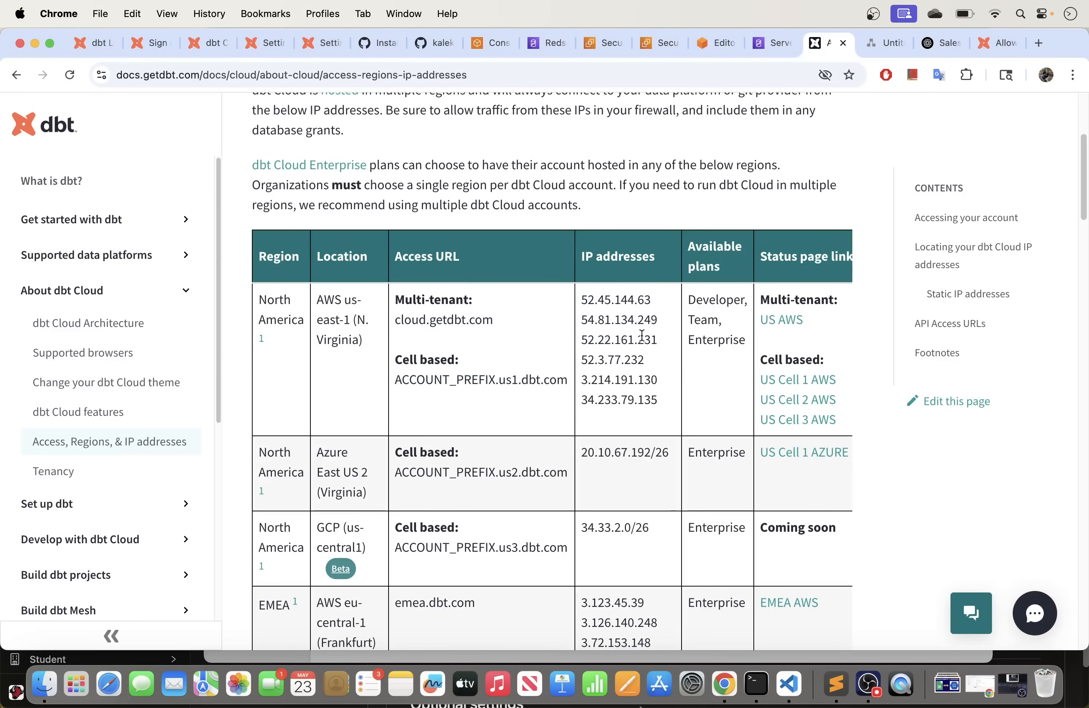
left_click_drag(660, 344, 583, 302)
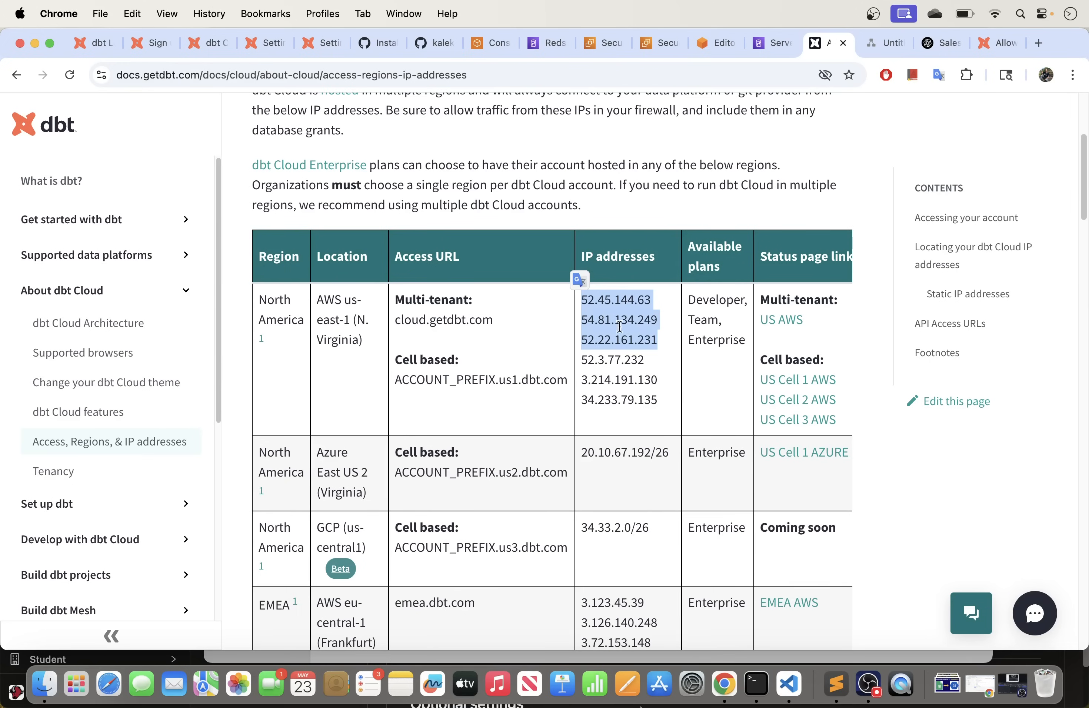
left_click(208, 44)
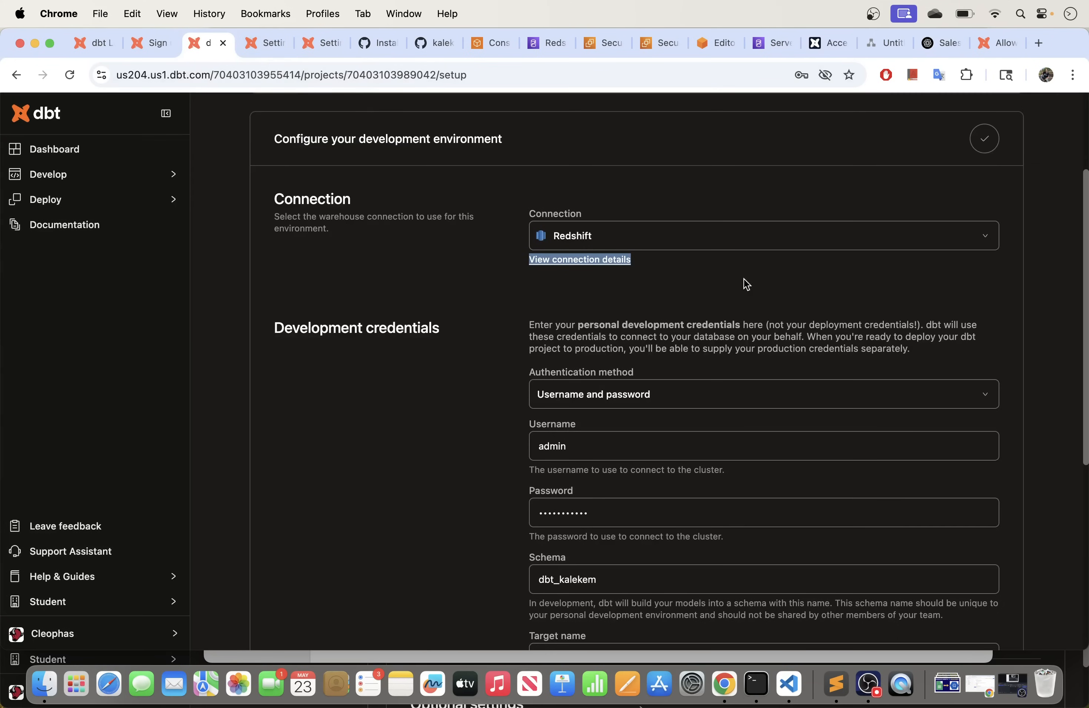
left_click(278, 35)
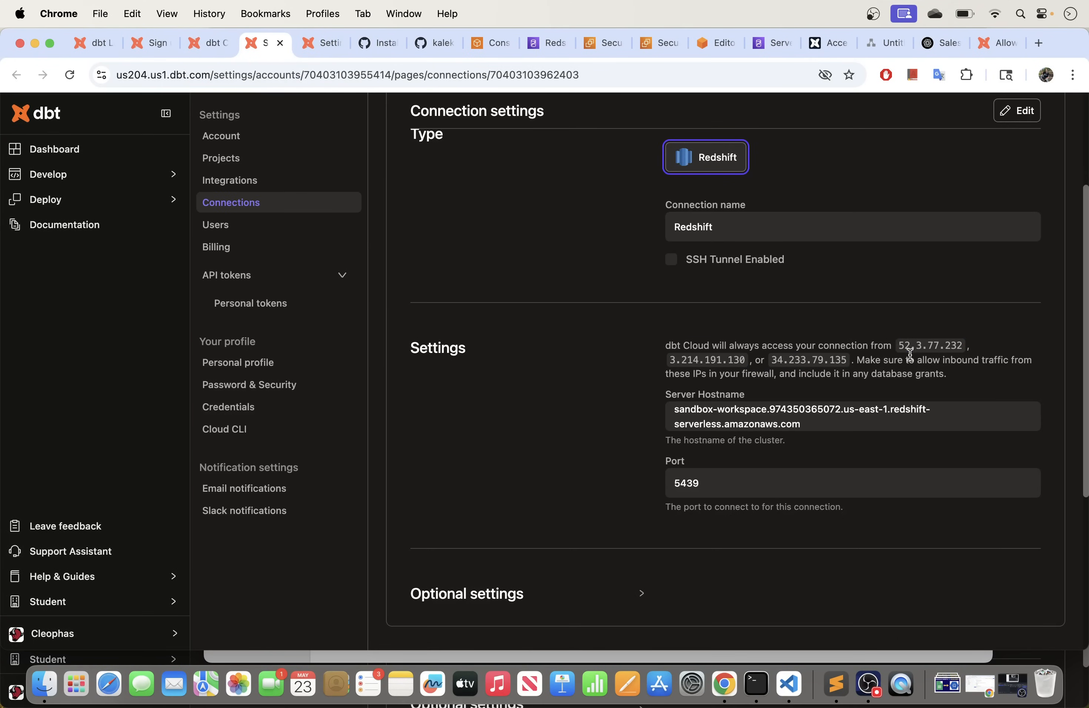
left_click_drag(898, 346, 950, 357)
left_click(949, 348)
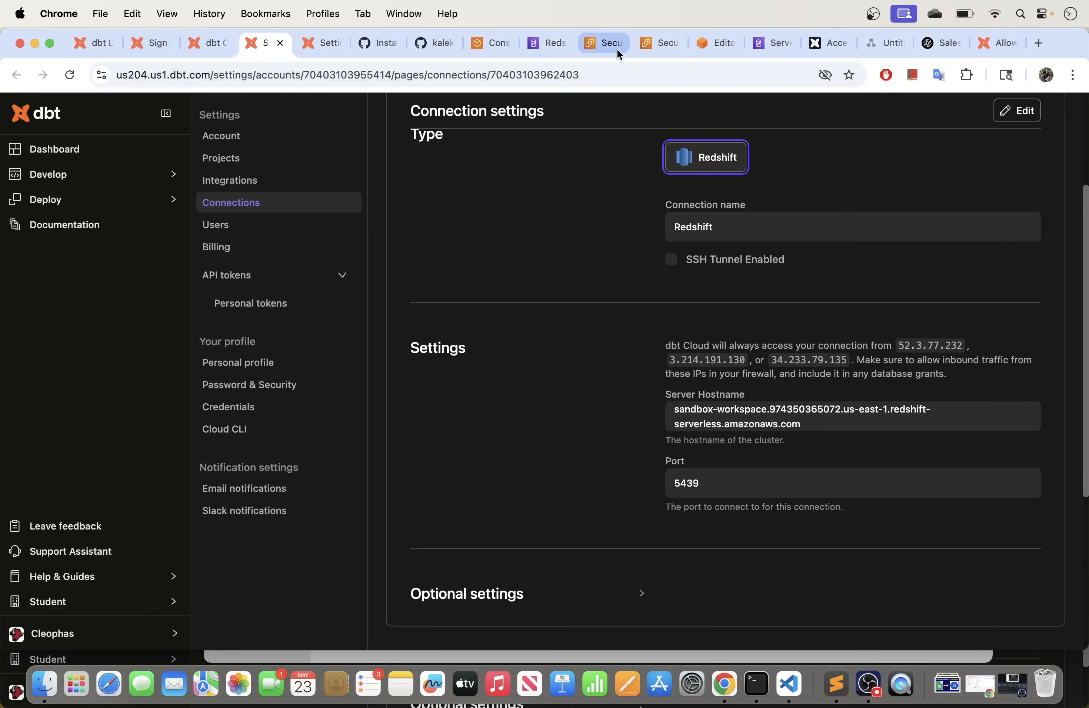
left_click(658, 42)
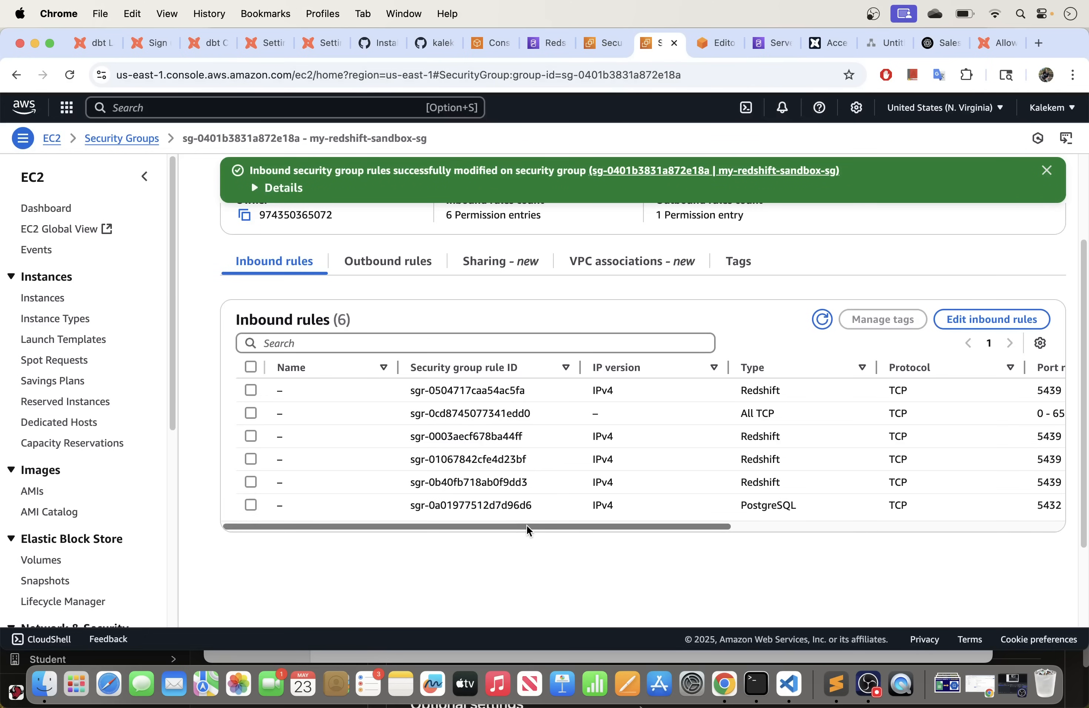
left_click_drag(520, 525, 562, 516)
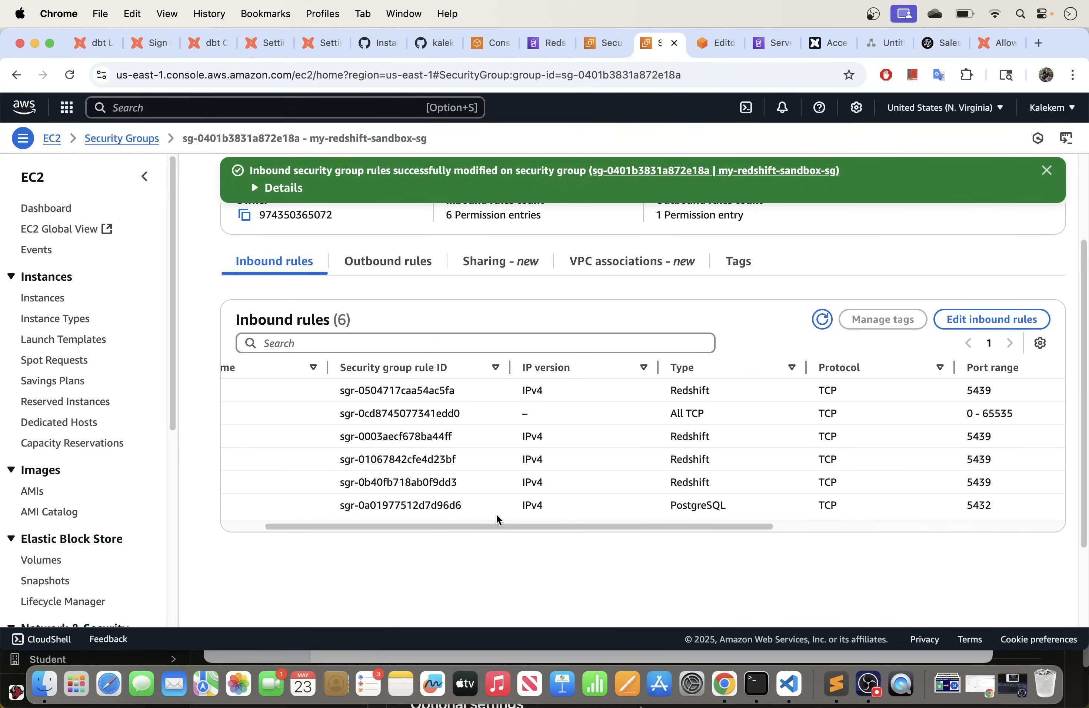
left_click_drag(478, 525, 734, 528)
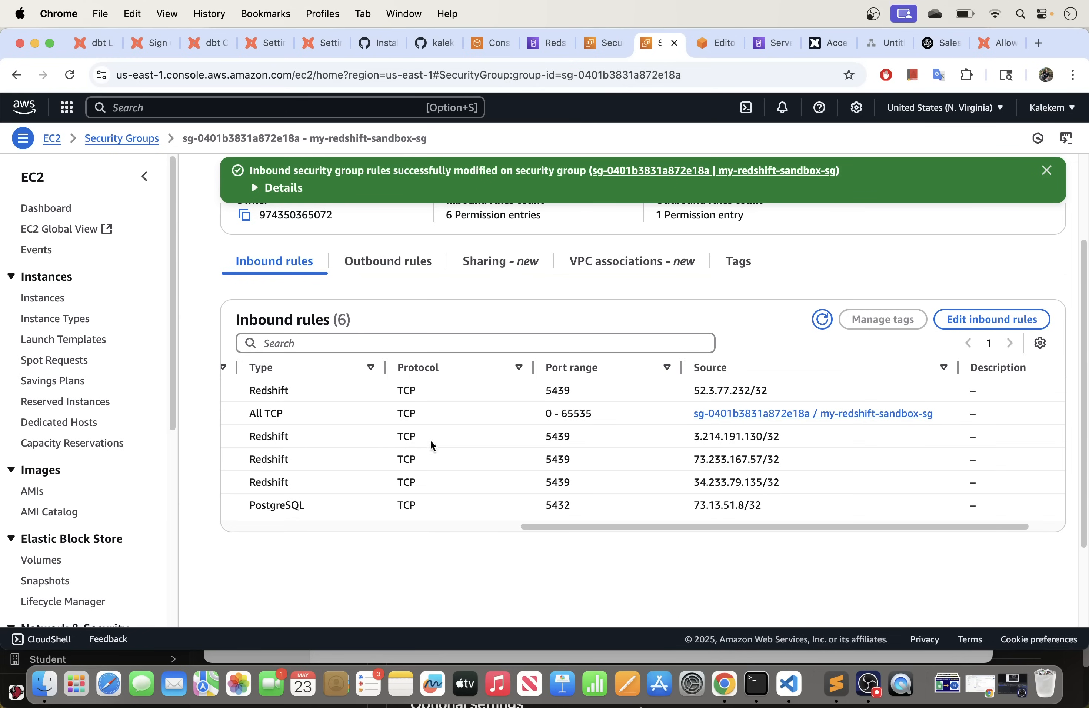
left_click_drag(769, 391, 670, 382)
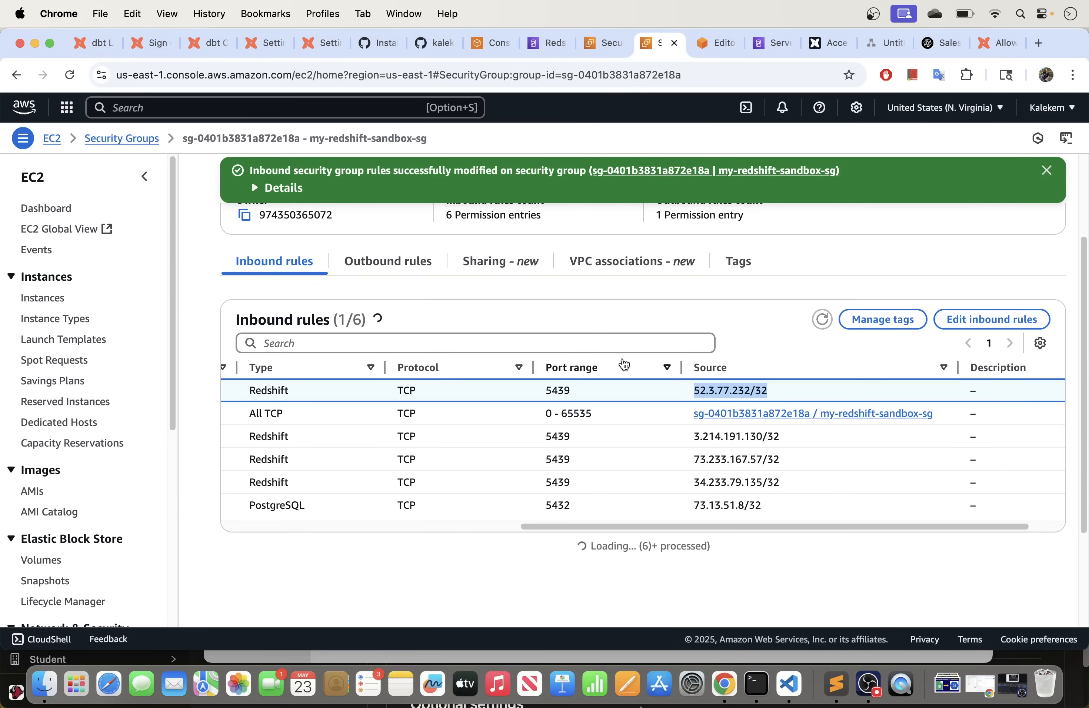
left_click(322, 42)
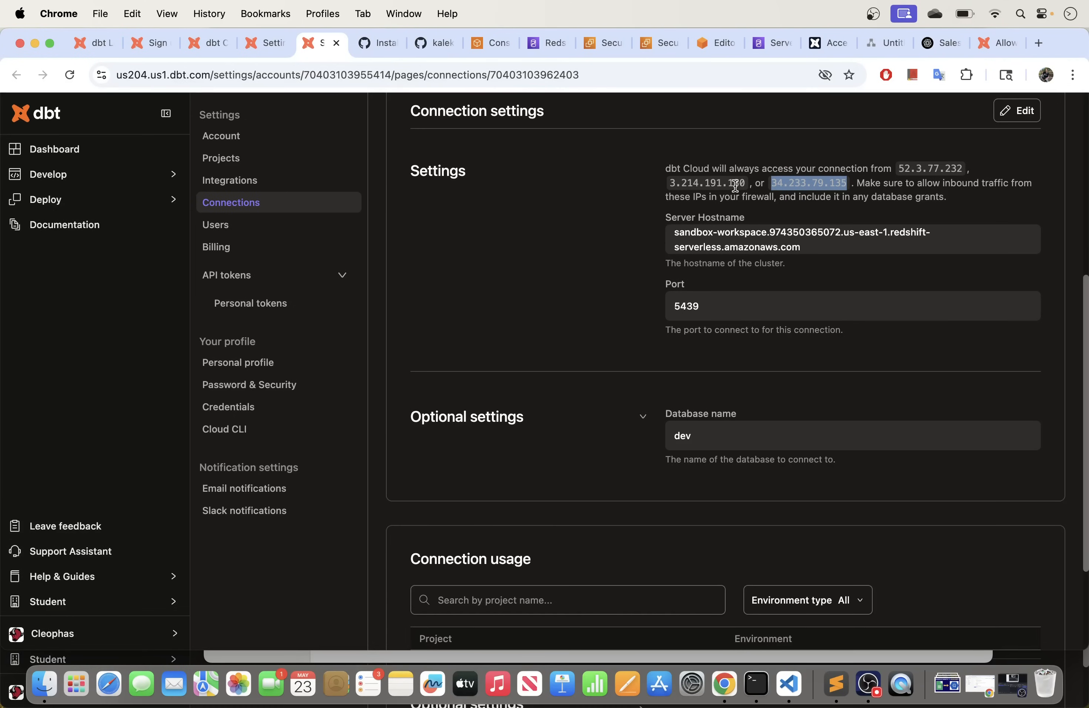
left_click(666, 50)
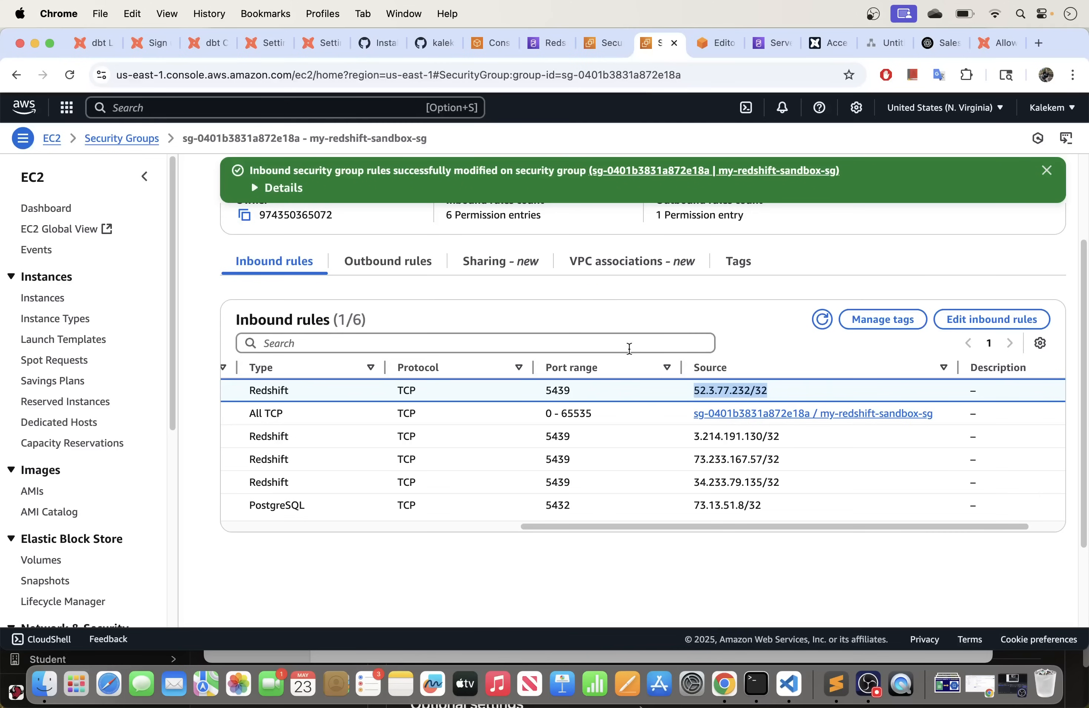
left_click_drag(785, 441, 676, 434)
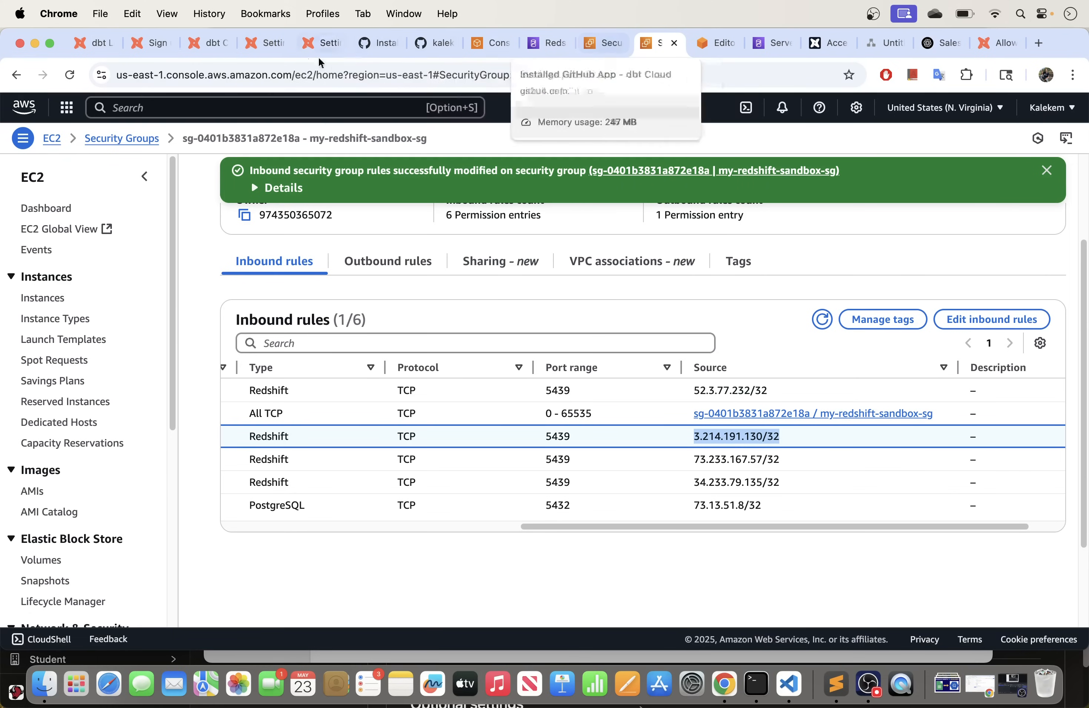
left_click(267, 42)
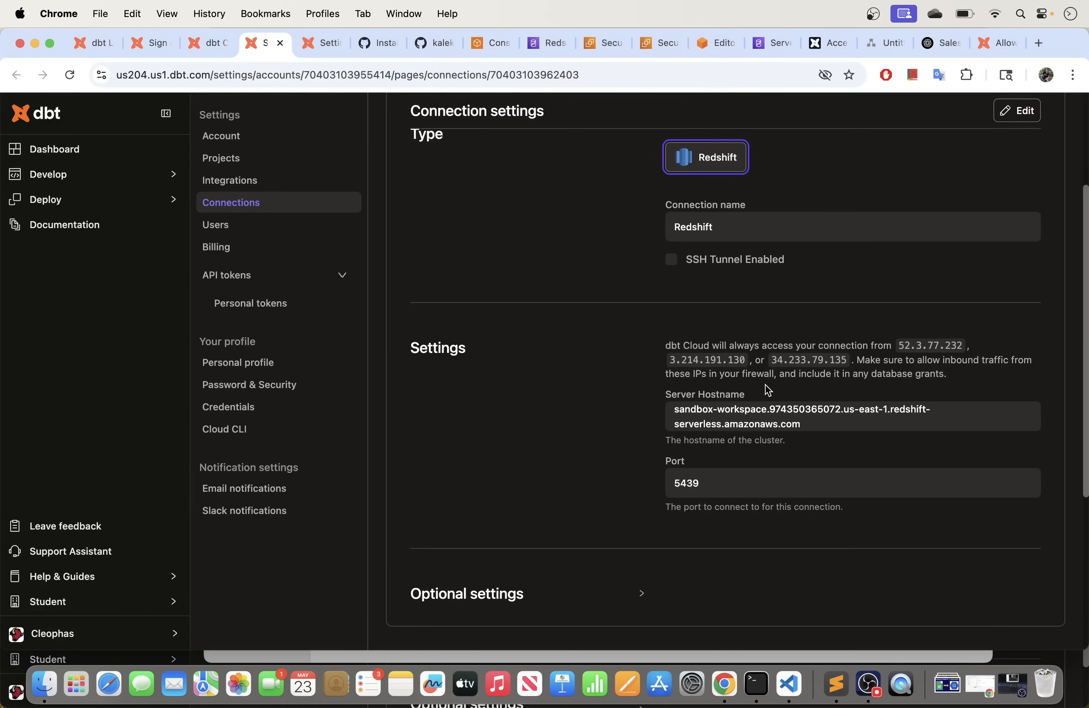
left_click_drag(850, 365, 776, 362)
left_click(661, 44)
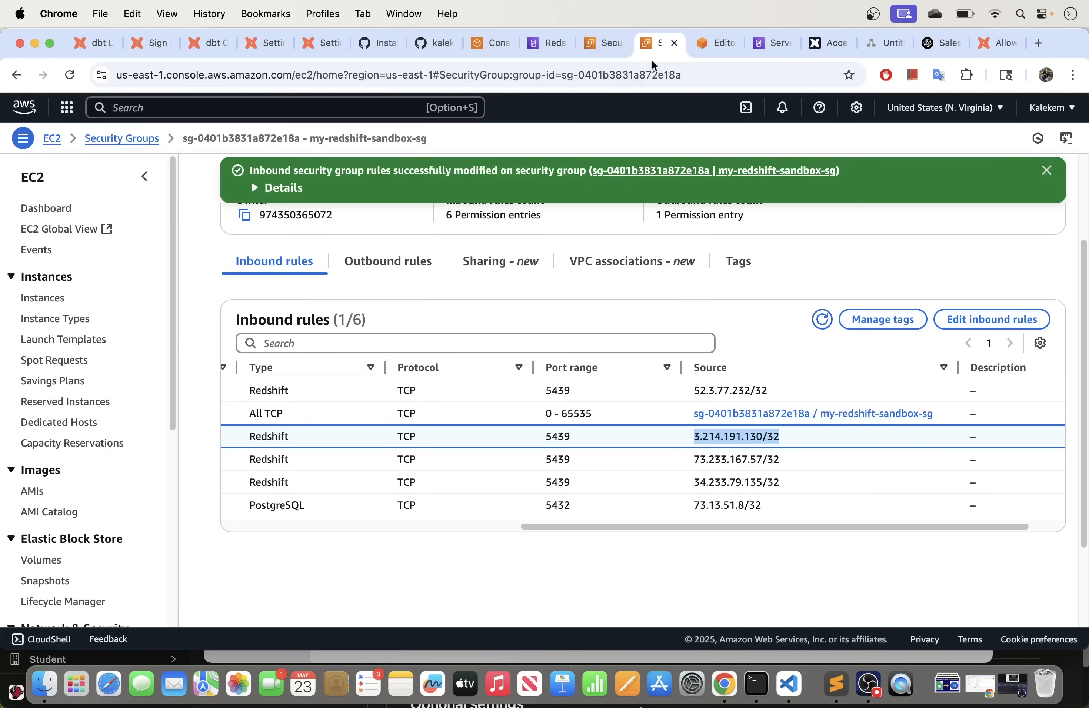
left_click_drag(777, 483, 688, 485)
left_click_drag(593, 529, 498, 528)
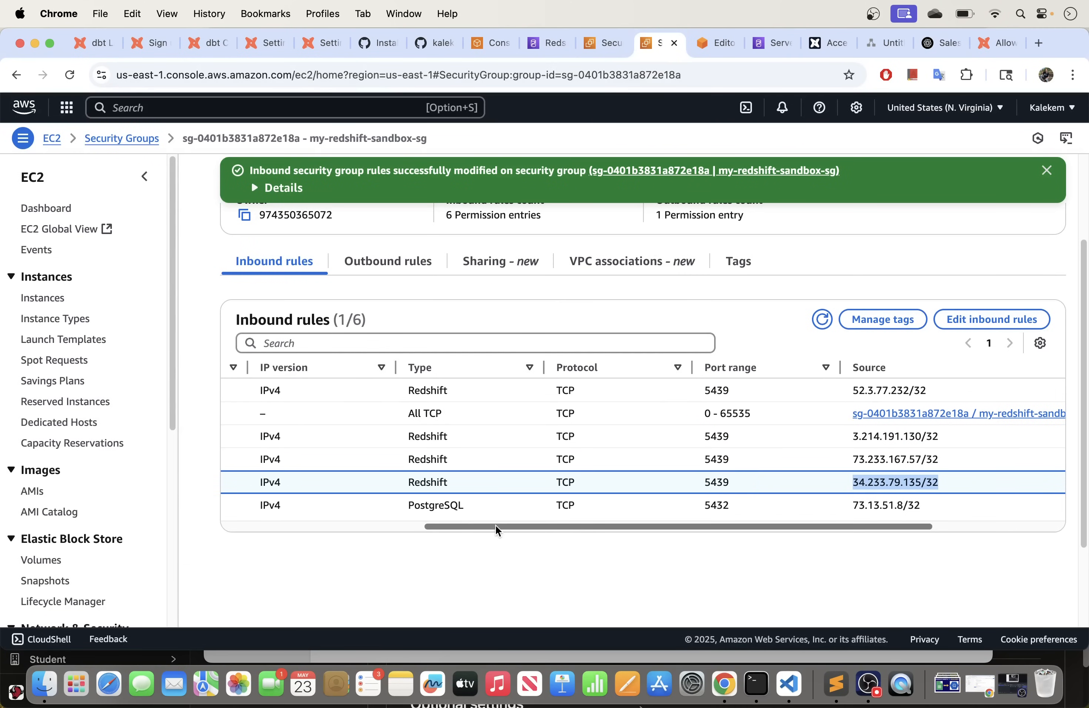
left_click_drag(678, 527, 444, 527)
left_click(254, 482)
left_click_drag(348, 529, 713, 538)
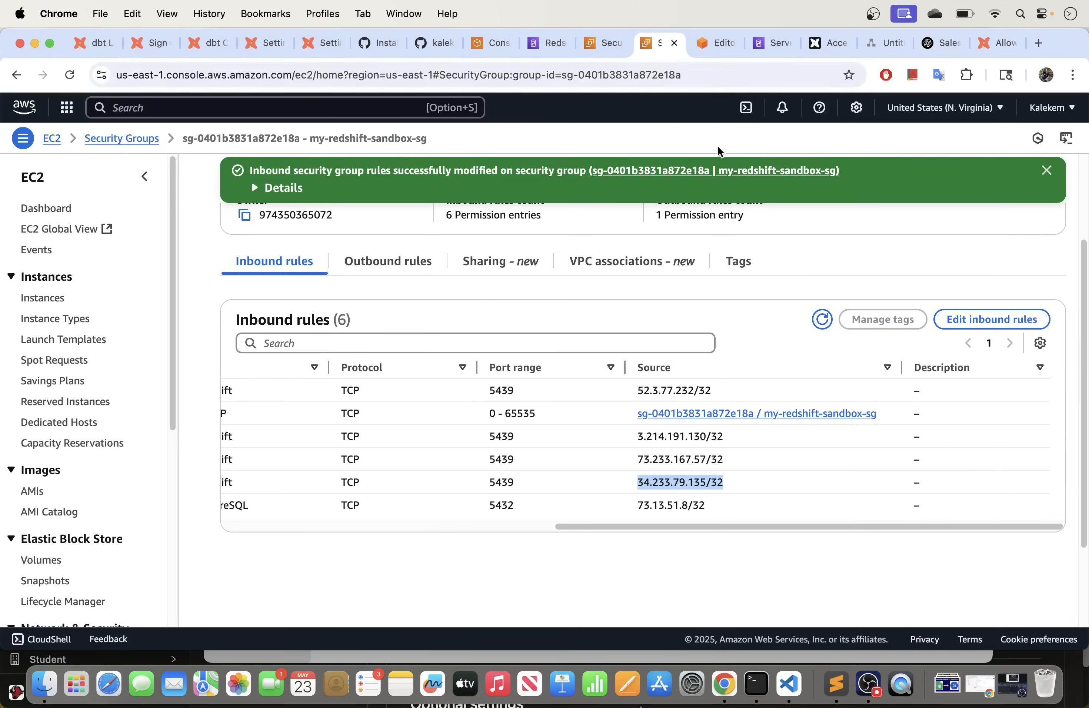
left_click(832, 44)
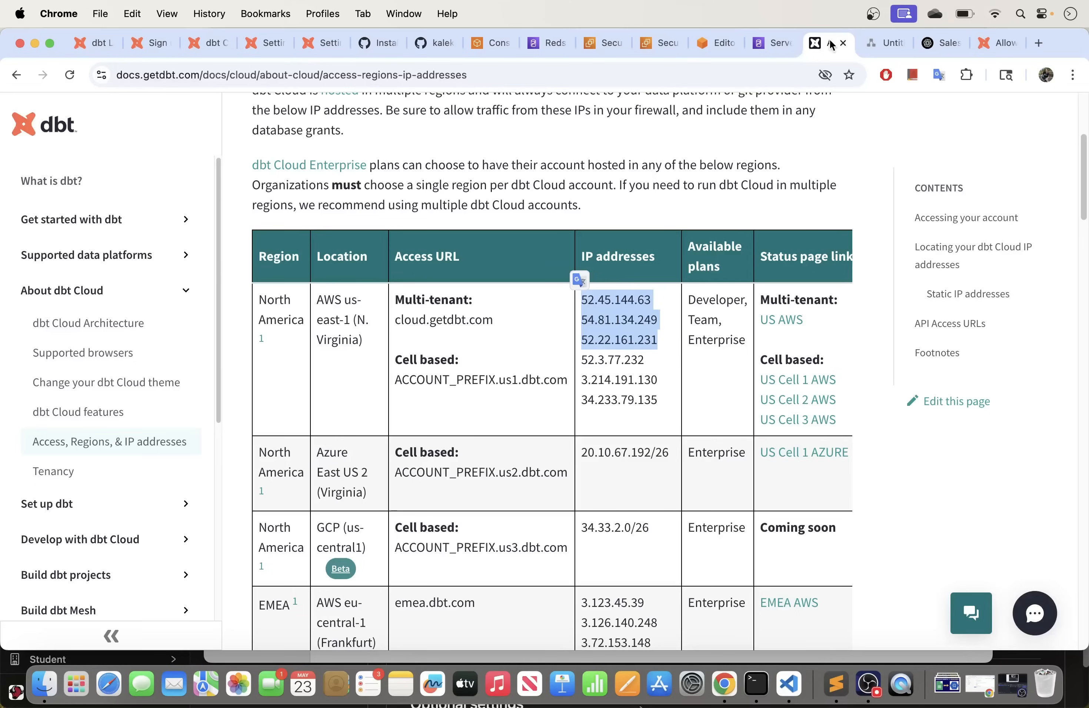
left_click(632, 341)
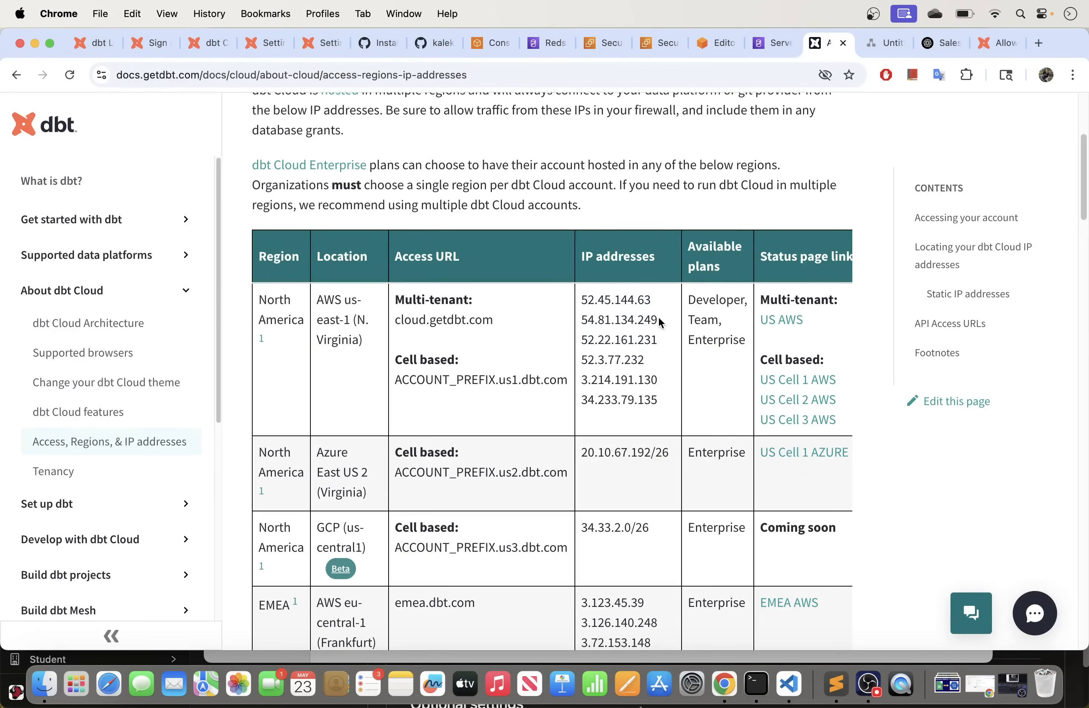
left_click_drag(654, 299, 580, 302)
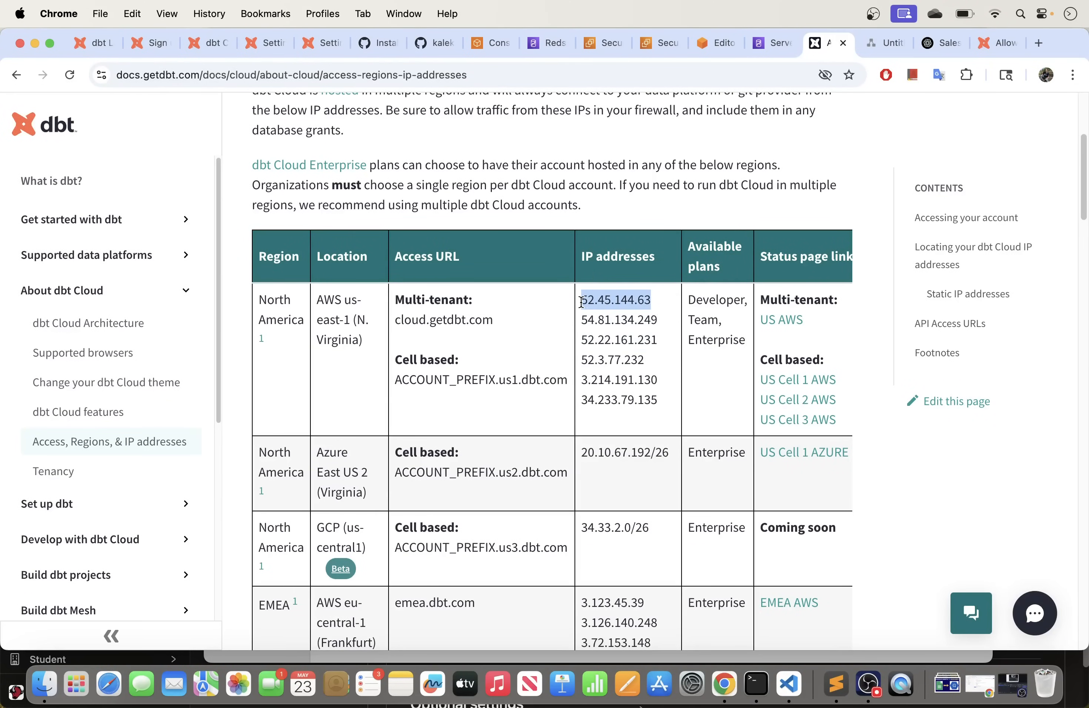
left_click(643, 300)
left_click_drag(655, 301, 575, 301)
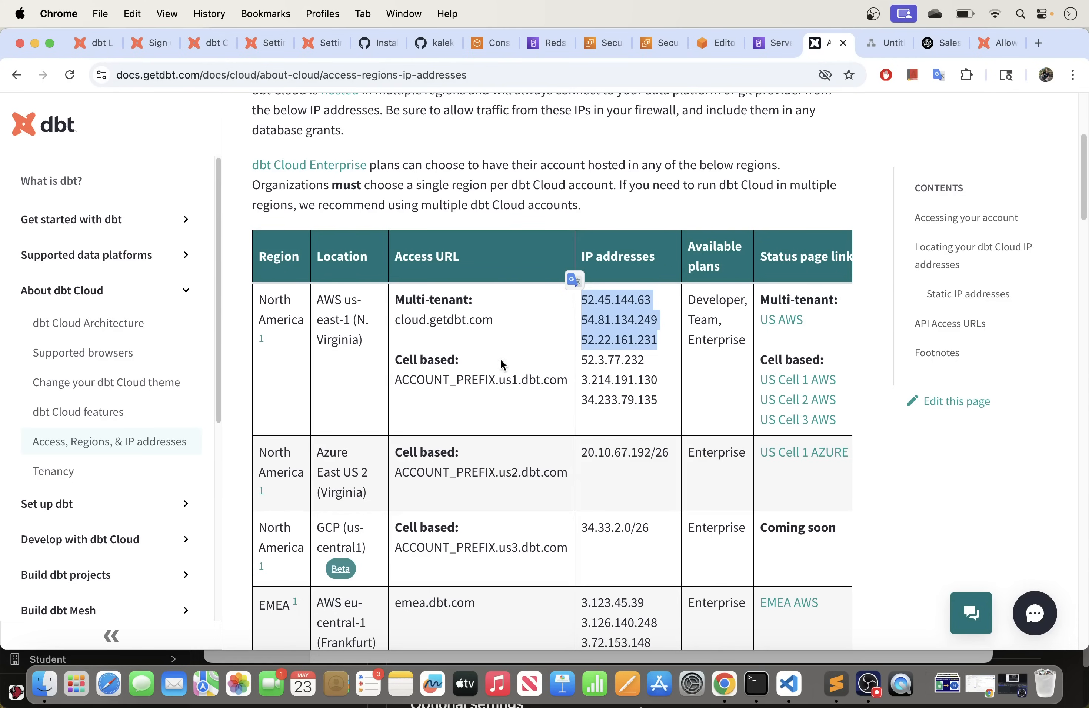
left_click(208, 45)
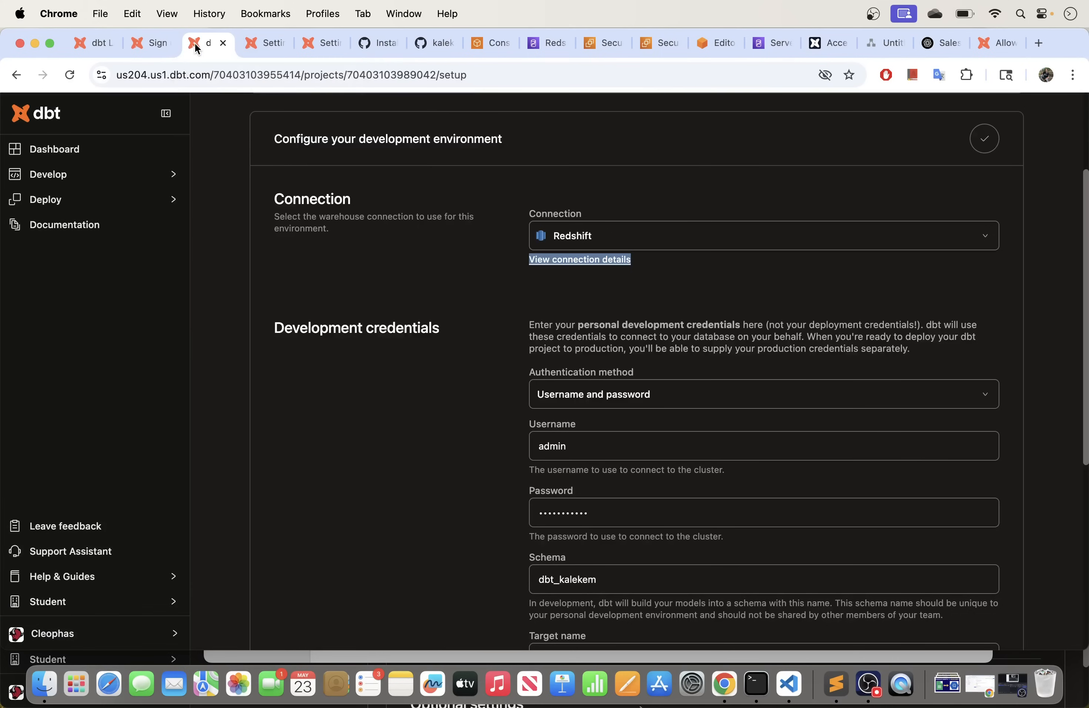
left_click(258, 42)
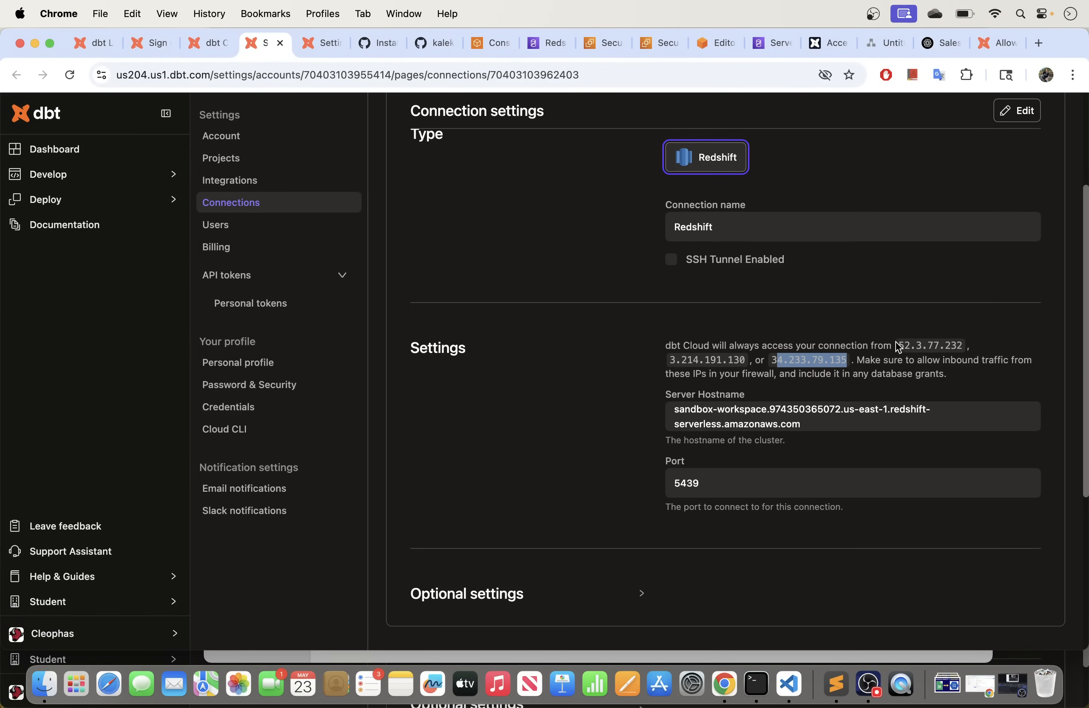
left_click_drag(899, 341, 903, 361)
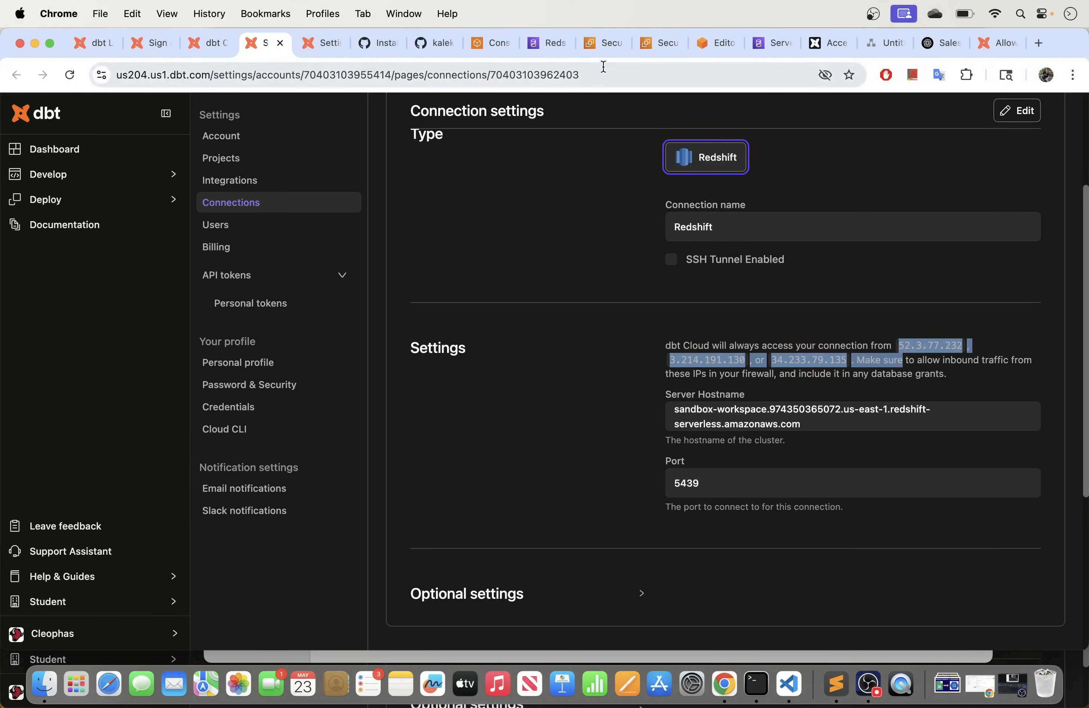
left_click(609, 45)
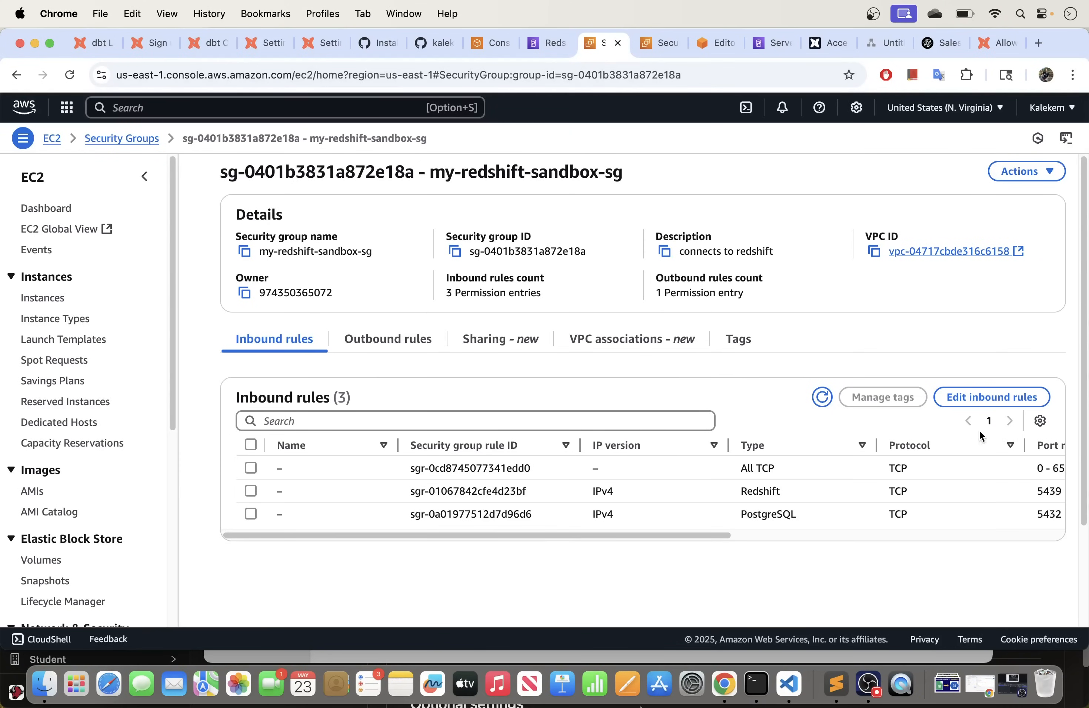
Step: Add a new inbound rule of type Redshift to the security group
left_click(990, 399)
scroll(241, 532, "down", 3)
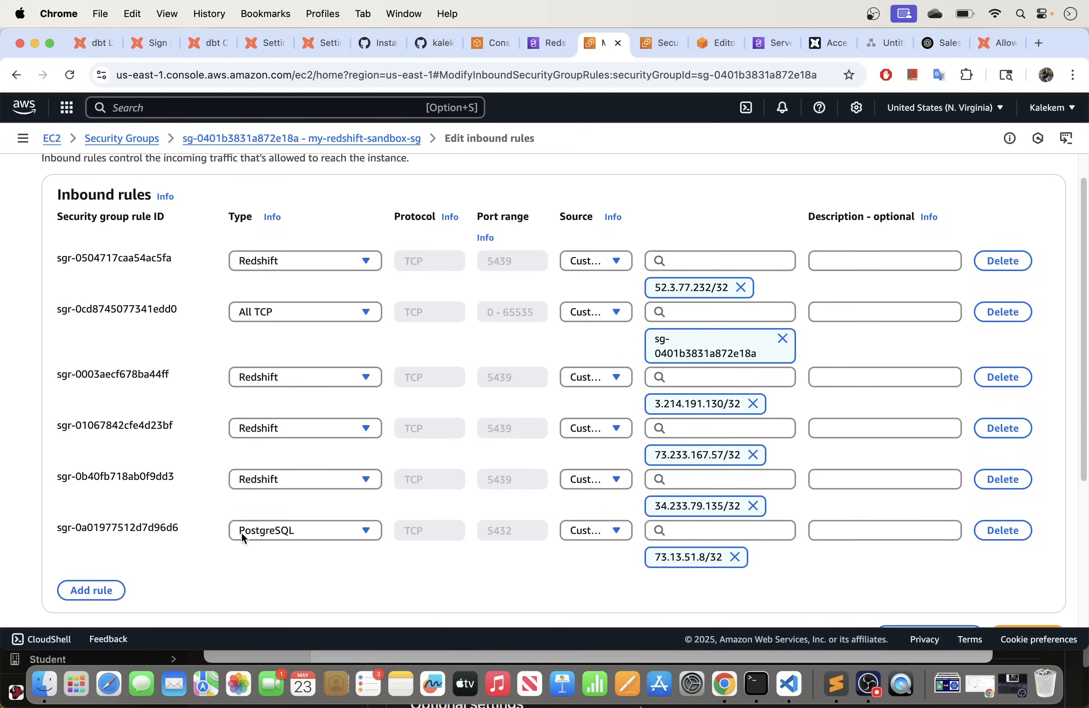
left_click(83, 589)
scroll(224, 529, "down", 3)
left_click(300, 451)
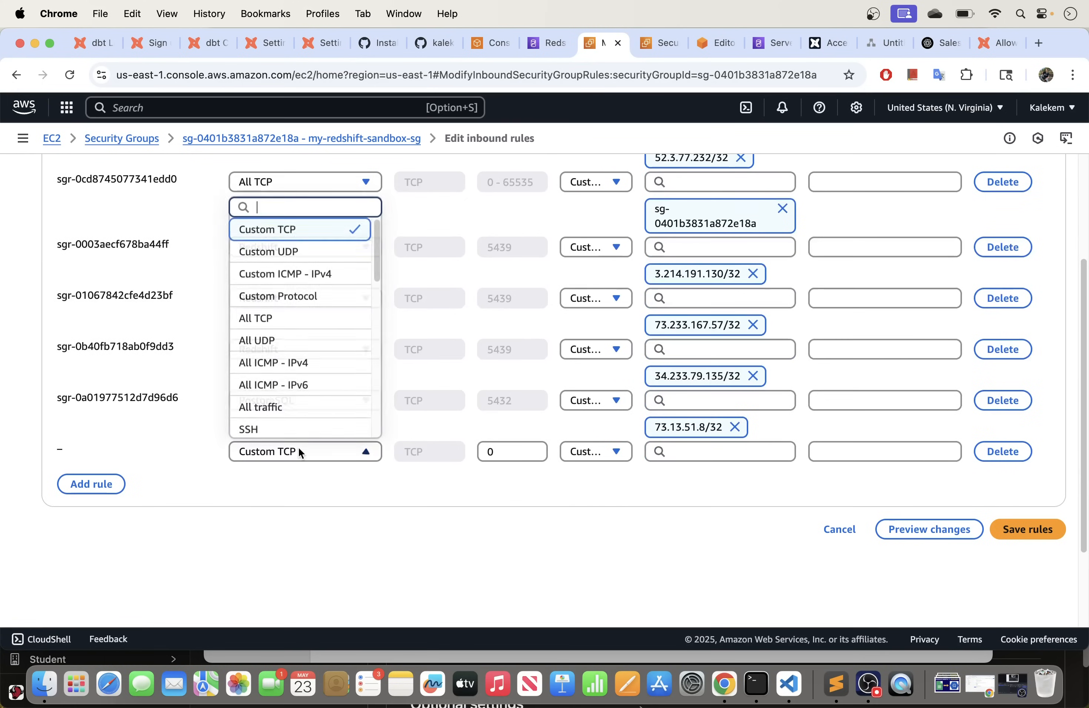
scroll(276, 428, "down", 5)
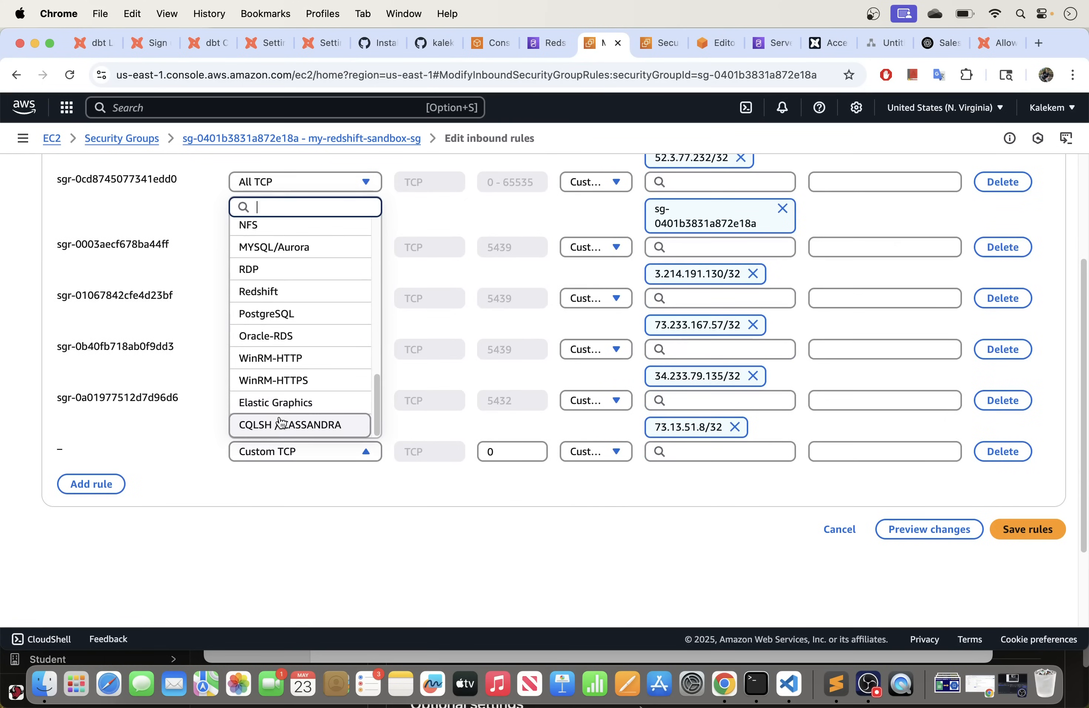
left_click(284, 294)
Step: Abandon the rule's source, delete the Redshift row, and return to dbt Cloud
left_click(684, 451)
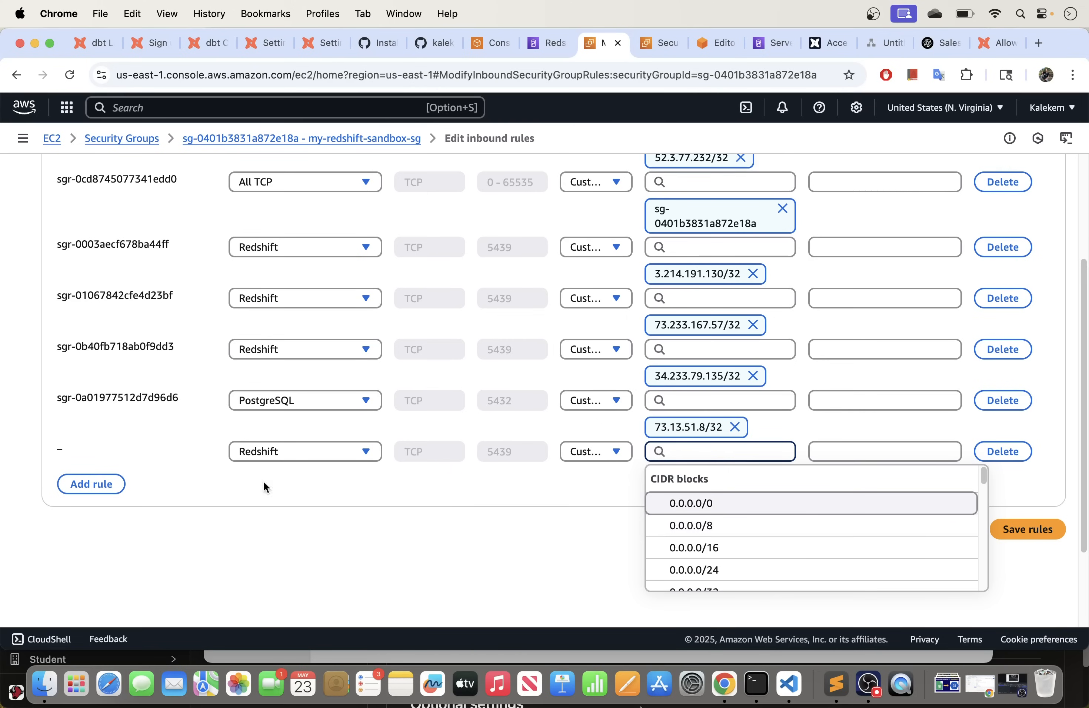
left_click(354, 511)
left_click(1002, 451)
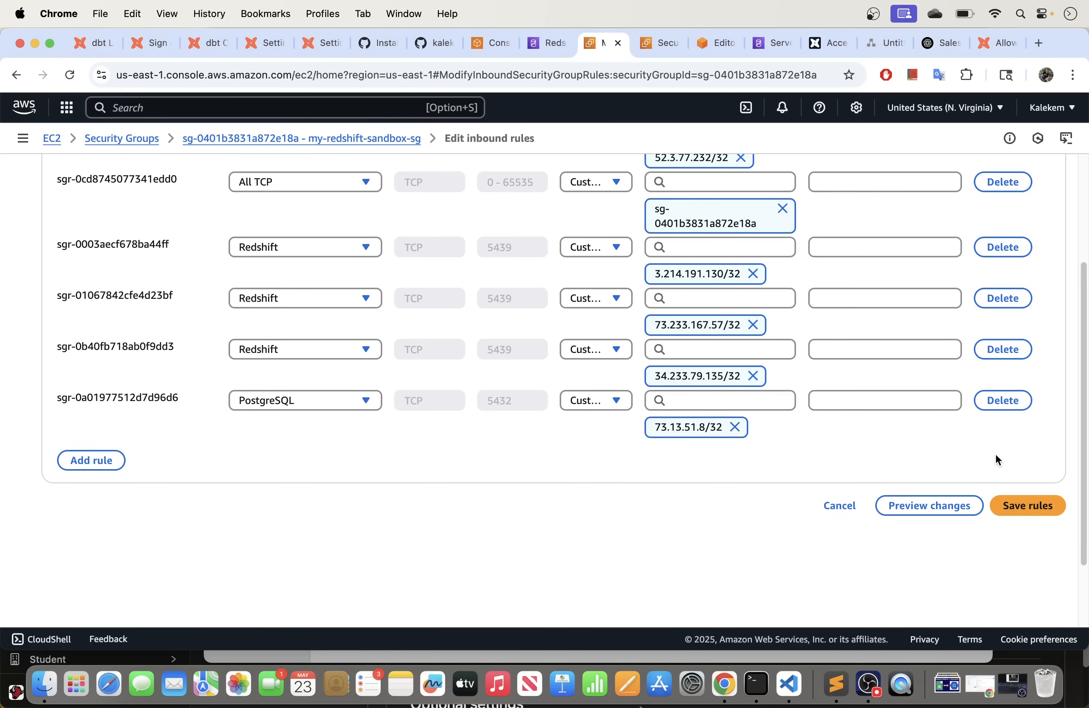
left_click(213, 43)
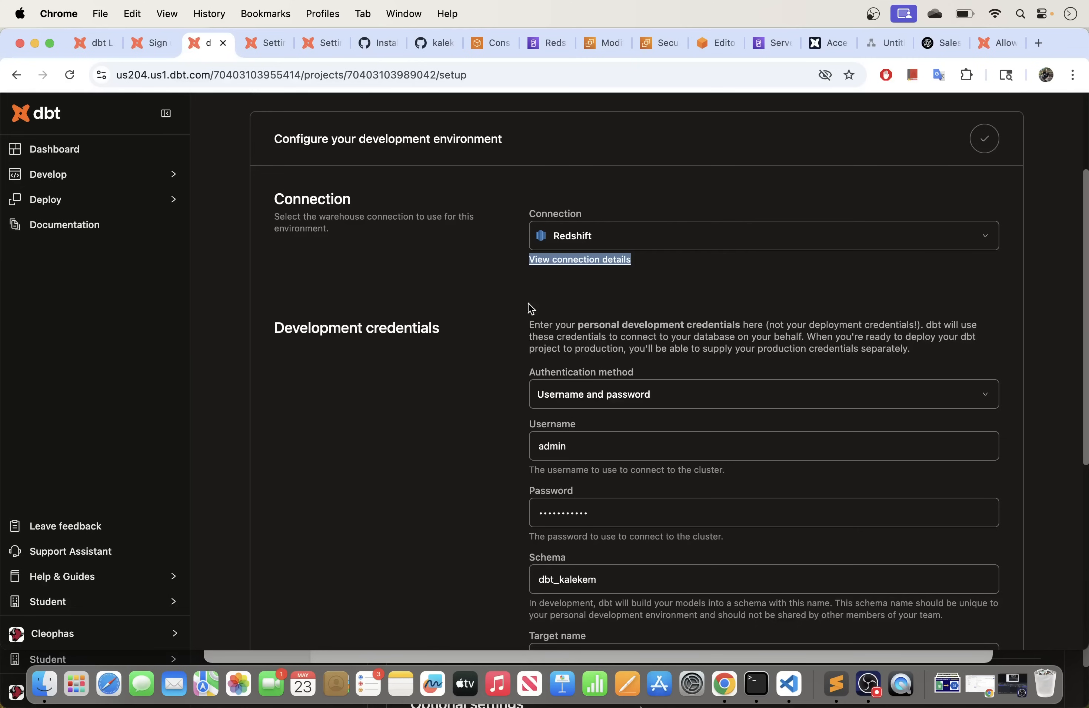
Step: Review the username, password and schema fields of the development credentials
scroll(605, 326, "down", 5)
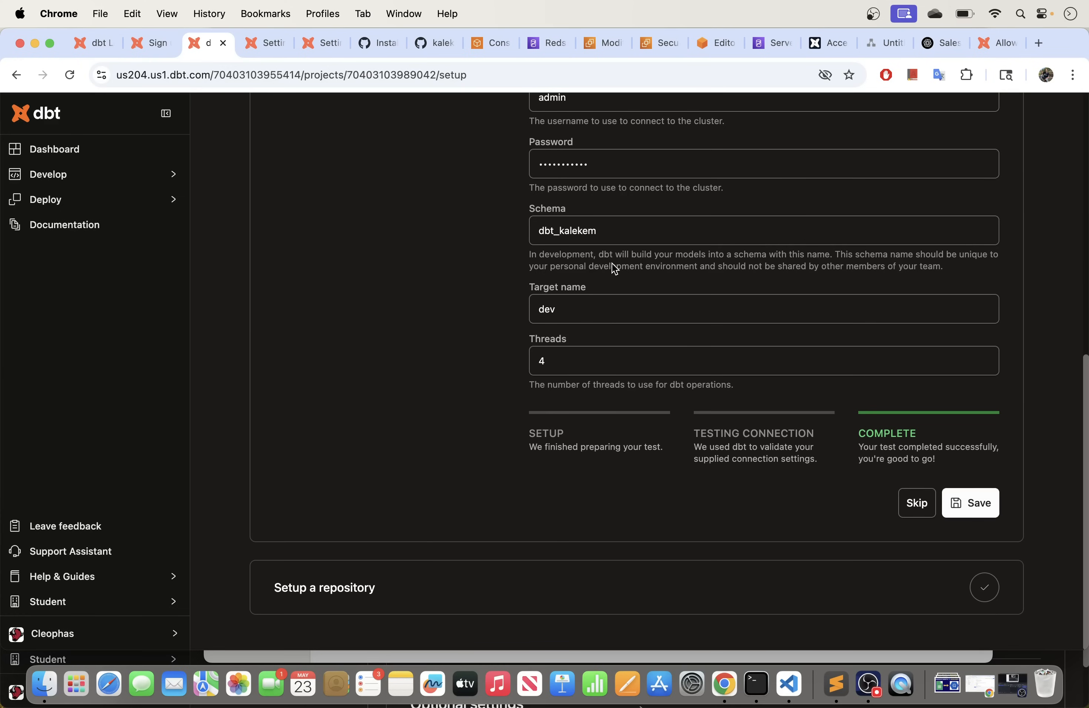
scroll(615, 269, "up", 1)
left_click(572, 133)
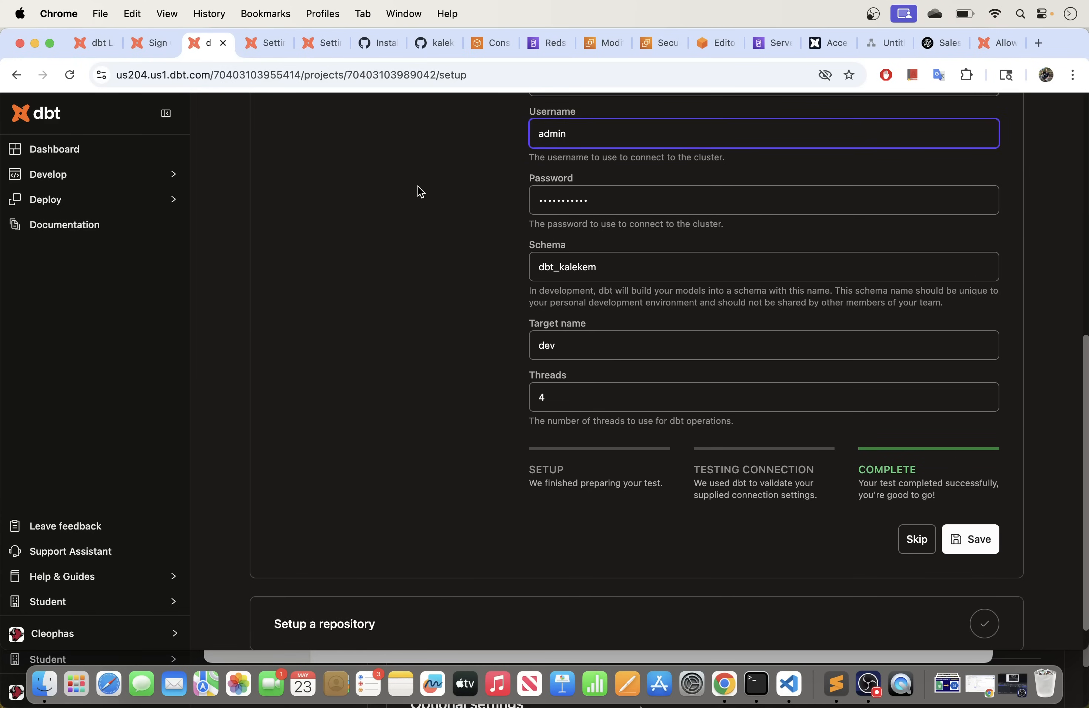
left_click(601, 206)
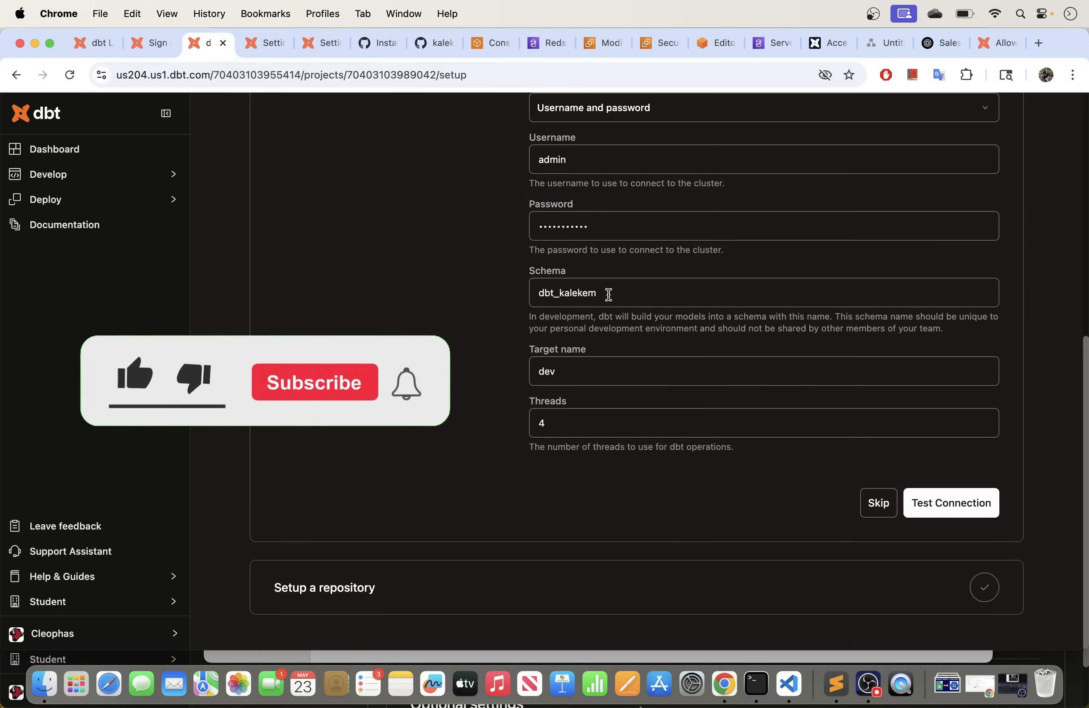
left_click_drag(676, 291, 512, 297)
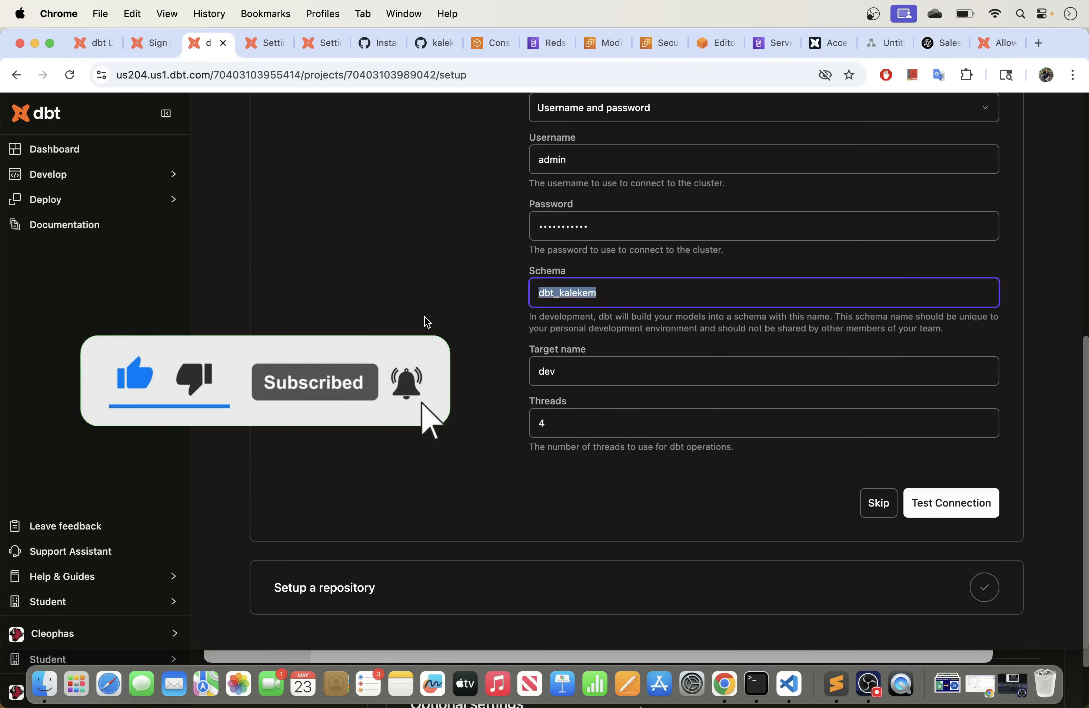
Step: Run Test Connection to Redshift and save the development environment
left_click(948, 503)
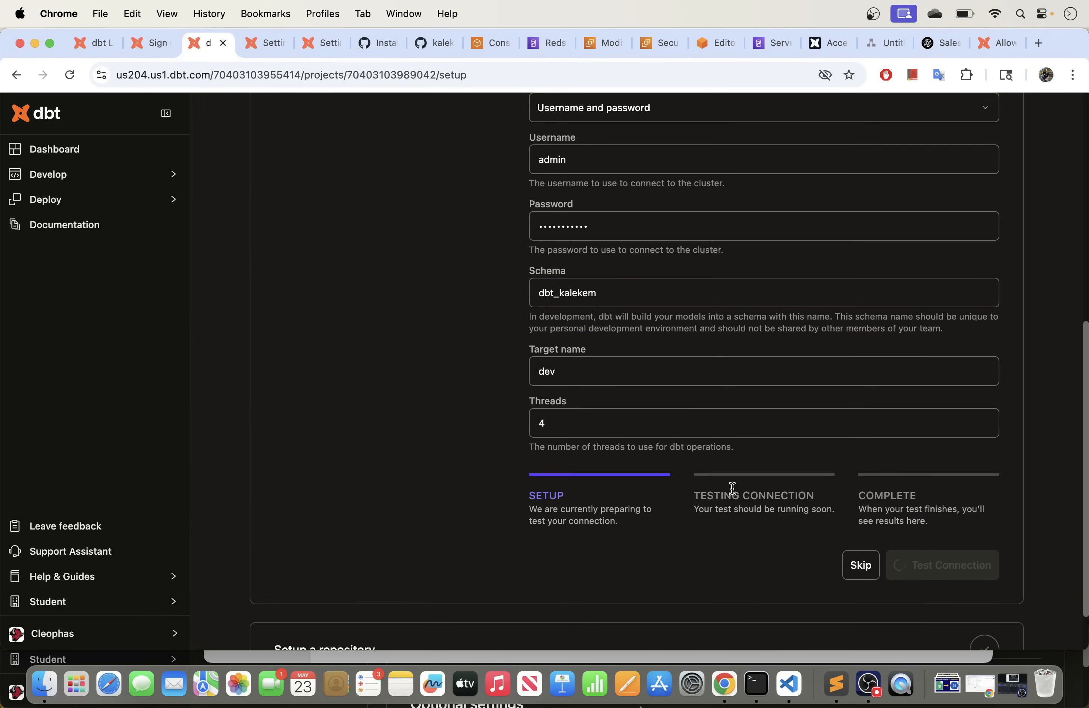
scroll(731, 485, "down", 2)
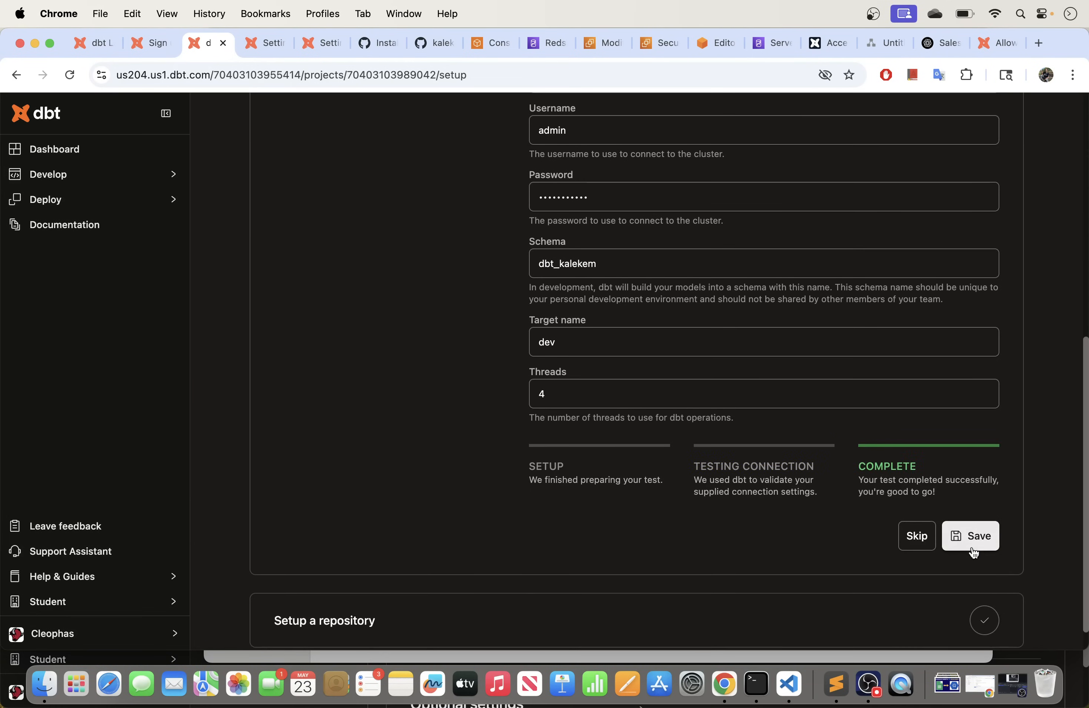
left_click(979, 543)
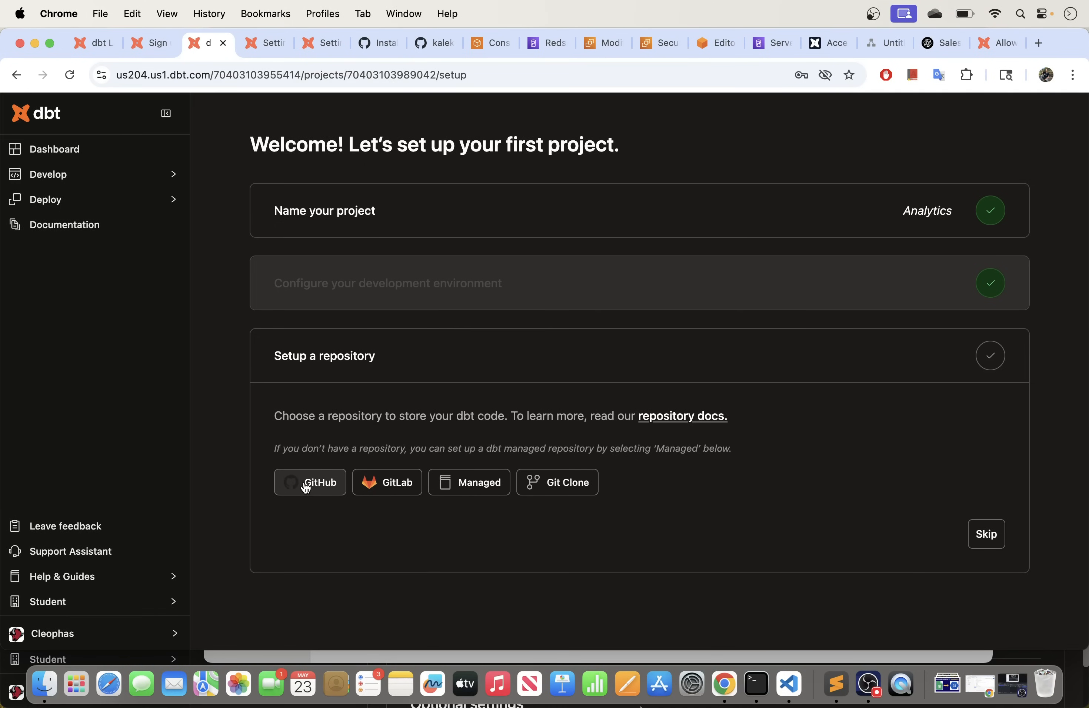
Step: Choose GitHub and link the dbt_cloud_redshift repository
left_click(306, 487)
scroll(303, 492, "down", 4)
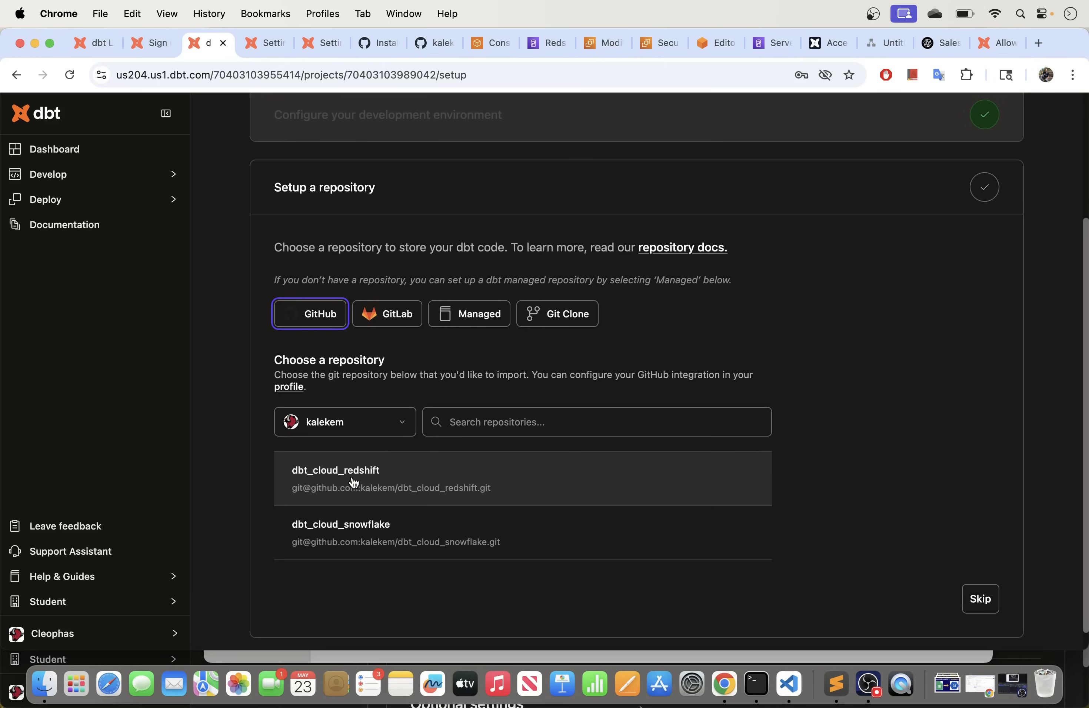
left_click(353, 483)
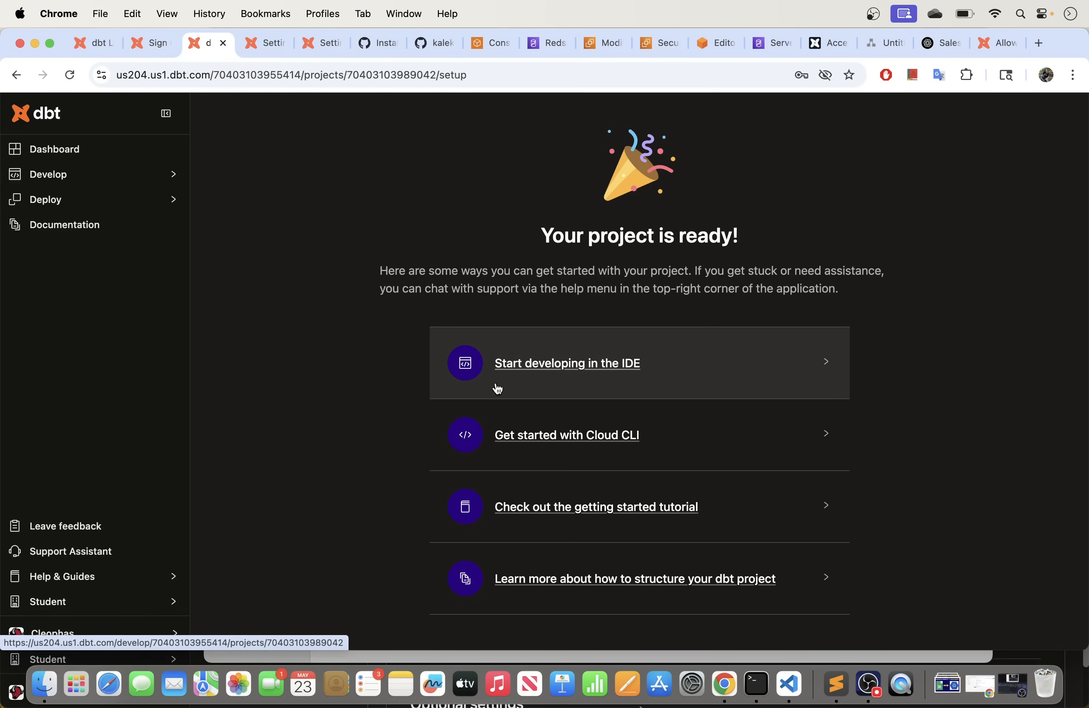
Step: Choose Start developing in the IDE on the project-ready page
left_click(523, 367)
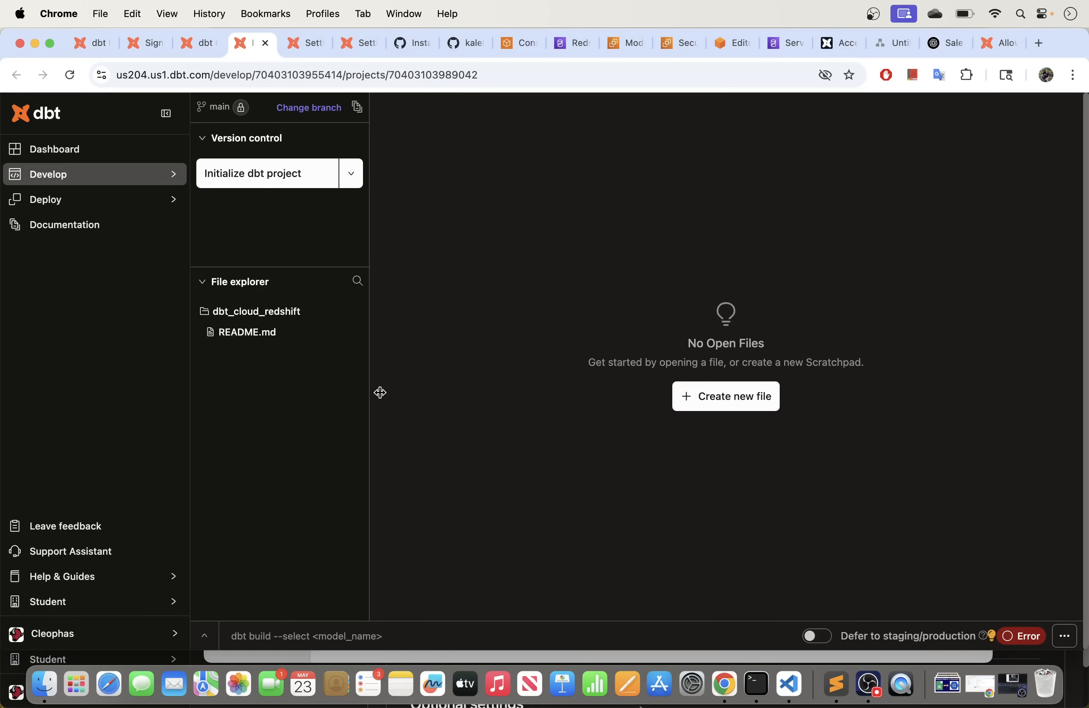
Step: Initialize the dbt project, widen the file explorer, and switch to Visual Studio Code
left_click(254, 179)
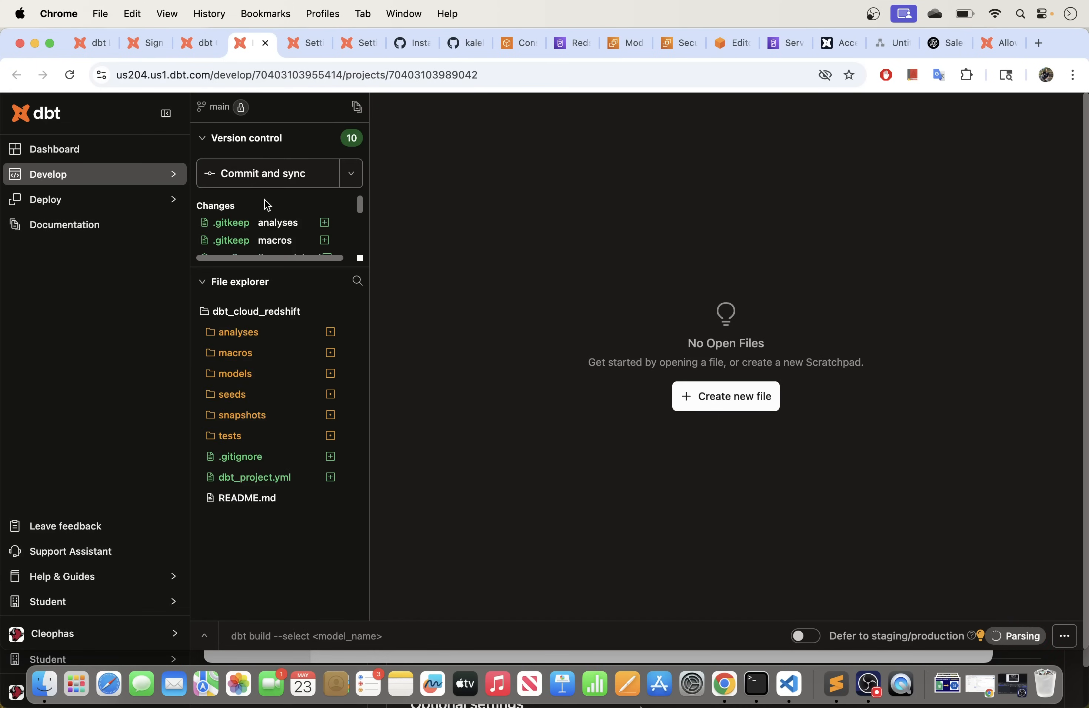
left_click_drag(369, 229, 415, 229)
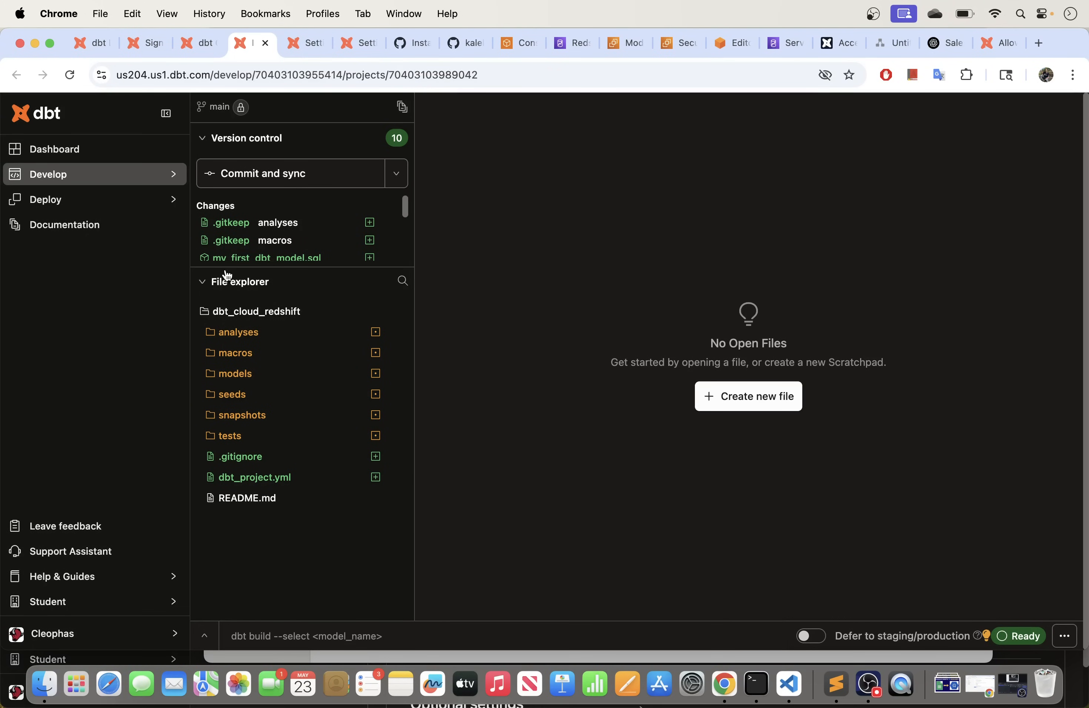
left_click(789, 684)
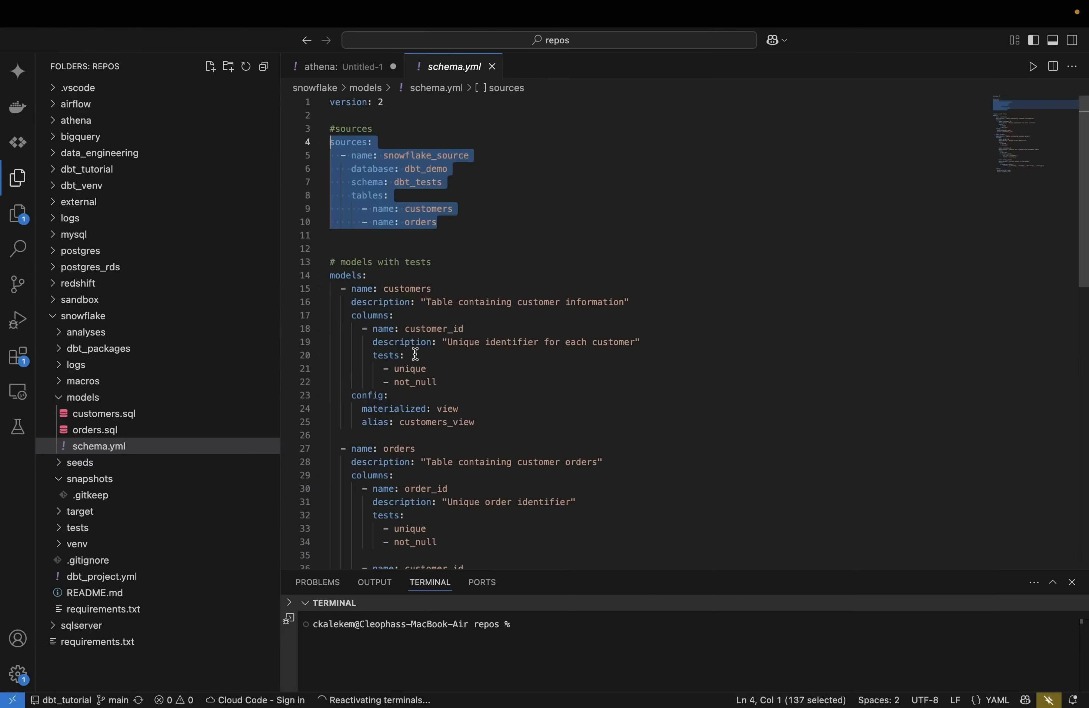
Step: Browse the redshift project's macros, models, seeds and snapshots folders, then leave for dbt Cloud
left_click(63, 317)
left_click(62, 284)
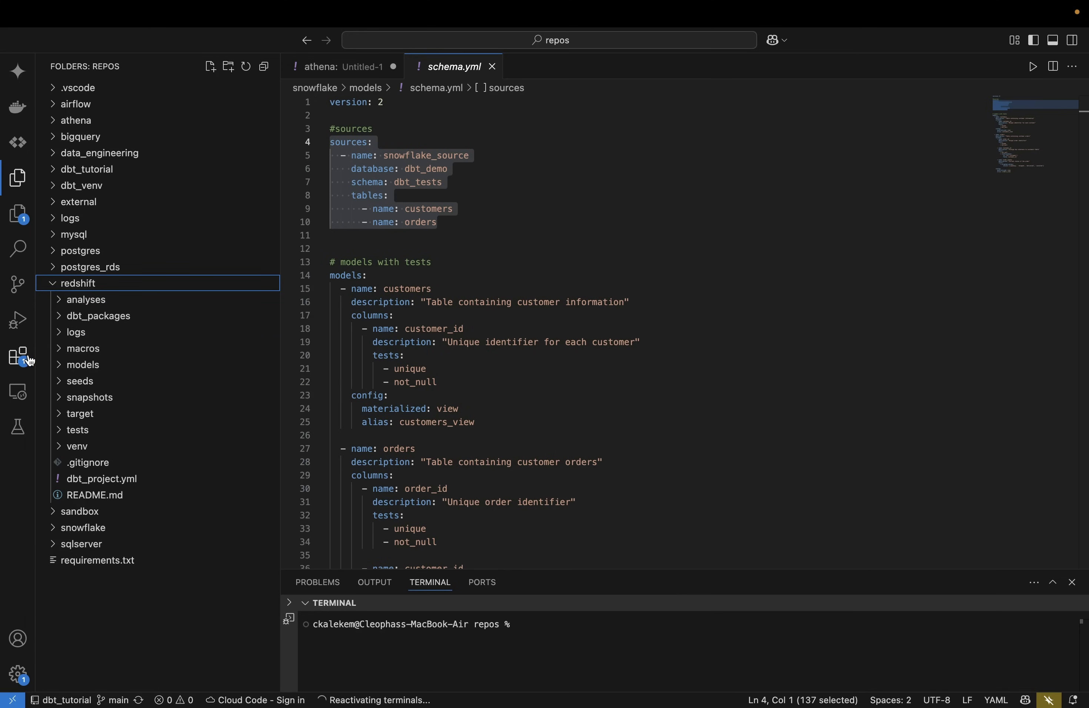
left_click(63, 351)
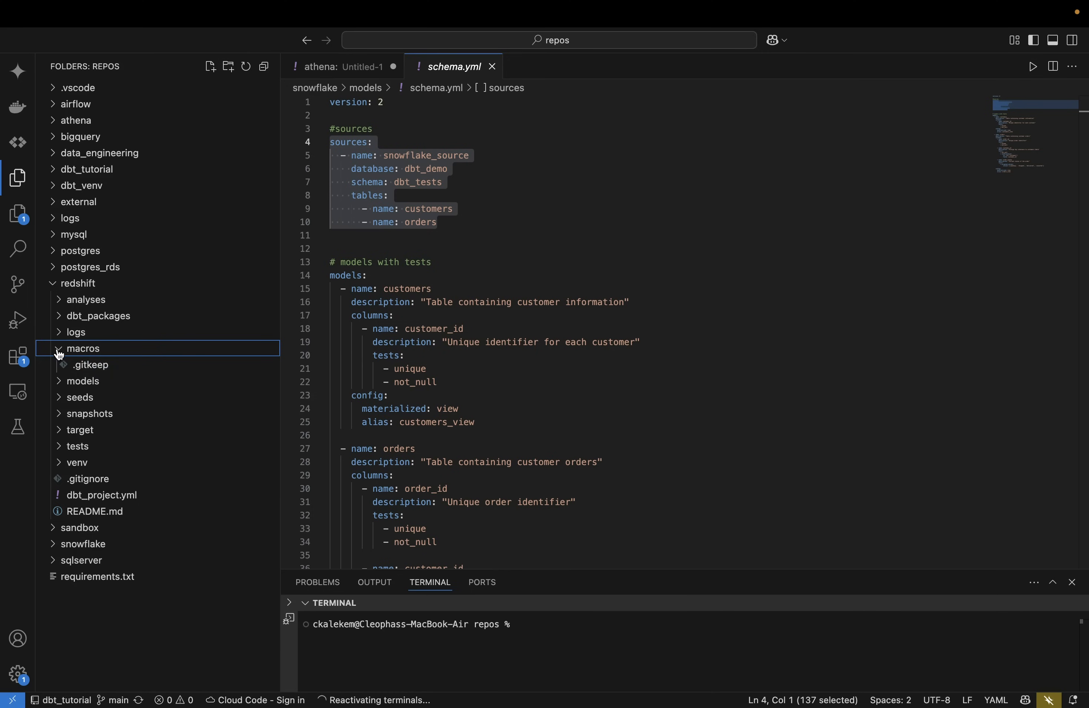
left_click(62, 352)
left_click(59, 366)
left_click(60, 366)
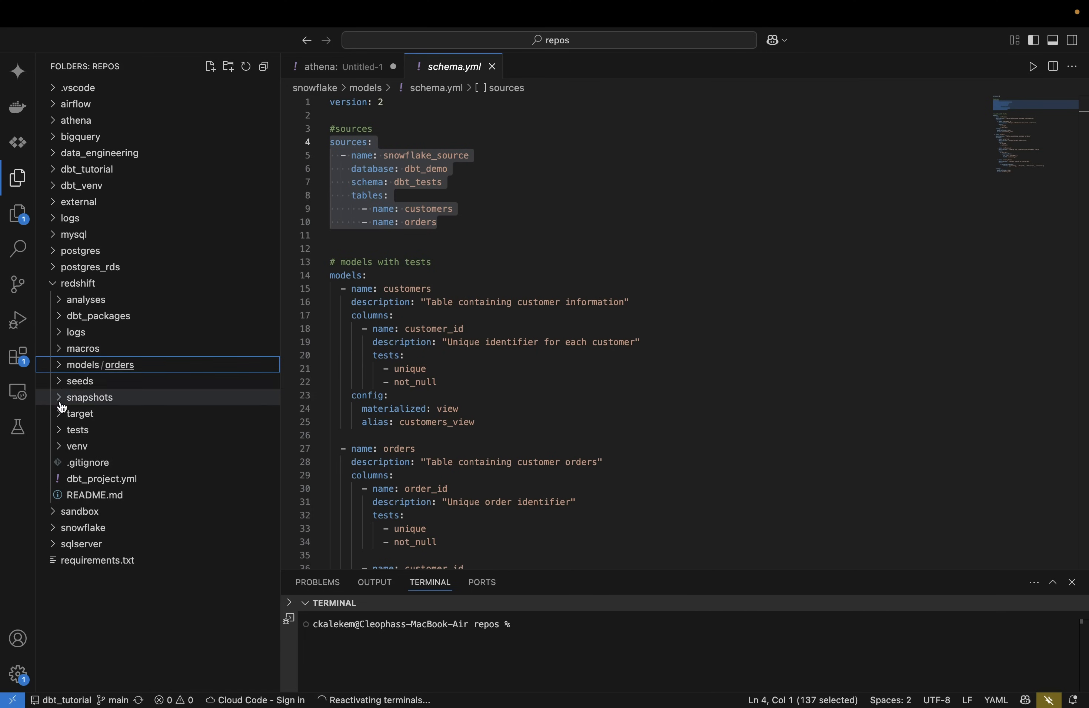
left_click(57, 383)
left_click(57, 382)
left_click(59, 398)
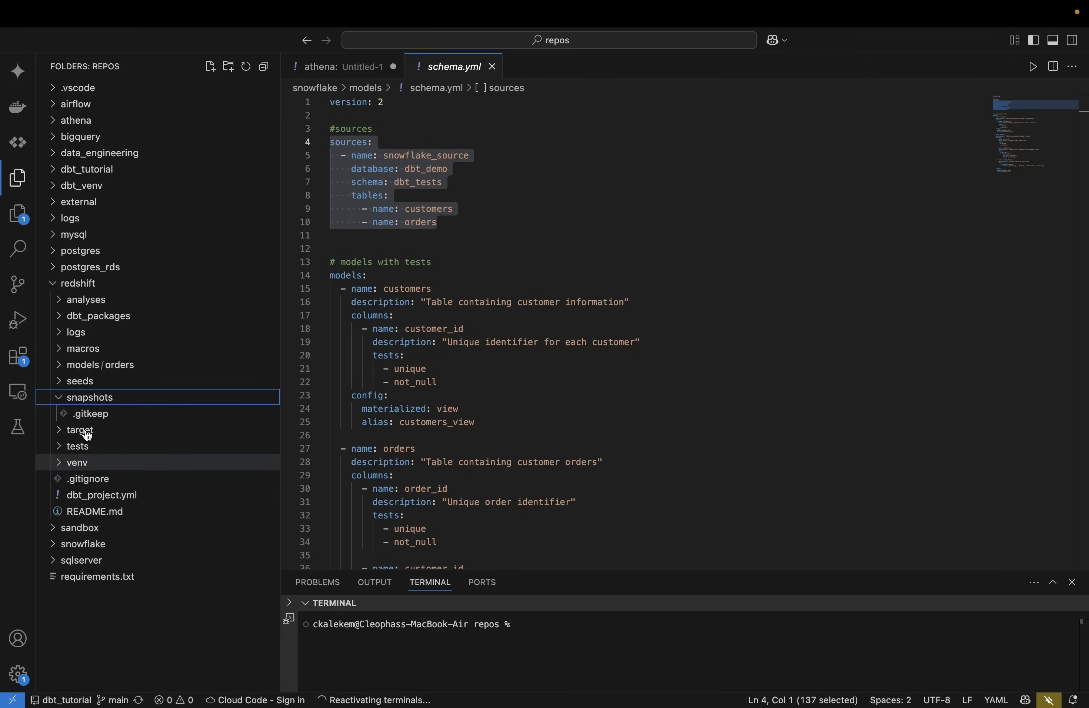
key("ctrl+Left")
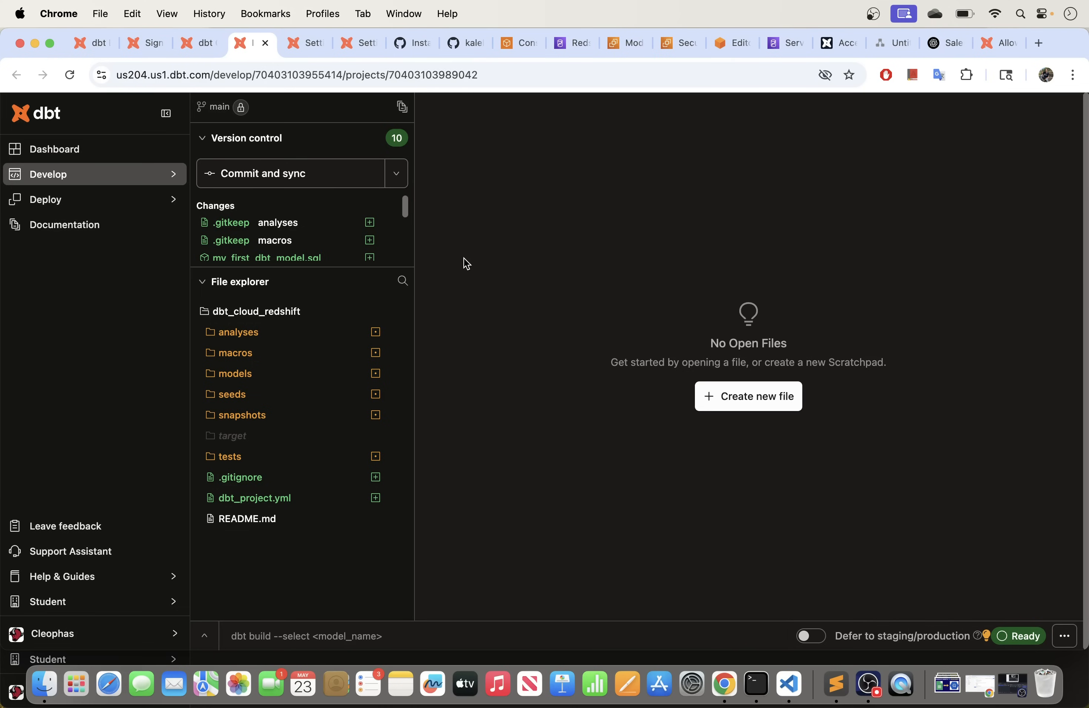
Step: Inspect dbt Cloud's dbt_project.yml, noting name 'my_new_project' and profile 'default', then return to VS Code
left_click(273, 499)
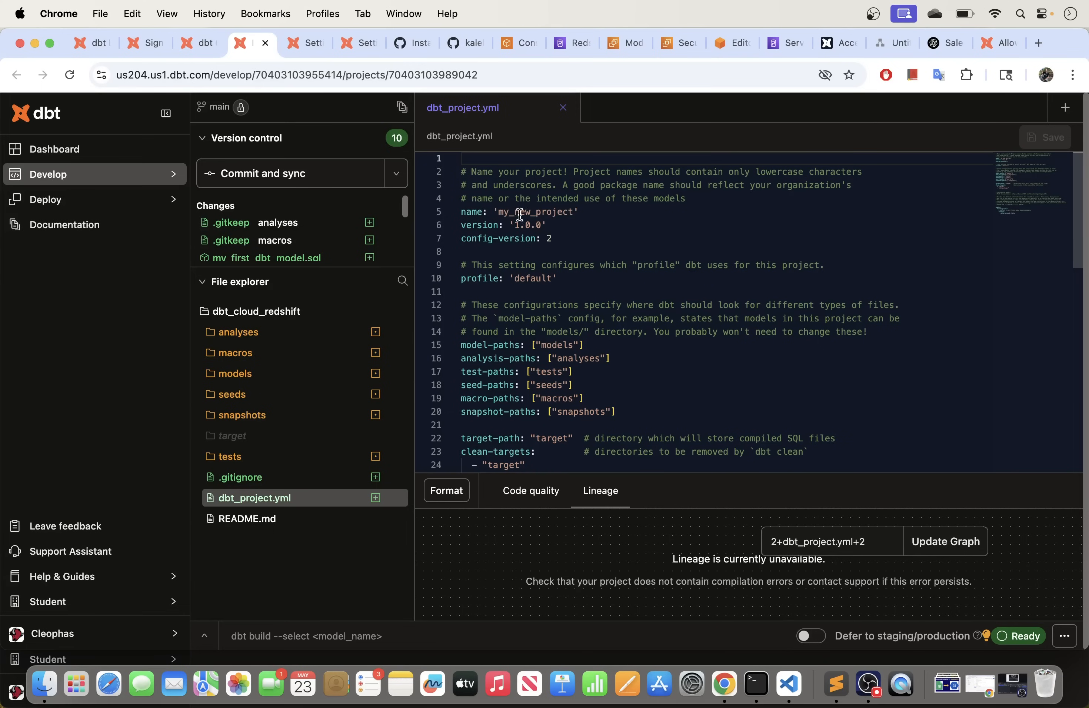
scroll(487, 324, "down", 3)
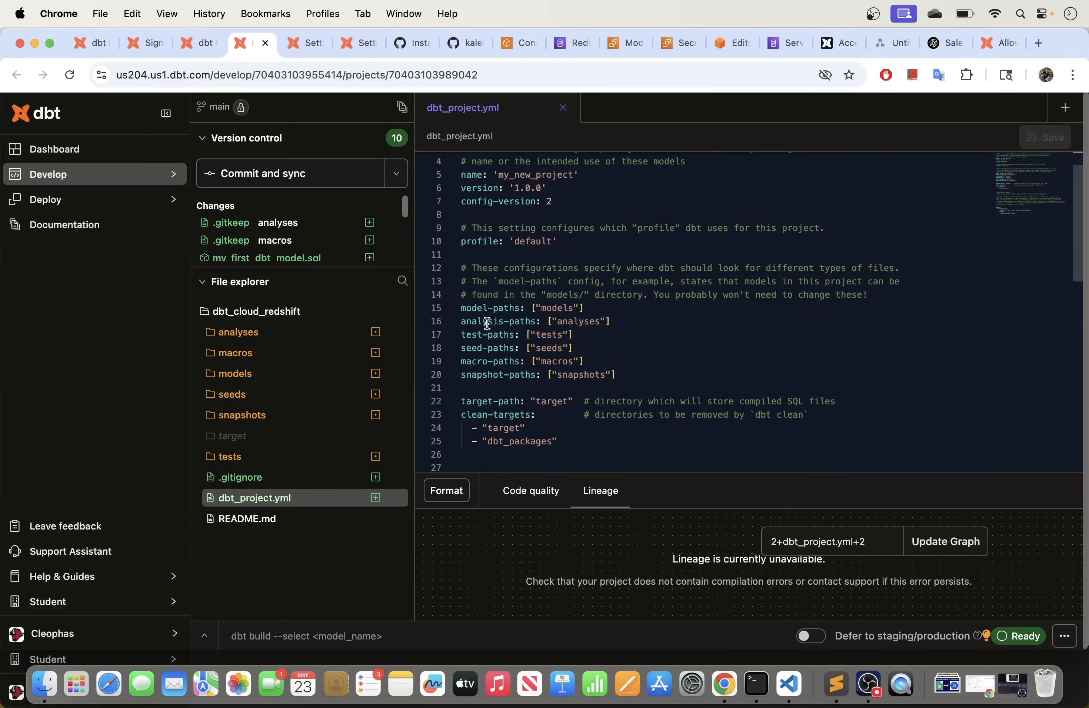
left_click(552, 243)
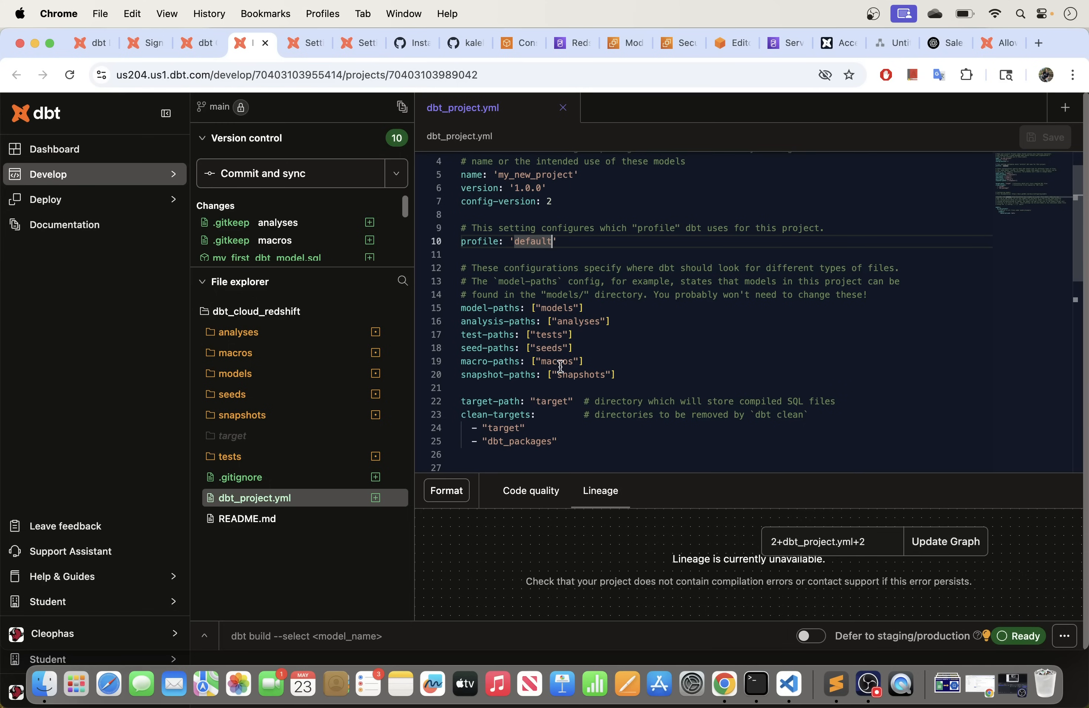
left_click(788, 688)
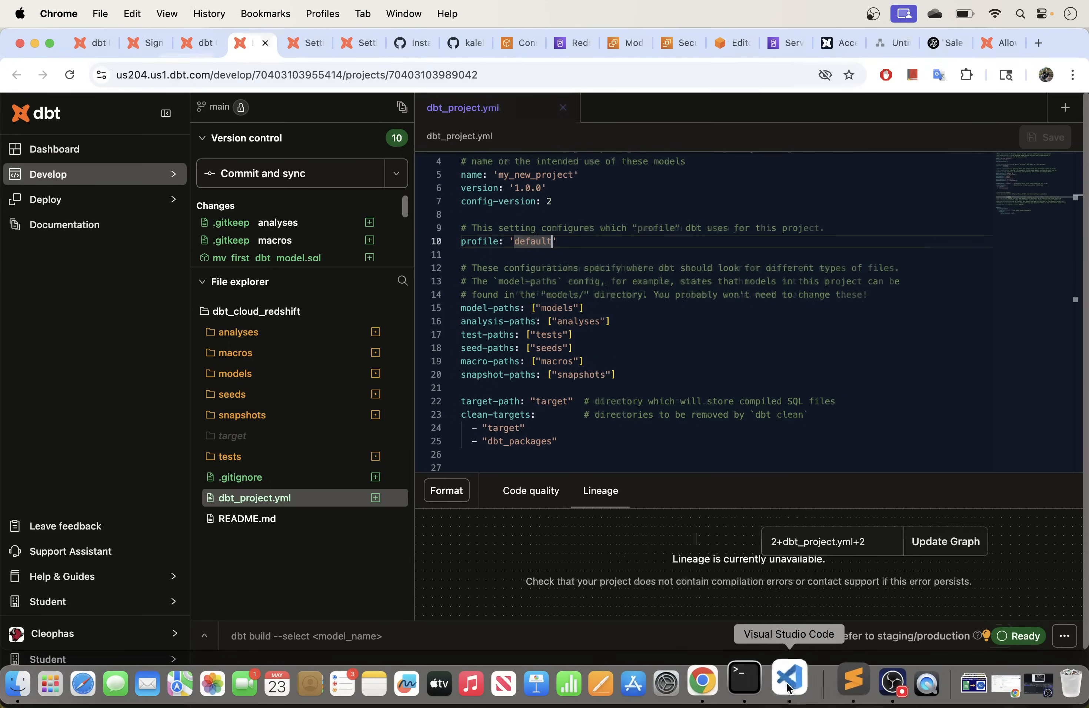
Step: Open the local redshift dbt_project.yml and review the athena profile draft in Untitled-1
left_click(142, 496)
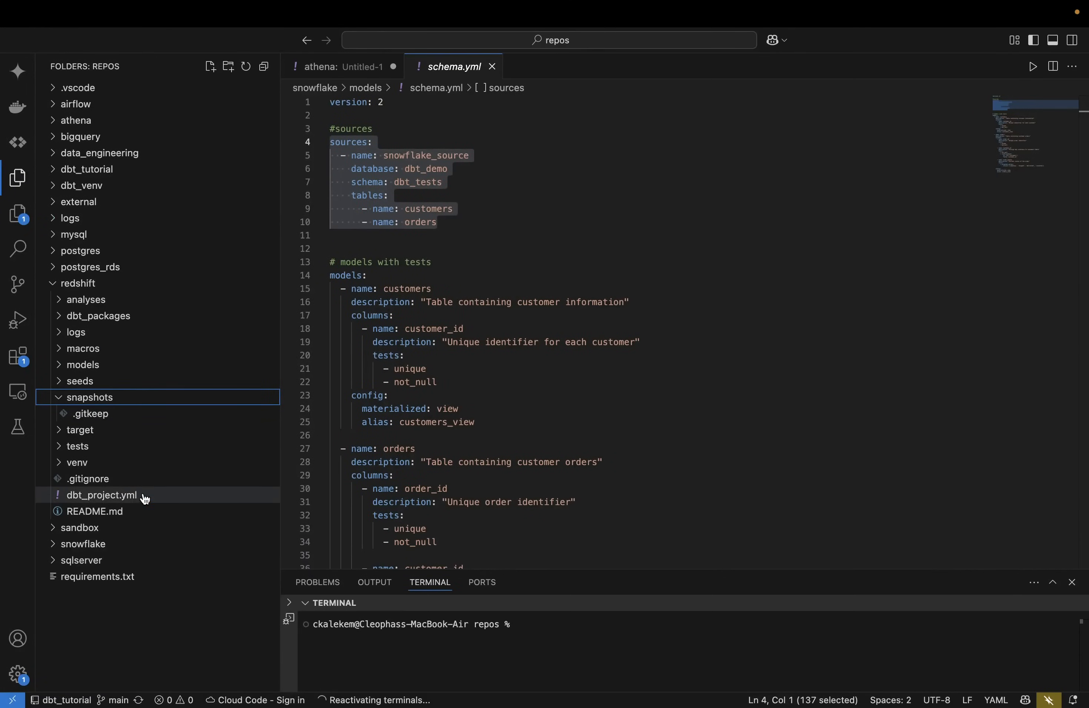
scroll(421, 328, "up", 5)
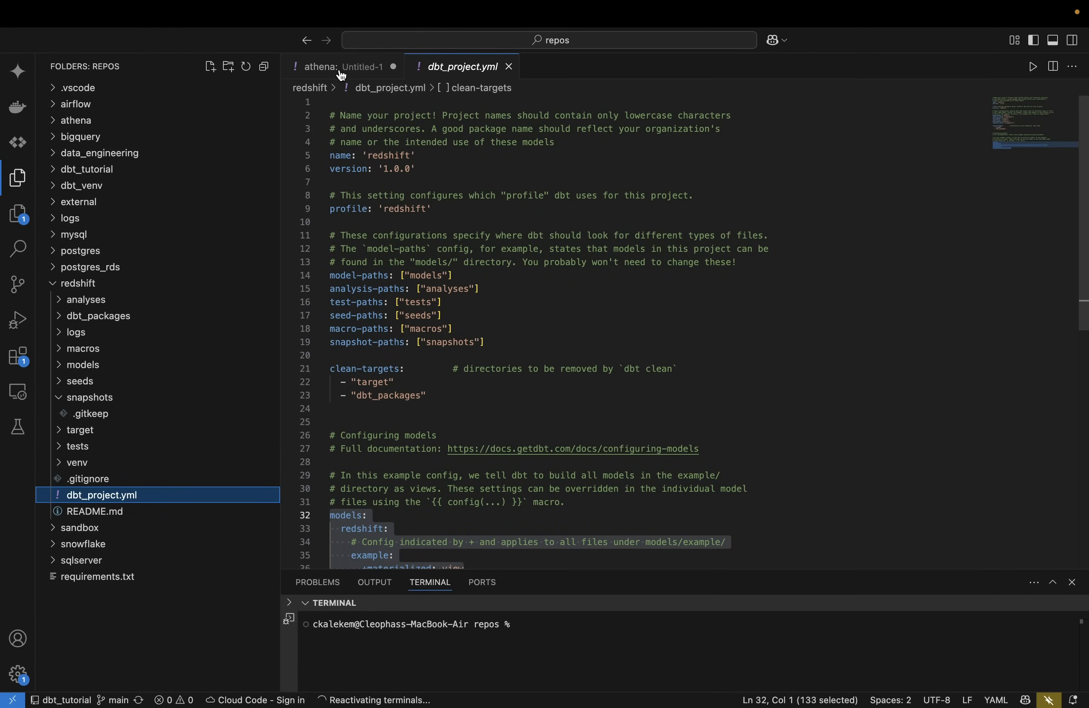
left_click(324, 69)
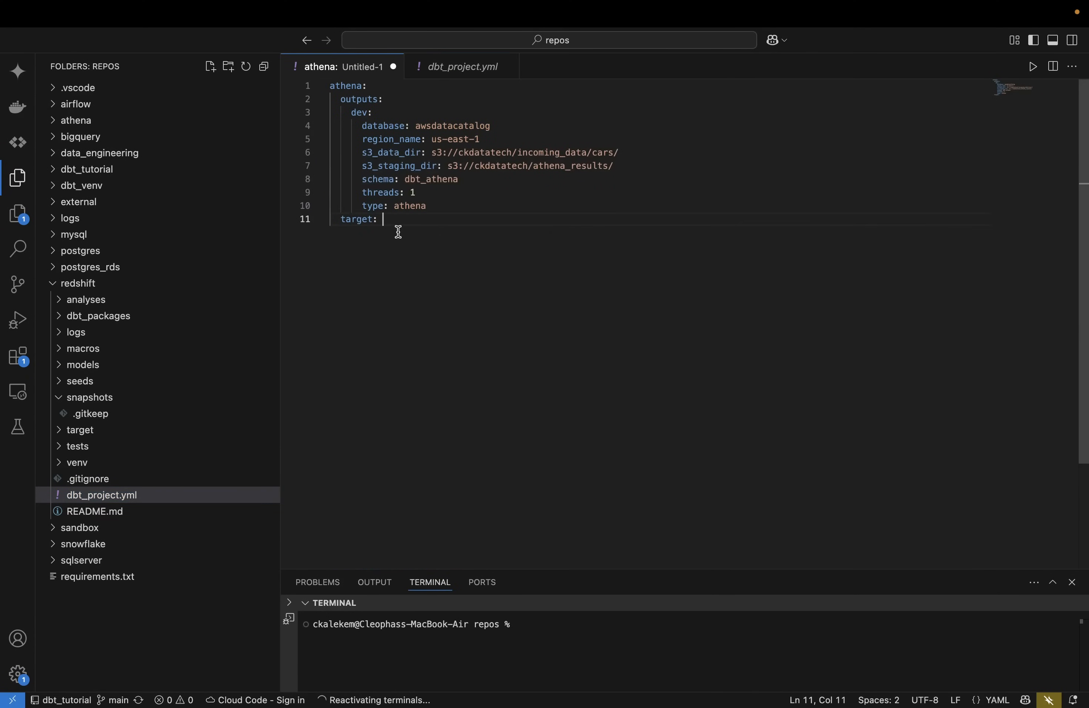
left_click_drag(398, 230, 309, 84)
left_click(434, 221)
left_click_drag(383, 220, 338, 165)
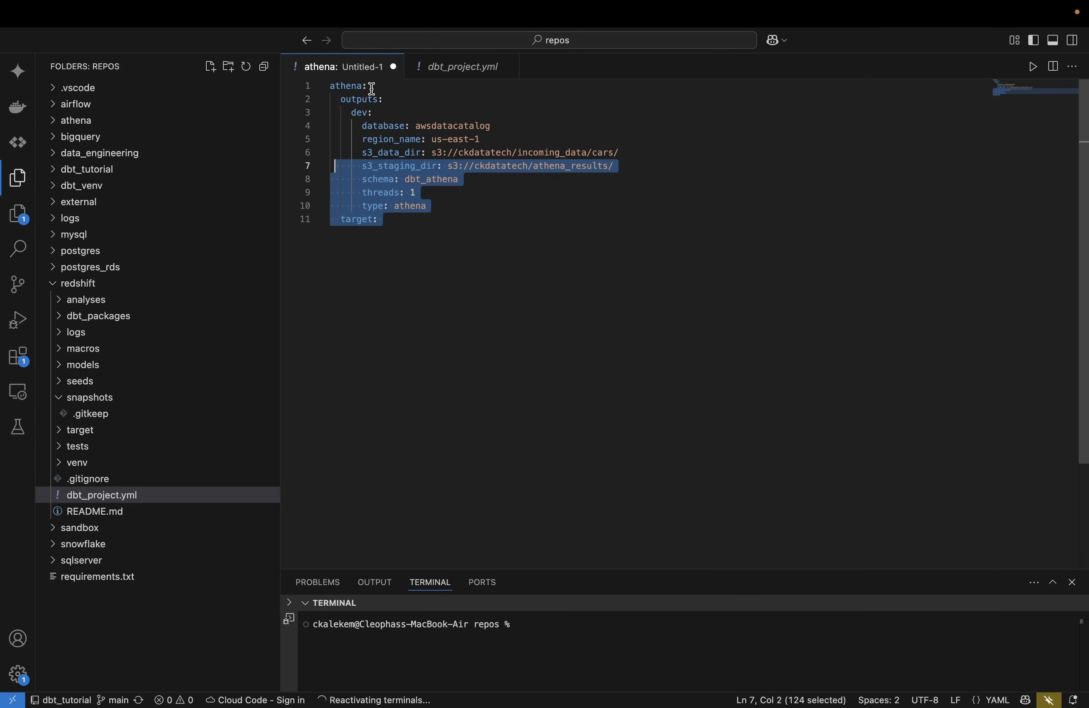
left_click_drag(365, 86, 322, 87)
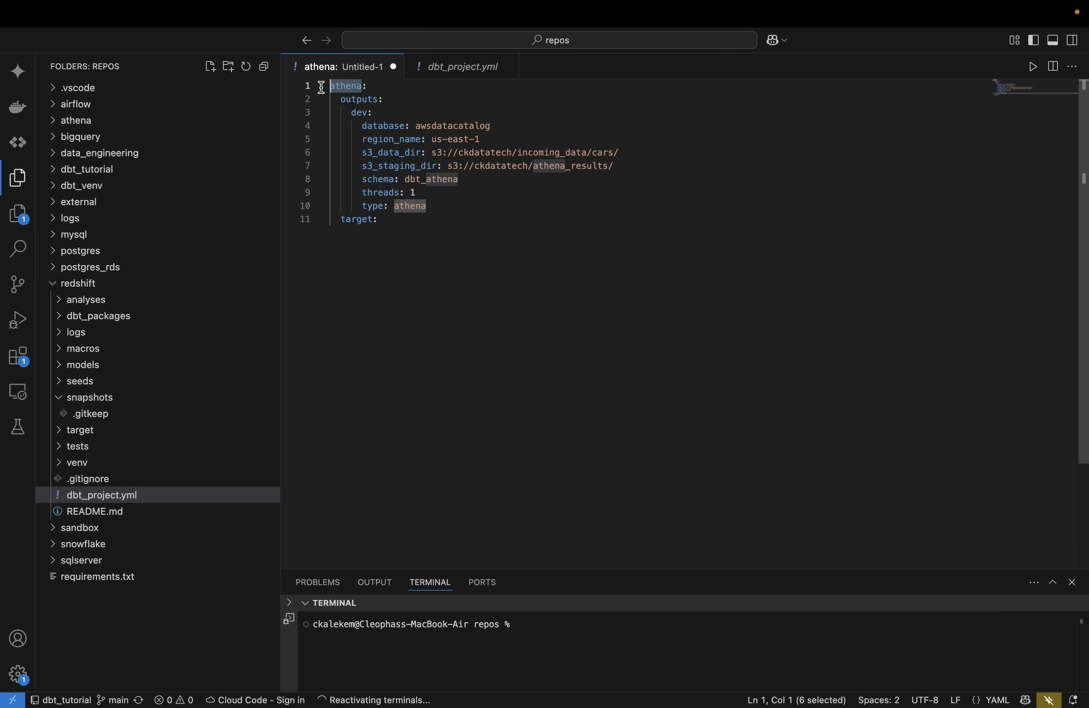
Step: Confirm the redshift dbt_project.yml uses profile 'redshift' and exit full screen
left_click(437, 69)
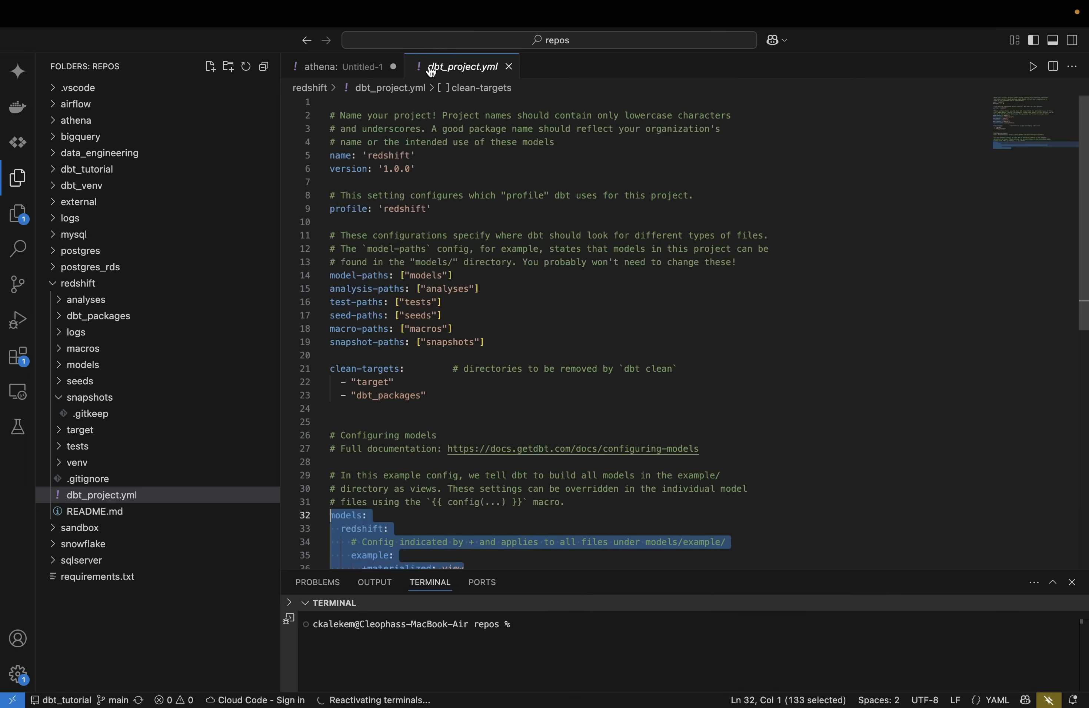
left_click(427, 209)
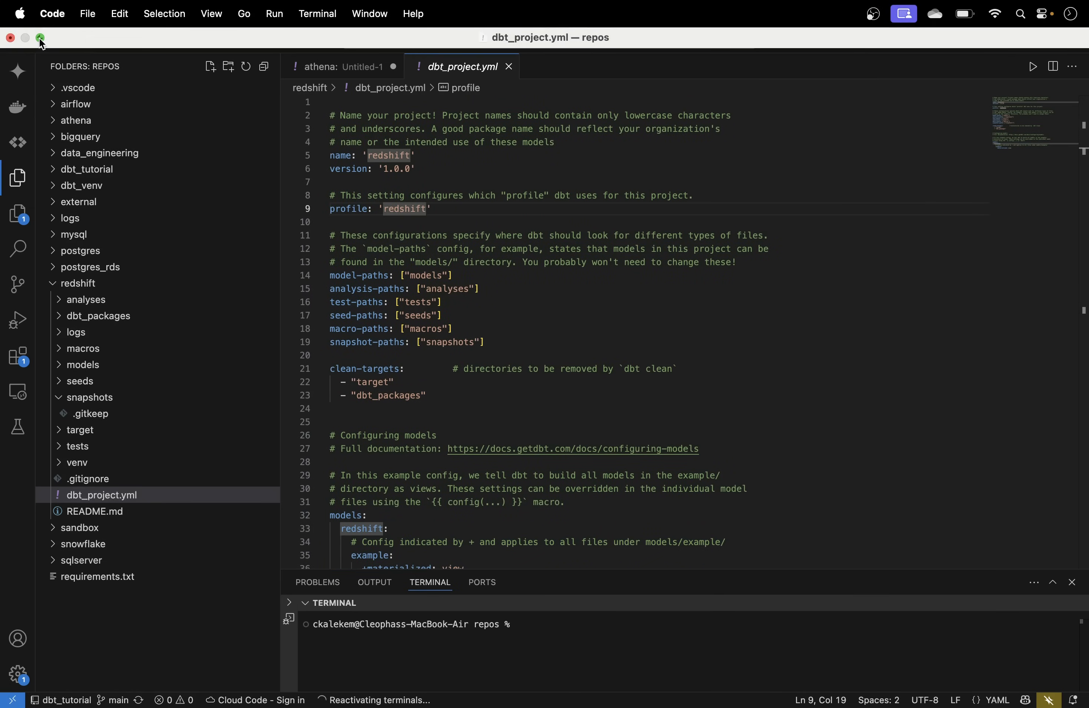
left_click(65, 46)
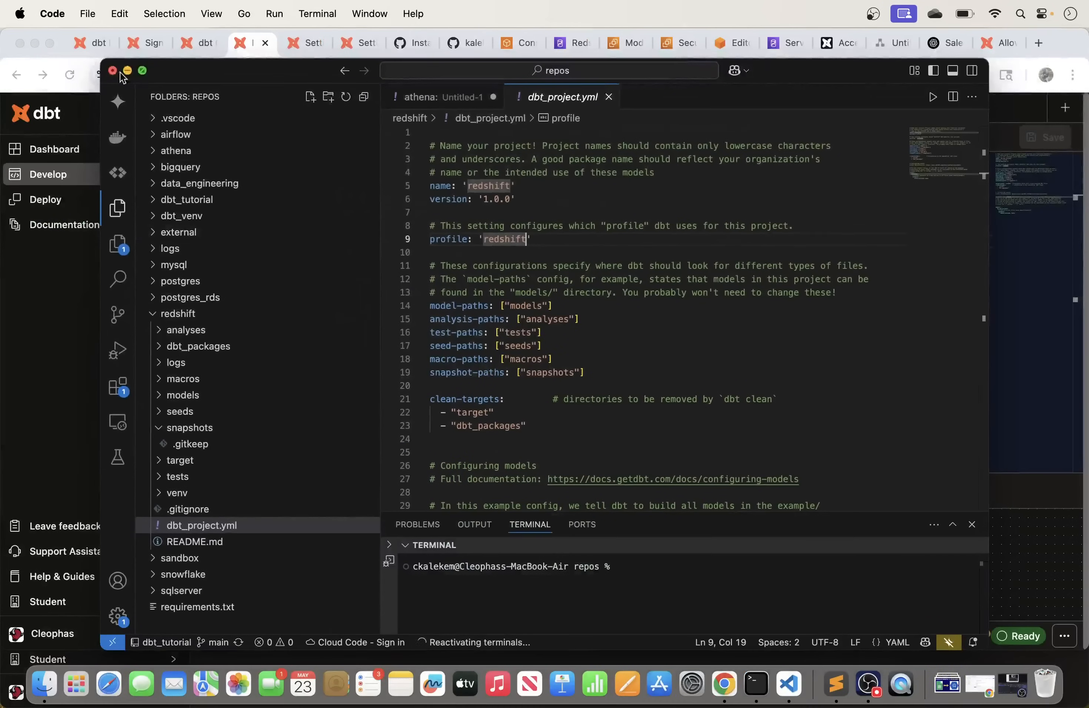
Step: Minimize VS Code and open the dbt Cloud profile page in a new browser tab
left_click(128, 70)
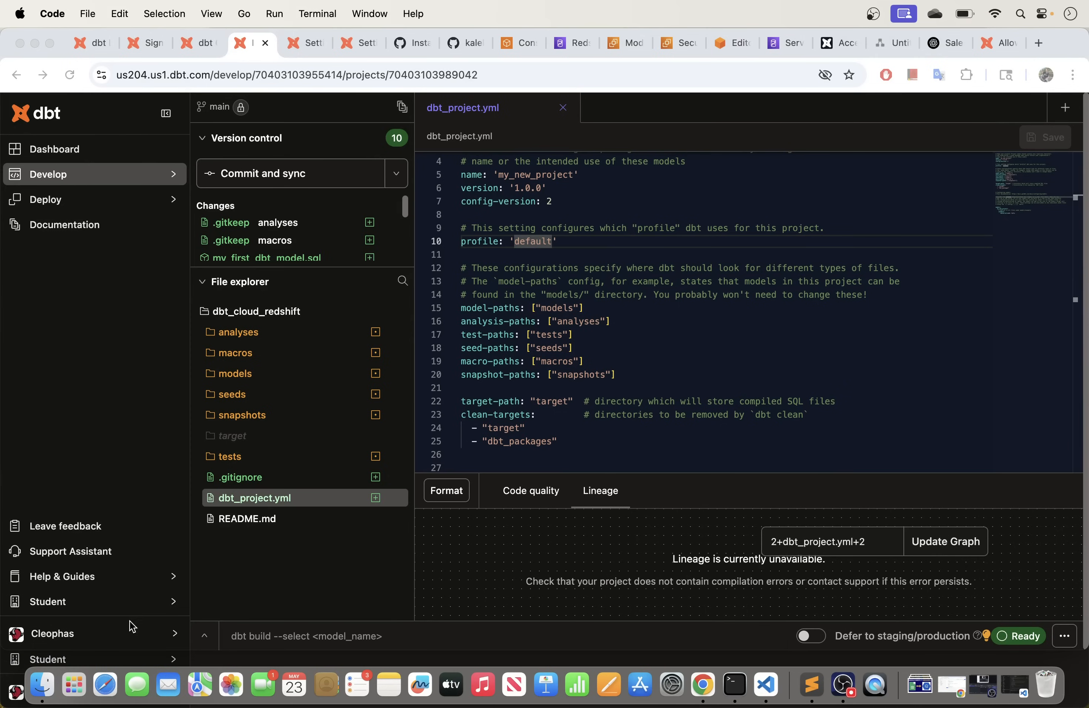
left_click(147, 637)
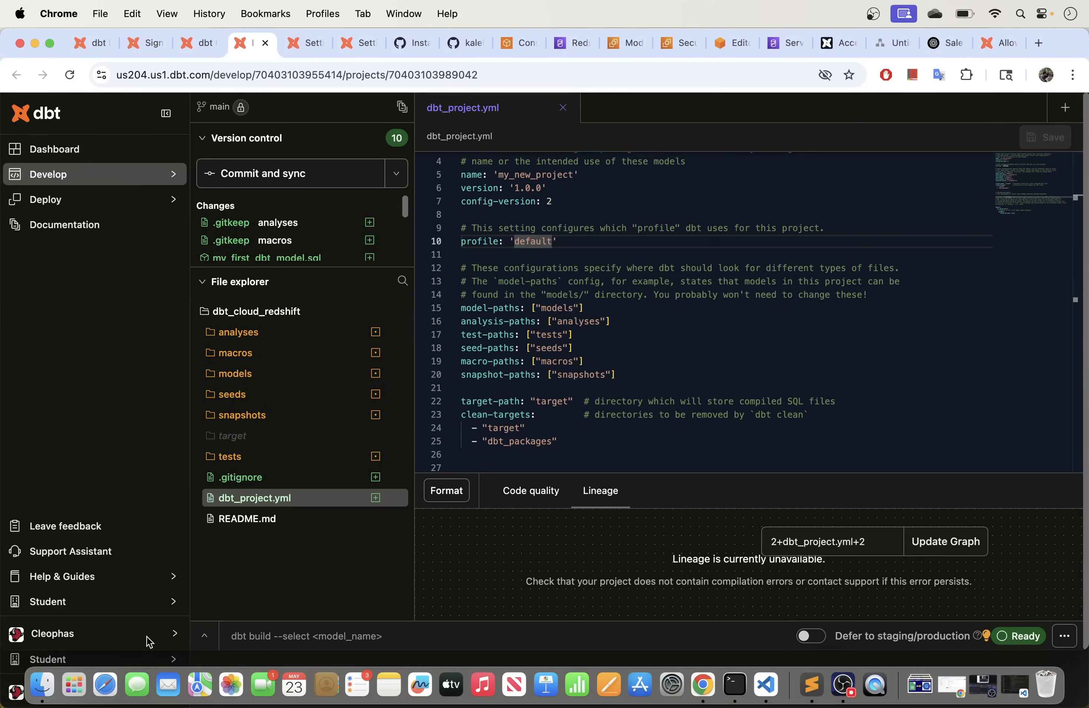
left_click(155, 641)
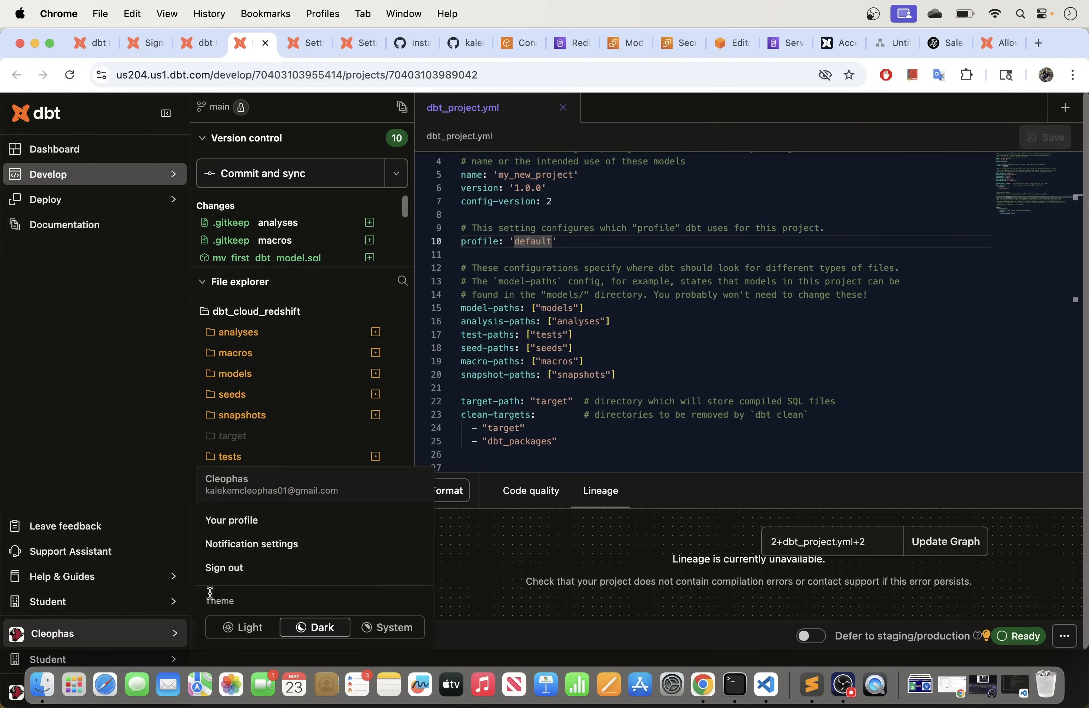
right_click(243, 520)
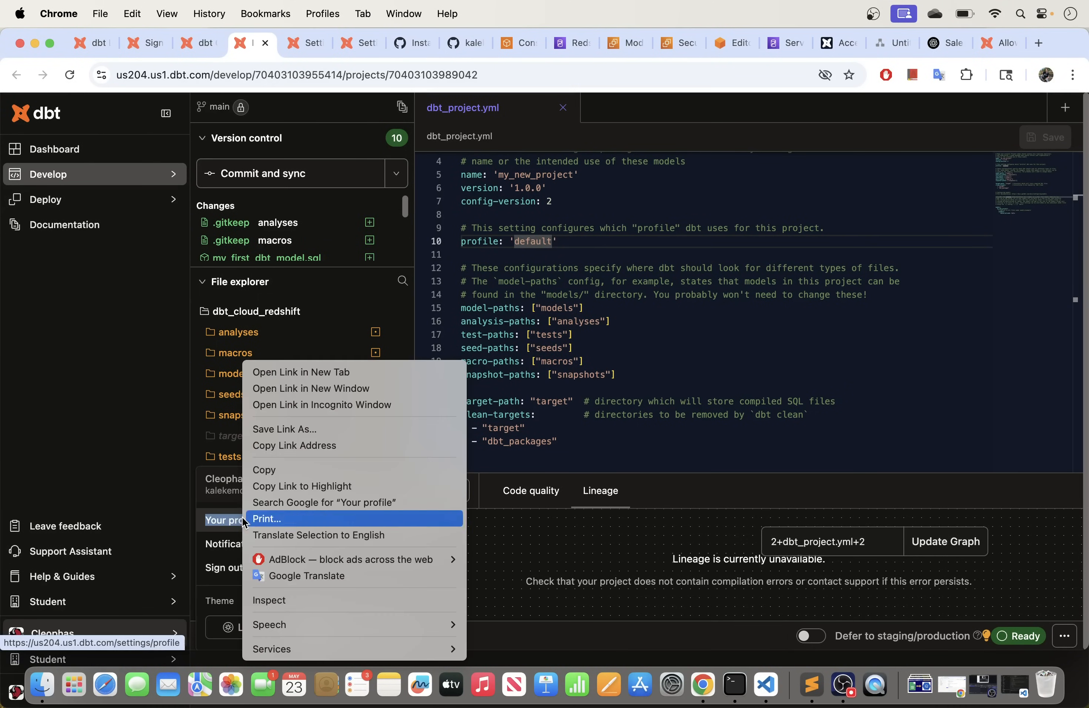
left_click(280, 373)
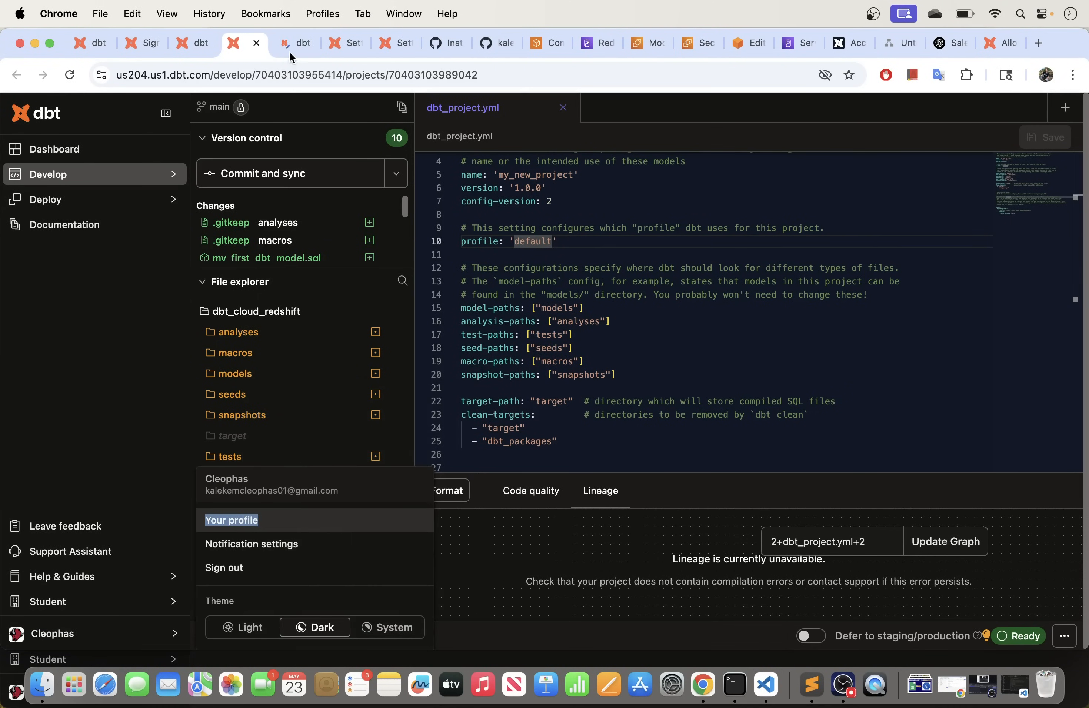
left_click(290, 46)
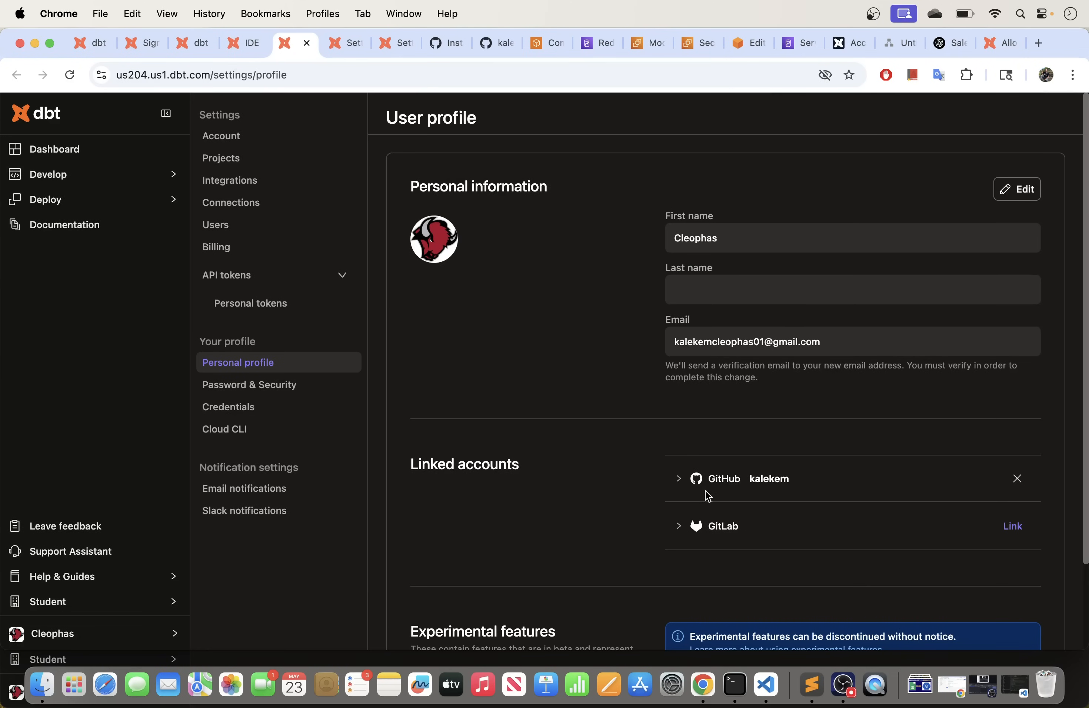
Step: Check the Analytics credentials (target name dev, 4 threads) and return to the IDE tab
left_click(246, 407)
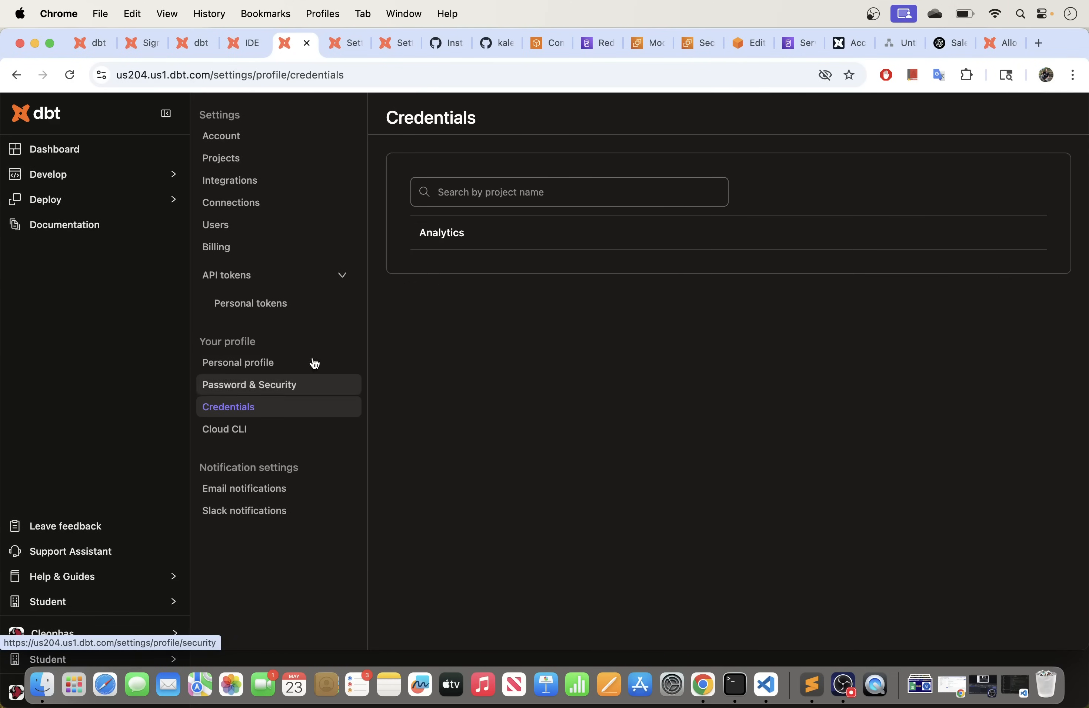
left_click(534, 240)
scroll(715, 409, "down", 5)
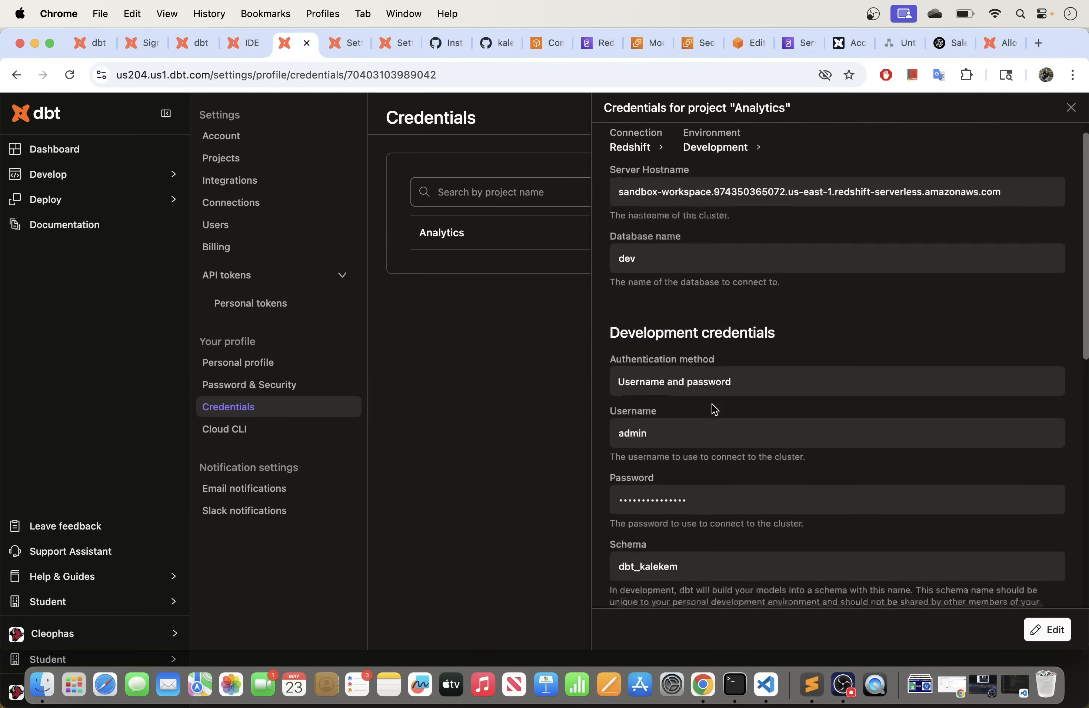
scroll(714, 409, "down", 7)
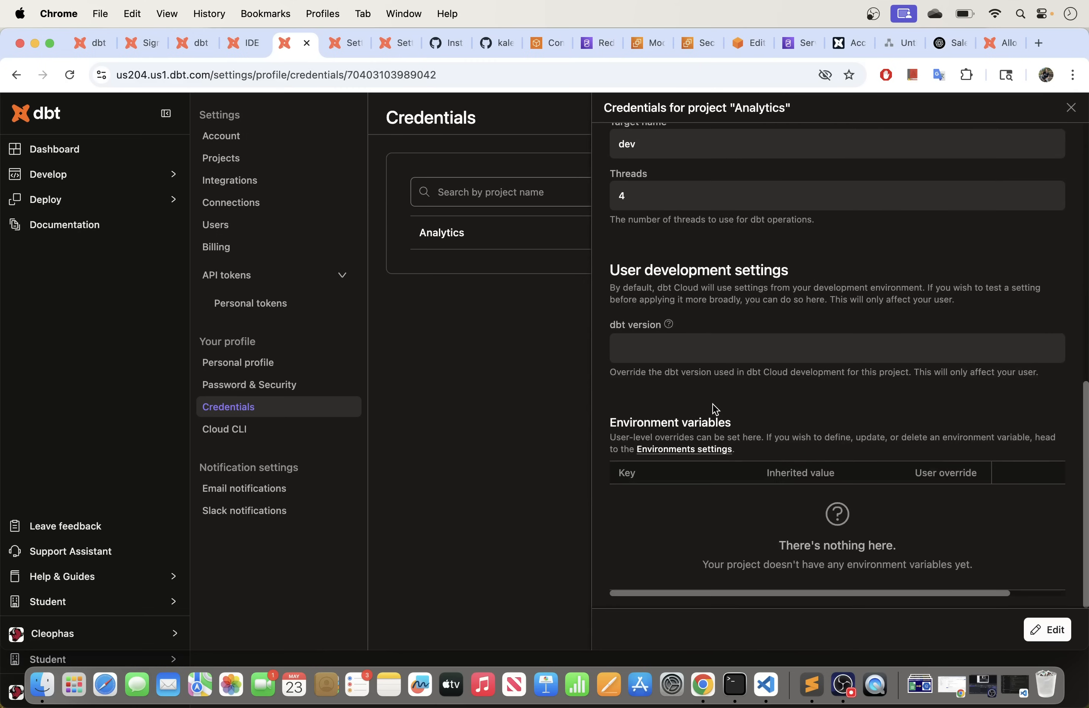
scroll(714, 411, "up", 8)
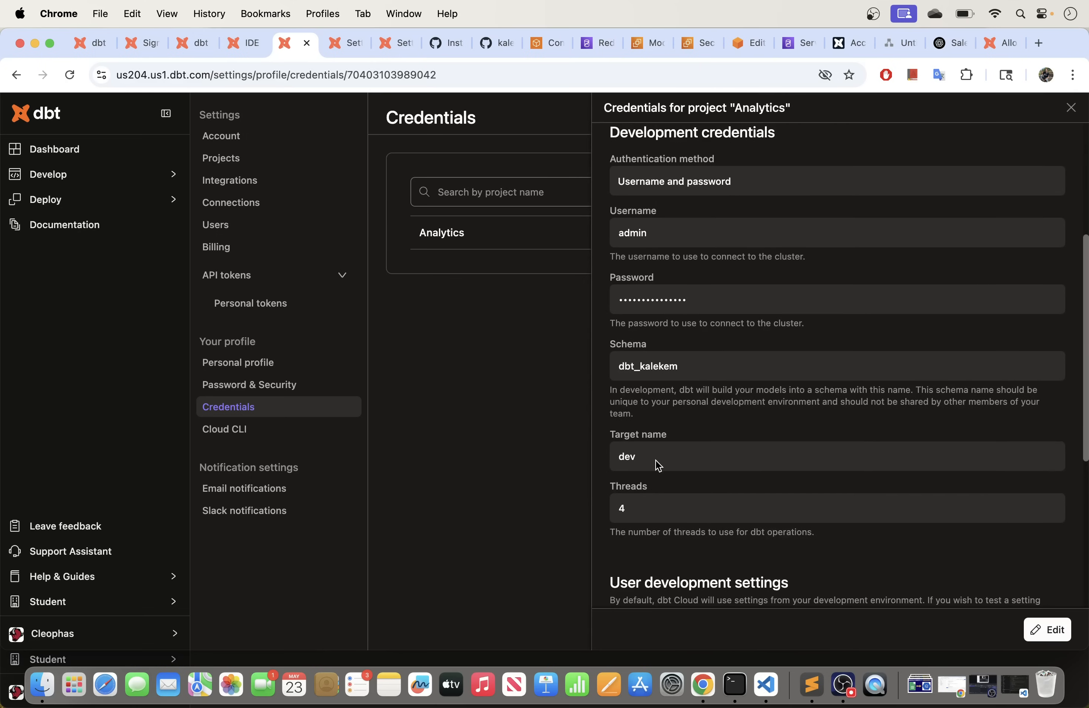
left_click(240, 42)
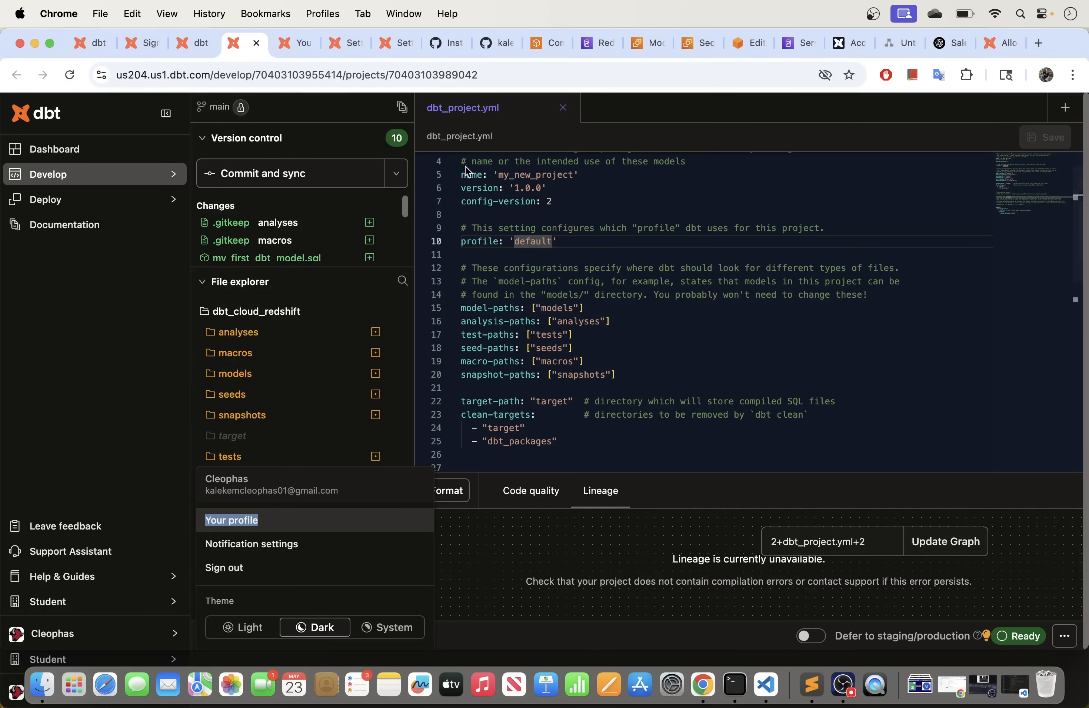
Step: Change the profile in dbt_project.yml from 'default' to 'dev' and save
left_click(541, 257)
left_click(552, 241)
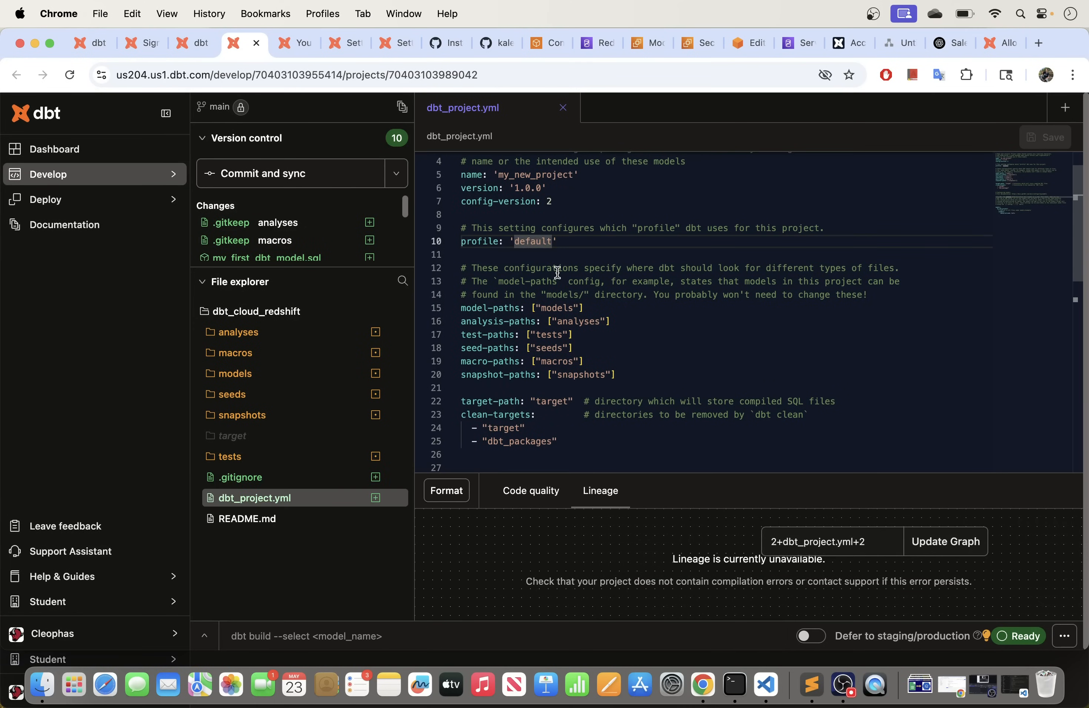
key("BackSpace")
key("BackSpace")
key("BackSpace")
type("v")
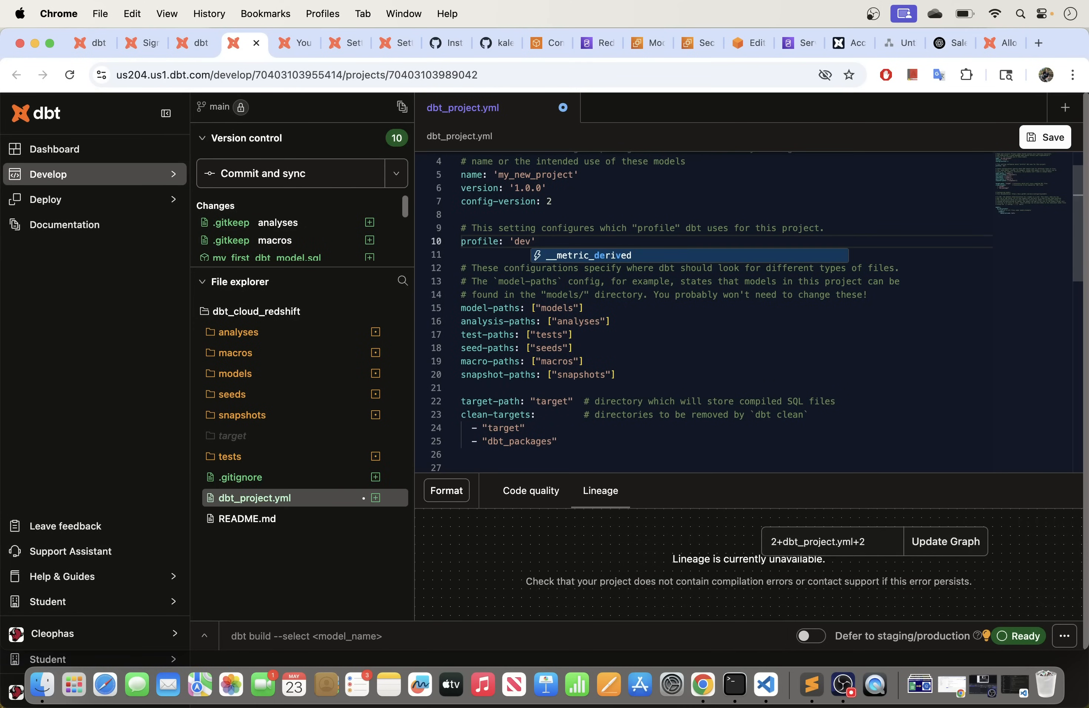
left_click(1045, 140)
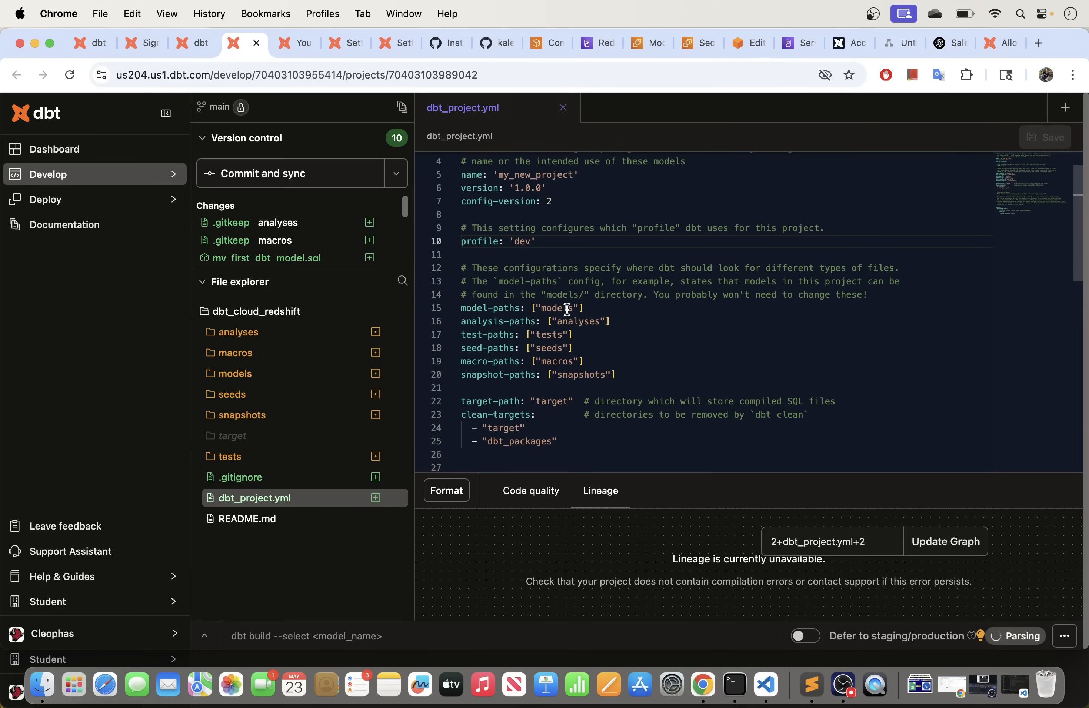
Step: Review the models block setting my_new_project's example folder to +materialized: table
scroll(566, 330, "down", 3)
scroll(566, 330, "down", 5)
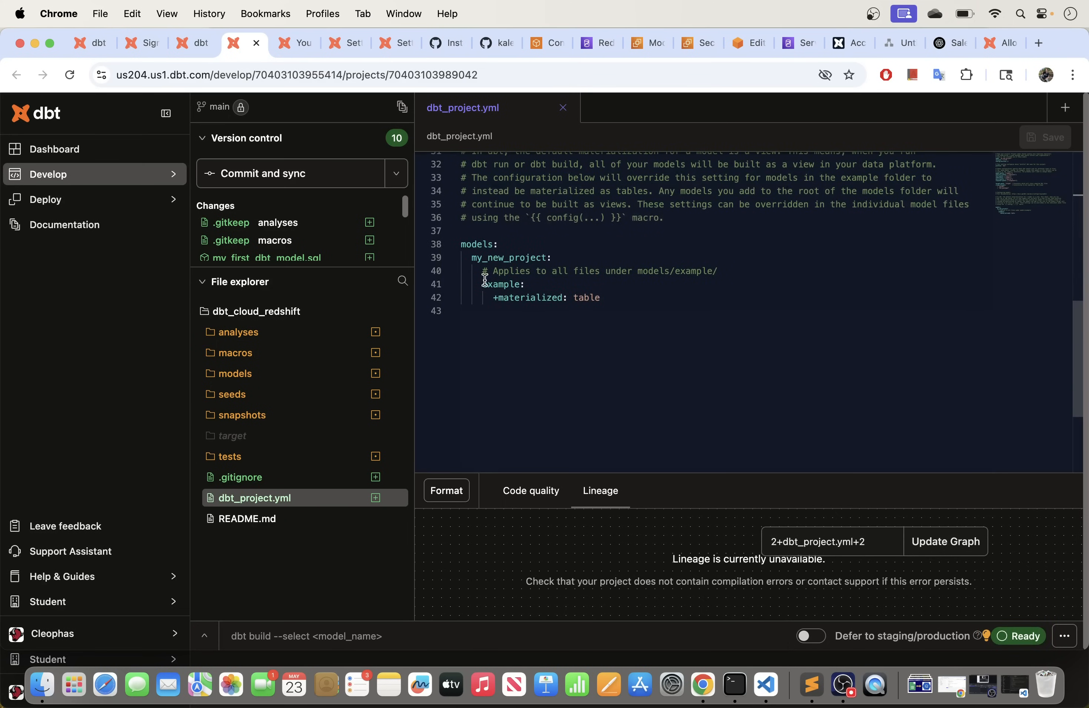
left_click_drag(573, 261, 478, 259)
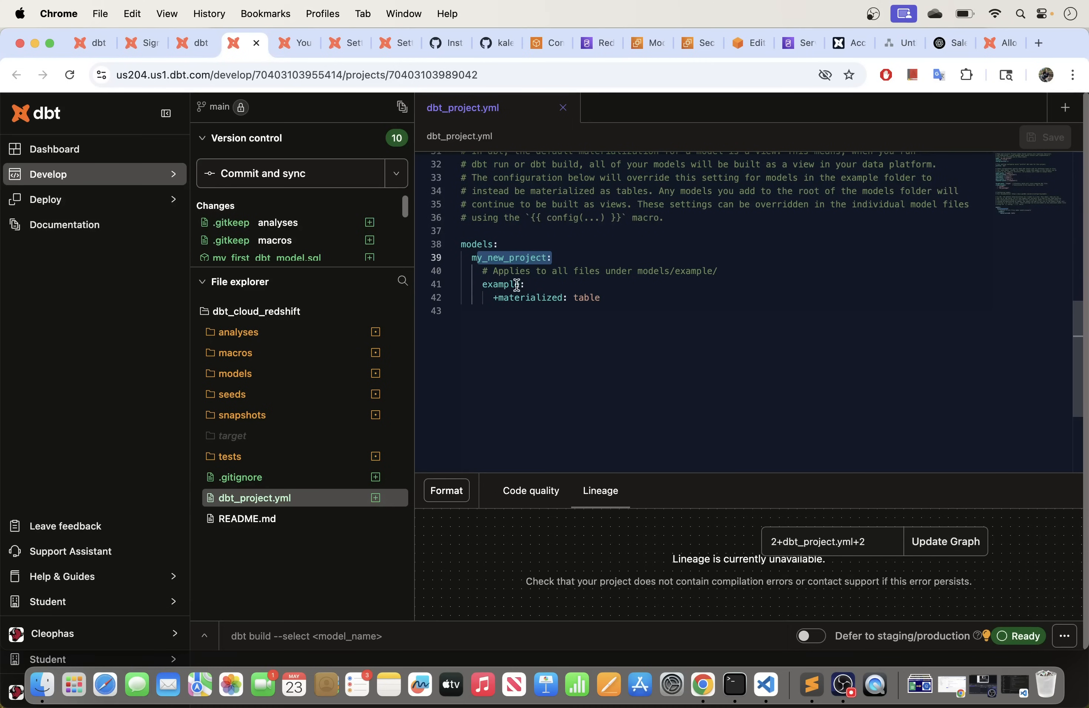
left_click_drag(531, 285, 476, 284)
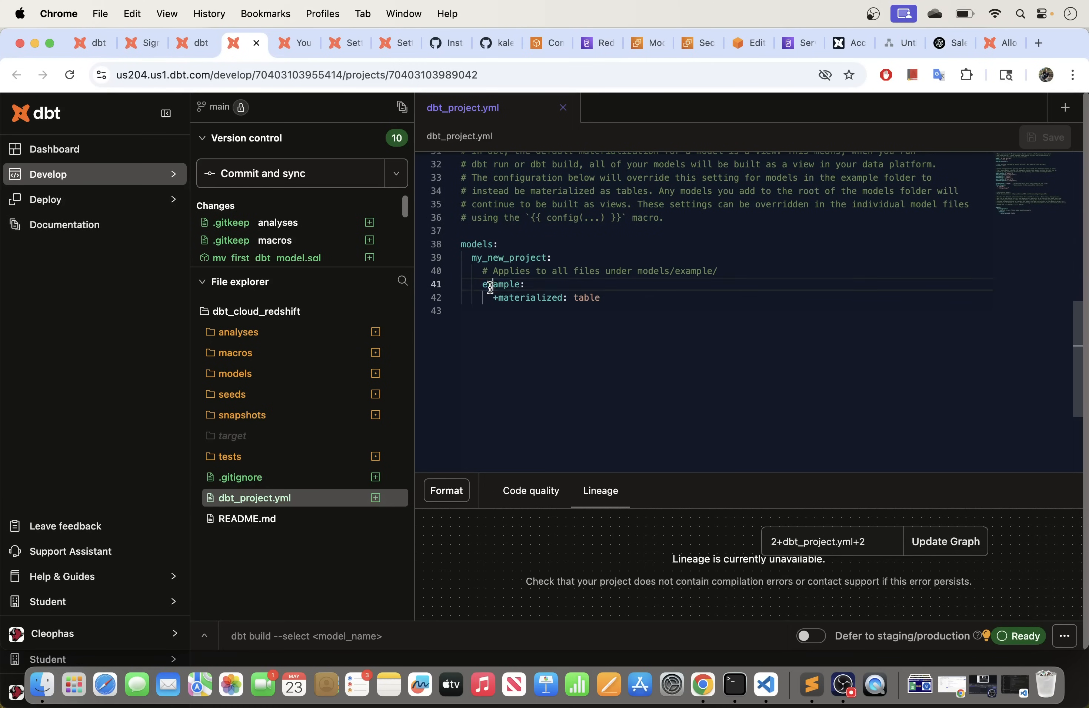
left_click(483, 287)
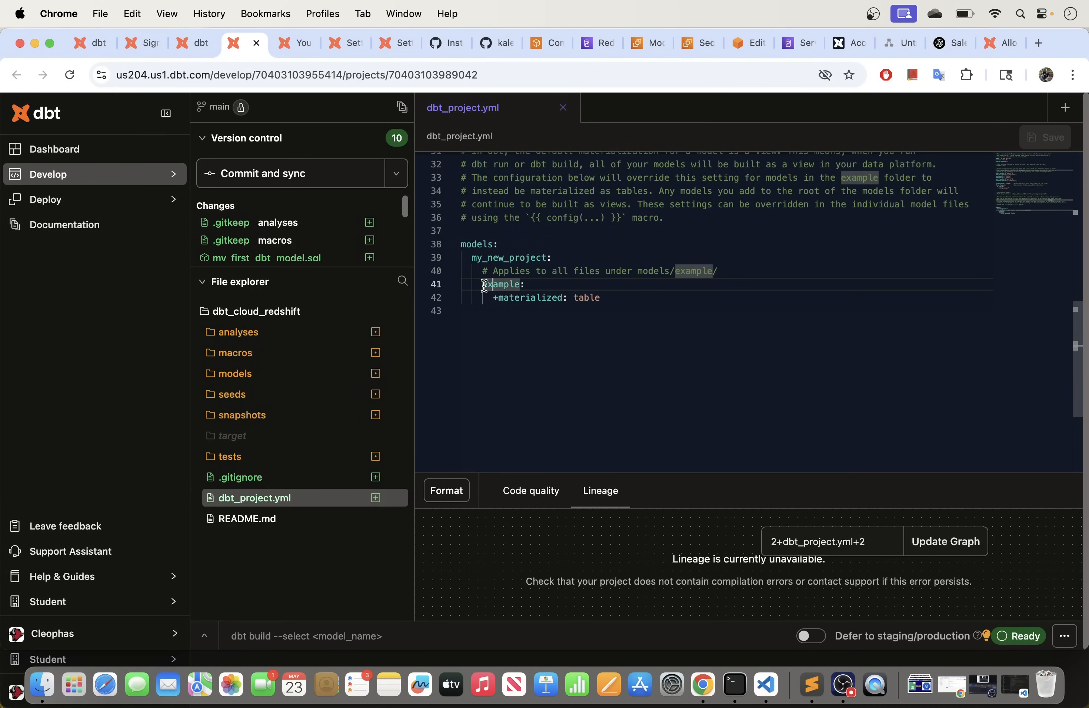
left_click_drag(617, 301, 477, 297)
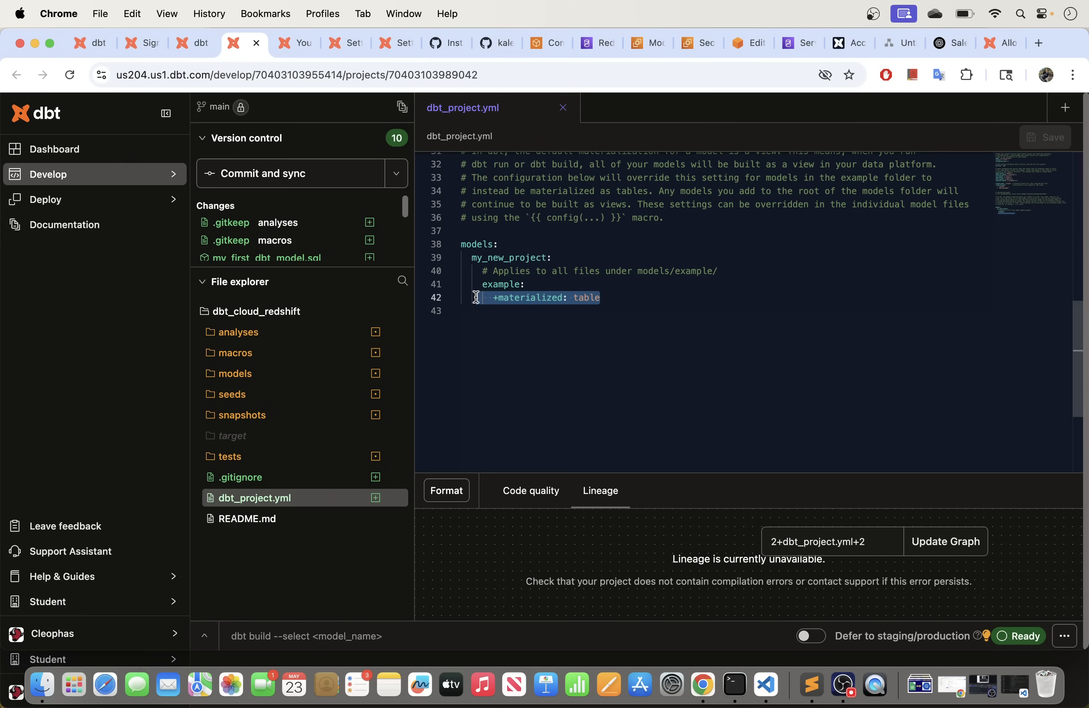
left_click(535, 285)
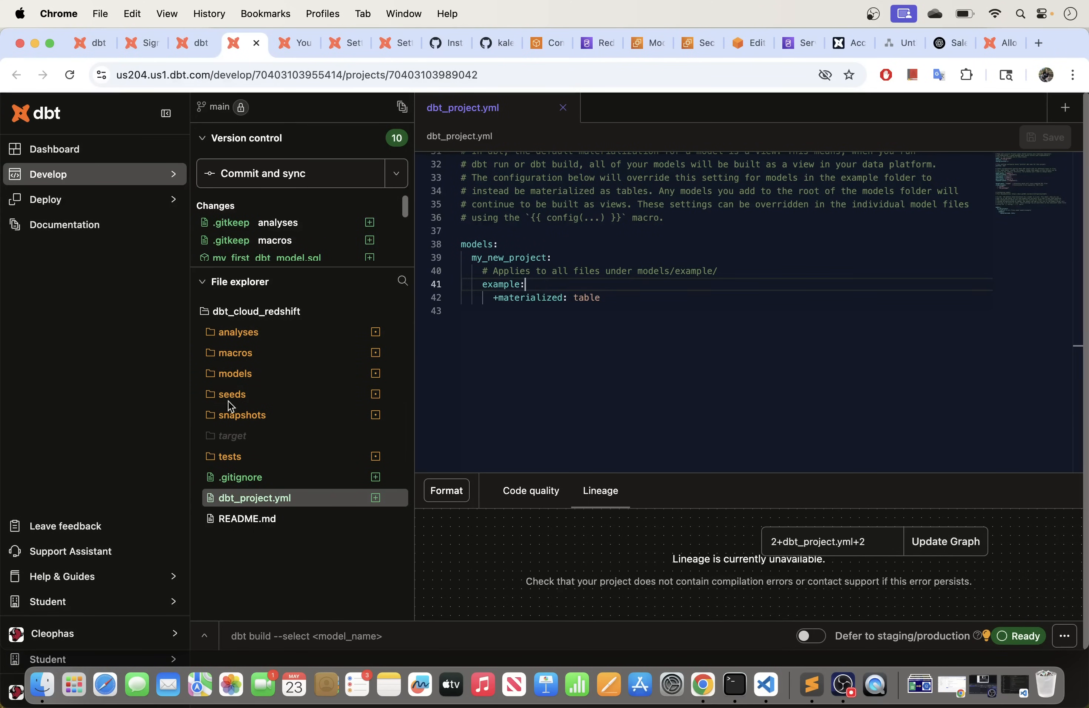
Step: Expand models > example in the File explorer and re-examine the +materialized: table setting
left_click(232, 383)
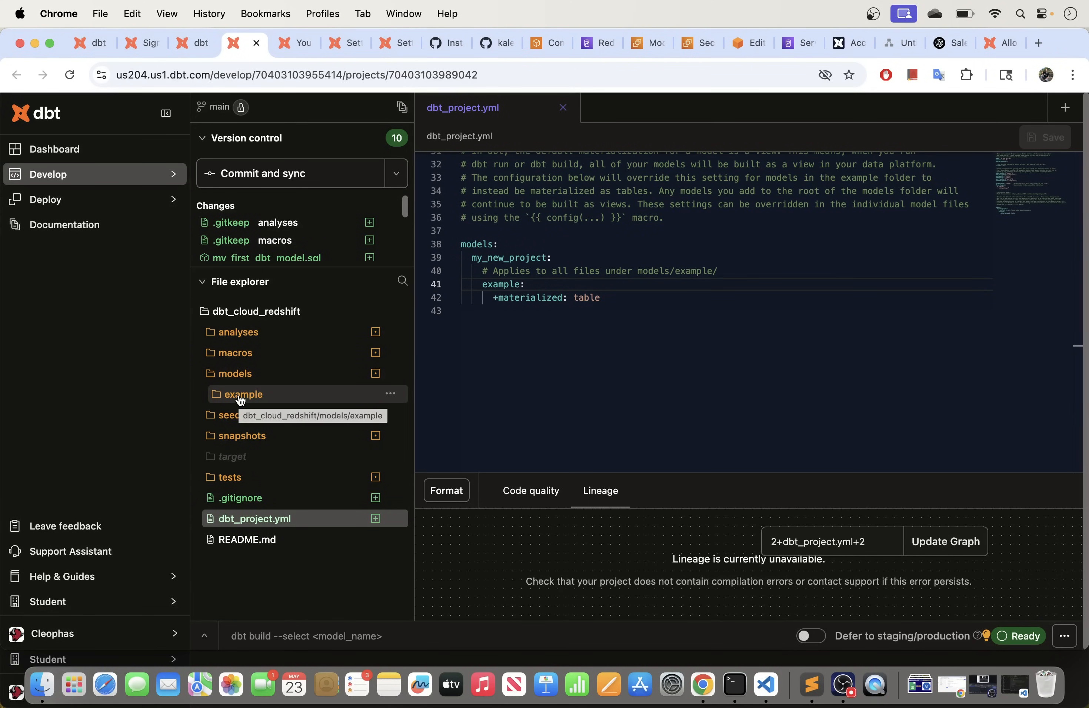
left_click(240, 398)
left_click_drag(414, 383, 466, 385)
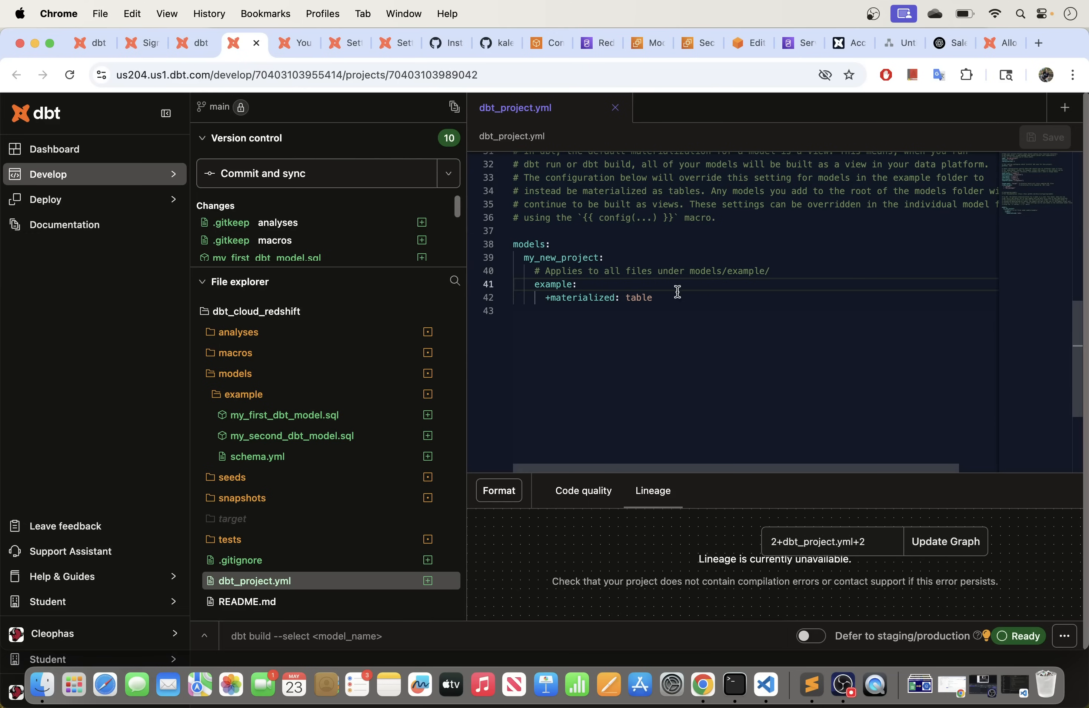
left_click_drag(657, 299, 513, 244)
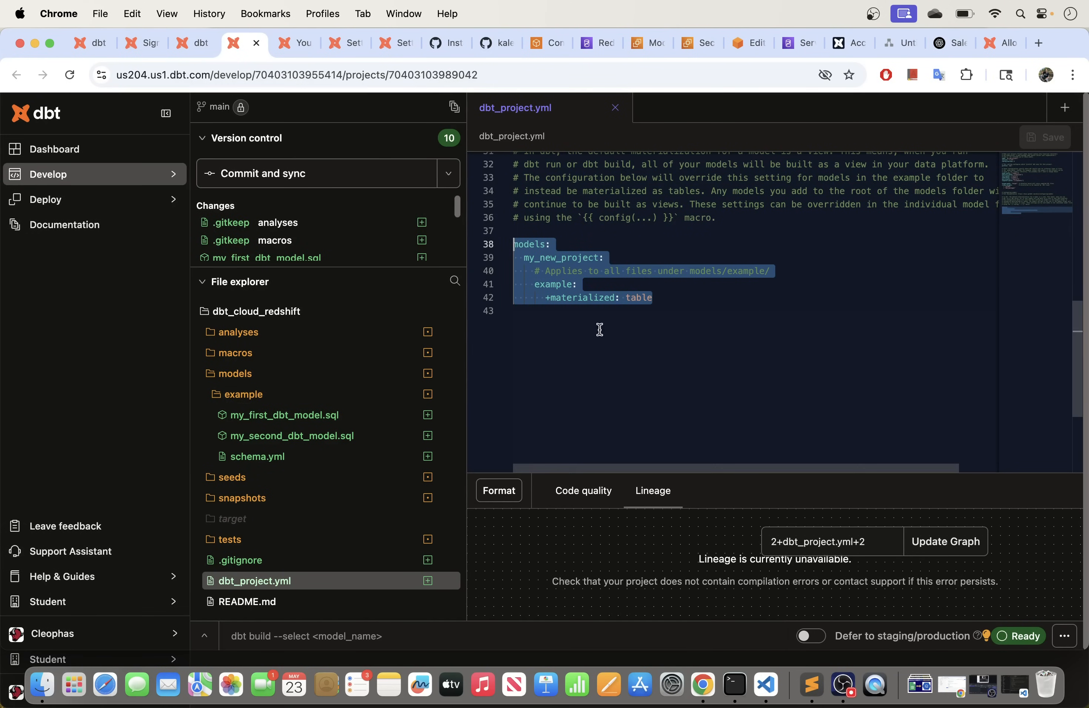
left_click(613, 318)
left_click_drag(685, 298, 546, 299)
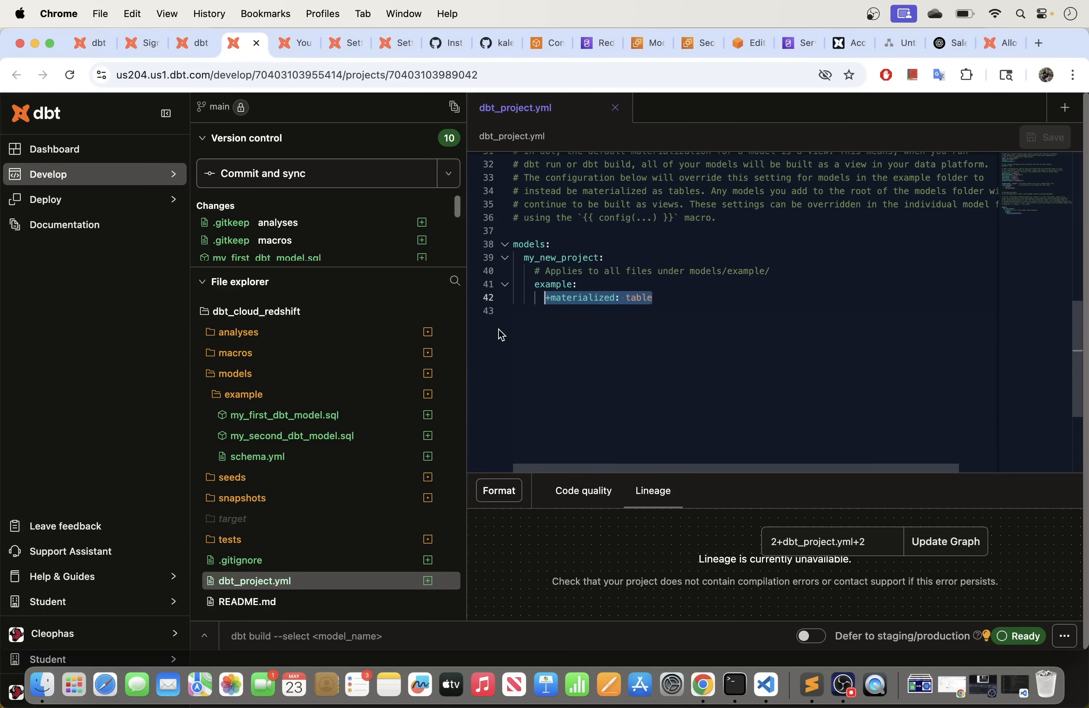
left_click_drag(656, 298, 528, 301)
left_click(627, 312)
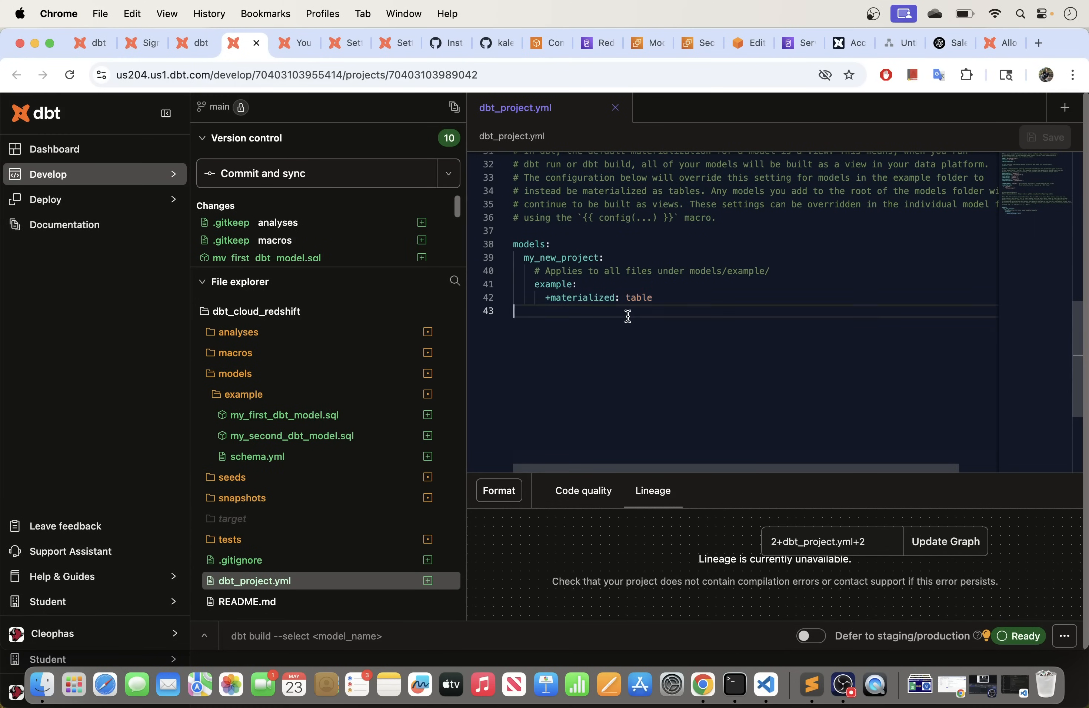
Step: Inspect the table materialization in my_first_dbt_model.sql's config
left_click(292, 423)
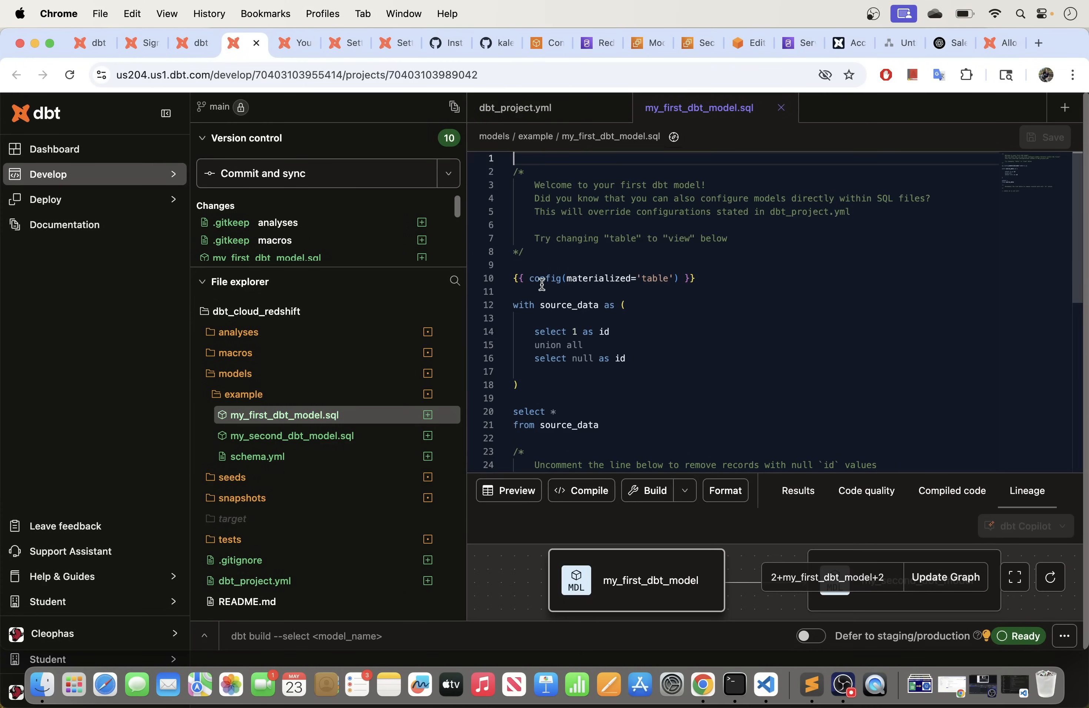
left_click_drag(670, 280, 674, 280)
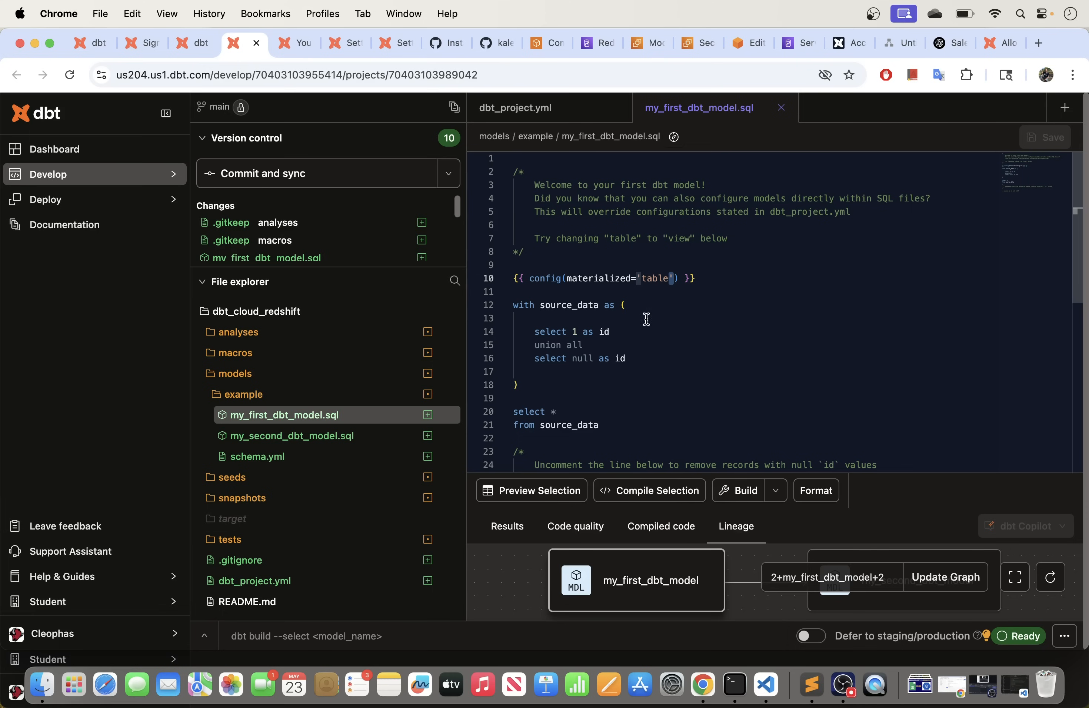
left_click(646, 280)
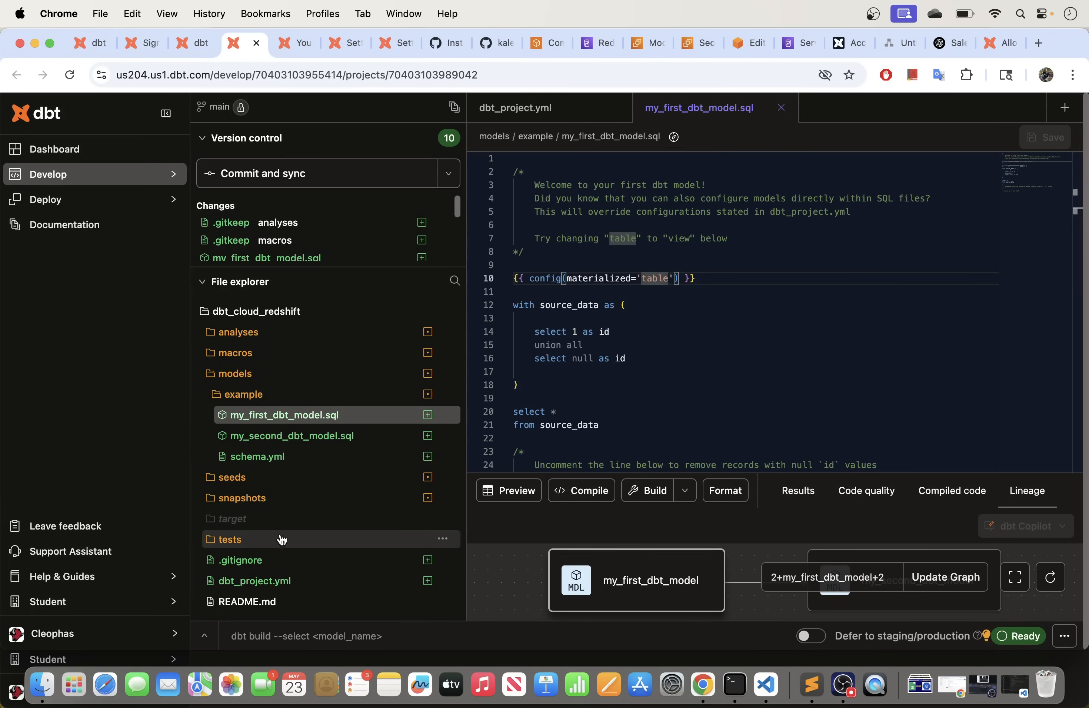
Step: Change the example folder's +materialized from table to view in dbt_project.yml and save
left_click(272, 582)
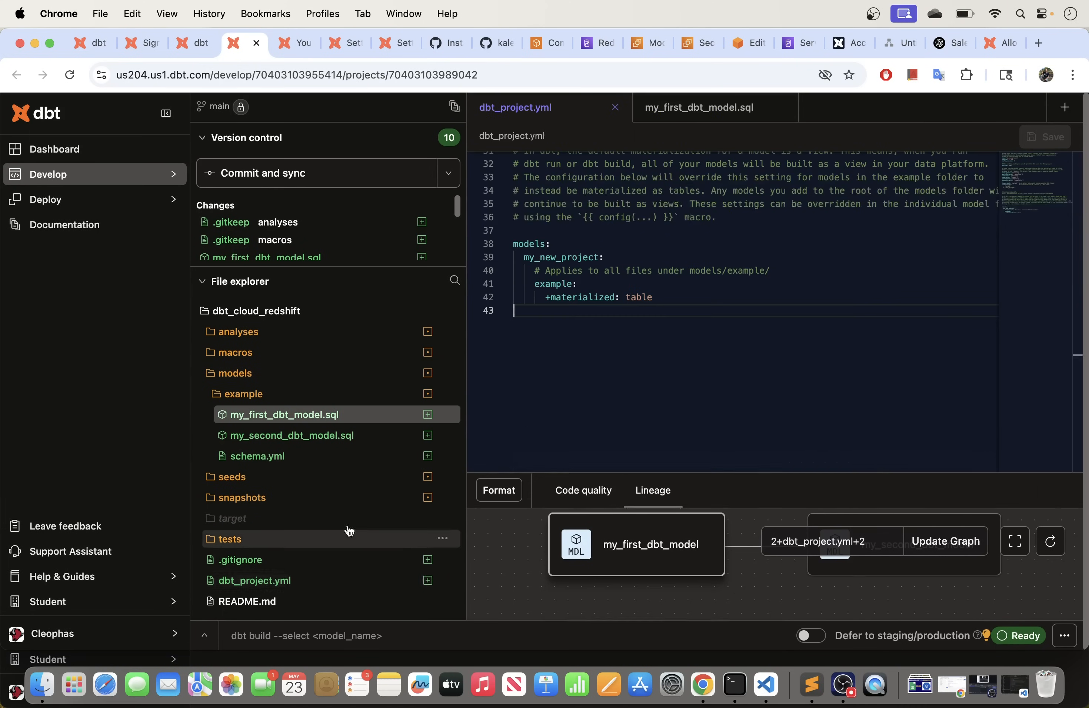
left_click(661, 297)
key("BackSpace")
key("BackSpace")
key("BackSpace")
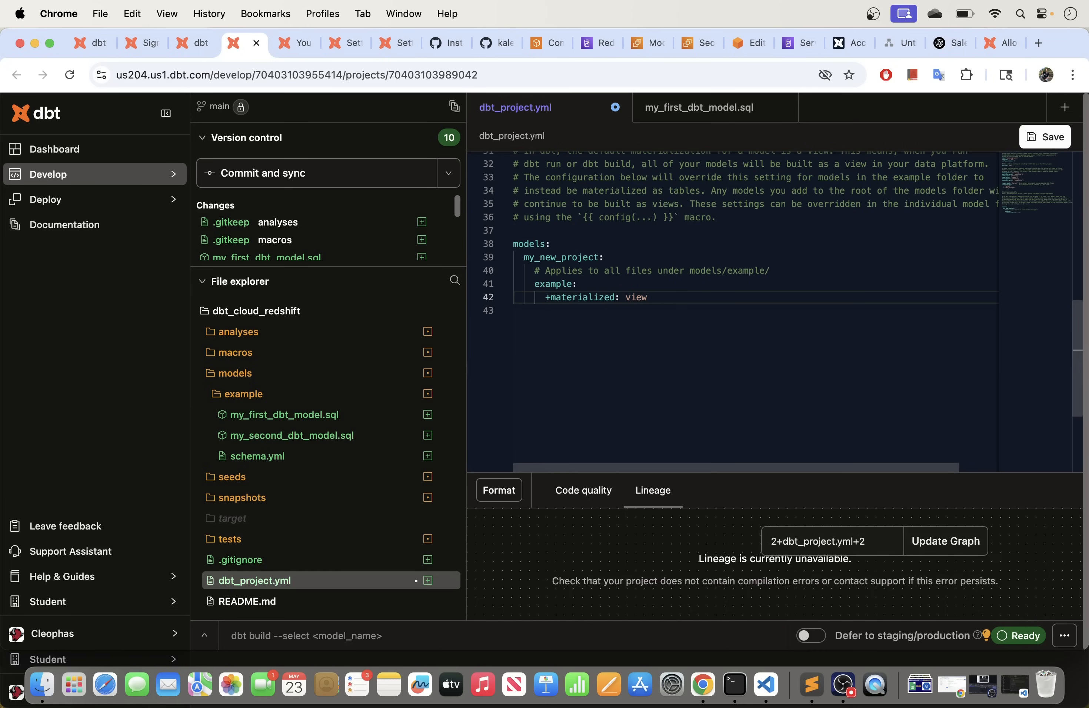
left_click(1044, 137)
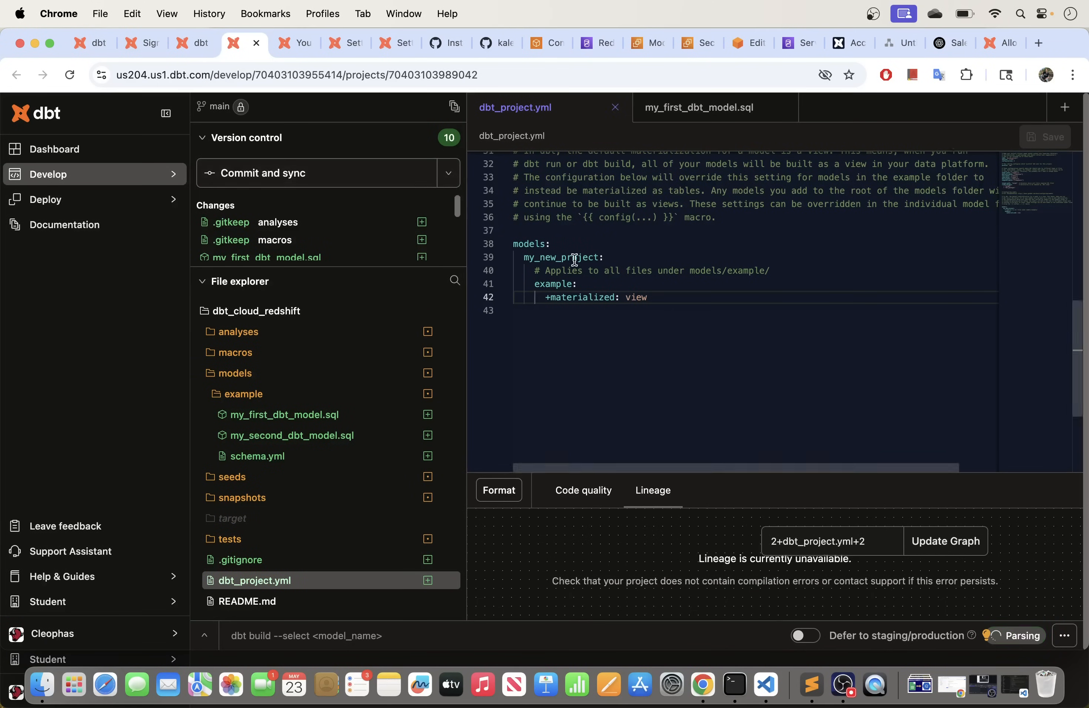
Step: Open my_second_dbt_model.sql, then return to my_first_dbt_model.sql's config line
left_click(315, 436)
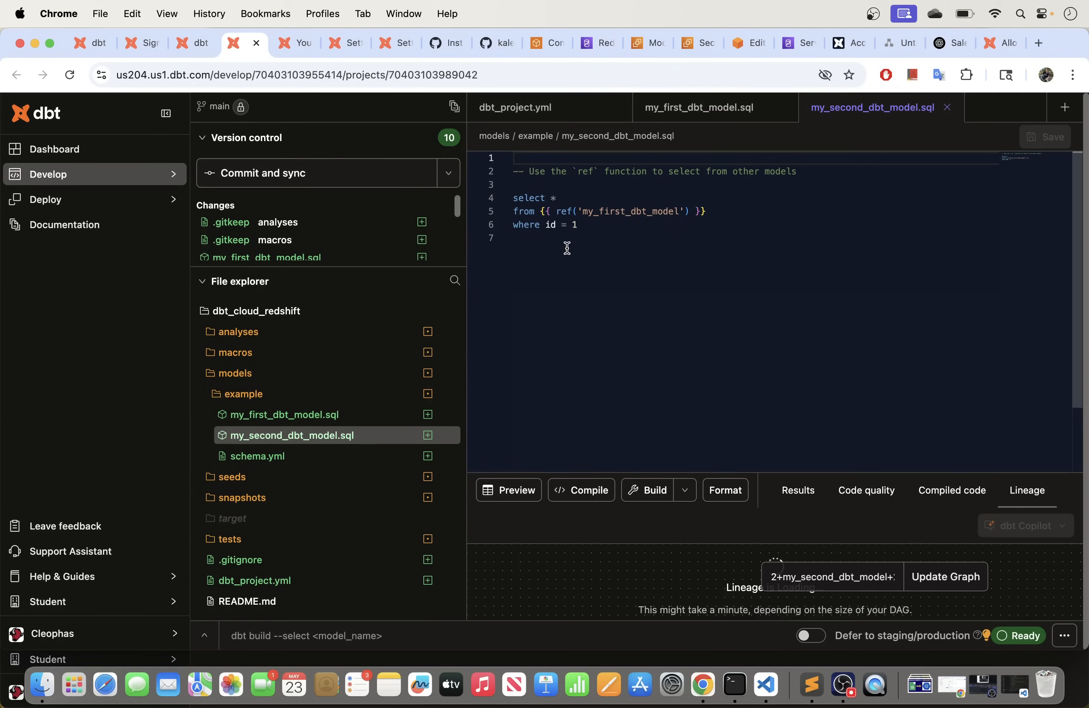
left_click(529, 185)
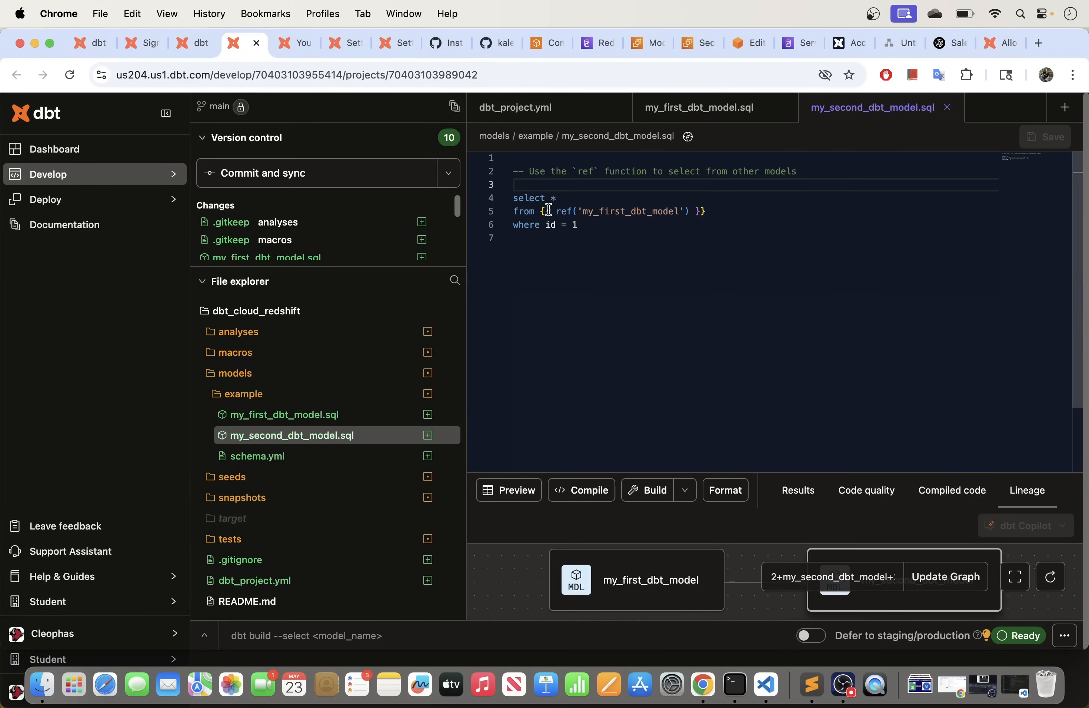
left_click(272, 416)
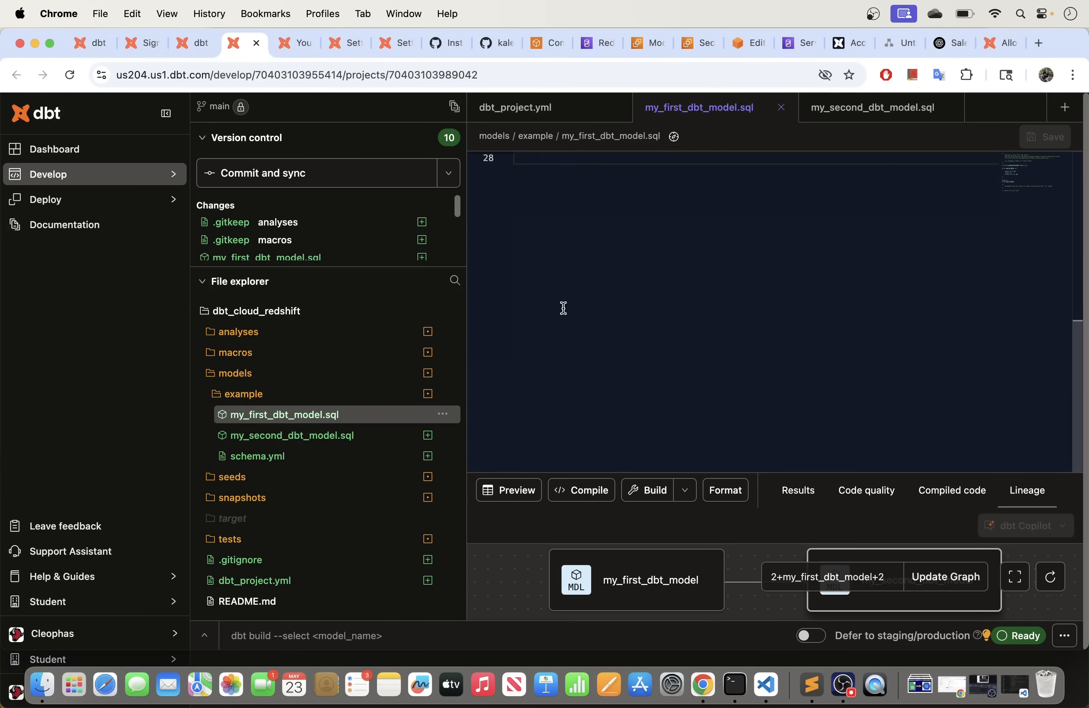
scroll(566, 316, "up", 10)
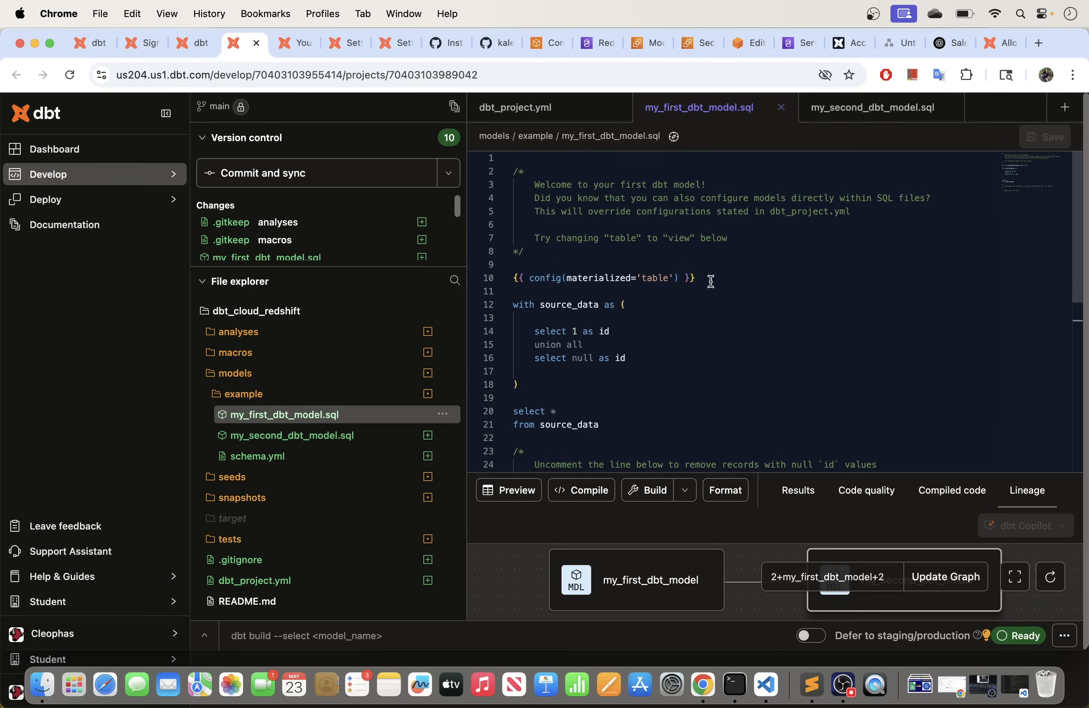
left_click_drag(708, 281, 549, 286)
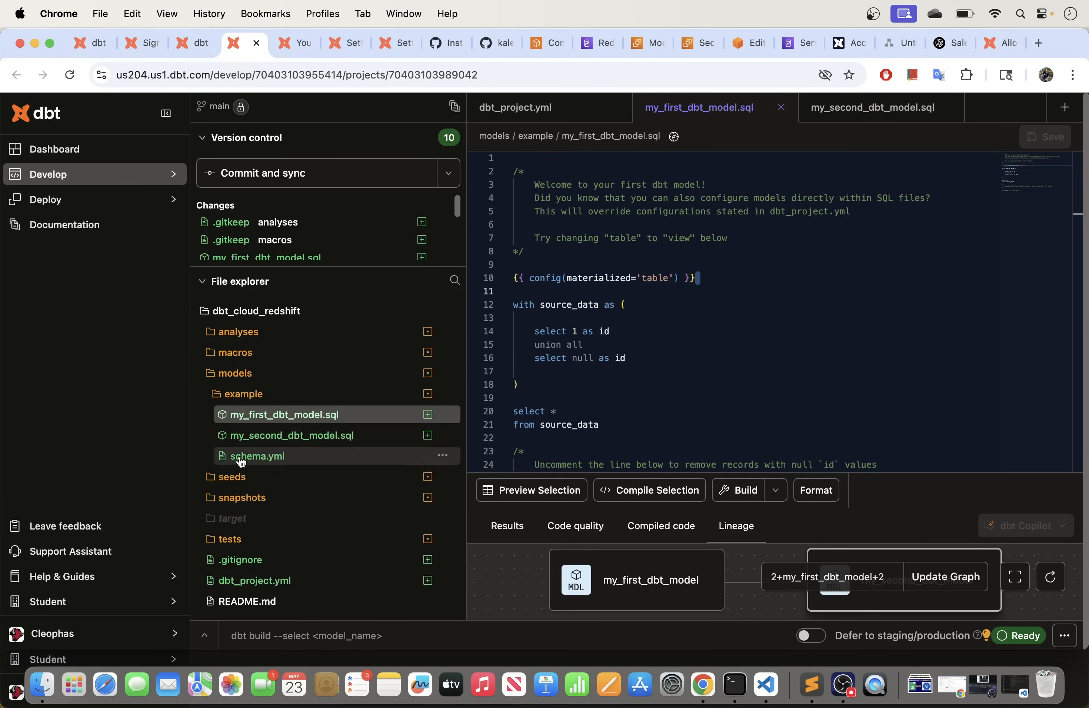
Step: Review my_first_dbt_model.sql's source_data union query, including the null id row
left_click(292, 435)
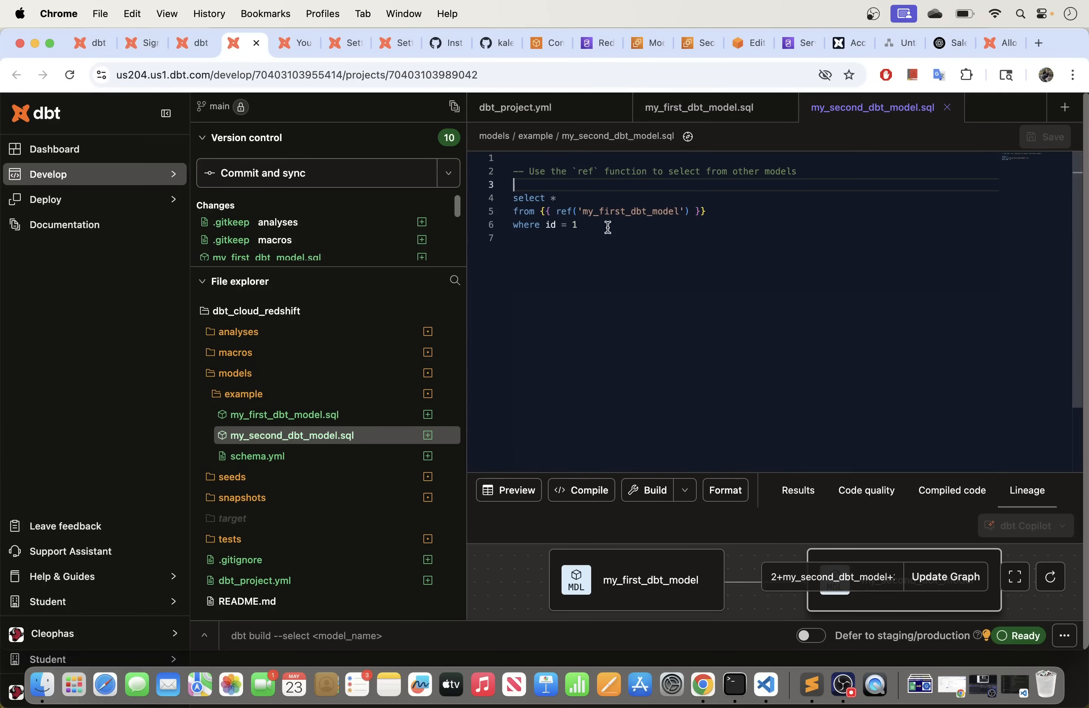
left_click(276, 414)
scroll(597, 341, "down", 5)
scroll(597, 342, "up", 2)
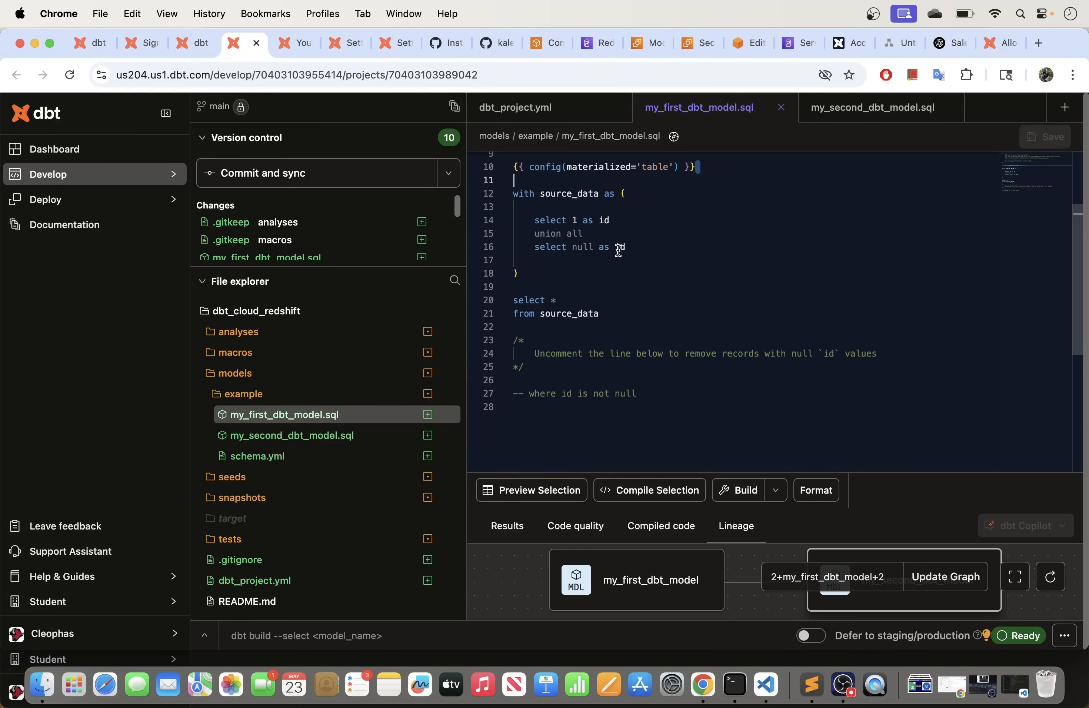
left_click_drag(640, 246, 535, 220)
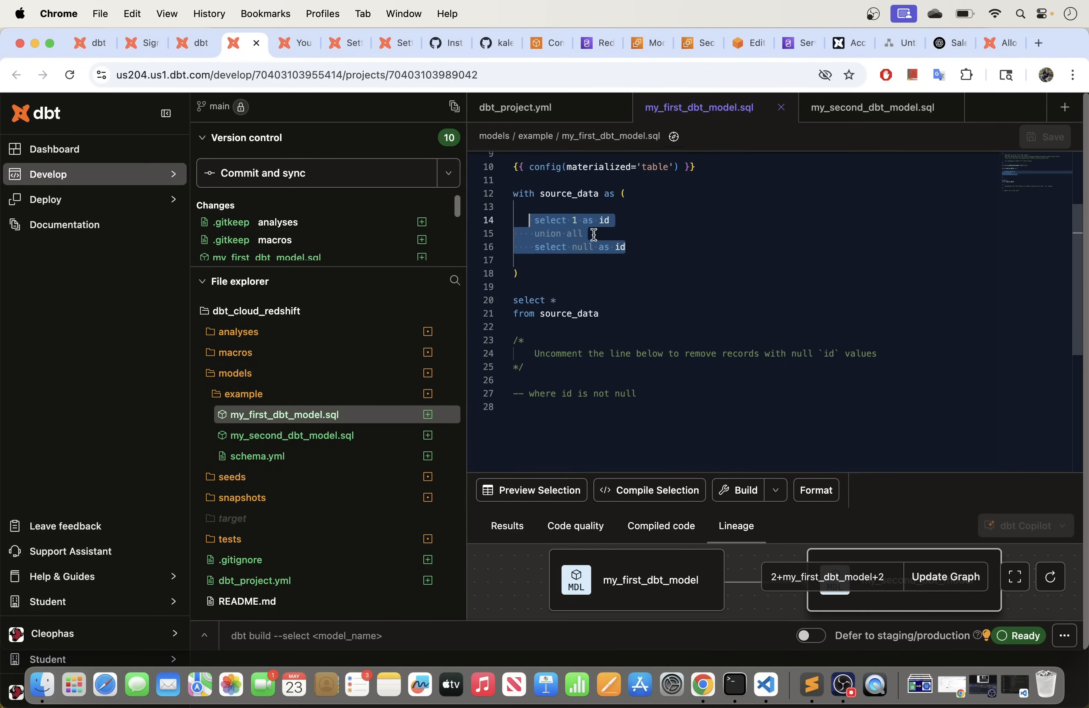
left_click(652, 247)
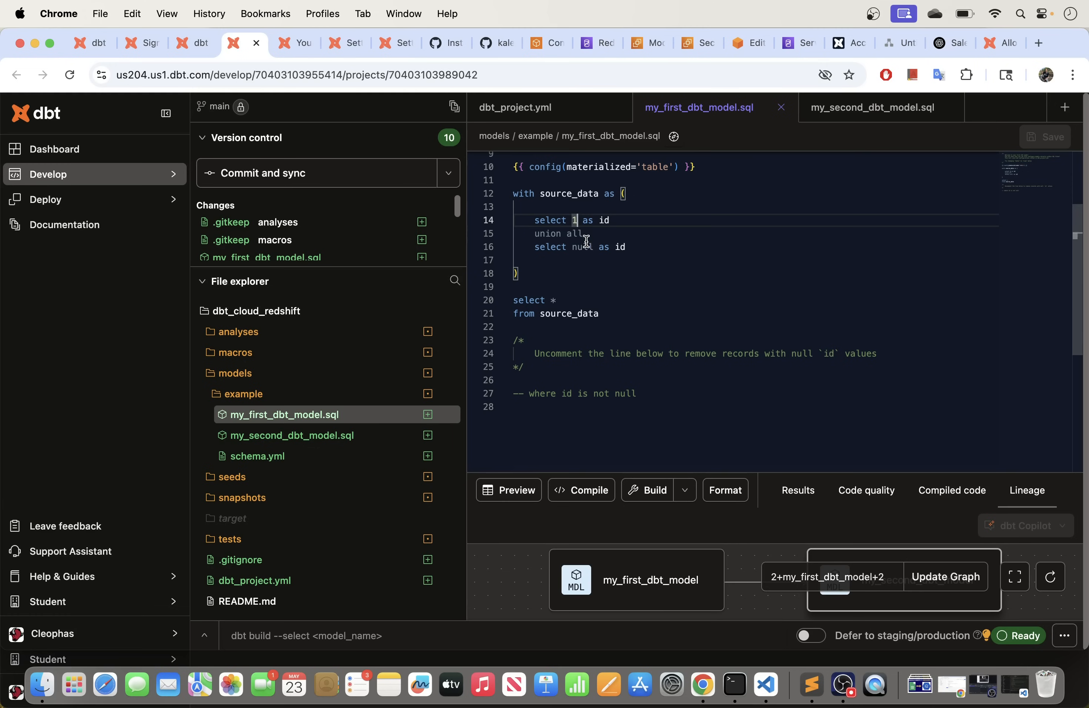
left_click(602, 247)
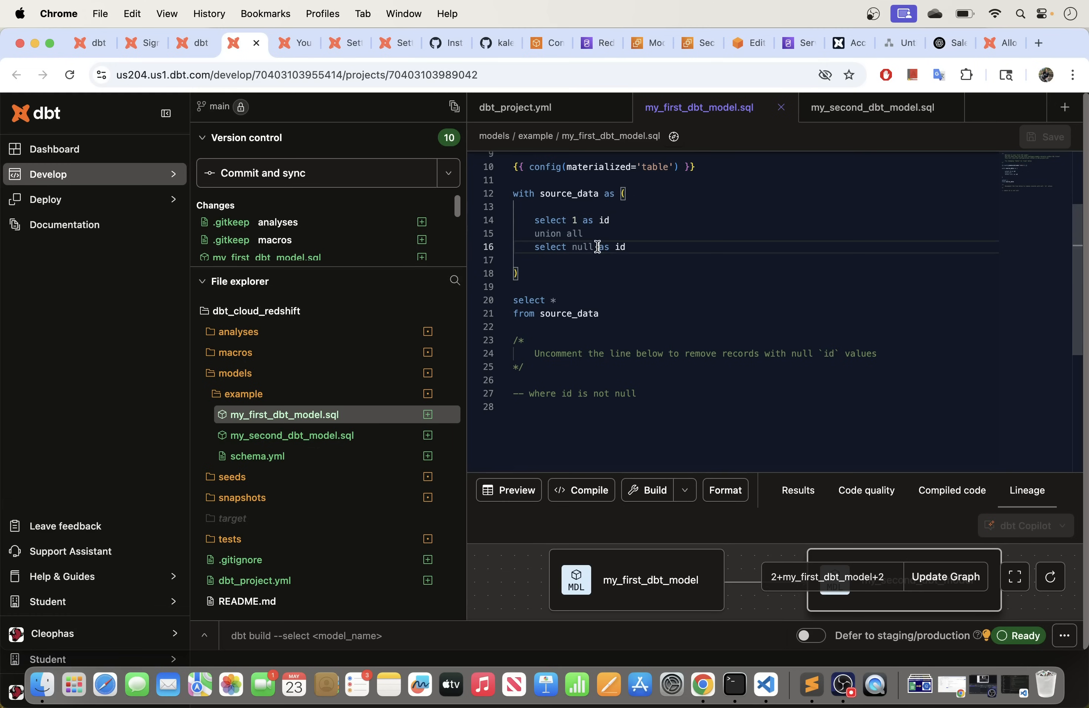
Step: Review my_second_dbt_model.sql's select from my_first_dbt_model where id = 1, then reopen dbt_project.yml
left_click(291, 436)
left_click_drag(588, 225, 511, 198)
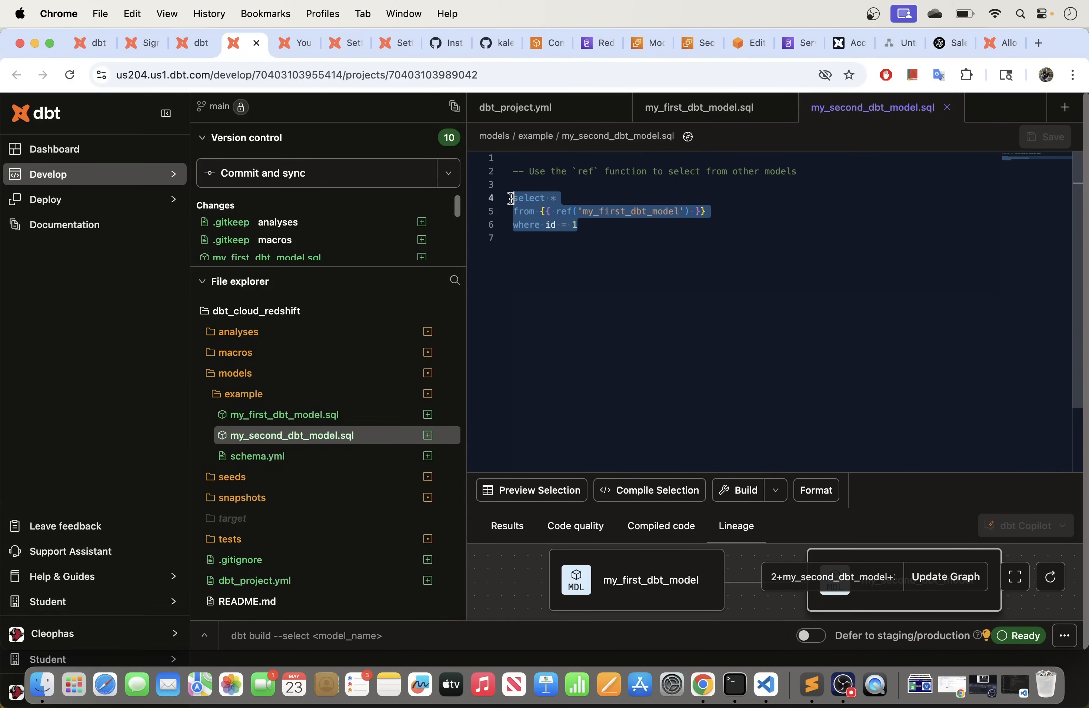
left_click_drag(594, 225, 509, 219)
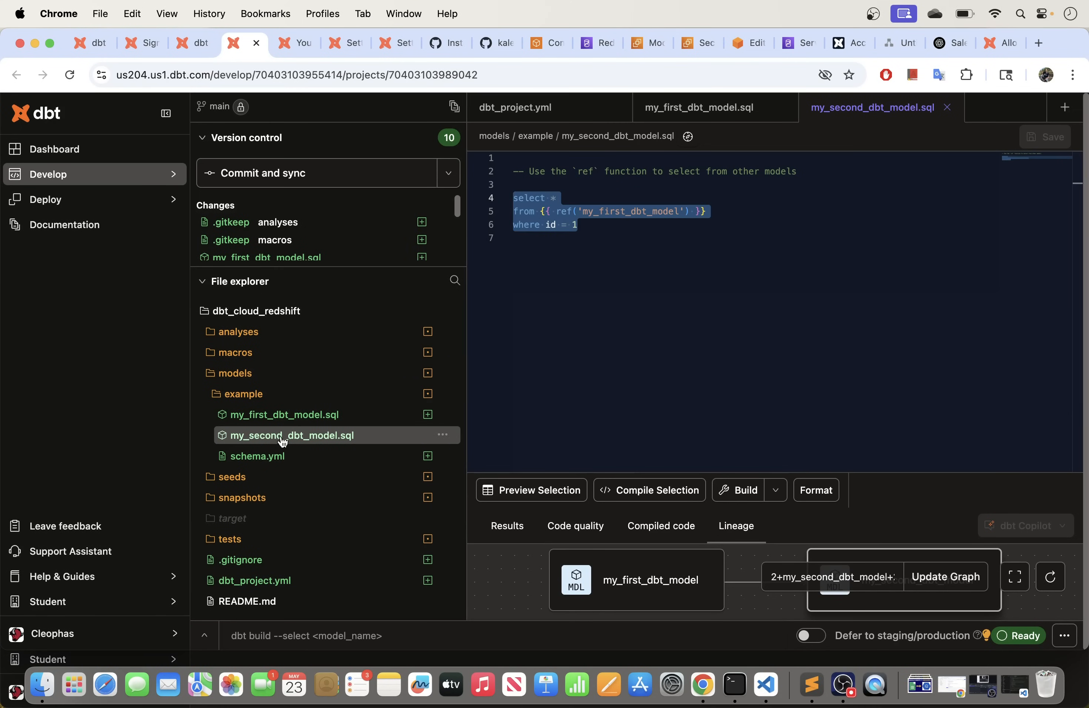
left_click(276, 581)
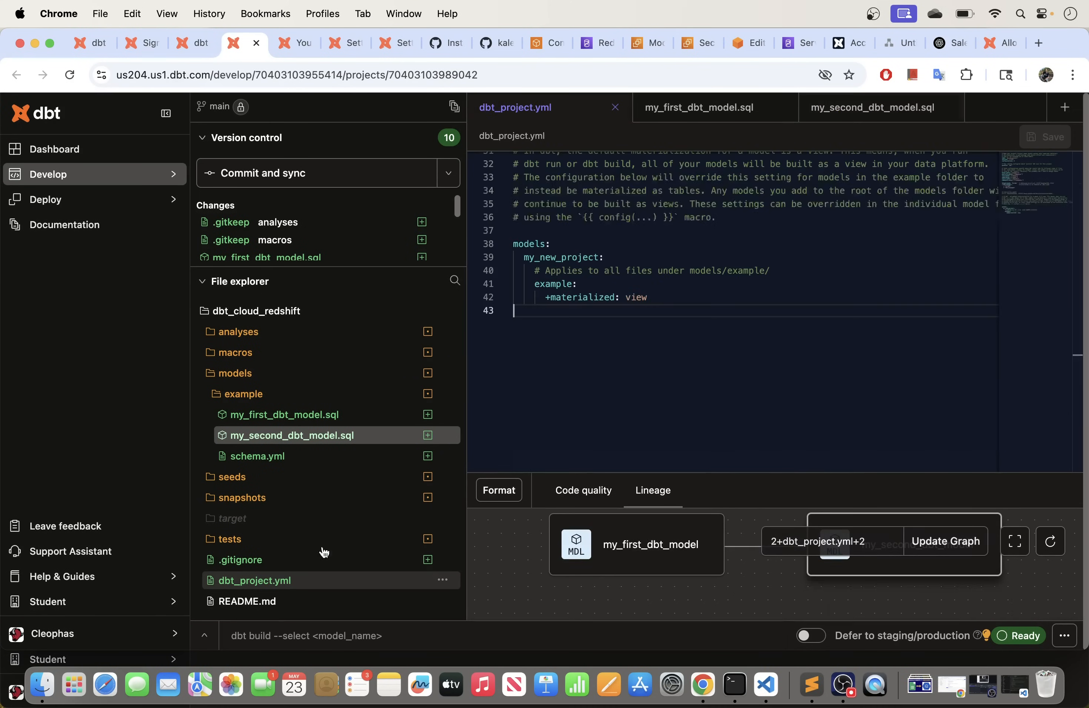
Step: Delete the empty line 43 at the end of dbt_project.yml and save the file
key("BackSpace")
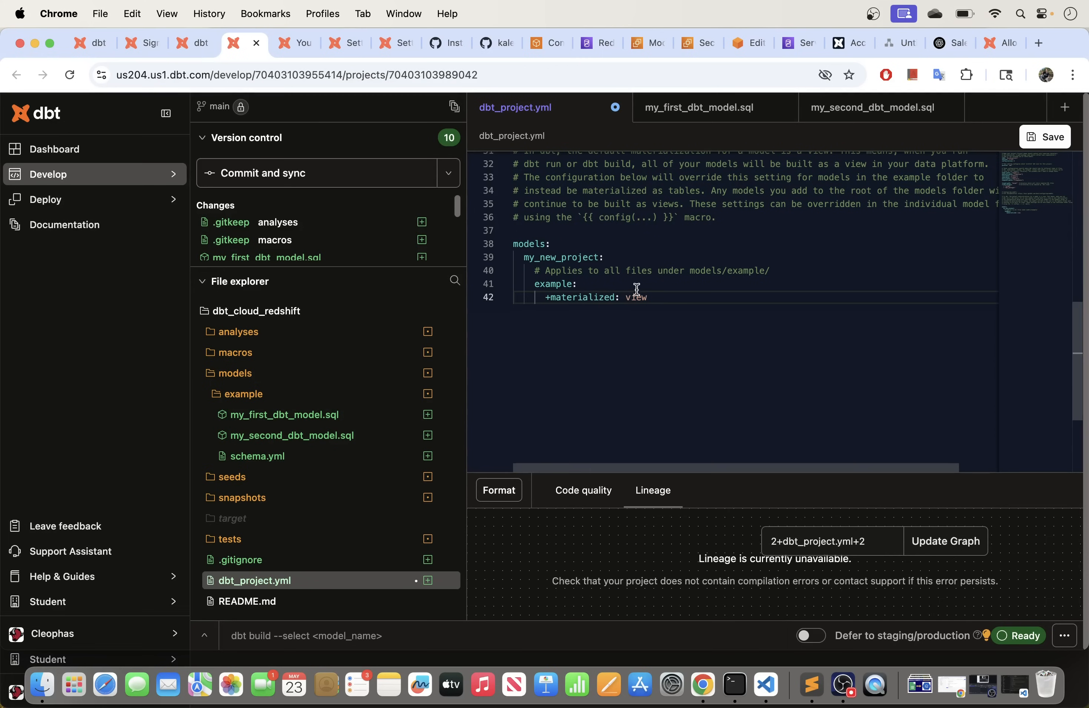
left_click(282, 417)
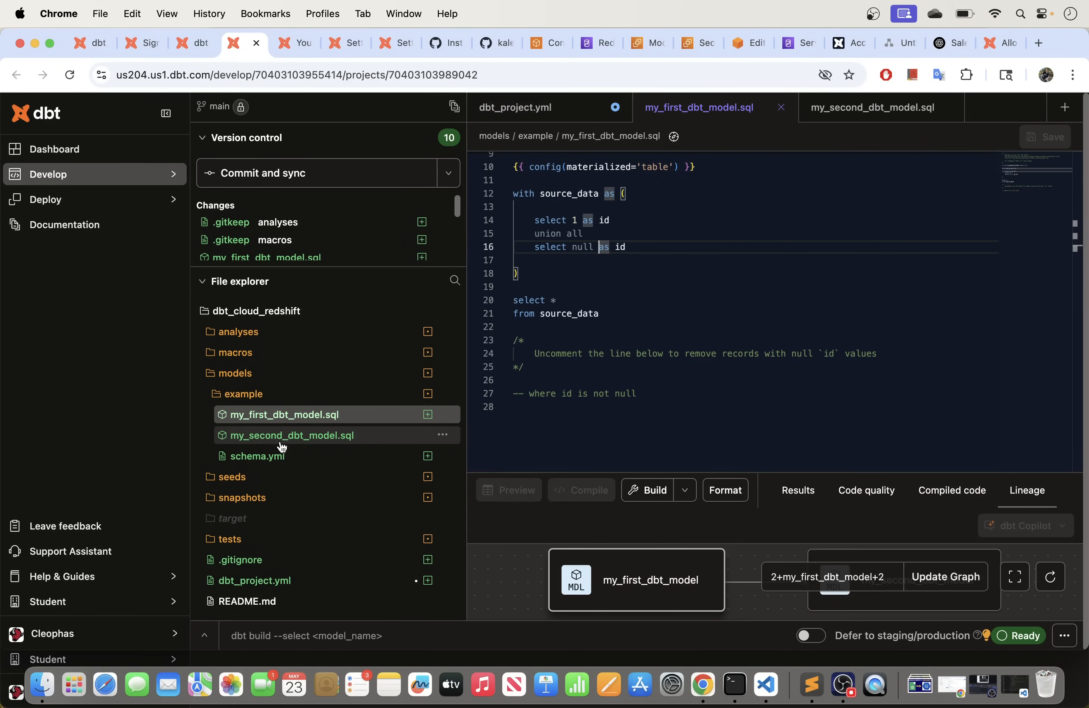
left_click(276, 581)
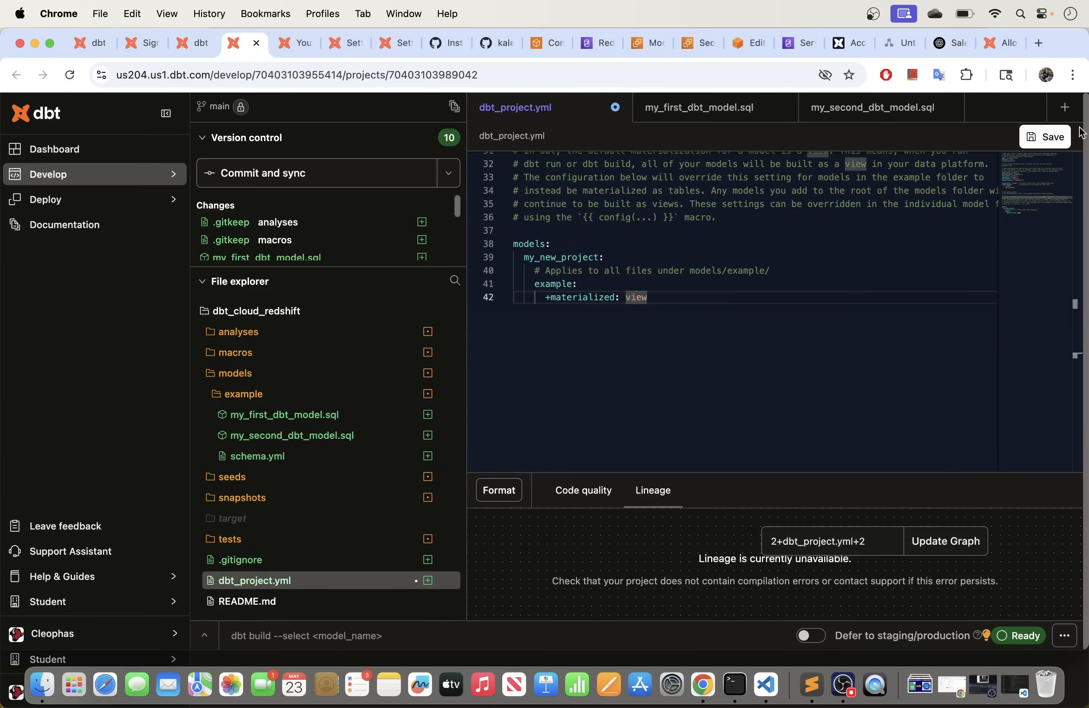
left_click(1043, 137)
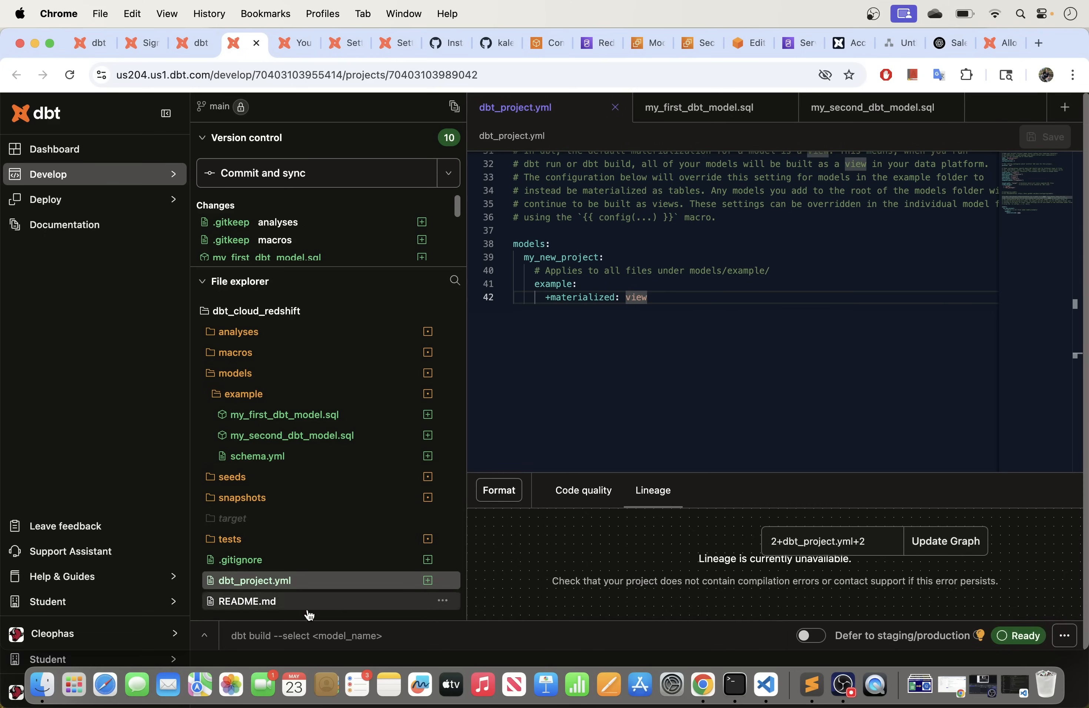
Step: Open the dbt Cloud profile page from the account menu in a new tab
left_click(263, 644)
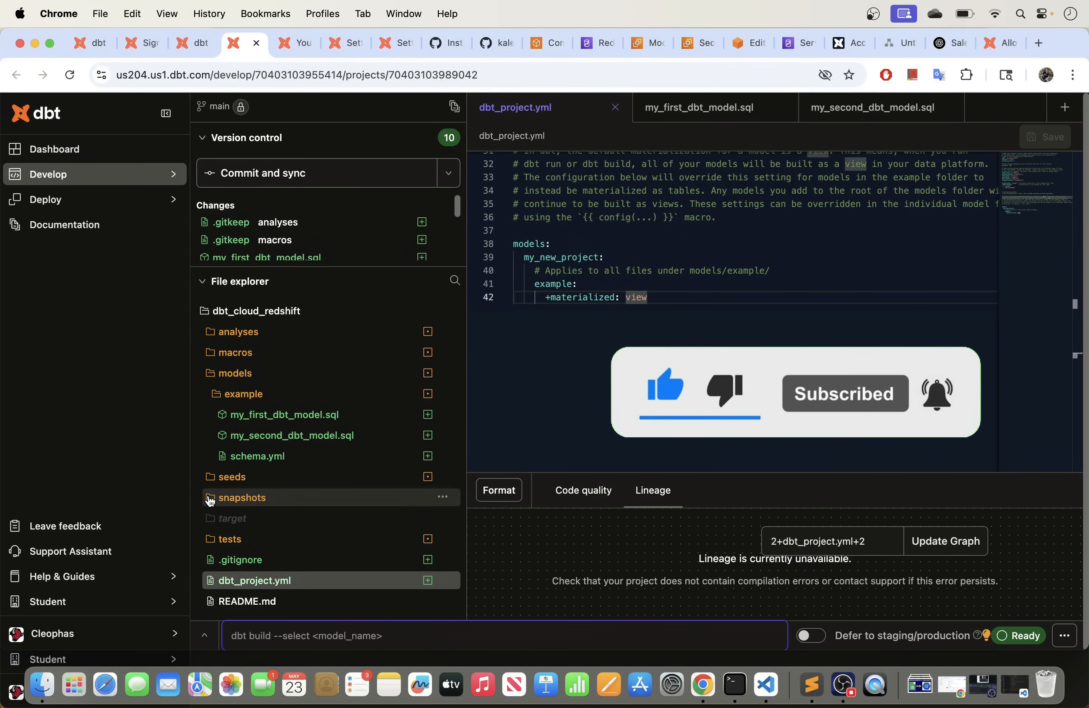
left_click(135, 636)
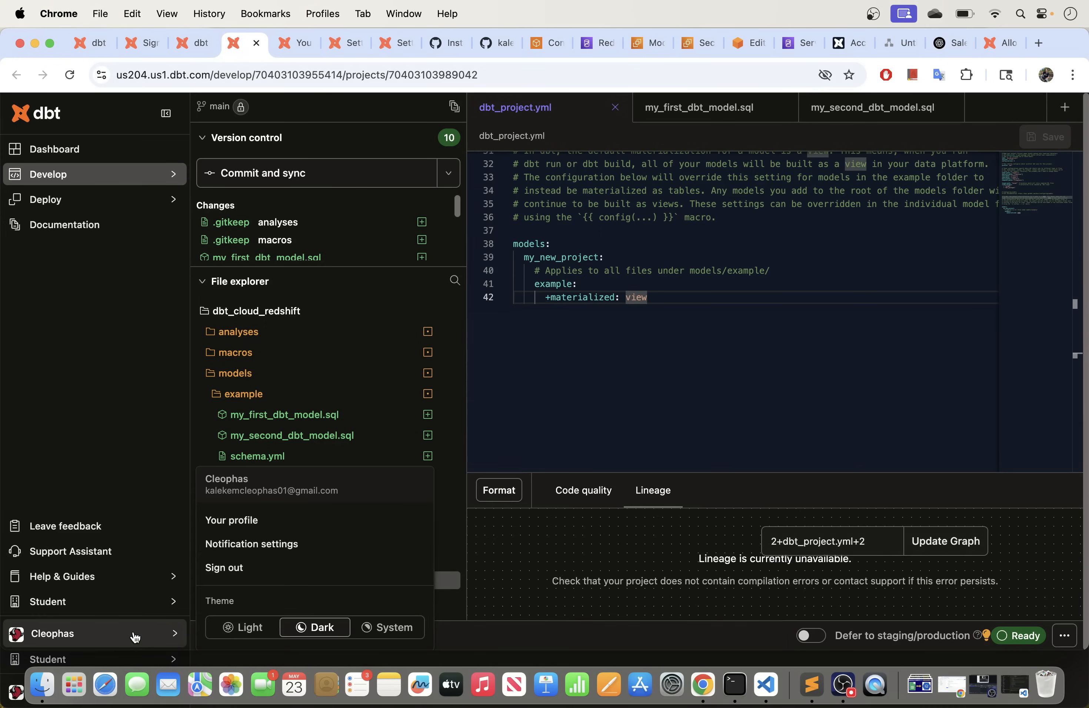
right_click(265, 524)
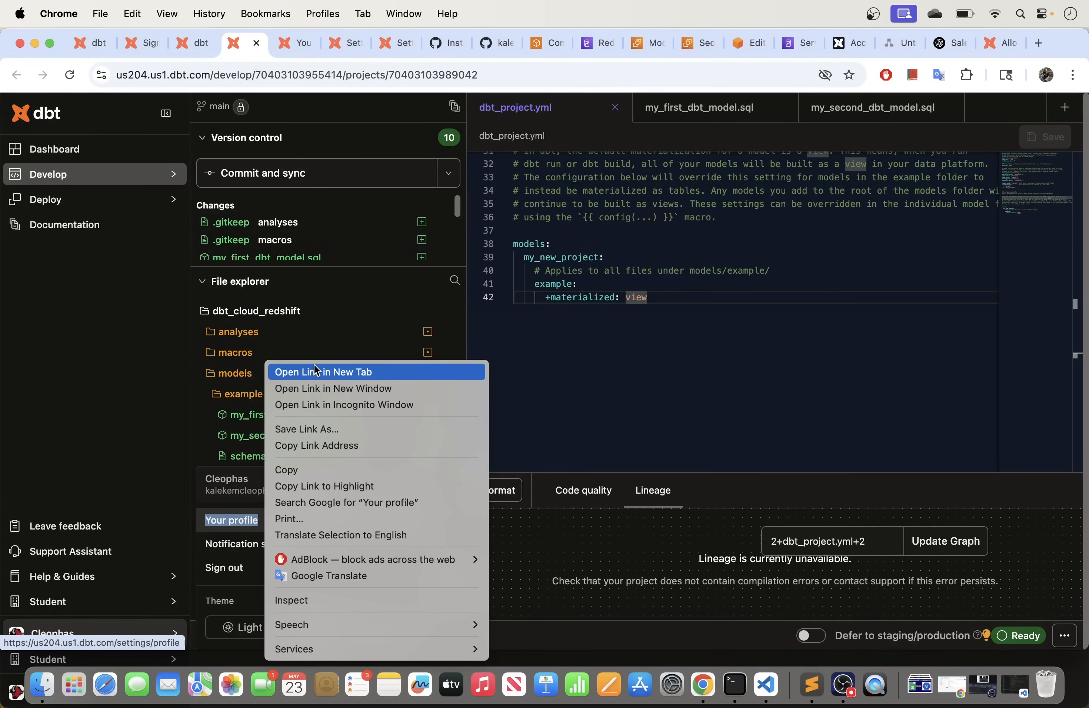
left_click(316, 371)
left_click(327, 43)
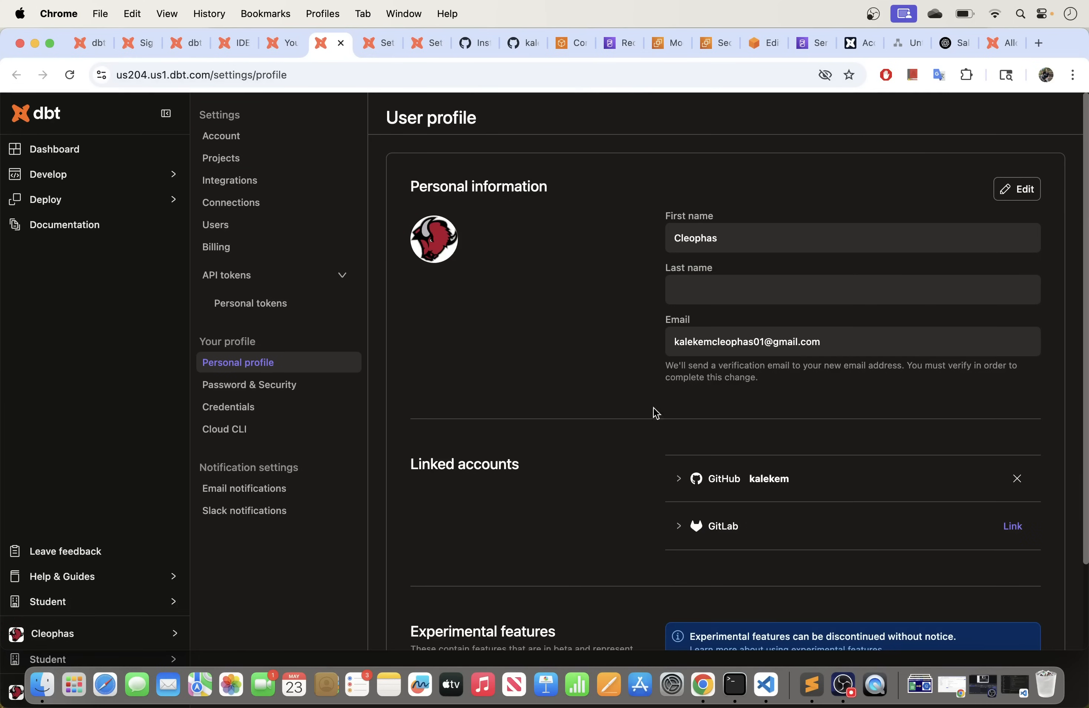
Step: Check the Analytics credentials' development schema and dev target, then return to the IDE tab
left_click(246, 407)
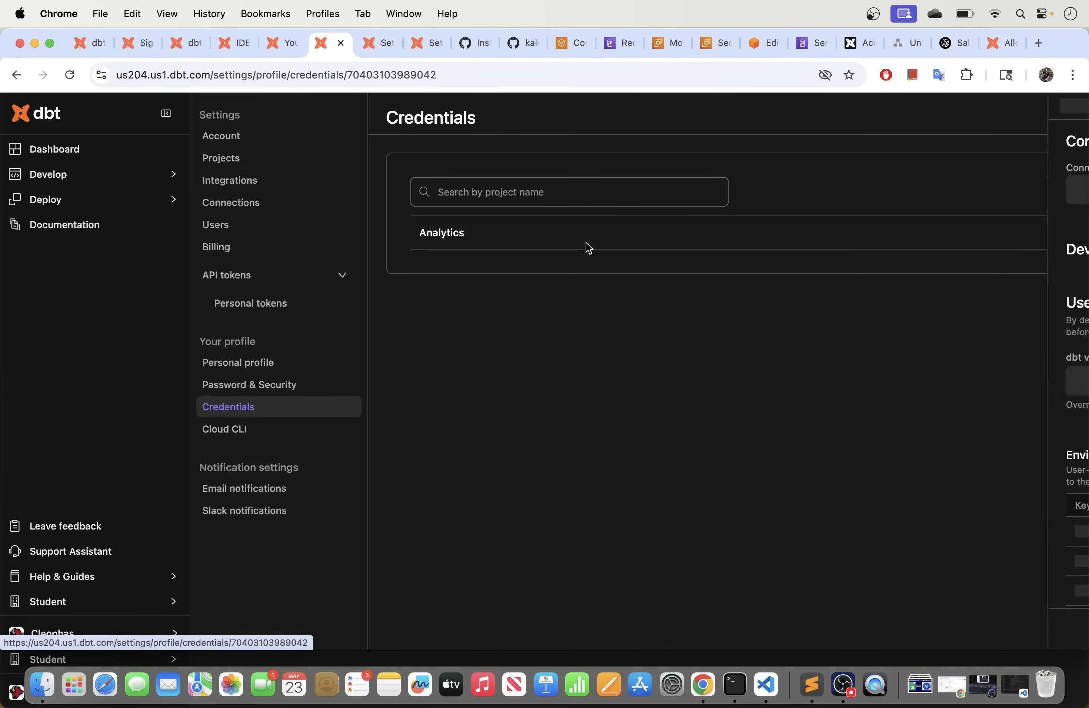
left_click(589, 246)
scroll(678, 484, "down", 8)
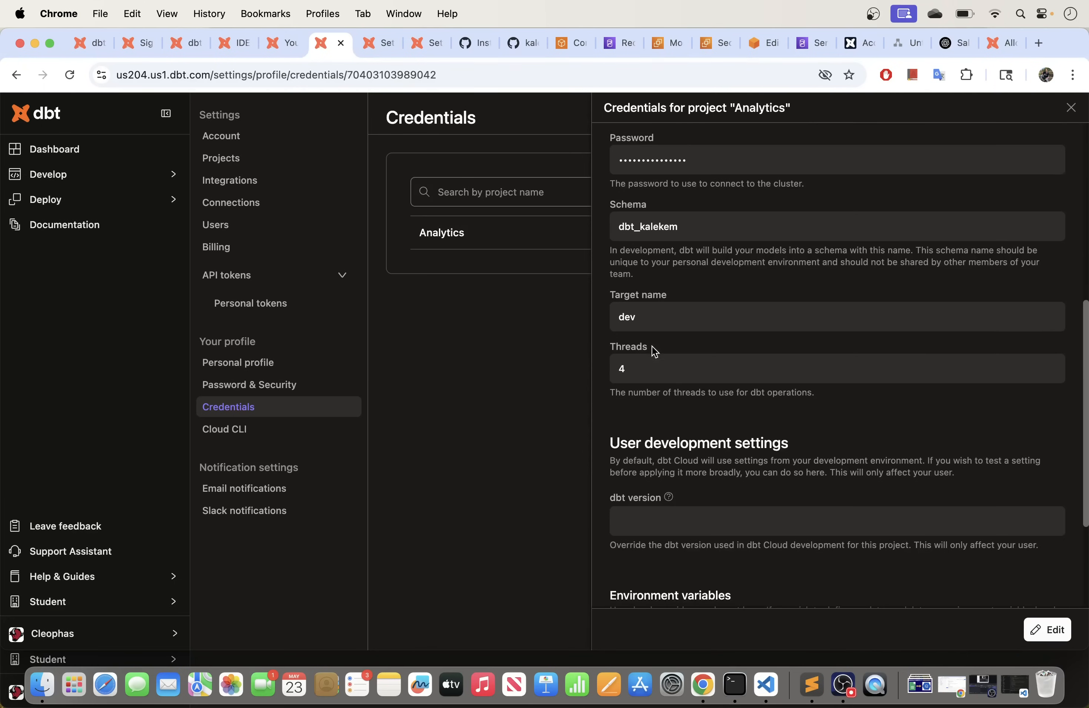
left_click_drag(677, 231, 621, 232)
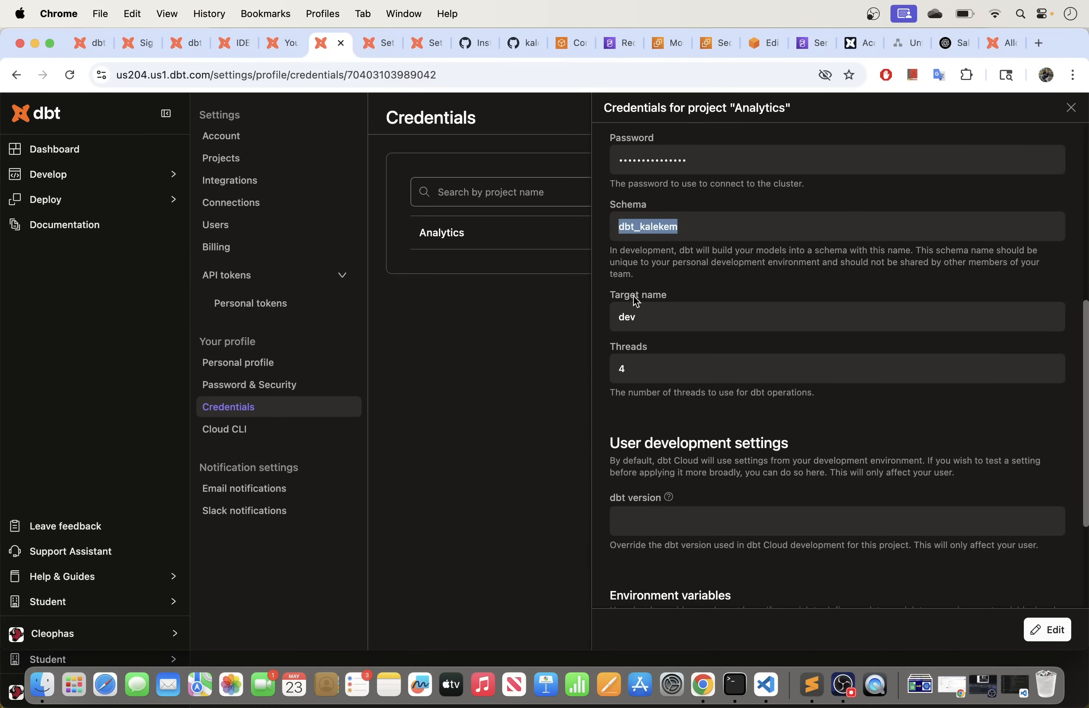
double_click(645, 318)
scroll(658, 318, "up", 5)
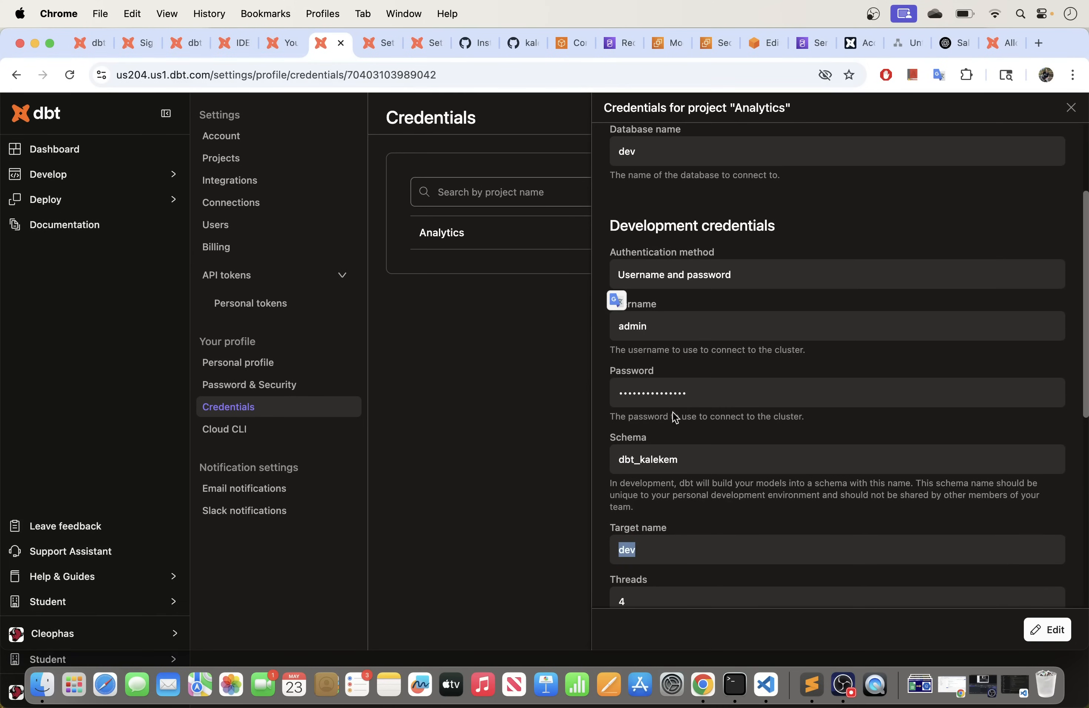
left_click_drag(688, 461, 631, 460)
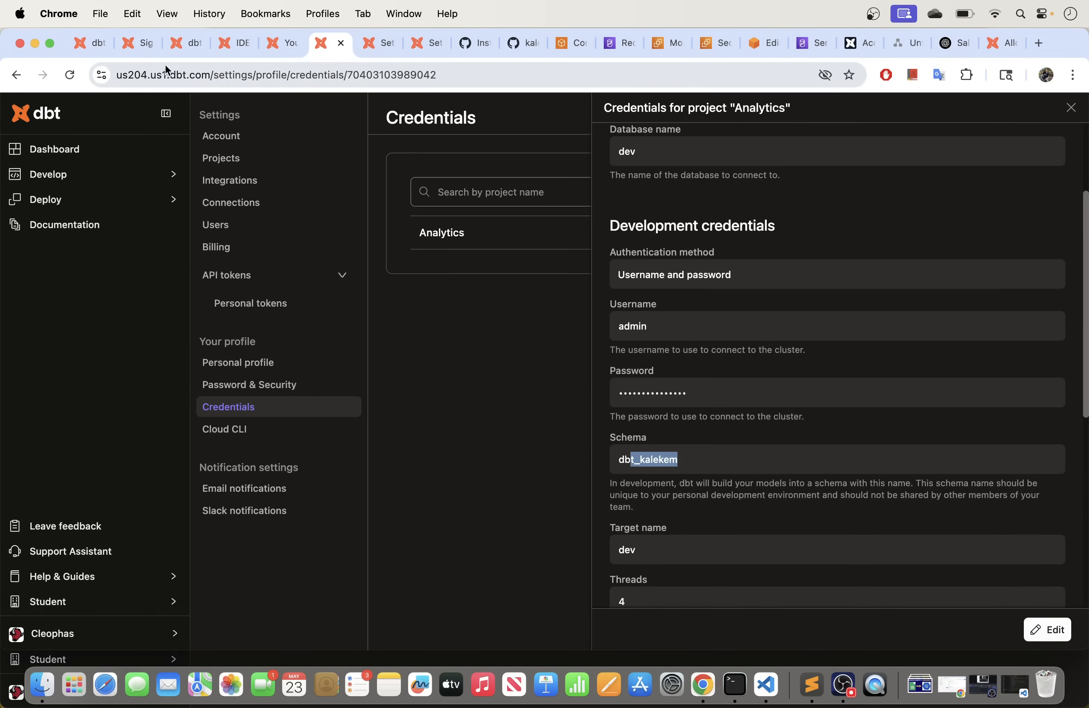
left_click(235, 43)
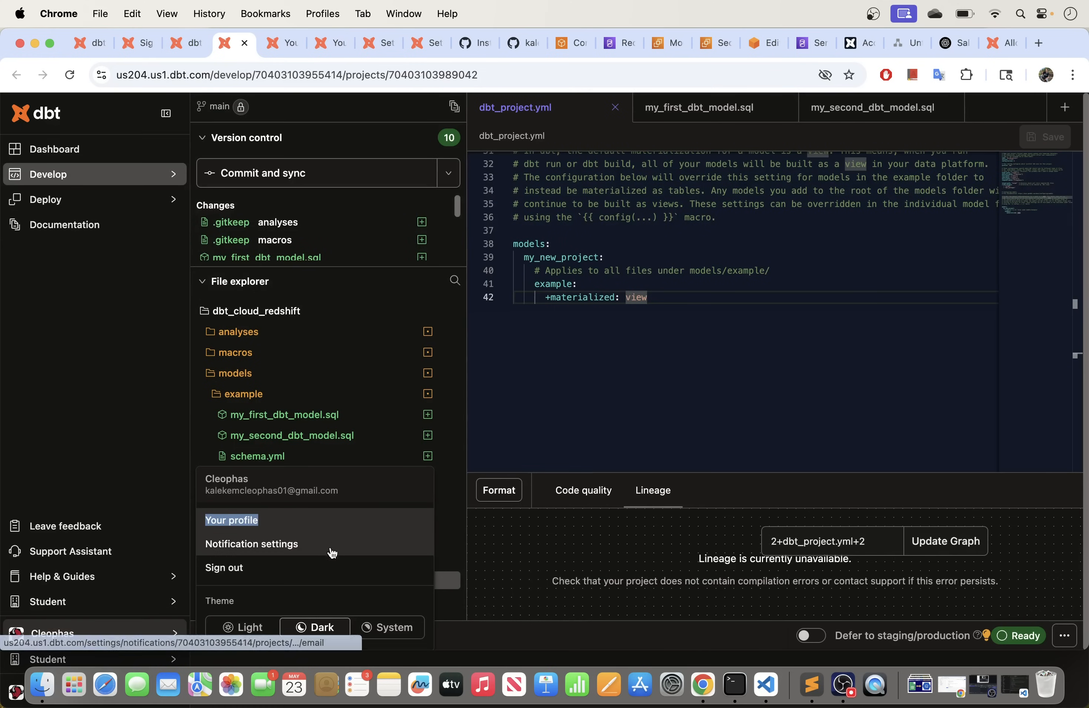
Step: Run 'dbt run' from the dbt Cloud command bar
left_click(478, 641)
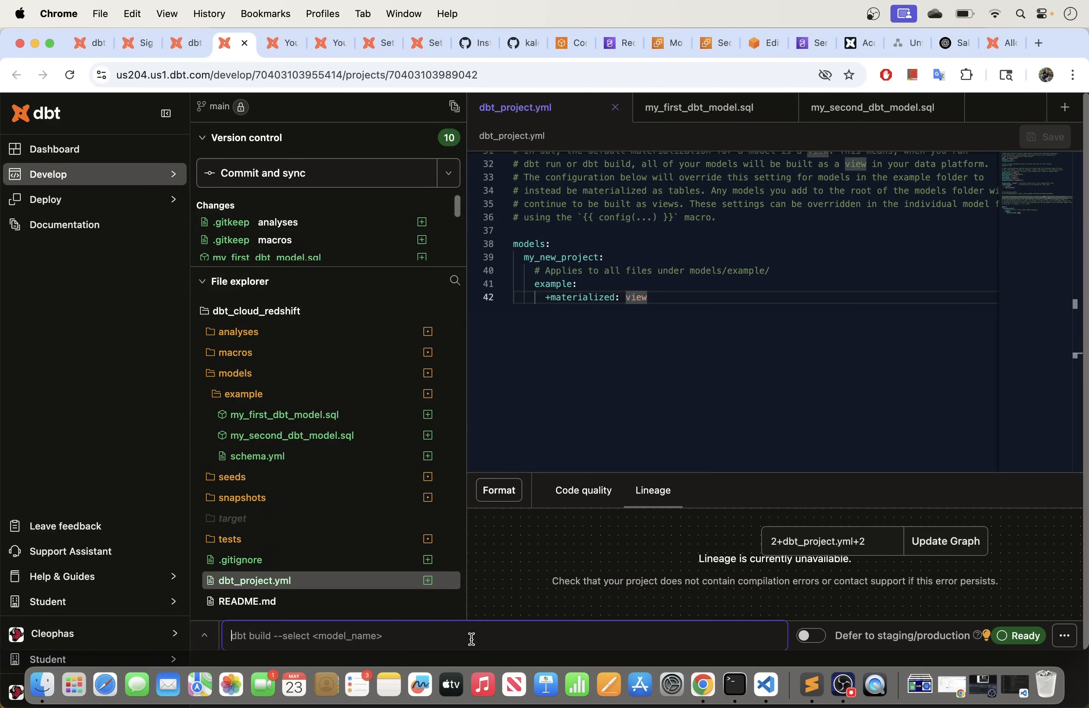
type("dbt run")
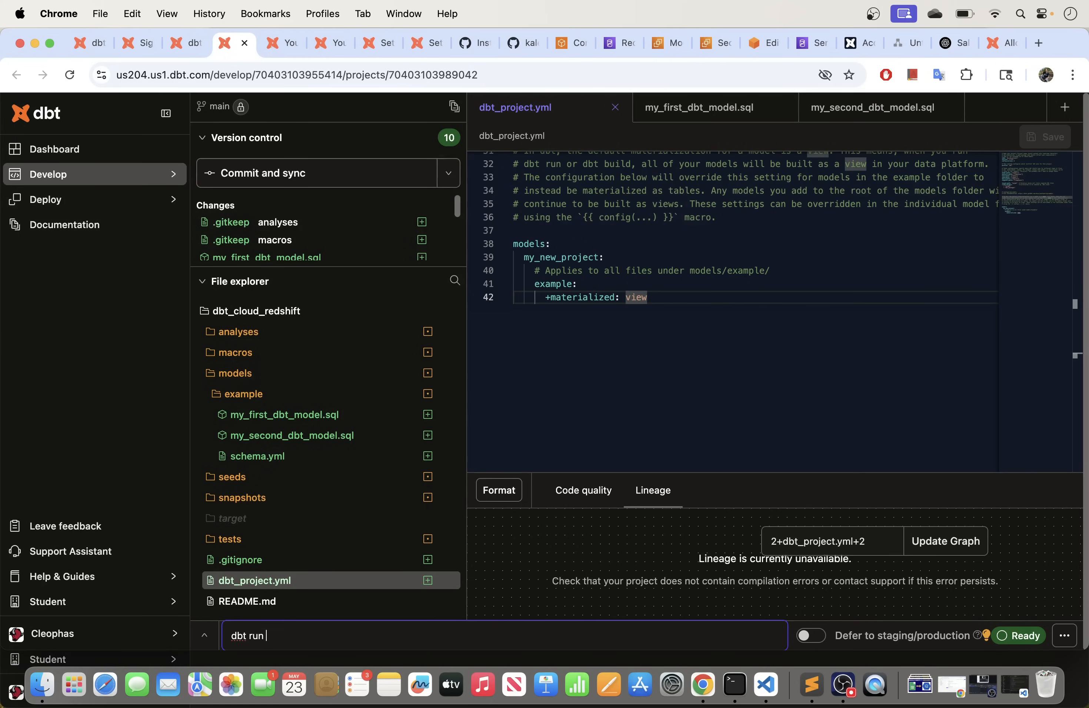
key("Return")
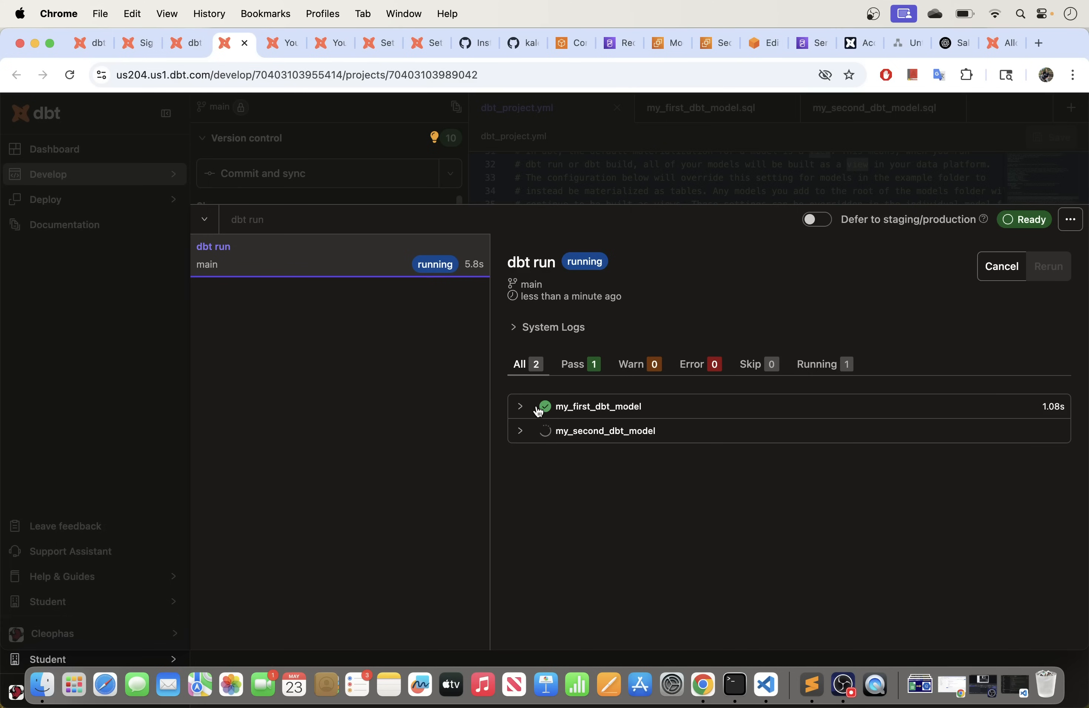
Step: Check the run logs: my_first_dbt_model built as a table, my_second_dbt_model as a view
left_click(522, 412)
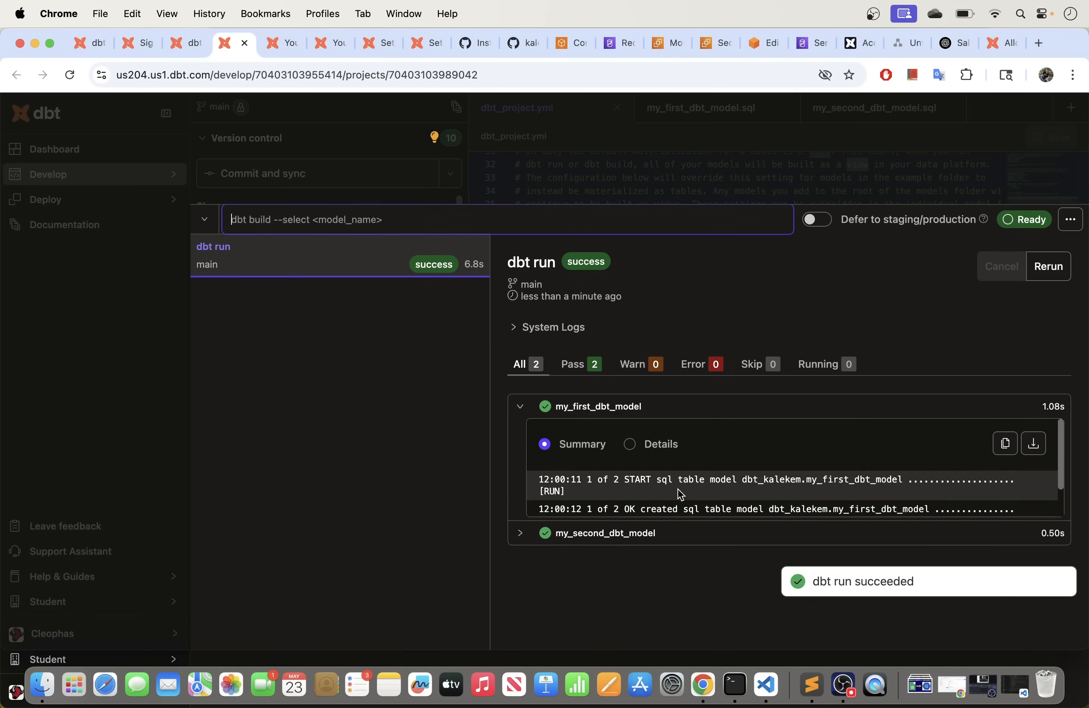
scroll(676, 483, "down", 1)
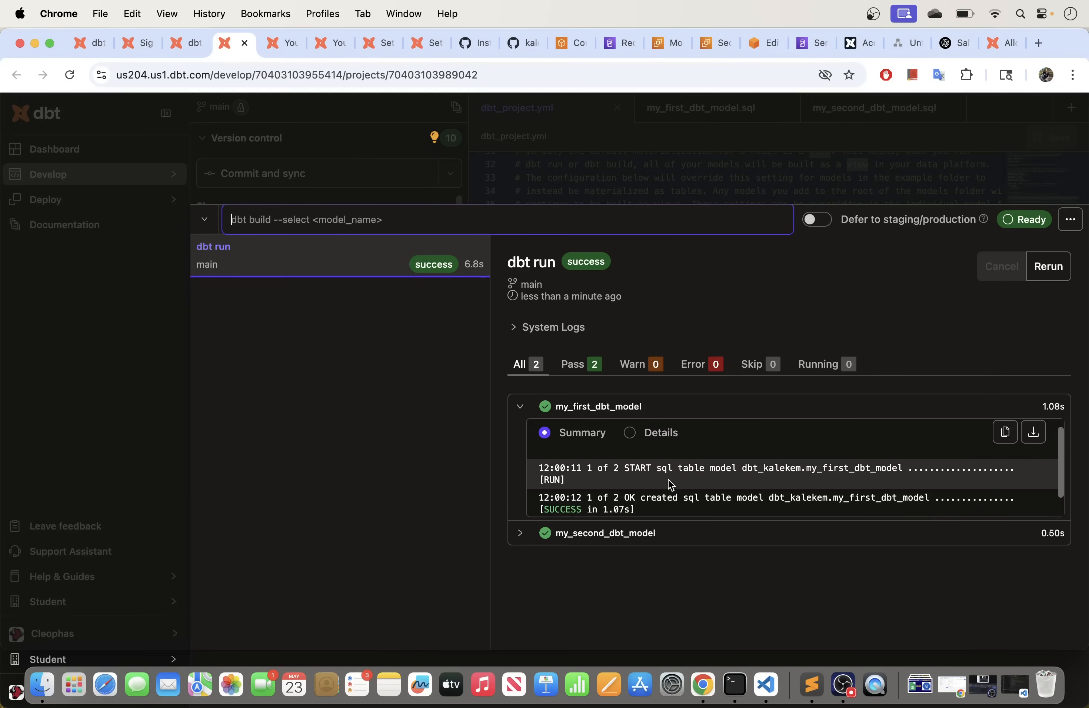
scroll(676, 480, "down", 1)
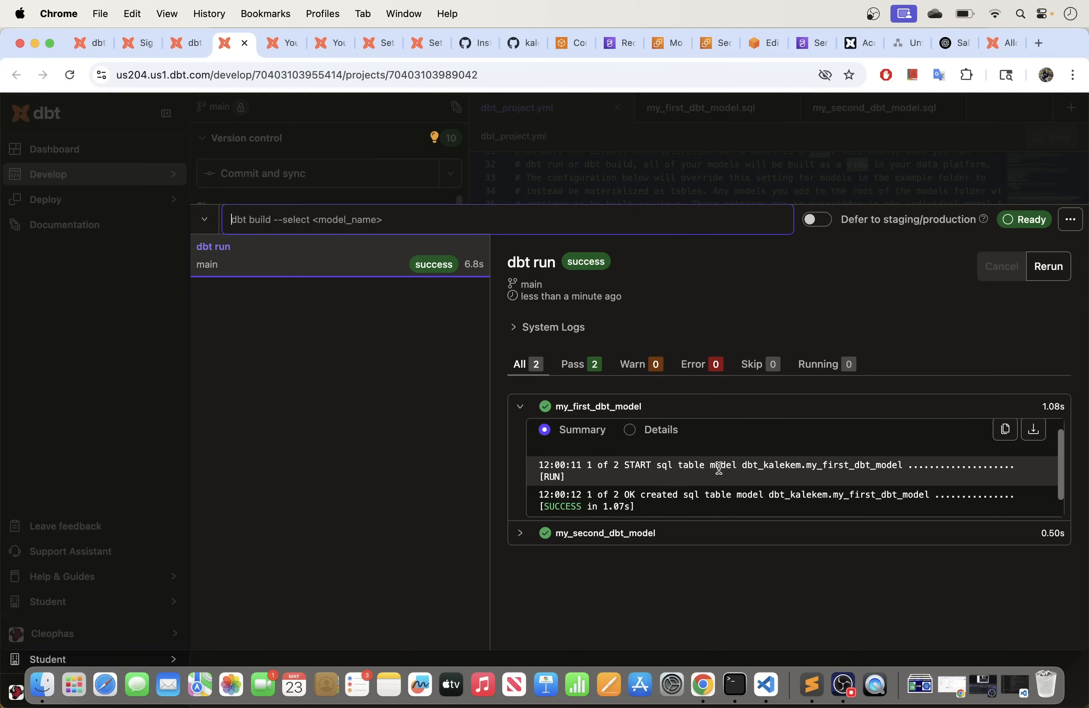
left_click_drag(742, 465, 919, 466)
left_click(529, 535)
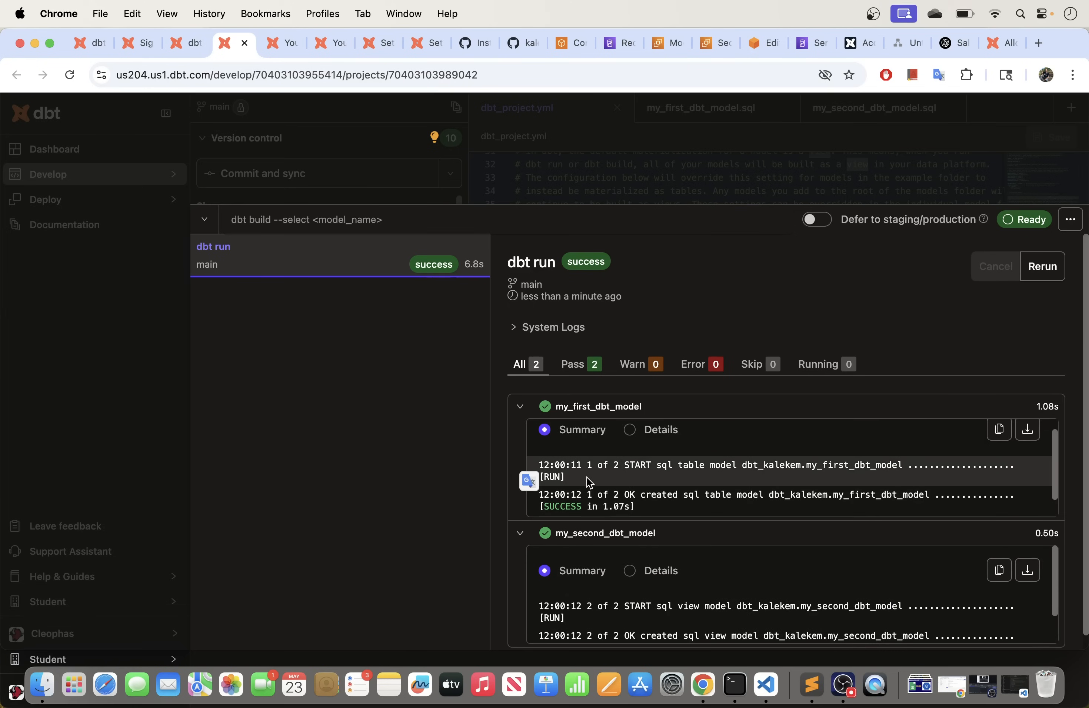
scroll(590, 483, "down", 2)
scroll(636, 558, "down", 2)
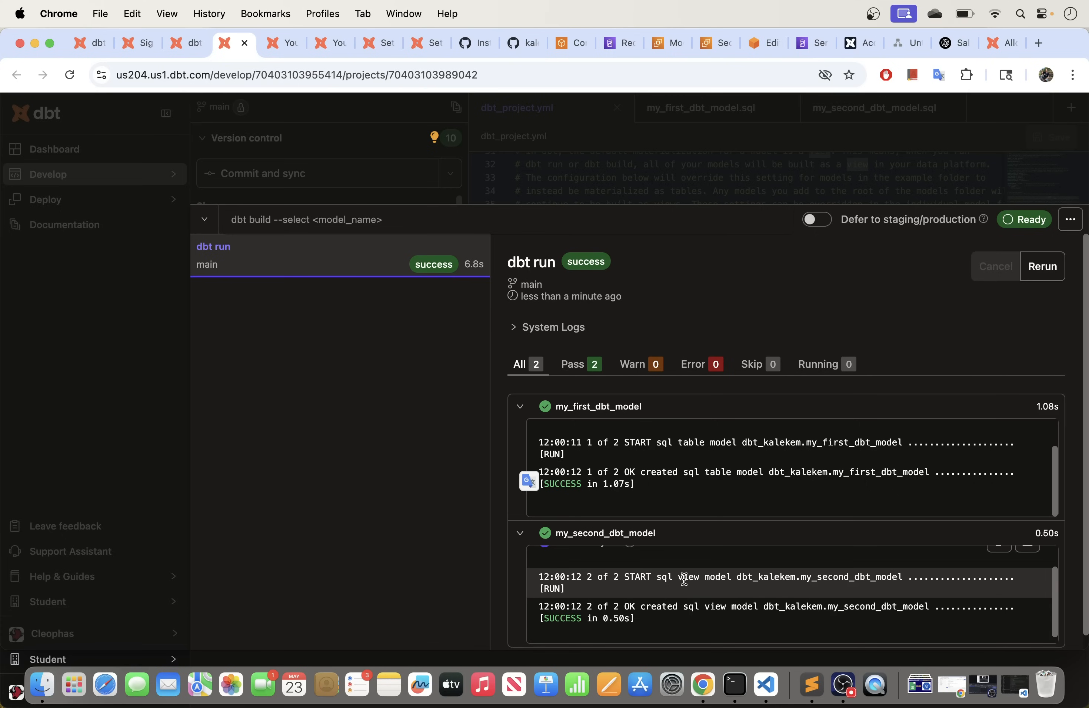
left_click_drag(681, 579, 796, 579)
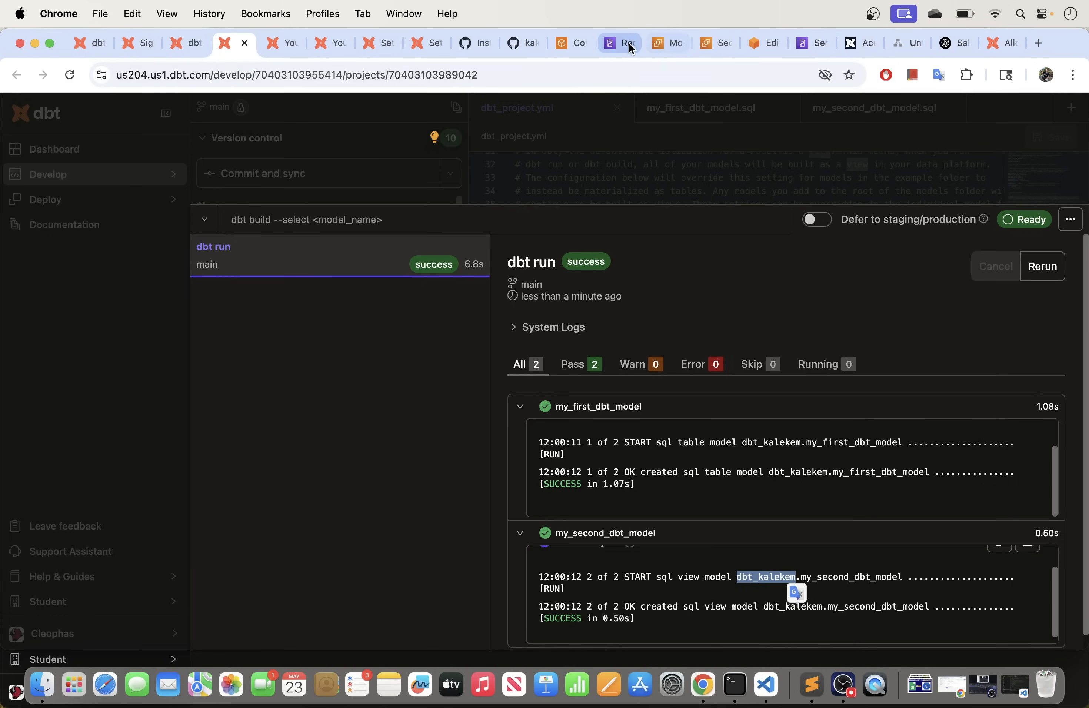
Step: In Redshift Query Editor v2, refresh and expand sandbox-workspace's native databases down to dev's schemas
left_click(757, 44)
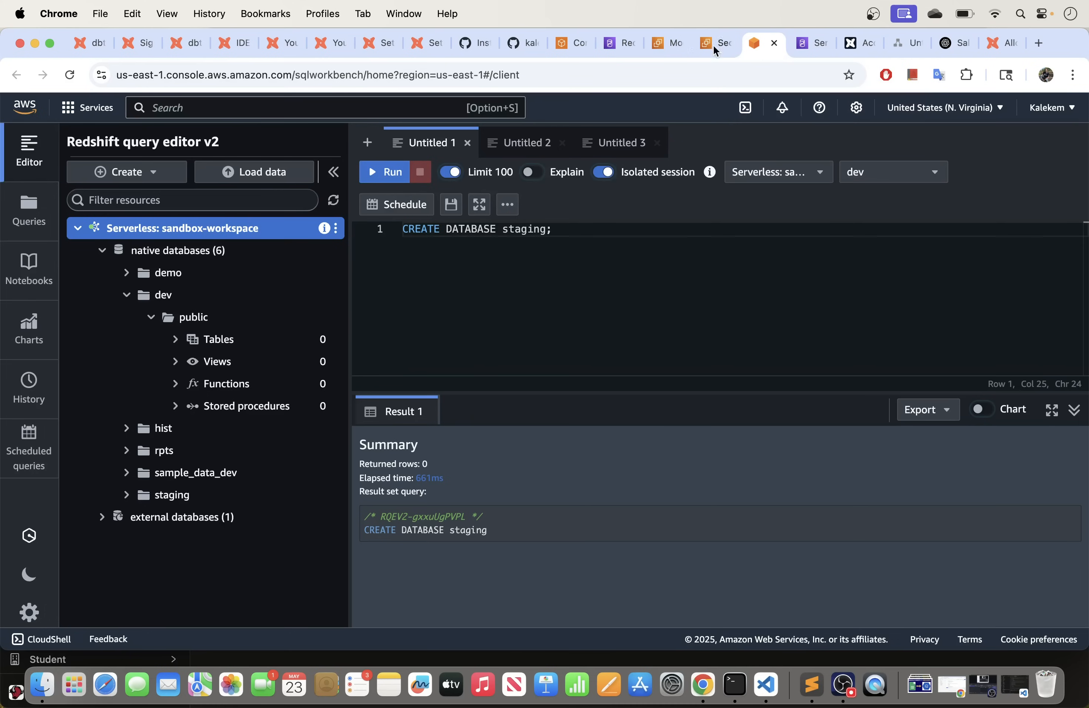
left_click(335, 205)
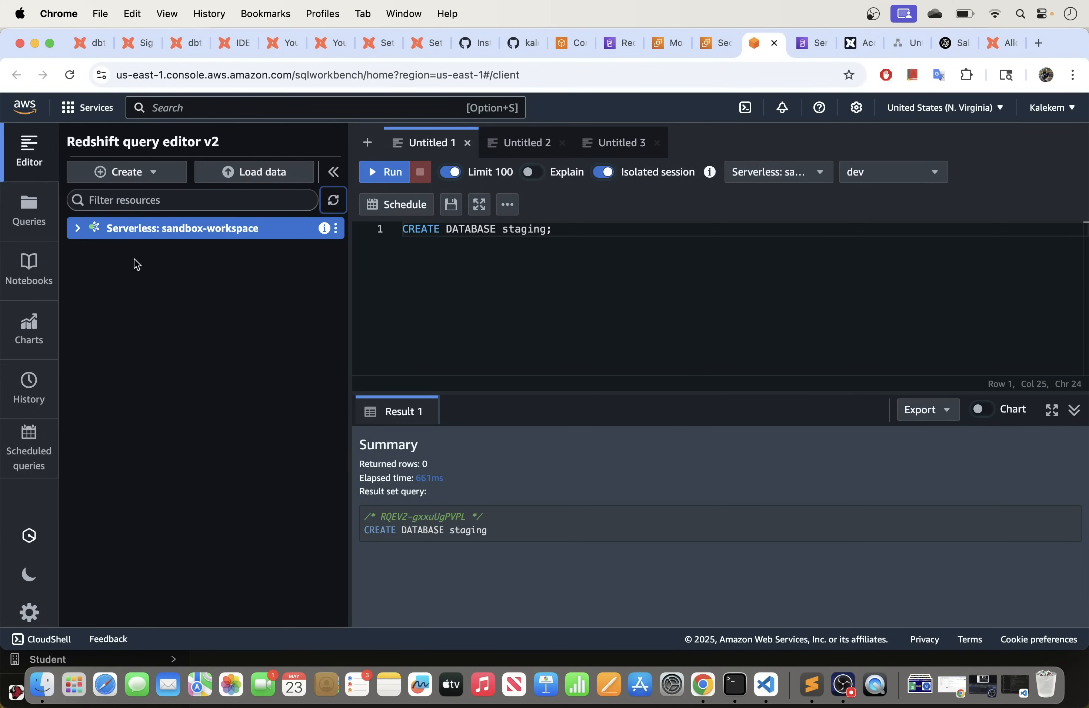
left_click(76, 230)
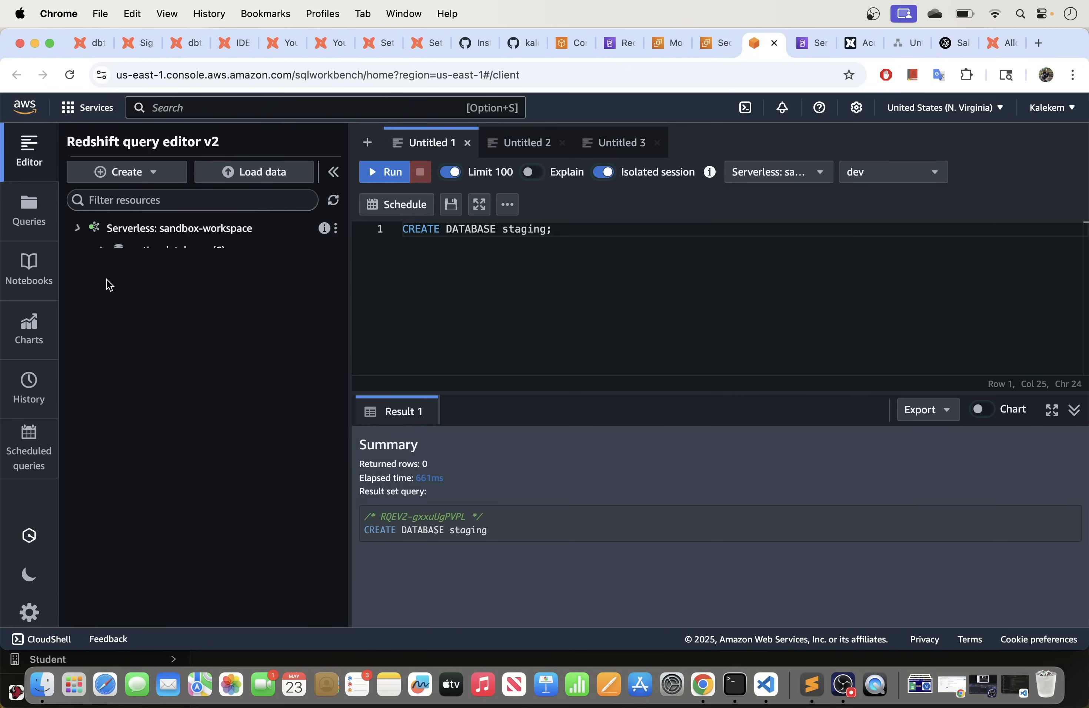
left_click(102, 250)
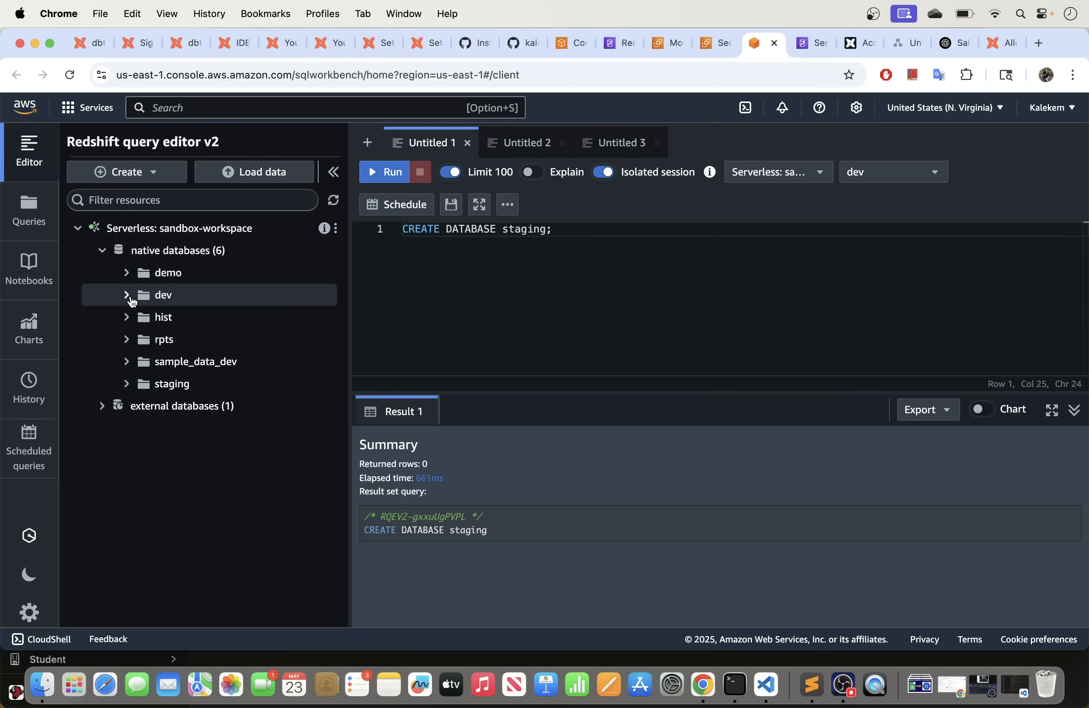
left_click(190, 306)
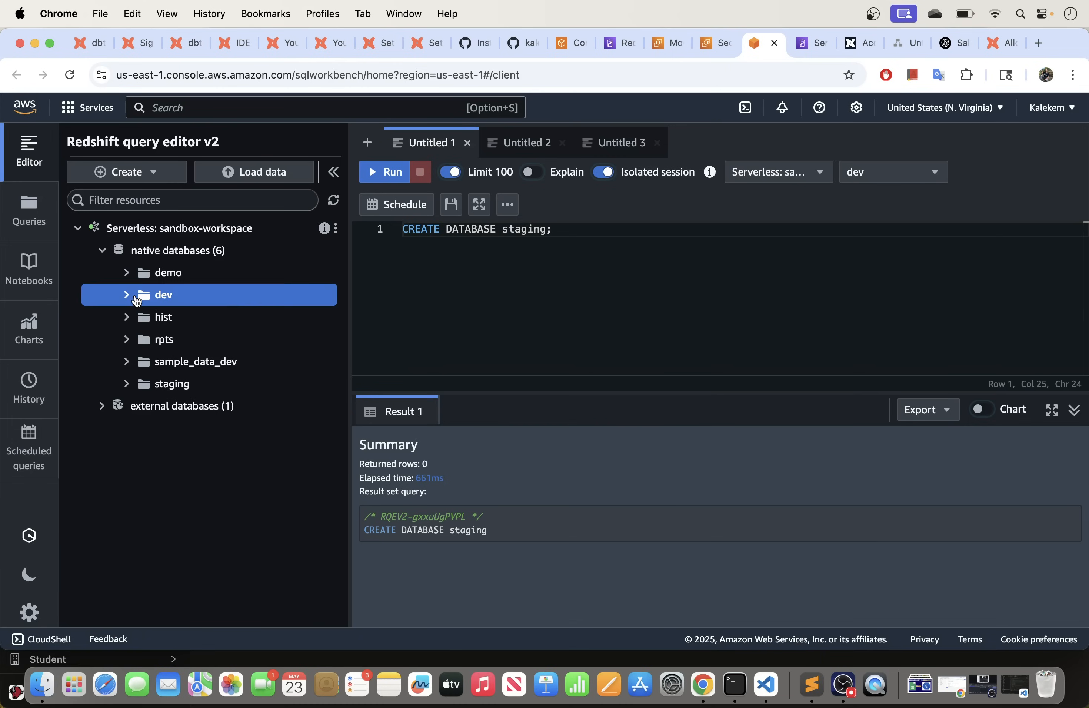
left_click(70, 75)
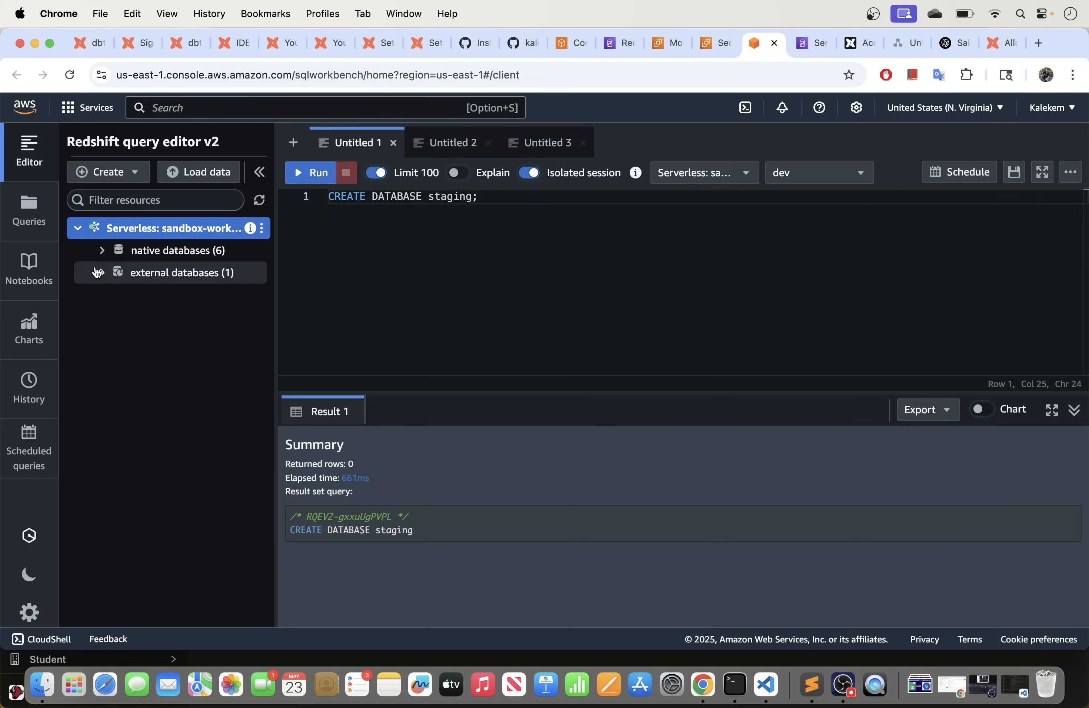
left_click(102, 251)
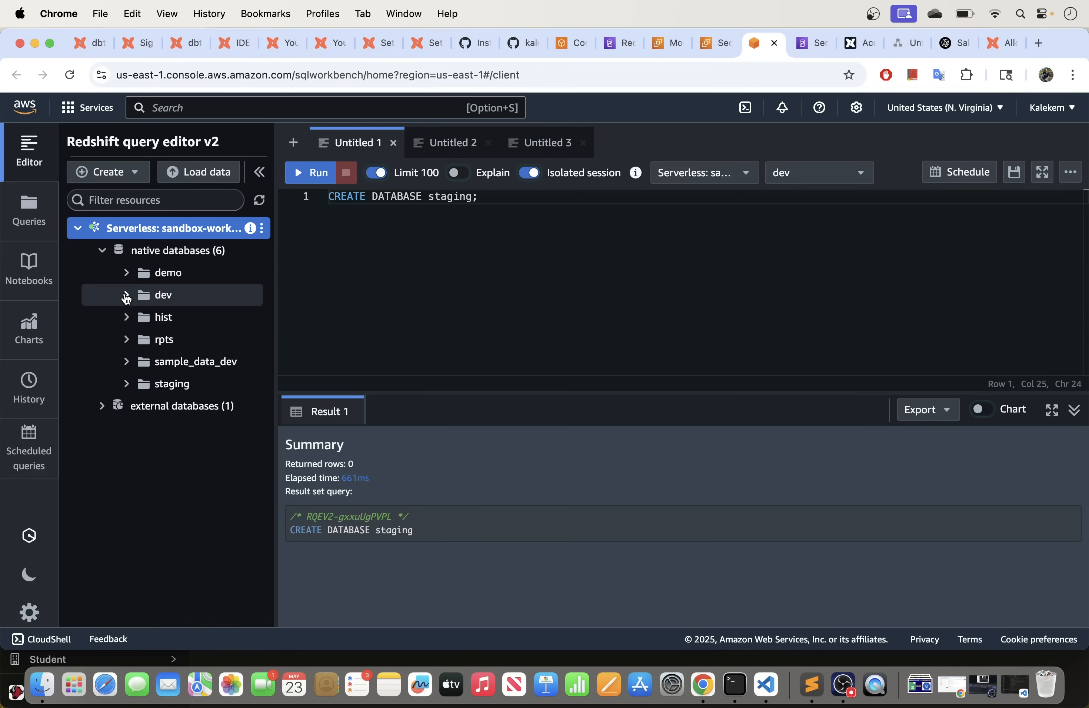
left_click(126, 296)
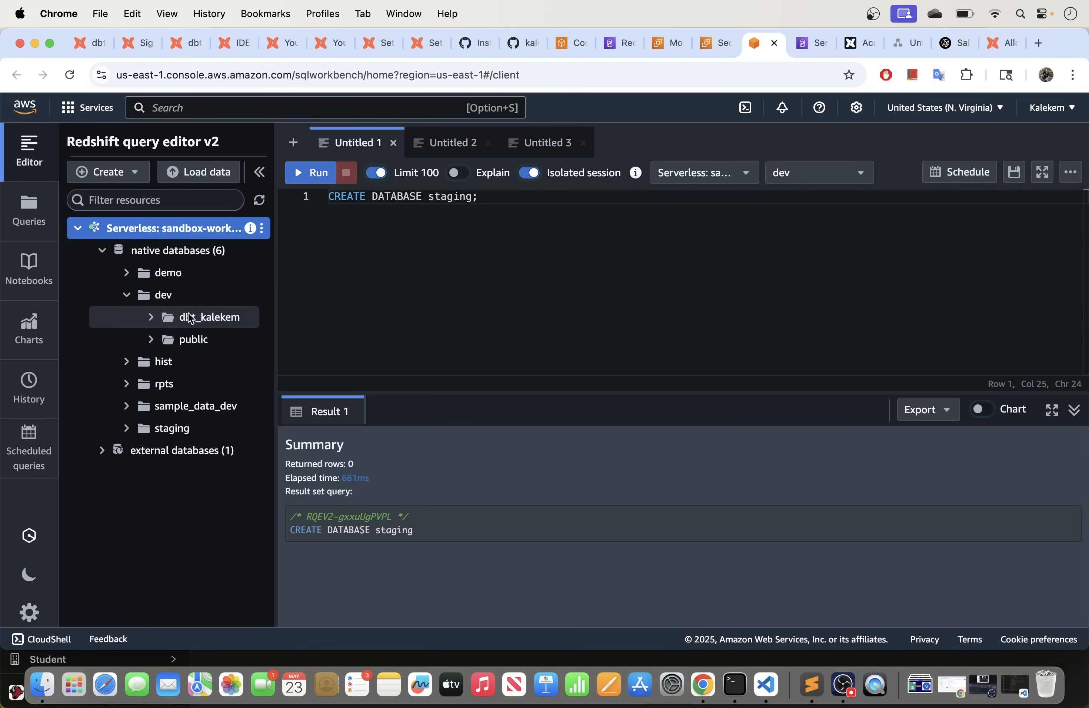
Step: Select and run my_first_dbt_model from the dbt development schema, returning rows NULL and 1
left_click_drag(279, 299, 381, 298)
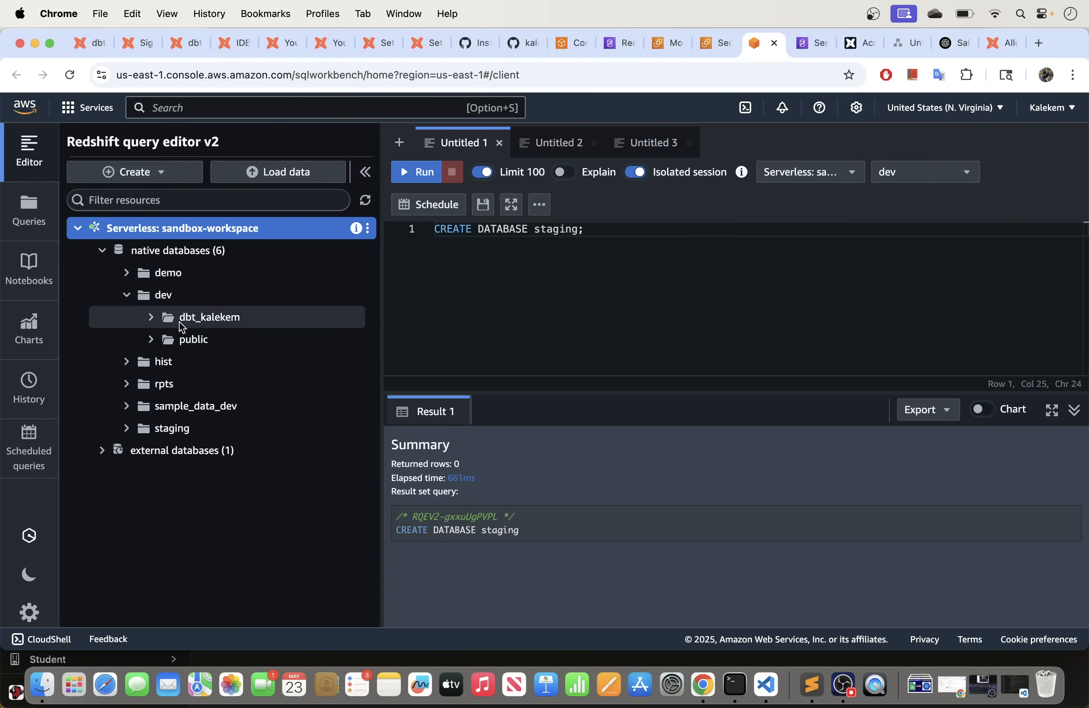
left_click(154, 321)
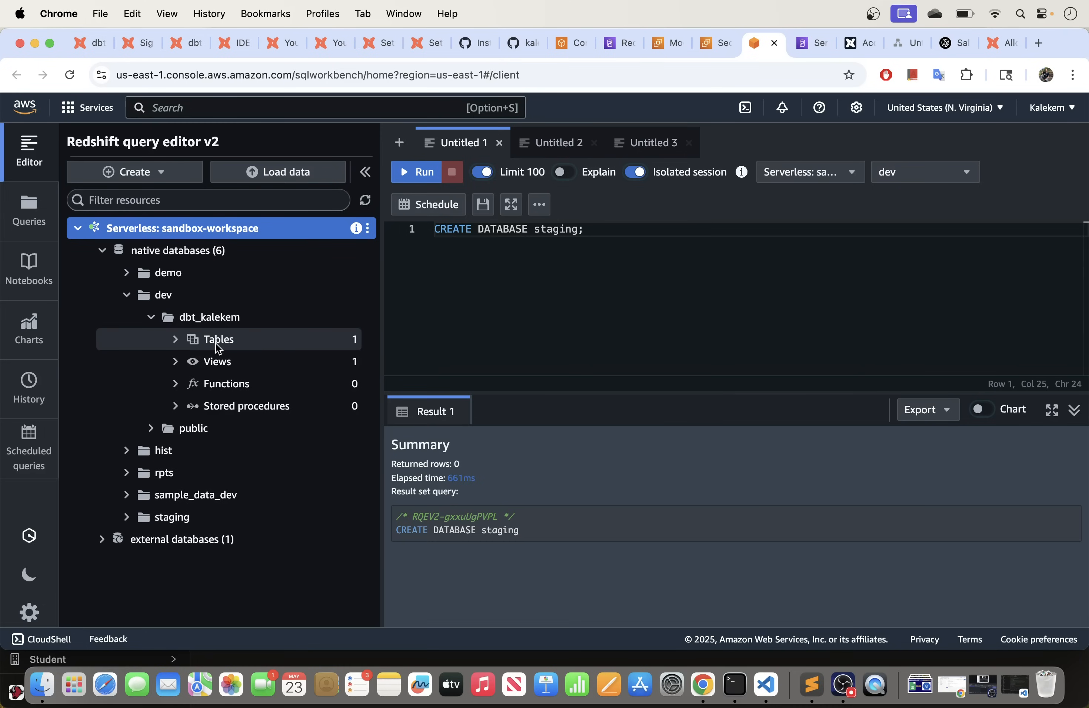
left_click(176, 340)
left_click(280, 362)
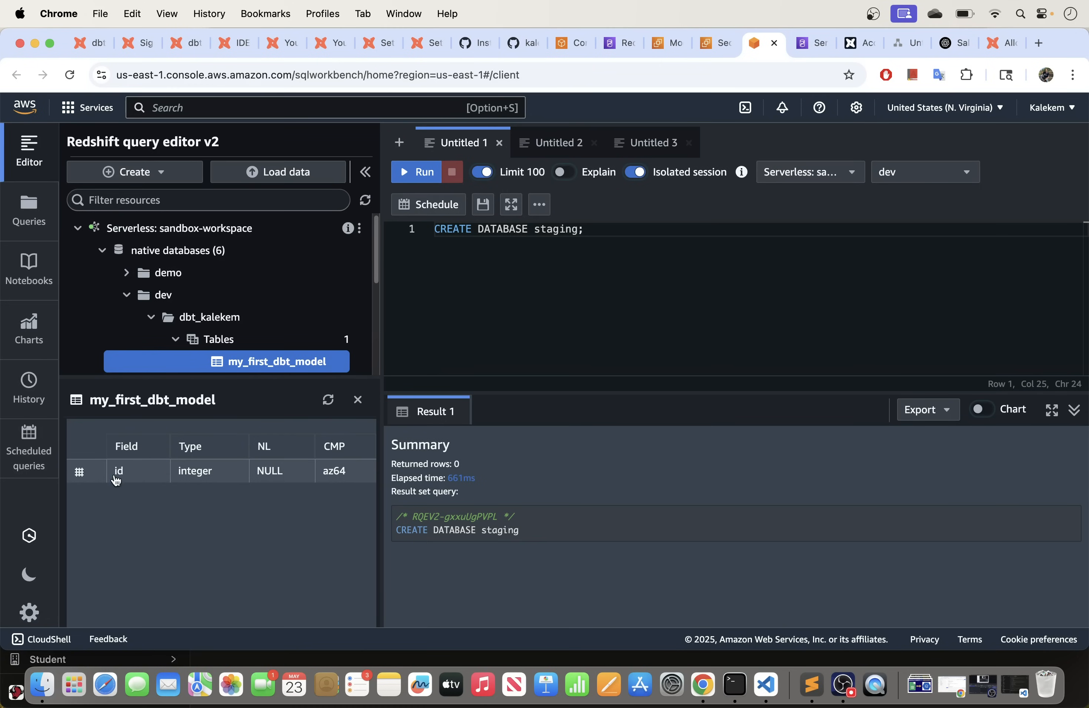
right_click(334, 366)
left_click(357, 377)
left_click(432, 173)
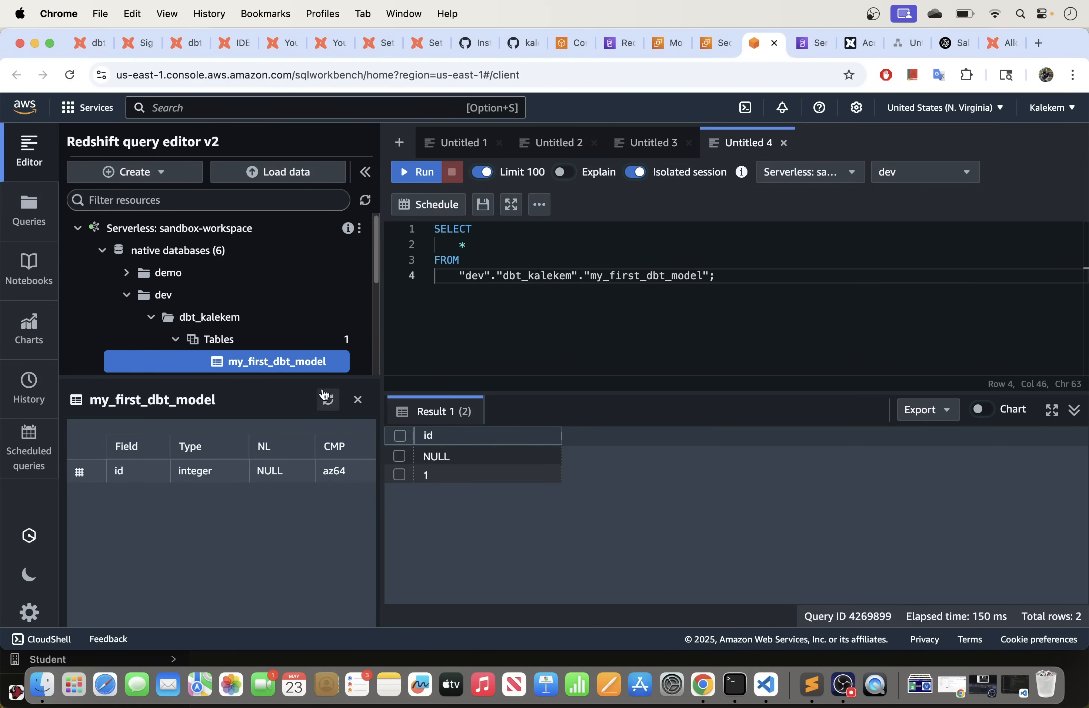
left_click(239, 52)
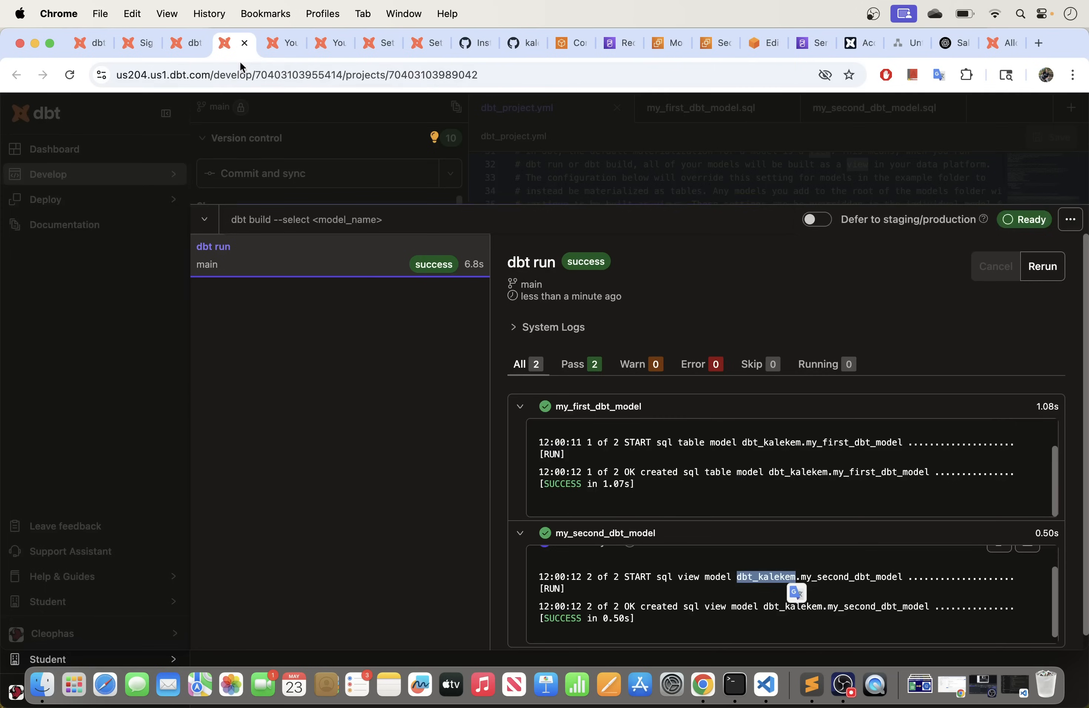
left_click(205, 219)
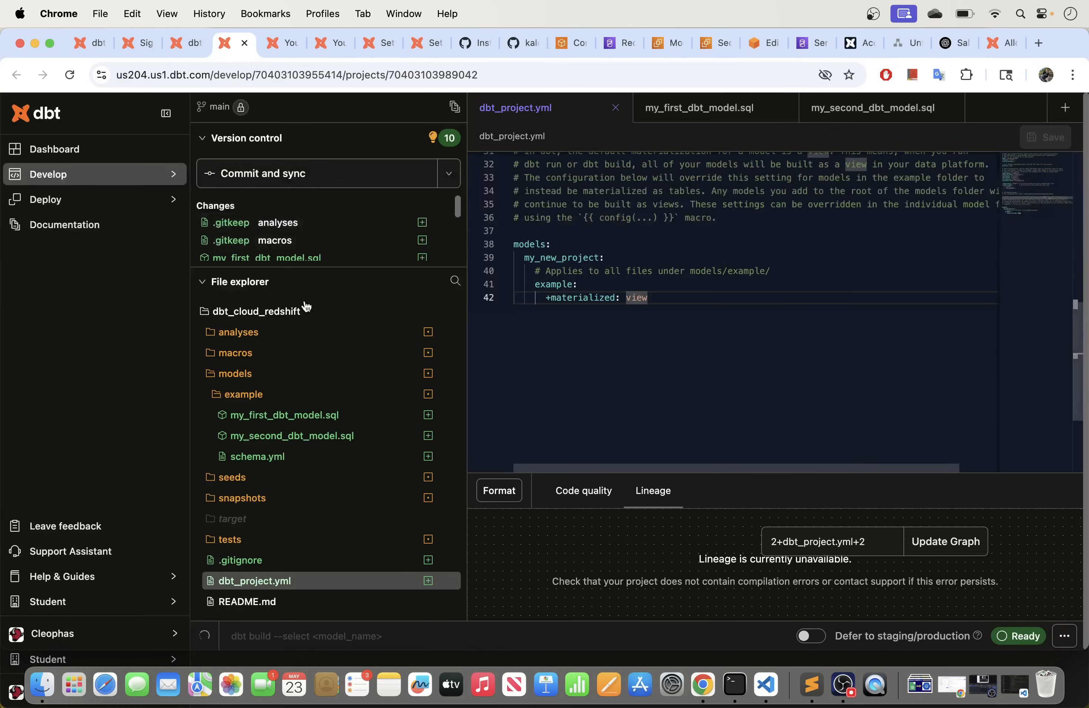
left_click(283, 439)
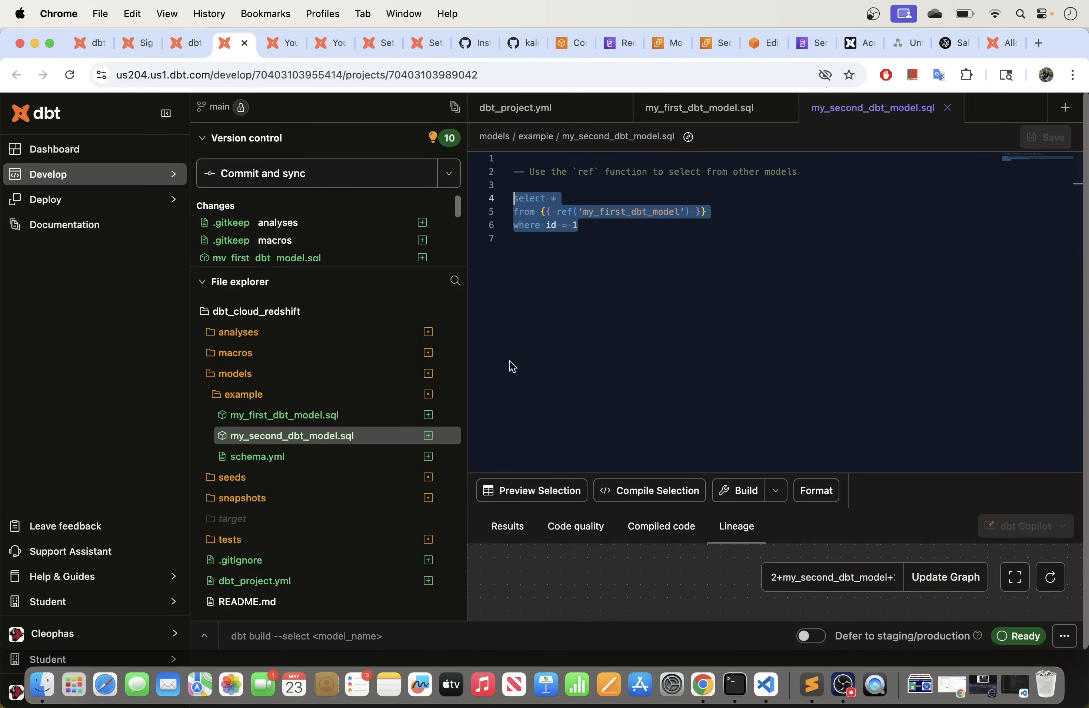
left_click(590, 226)
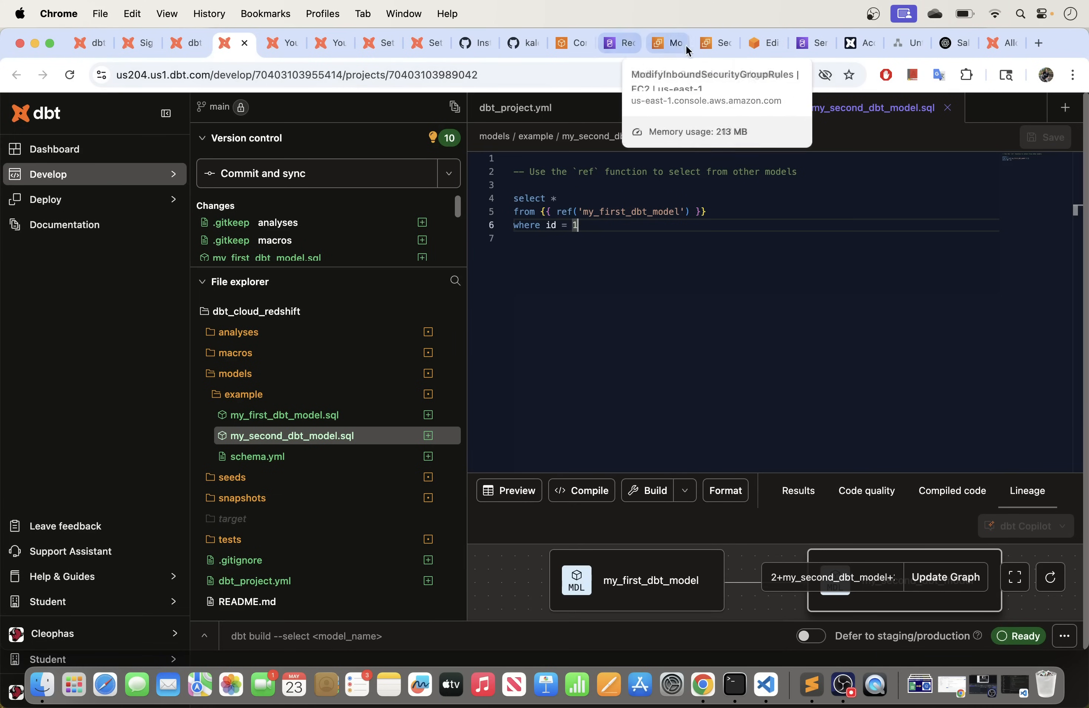
left_click(757, 44)
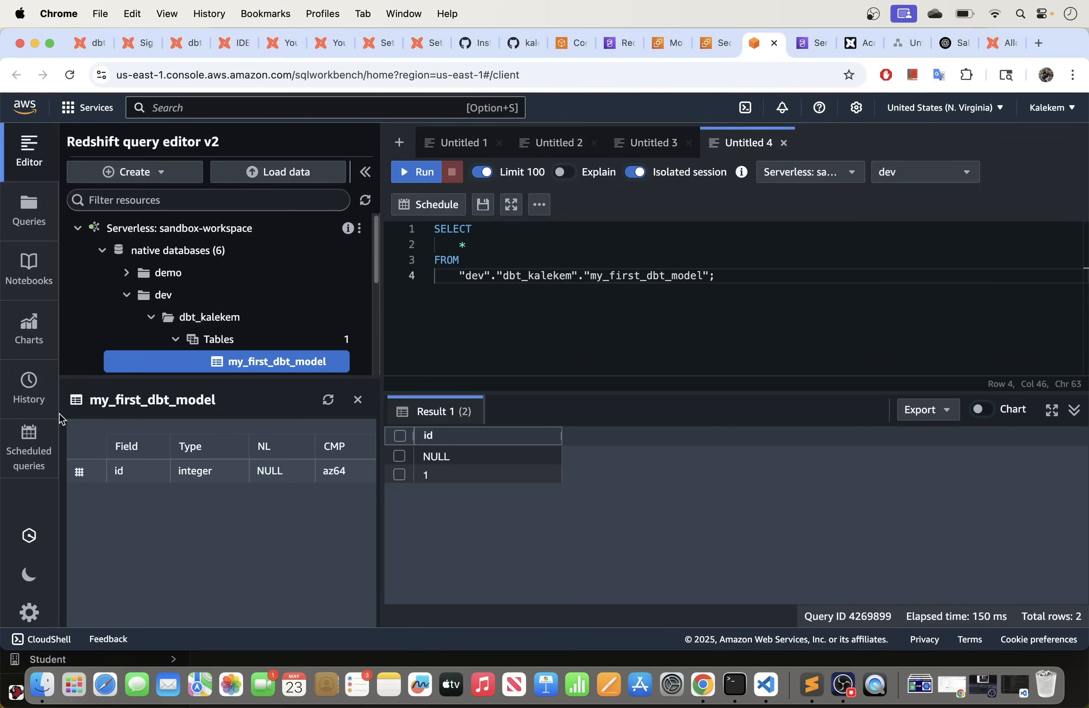
Step: Expand the Views under dbt_kalekem to find the my_second_dbt_model view
scroll(177, 328, "down", 3)
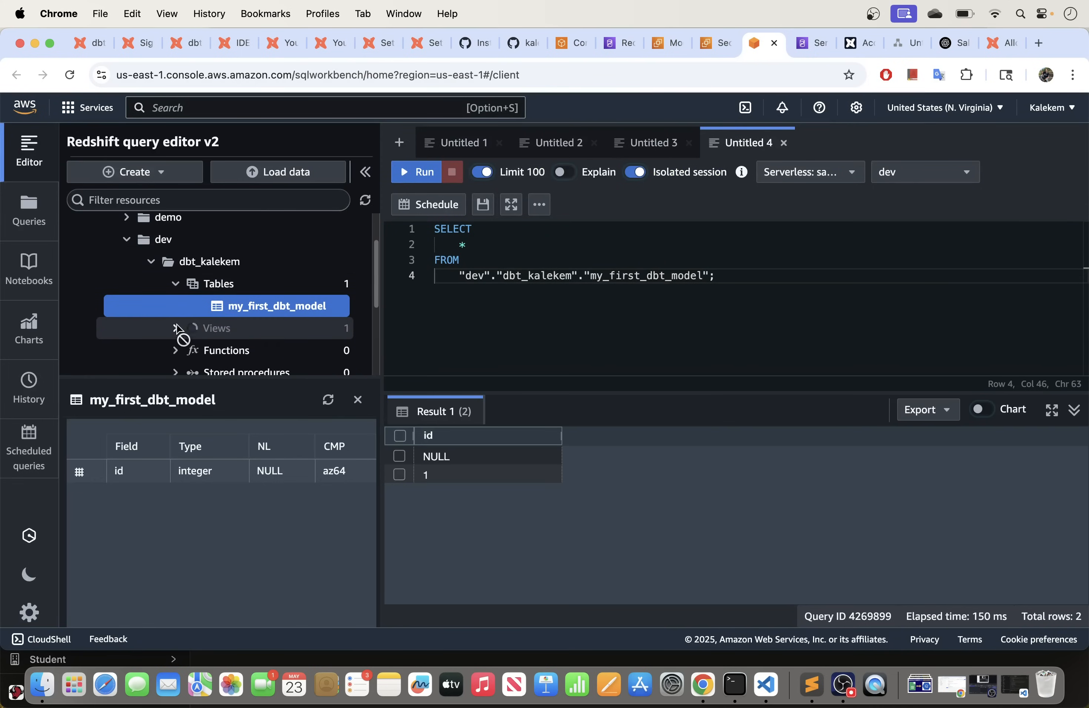
left_click(176, 328)
left_click(280, 410)
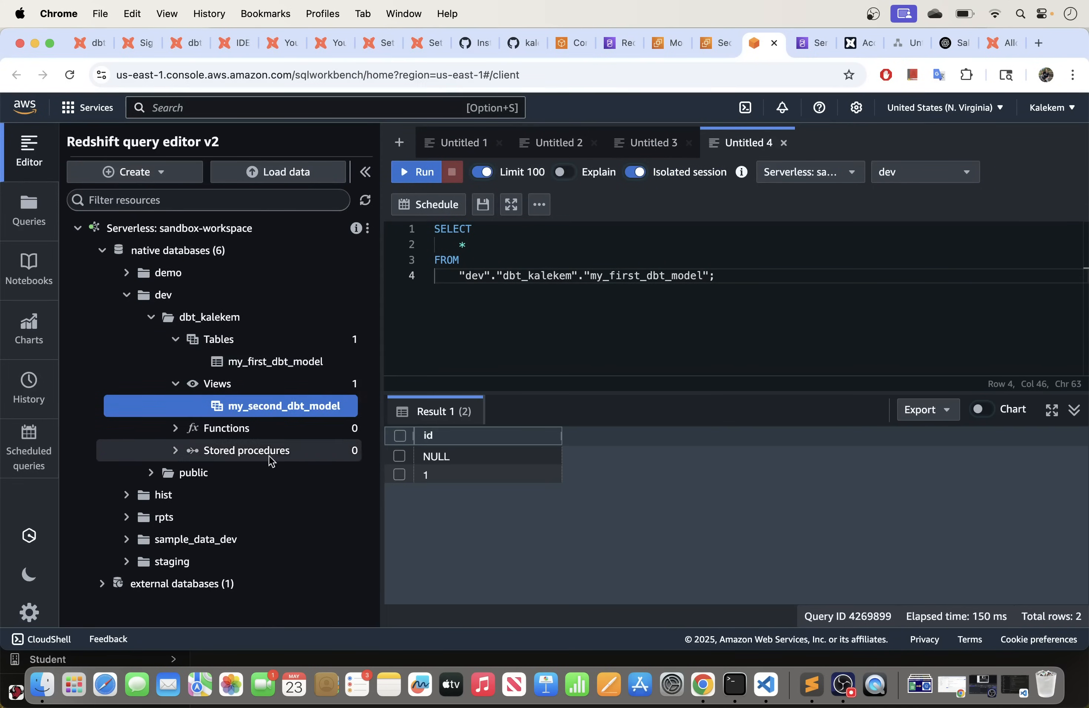
right_click(316, 409)
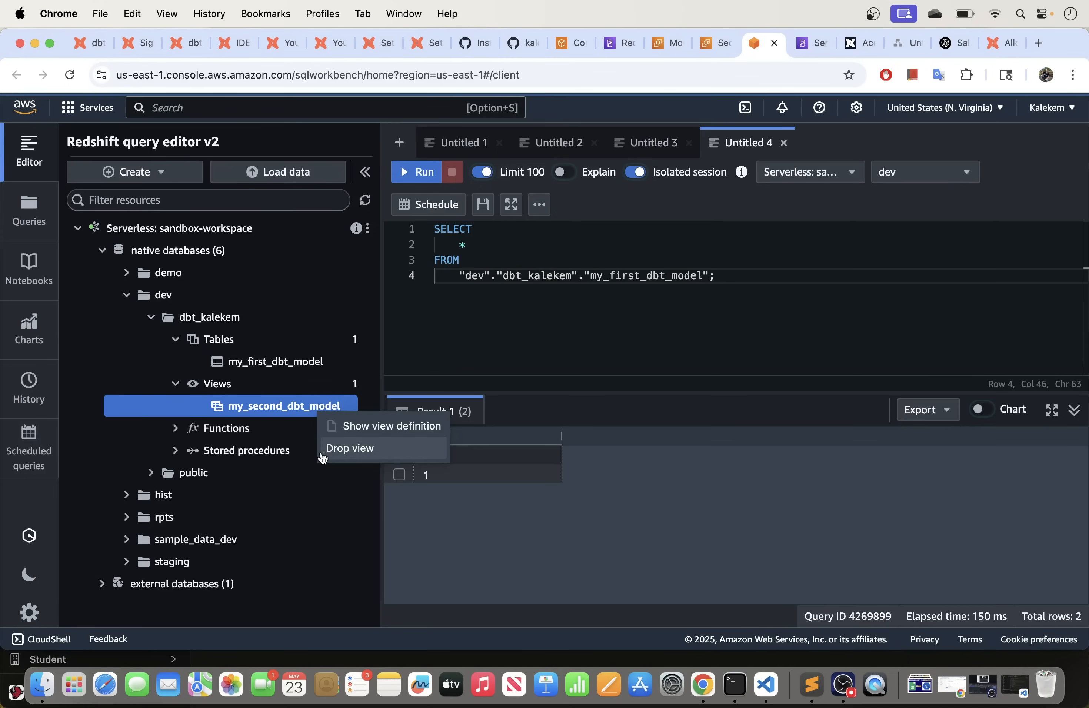
left_click(258, 416)
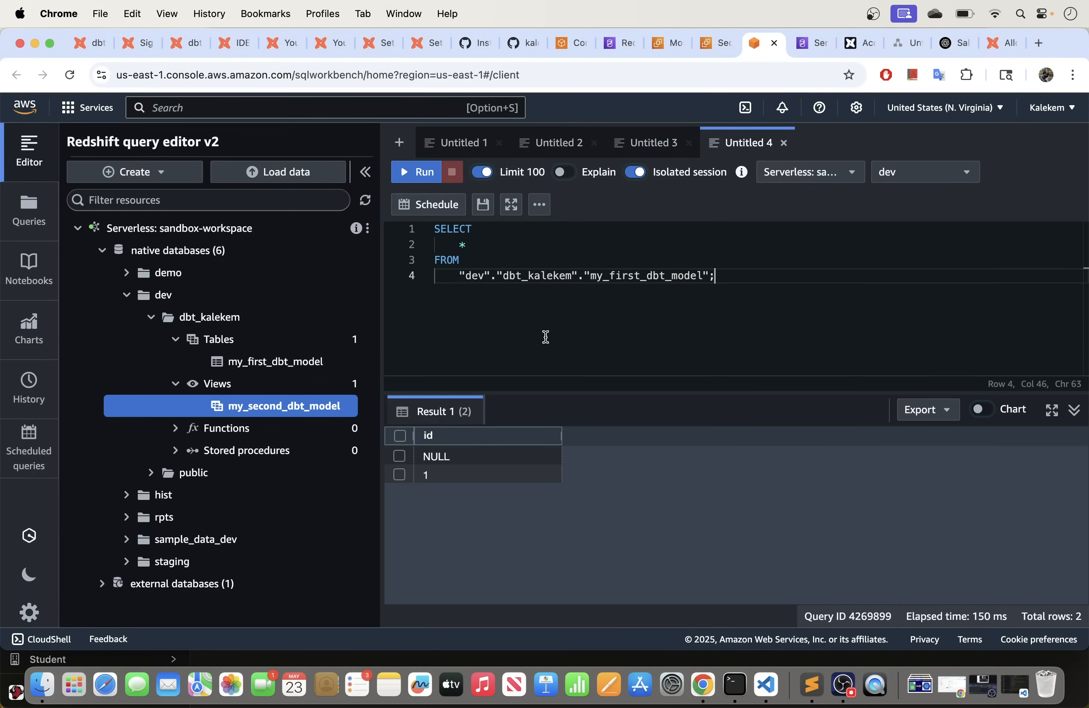
Step: Point the query's FROM at my_second_dbt_model, run it for the id 1 row, and collapse the lists
left_click_drag(704, 276, 615, 276)
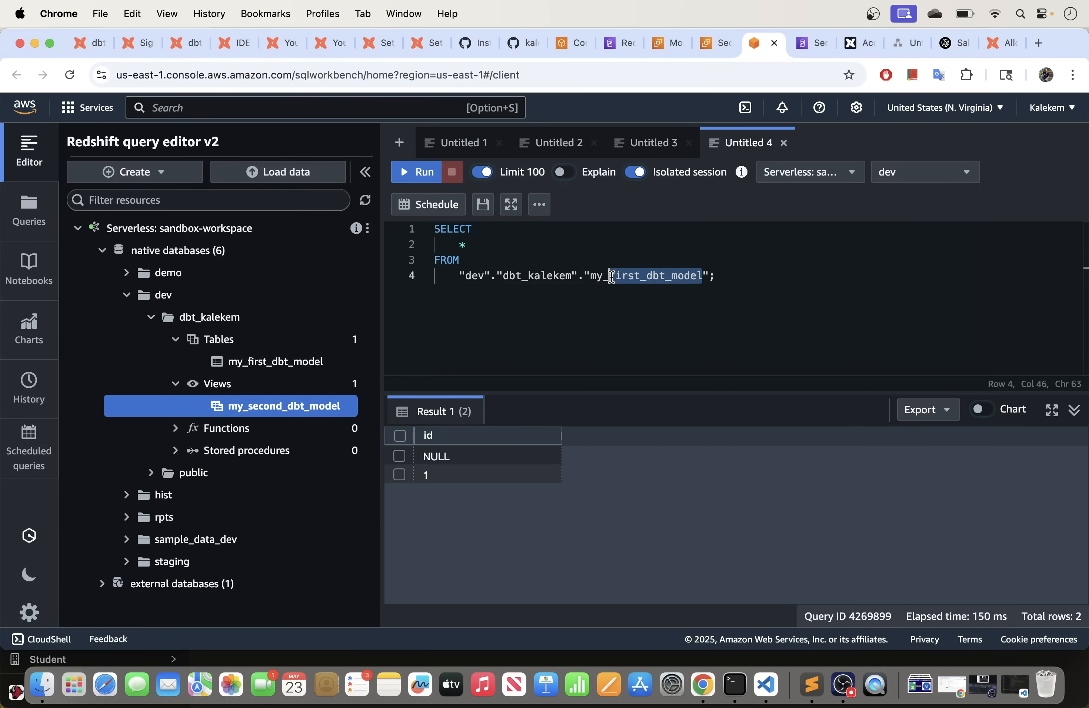
key("BackSpace")
key("BackSpace")
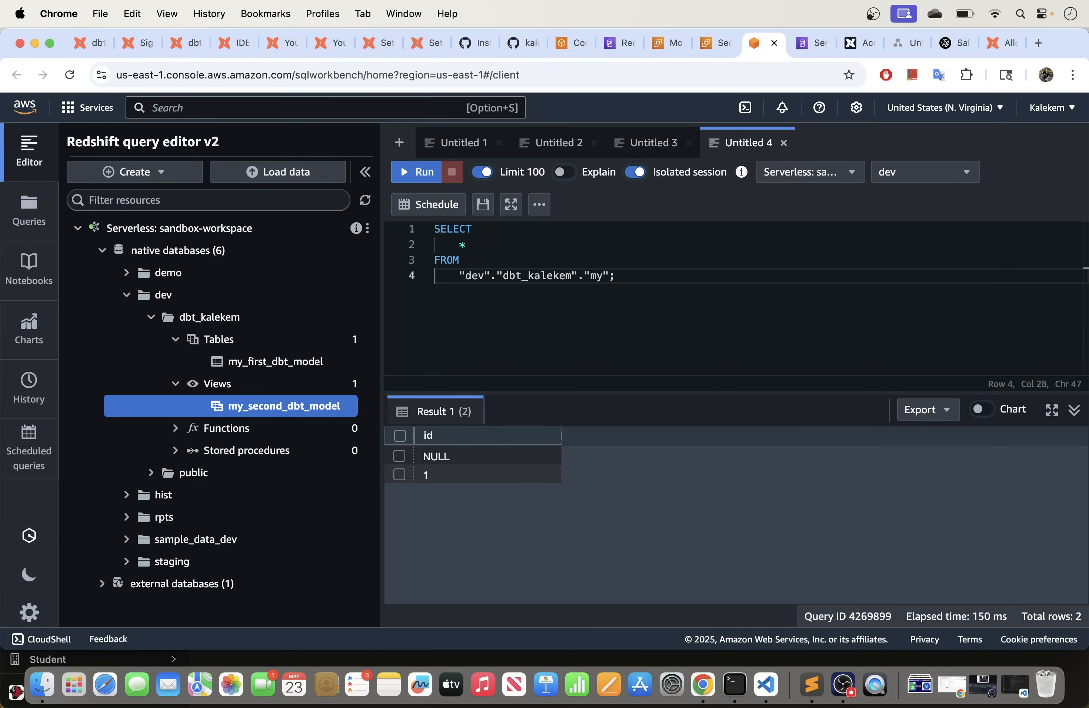
type("second_dbt_model")
left_click(416, 172)
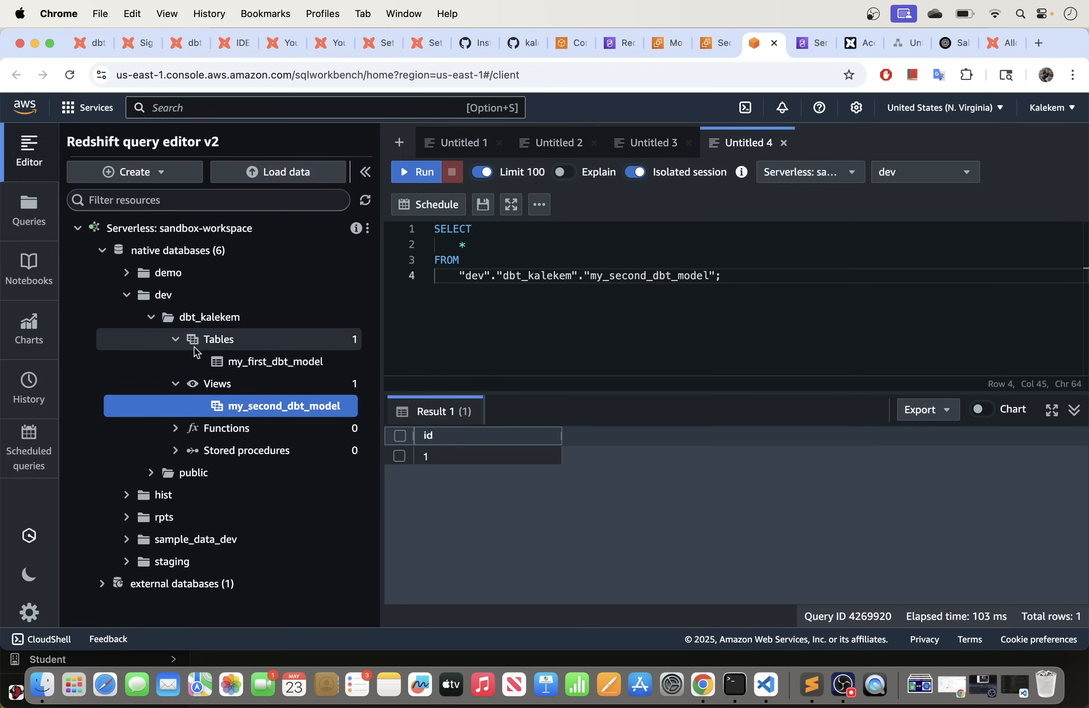
left_click(175, 339)
left_click(175, 361)
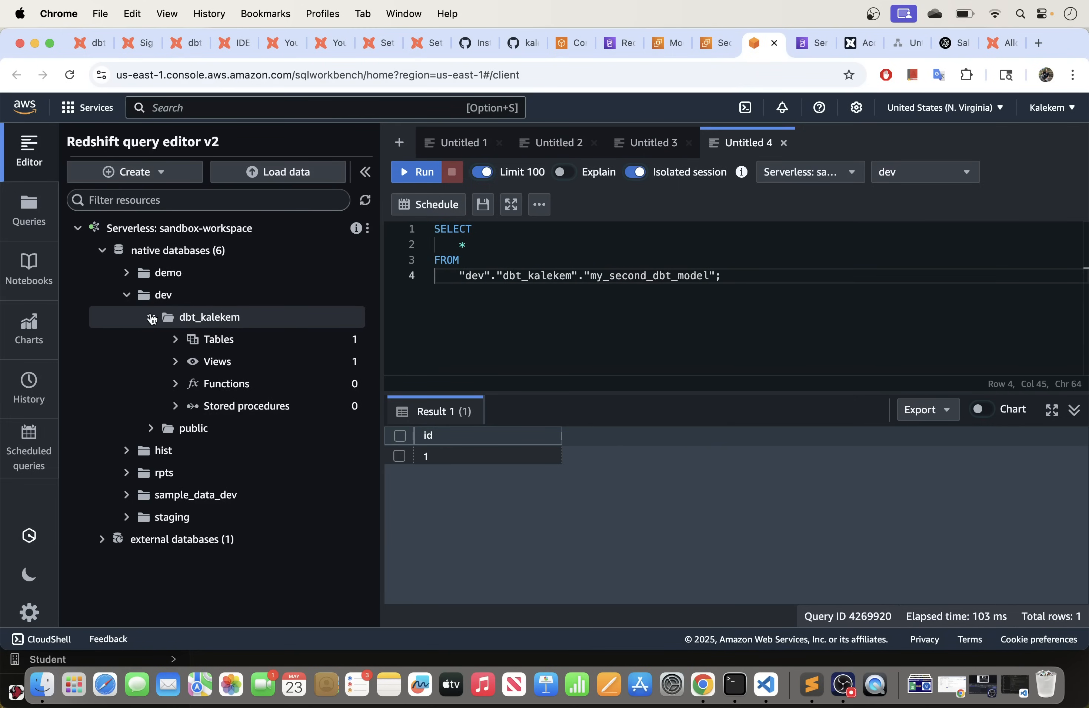
Step: Collapse dev and expand staging > public > Tables to show the sales table
left_click(151, 318)
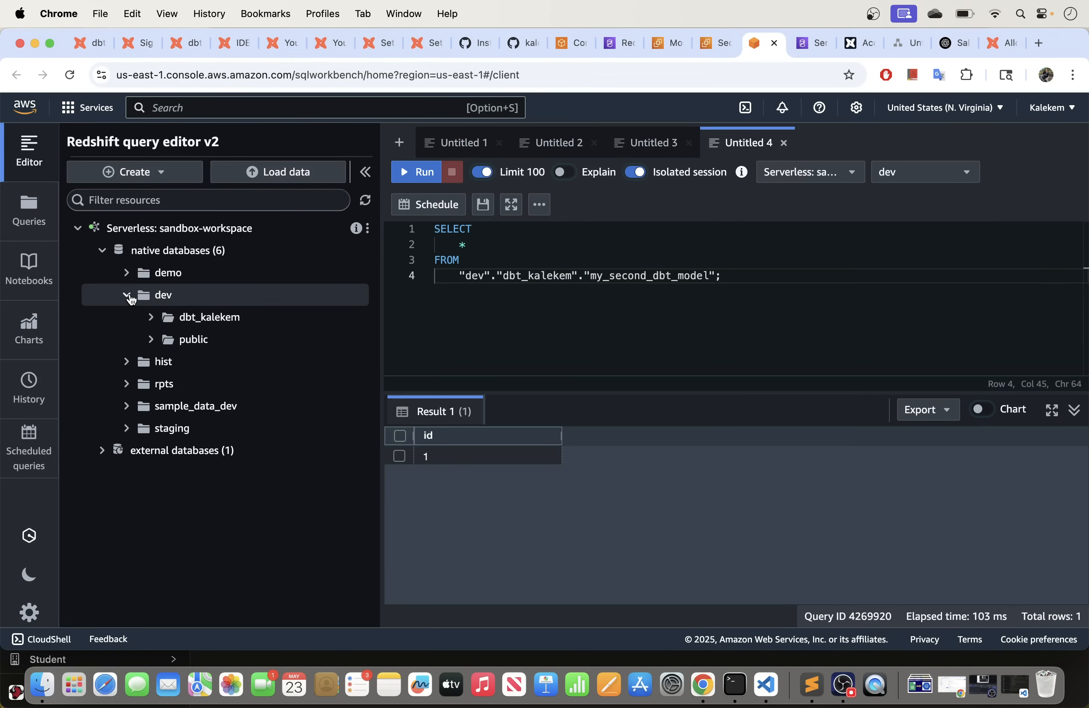
left_click(129, 296)
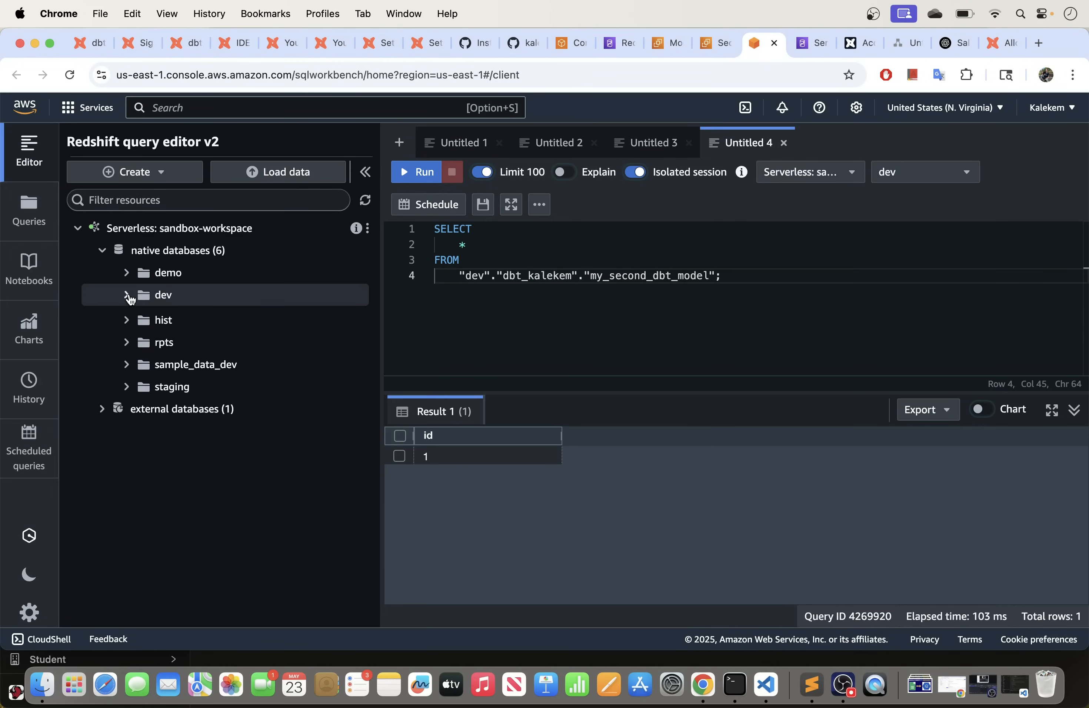
left_click(131, 391)
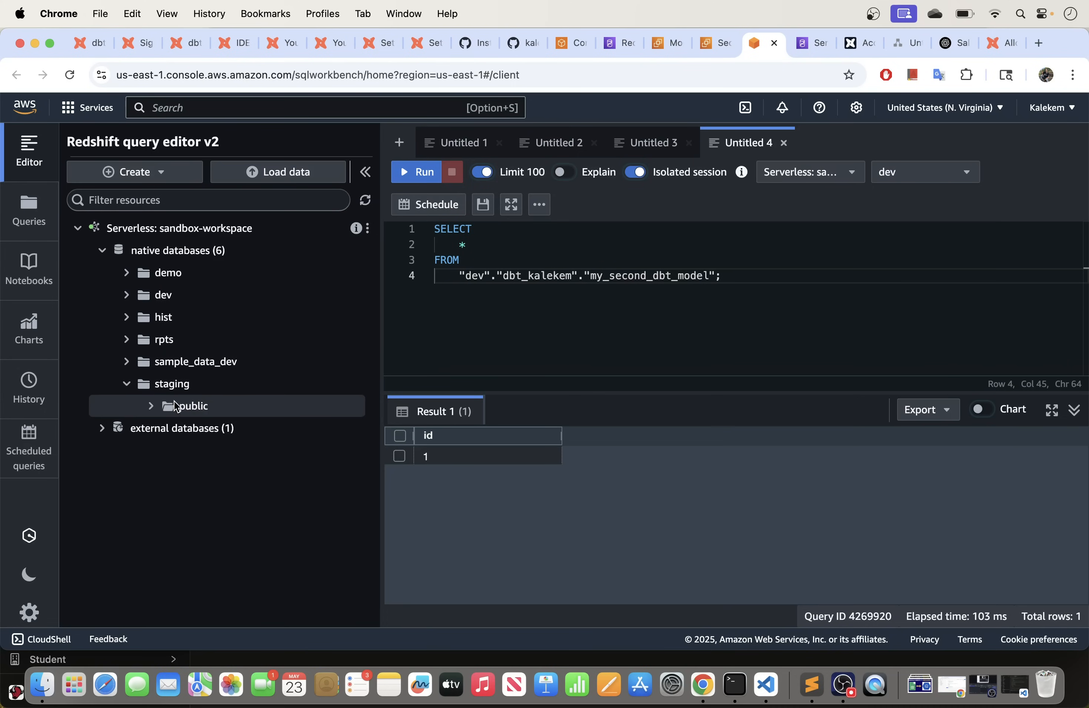
left_click(154, 413)
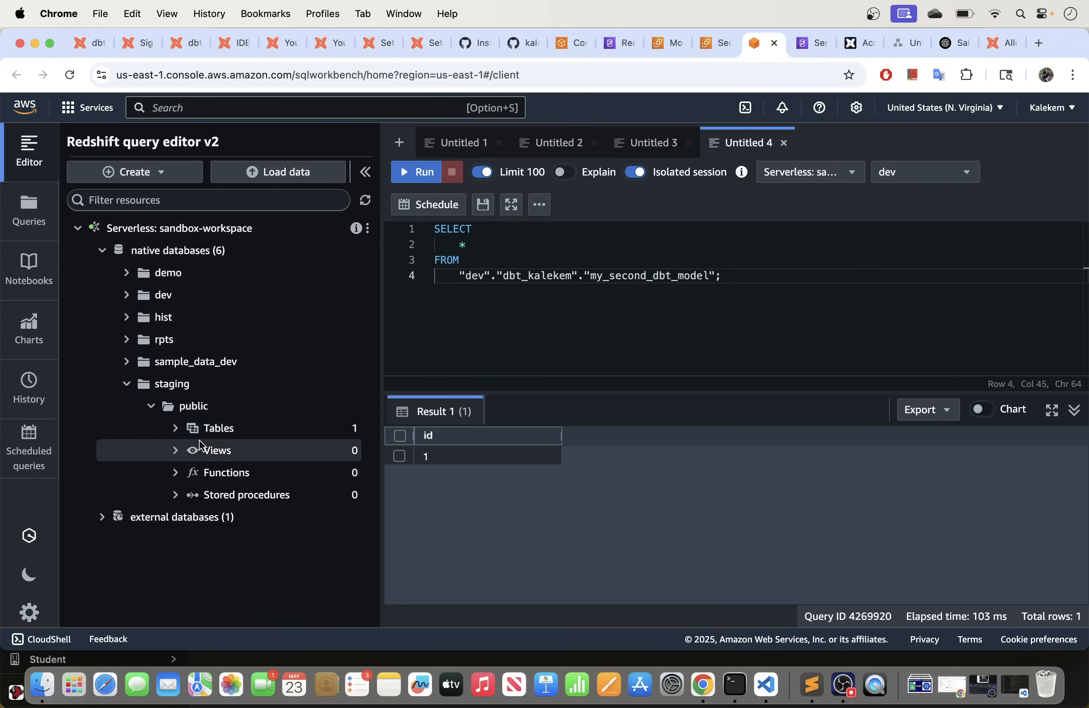
left_click(175, 428)
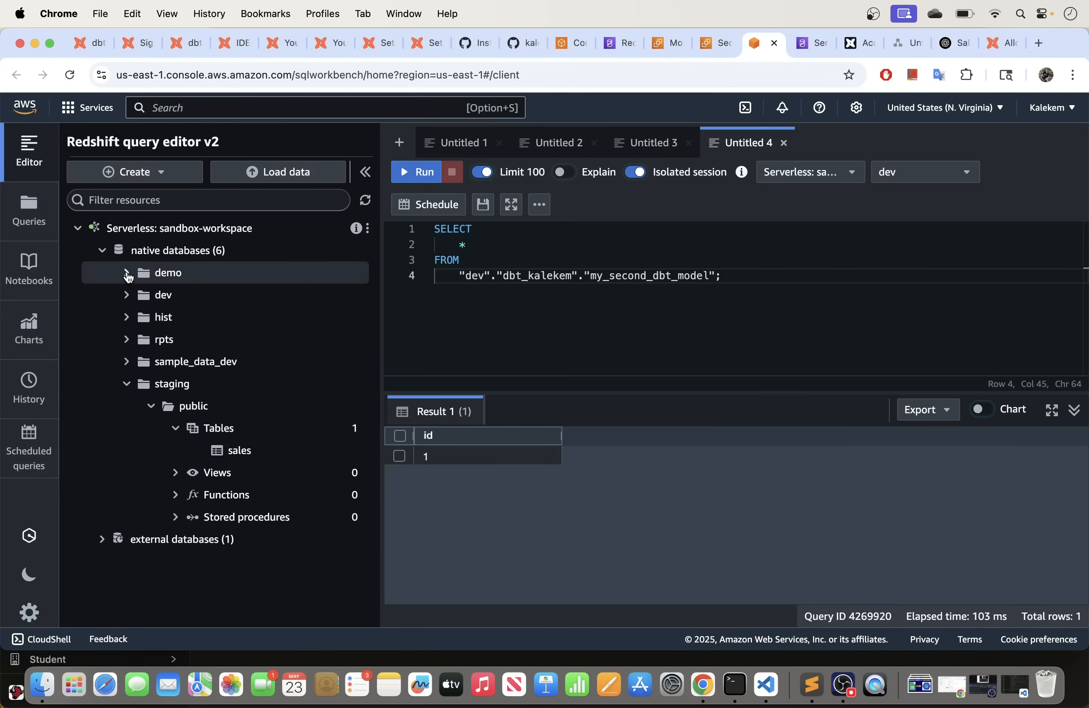
Step: In ChatGPT, send the request 'transform this data for dbt'
left_click(957, 44)
scroll(387, 363, "down", 6)
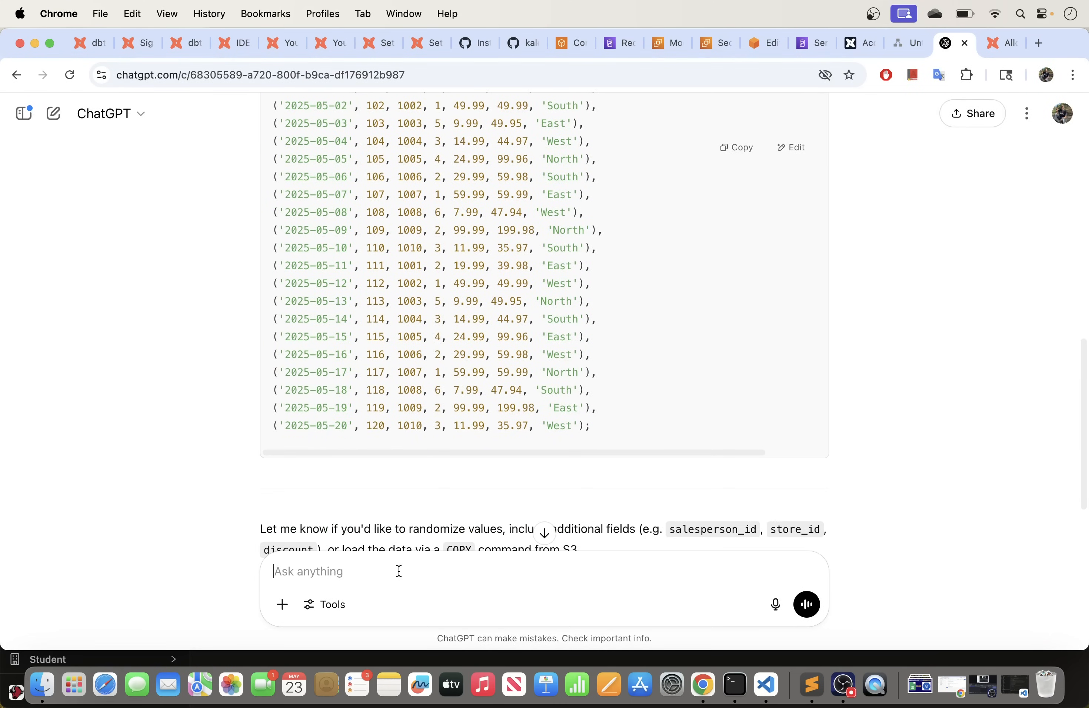
type("transform this data for dbt")
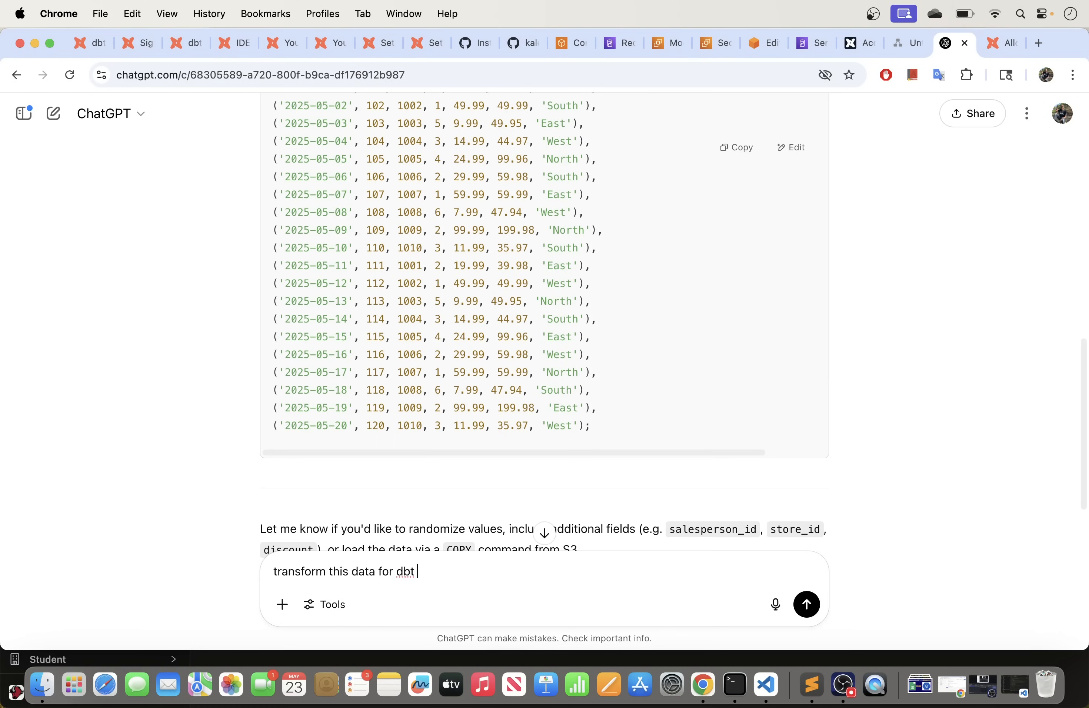
key("Return")
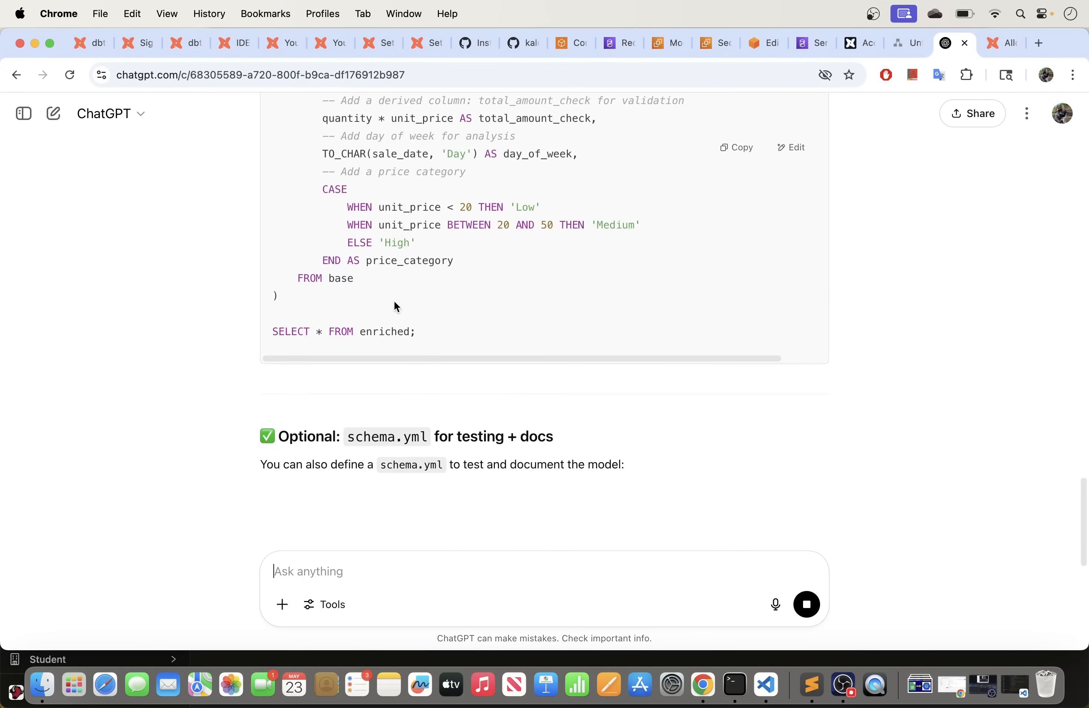
Step: Copy the generated sales_transformed.sql model SQL and return to the dbt Cloud IDE
scroll(396, 306, "up", 15)
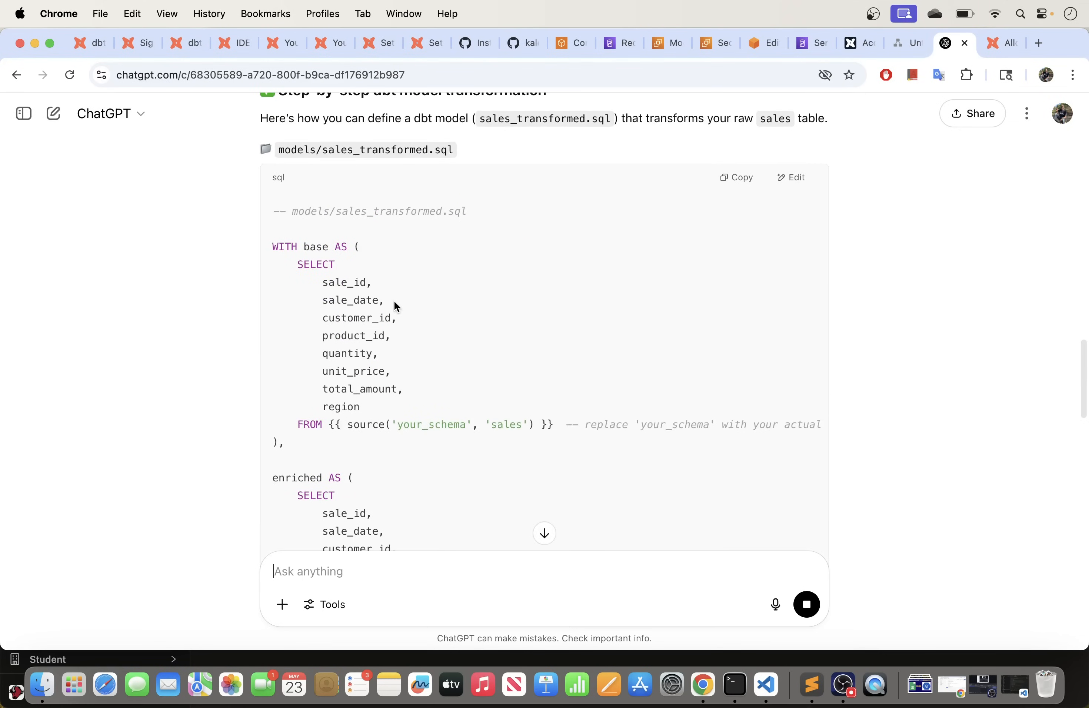
scroll(397, 306, "down", 6)
scroll(396, 306, "up", 8)
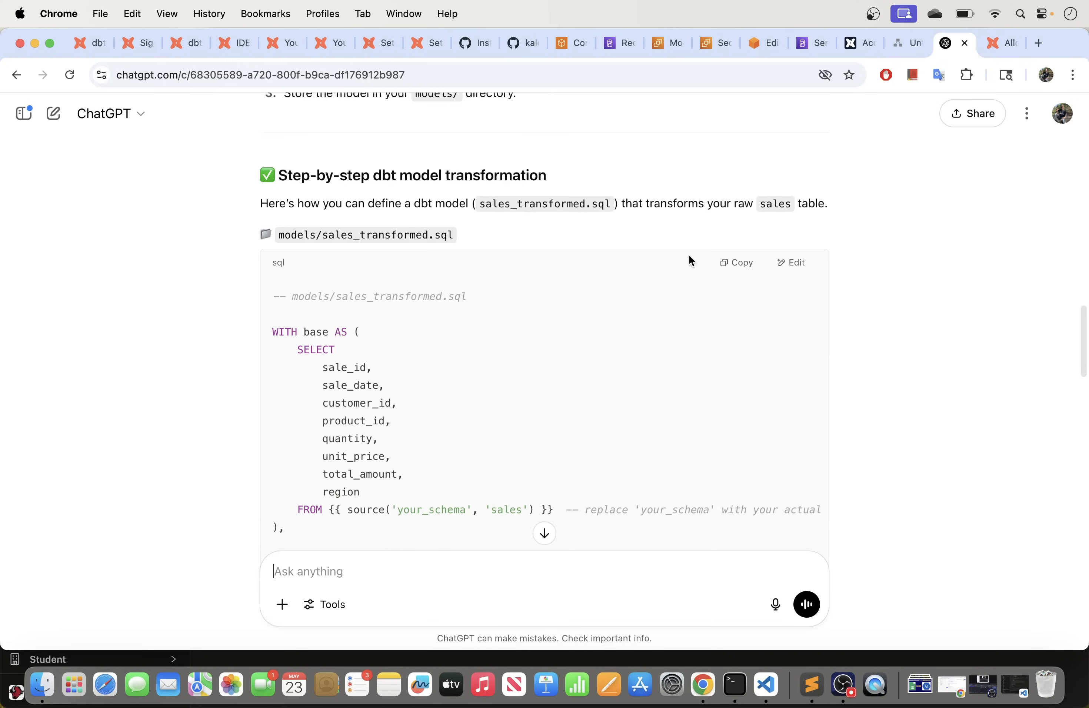
left_click(746, 266)
left_click(245, 48)
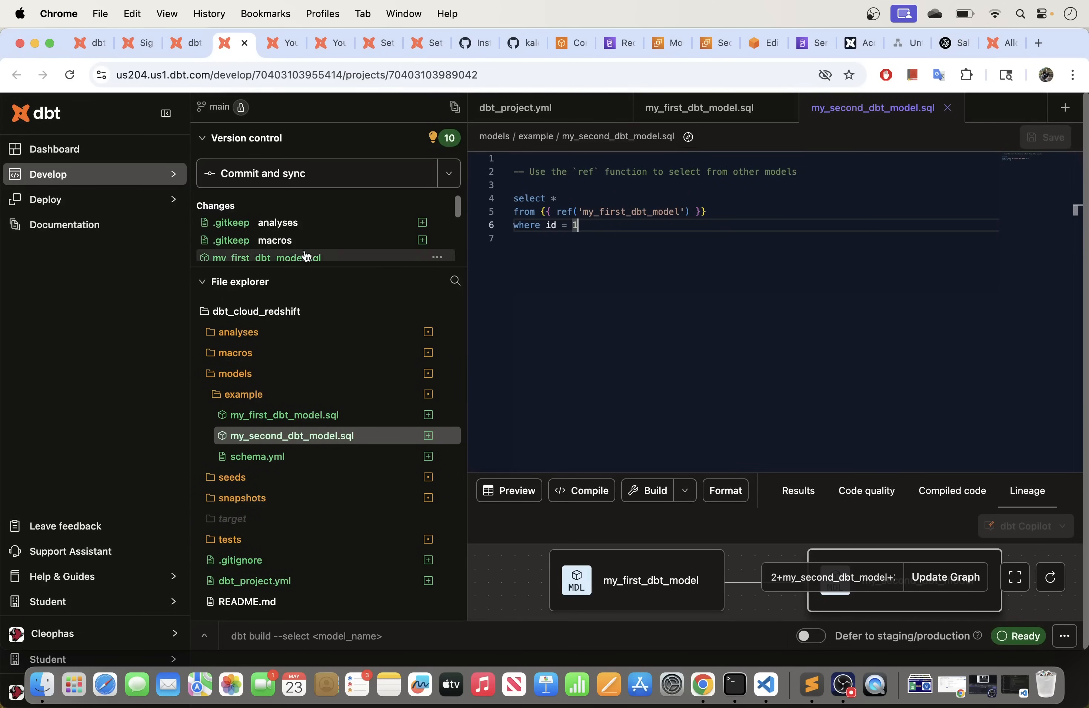
Step: Close my_second_dbt_model.sql, my_first_dbt_model.sql and dbt_project.yml
left_click(946, 108)
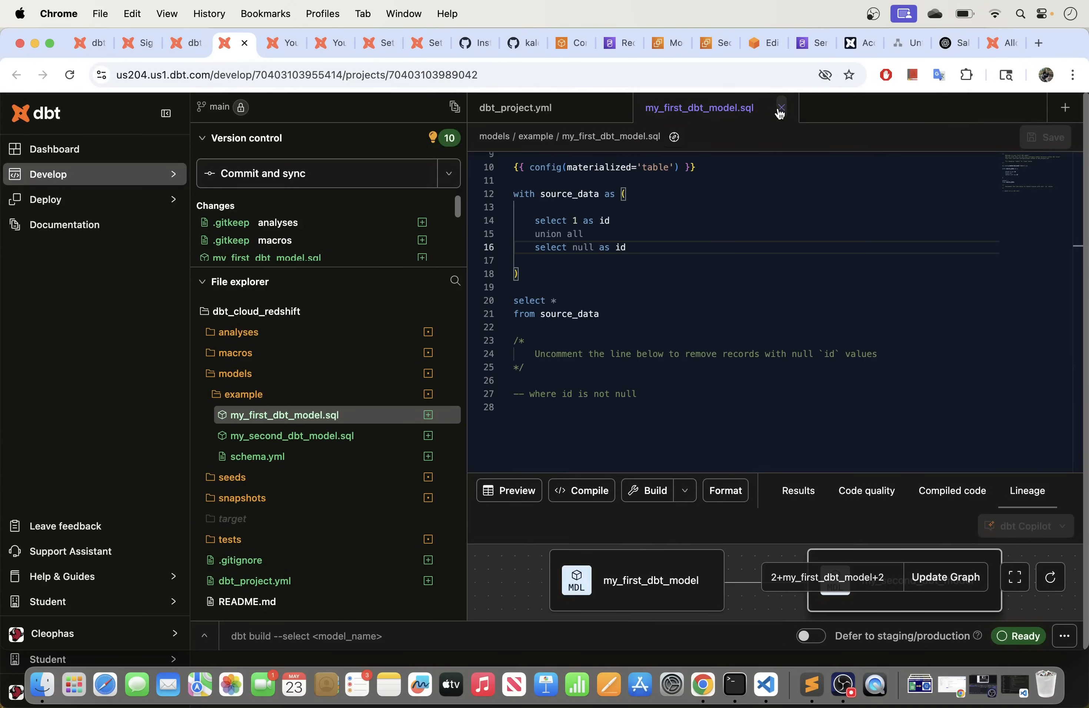
left_click(779, 107)
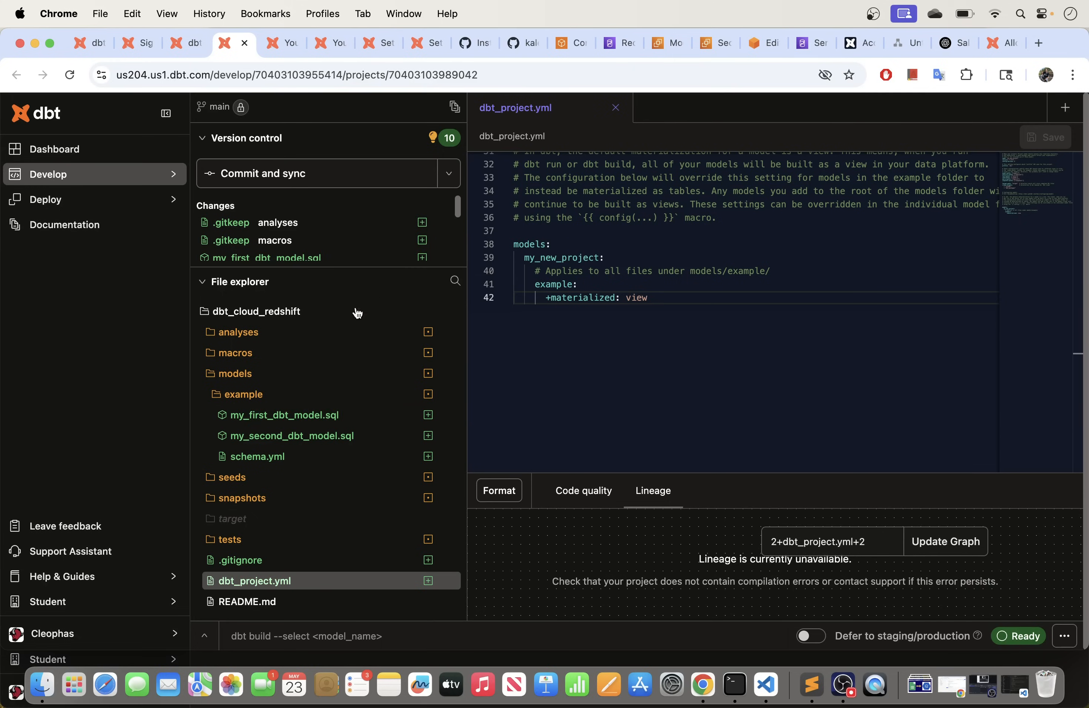
left_click(615, 108)
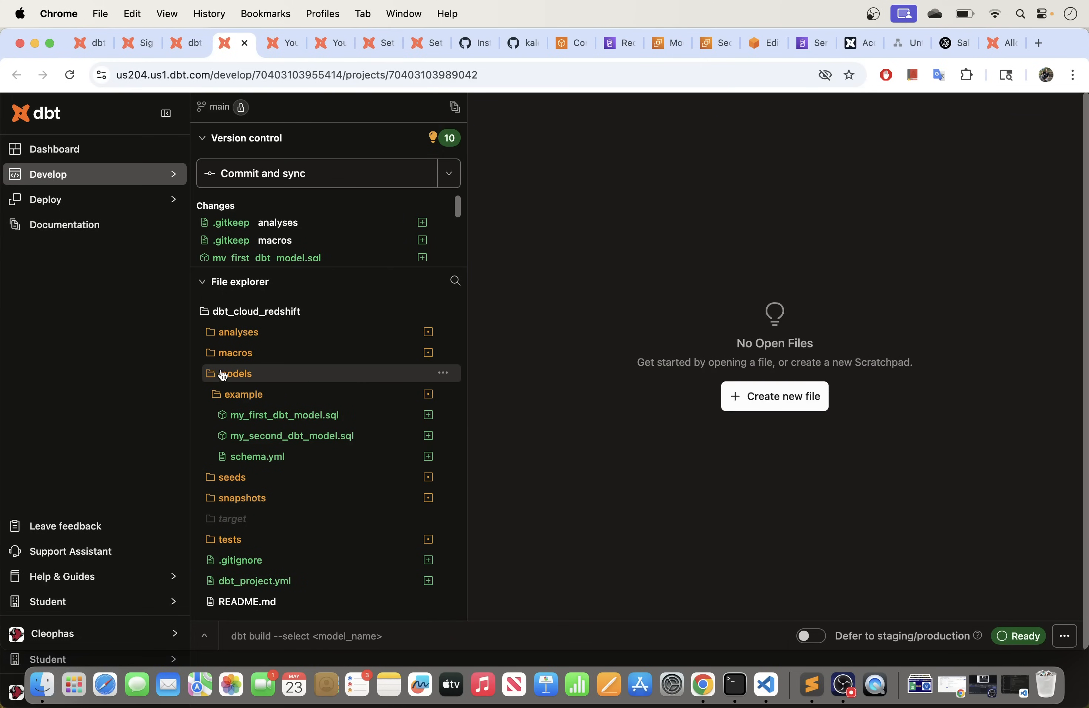
Step: Create a folder named SALES inside models
left_click(443, 373)
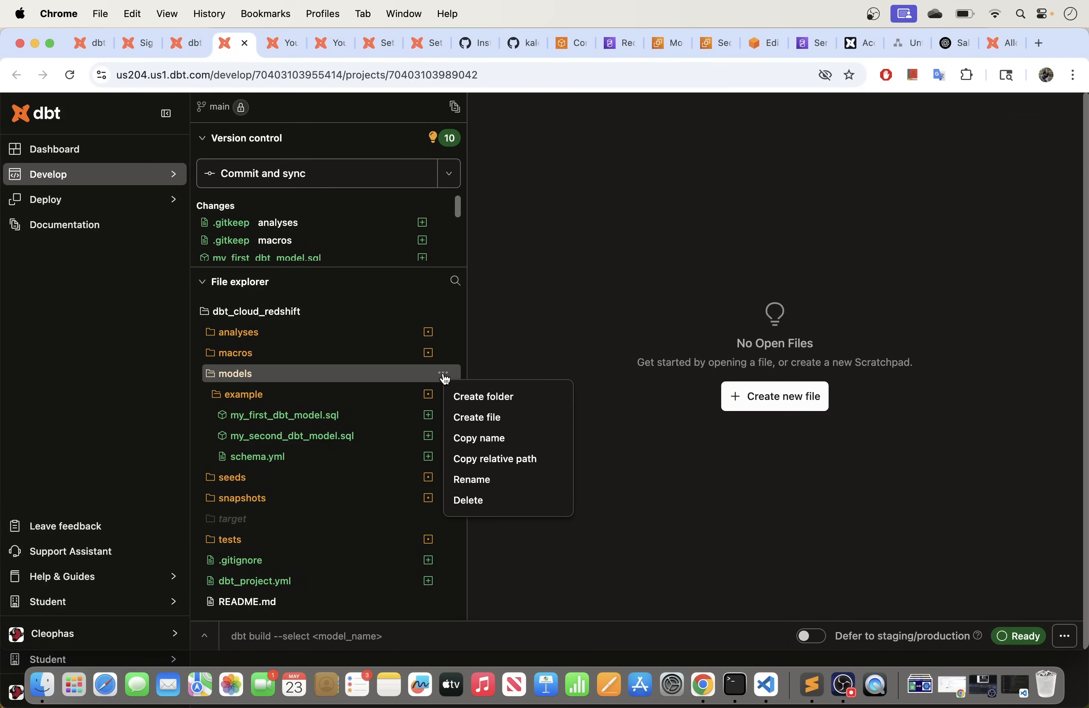
left_click(474, 398)
type("SA")
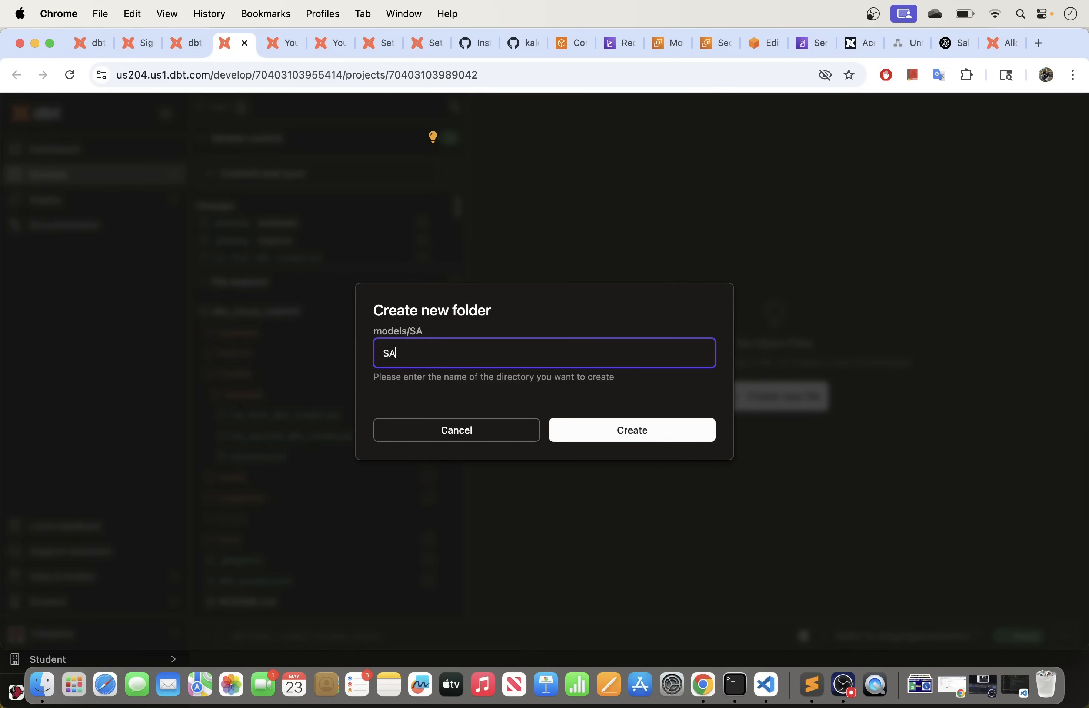
key("Caps_Lock")
left_click(623, 431)
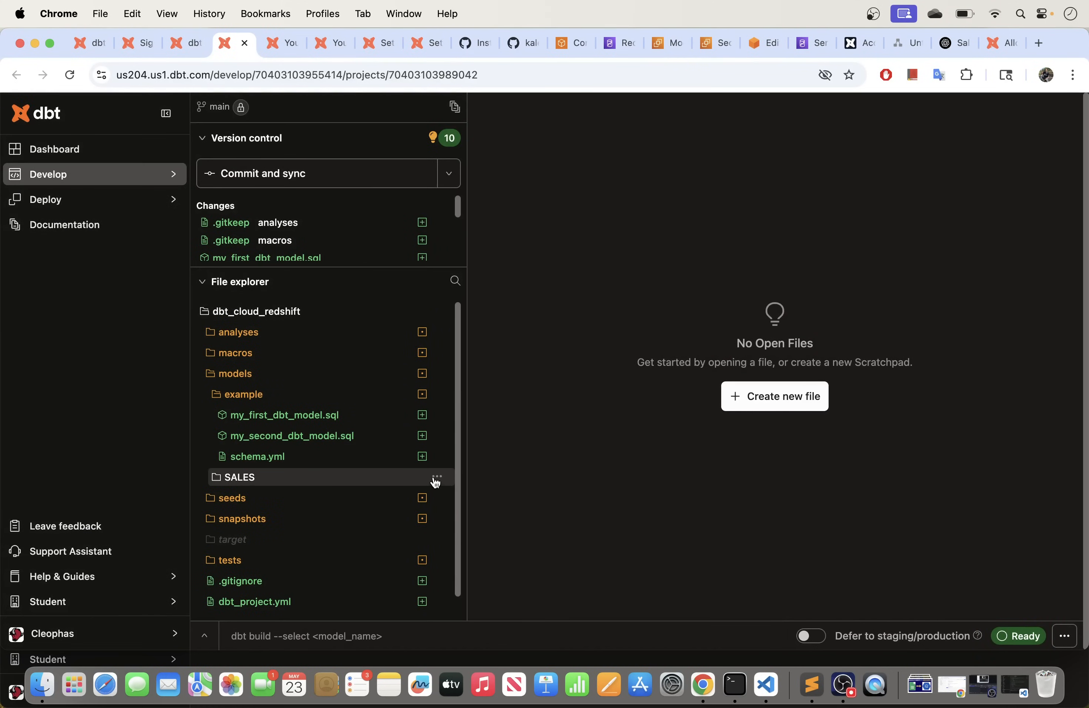
Step: Create a schema.yml file in the SALES folder
left_click(437, 478)
left_click(463, 519)
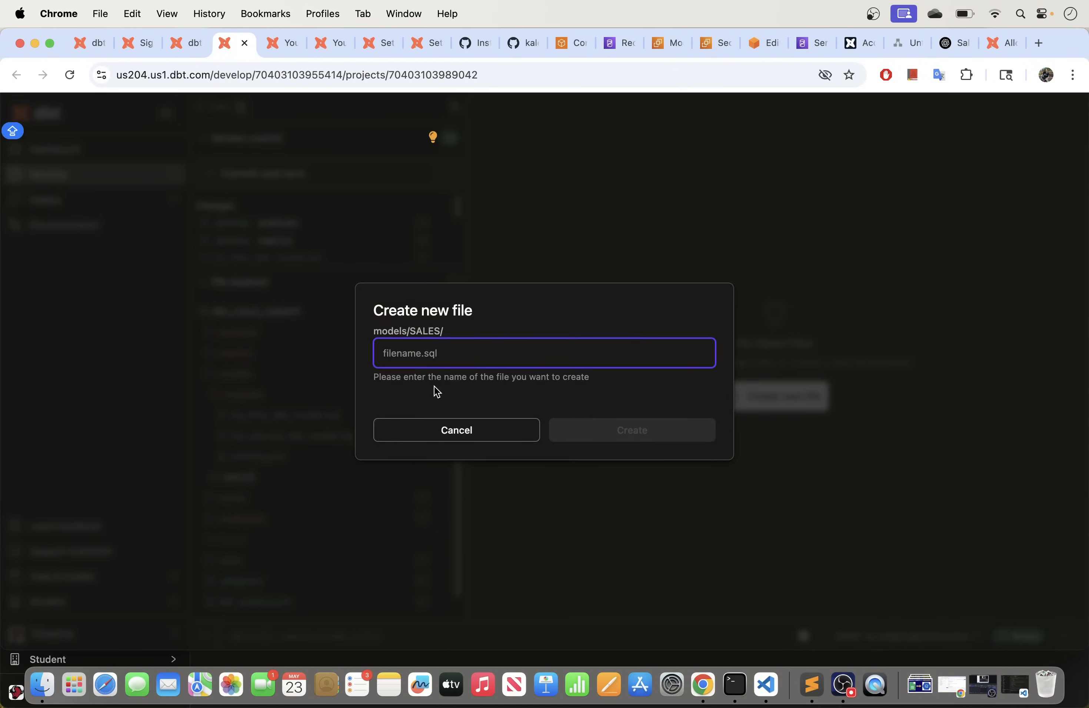
type("schema")
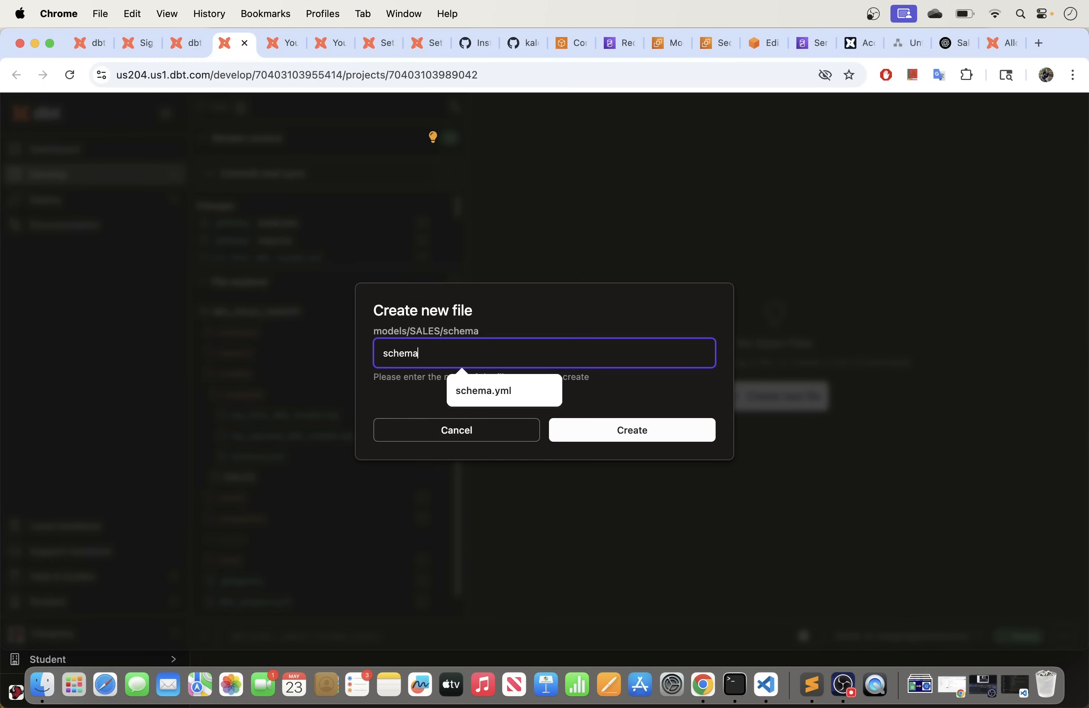
type(".yml")
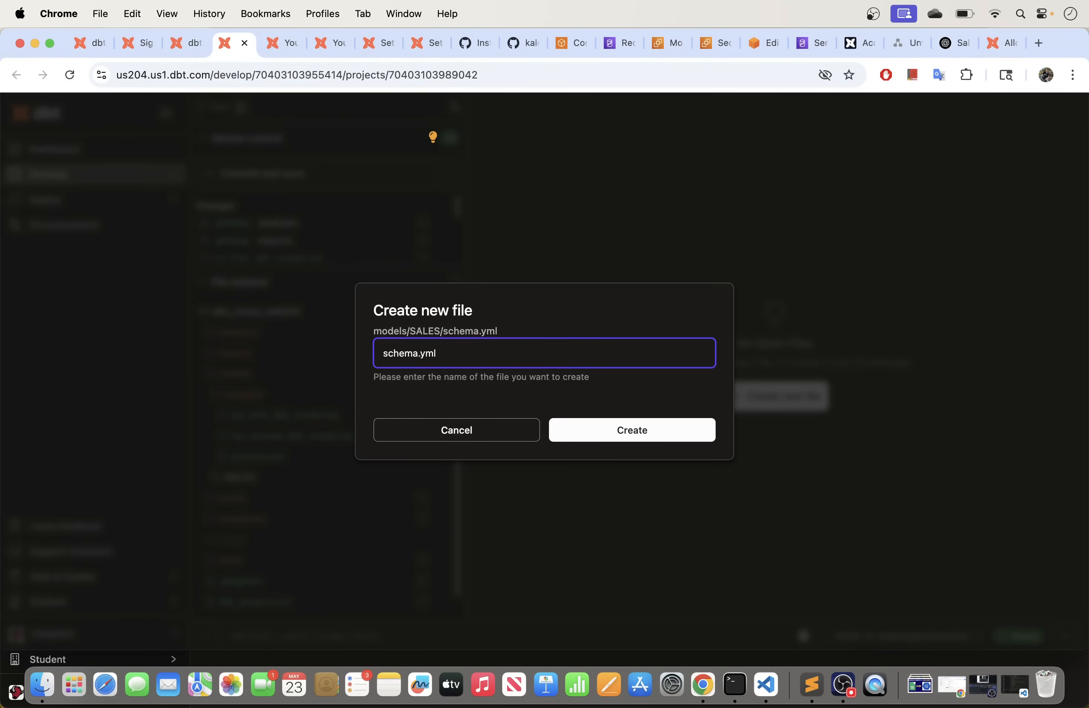
left_click(609, 433)
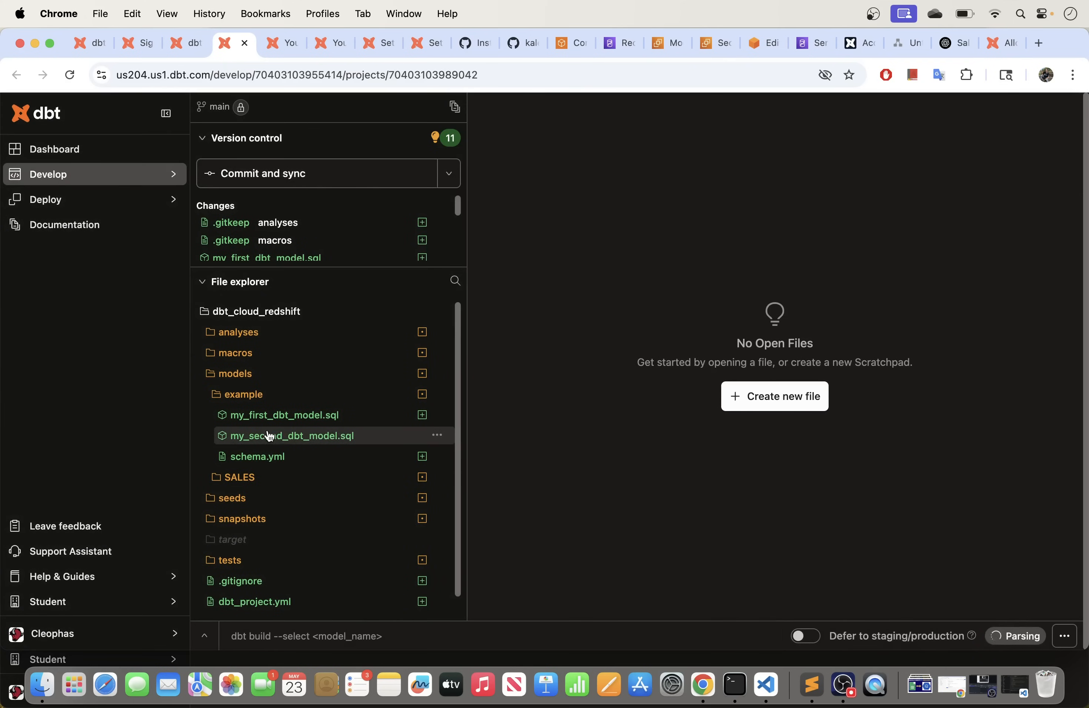
Step: Create a sales.sql file in SALES and expand the folder to show both files
scroll(280, 429, "down", 1)
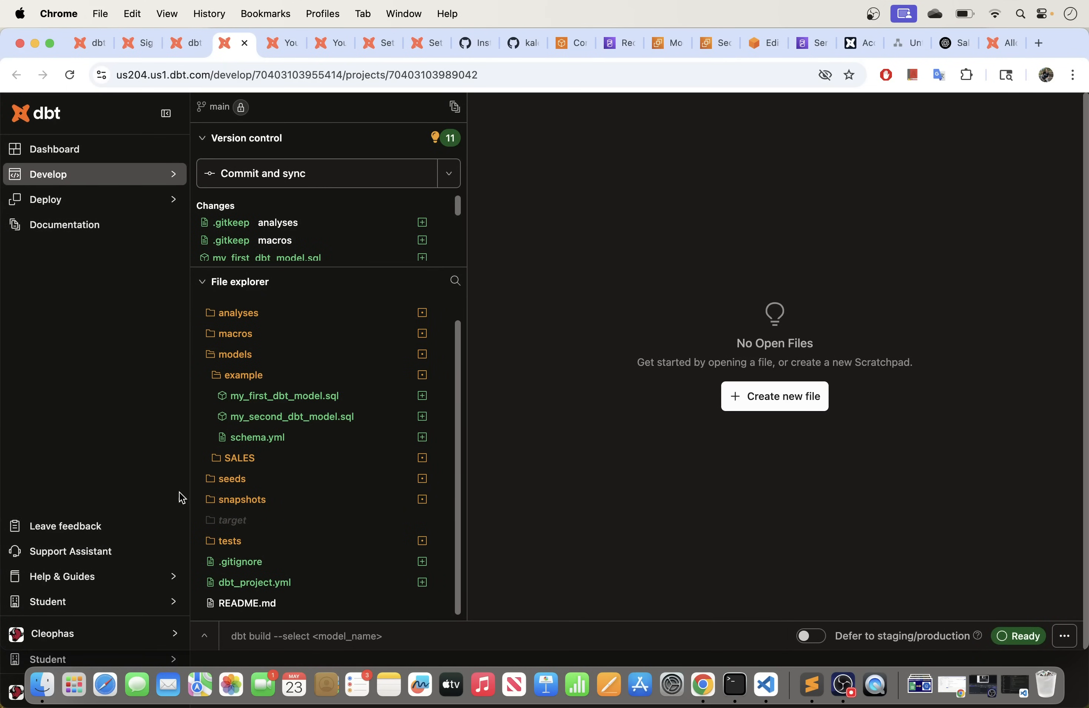
double_click(223, 460)
left_click(468, 428)
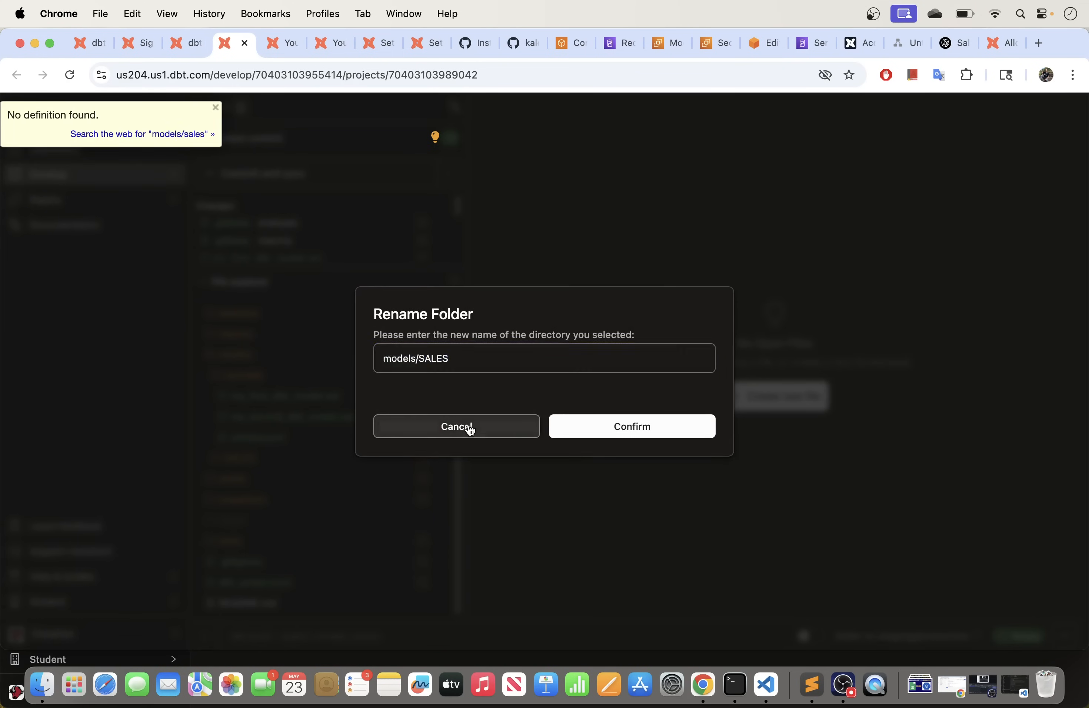
left_click(436, 459)
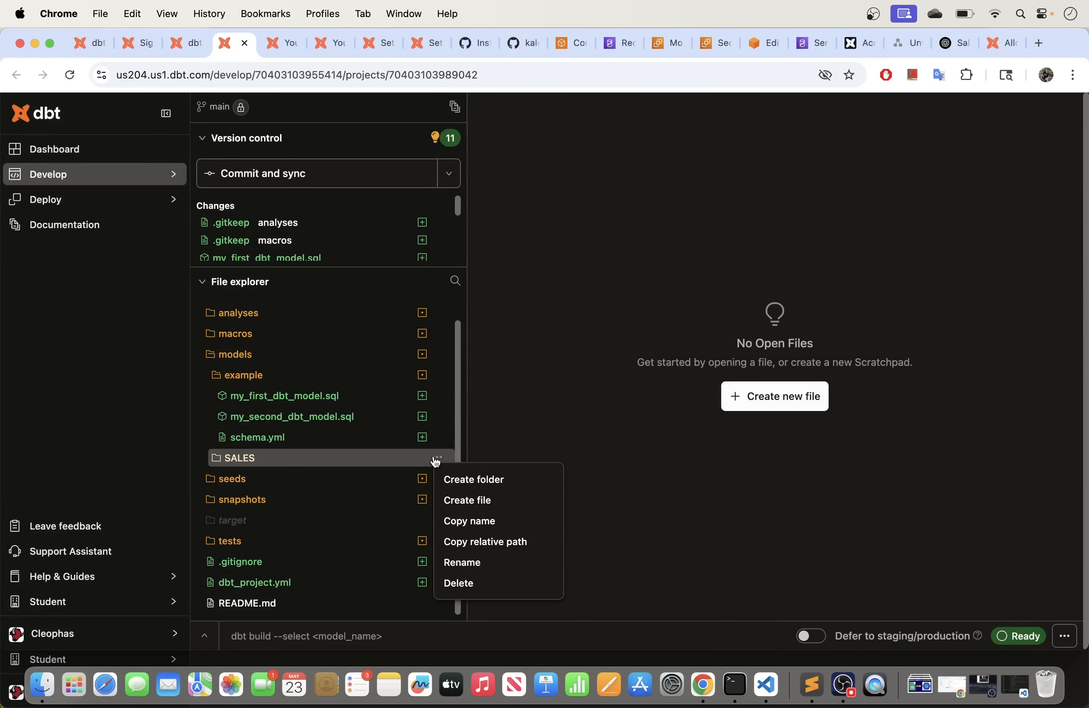
left_click(456, 497)
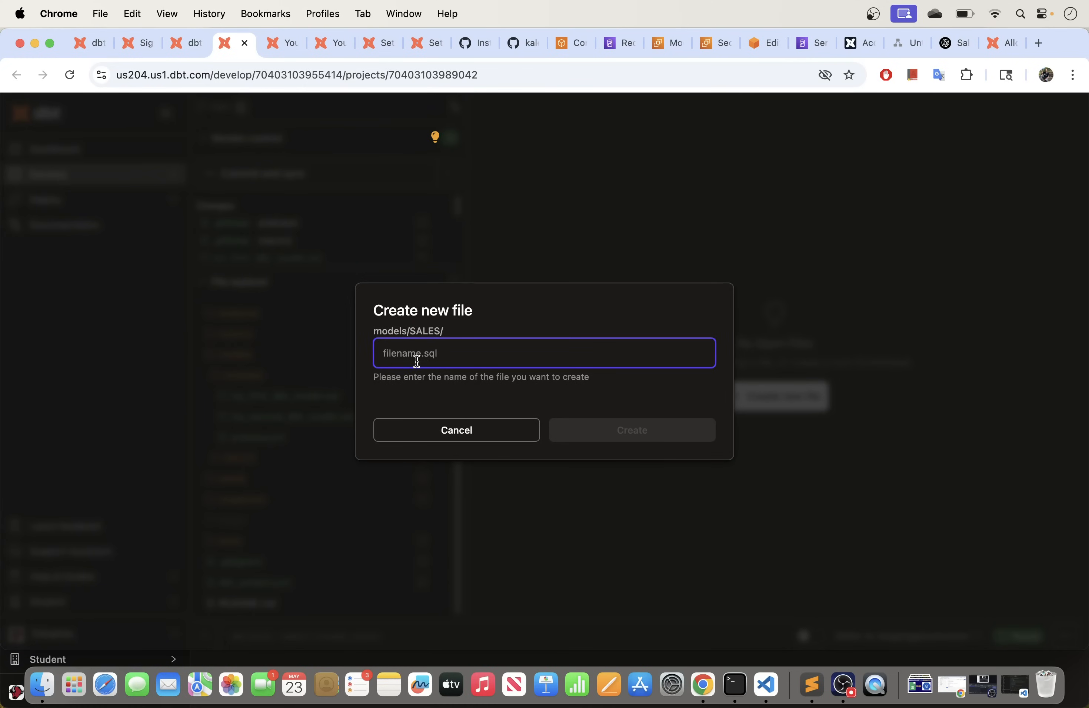
type("slae")
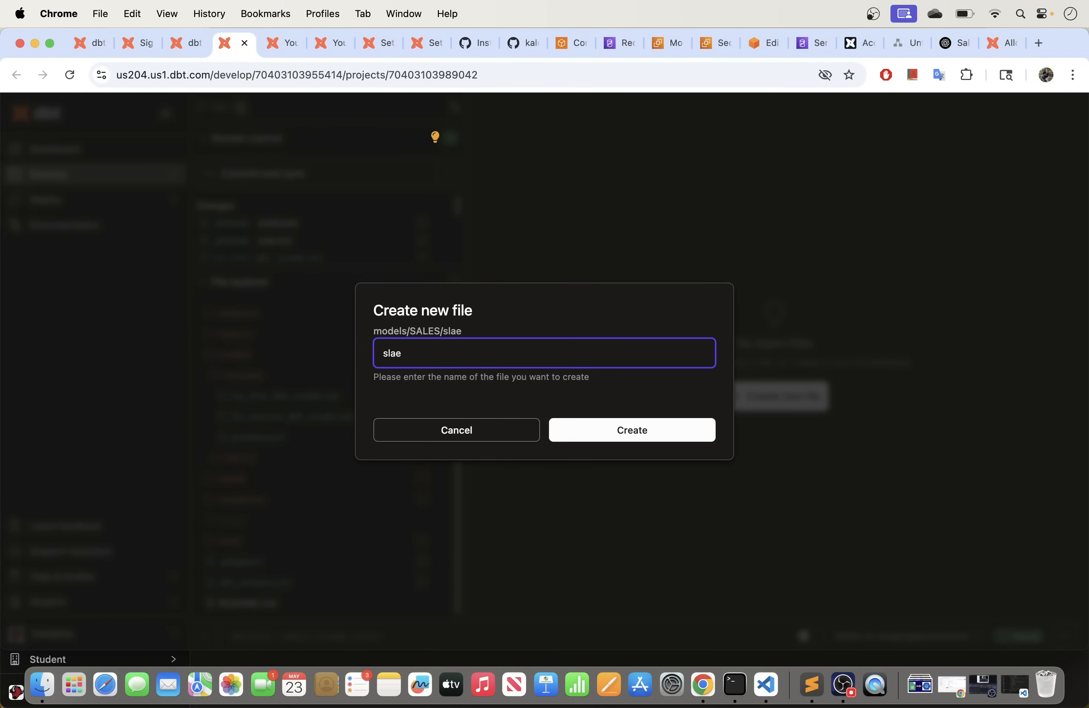
key("BackSpace")
key("BackSpace")
key("BackSpace")
type("ales.sq")
left_click(590, 426)
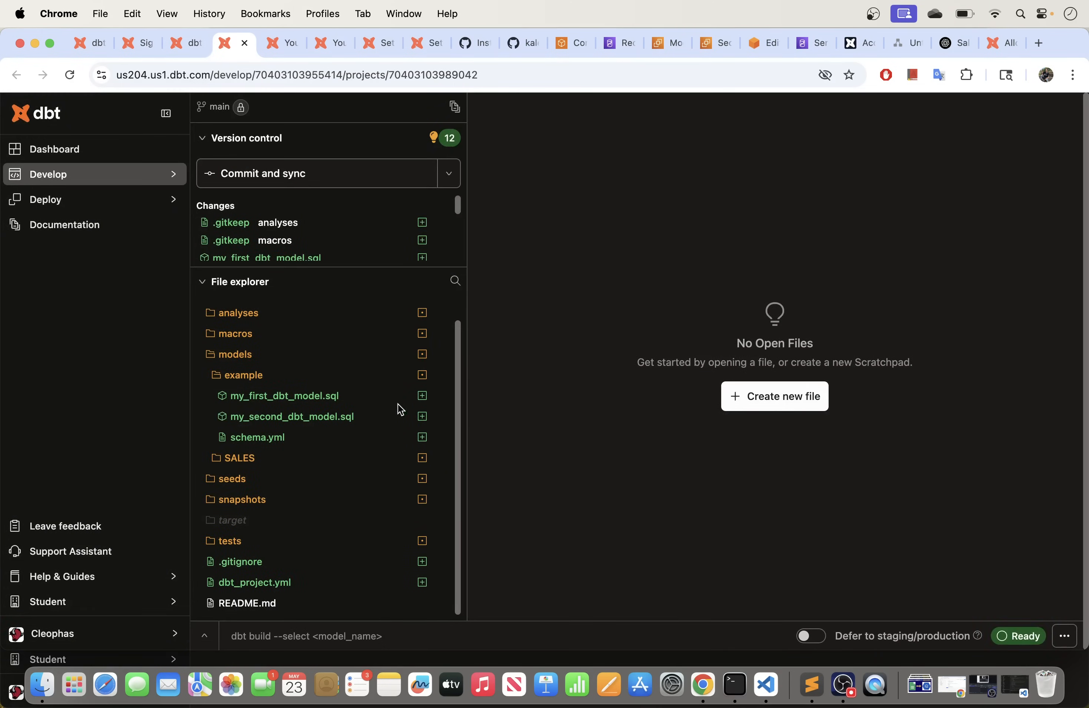
left_click(232, 460)
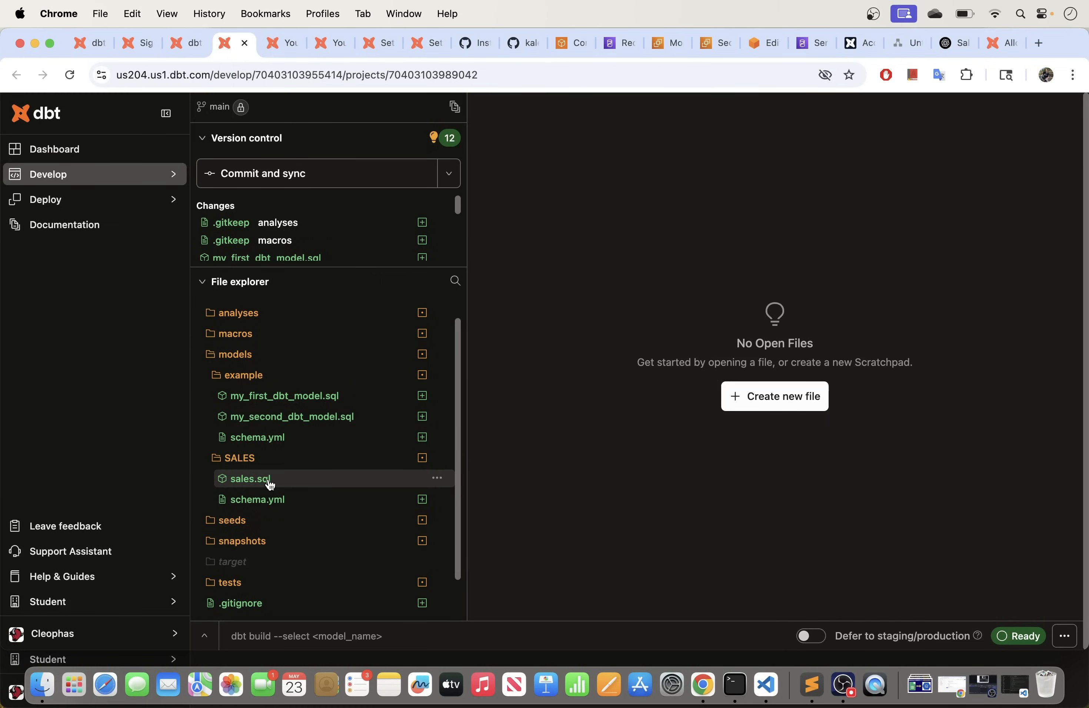
Step: Paste the copied transformation SQL into sales.sql
left_click(269, 481)
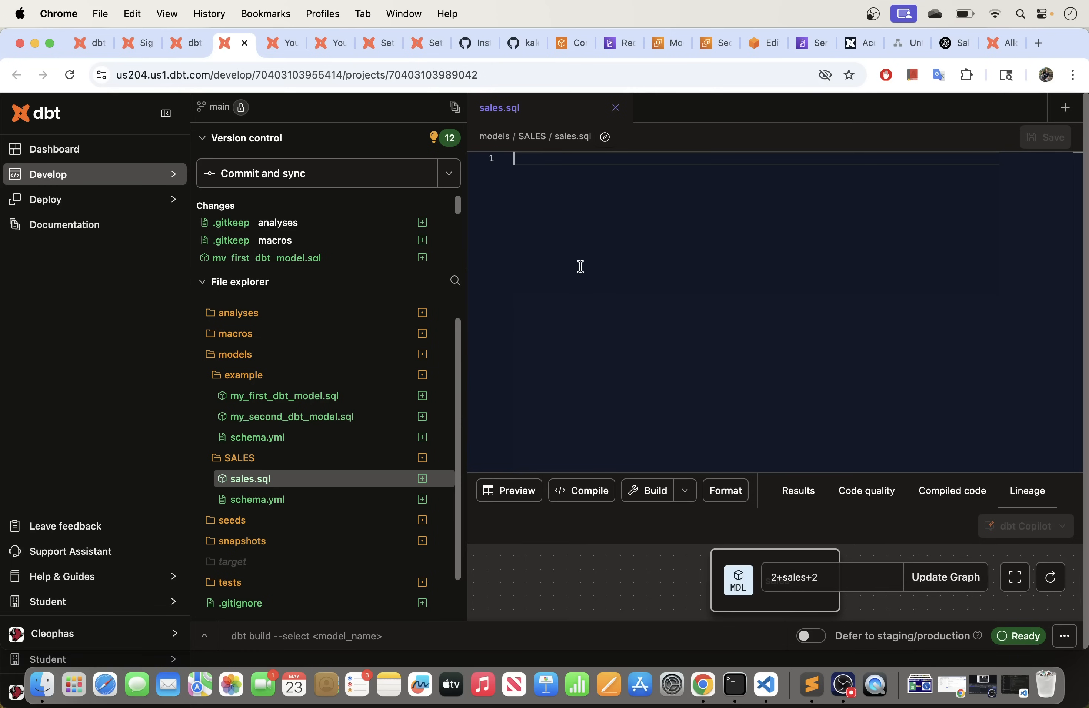
key("cmd+v")
scroll(607, 322, "up", 5)
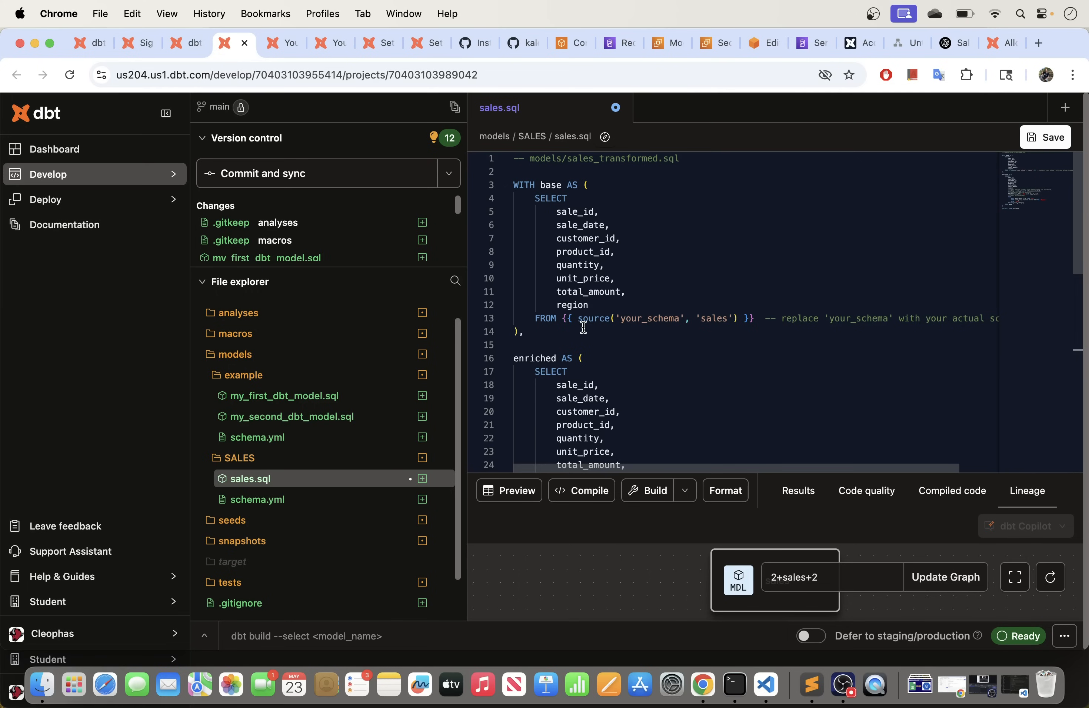
Step: Open schema.yml, delete the example models folder, and bring up Visual Studio Code
left_click(279, 501)
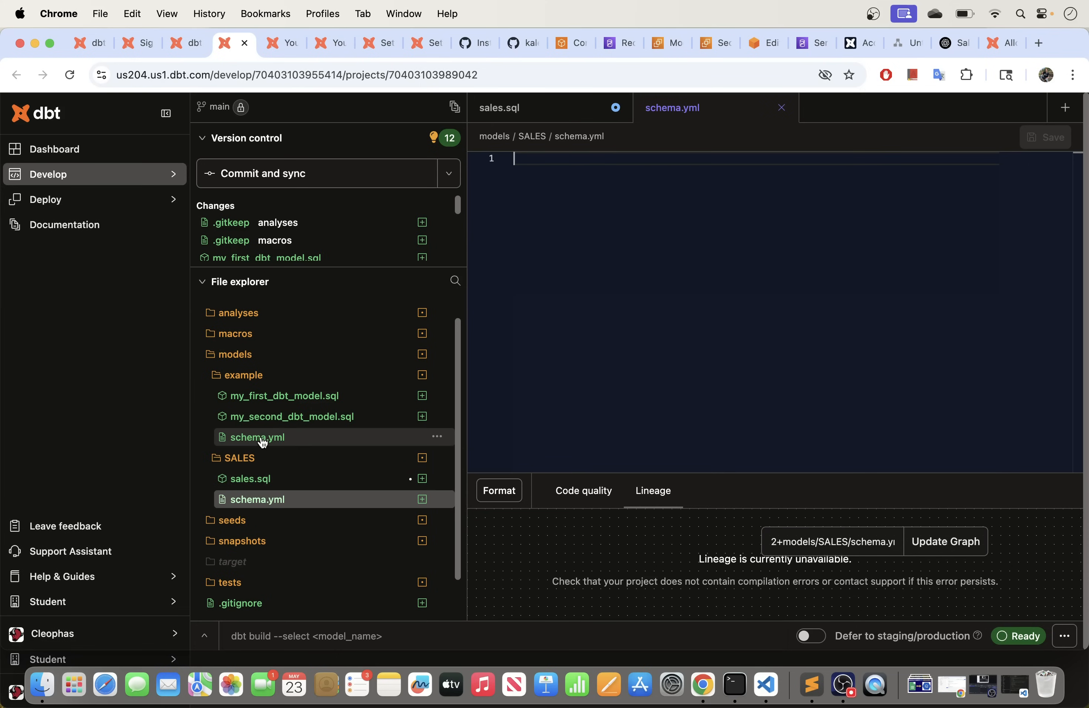
left_click(439, 376)
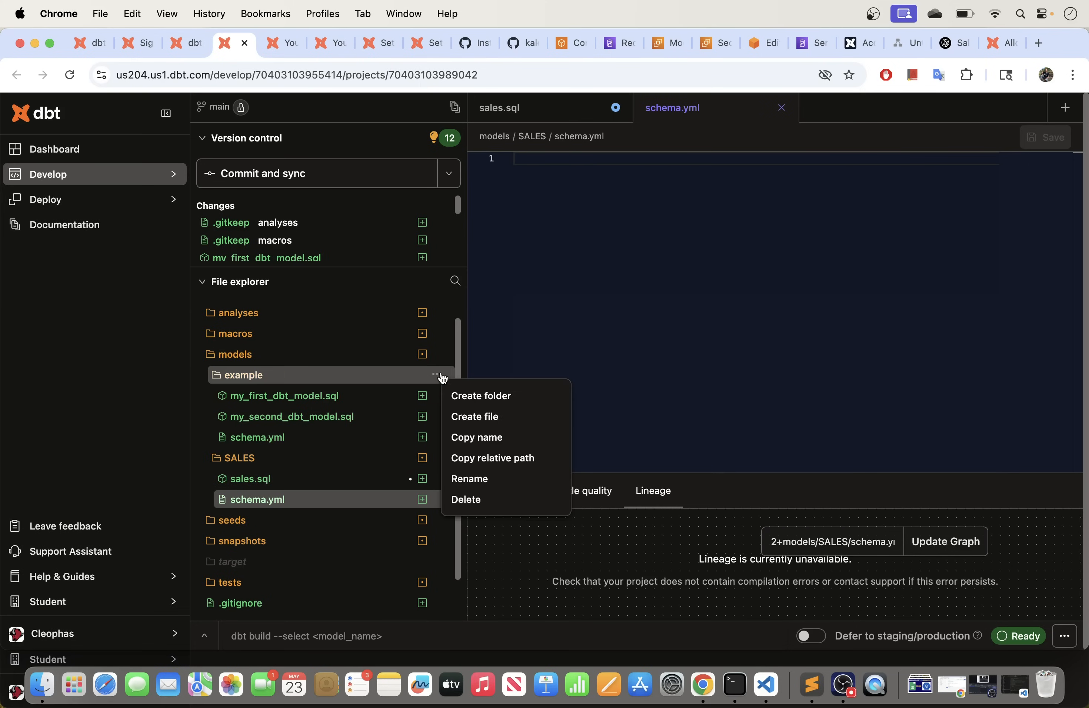
left_click(470, 502)
left_click(626, 411)
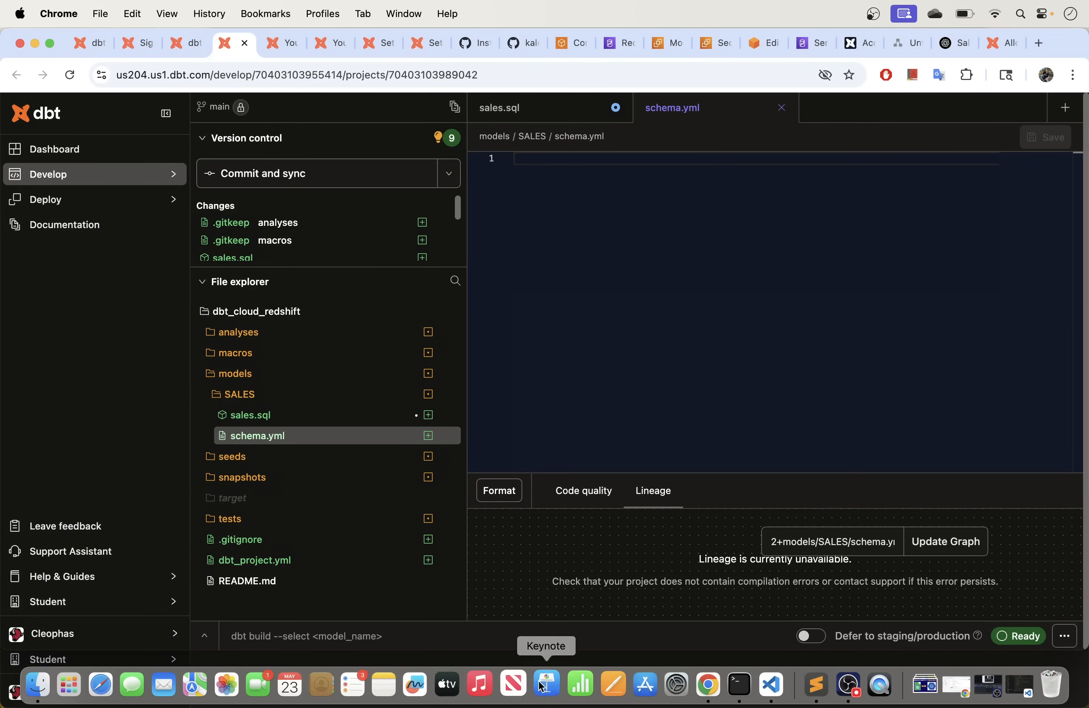
left_click(772, 683)
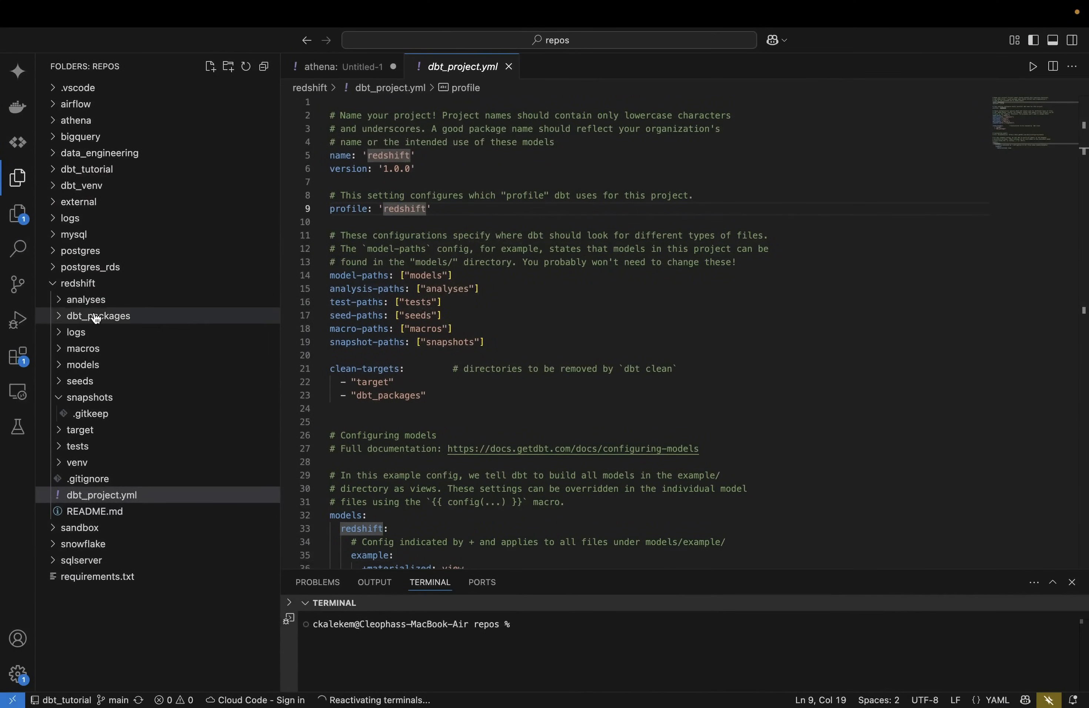
Step: Open the local models/orders/schema.yml and copy its entire contents
left_click(69, 365)
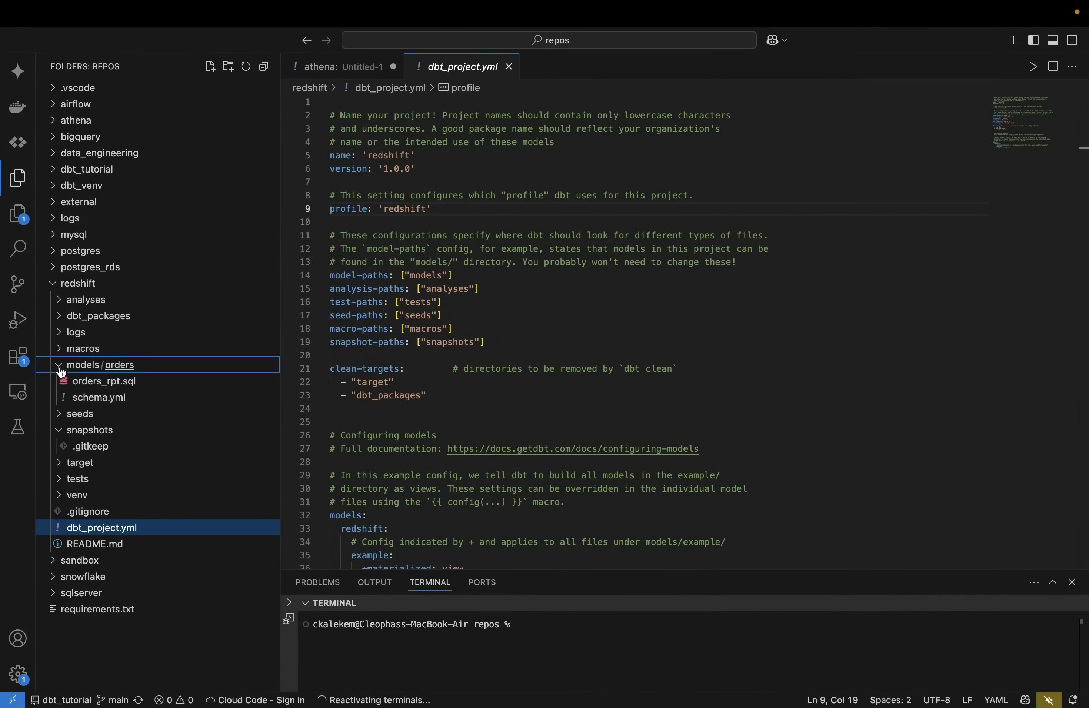
left_click(112, 398)
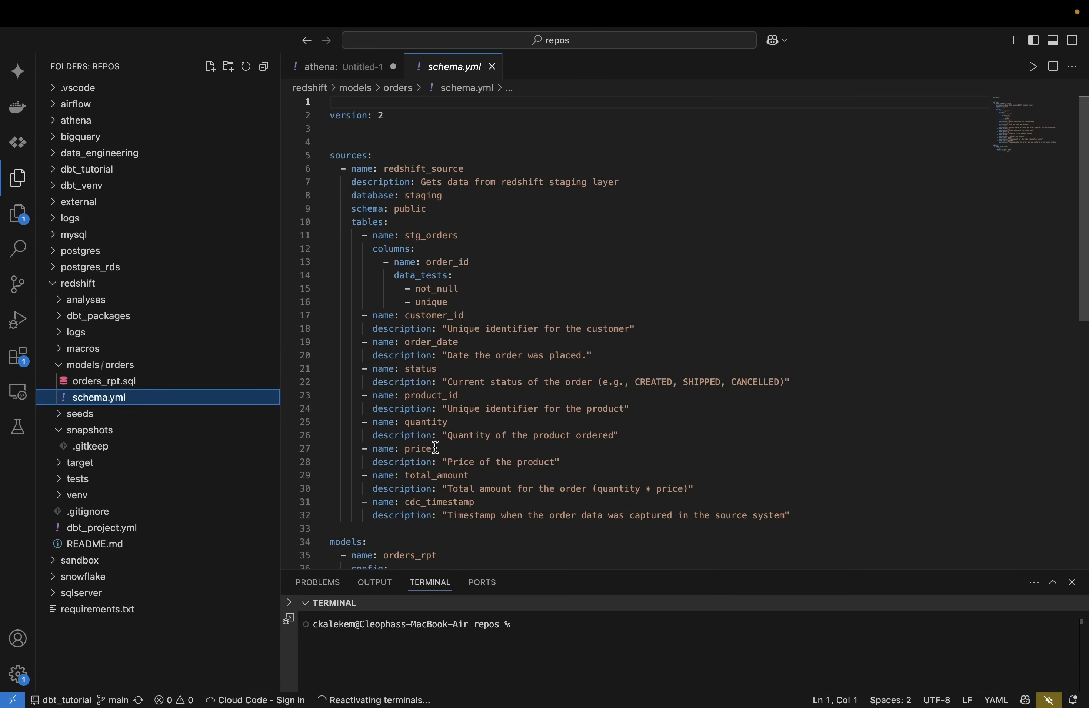
scroll(428, 438, "down", 10)
scroll(440, 418, "up", 1)
left_click(467, 387)
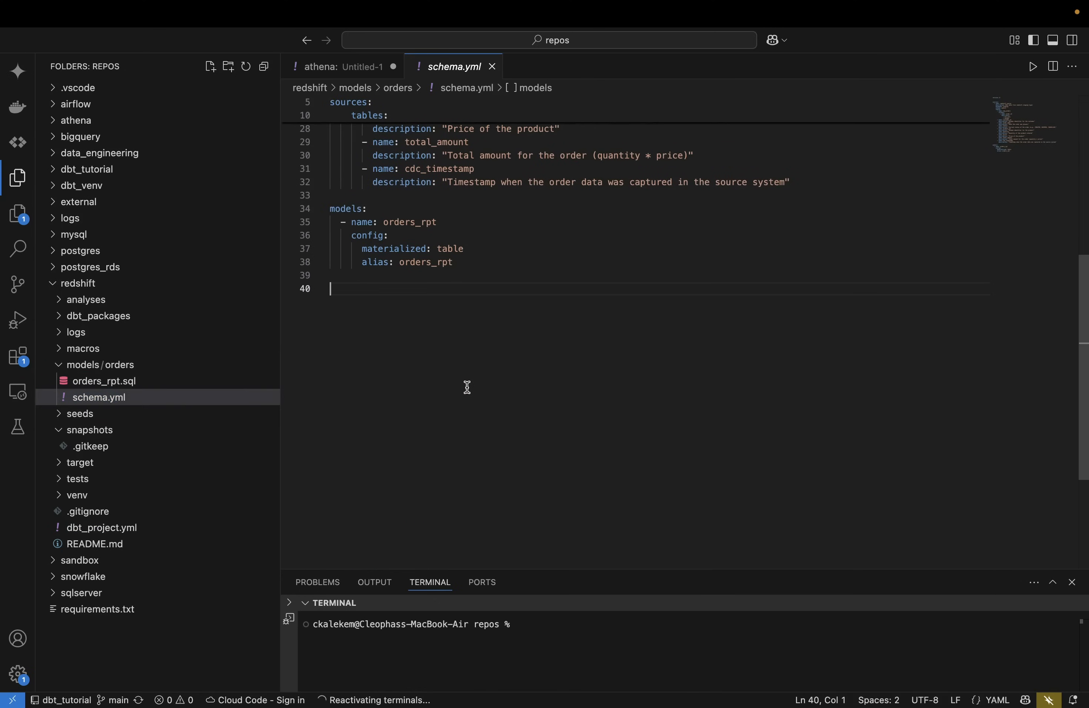
key("super+a")
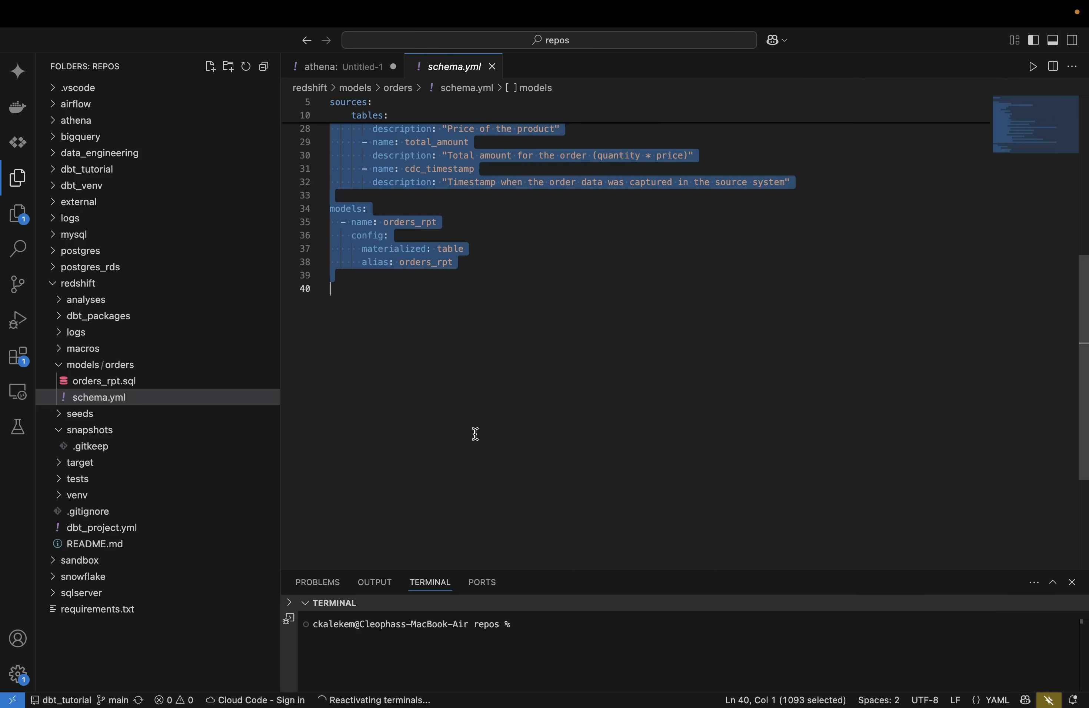
Step: Exit full screen and minimize VS Code to reveal dbt Cloud
mouse_move(59, 16)
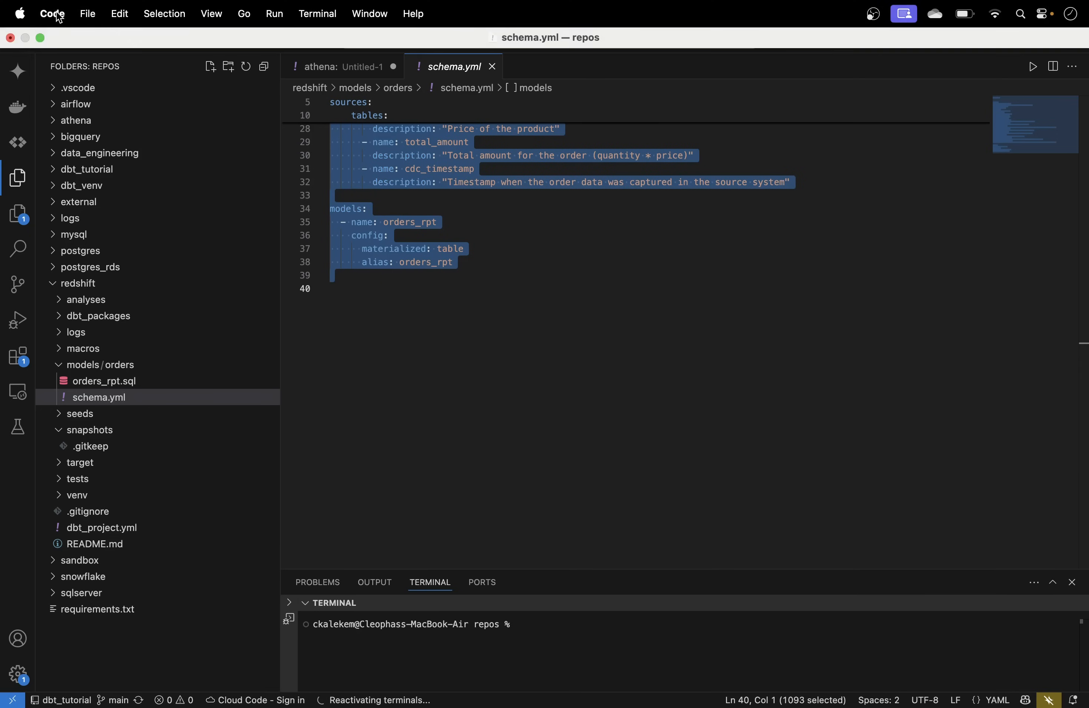
left_click(40, 38)
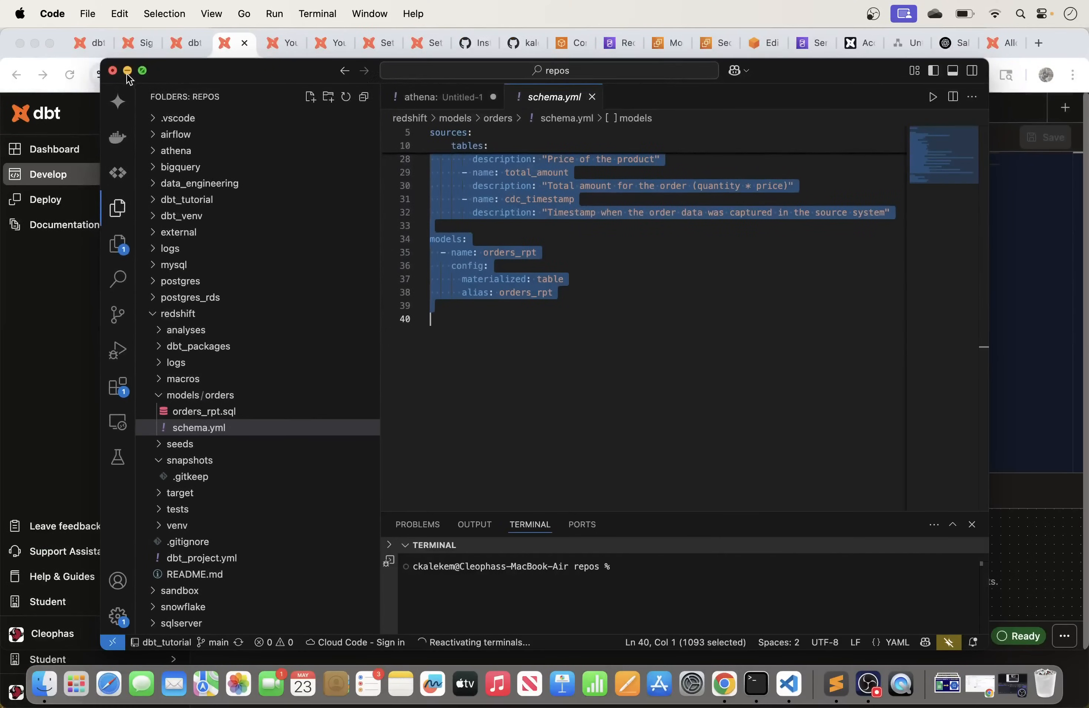
left_click(128, 72)
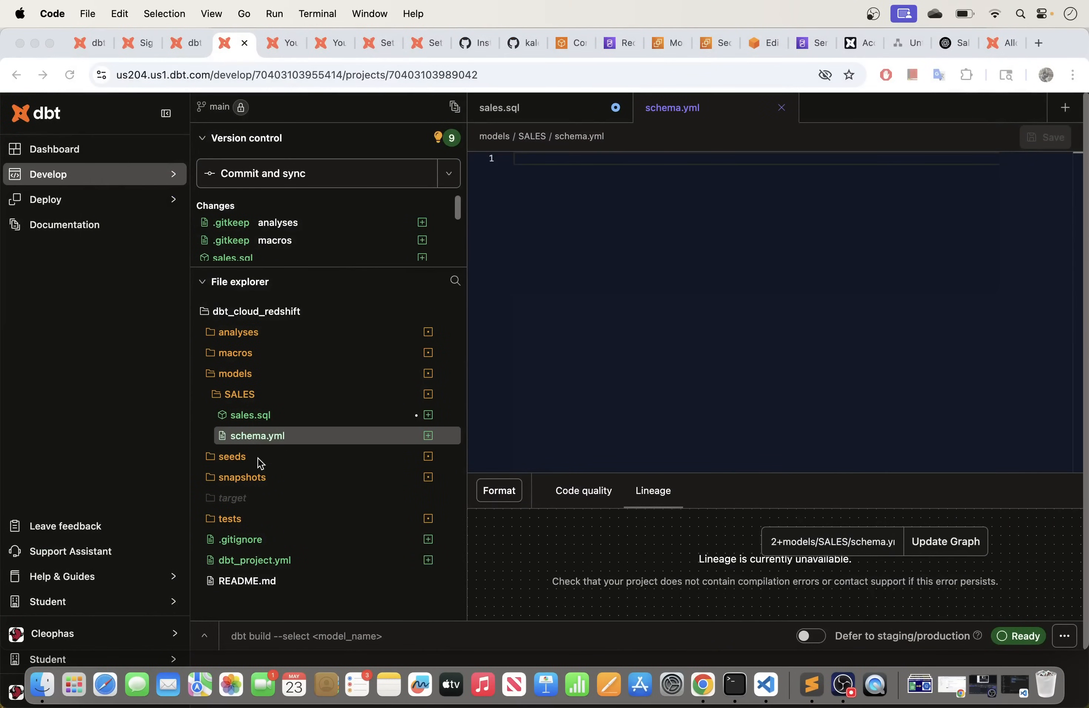
Step: Paste the copied sources and models YAML into the empty schema.yml
left_click(275, 441)
key("super+v")
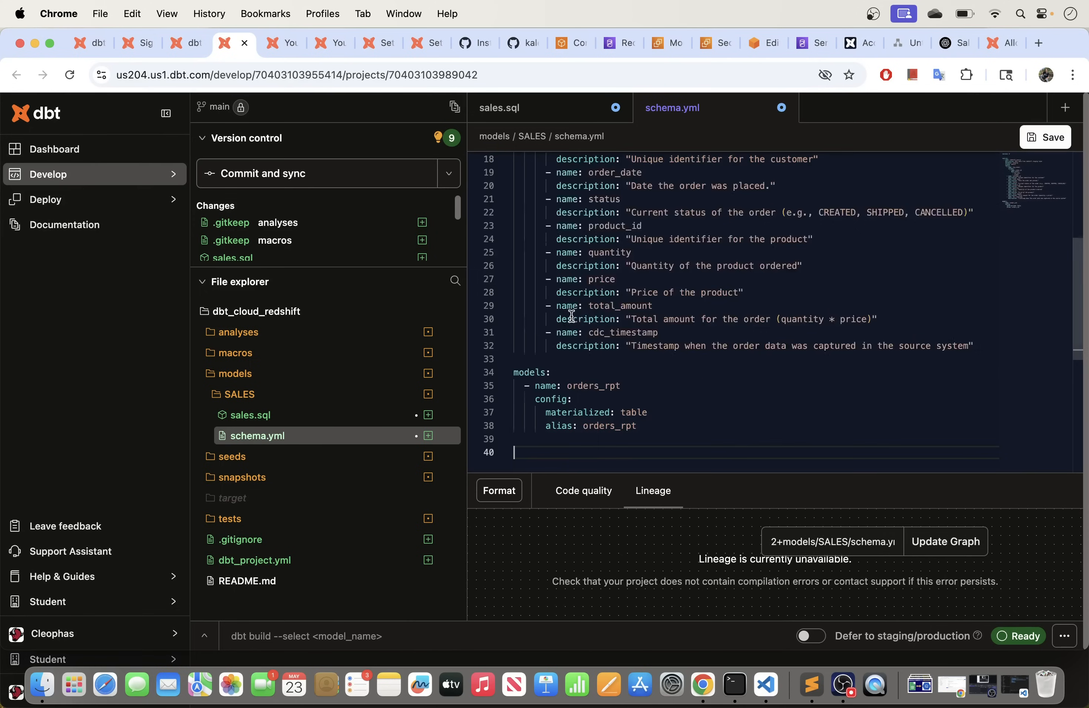
scroll(575, 317, "up", 3)
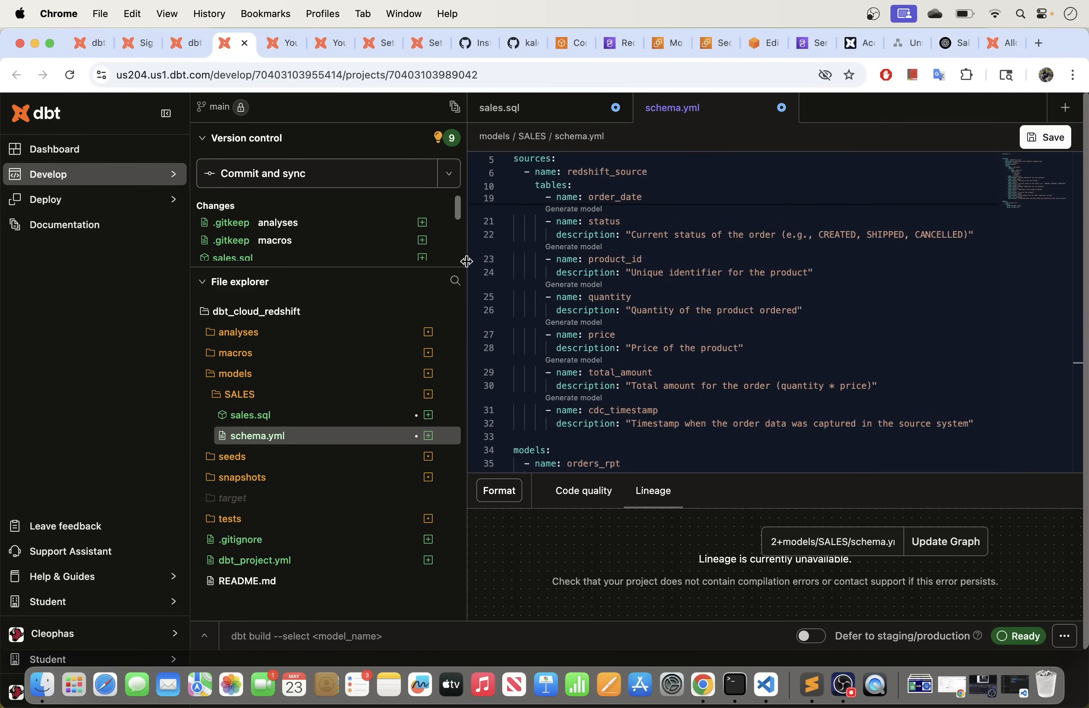
scroll(565, 289, "up", 3)
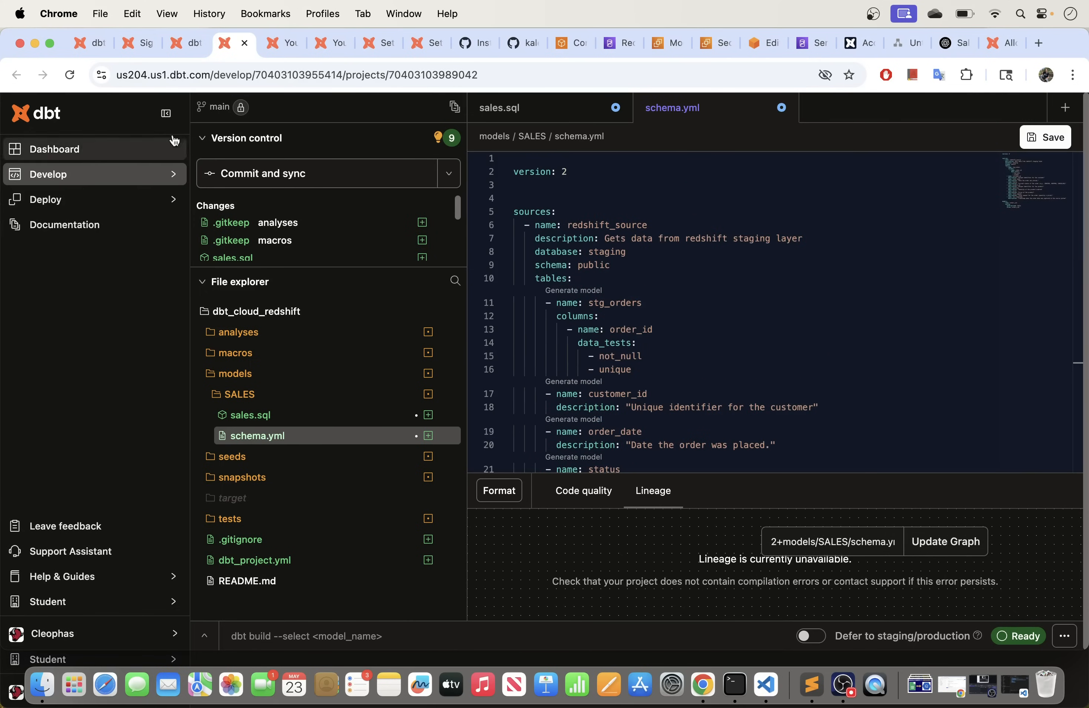
left_click(49, 43)
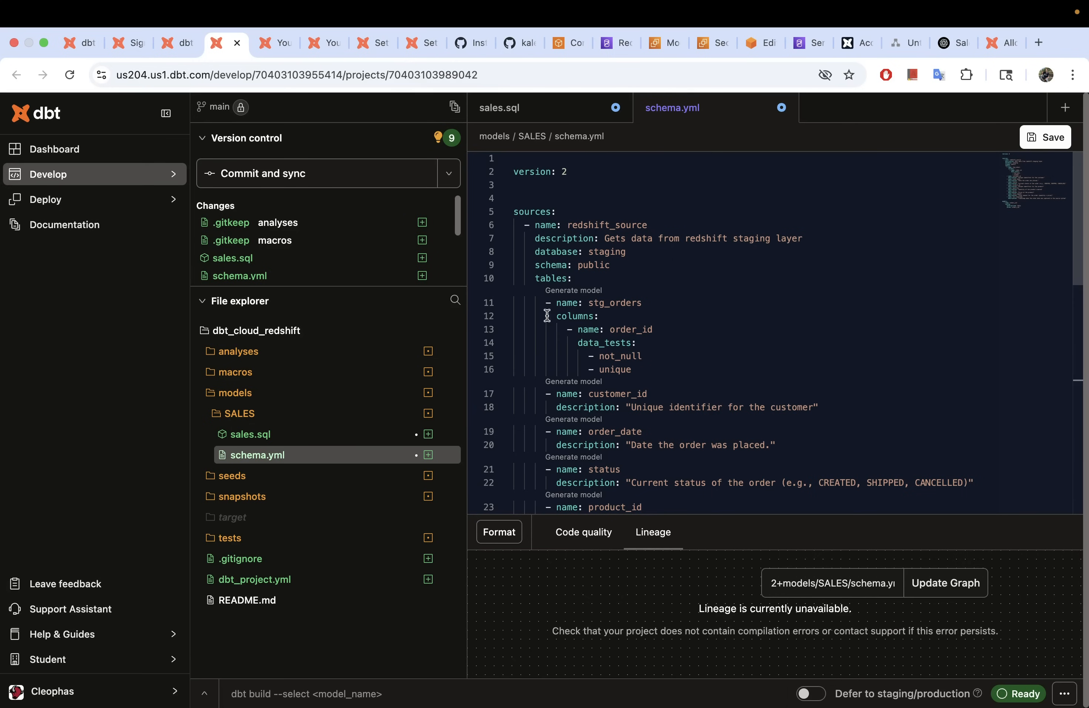
Step: Delete the stg_orders column definitions (lines 12–32) and a blank line, then check Redshift's sales table
left_click(648, 272)
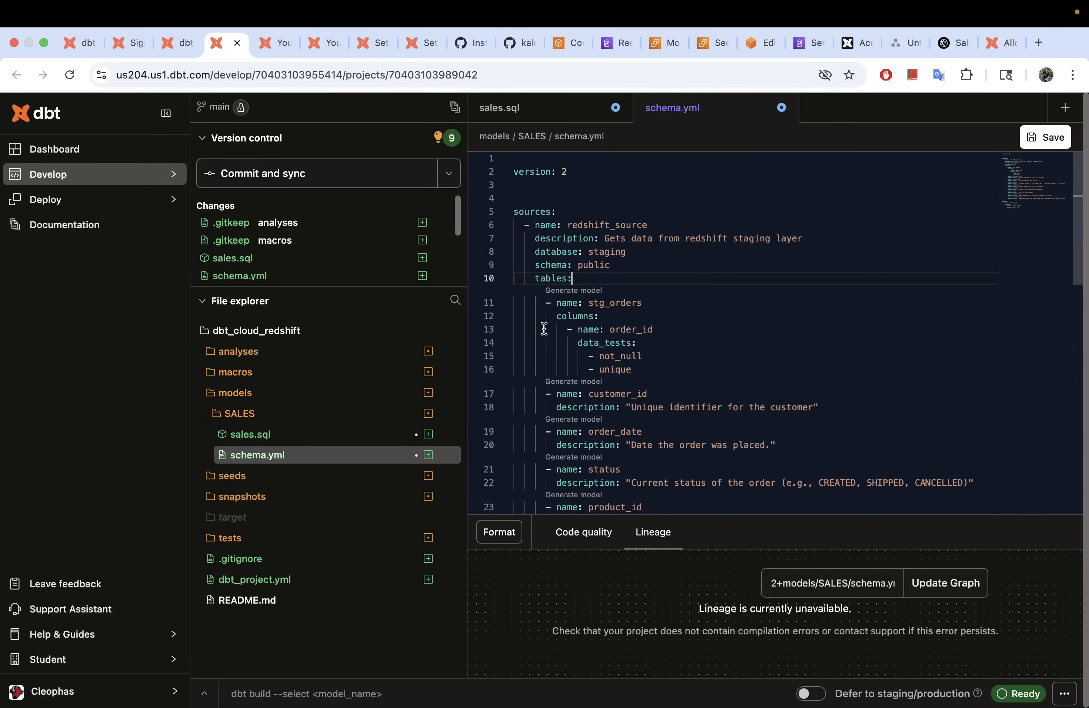
scroll(545, 327, "down", 3)
left_click(730, 275)
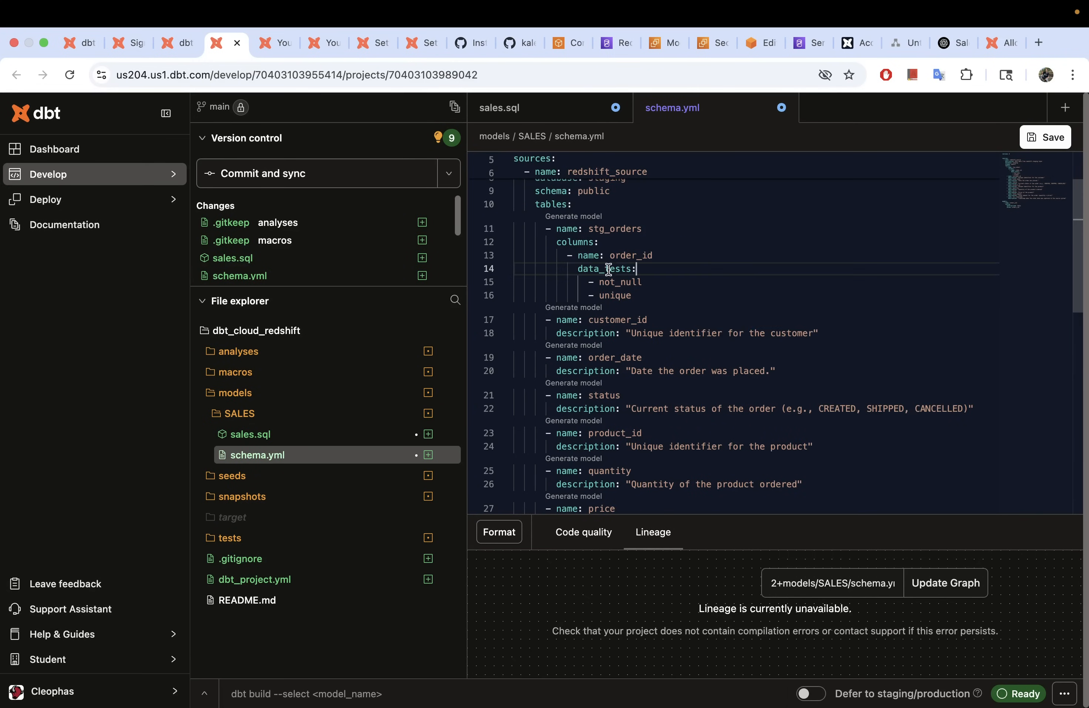
scroll(557, 312, "down", 10)
scroll(557, 303, "up", 8)
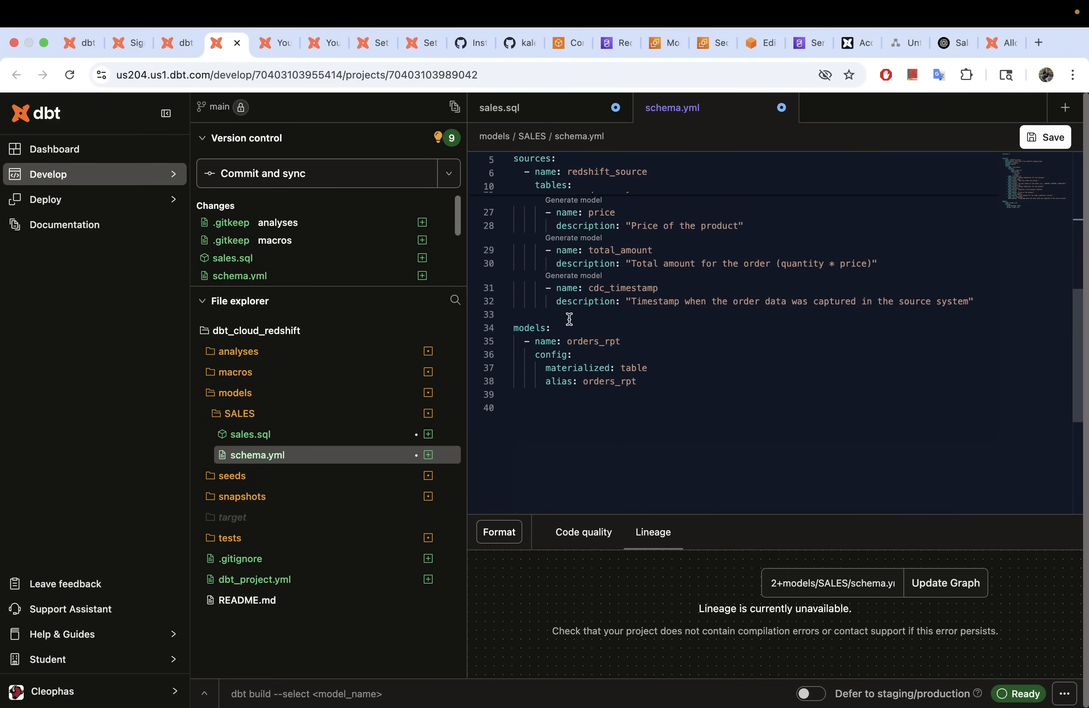
scroll(701, 389, "down", 5)
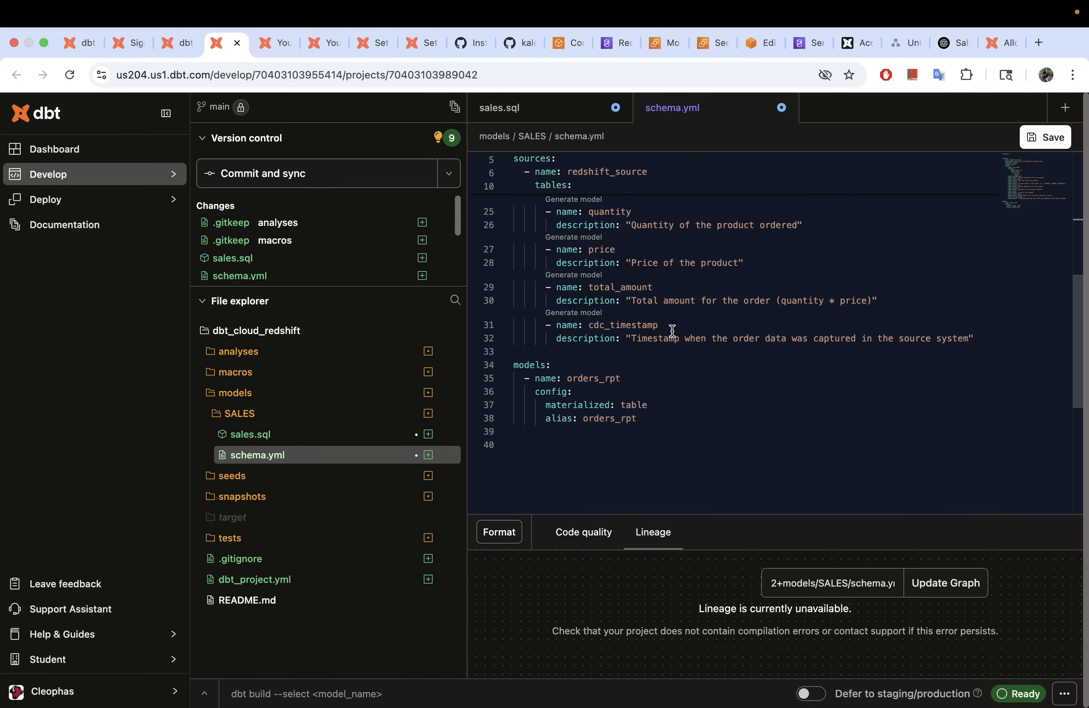
left_click_drag(984, 341, 510, 315)
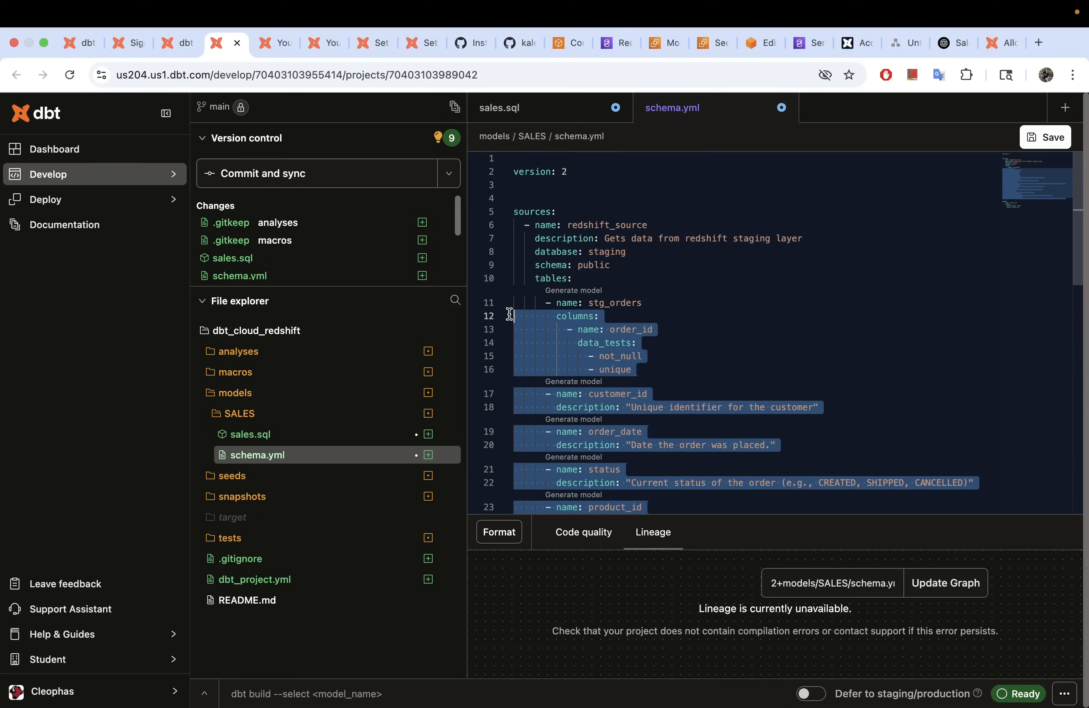
key("BackSpace")
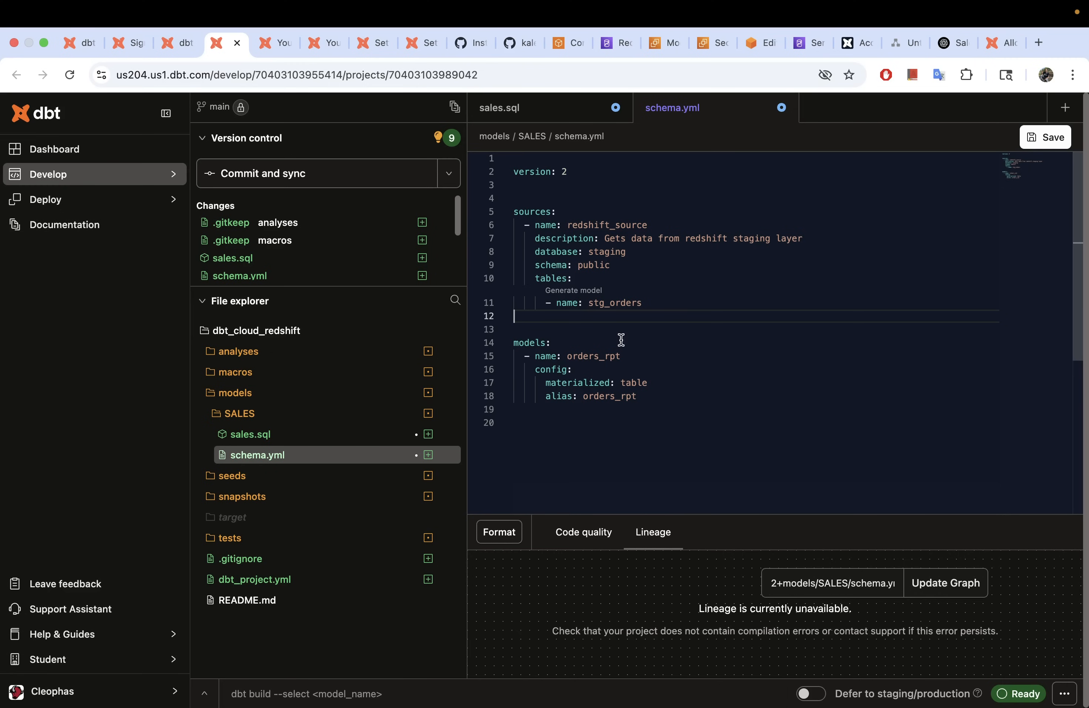
left_click(550, 196)
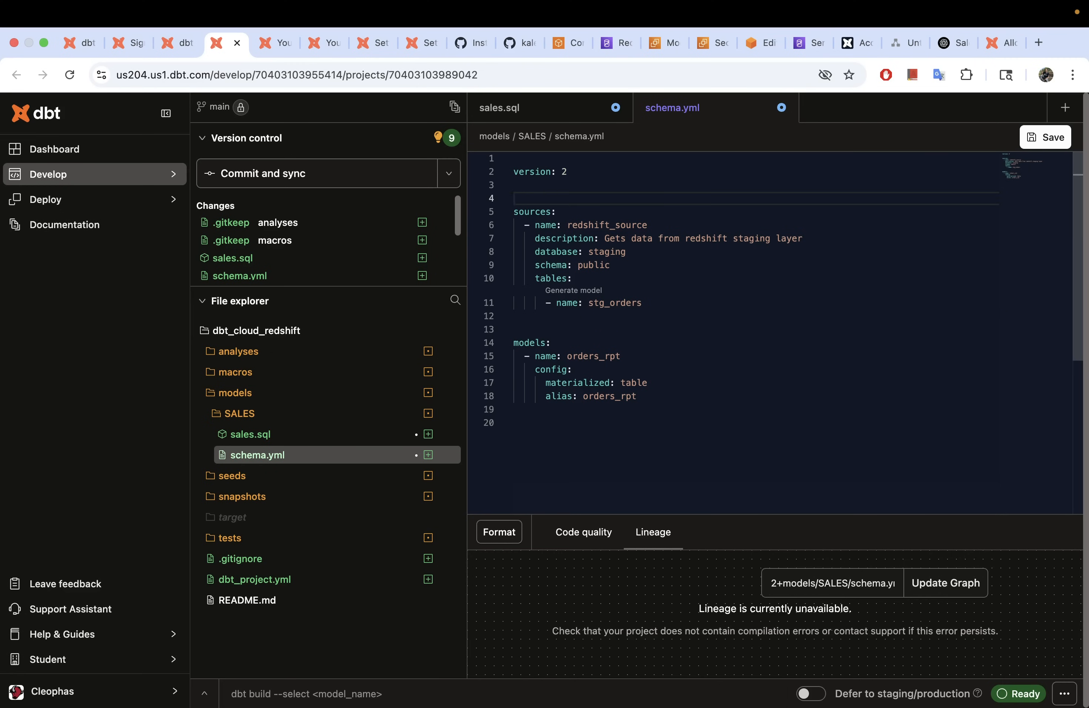
key("BackSpace")
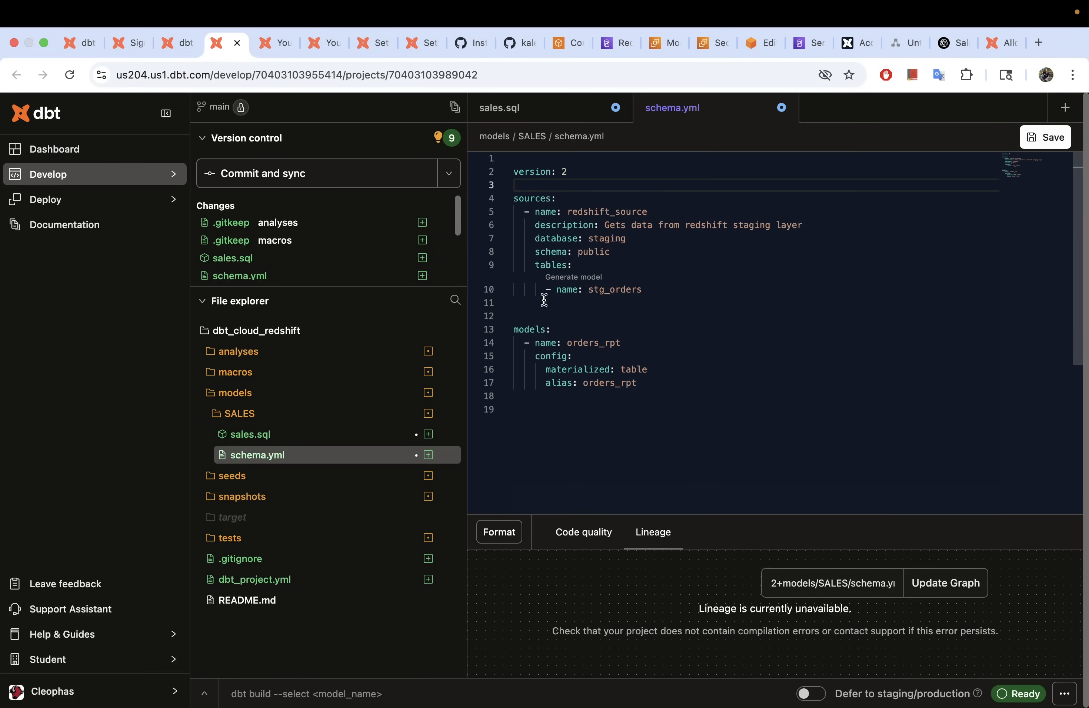
left_click(760, 42)
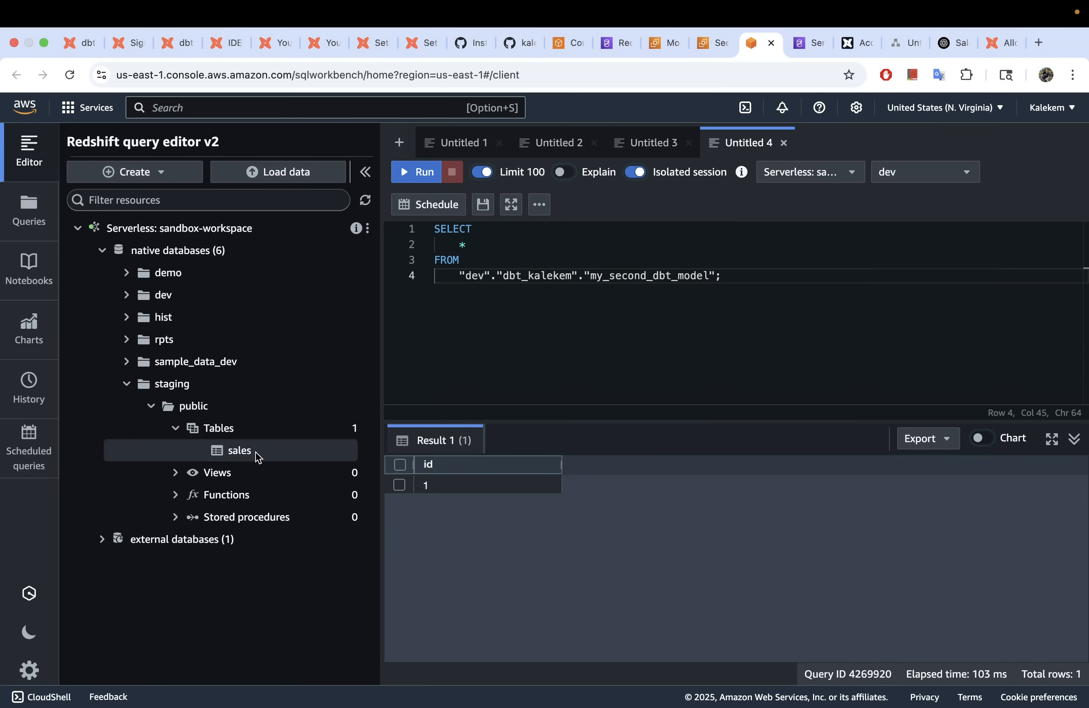
Step: Rename the source table stg_orders on line 10 to sales and remove the blank line
left_click(236, 44)
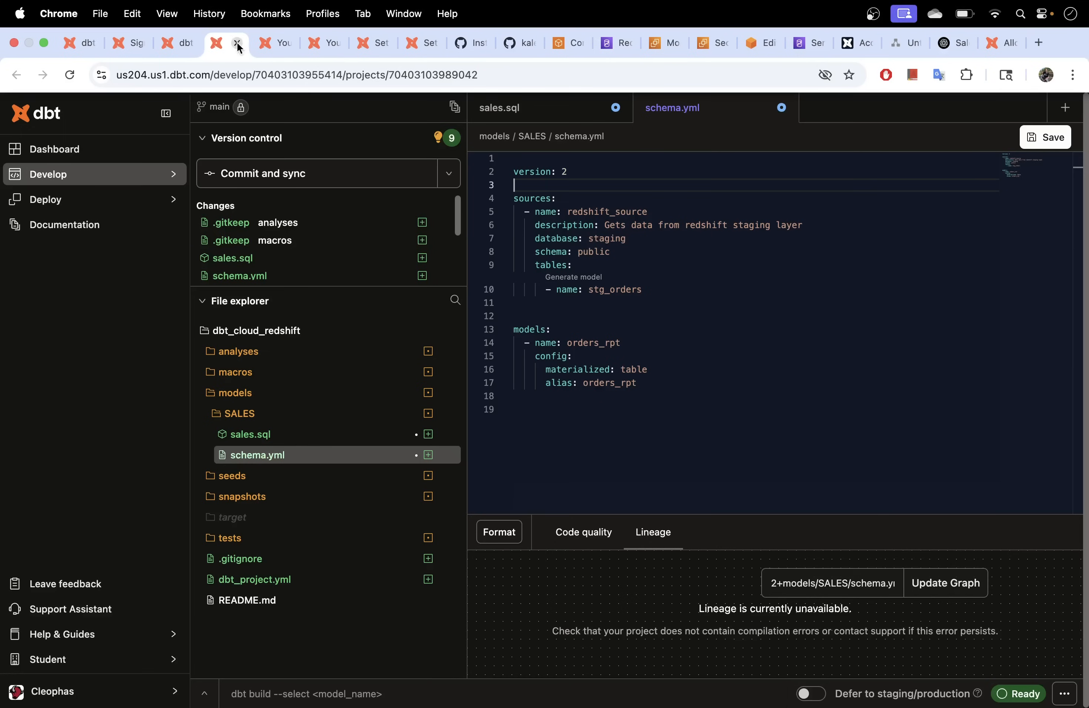
left_click(611, 291)
key("BackSpace")
key("BackSpace")
key("BackSpace")
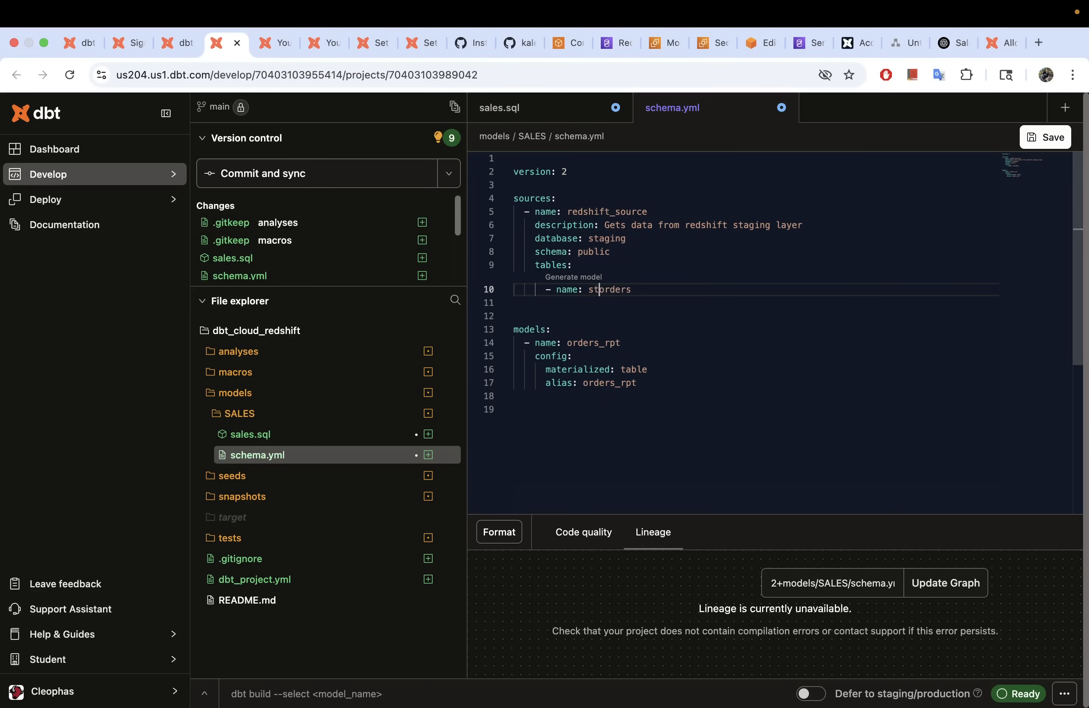
key("BackSpace")
left_click(615, 289)
key("BackSpace")
key("BackSpace")
type("sales")
left_click(621, 315)
key("BackSpace")
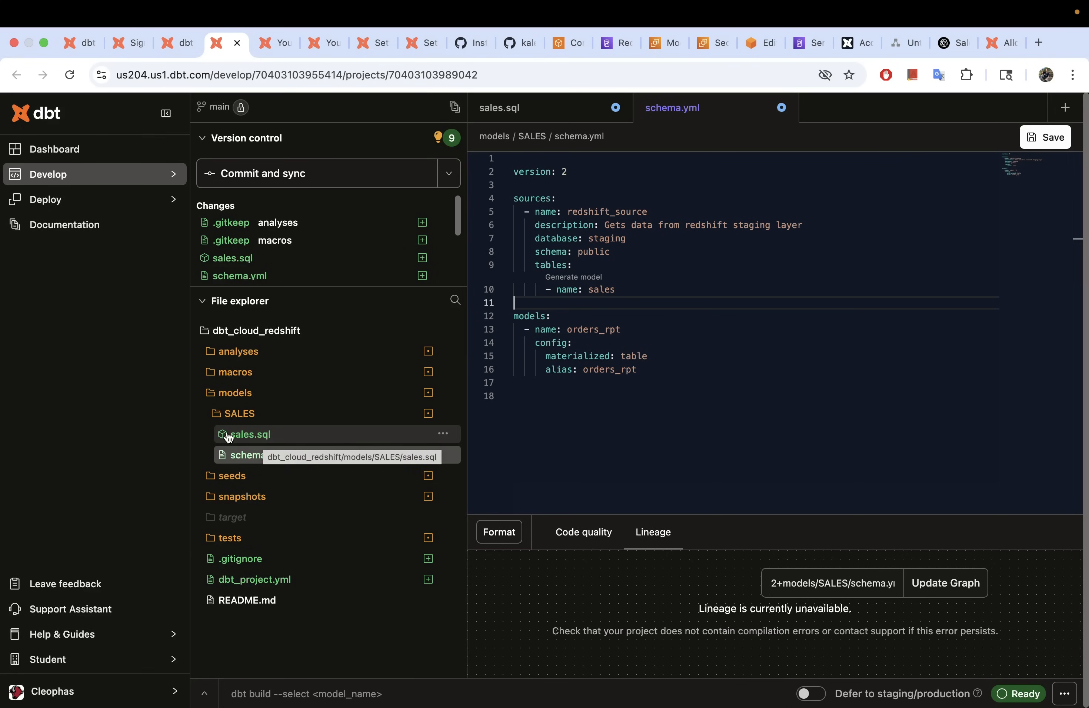
Step: Rename the model orders_rpt to sales
left_click(632, 332)
key("BackSpace")
key("BackSpace")
key("BackSpace")
key("BackSpace")
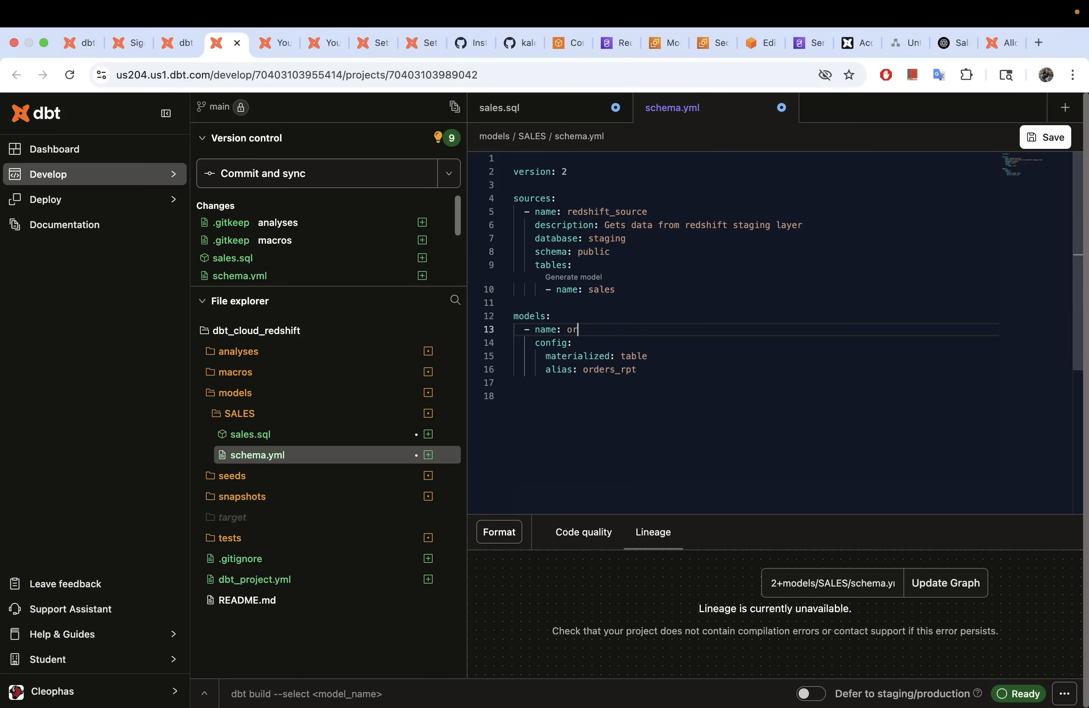
type("sales")
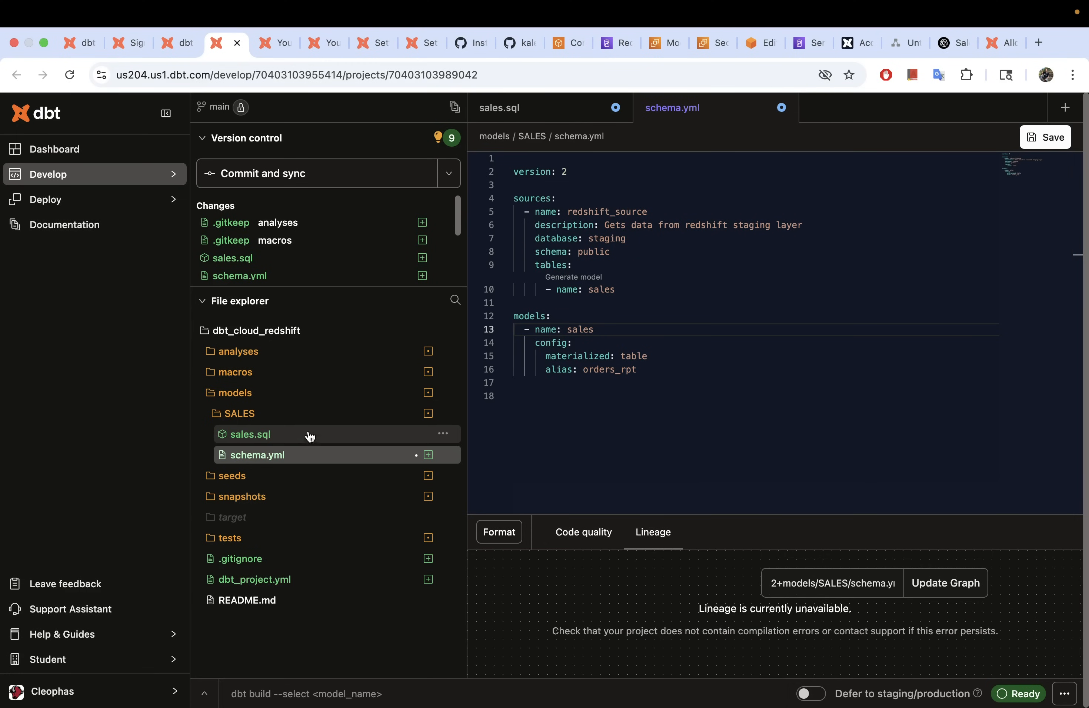
Step: Edit the alias line in schema.yml so it reads sales_rpt instead of orders_rpt
left_click(673, 362)
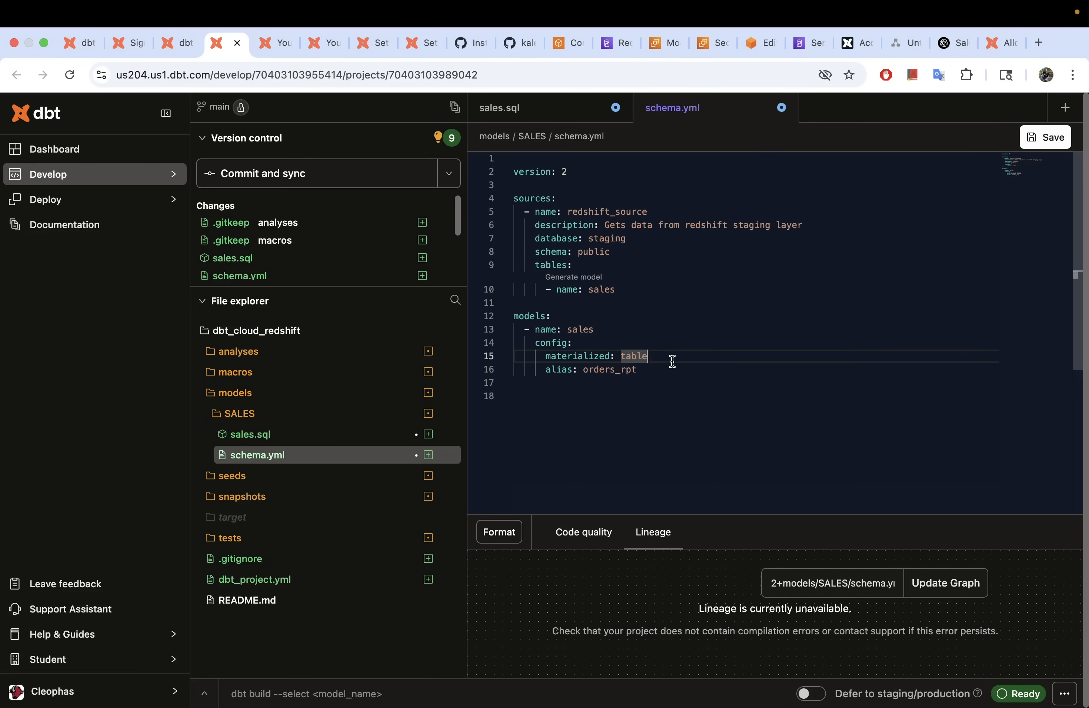
left_click(559, 380)
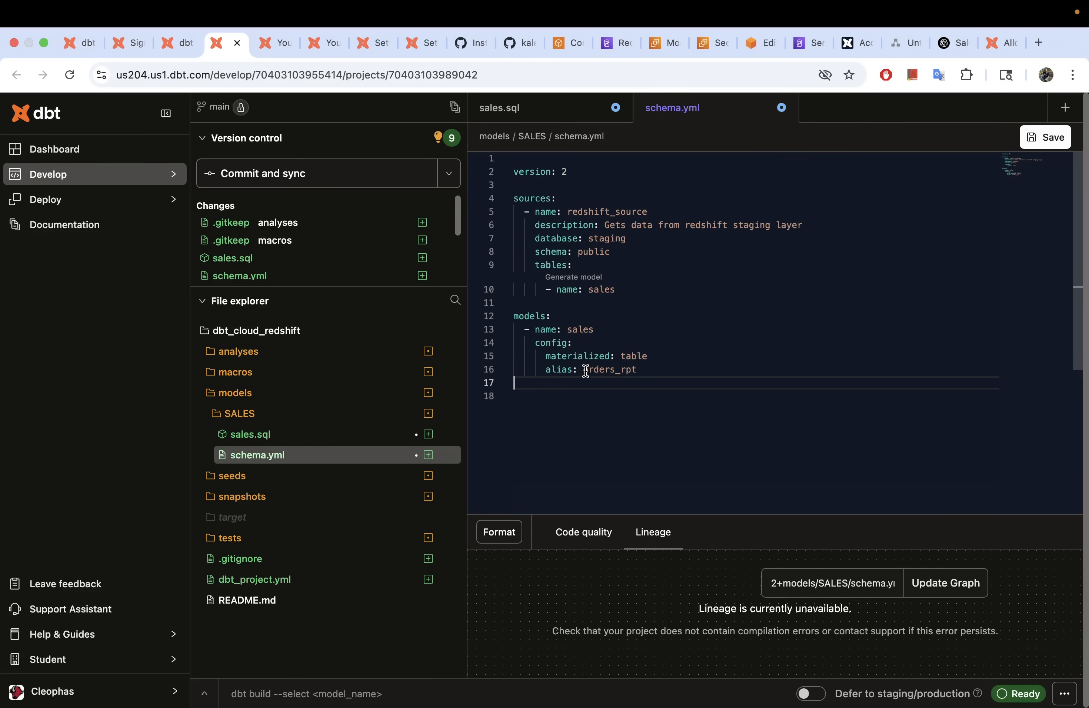
double_click(617, 371)
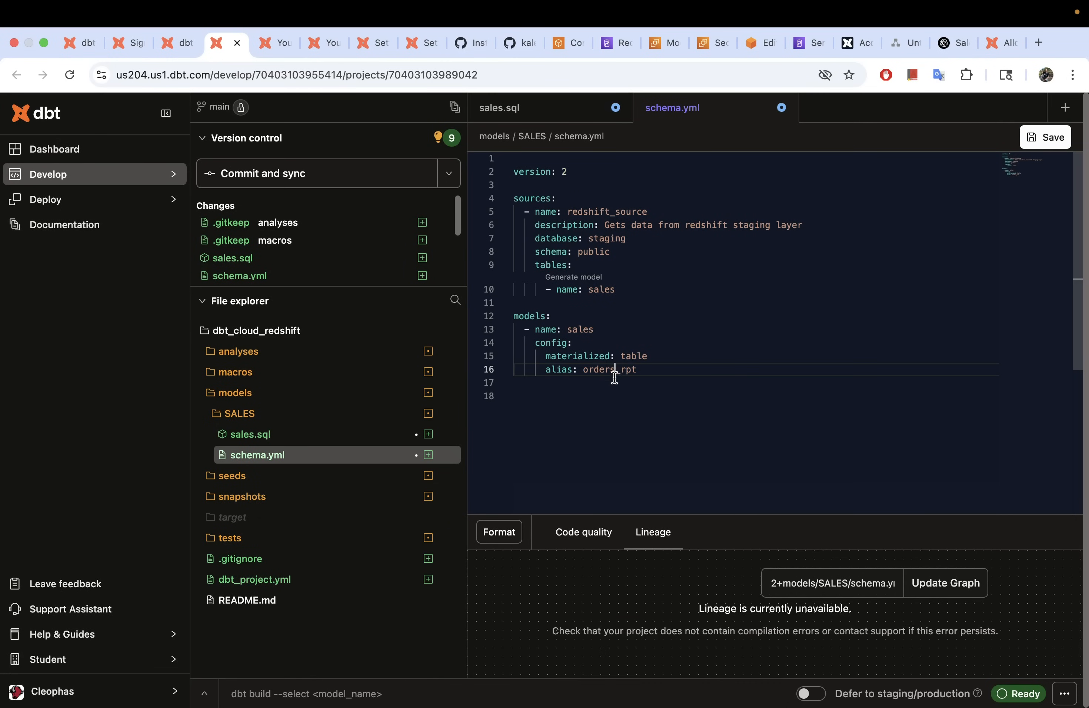
key("BackSpace")
key("BackSpace")
key("BackSpace")
key("BackSpace")
key("BackSpace")
key("BackSpace")
type("sales")
double_click(659, 375)
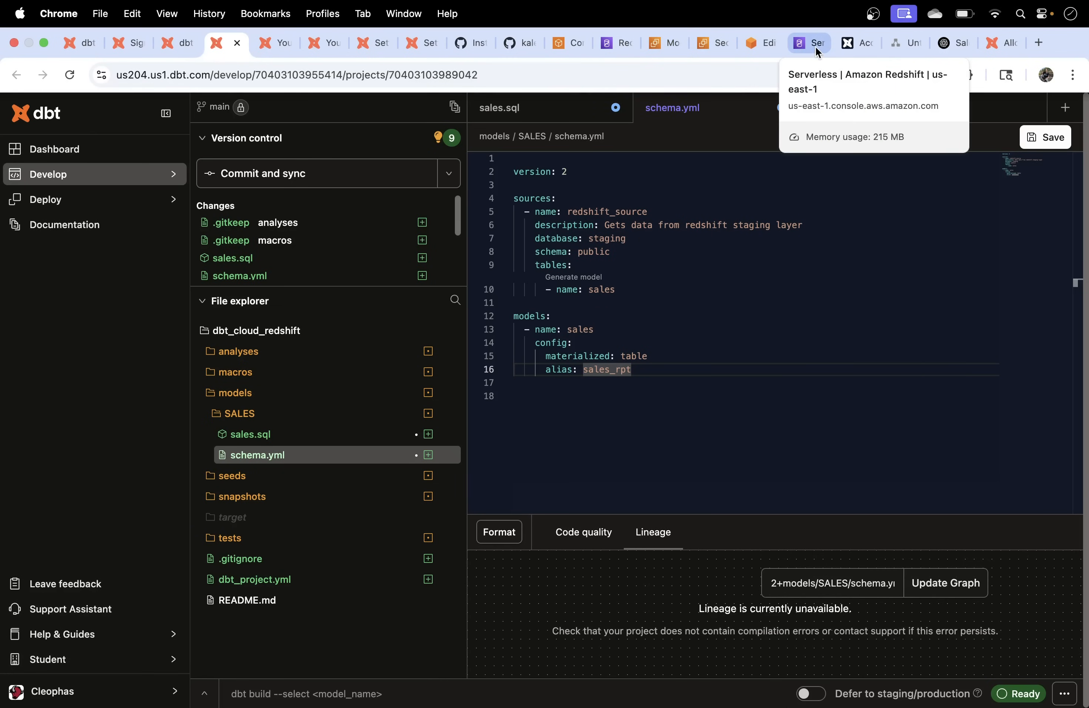
Step: In the Redshift query editor, expand dev's dbt_kalekem schema and rpts' public schema, which has 0 tables
left_click(765, 46)
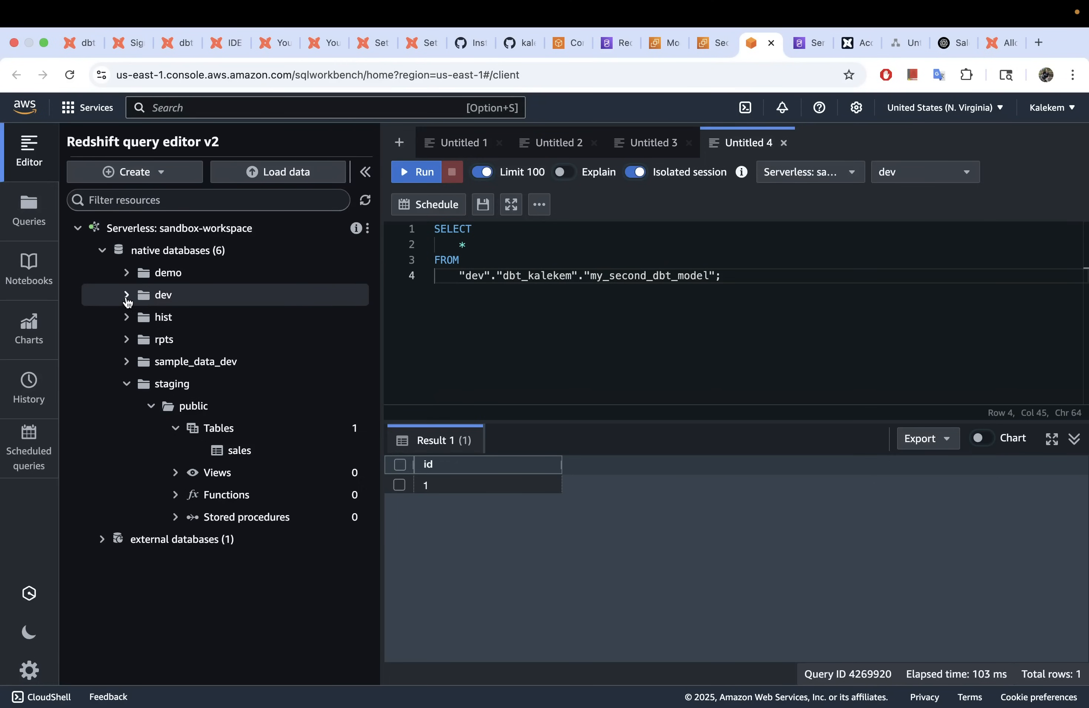
left_click(127, 298)
left_click(151, 318)
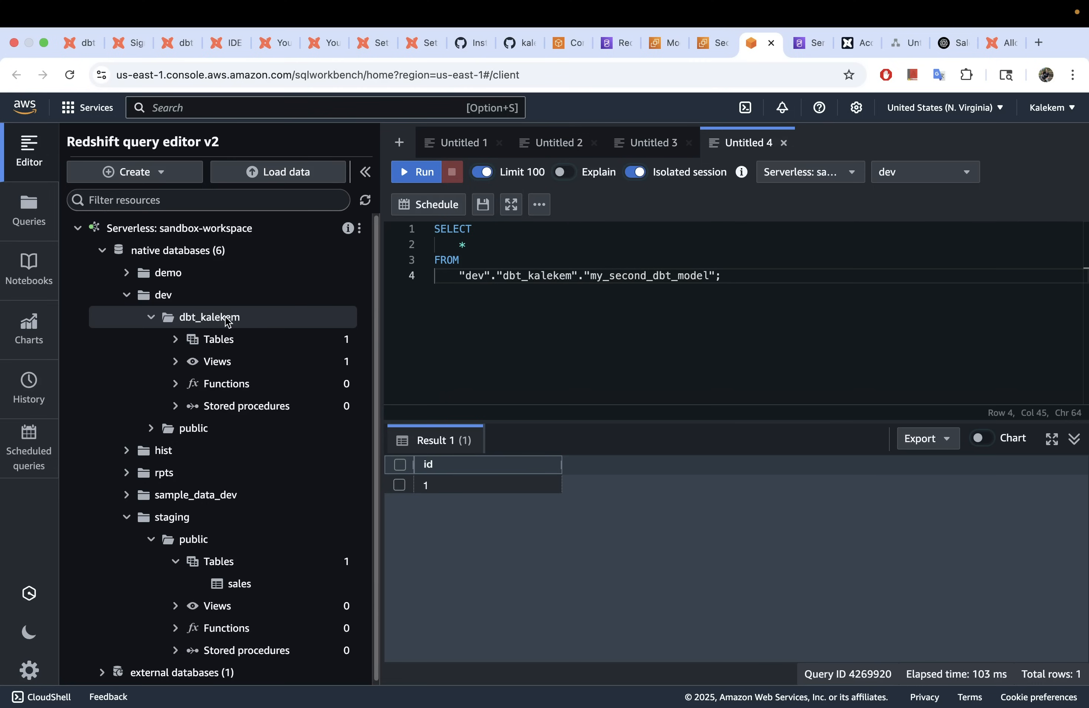
left_click(127, 295)
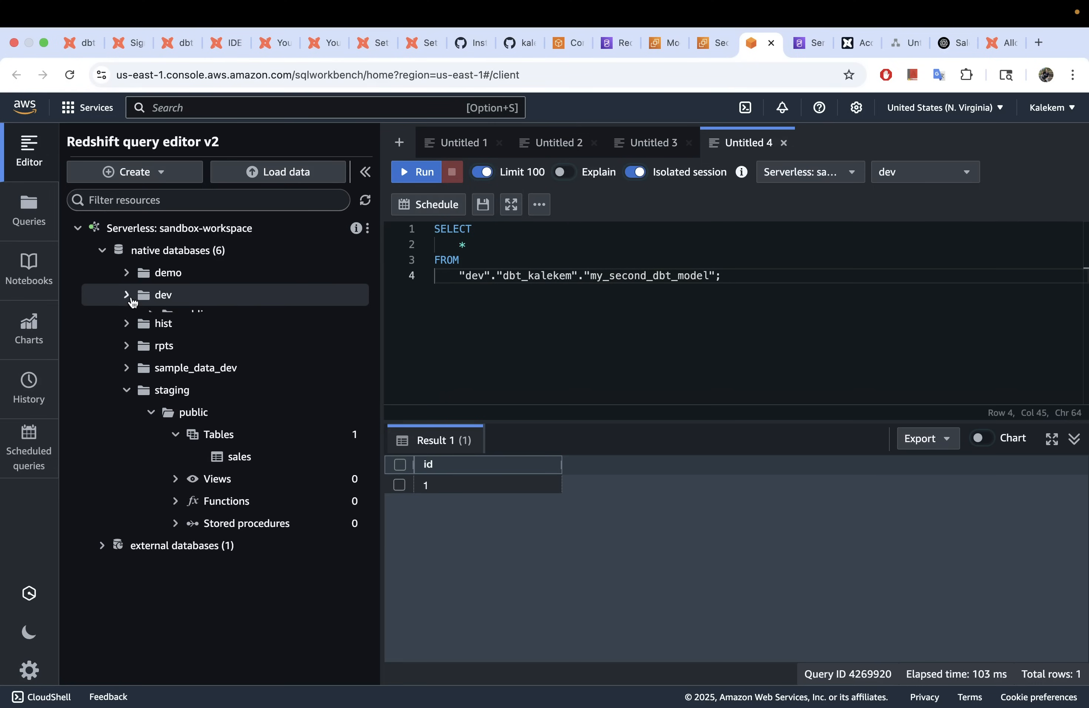
left_click(126, 386)
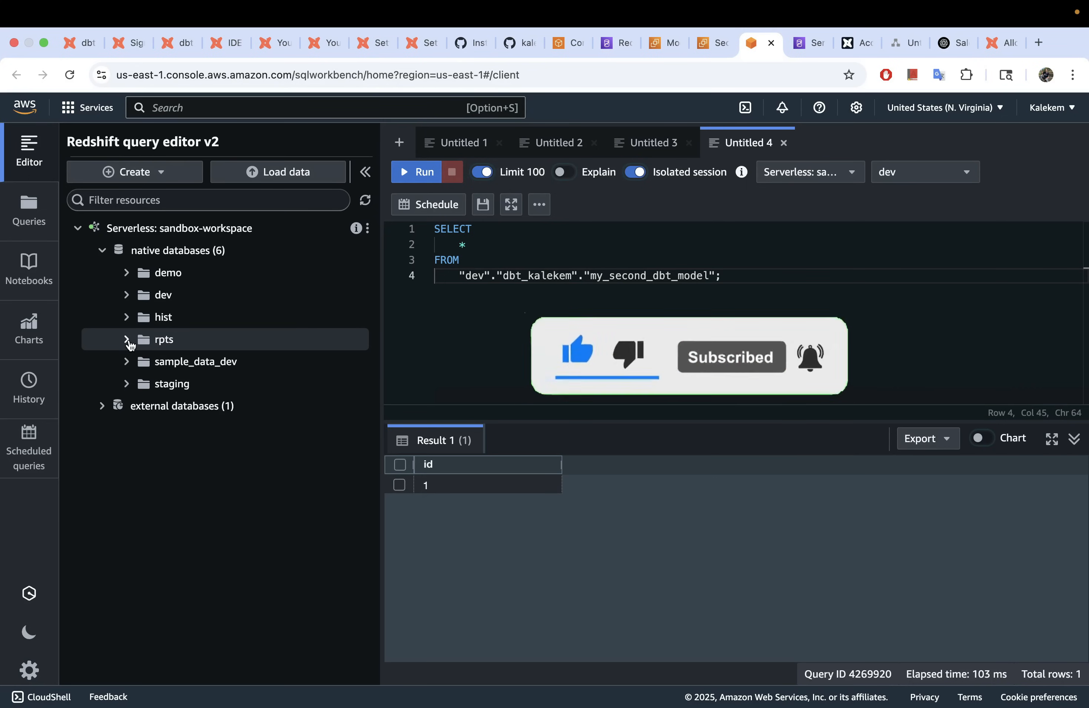
left_click(127, 340)
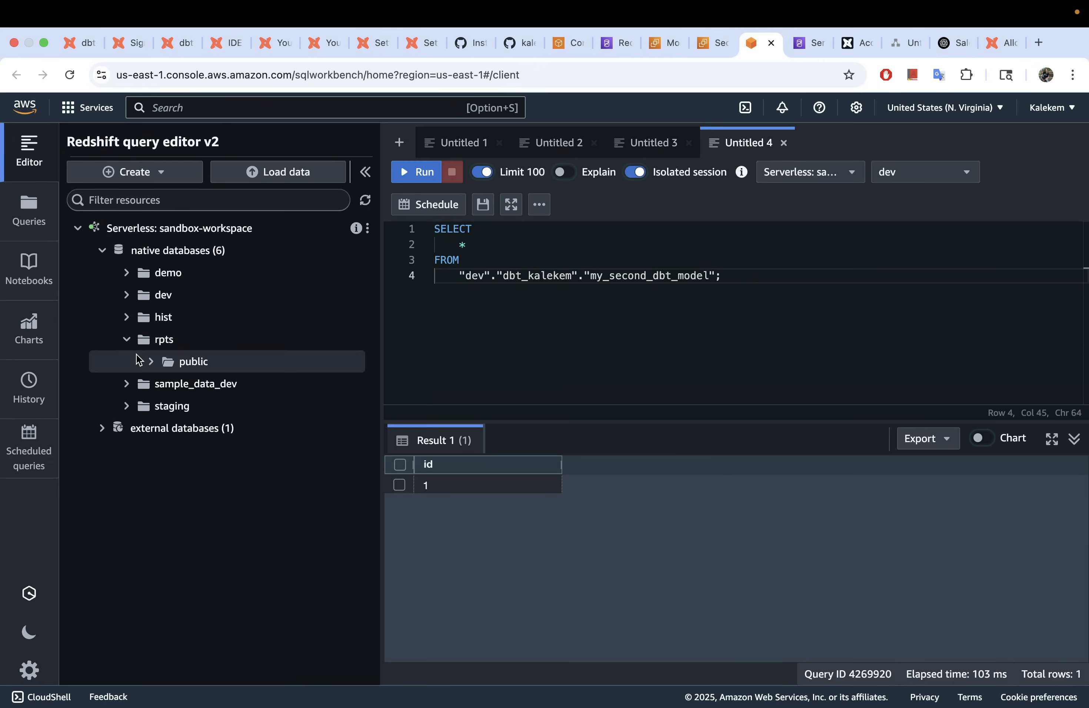
left_click(151, 362)
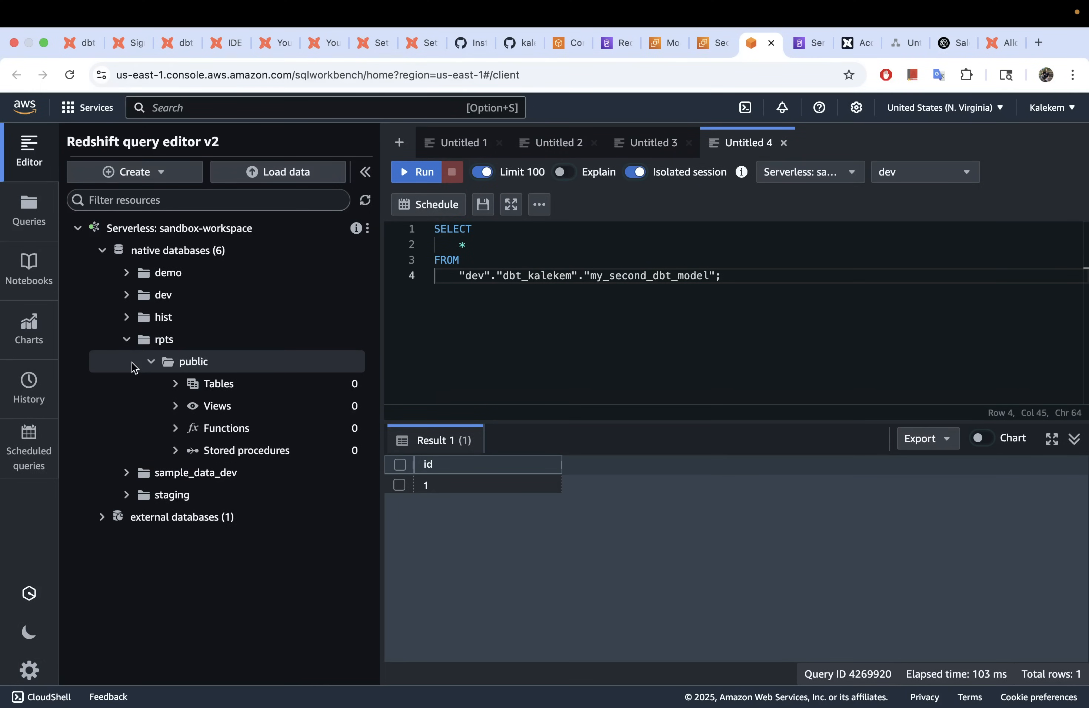
left_click(129, 341)
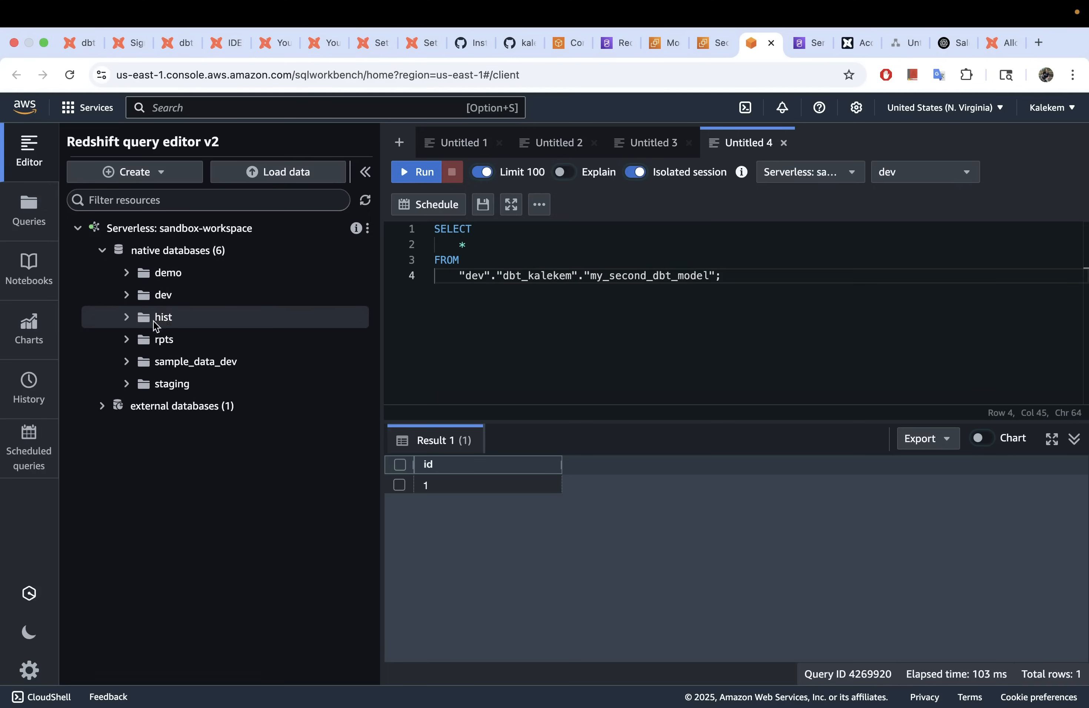
left_click(127, 296)
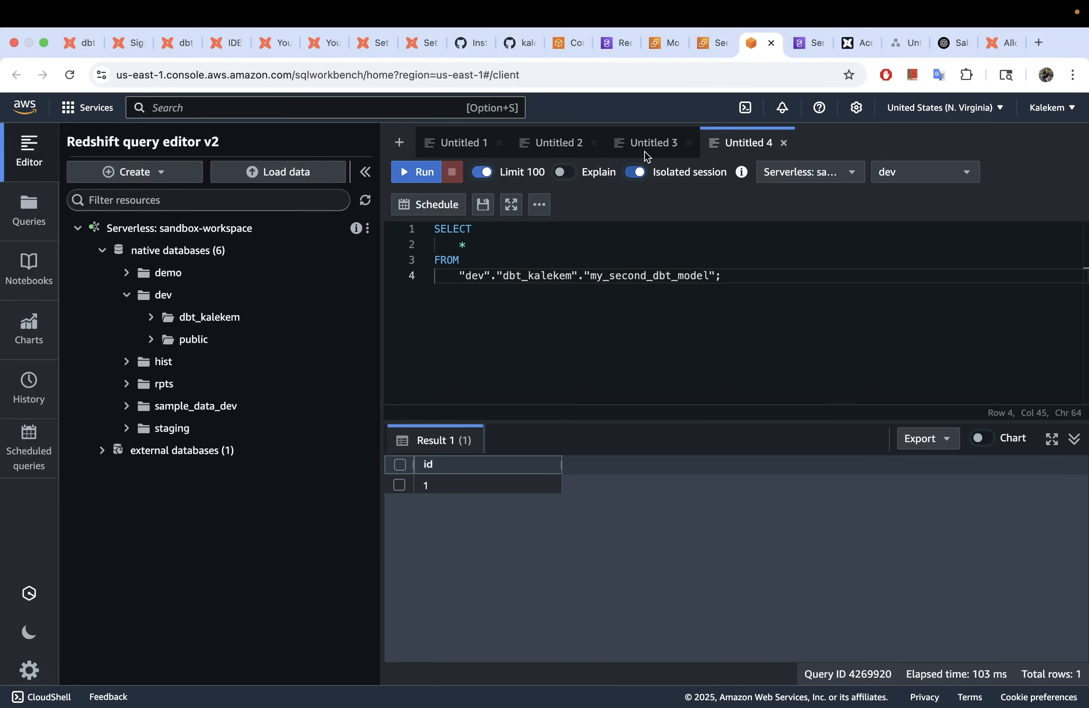
Step: Add a schema: line under the alias in schema.yml, then delete it again
left_click(242, 41)
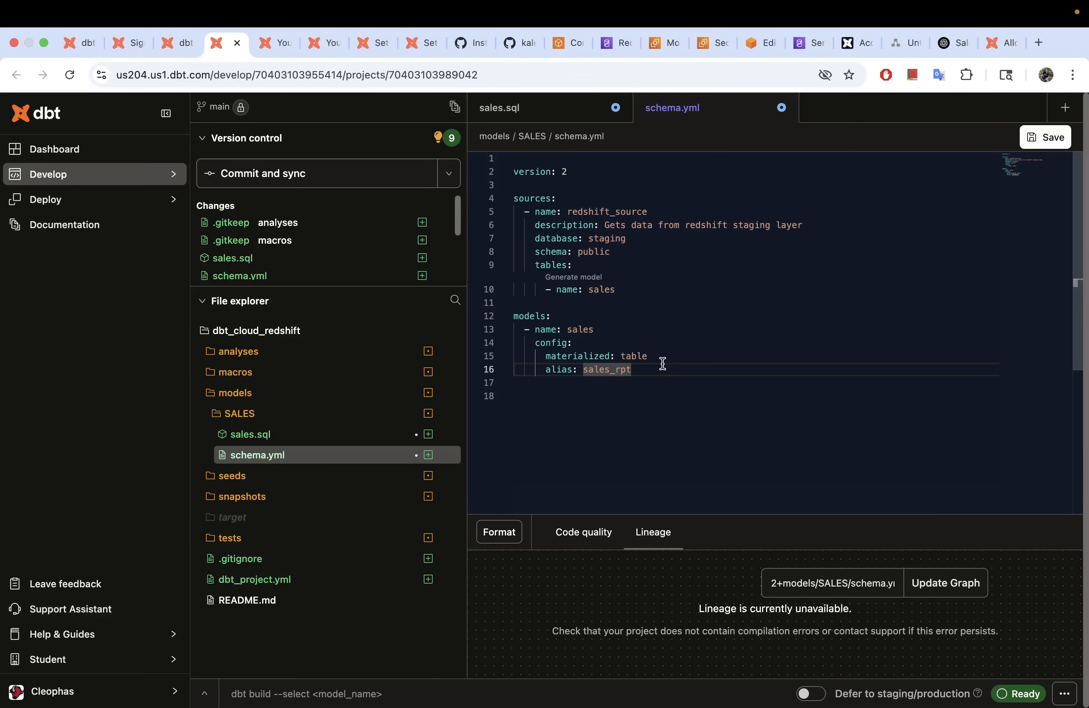
key("Return")
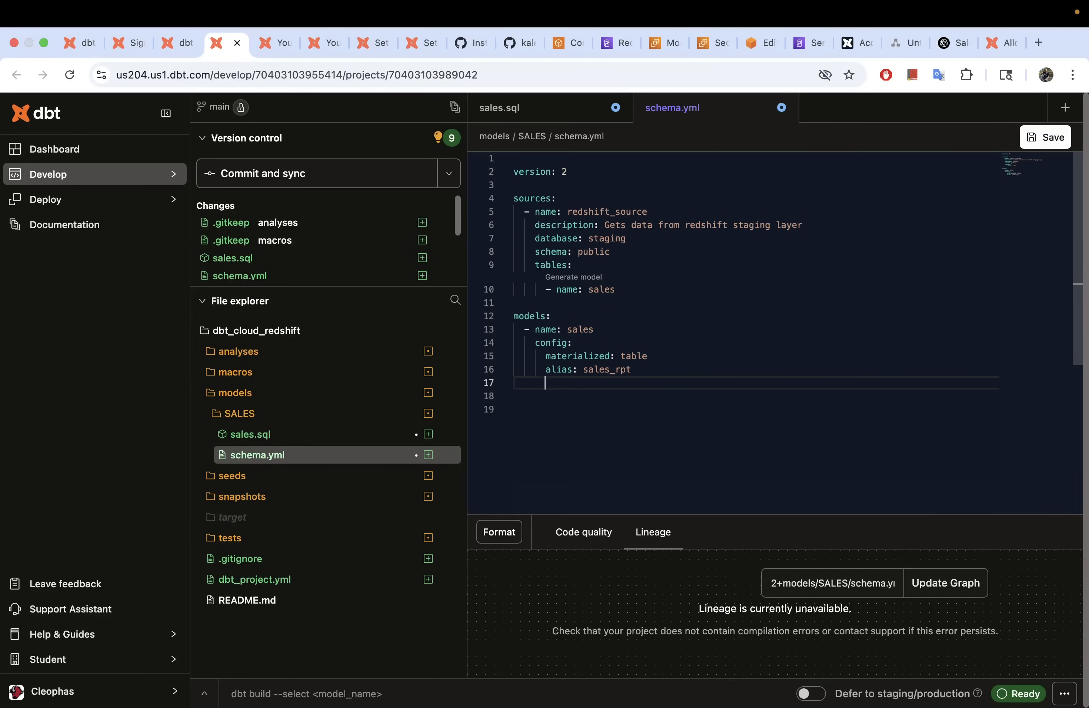
type("schema:")
left_click_drag(610, 384, 511, 383)
key("BackSpace")
key("BackSpace")
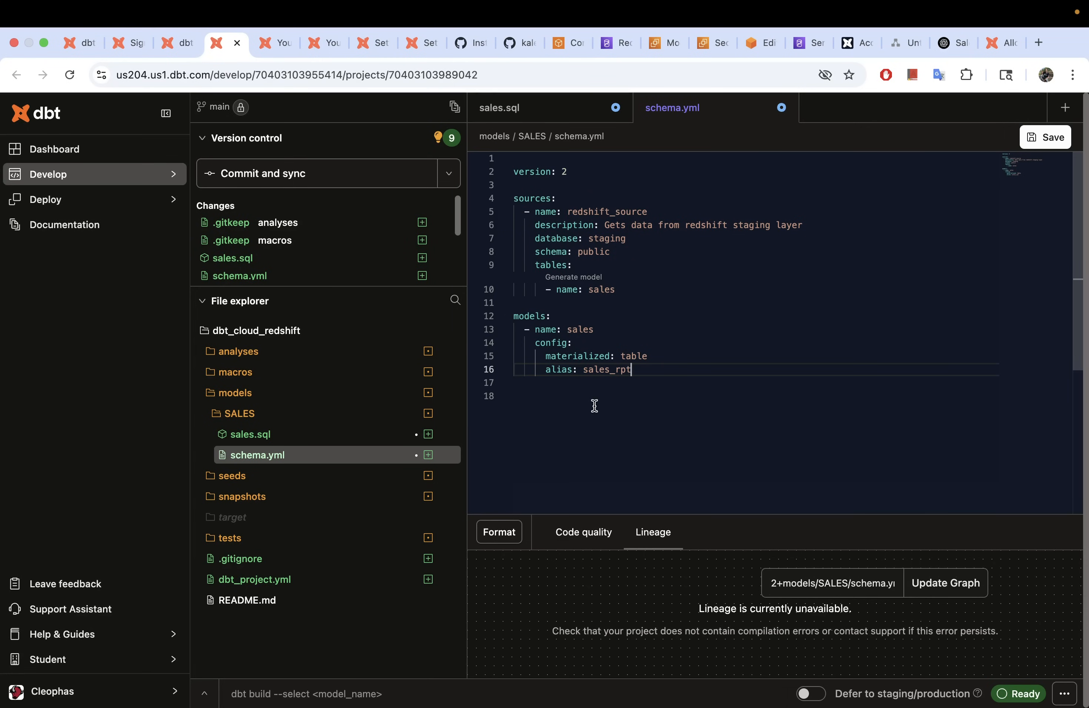
Step: Review the source database, sales table and sales_rpt table config in schema.yml, then open sales.sql
left_click(571, 328)
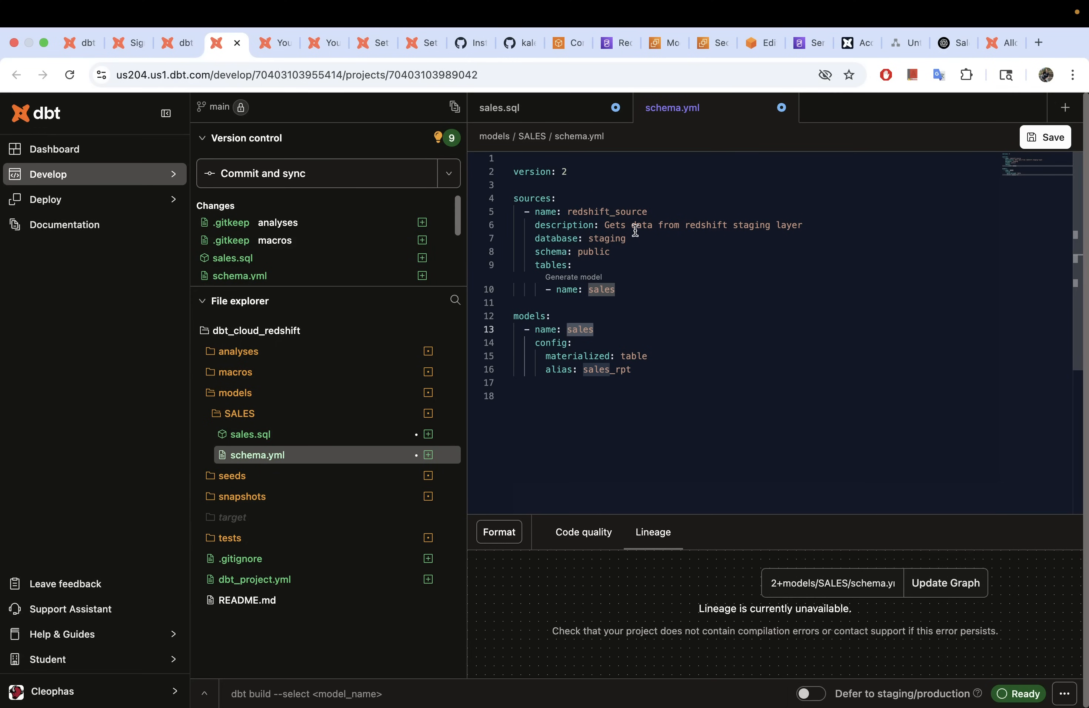
left_click_drag(638, 243, 581, 240)
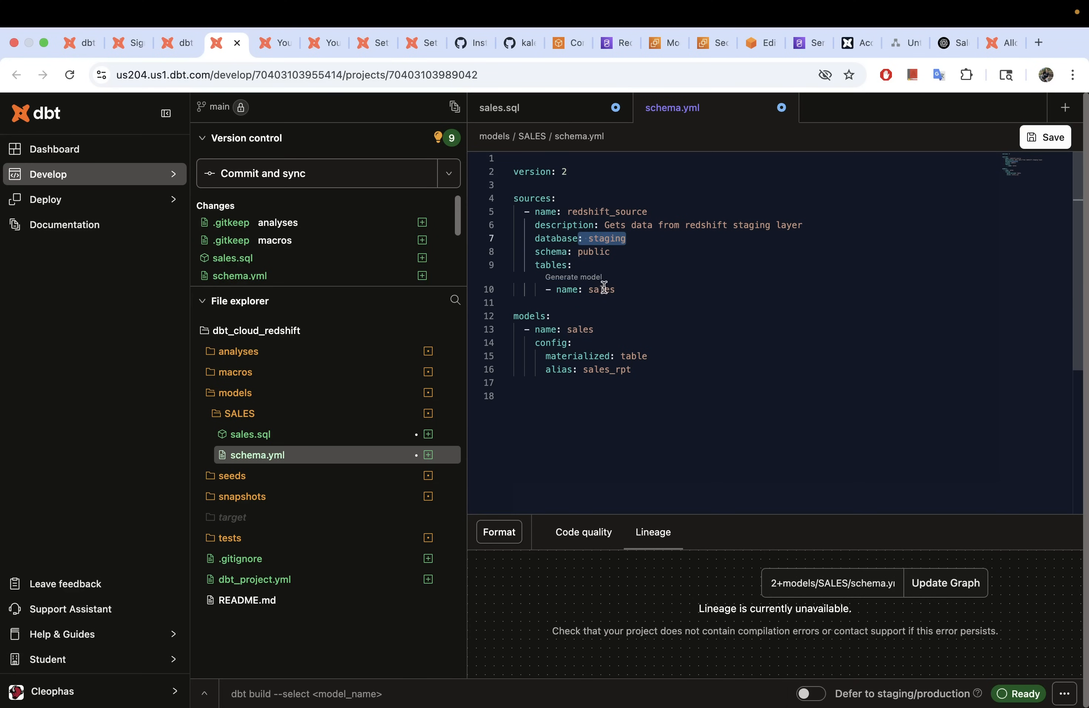
left_click(623, 292)
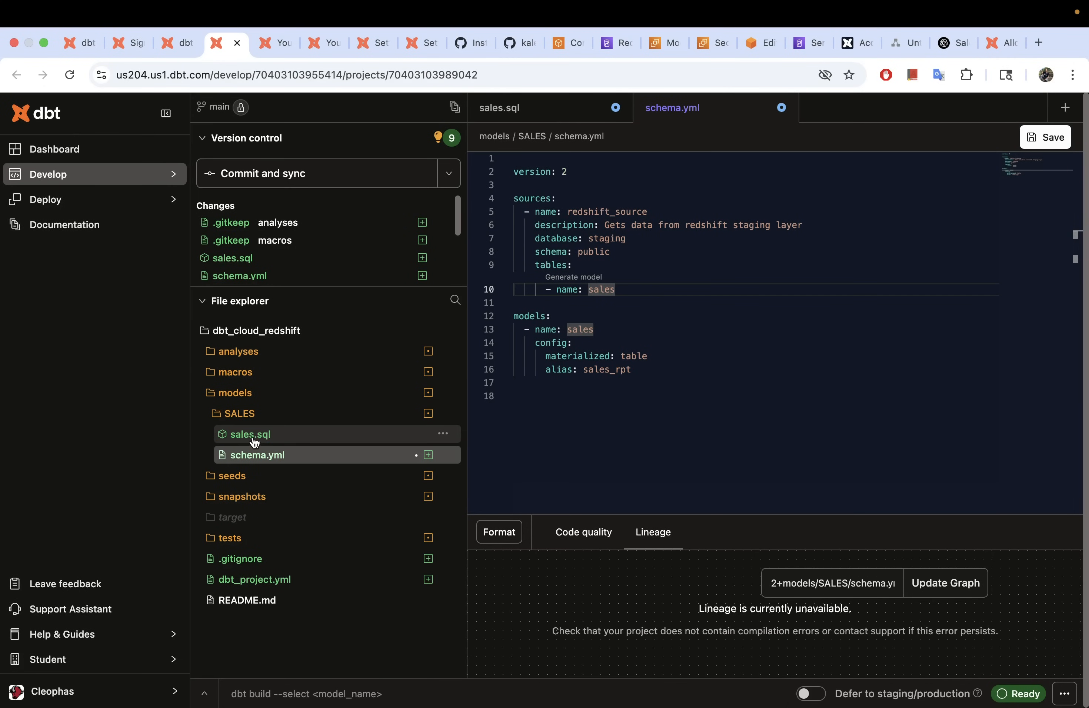
left_click(618, 346)
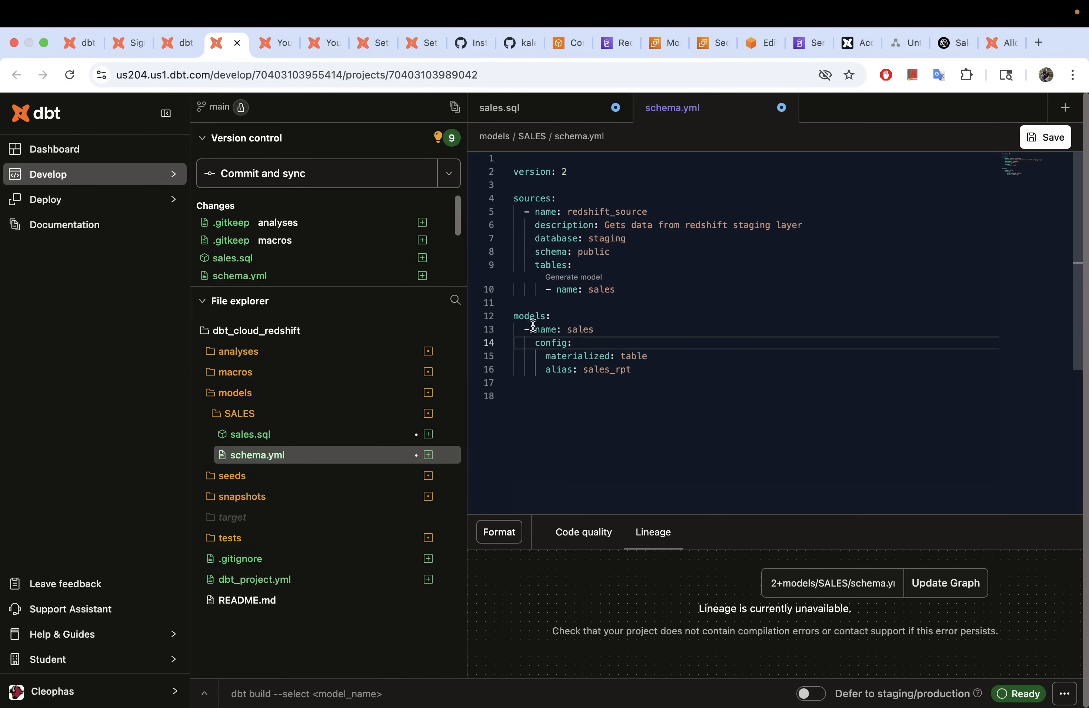
left_click_drag(644, 376, 496, 321)
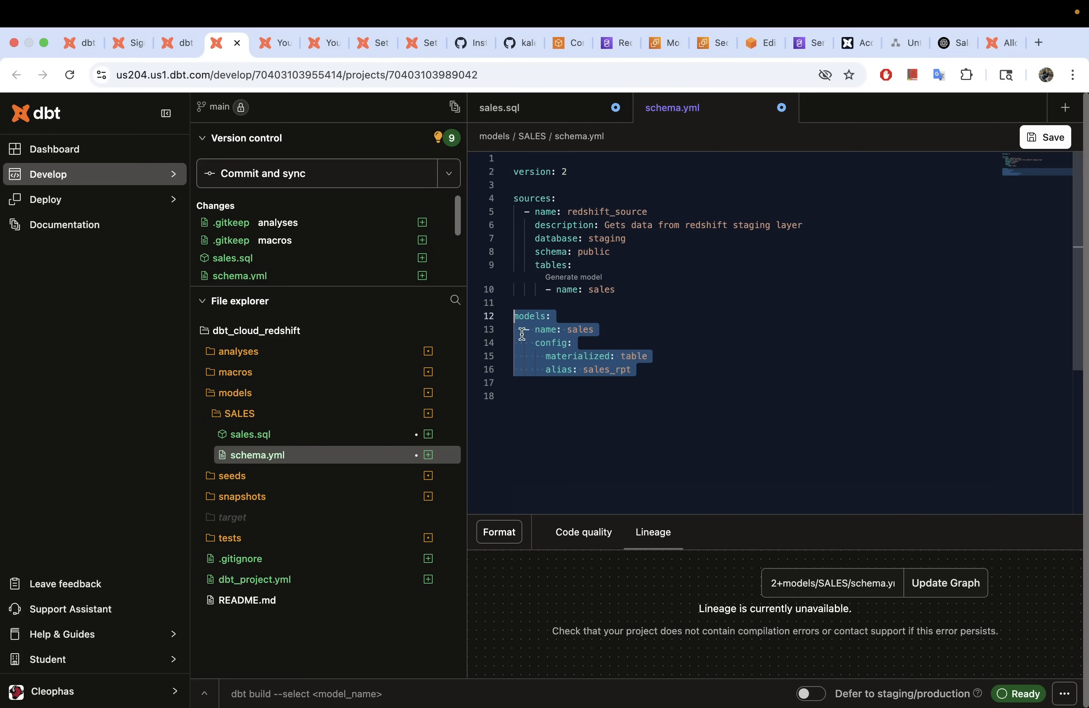
left_click(603, 330)
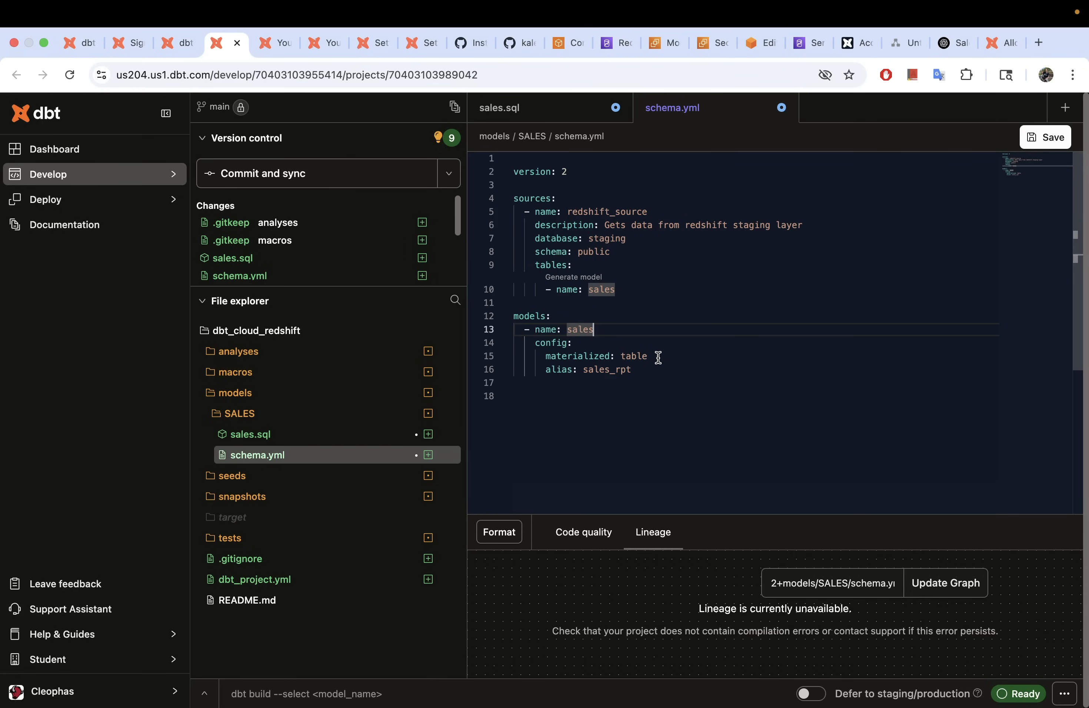
left_click(637, 356)
left_click_drag(655, 374, 583, 374)
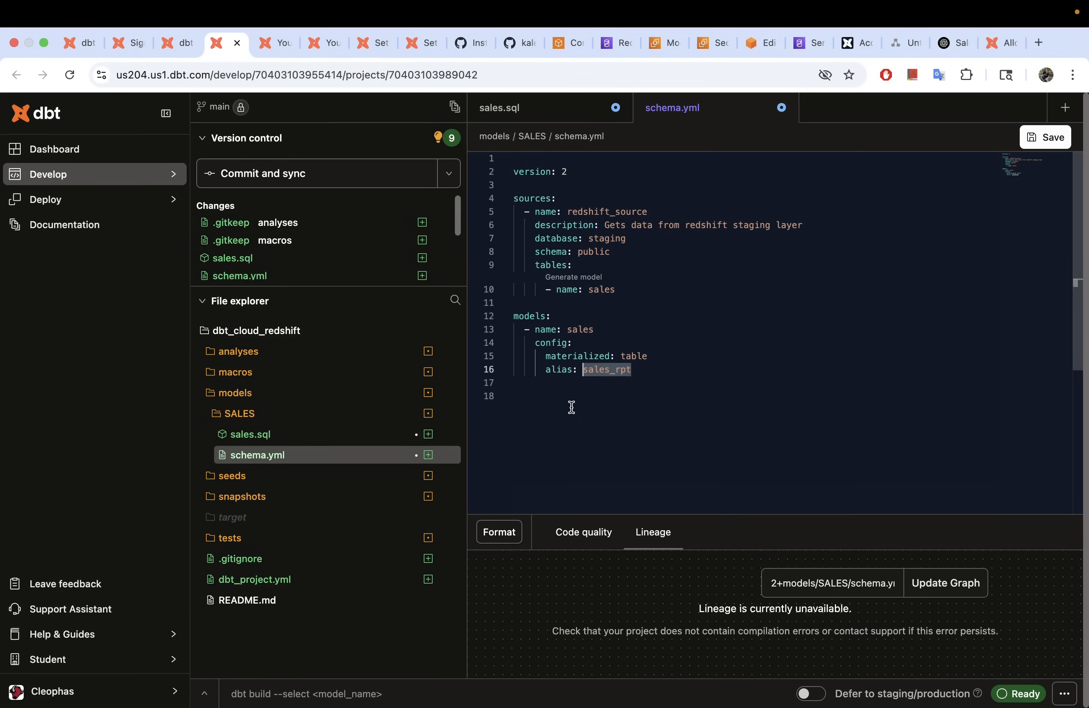
left_click(270, 437)
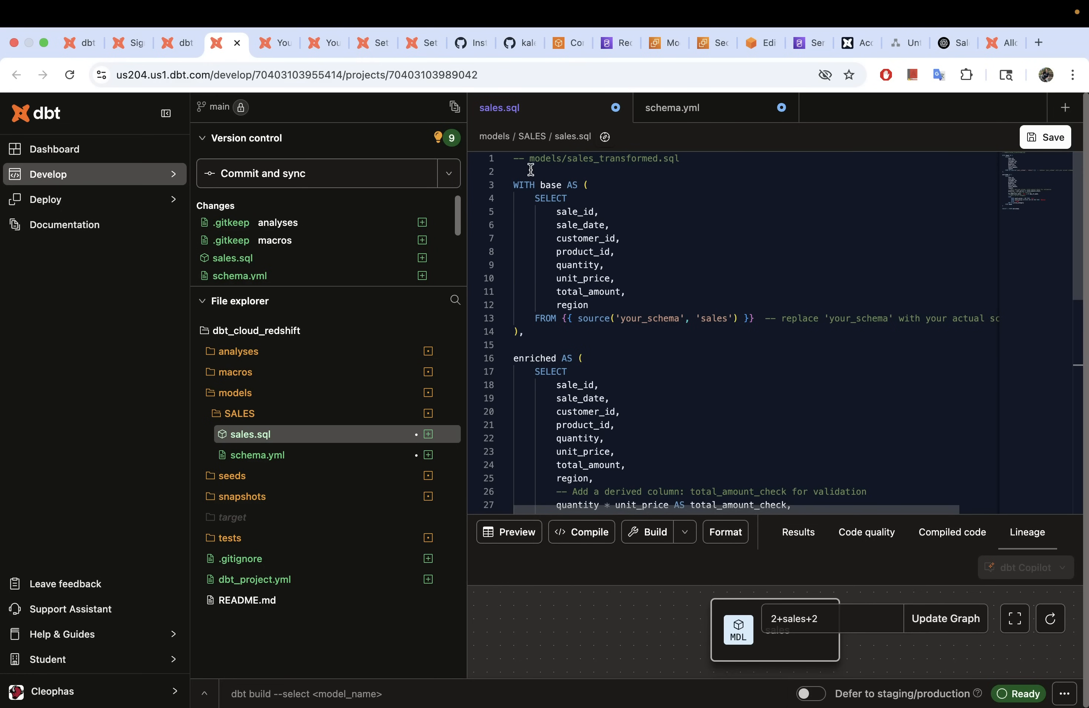
Step: Start a config block in sales.sql with materialized='table' and alias 'sales_rp'
left_click(550, 170)
key("Return")
key("Return")
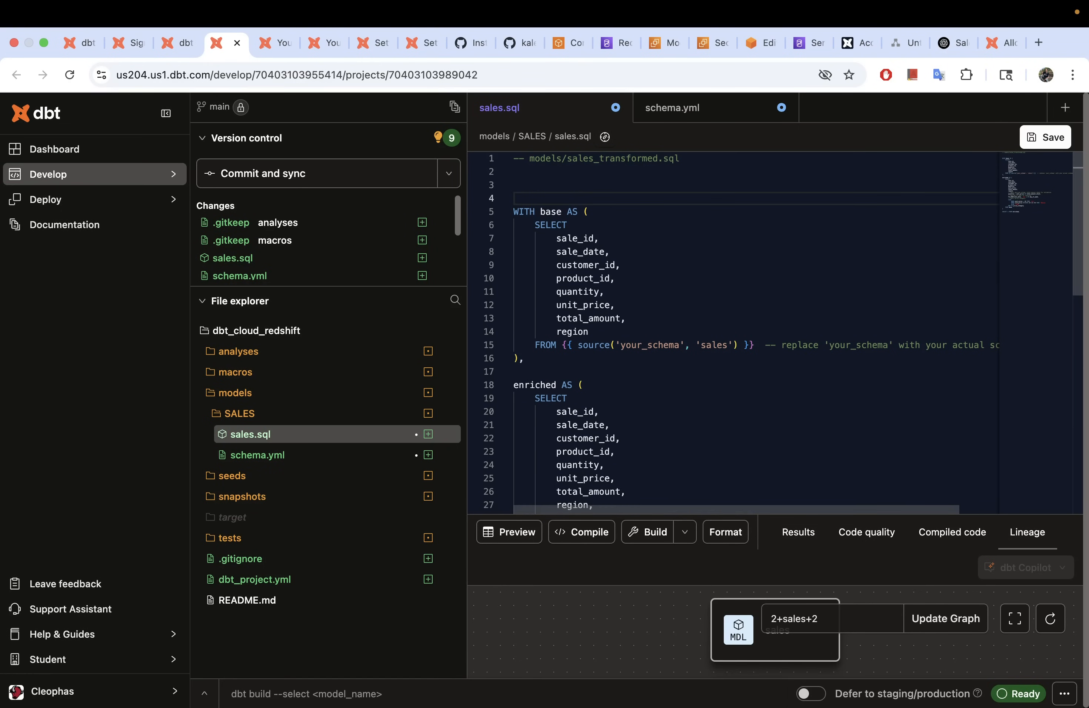
left_click(535, 176)
key("Return")
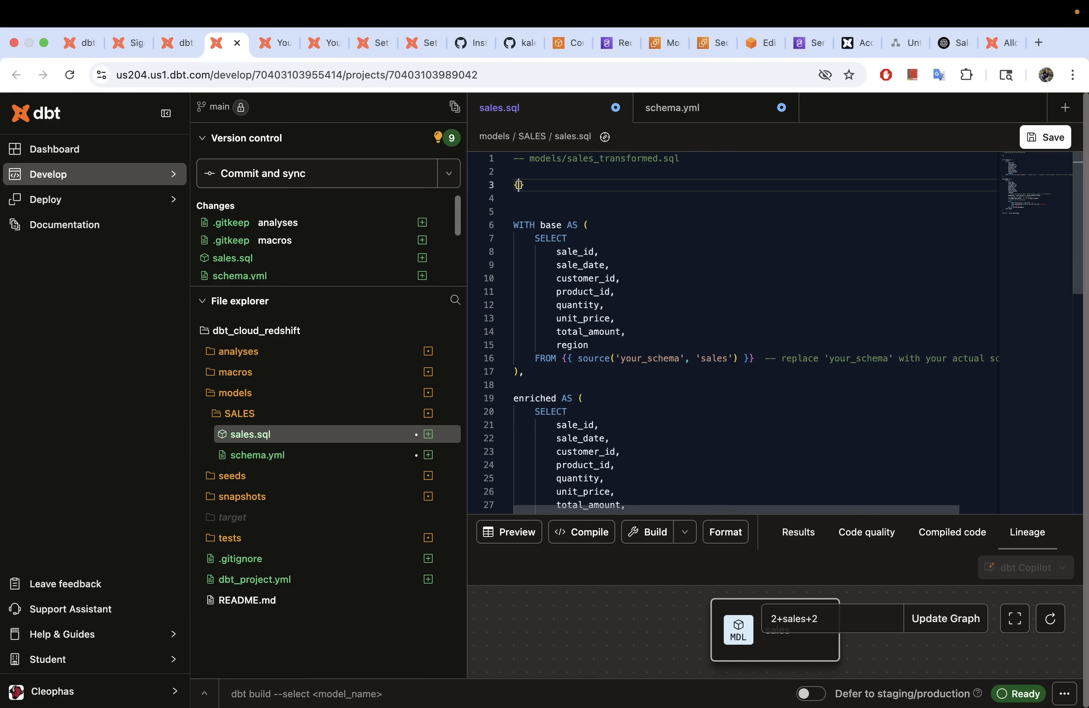
type("{{")
key("Return")
type("conf")
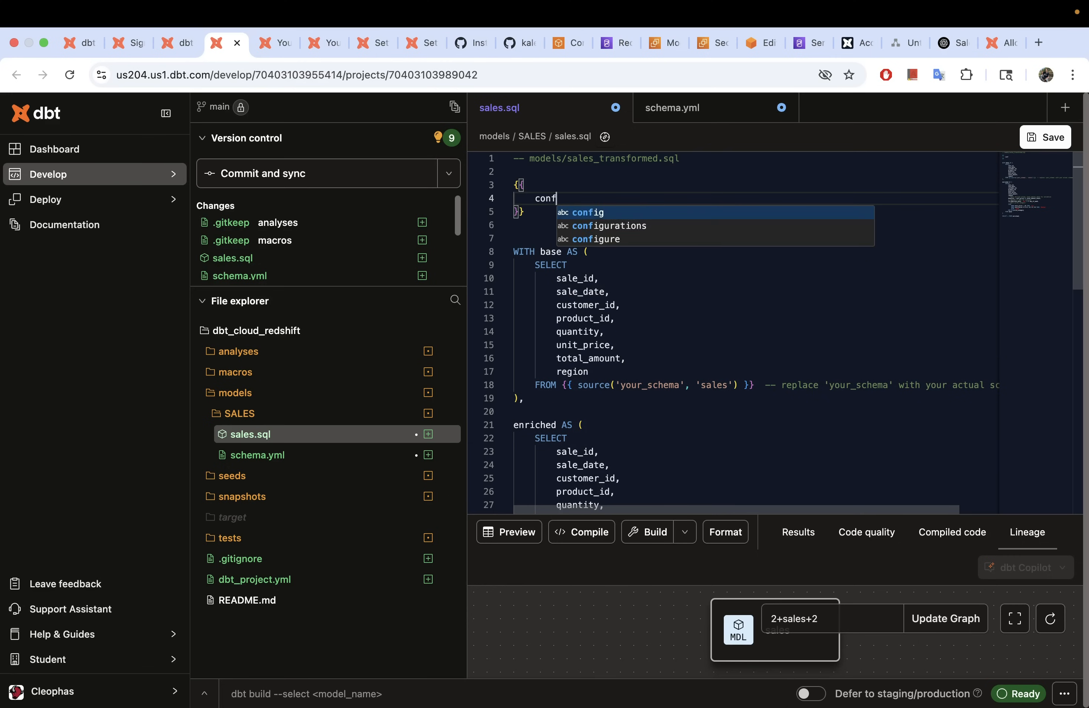
type("ig(")
key("Return")
type("materialized =")
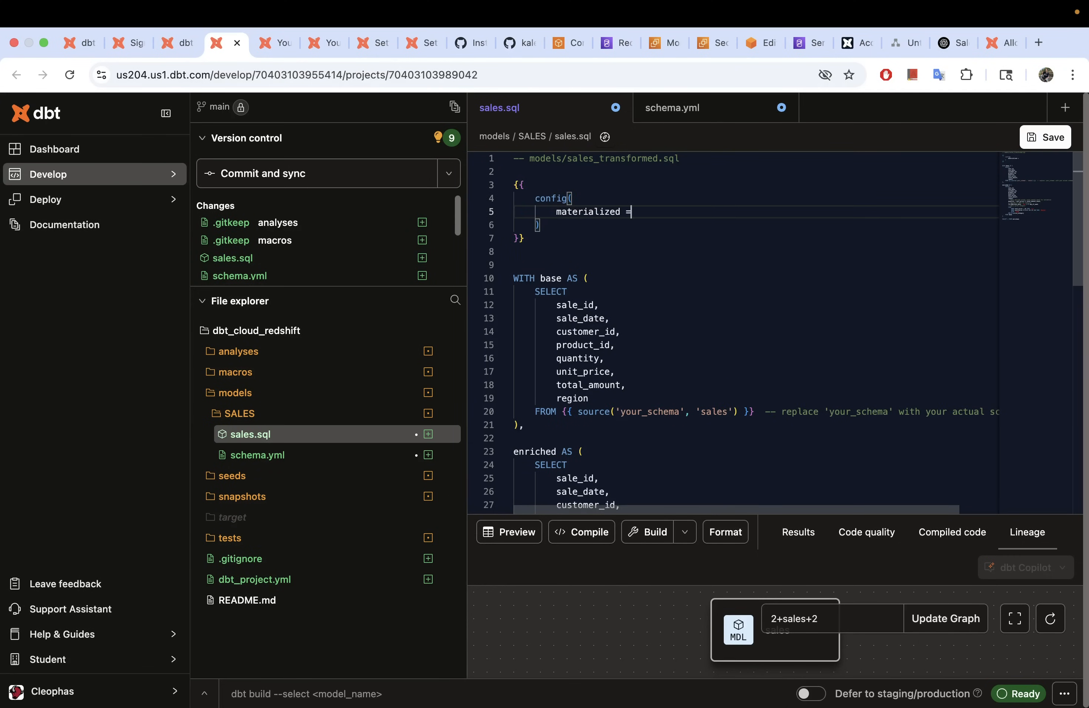
type("'table'")
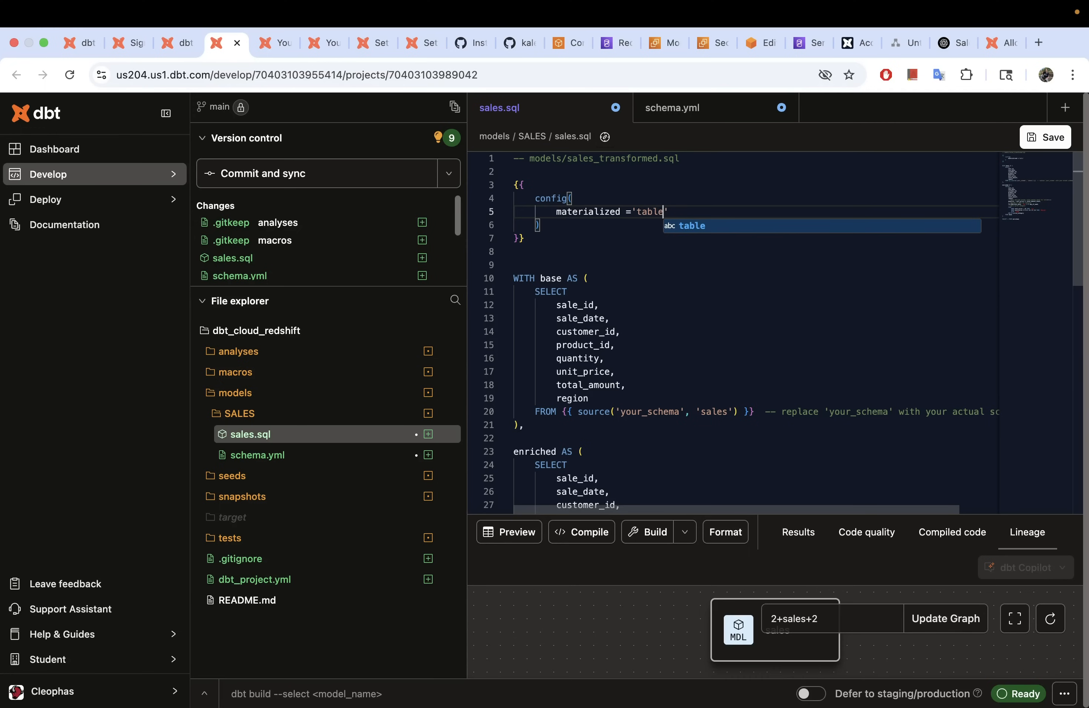
type(",")
key("Return")
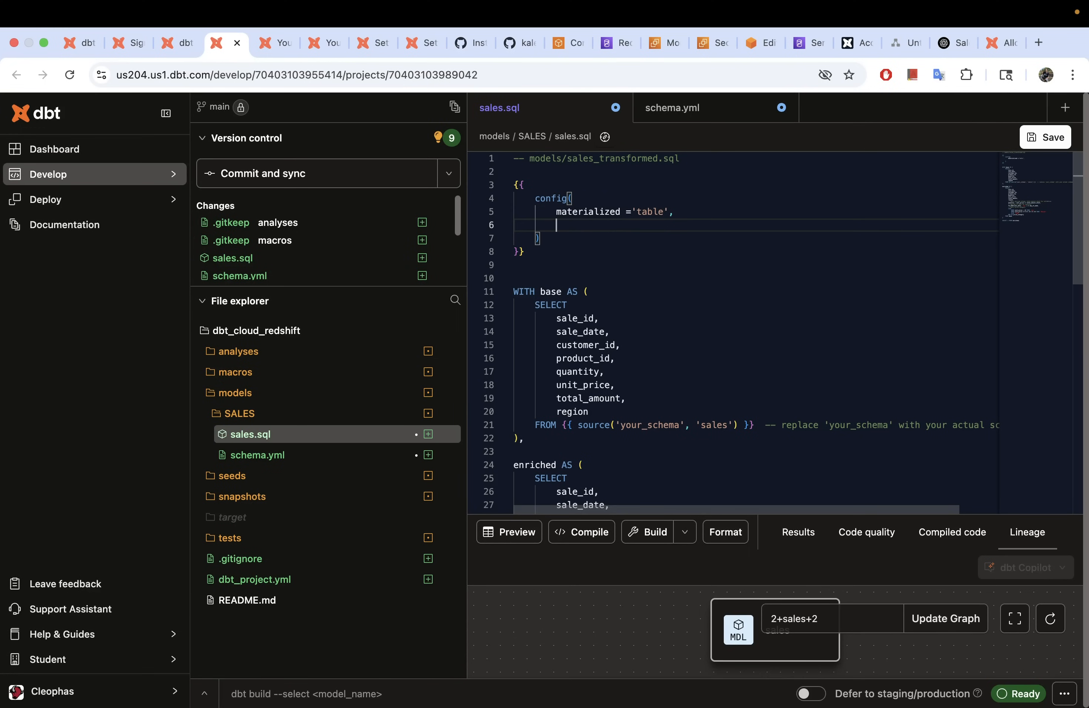
type("alias")
type(" ='sales_")
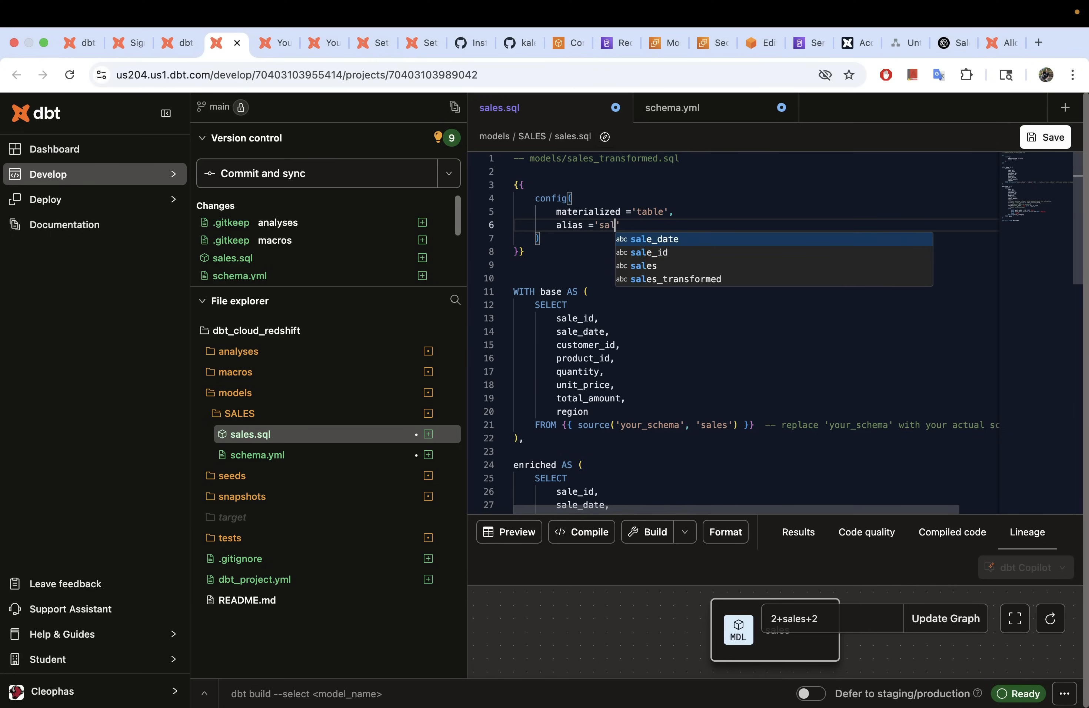
type("rpt")
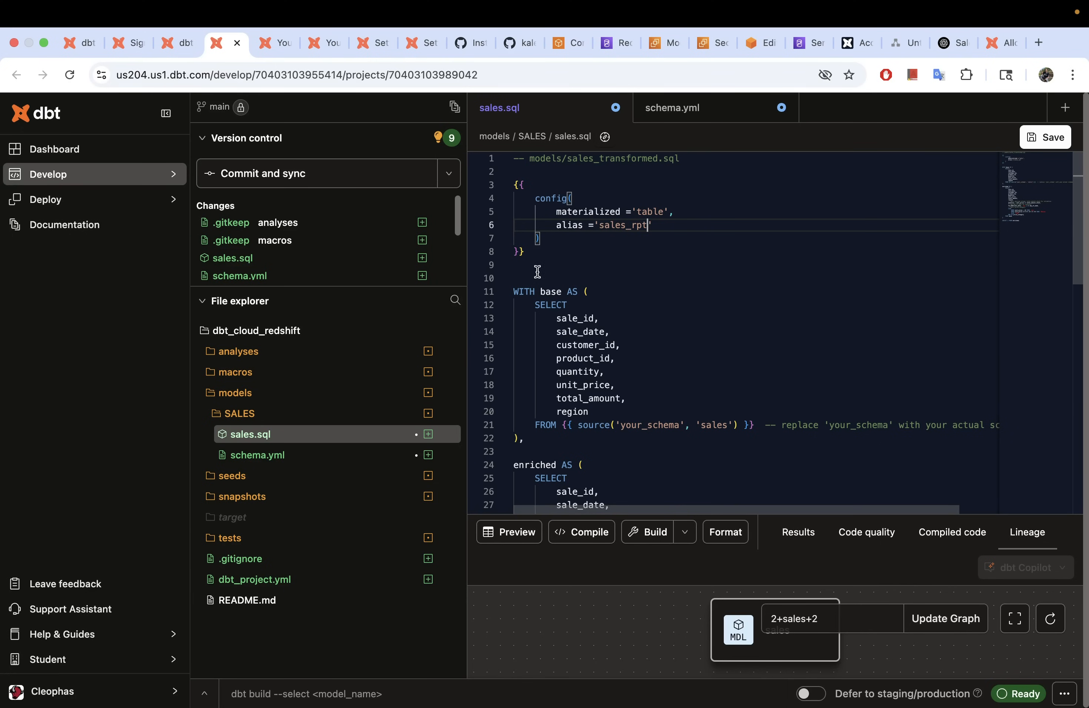
Step: After comparing with schema.yml, delete the config block and the leftover empty lines
left_click(266, 456)
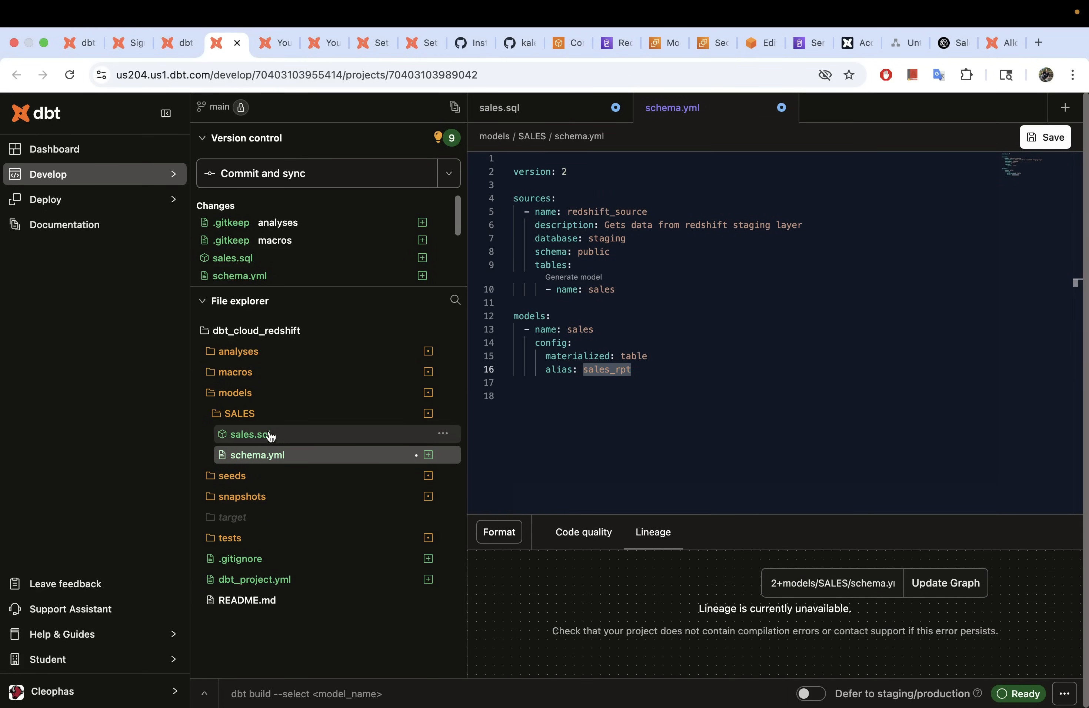
left_click(270, 436)
left_click_drag(500, 248, 499, 185)
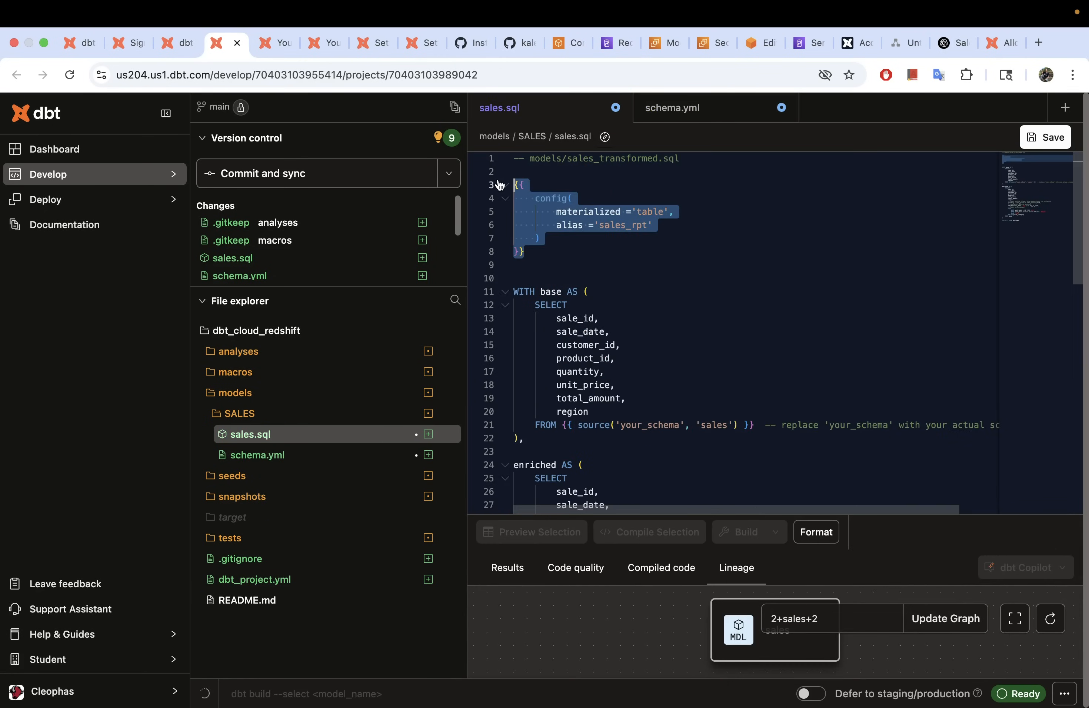
key("BackSpace")
left_click(519, 205)
key("BackSpace")
key("BackSpace")
key("BackSpace")
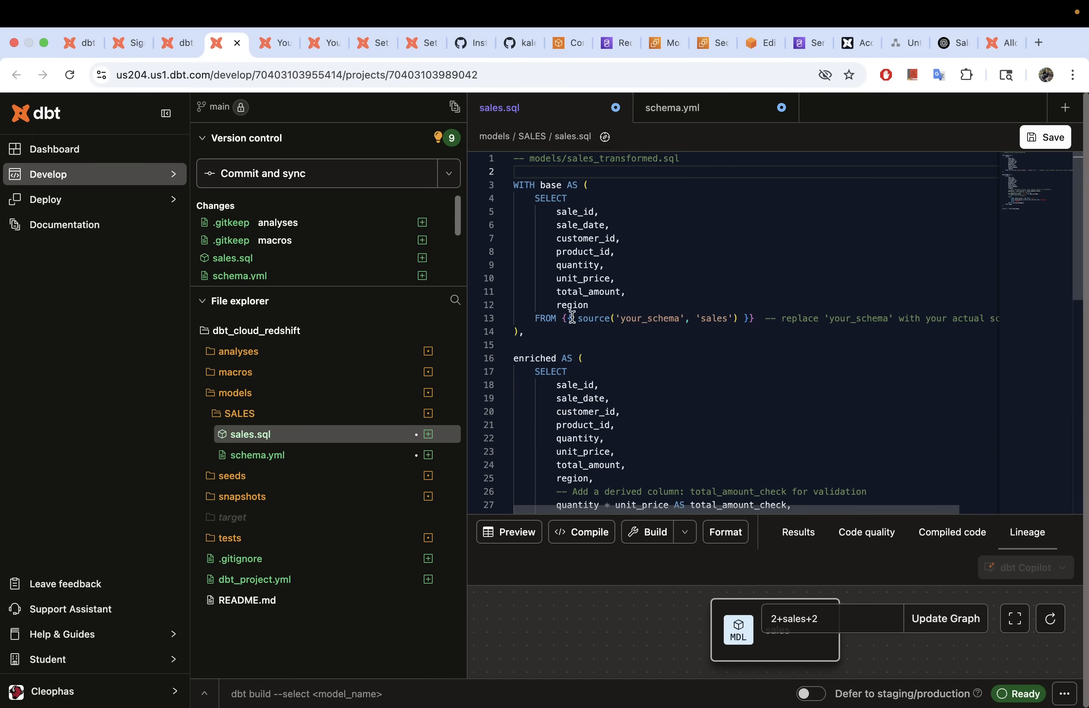
Step: Replace 'your_schema' in the line 13 source() call with redshift_source, matching schema.yml
left_click(535, 319)
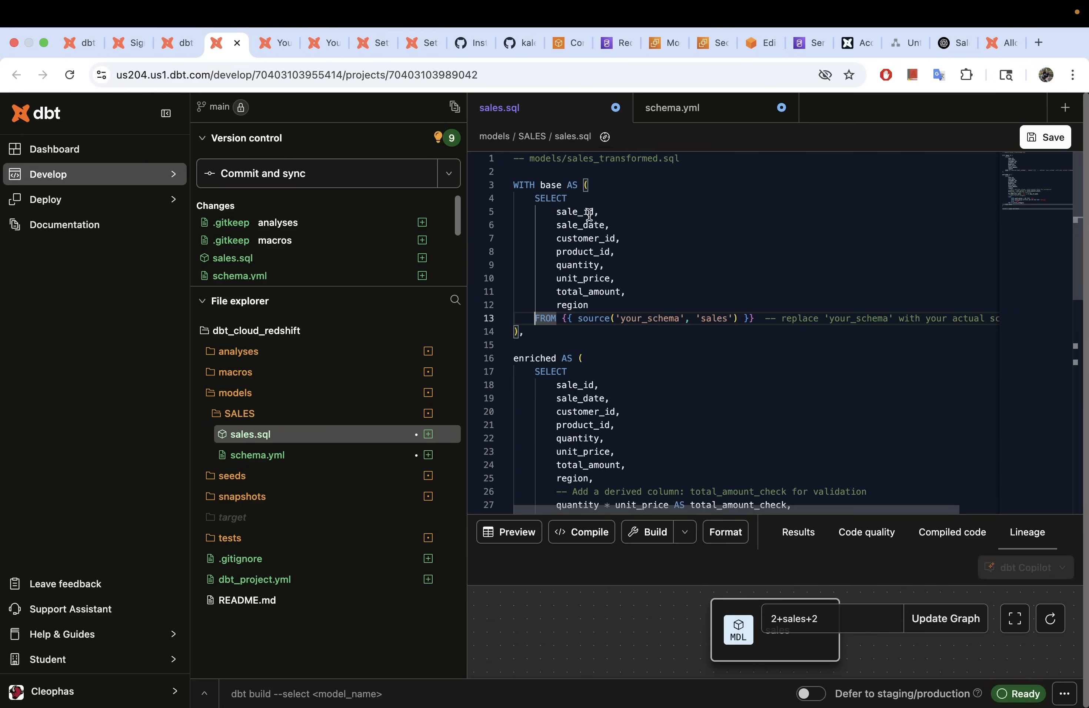
double_click(677, 318)
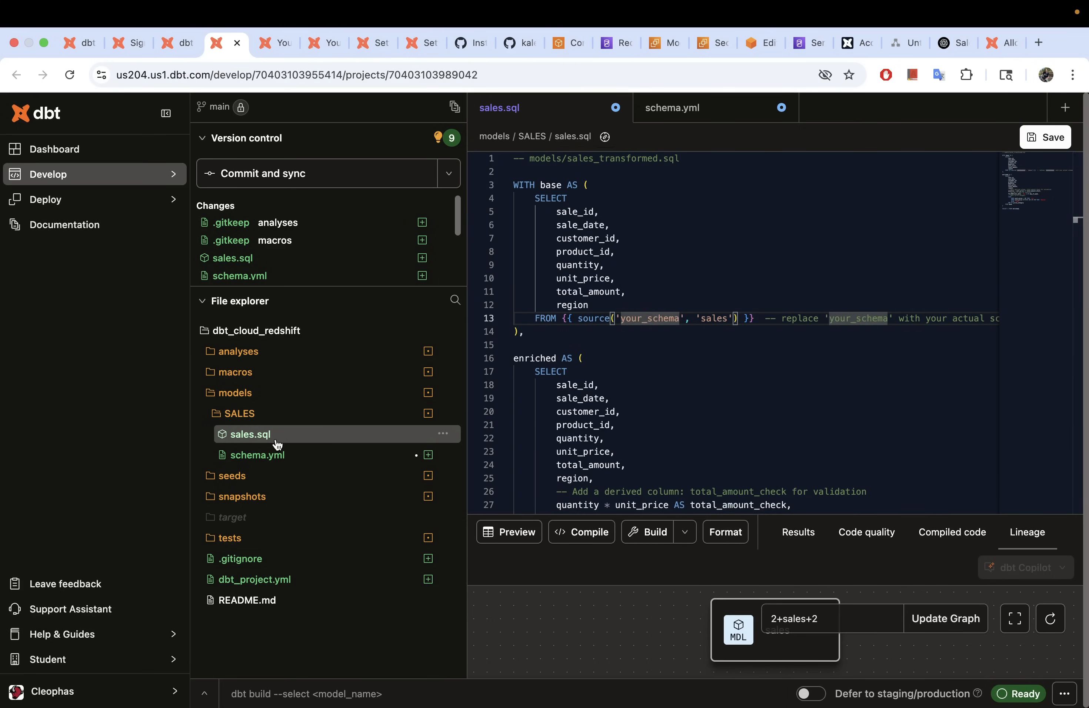
left_click(269, 456)
left_click_drag(649, 213, 569, 211)
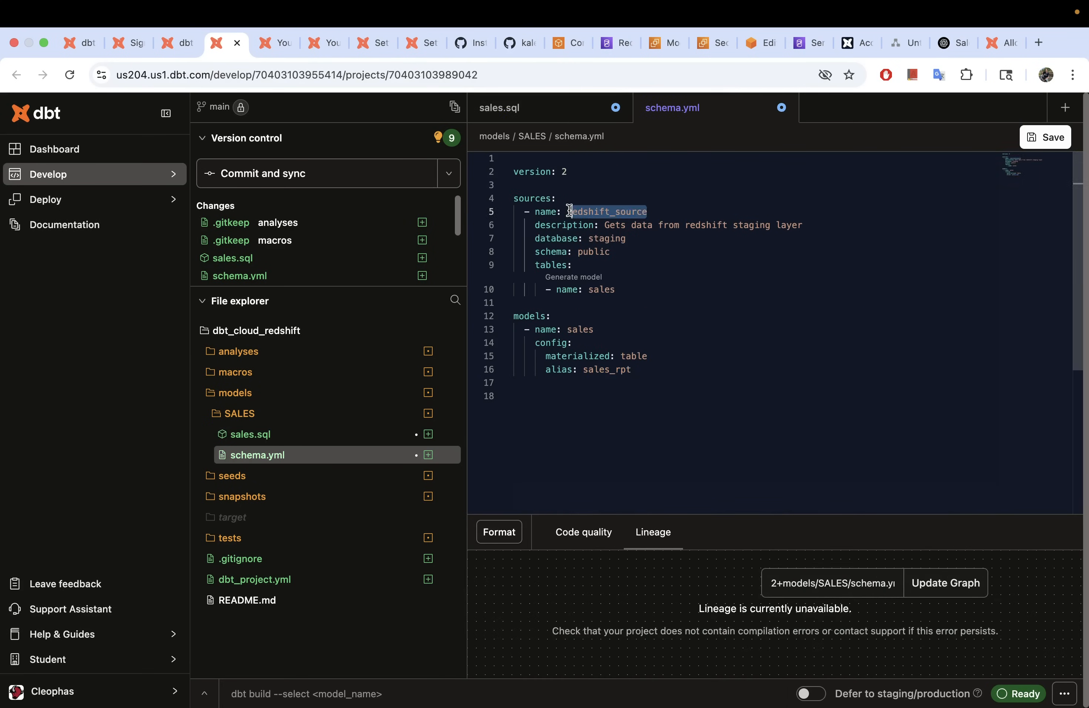
left_click(255, 437)
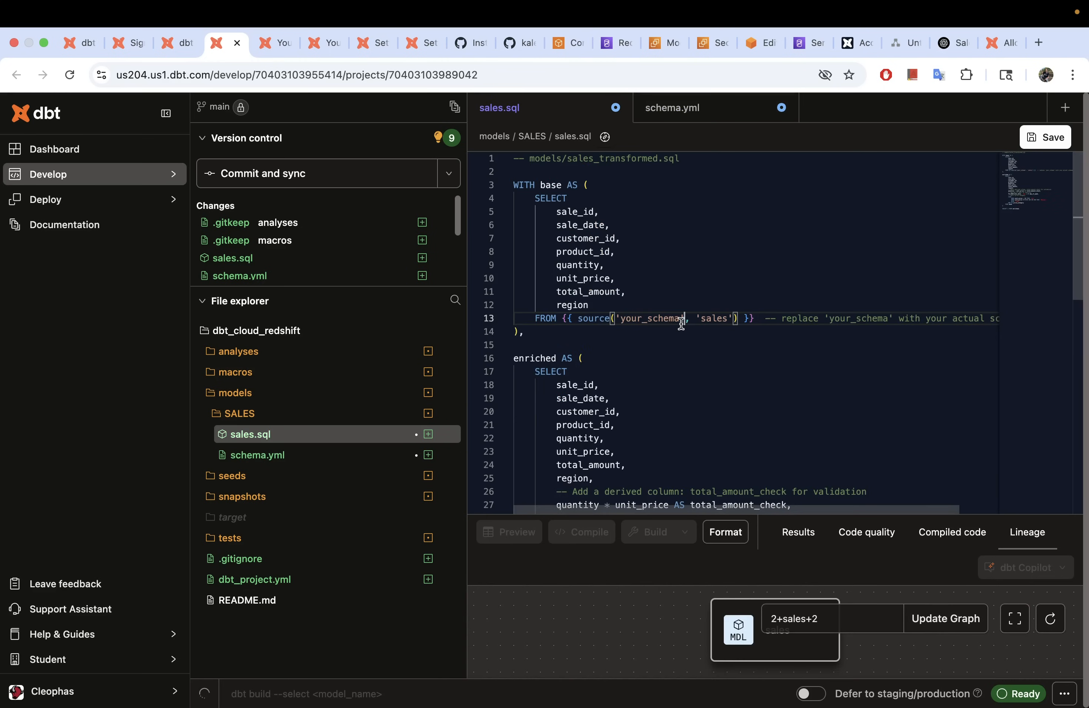
key("BackSpace")
key("BackSpace")
key("BackSpace")
key("BackSpace")
key("BackSpace")
key("BackSpace")
key("BackSpace")
key("BackSpace")
key("BackSpace")
key("BackSpace")
key("BackSpace")
type("redshift_source")
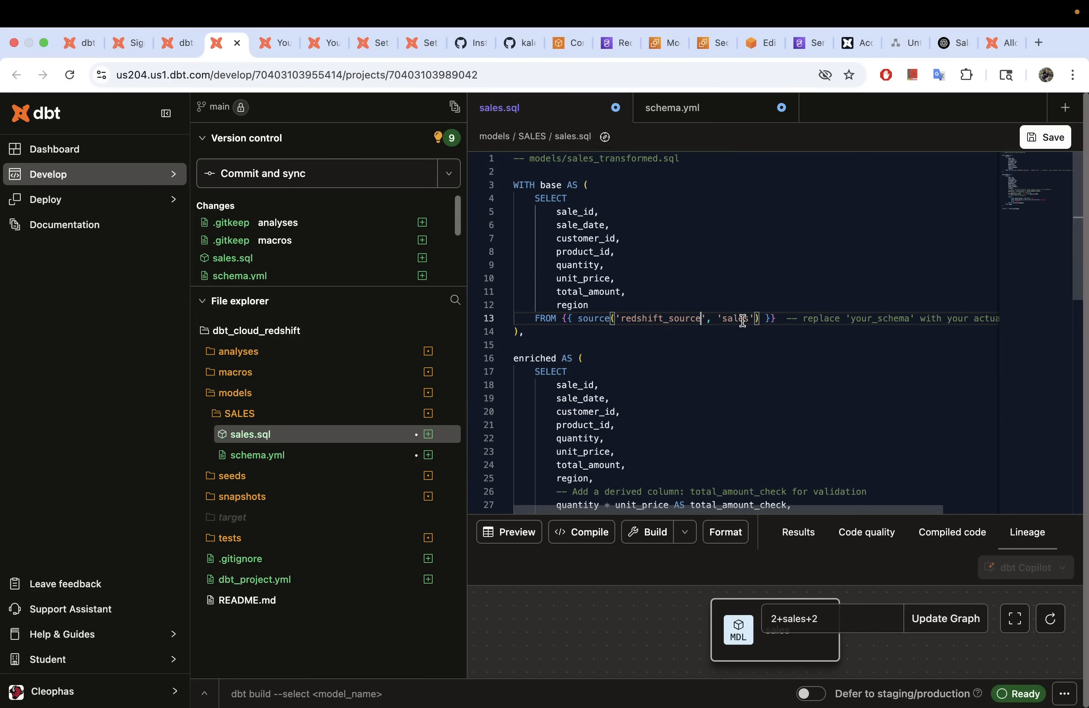
Step: Confirm the sales table name in schema.yml and delete the replace-schema comment on line 13
left_click(274, 455)
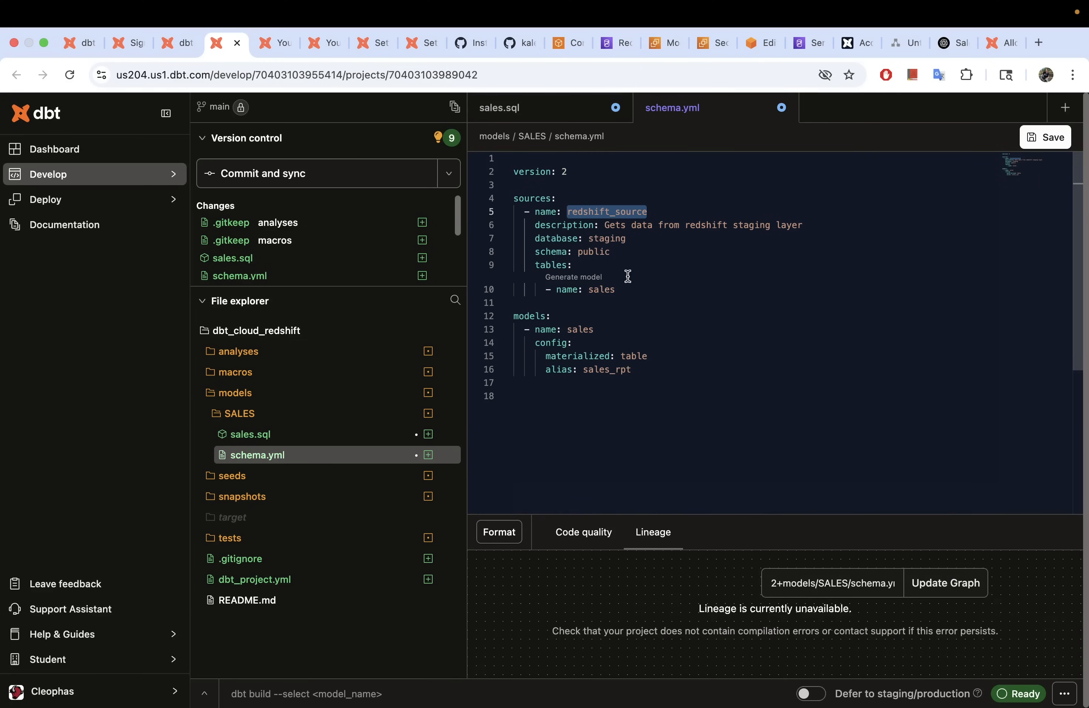
left_click(594, 290)
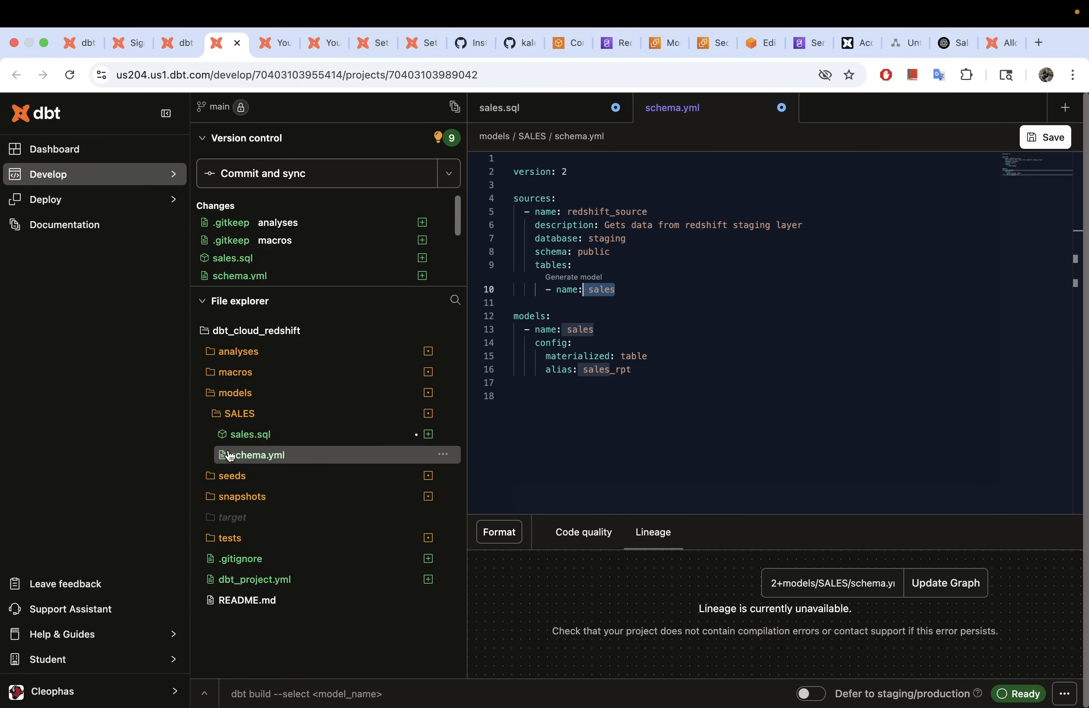
left_click(250, 434)
left_click_drag(787, 319, 1073, 314)
key("BackSpace")
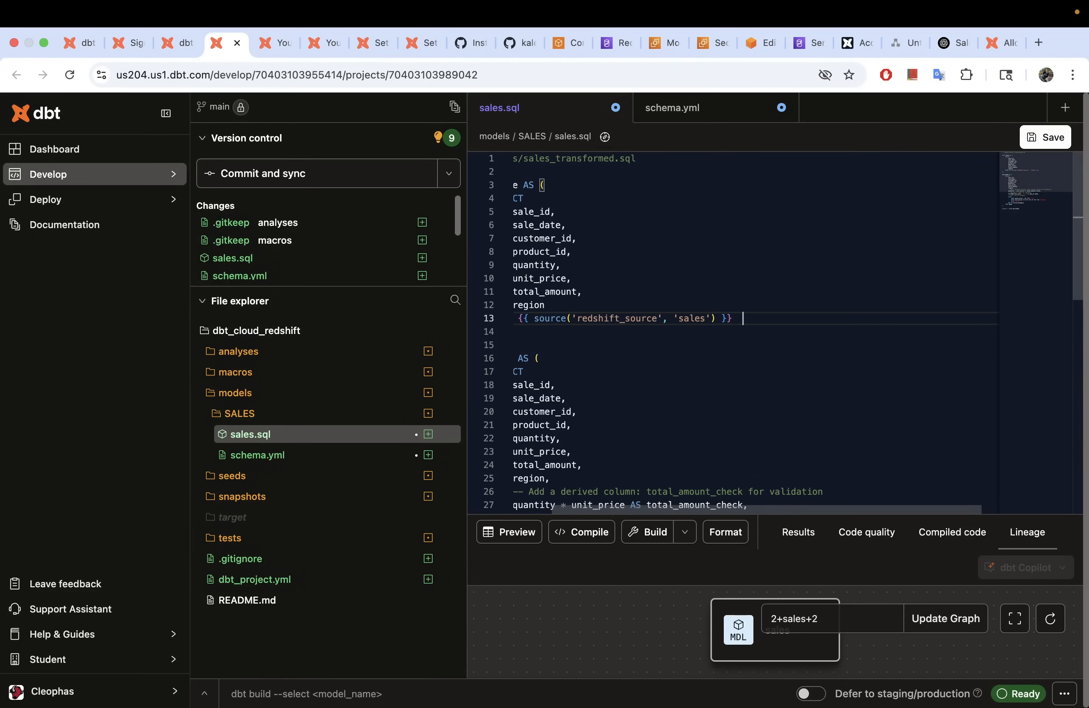
Step: Save the edited sales.sql and go back to schema.yml
scroll(736, 355, "left", 2)
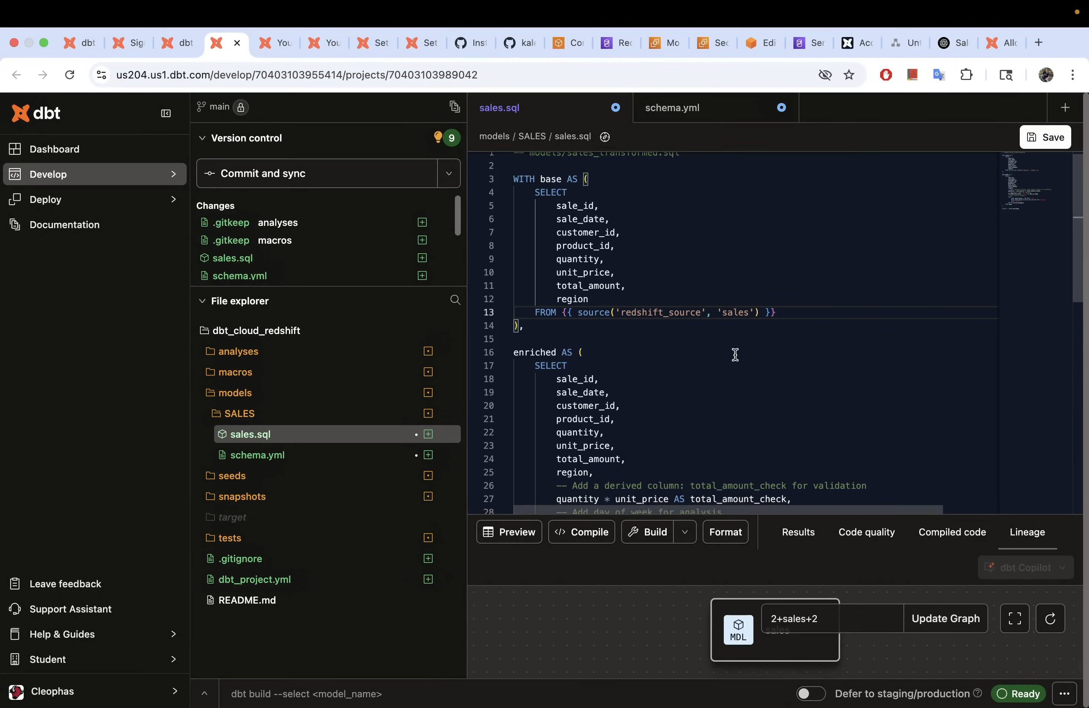
scroll(704, 355, "down", 2)
scroll(702, 353, "down", 3)
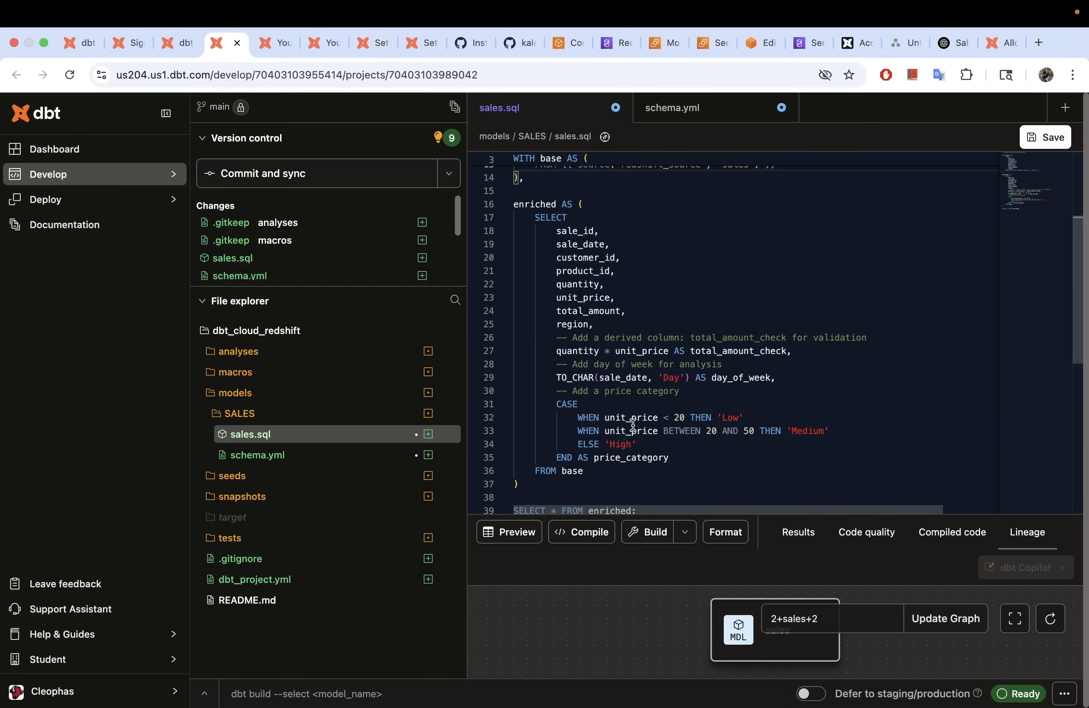
scroll(628, 387, "down", 2)
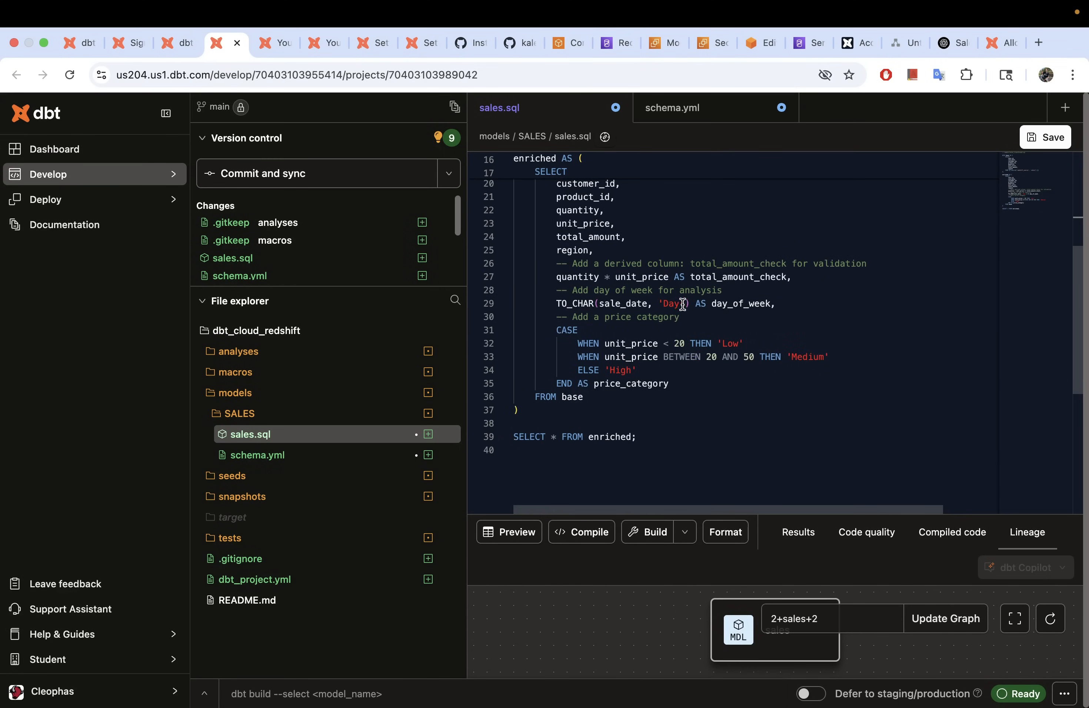
scroll(627, 309, "up", 5)
scroll(622, 291, "down", 5)
key("super+s")
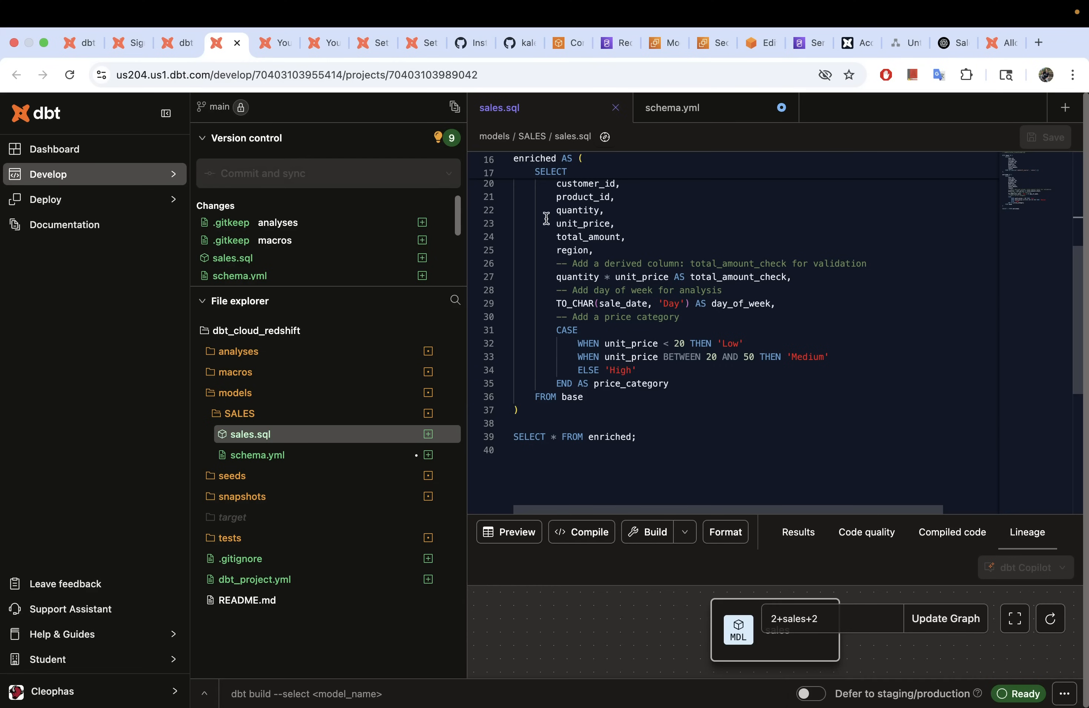
left_click(714, 113)
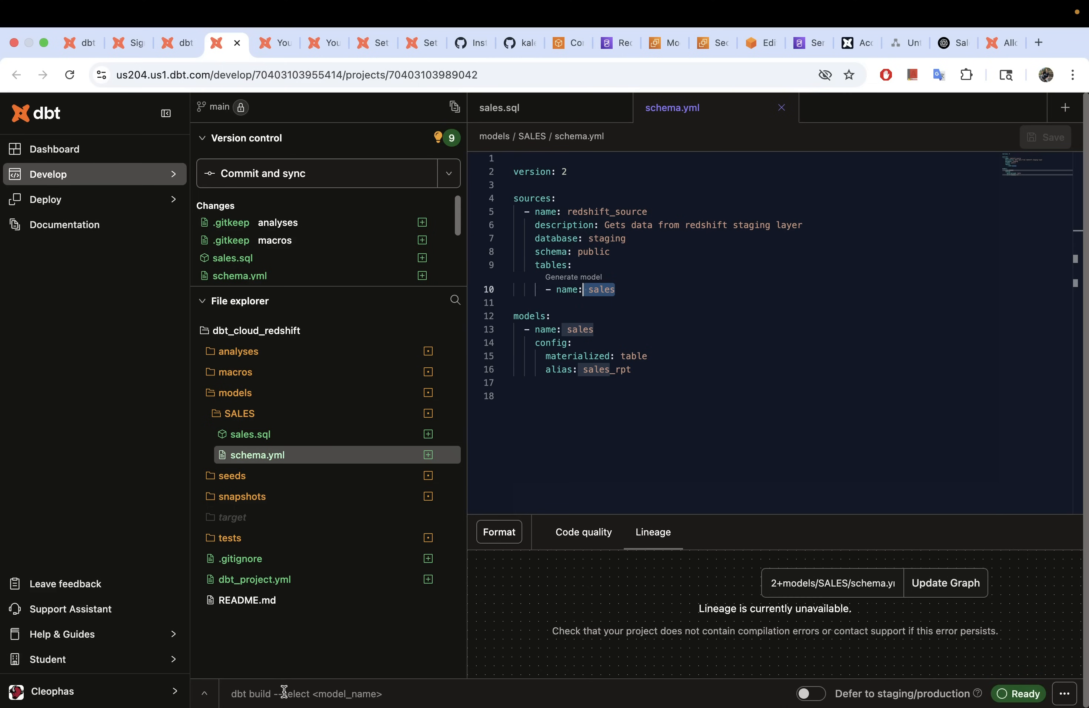
Step: Compile the project with dbt compile and check that sales passes without errors
left_click(335, 694)
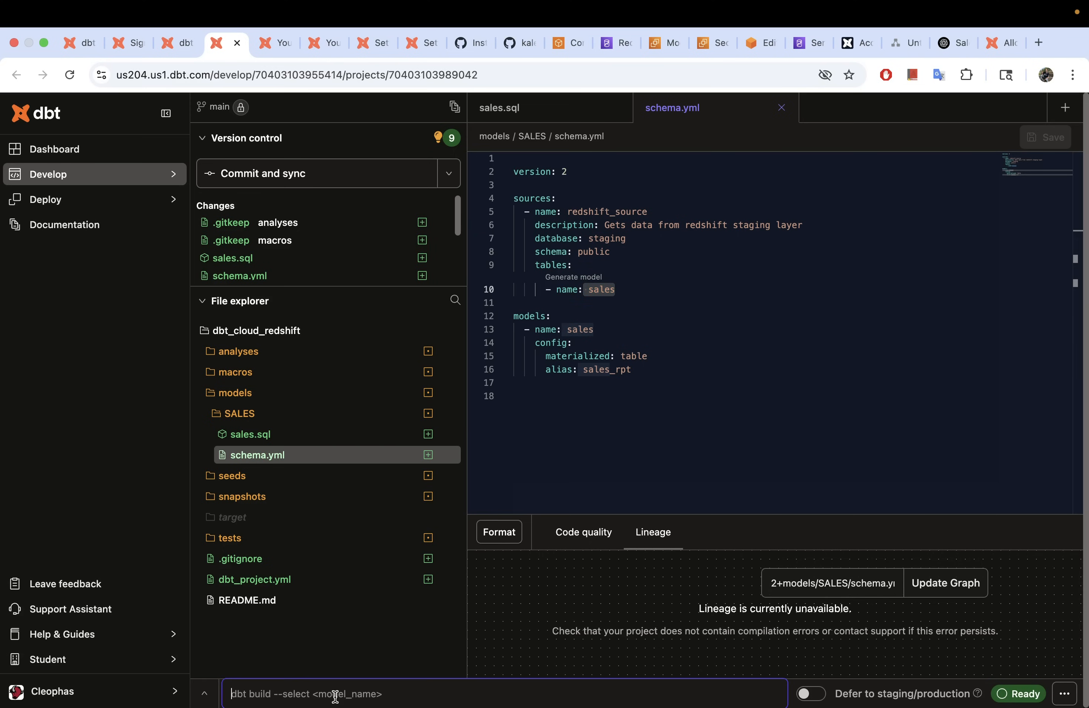
type("dbt ")
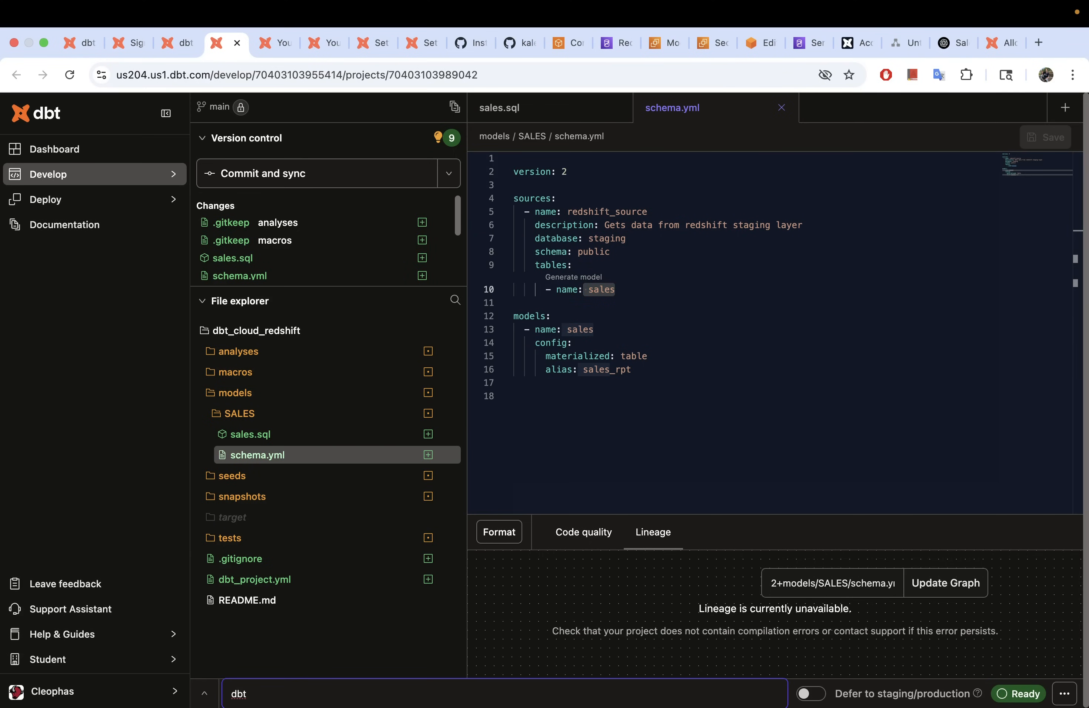
type("compile")
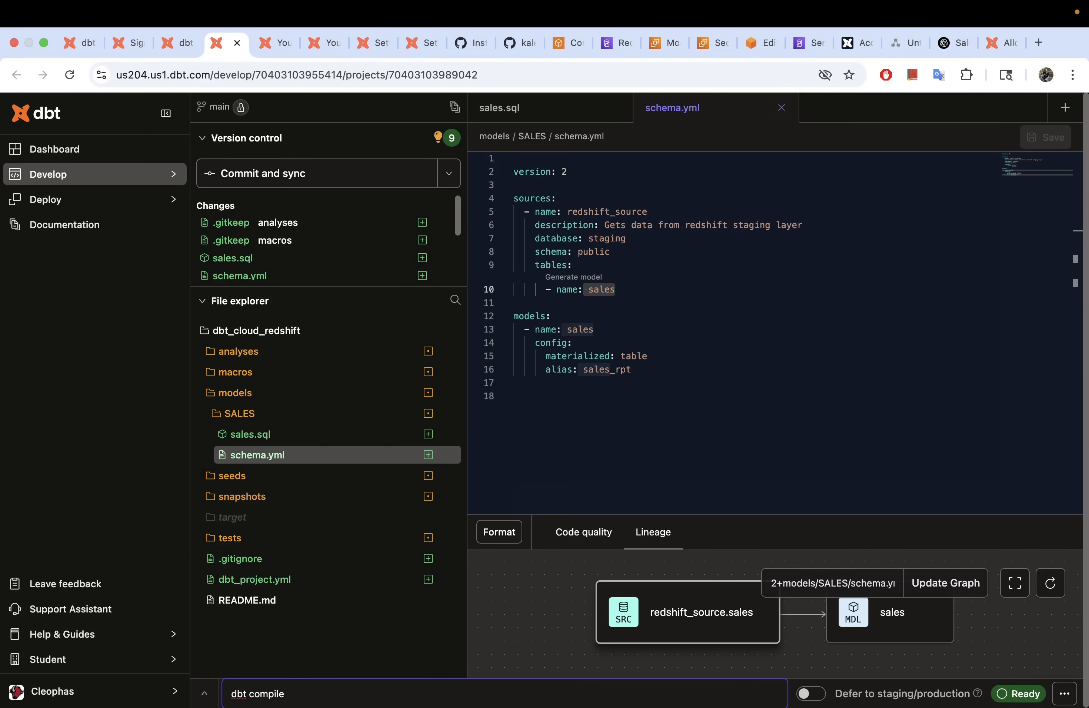
key("Return")
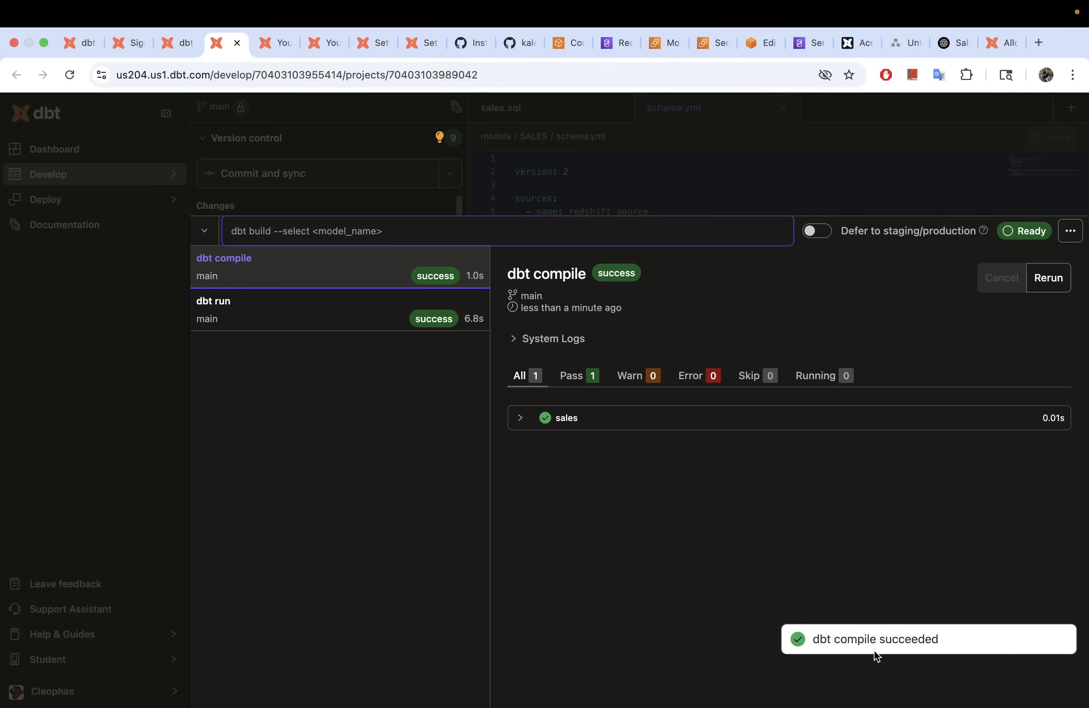
left_click(522, 418)
Step: Execute dbt run to build the sales model
left_click(258, 233)
type("db")
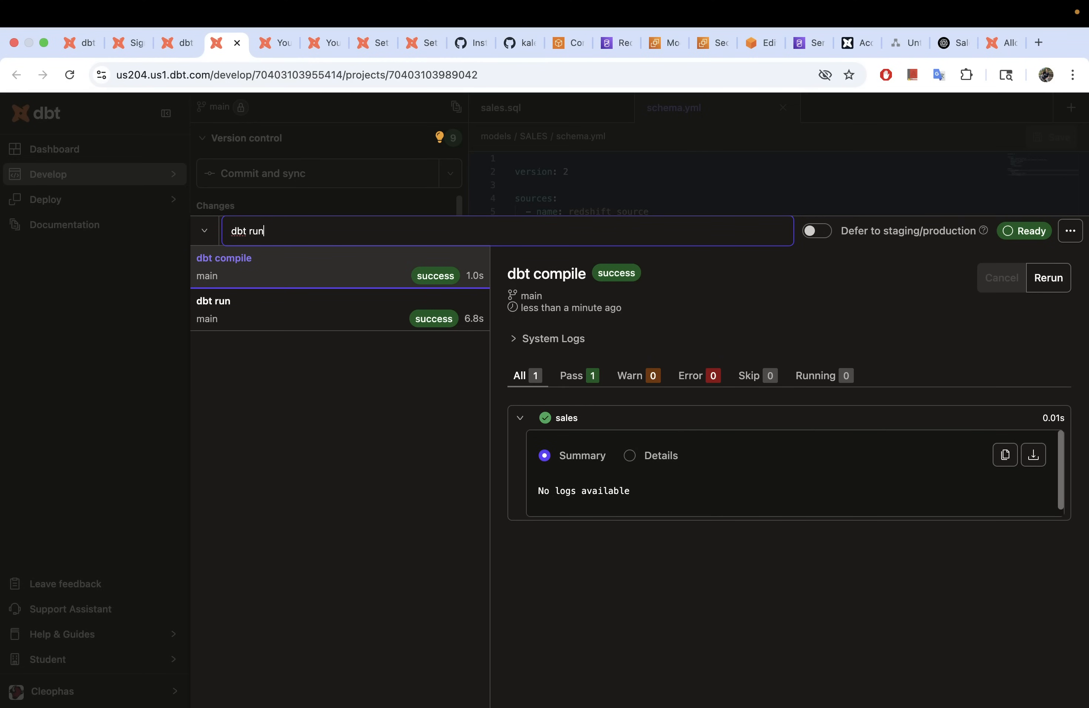
type("t run")
key("Return")
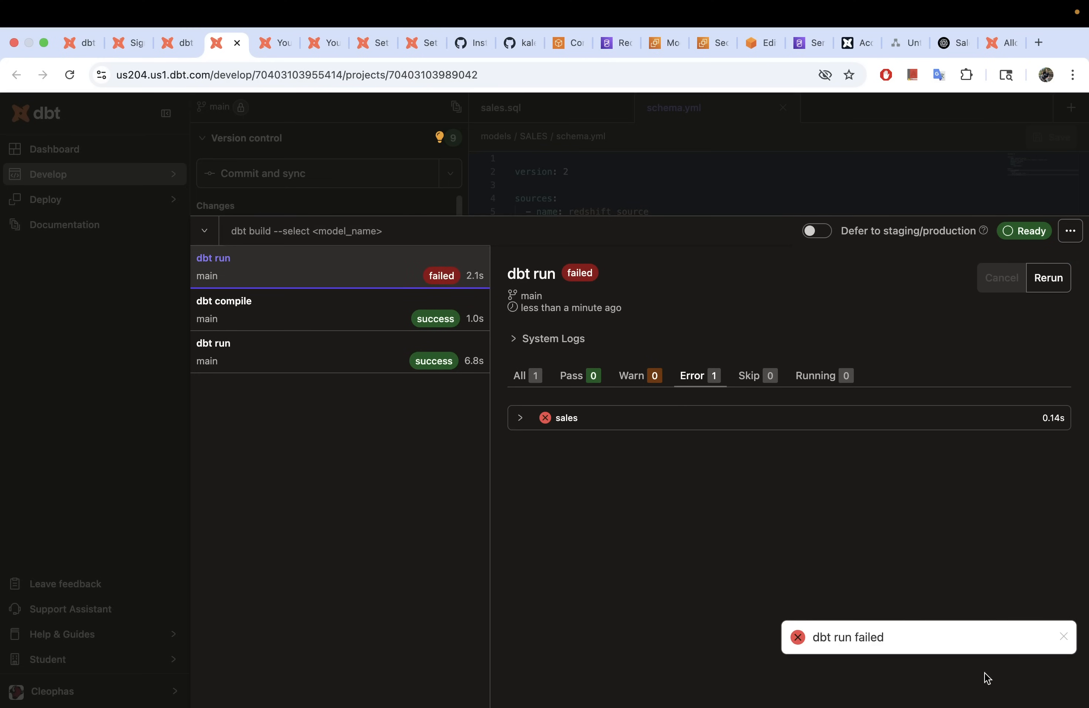
Step: Find the Redshift syntax error near ';' in the failed sales log, then close the run history
left_click(518, 426)
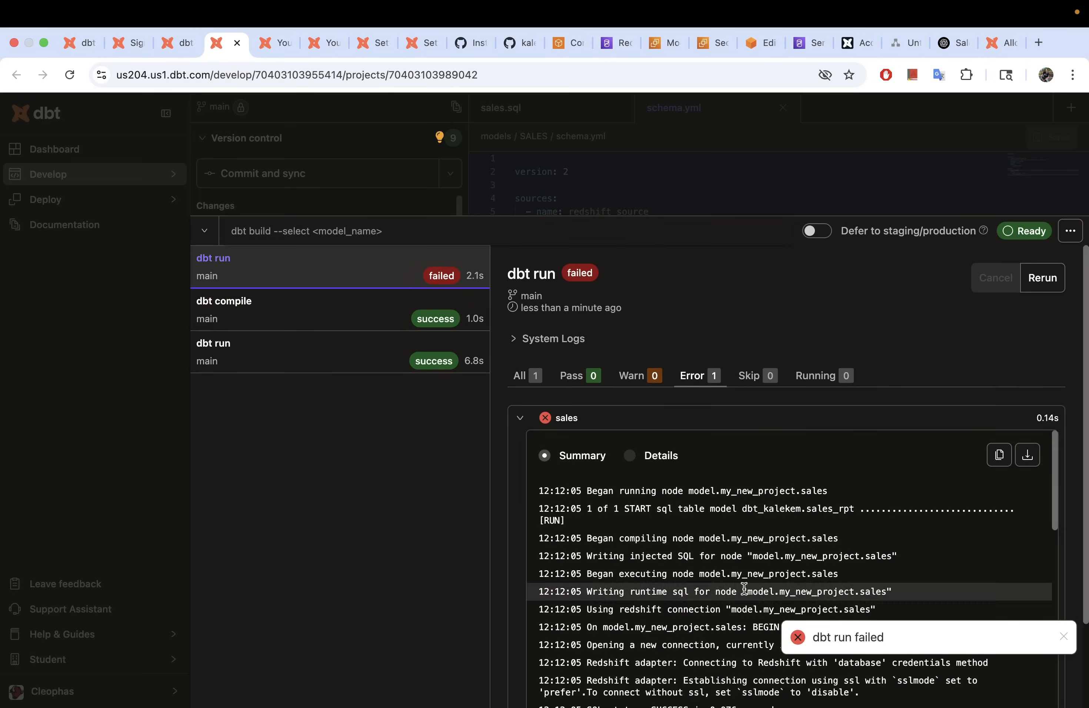
scroll(739, 582, "down", 5)
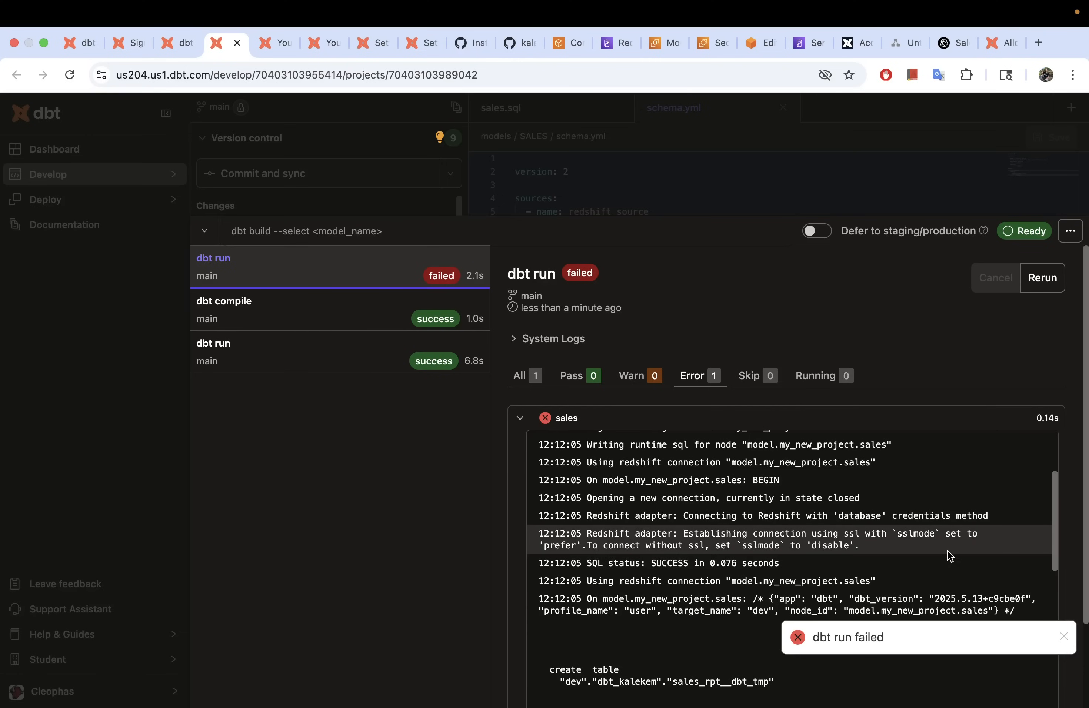
scroll(649, 551, "down", 5)
scroll(652, 552, "down", 10)
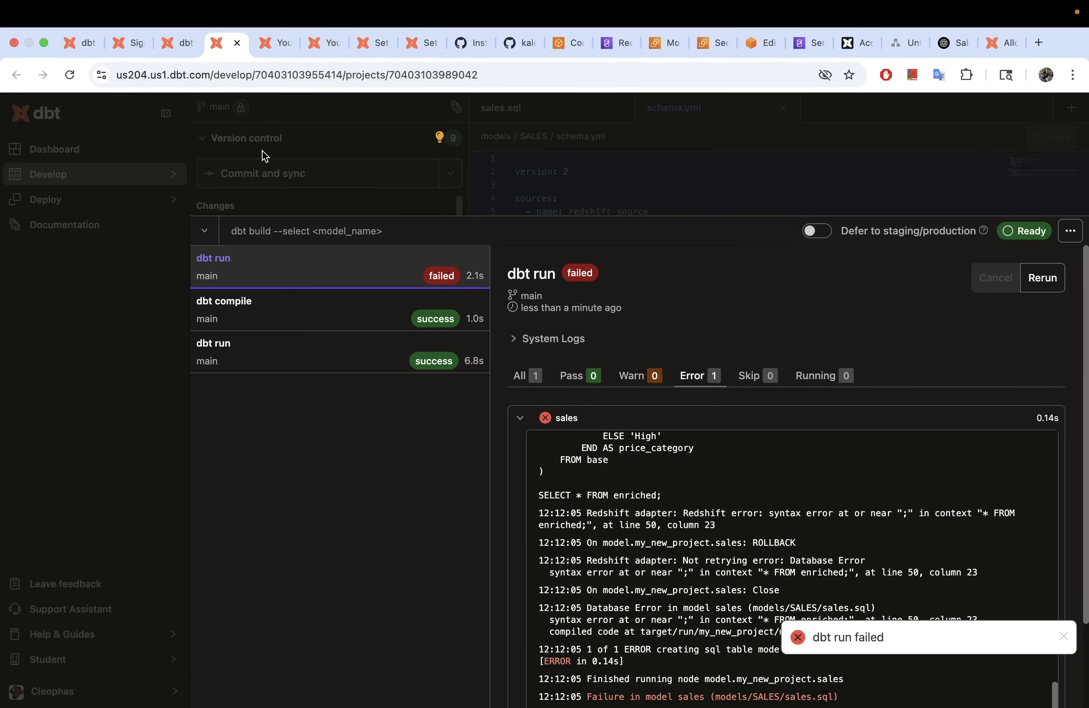
left_click(204, 230)
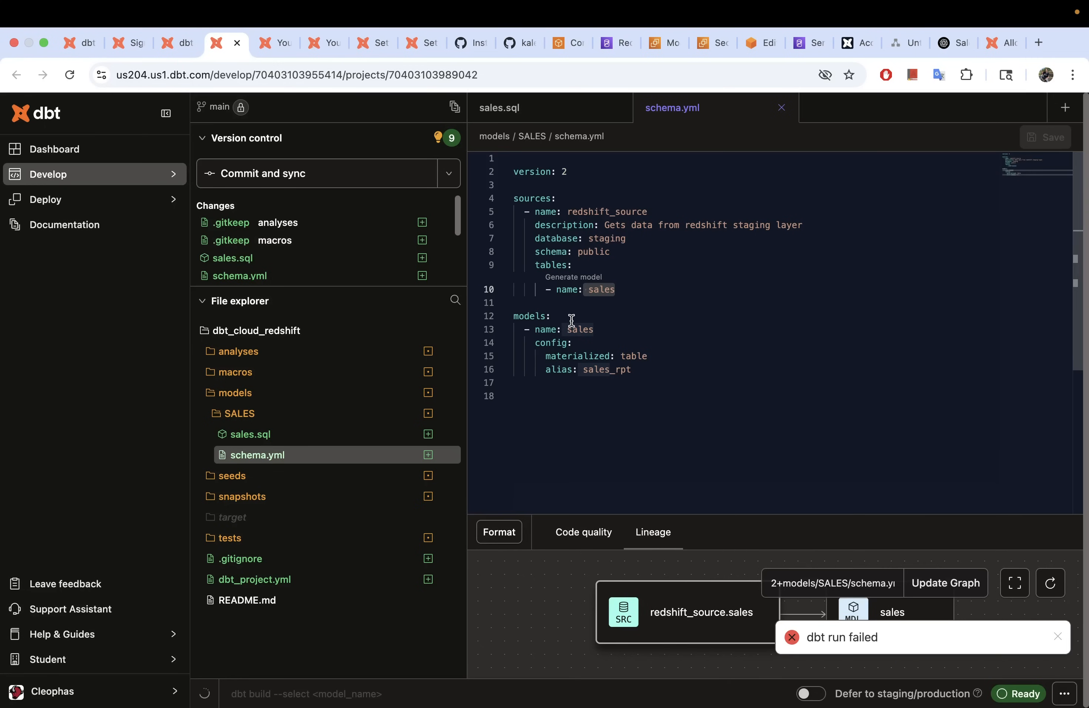
Step: Delete the trailing semicolon on line 39 of sales.sql and save it
left_click(541, 110)
left_click(647, 437)
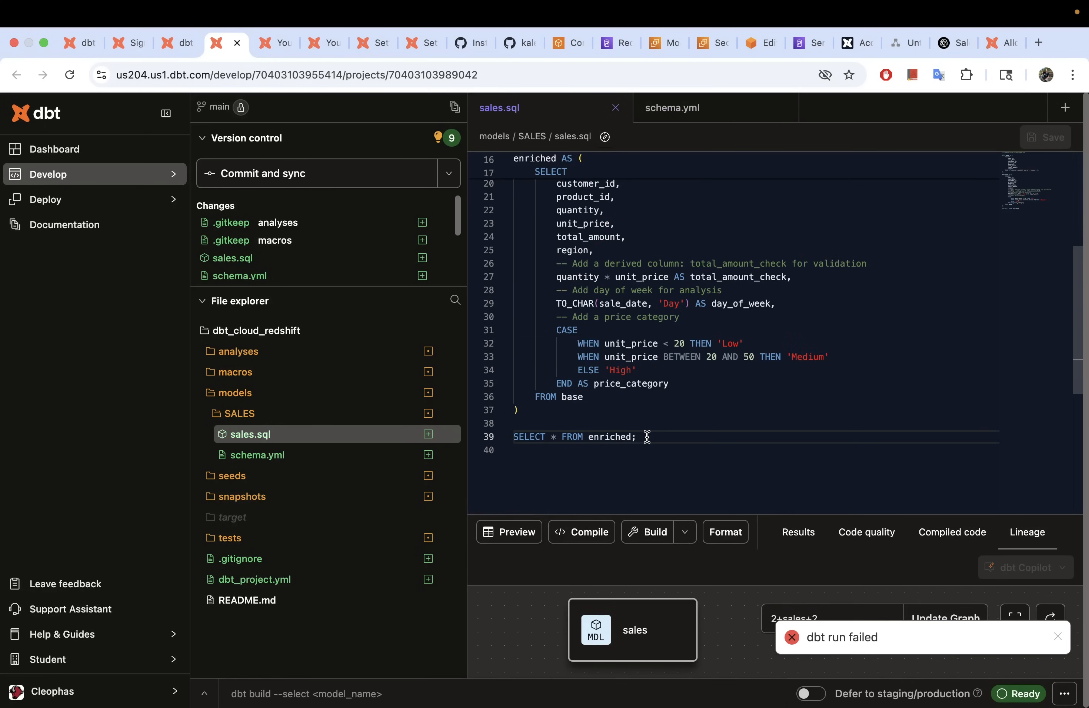
key("BackSpace")
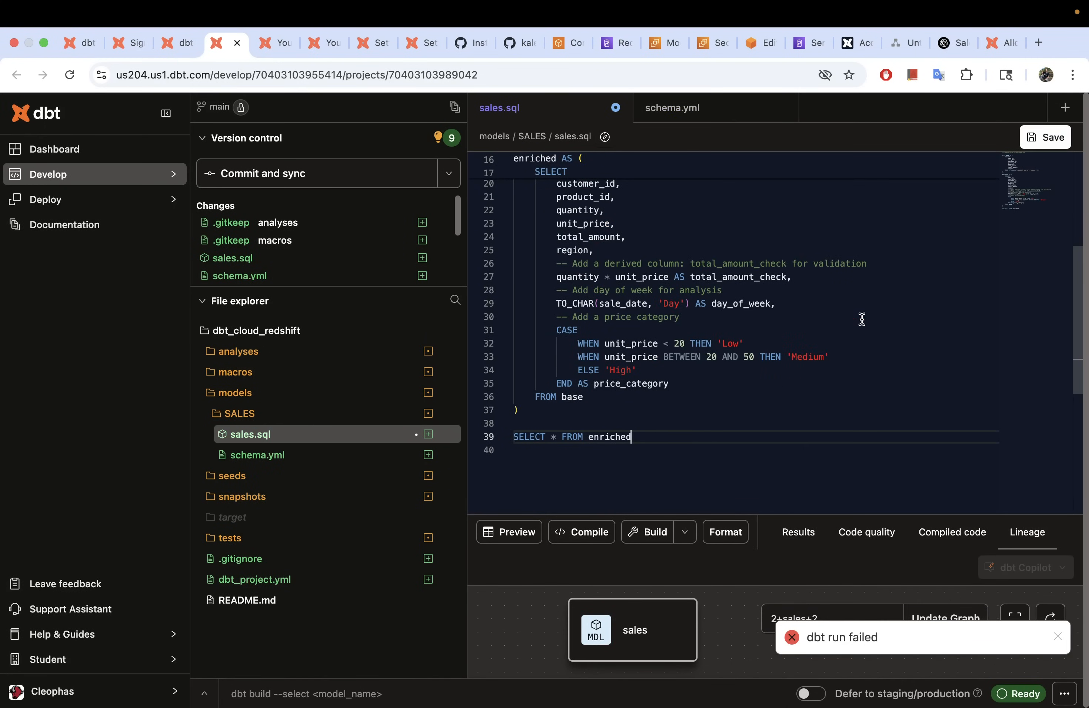
left_click(1041, 139)
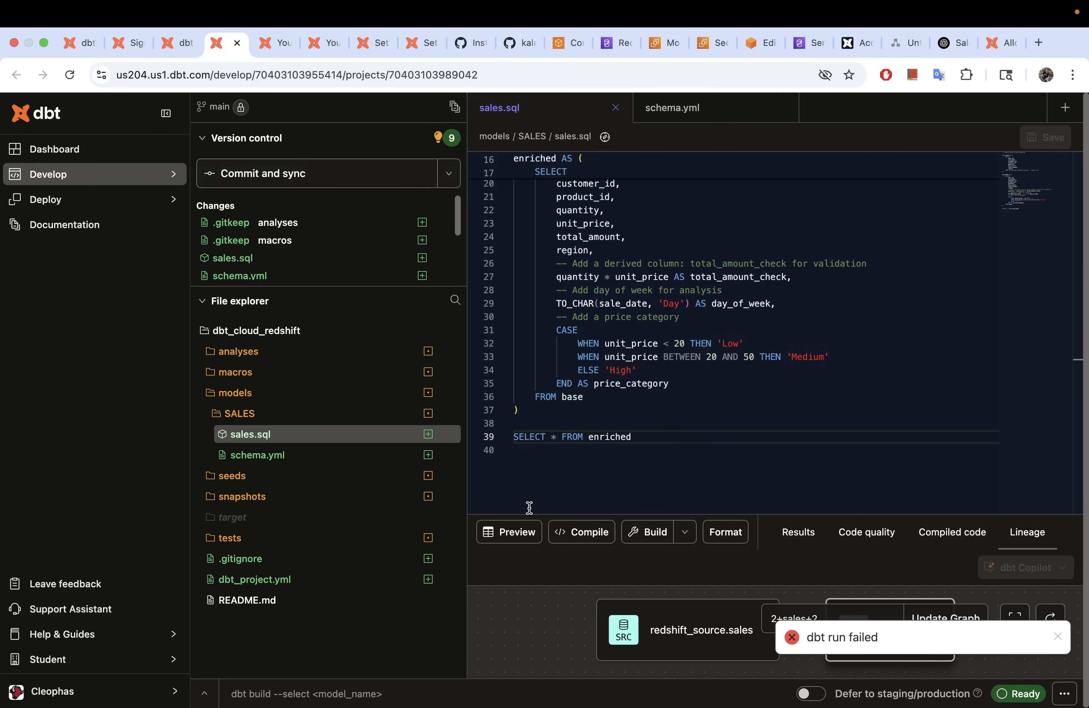
Step: Rerun dbt run and select dbt_kalekem in the log line creating table model sales_rpt
left_click(310, 697)
type("db")
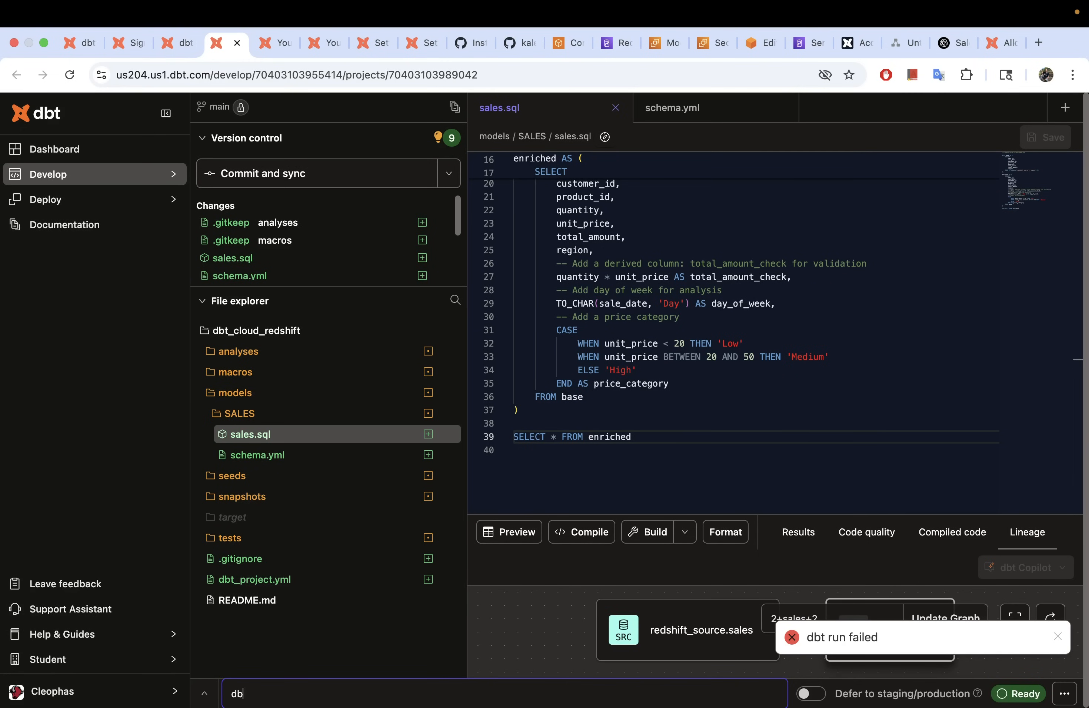
type("t run")
key("Return")
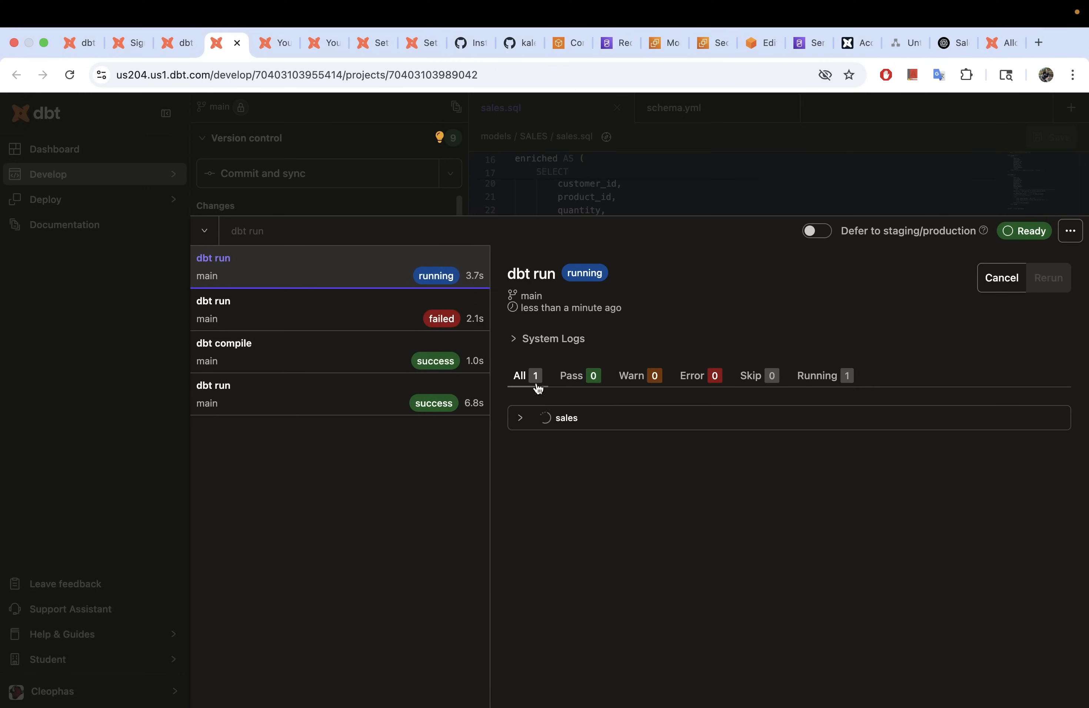
left_click(519, 419)
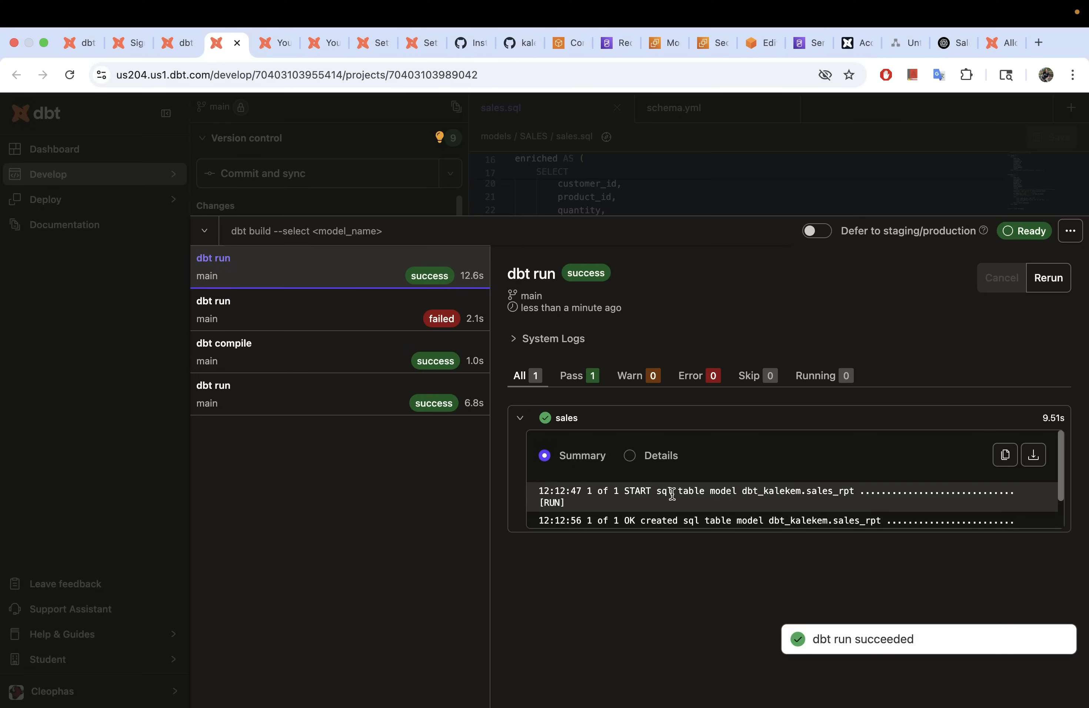
scroll(673, 494, "down", 1)
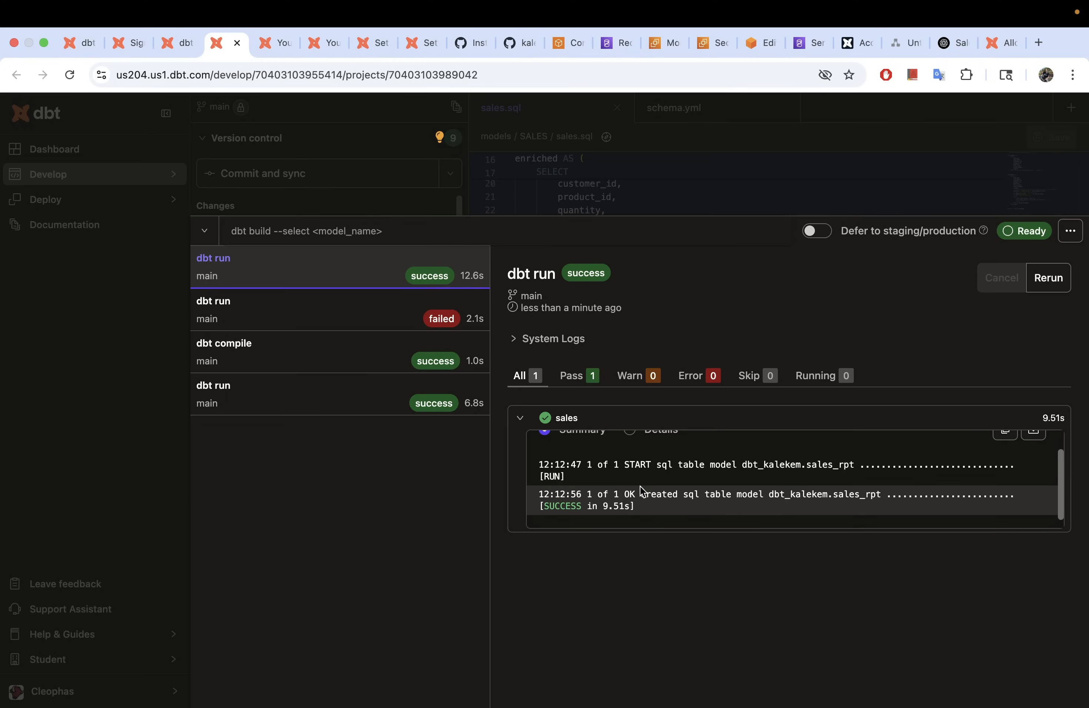
double_click(680, 465)
left_click_drag(830, 495, 769, 495)
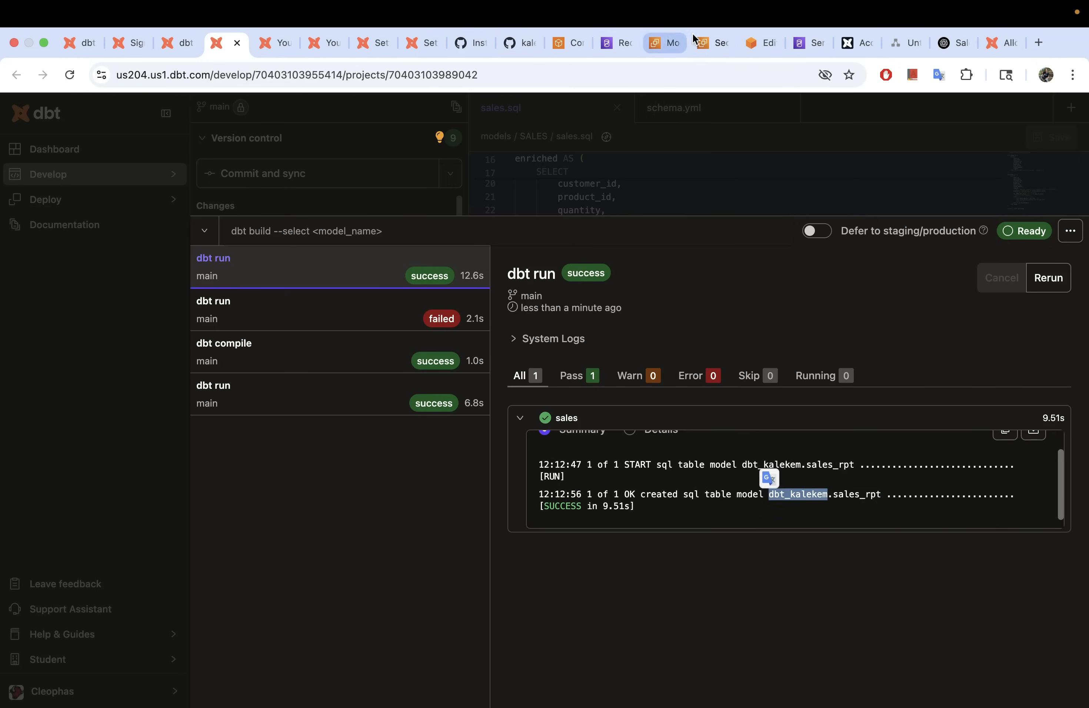
Step: In Redshift, refresh the resource tree and expand dev > dbt_kalekem > Tables
left_click(762, 43)
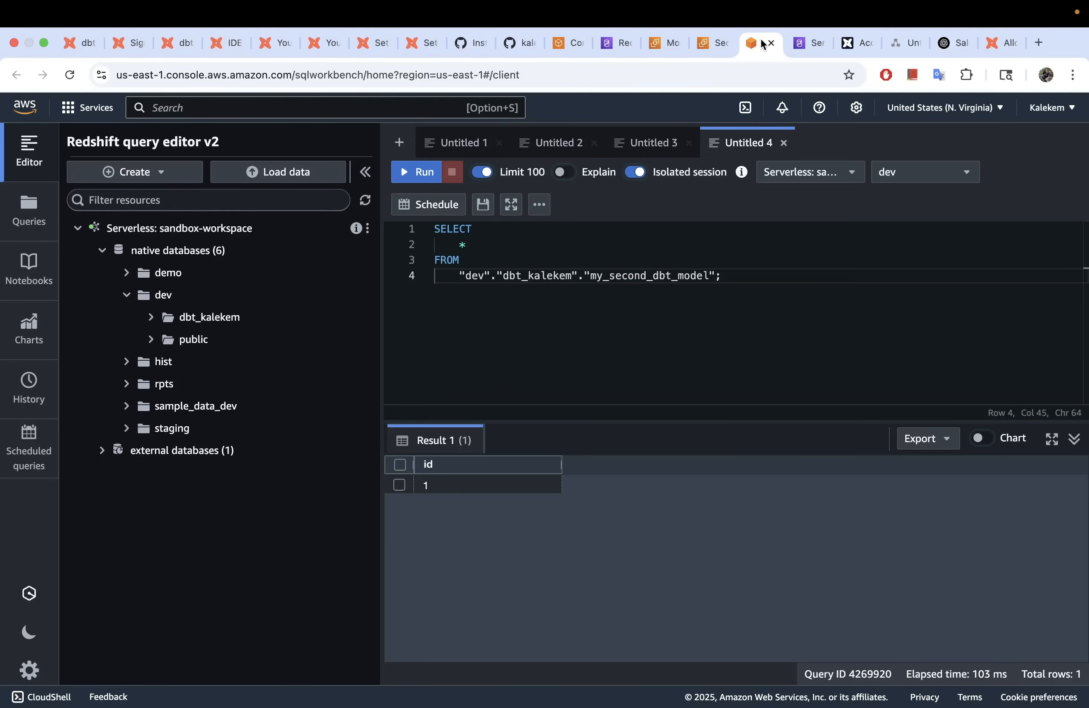
left_click(366, 200)
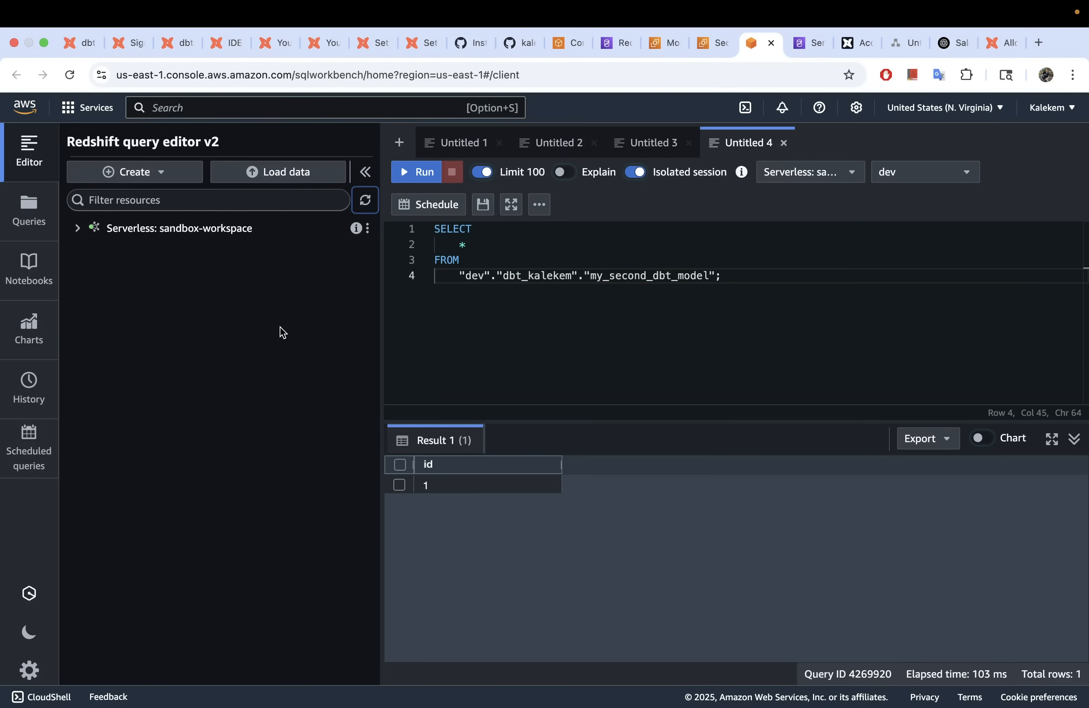
left_click(78, 228)
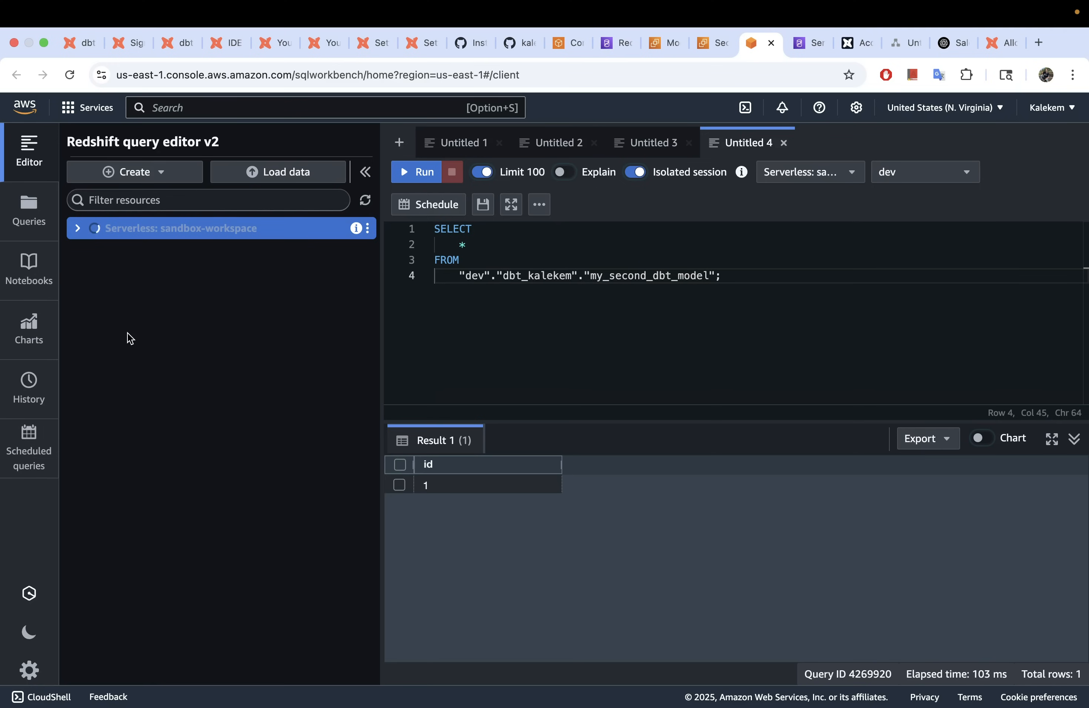
left_click(102, 250)
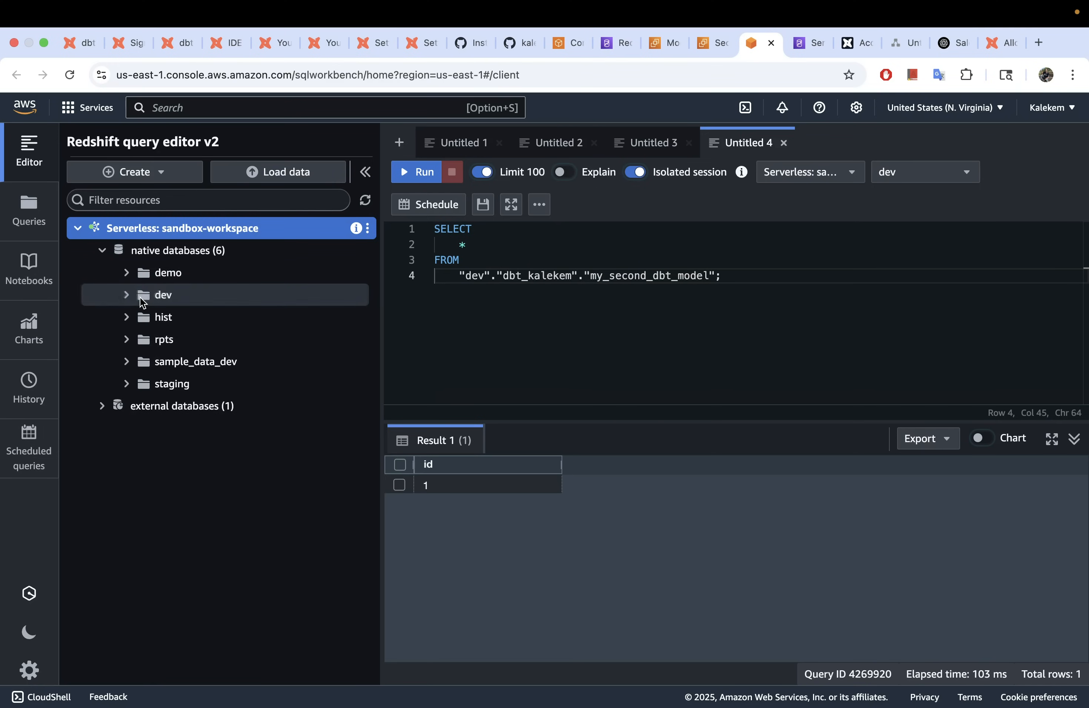
left_click(70, 74)
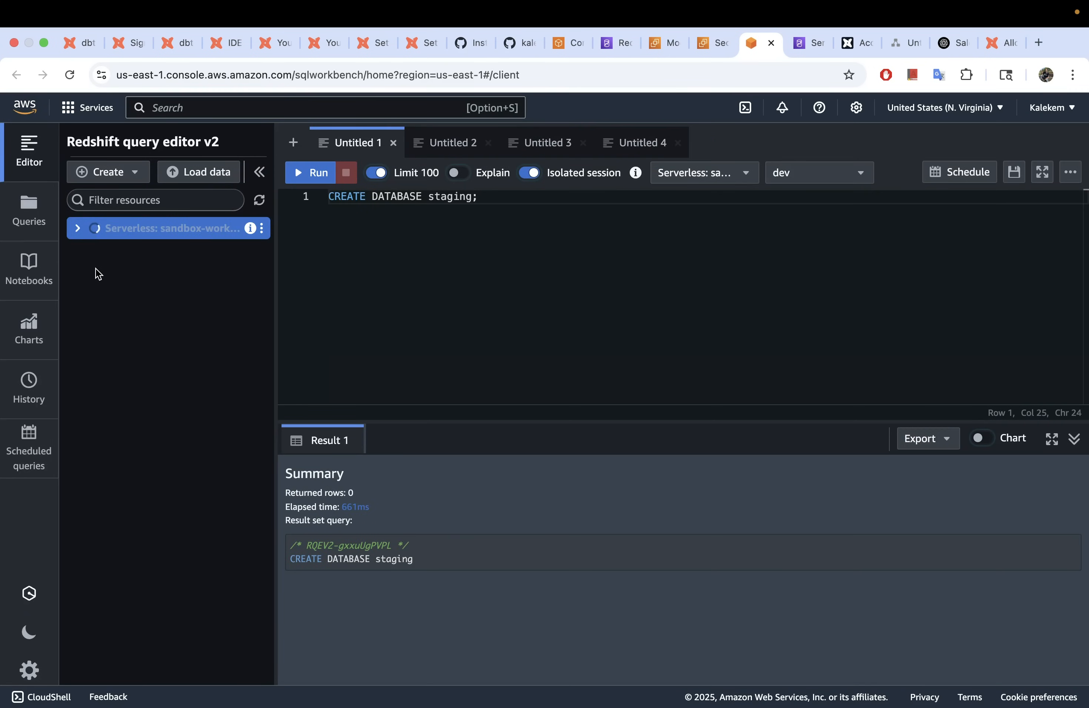
left_click(103, 250)
left_click(127, 295)
left_click(157, 319)
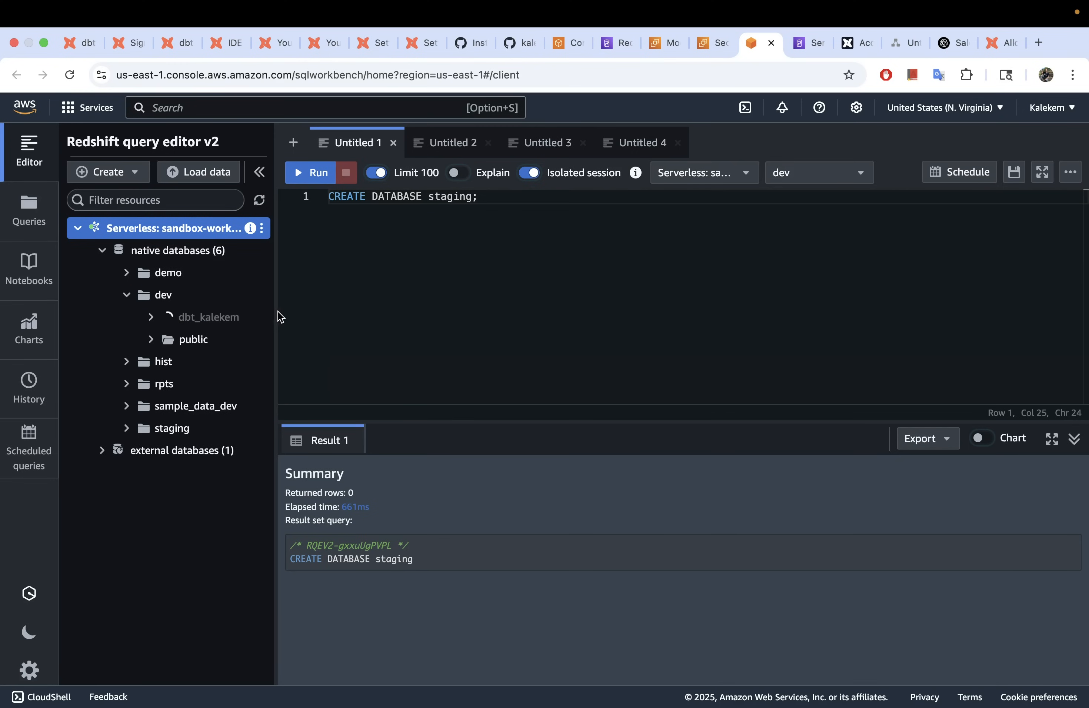
left_click_drag(274, 308, 397, 313)
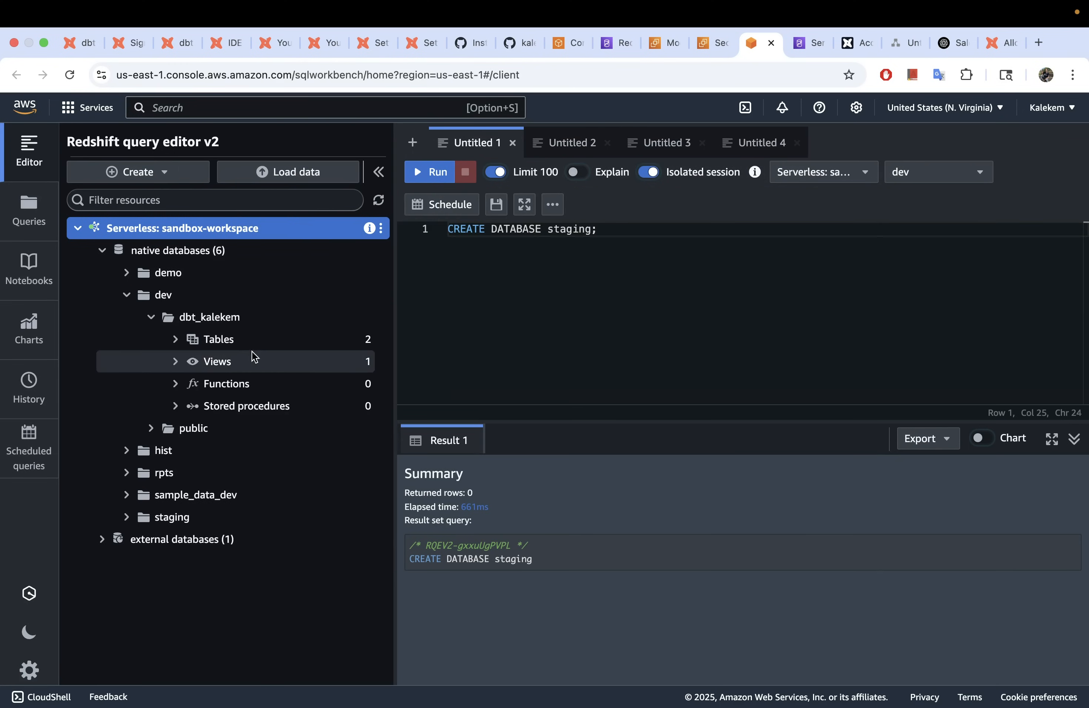
left_click(176, 342)
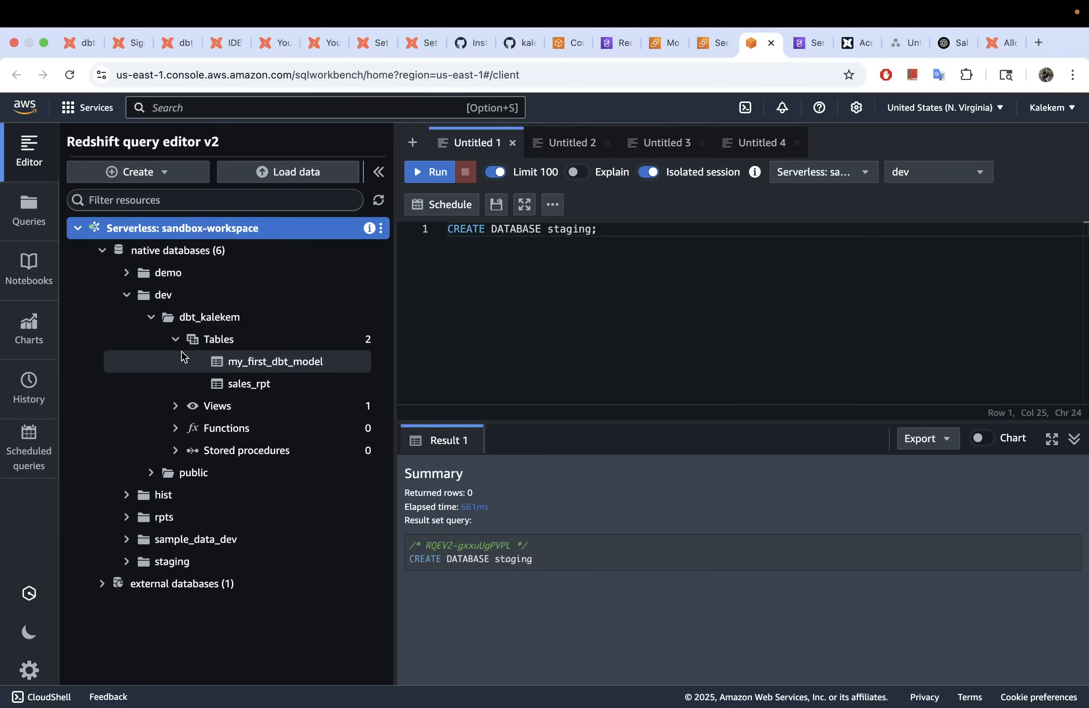
Step: Query the sales_rpt table with Select table and run it
left_click(259, 388)
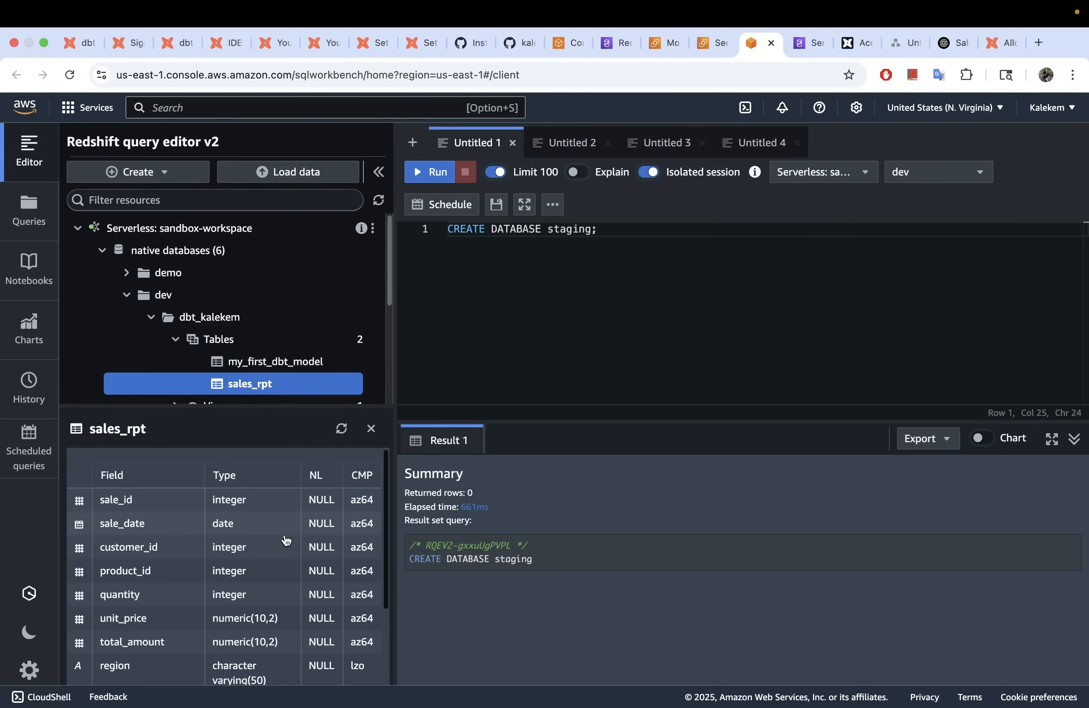
right_click(318, 393)
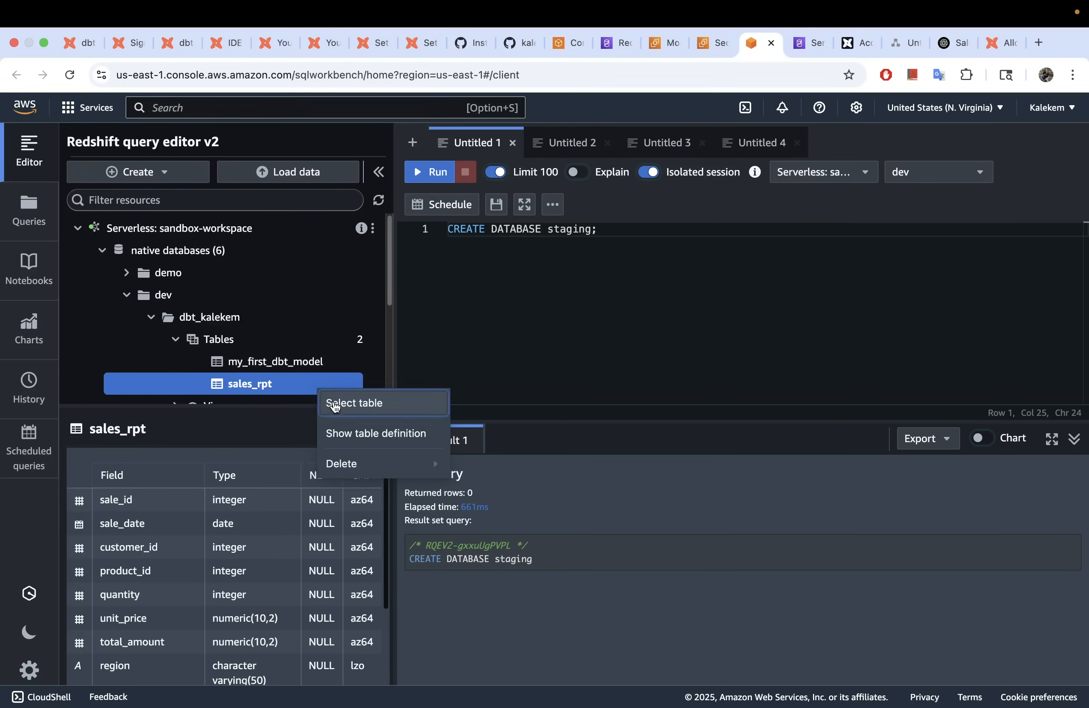
left_click(338, 404)
left_click(436, 173)
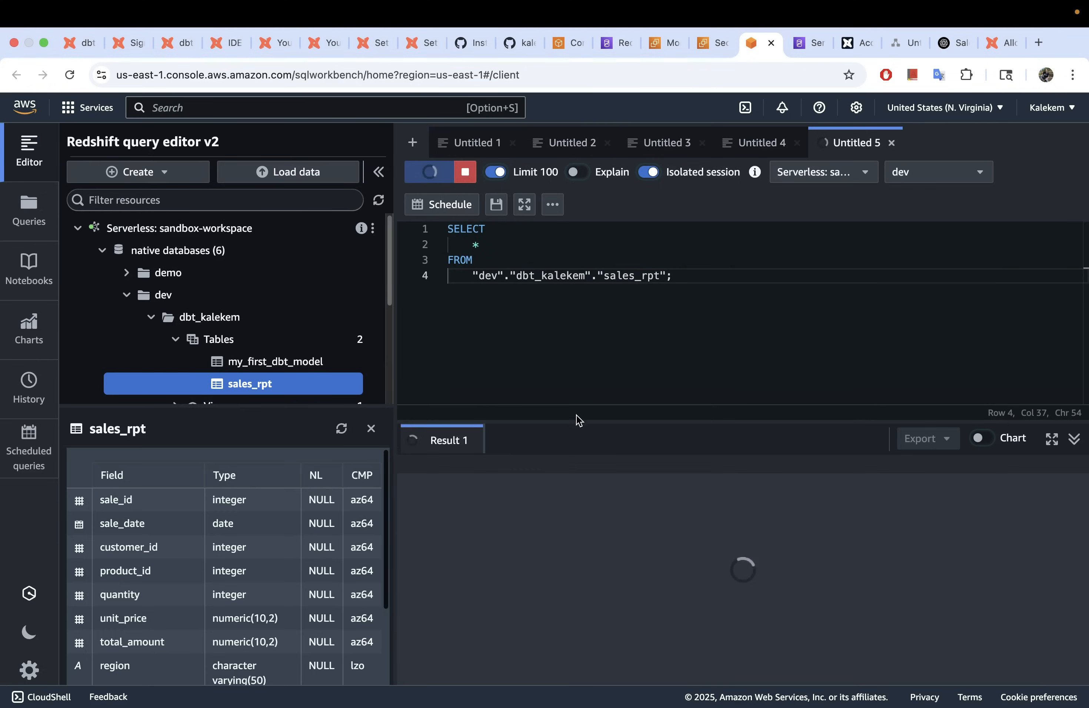
Step: Enlarge the results panel to review the 20 sales_rpt rows, then return to dbt Cloud
left_click_drag(579, 422, 574, 343)
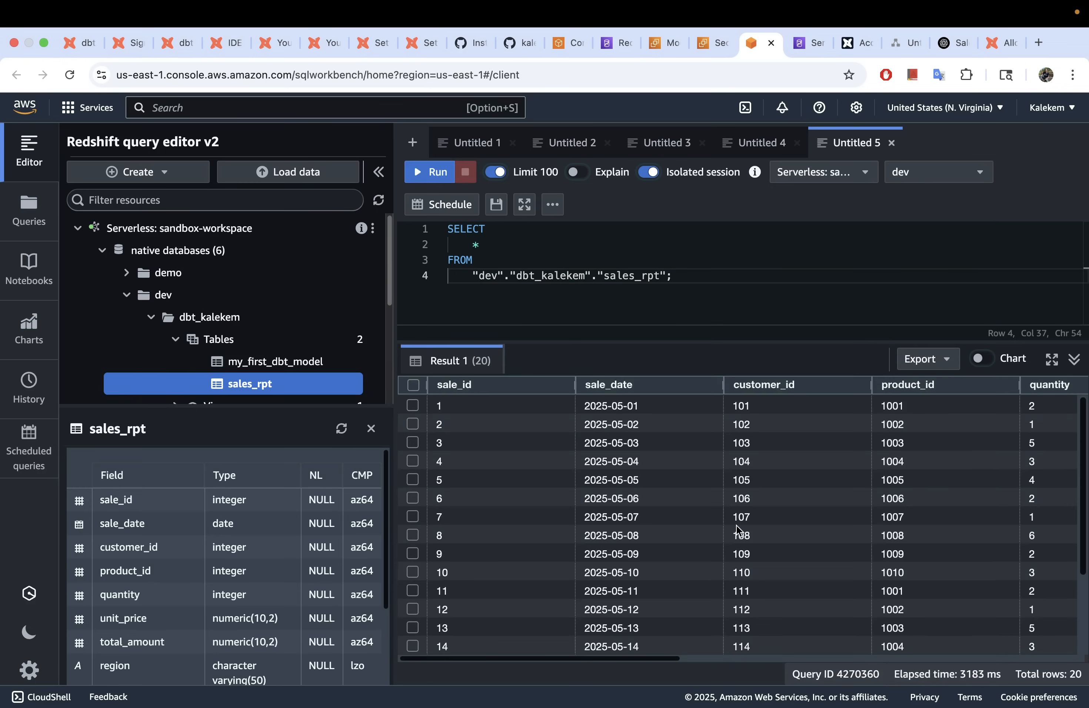
scroll(739, 529, "right", 10)
scroll(738, 529, "right", 6)
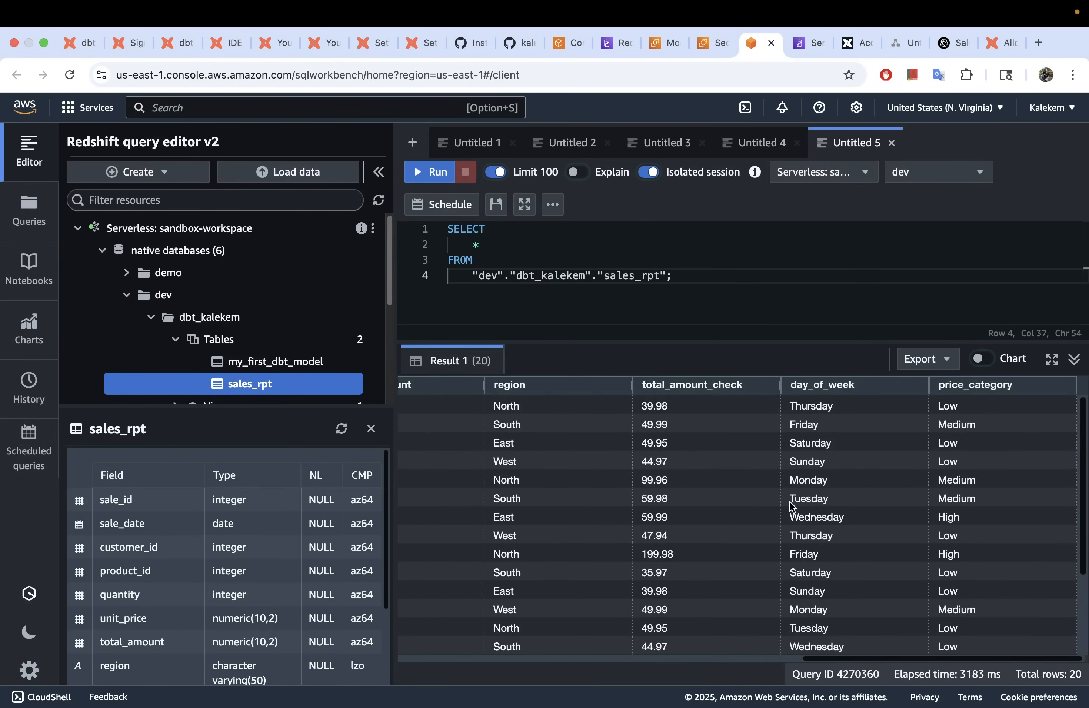
scroll(791, 507, "left", 2)
scroll(792, 507, "left", 5)
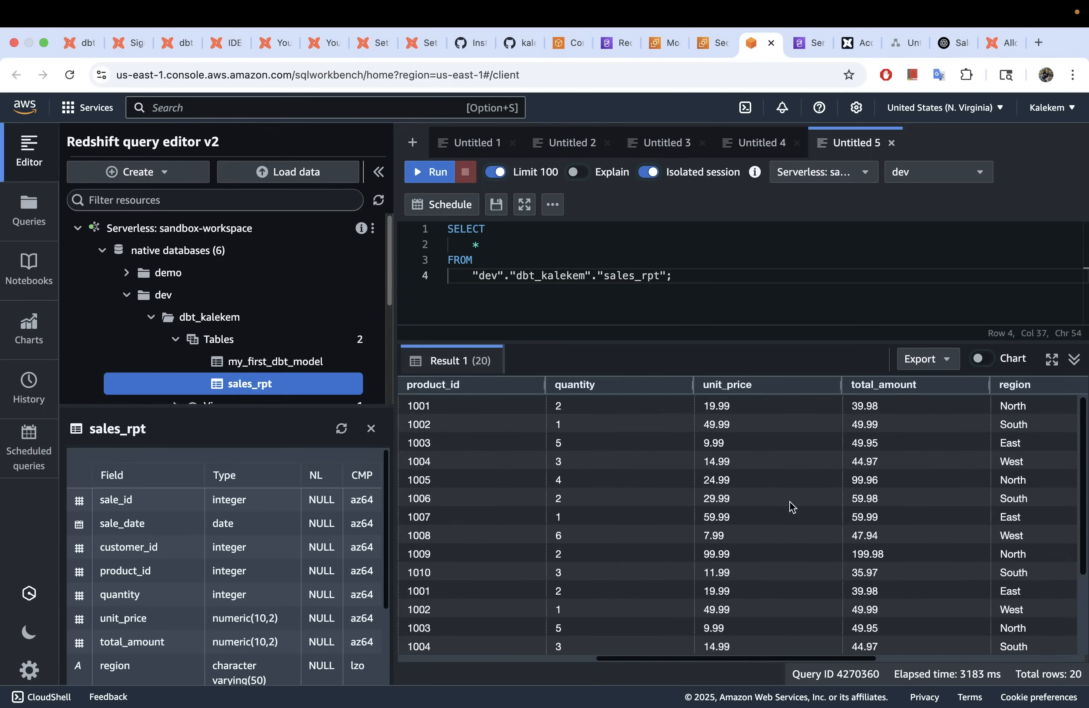
scroll(792, 507, "left", 4)
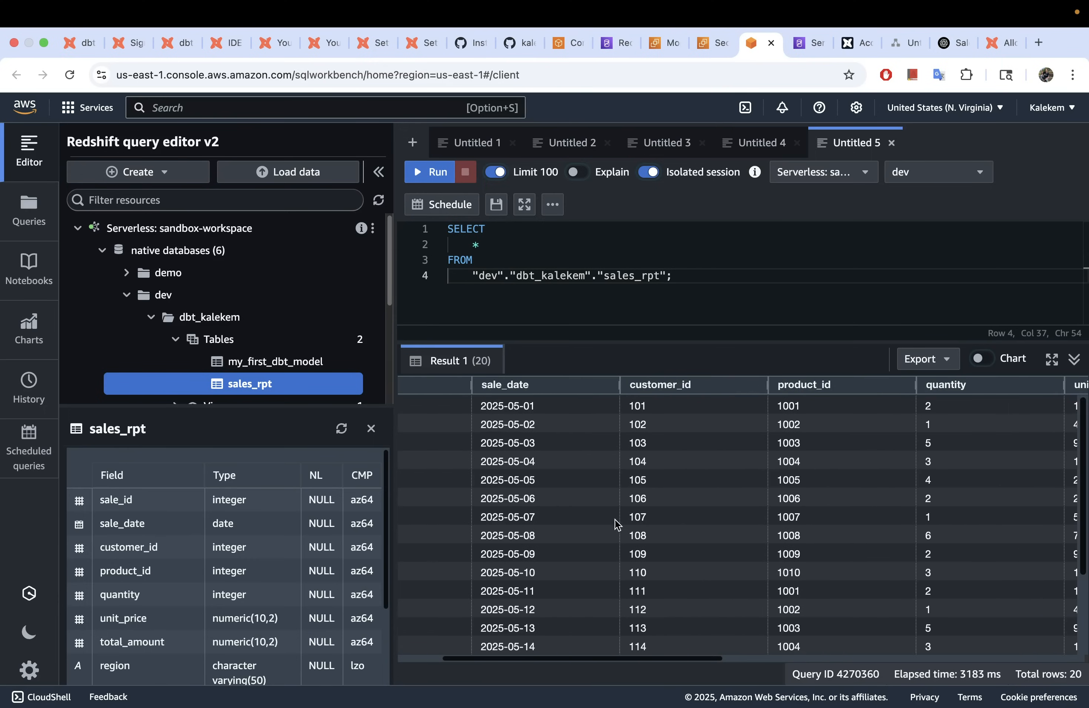
scroll(608, 519, "left", 3)
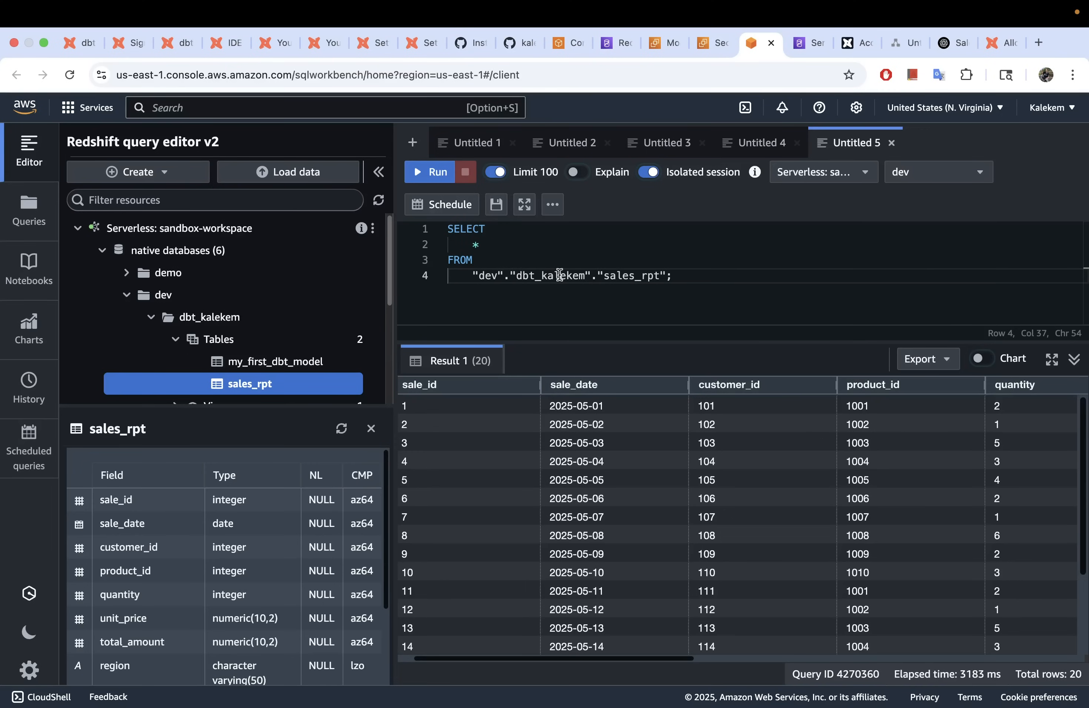
left_click_drag(273, 405, 272, 440)
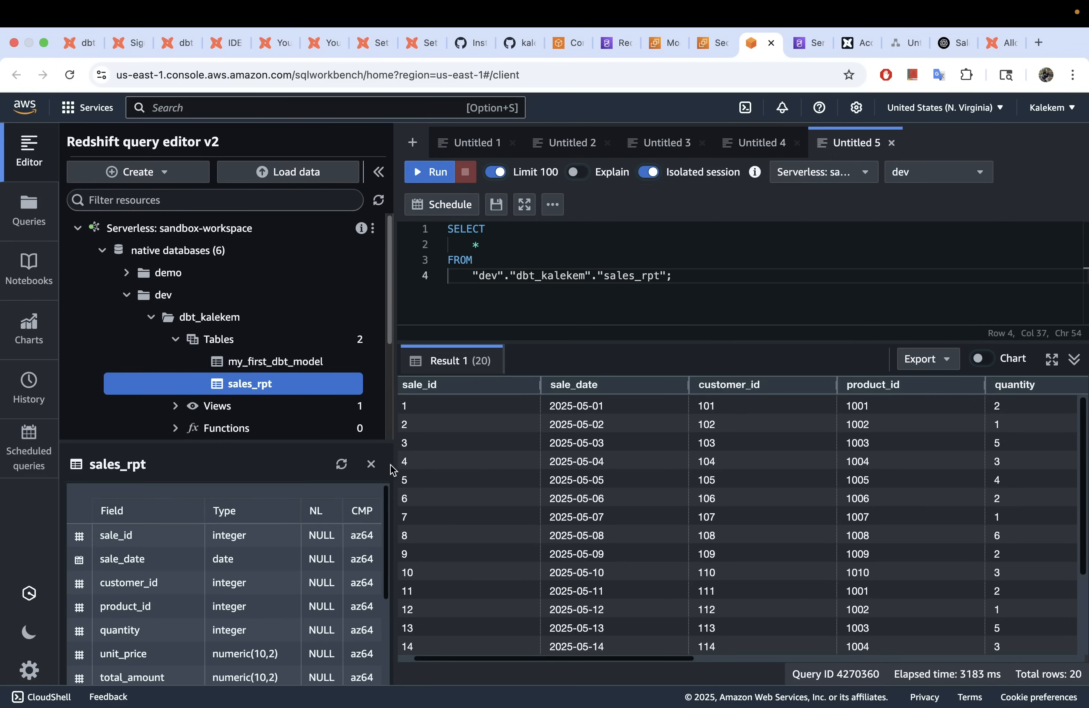
mouse_move(601, 341)
left_mouse_down()
mouse_move(603, 409)
mouse_move(603, 325)
left_mouse_up()
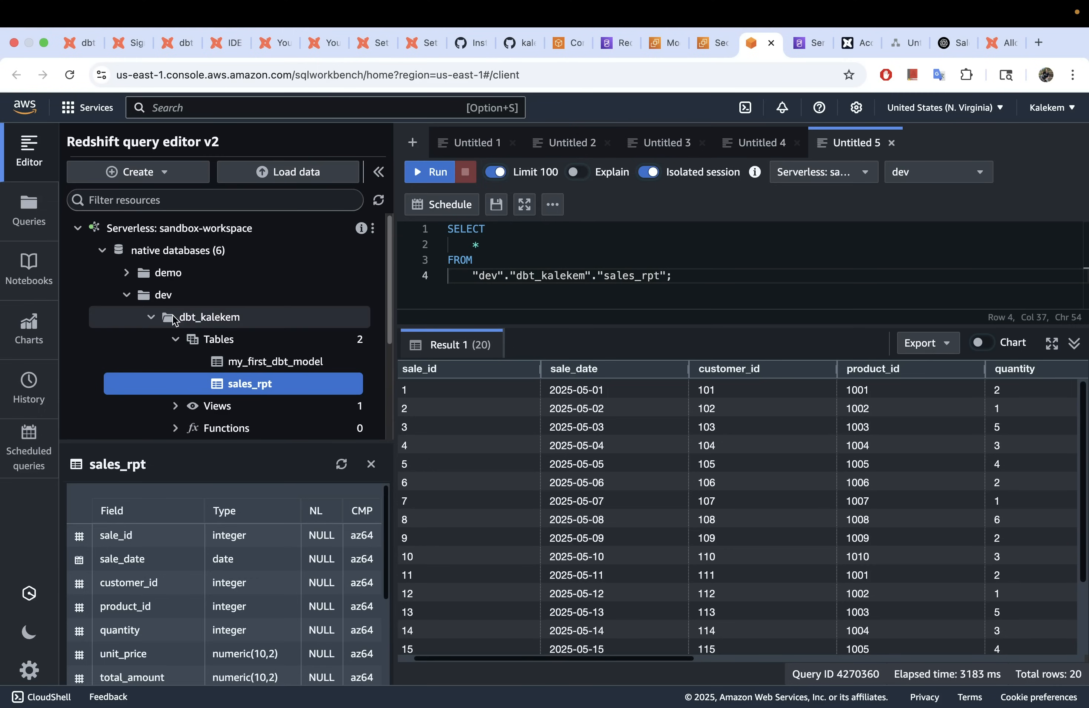
left_click(152, 318)
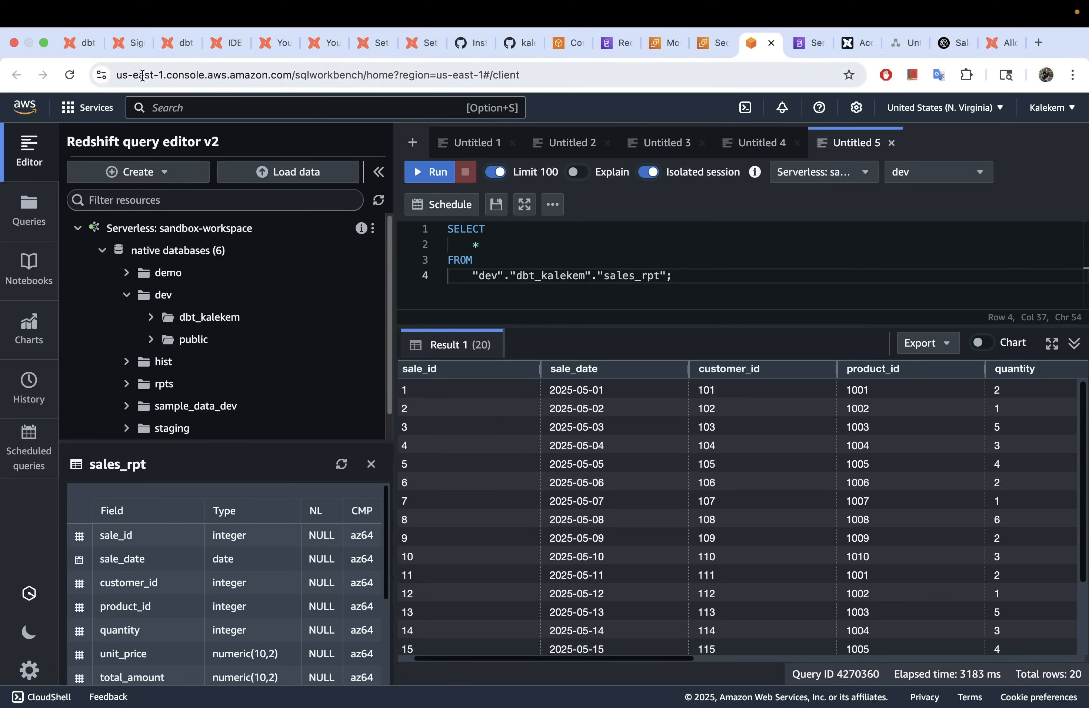
left_click(238, 41)
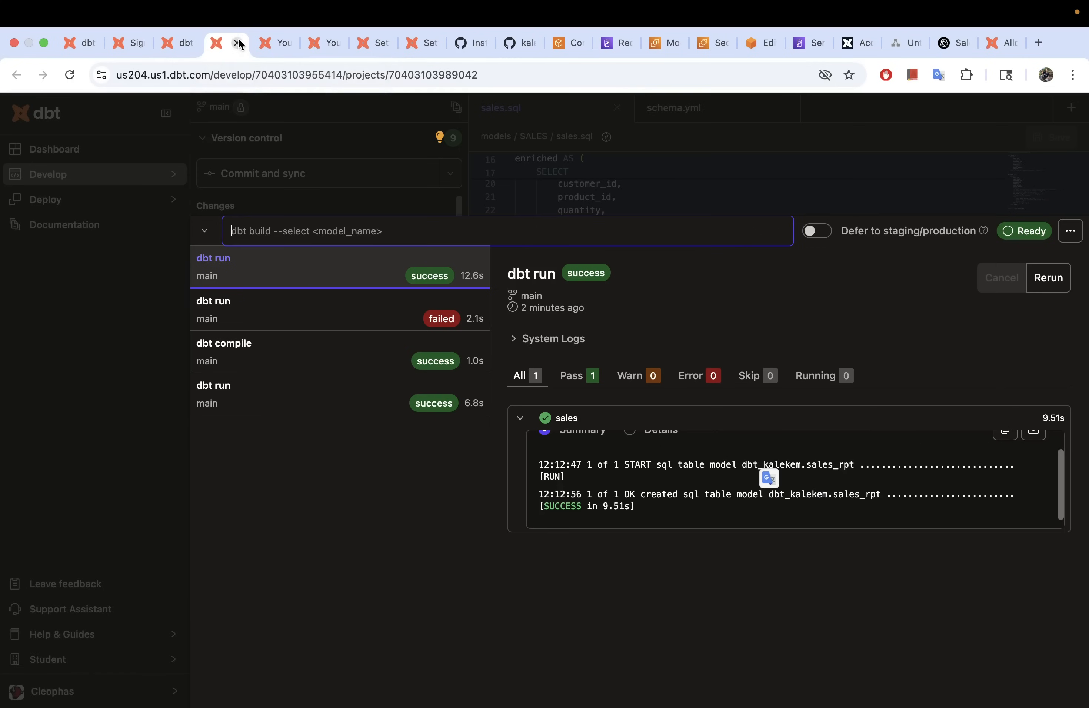
Step: Hide the dbt run history to reveal sales.sql, then return to the Redshift query editor
left_click(204, 230)
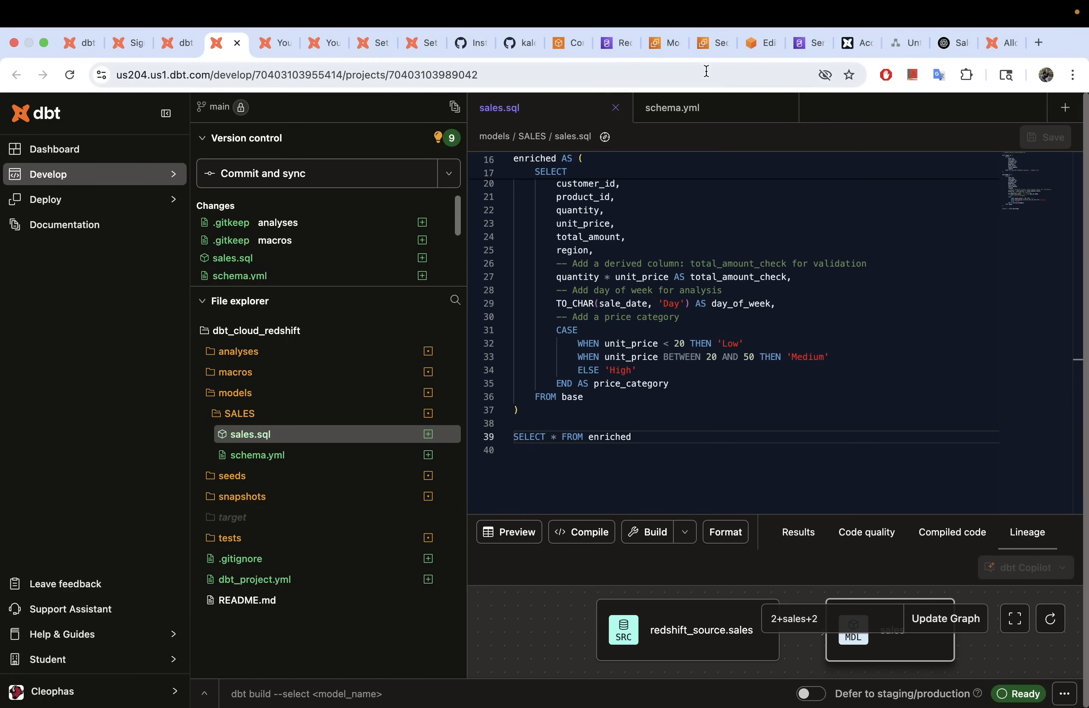
left_click(764, 44)
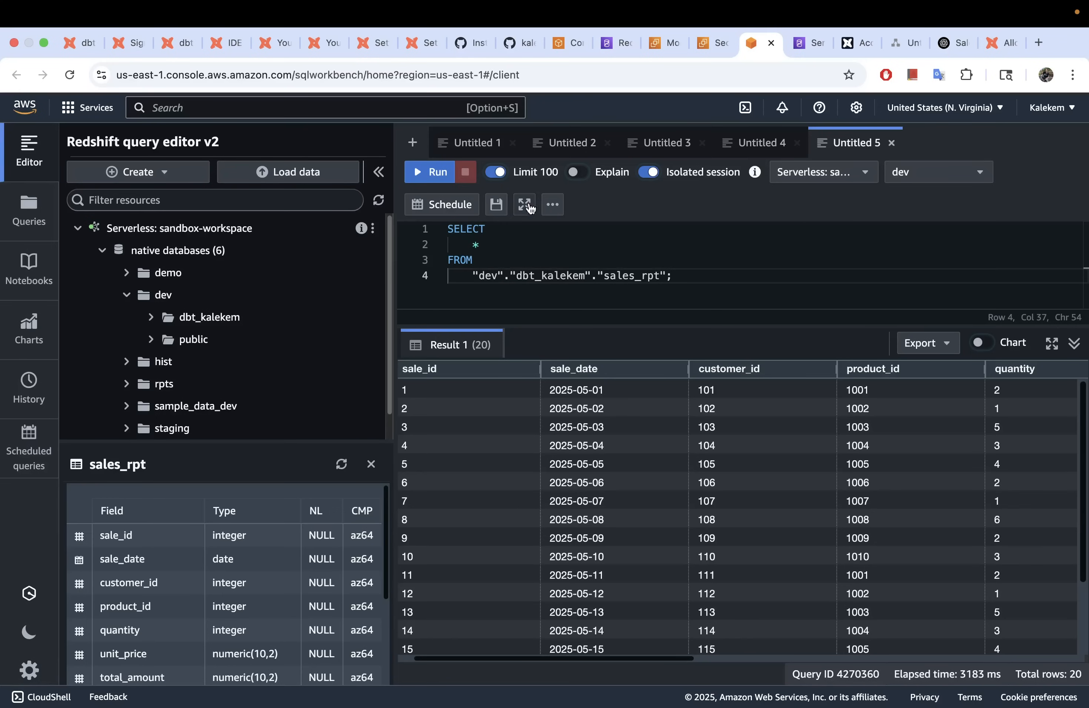
Step: In Untitled 2, enlarge the editor and select the whole CREATE TABLE sales and INSERT script
left_click(575, 145)
scroll(520, 316, "down", 5)
scroll(521, 318, "up", 5)
left_click_drag(581, 421, 588, 564)
left_click(603, 353)
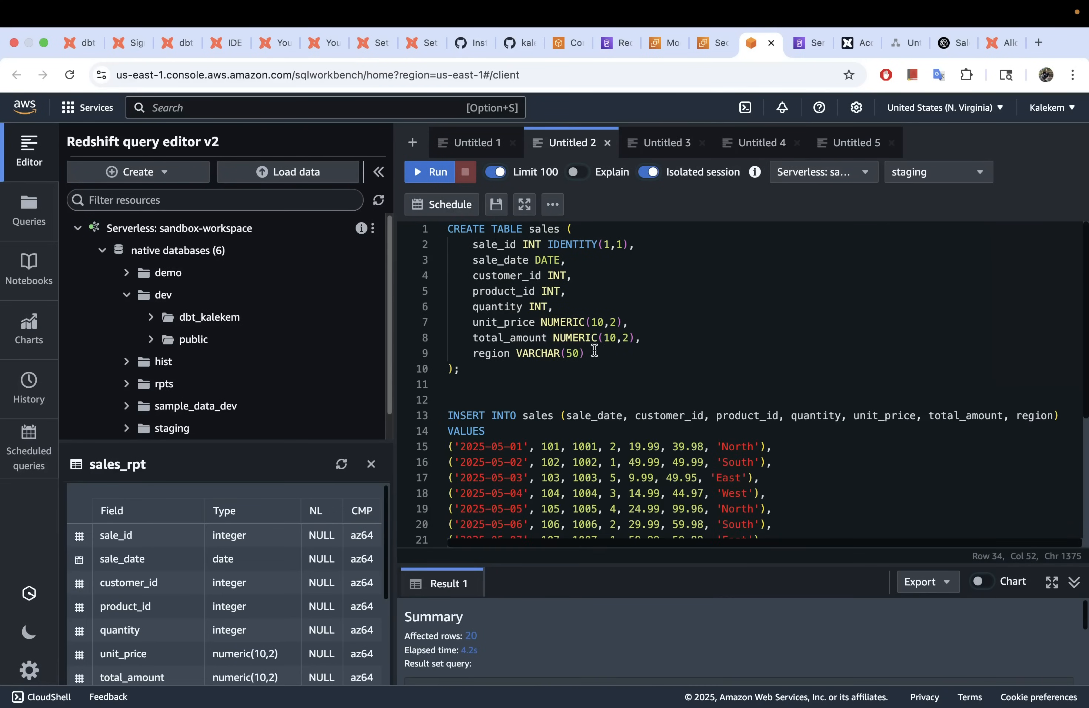
key("super+a")
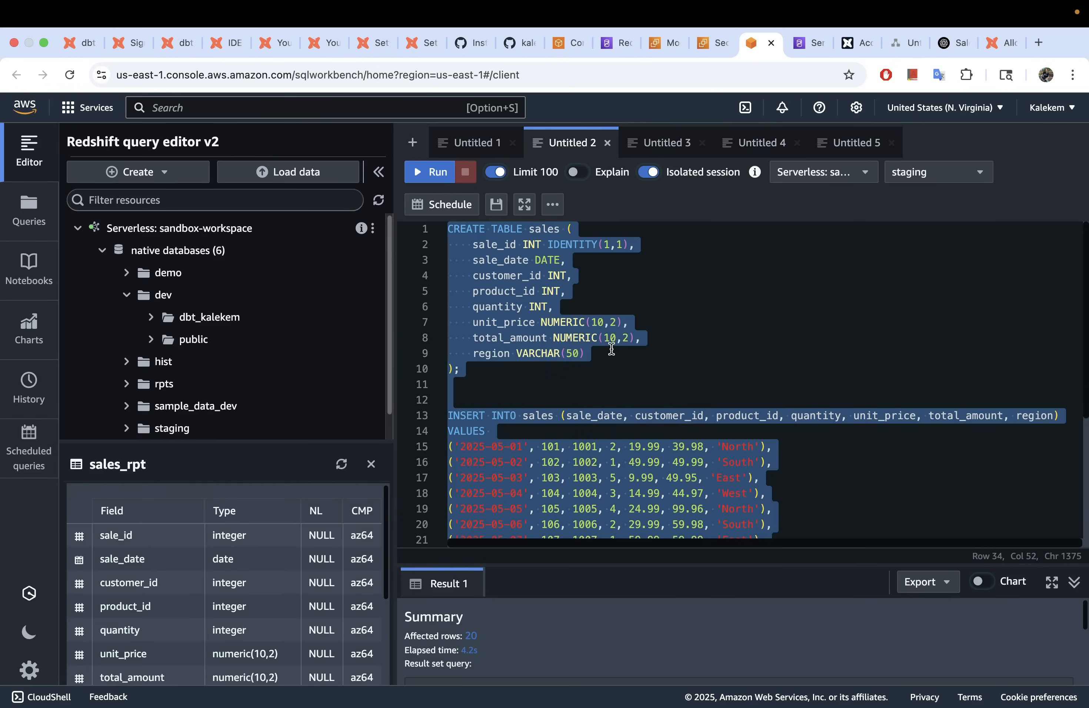
left_click(242, 36)
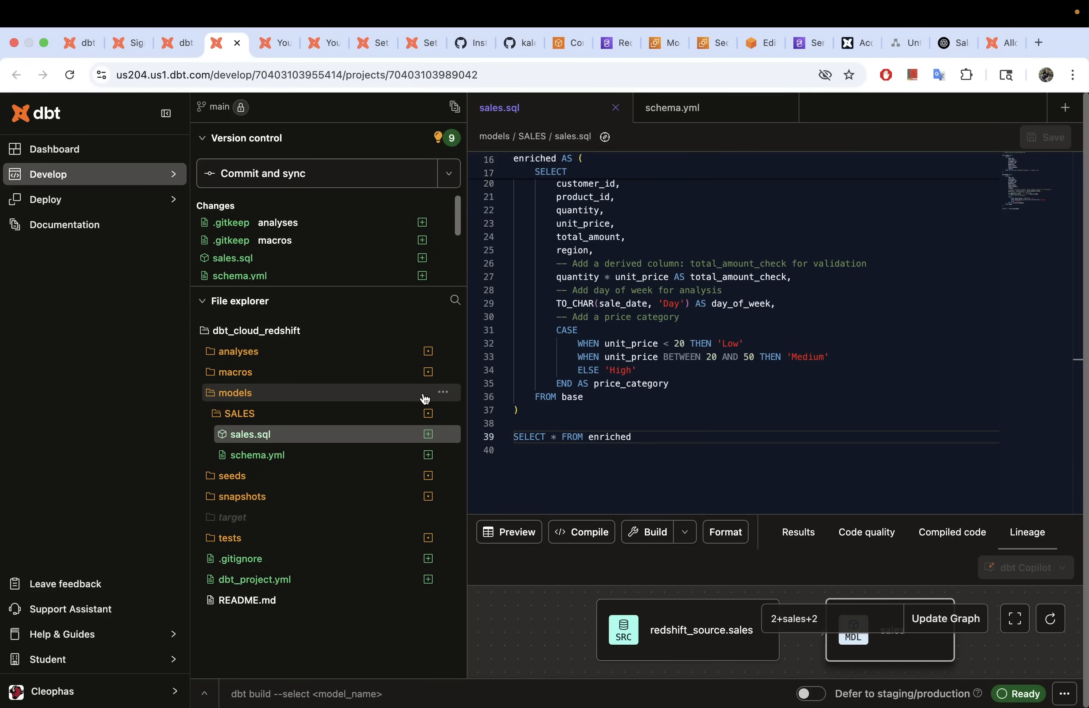
Step: Create a new folder named DDL under models
left_click(442, 395)
left_click(477, 413)
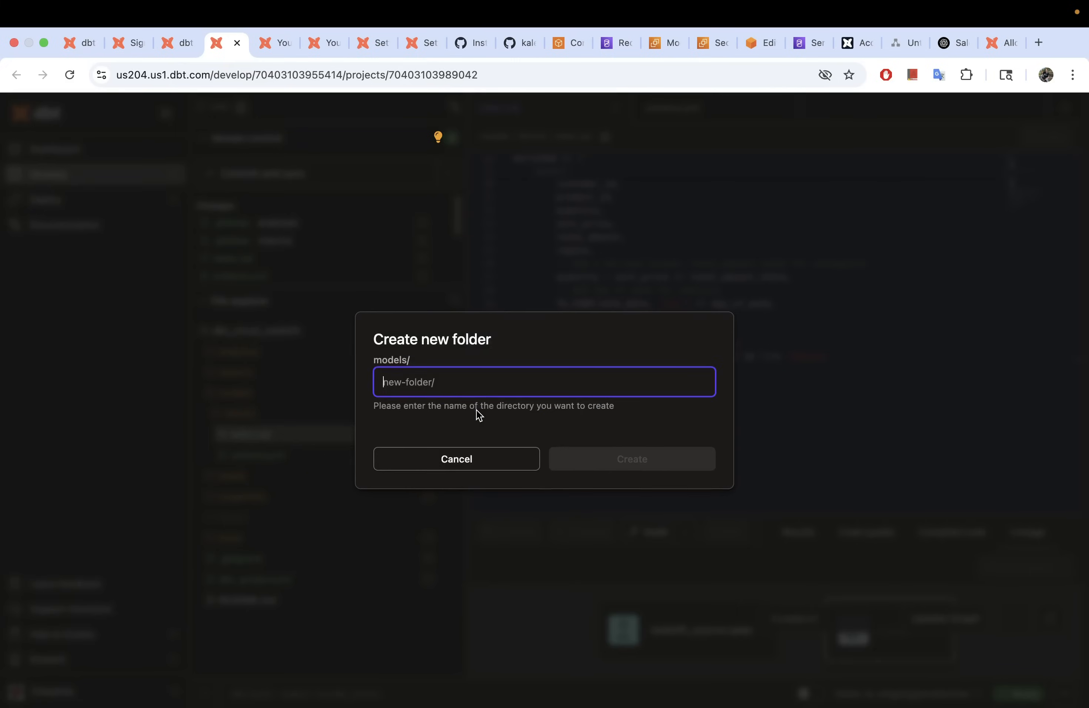
key("Caps_Lock")
type("DD")
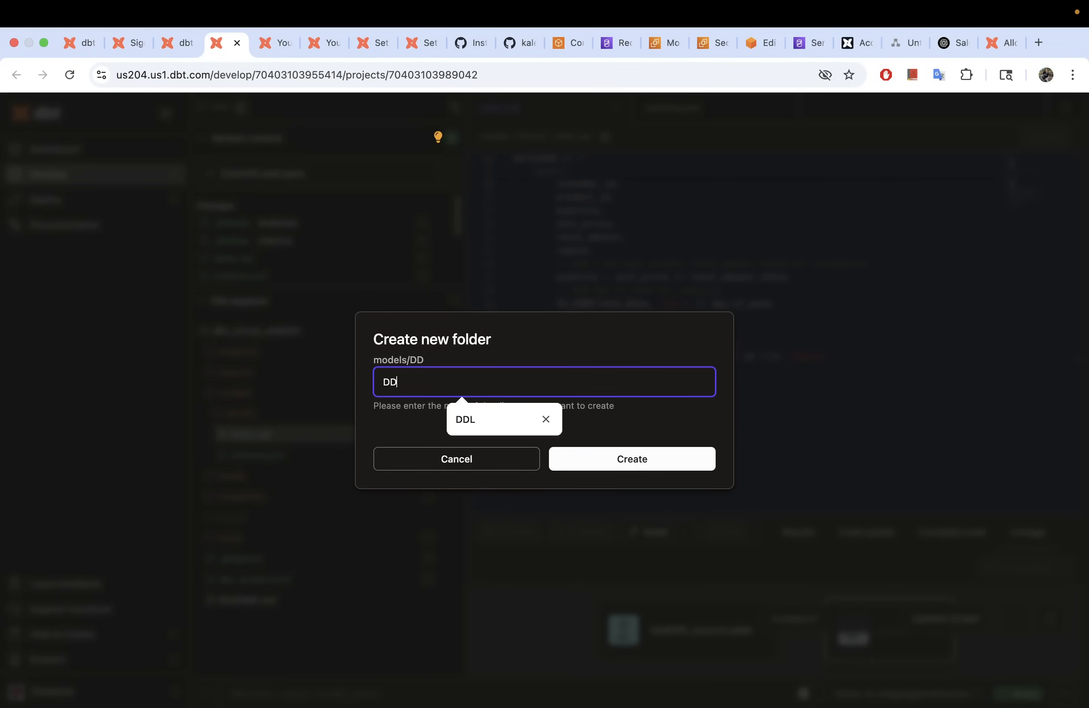
type("L")
left_click(669, 465)
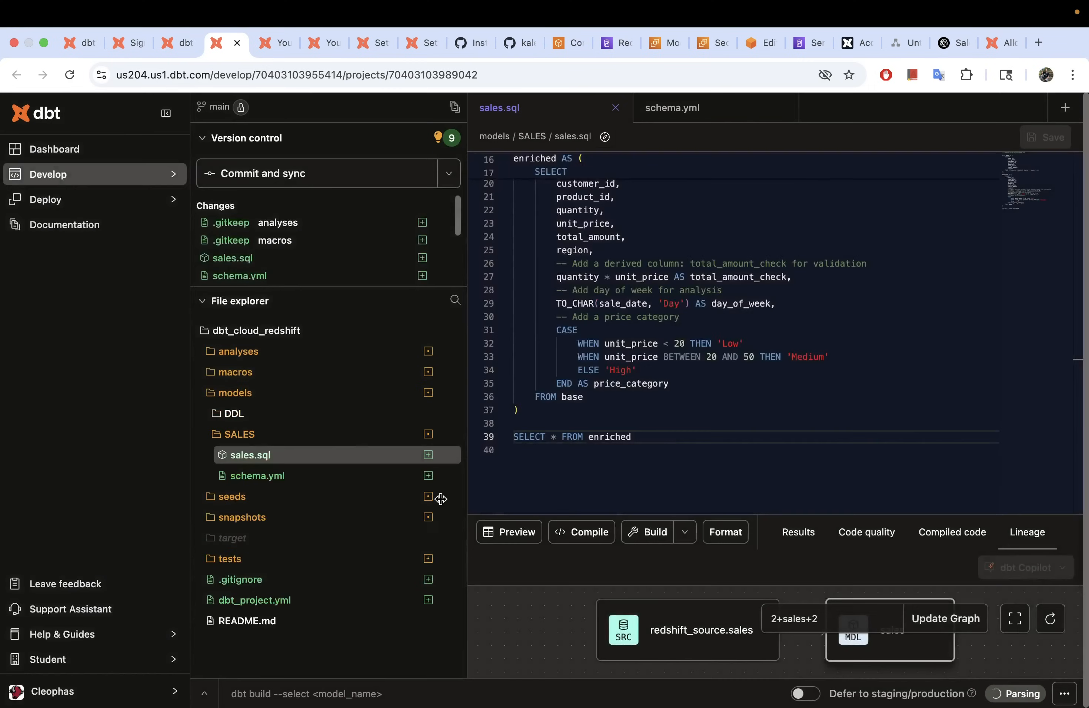
Step: Create sales_ddl.sql in models/DDL, paste the sales CREATE TABLE and INSERT SQL, tidy spacing, and save
left_click(441, 415)
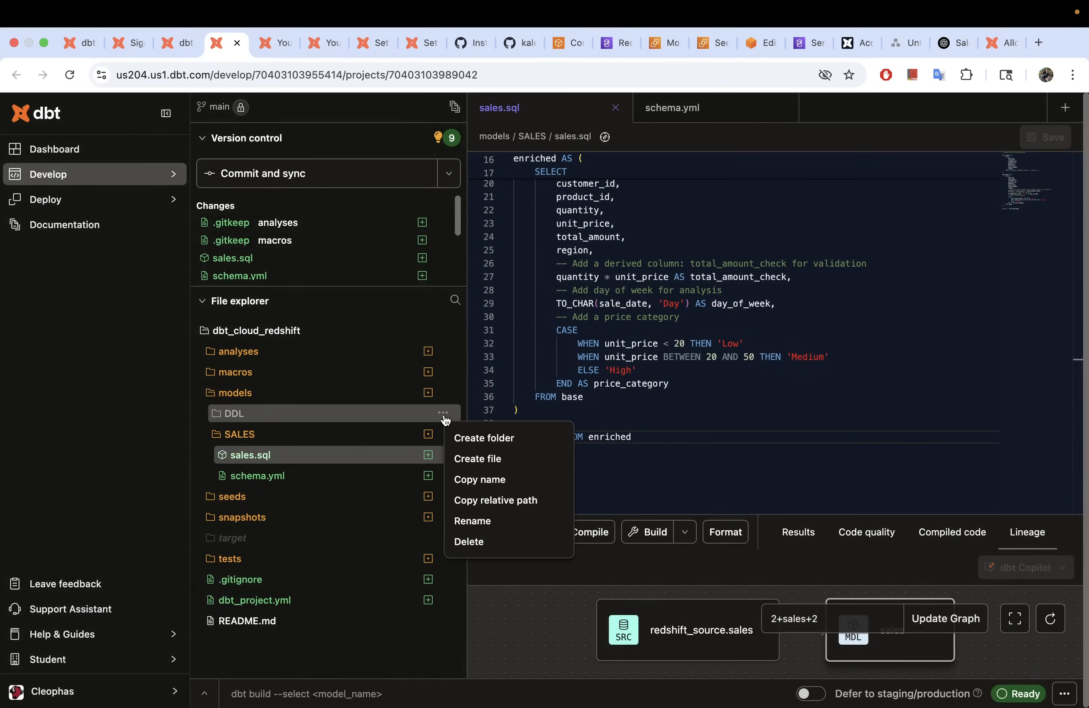
left_click(472, 460)
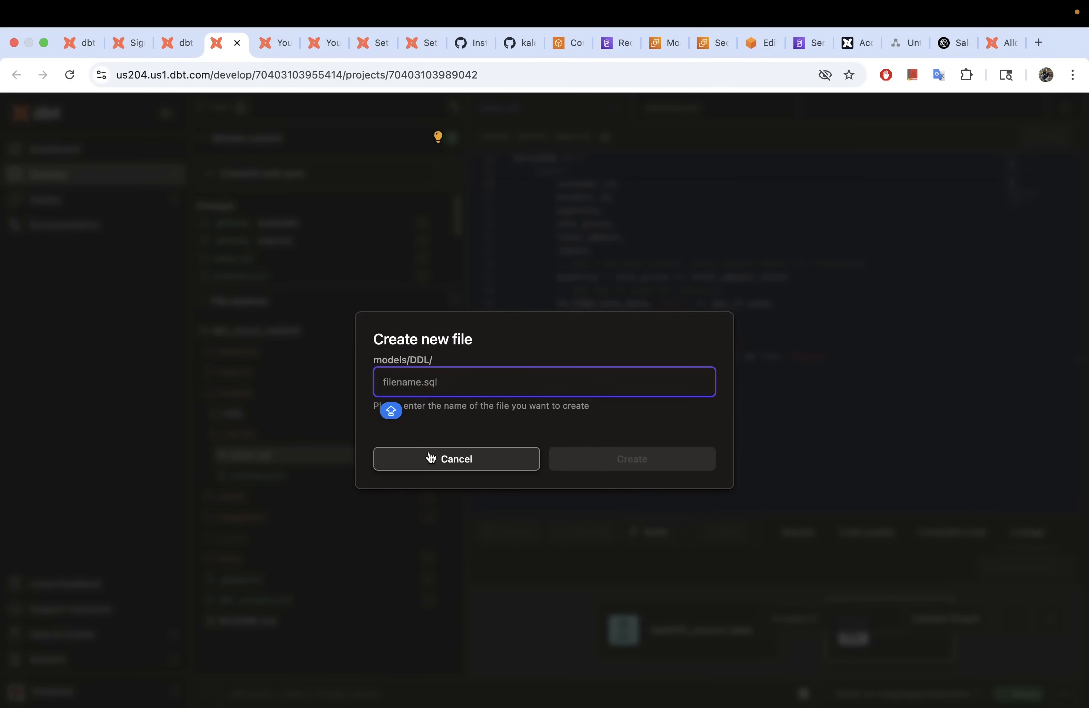
type("sales")
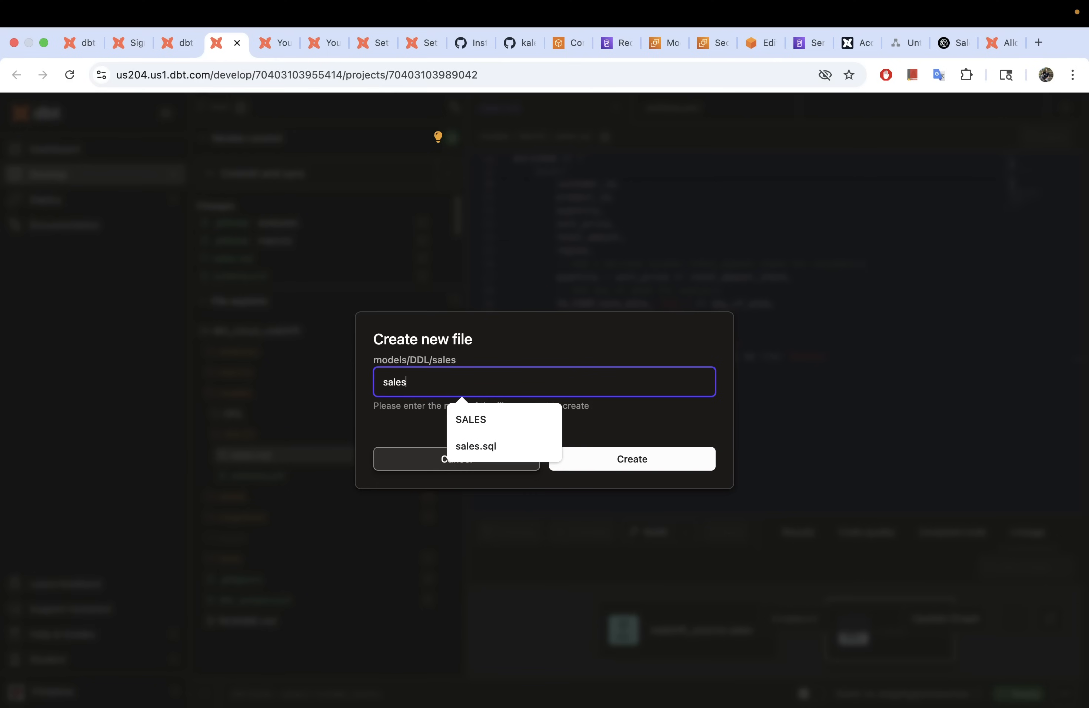
type("_ddl.s")
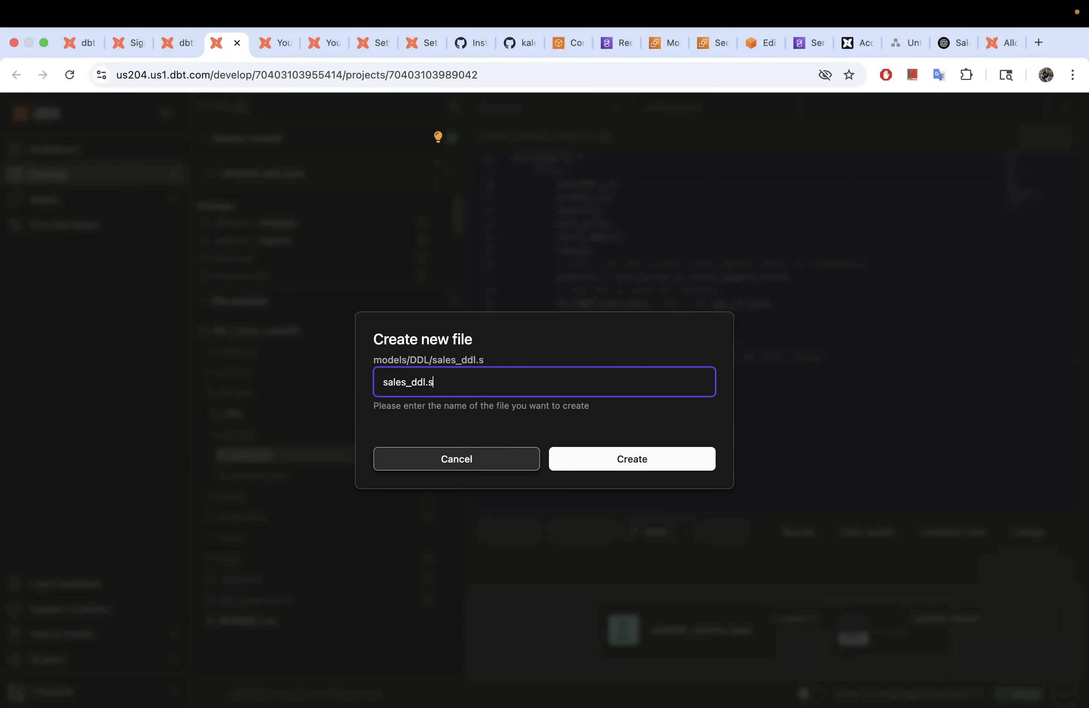
type("ql")
left_click(614, 469)
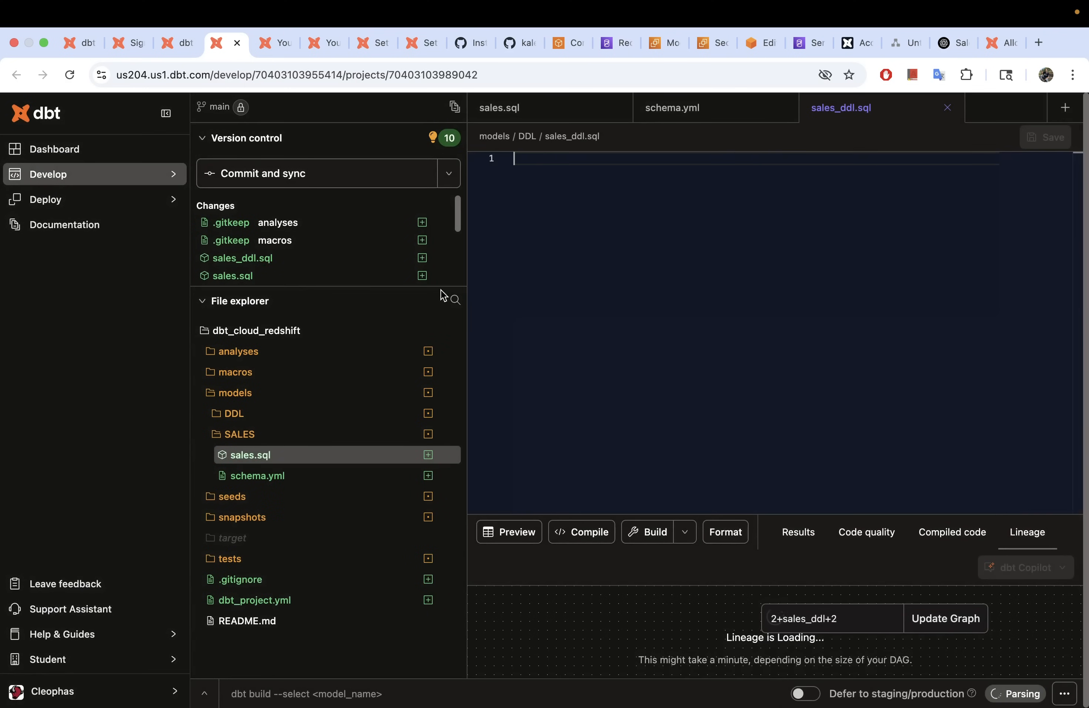
key("super+v")
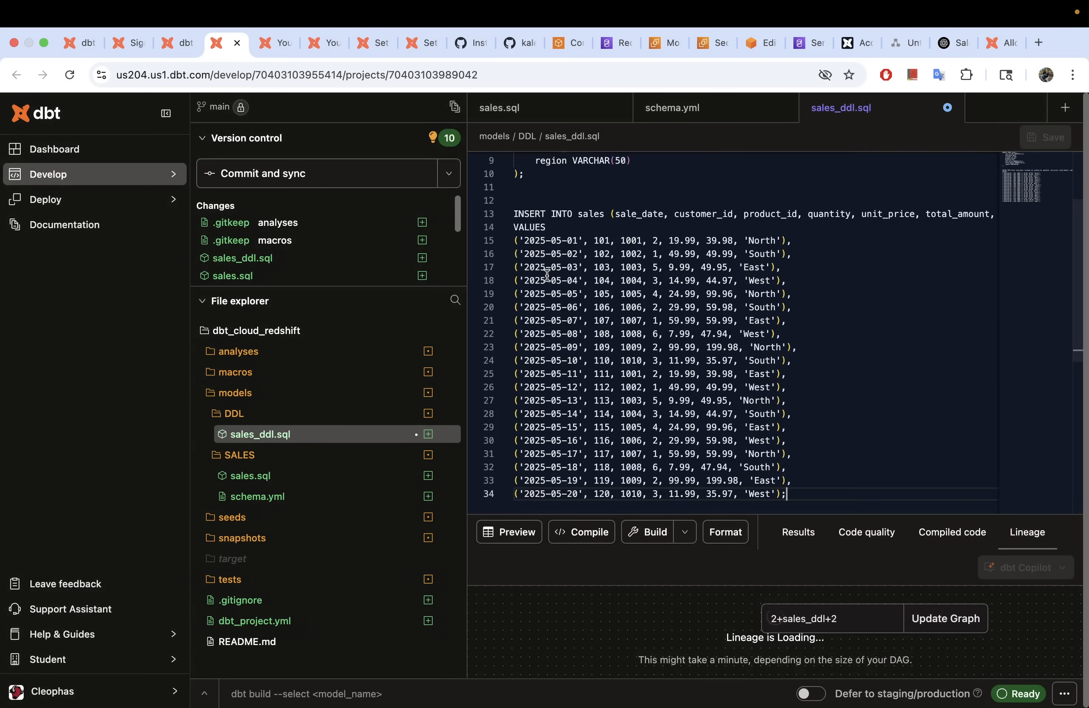
left_click(521, 202)
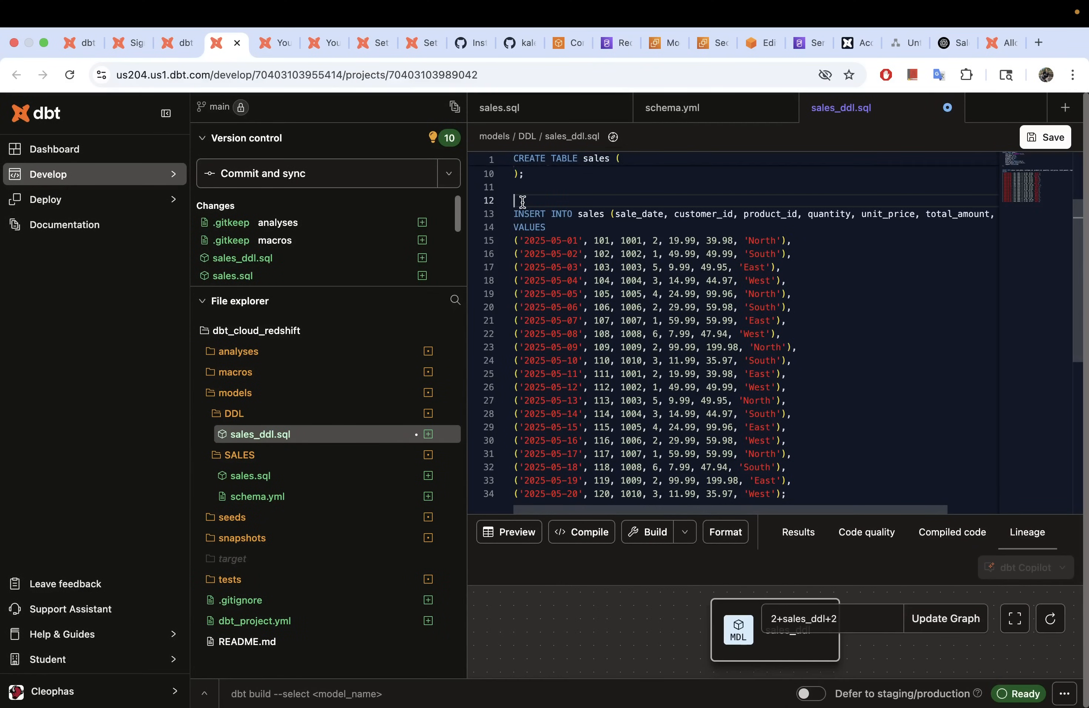
key("BackSpace")
key("Return")
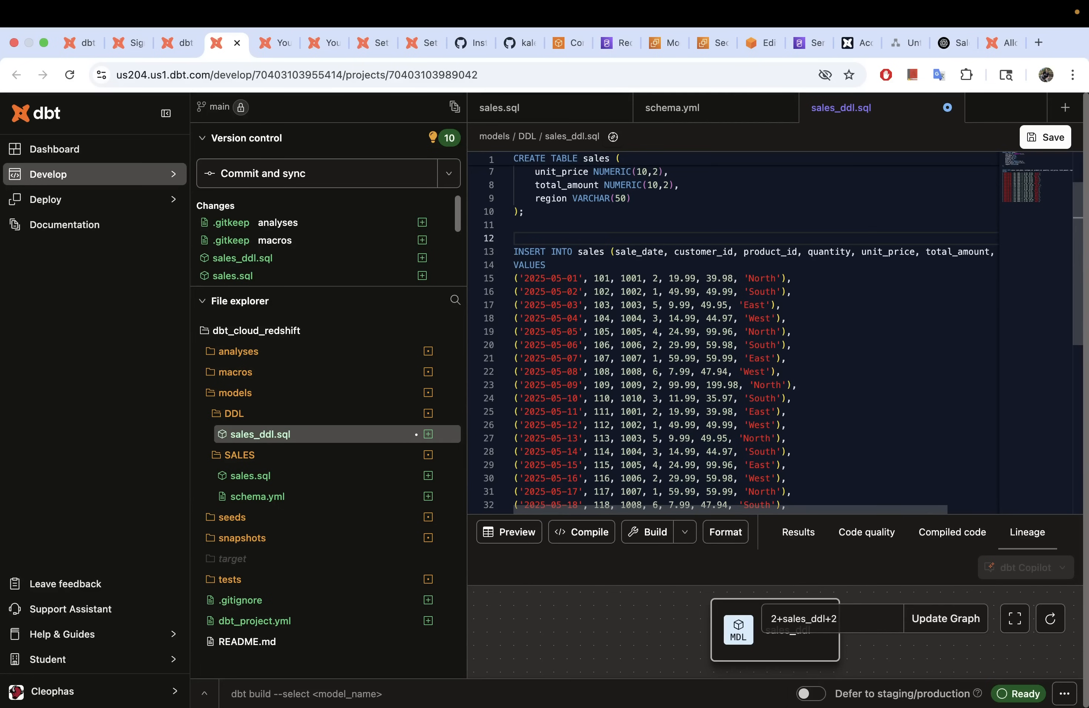
left_click(1043, 138)
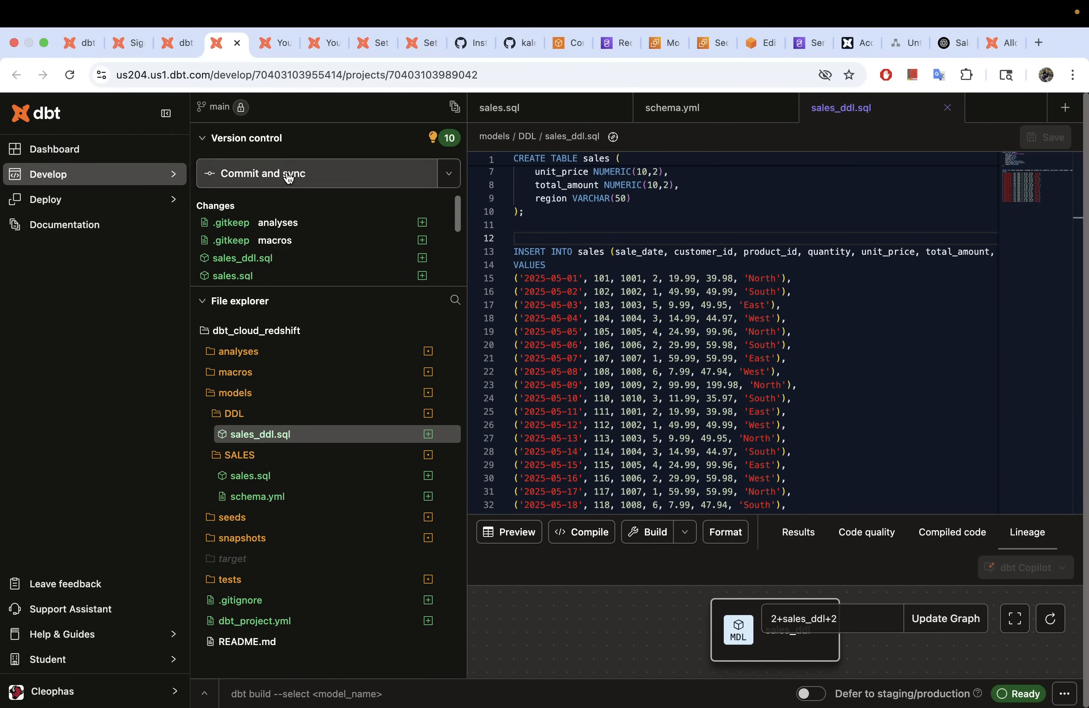
Step: Commit and sync to new branch feature/dbt_cloud_redshift with message 'dbt cloud connection with redshift'
left_click(288, 178)
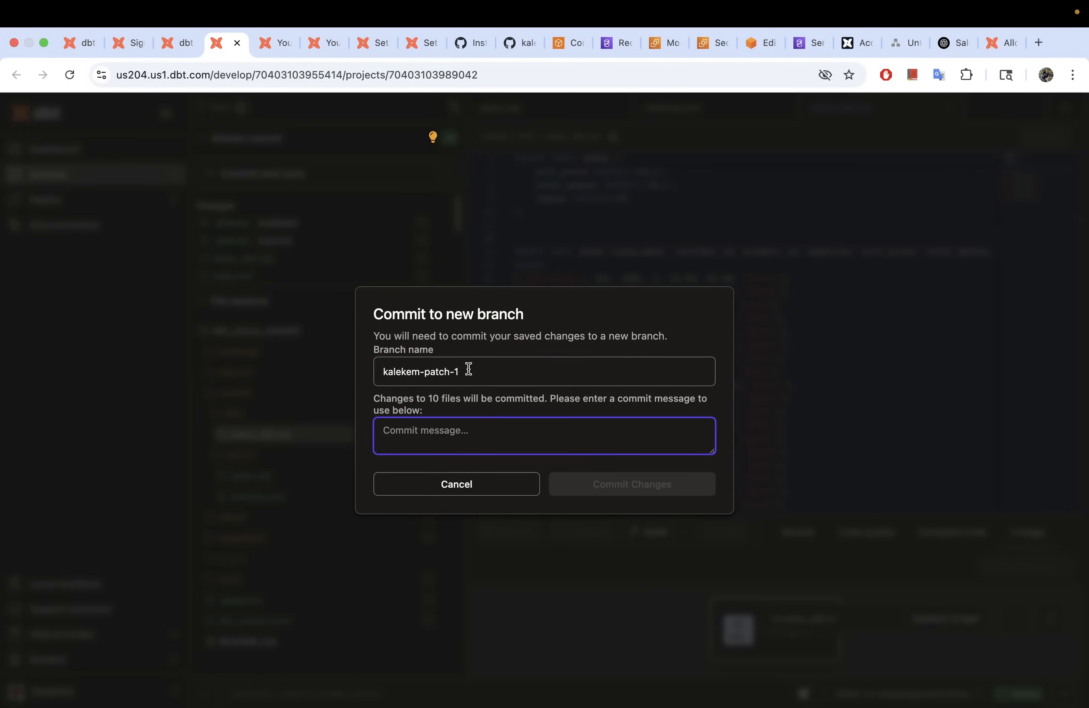
left_click_drag(468, 370, 340, 379)
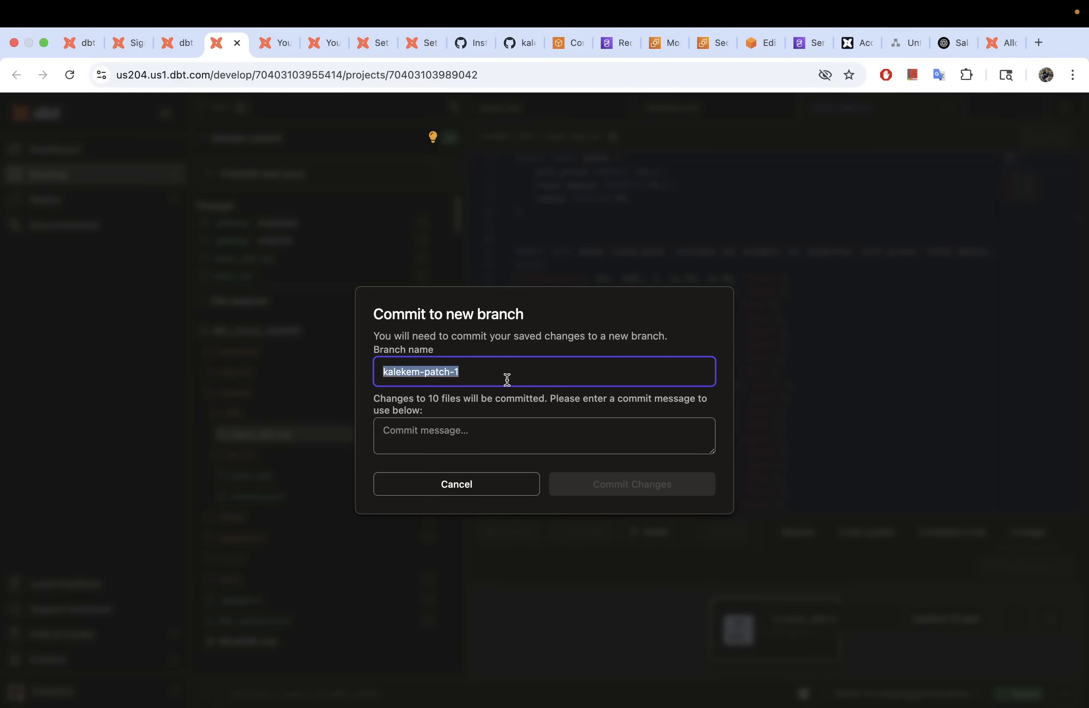
type("feature/dbt_cloud_redshift")
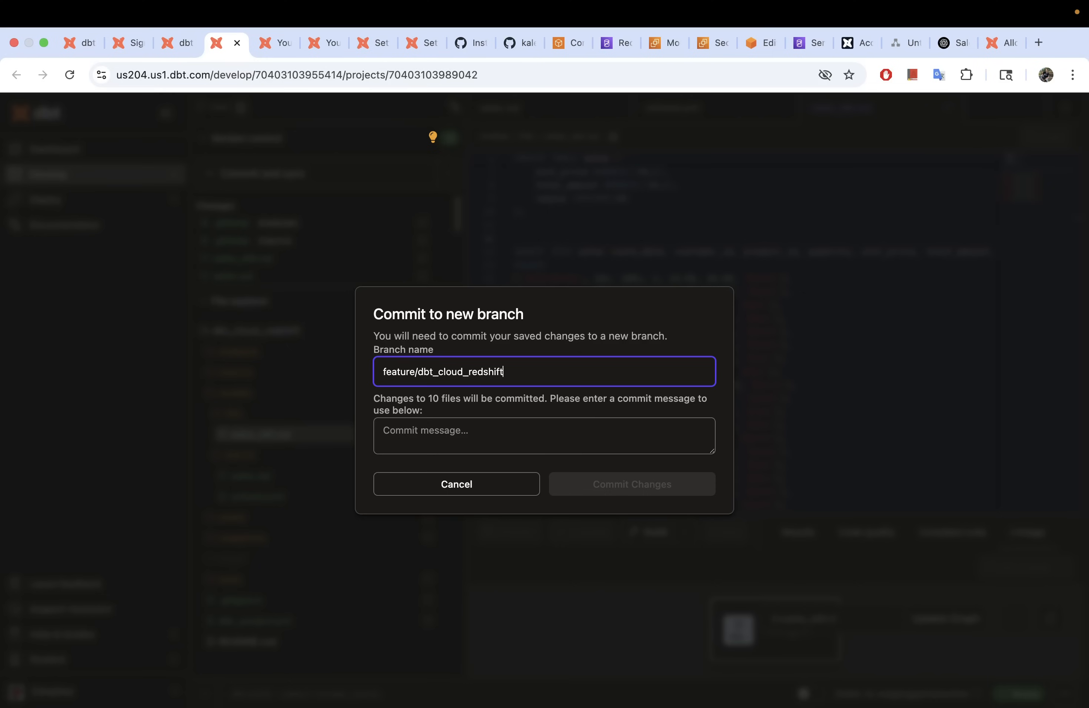
left_click(496, 432)
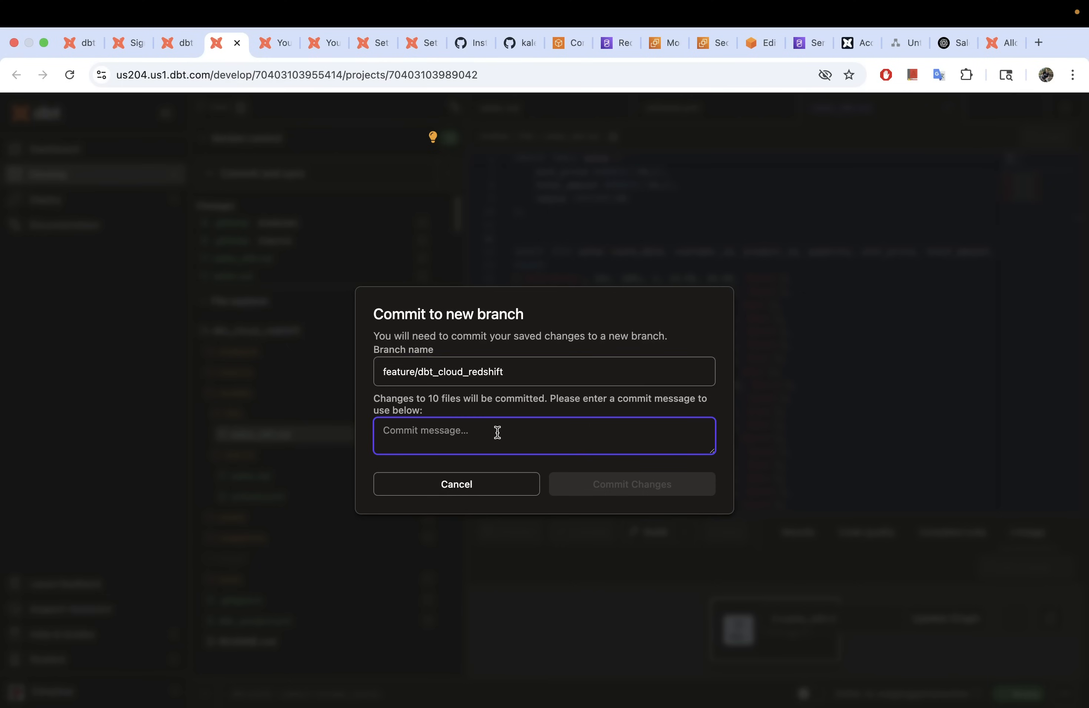
type("dbt cloud connection with")
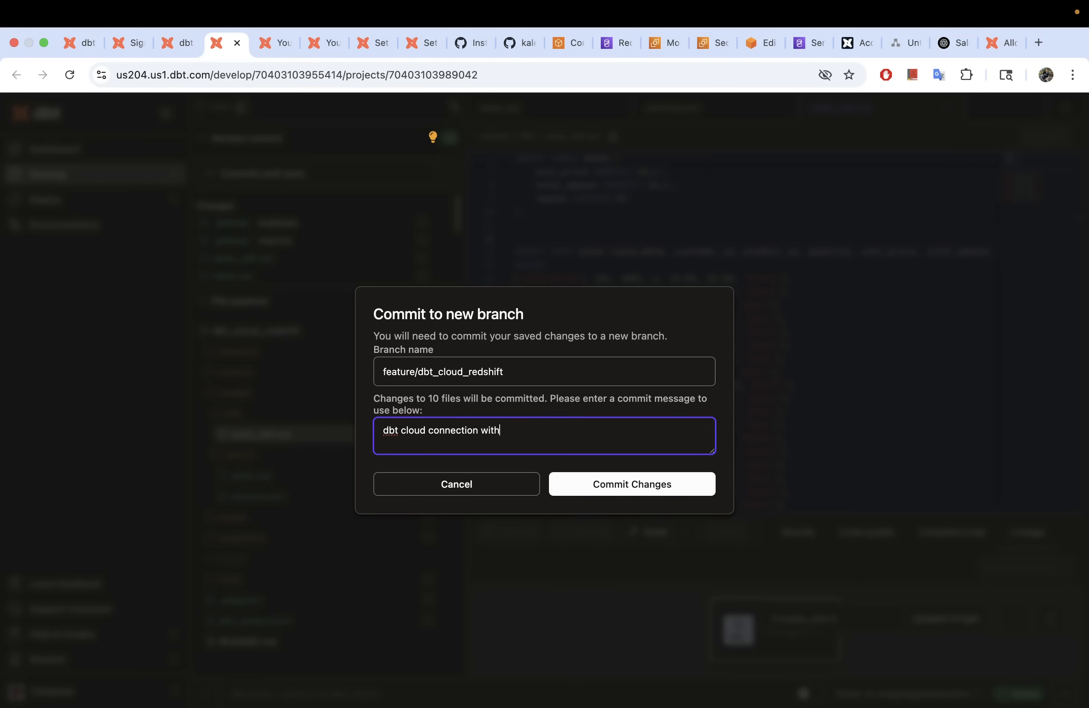
left_click(632, 481)
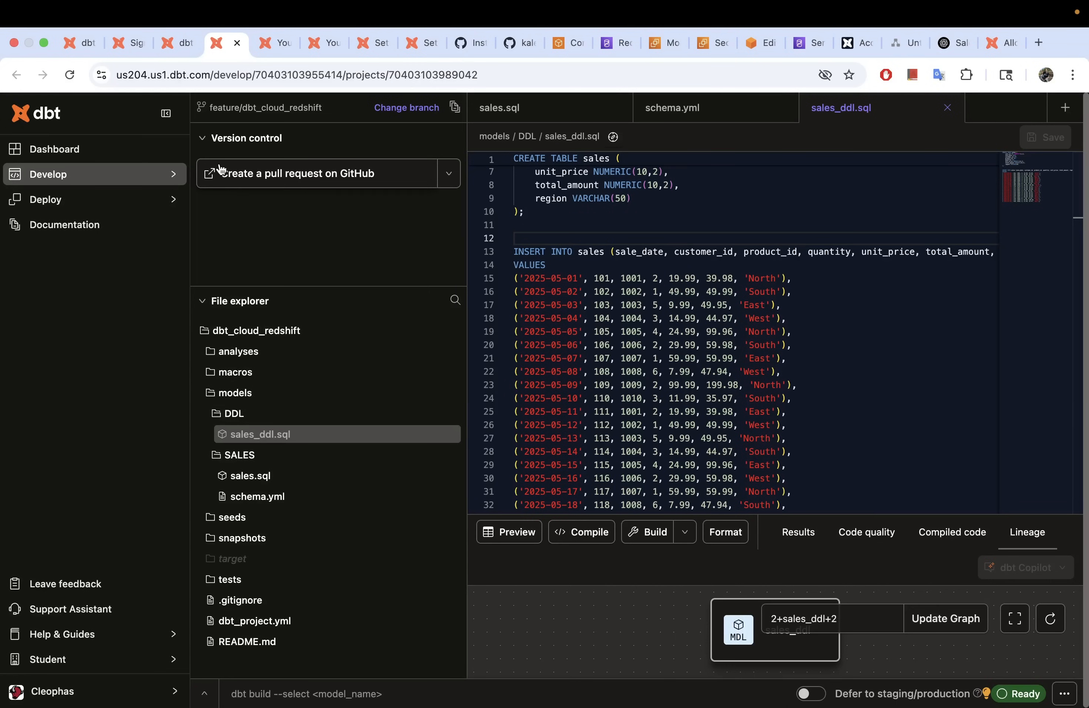
left_click(207, 143)
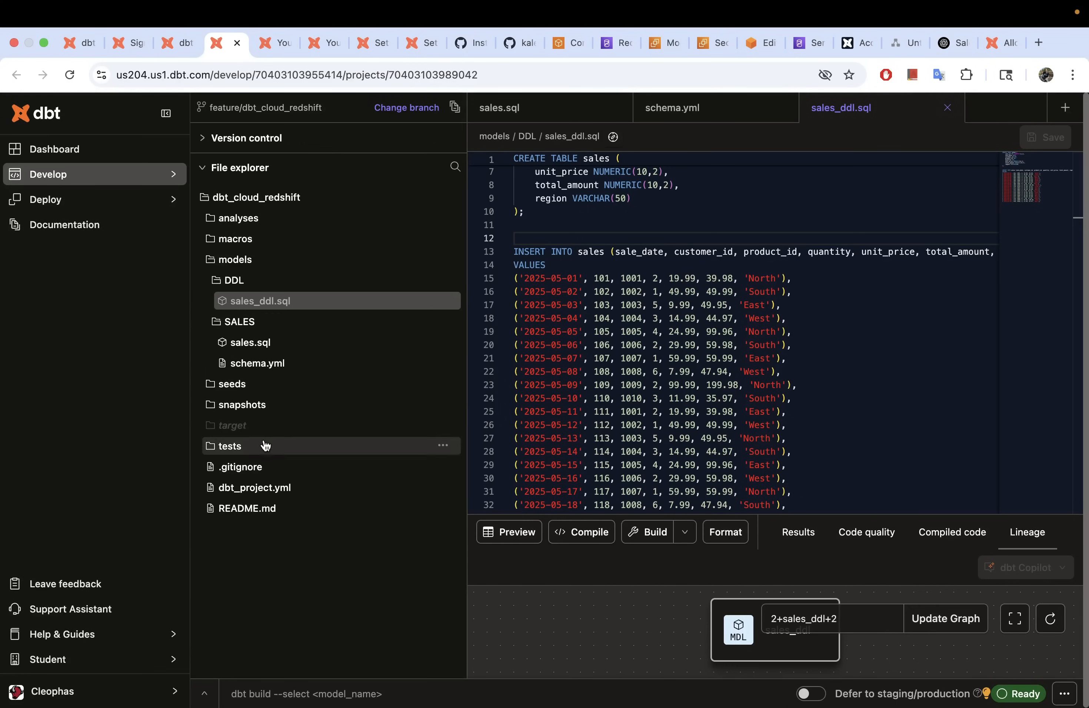
Step: Reload the dbt_cloud_redshift GitHub repository and check its branches for the new branch
left_click(517, 43)
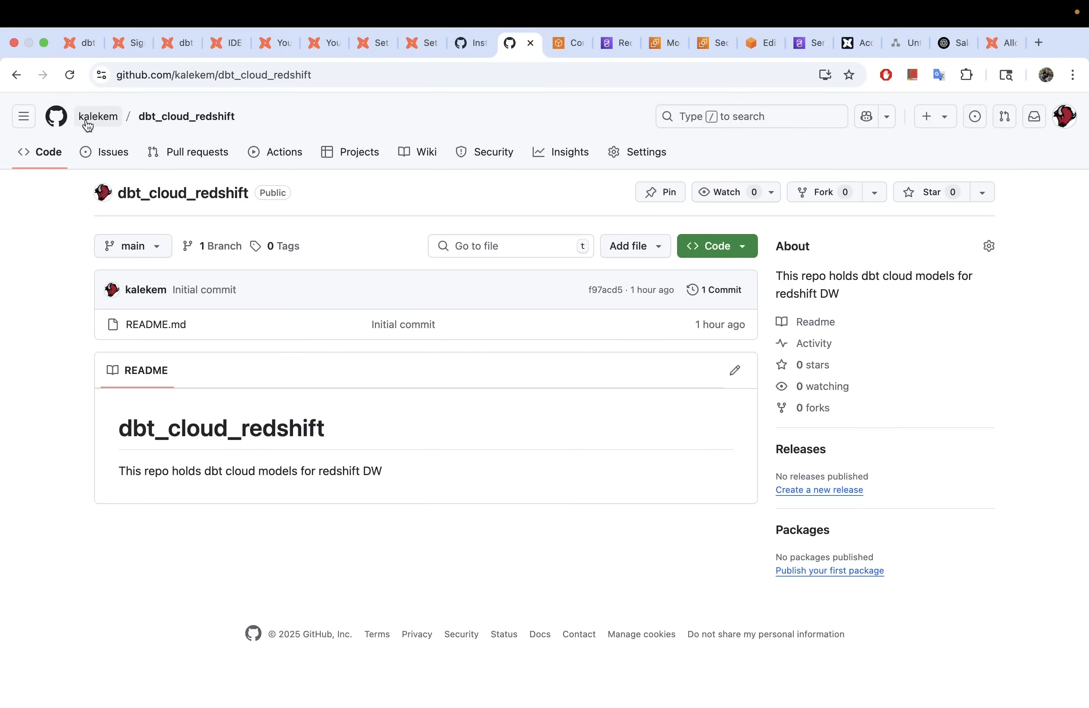
left_click(68, 78)
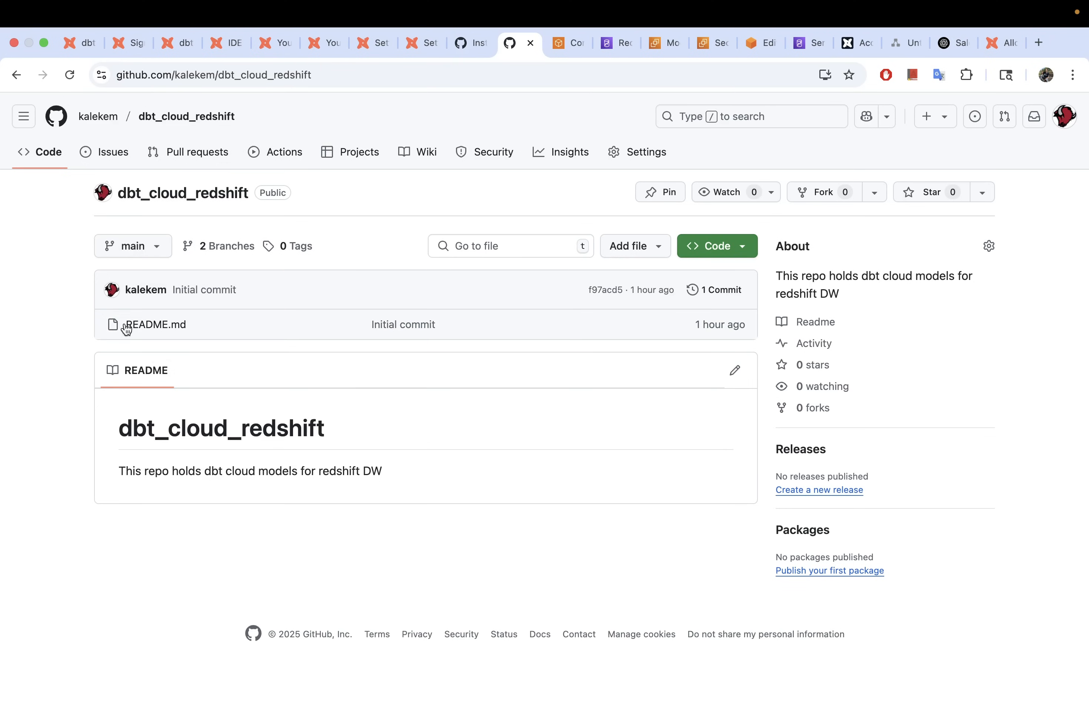
left_click(220, 246)
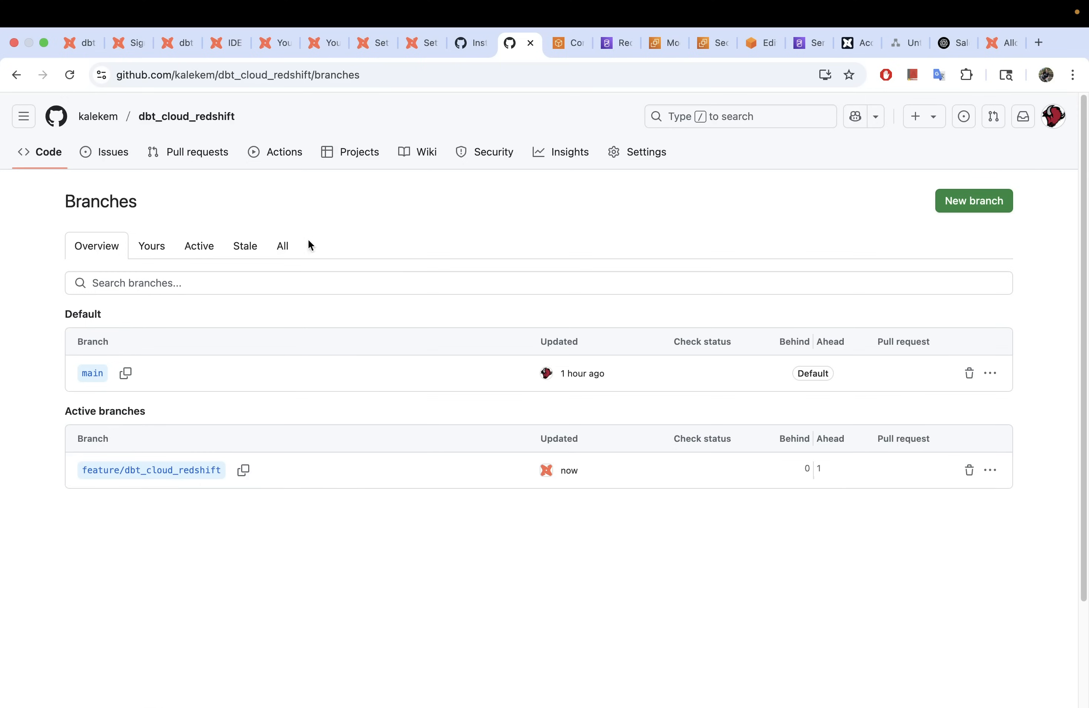
Step: Start a new pull request comparing feature/dbt_cloud_redshift against main and review the changed files
left_click(207, 163)
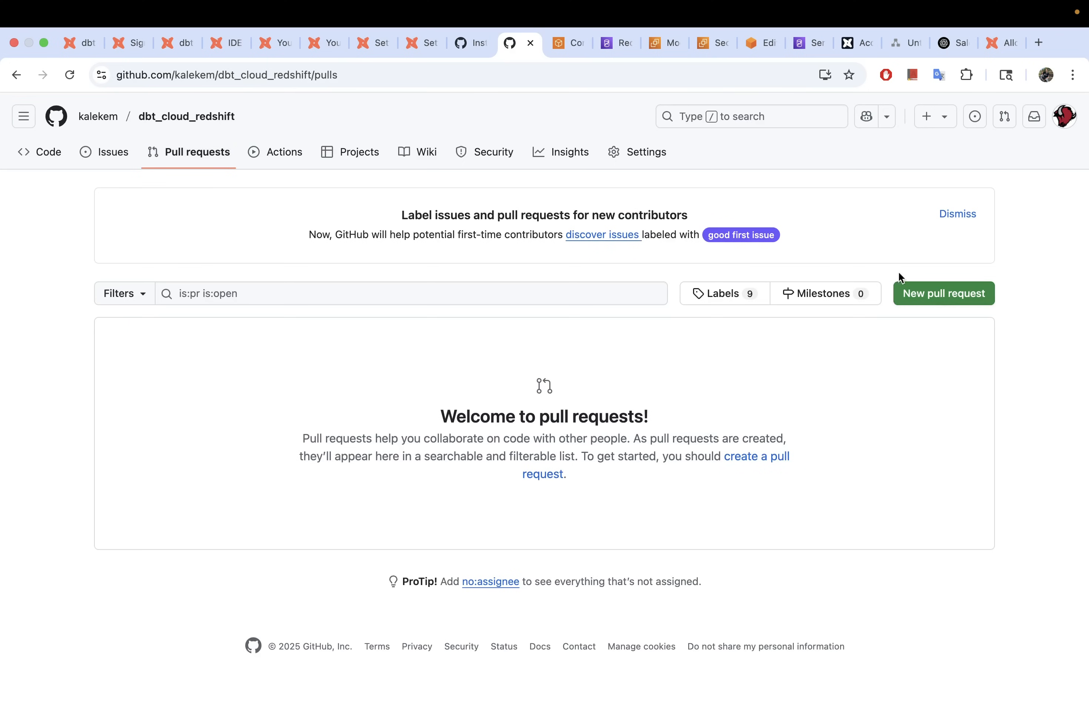
left_click(941, 297)
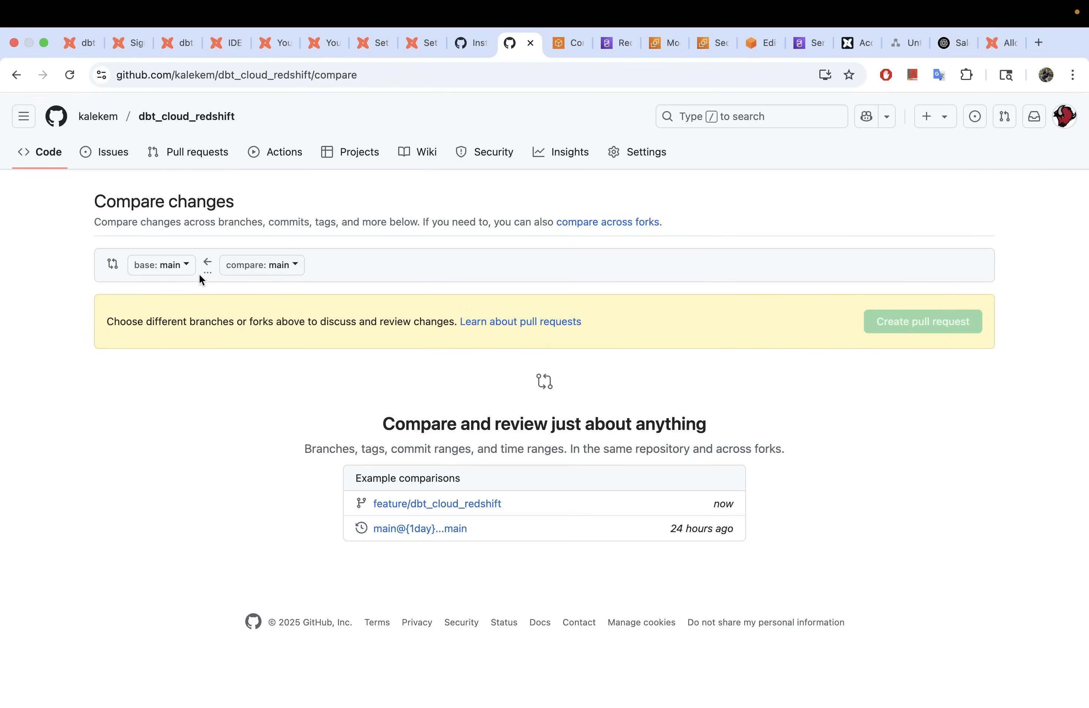
left_click(274, 265)
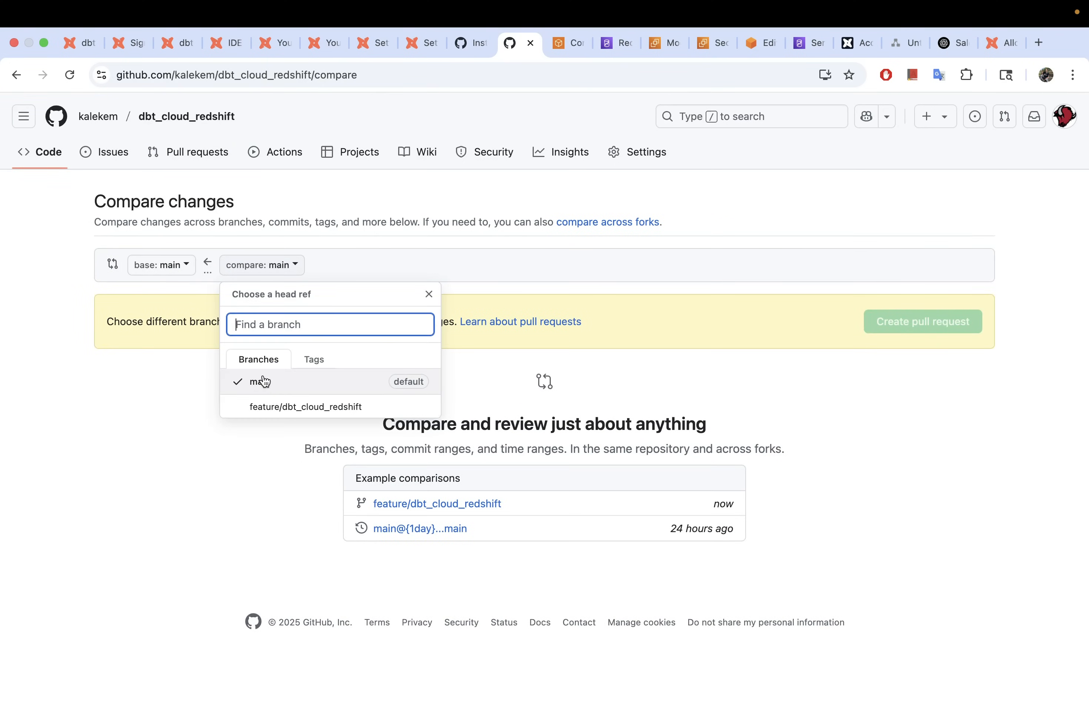
left_click(301, 409)
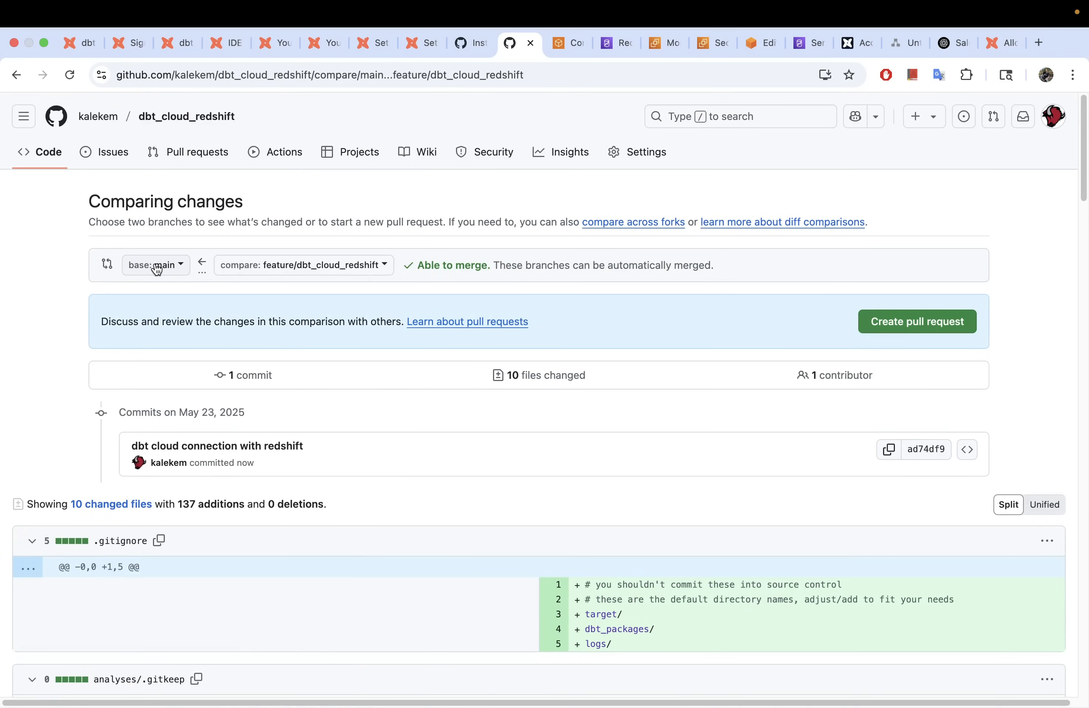
scroll(368, 355, "down", 20)
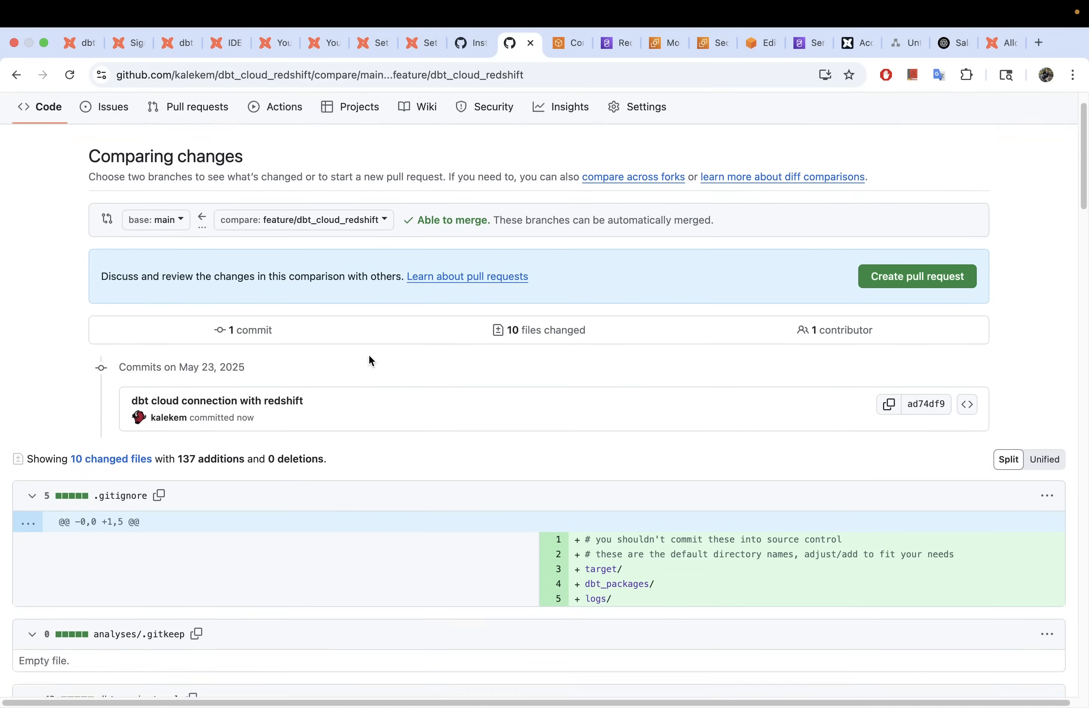
scroll(368, 356, "down", 15)
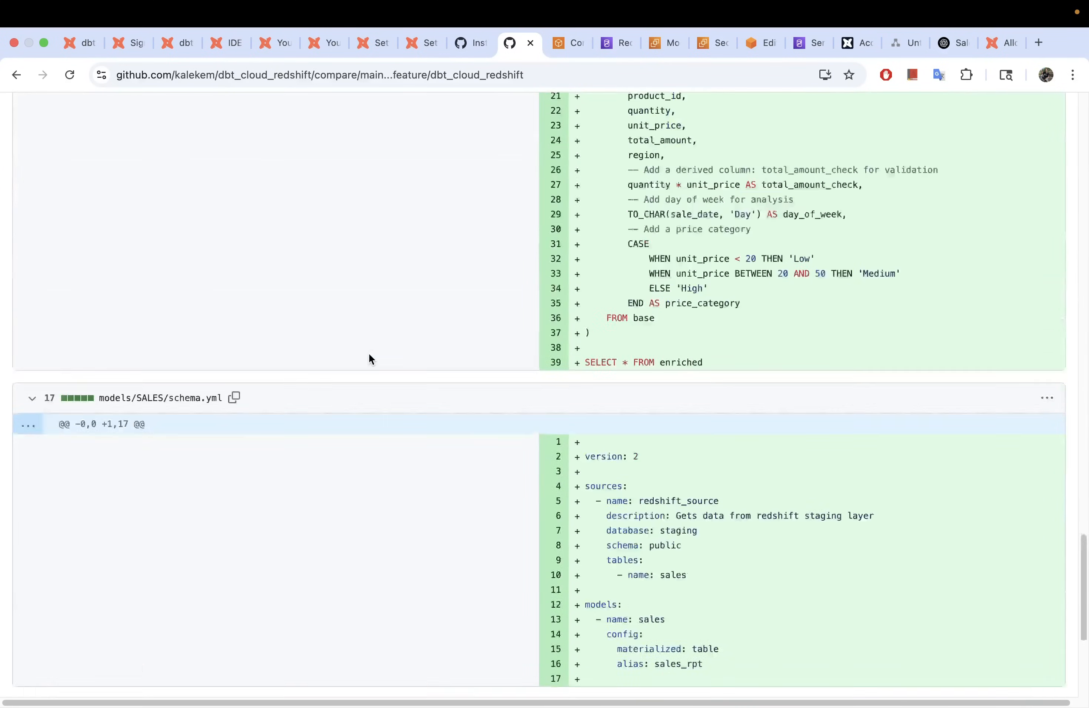
scroll(368, 356, "up", 12)
scroll(369, 354, "up", 12)
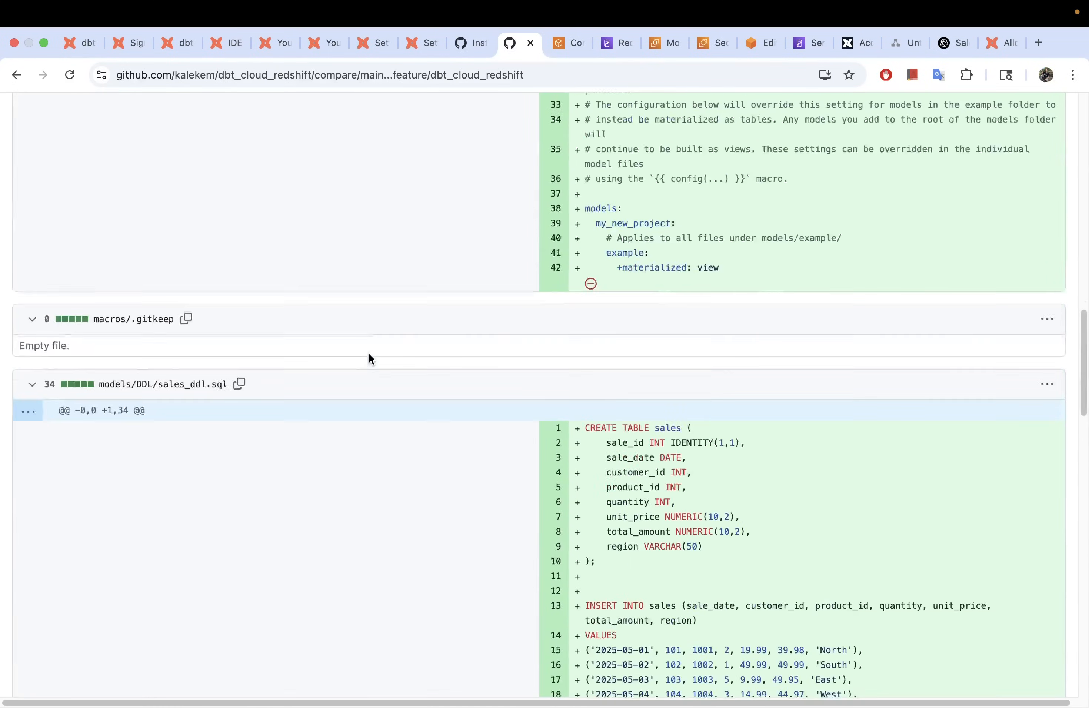
scroll(369, 354, "up", 3)
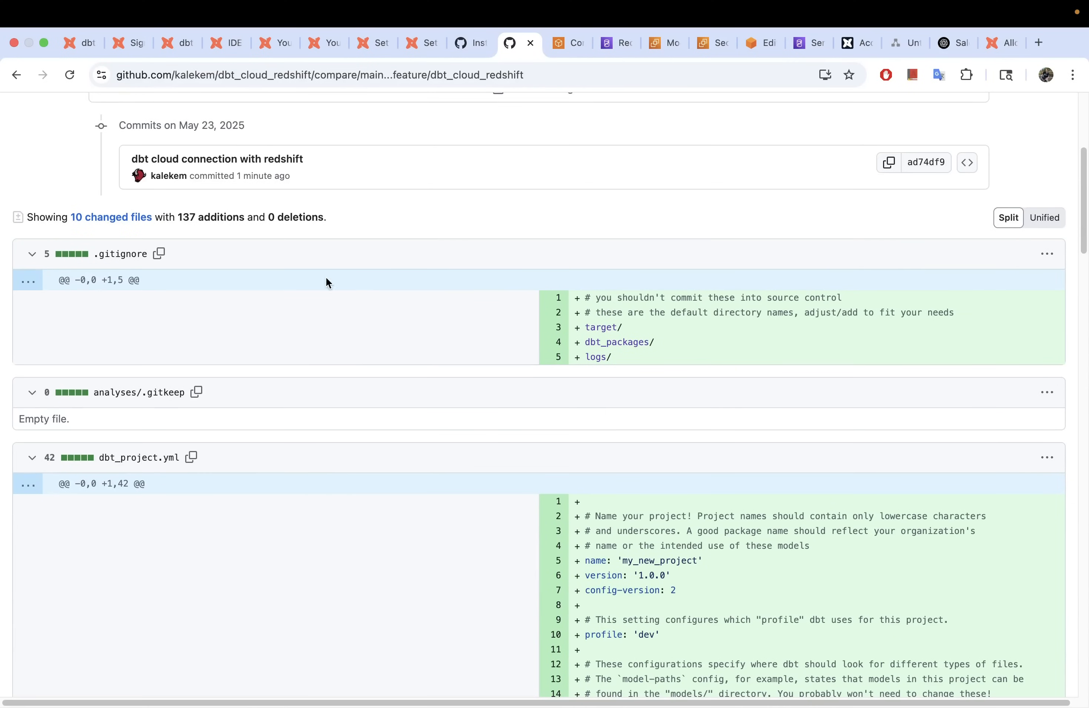
scroll(275, 303, "up", 6)
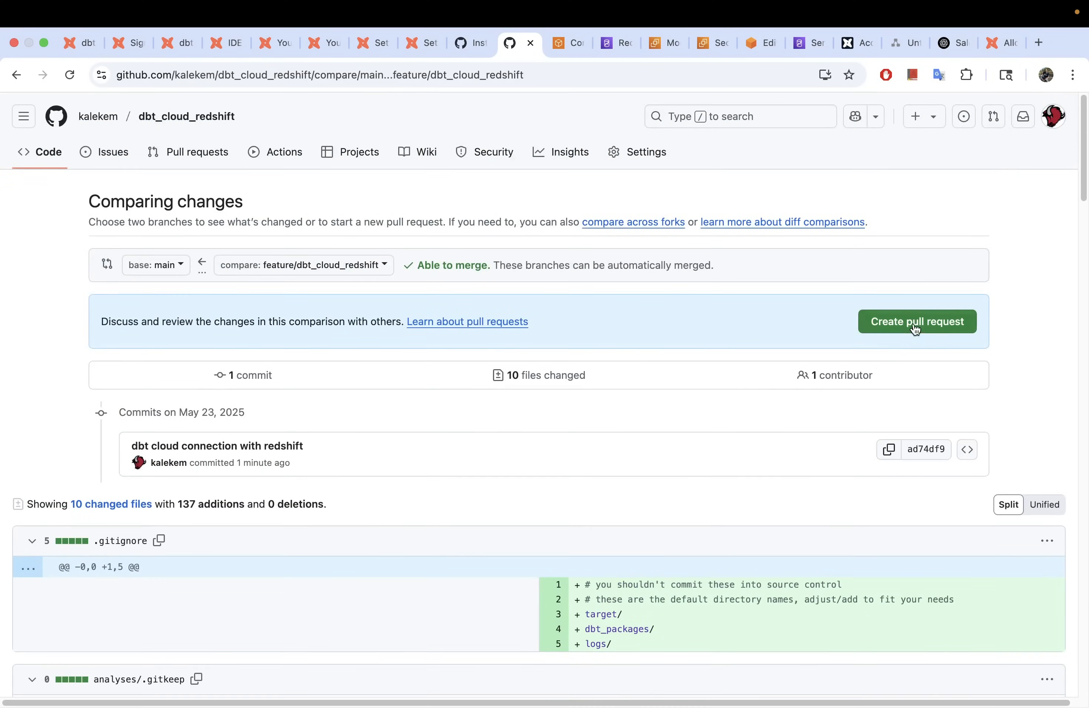
Step: Submit pull request titled 'dbt cloud connection with redshift' with an empty description
left_click(912, 332)
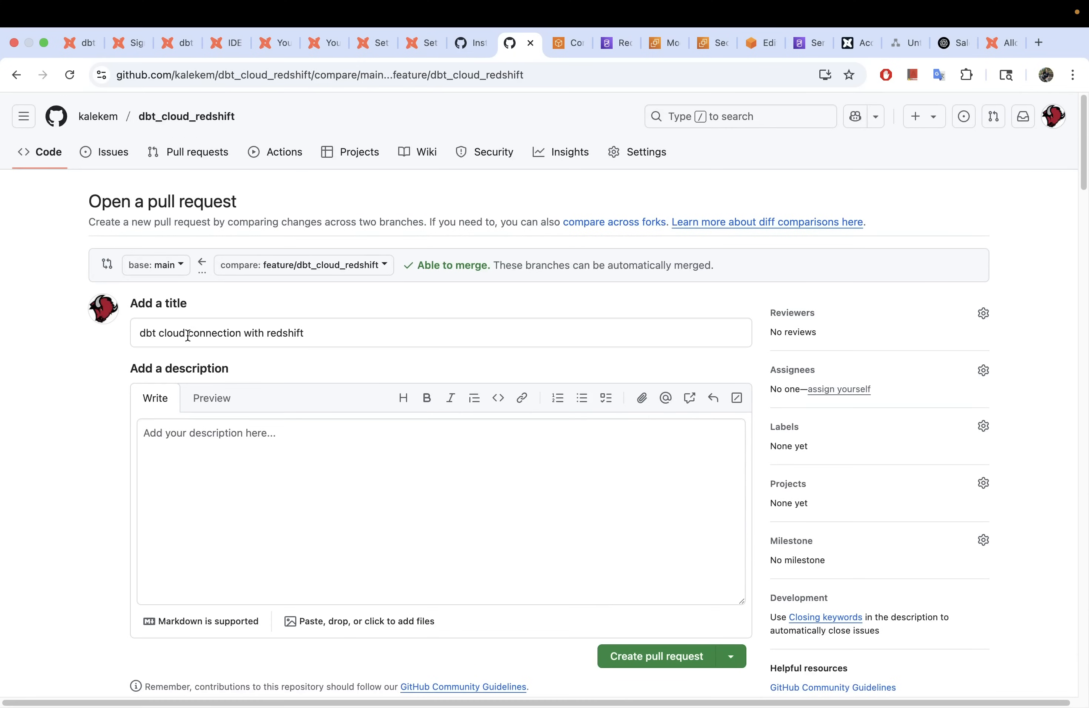
left_click_drag(315, 331, 135, 333)
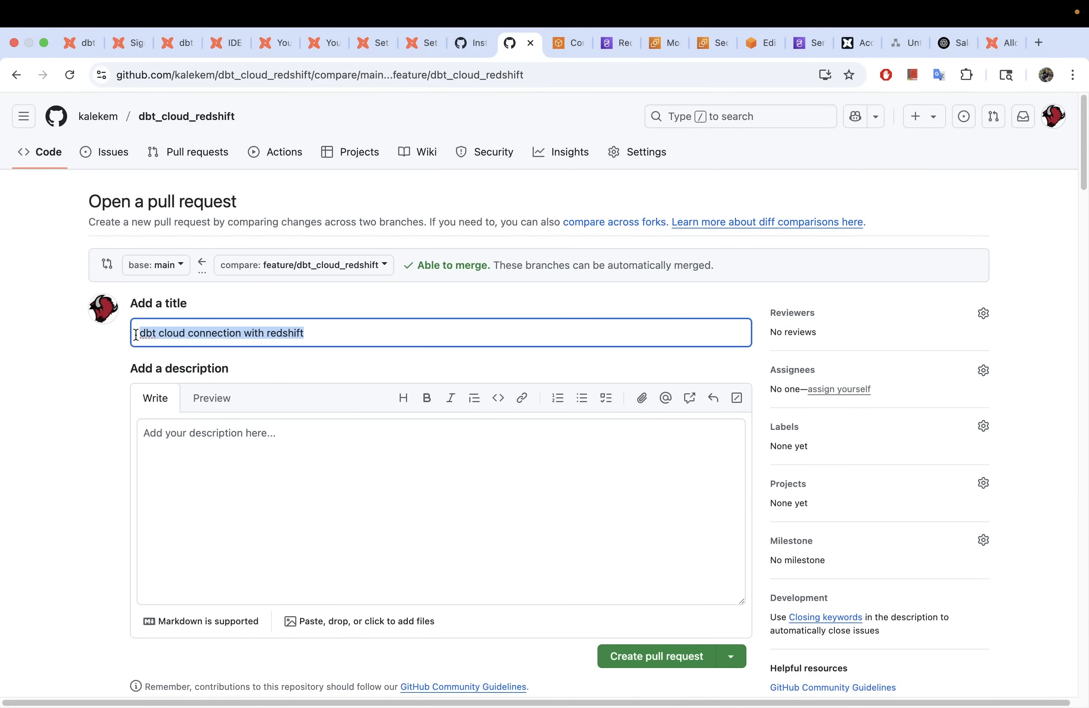
left_click(186, 501)
scroll(192, 487, "down", 5)
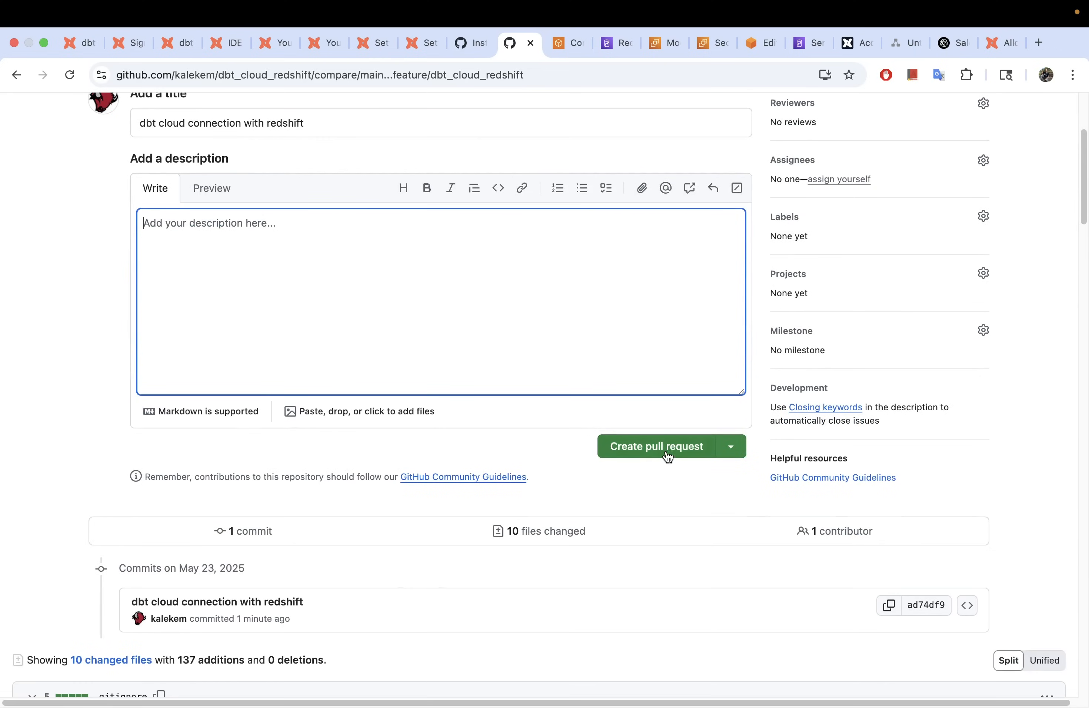
left_click(644, 447)
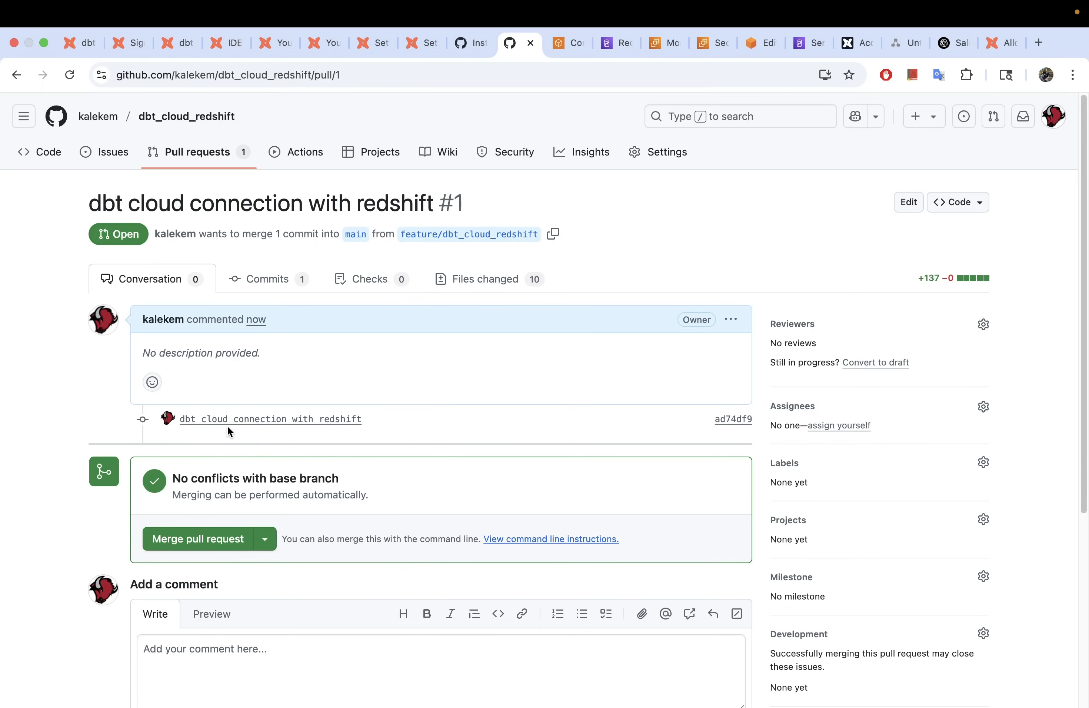
Step: Merge pull request #1 into main and confirm the merge
scroll(257, 426, "down", 1)
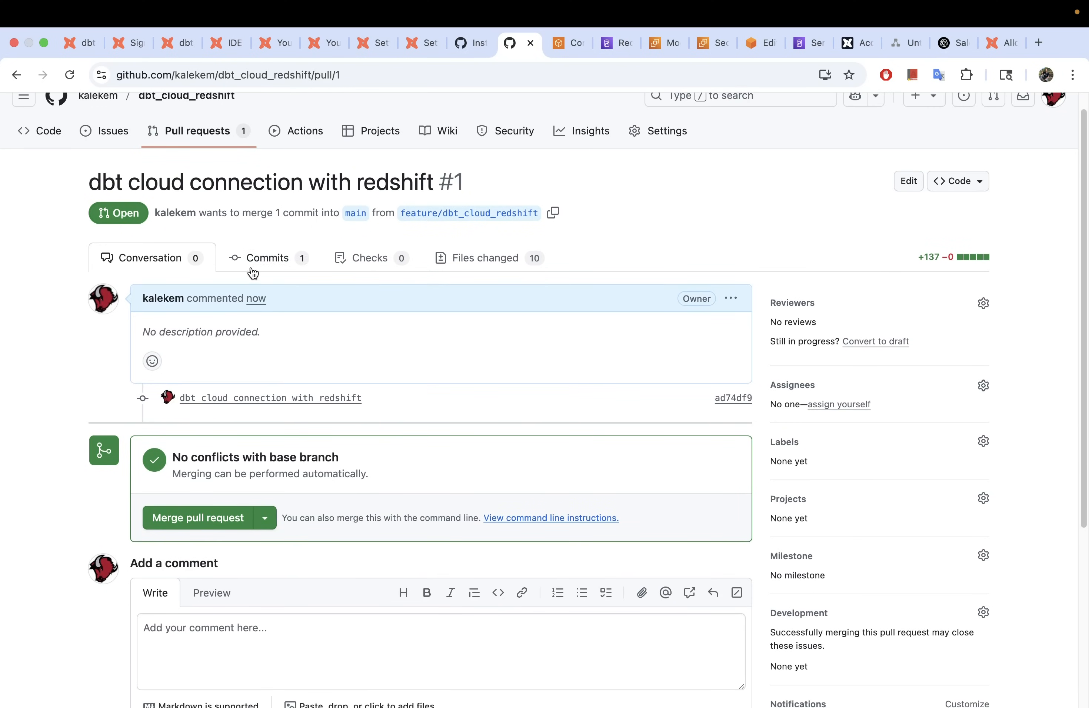
left_click(182, 518)
scroll(104, 510, "down", 2)
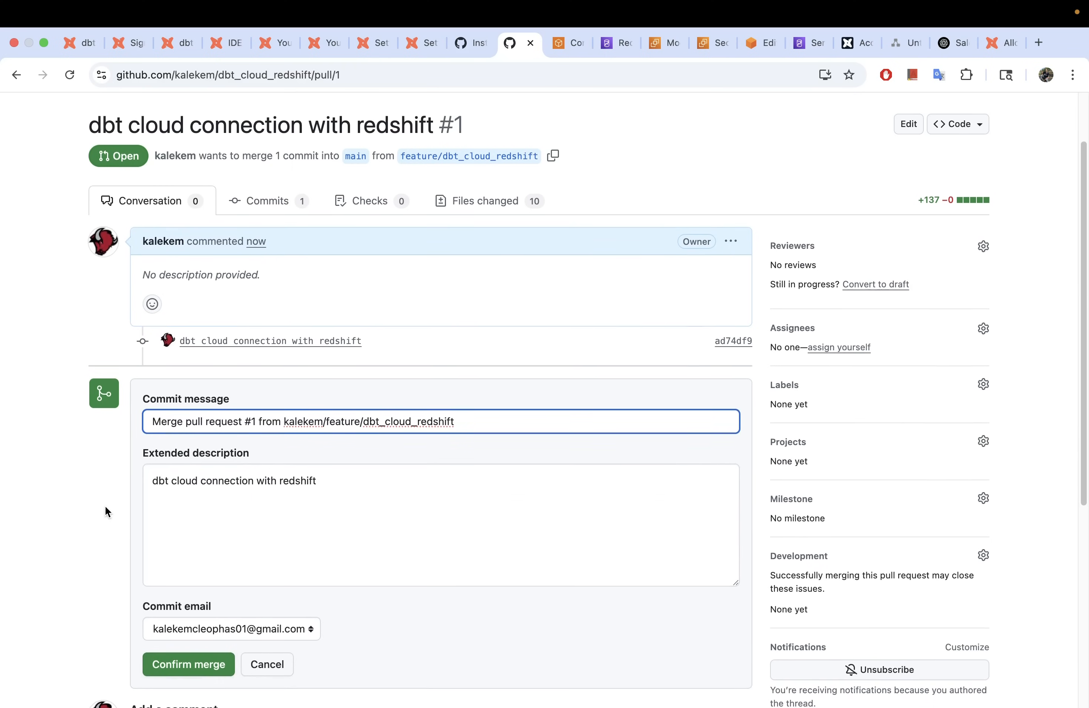
left_click(190, 665)
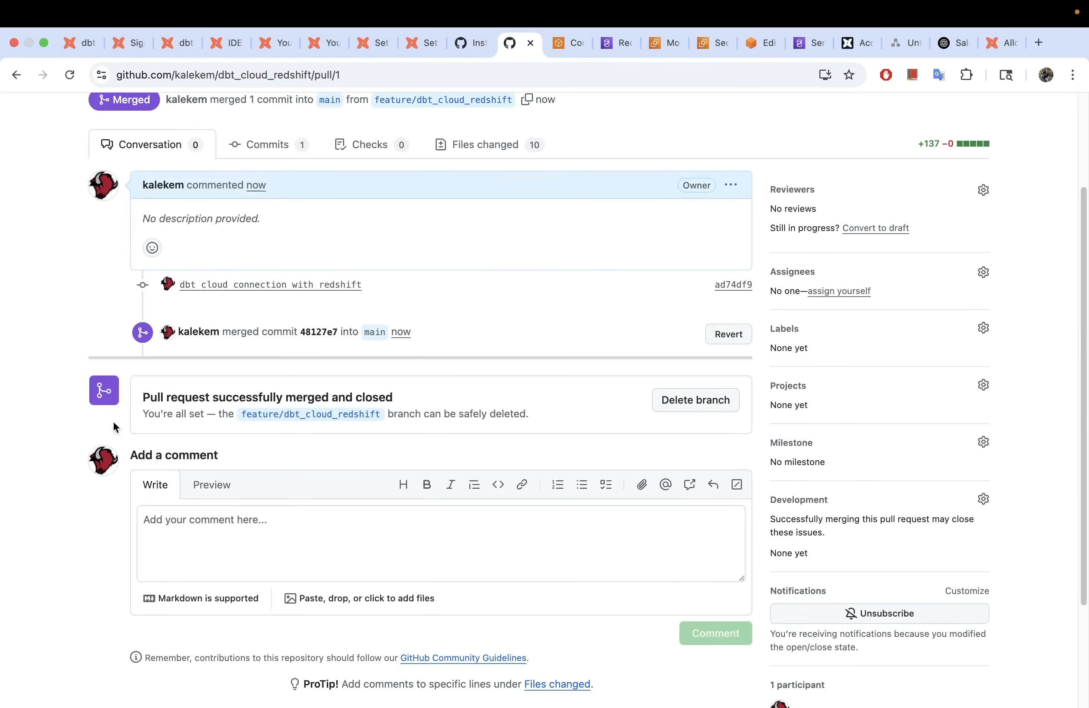
scroll(329, 322, "up", 4)
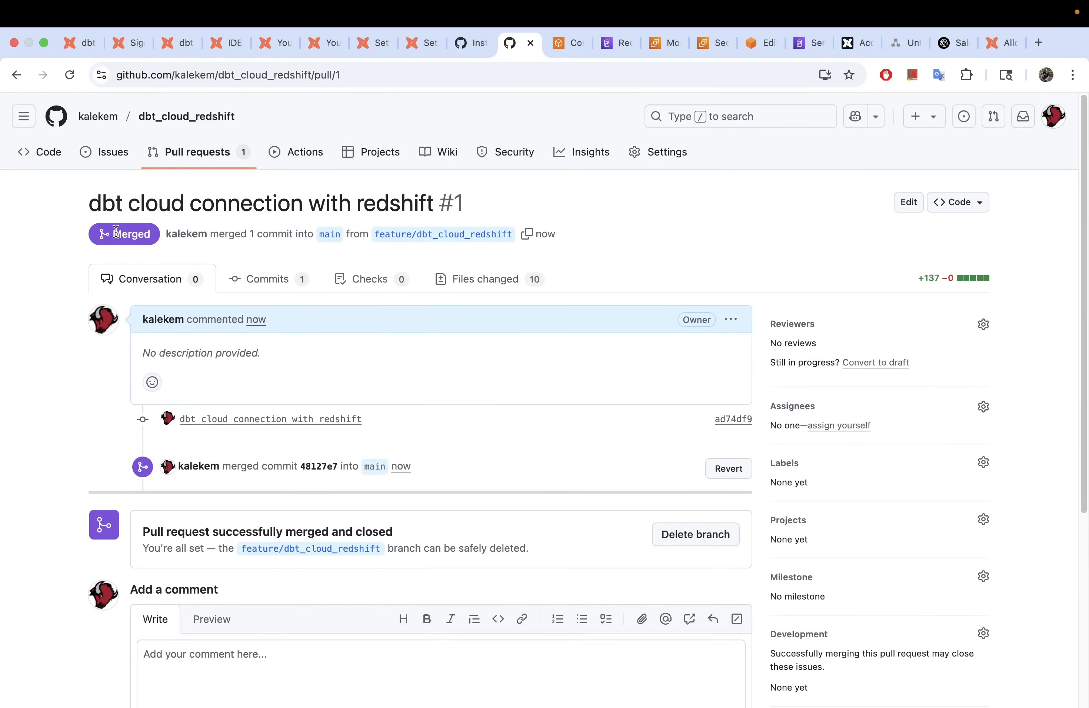
Step: On the main branch, browse to models/DDL and review sales_ddl.sql
left_click(329, 236)
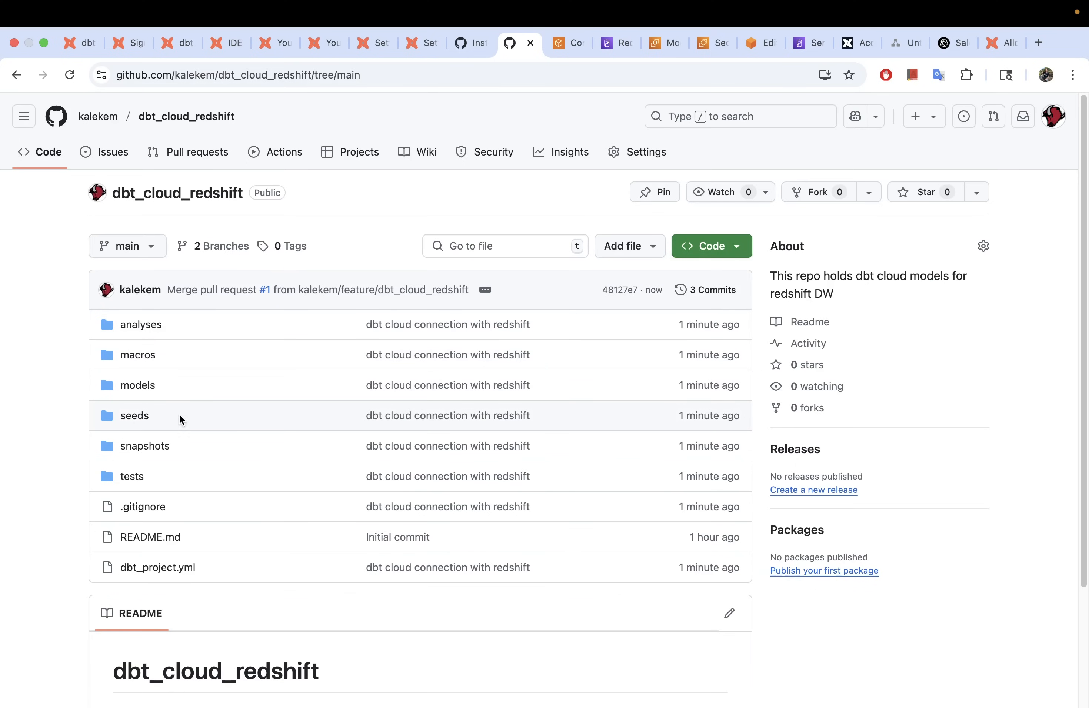
scroll(194, 403, "down", 1)
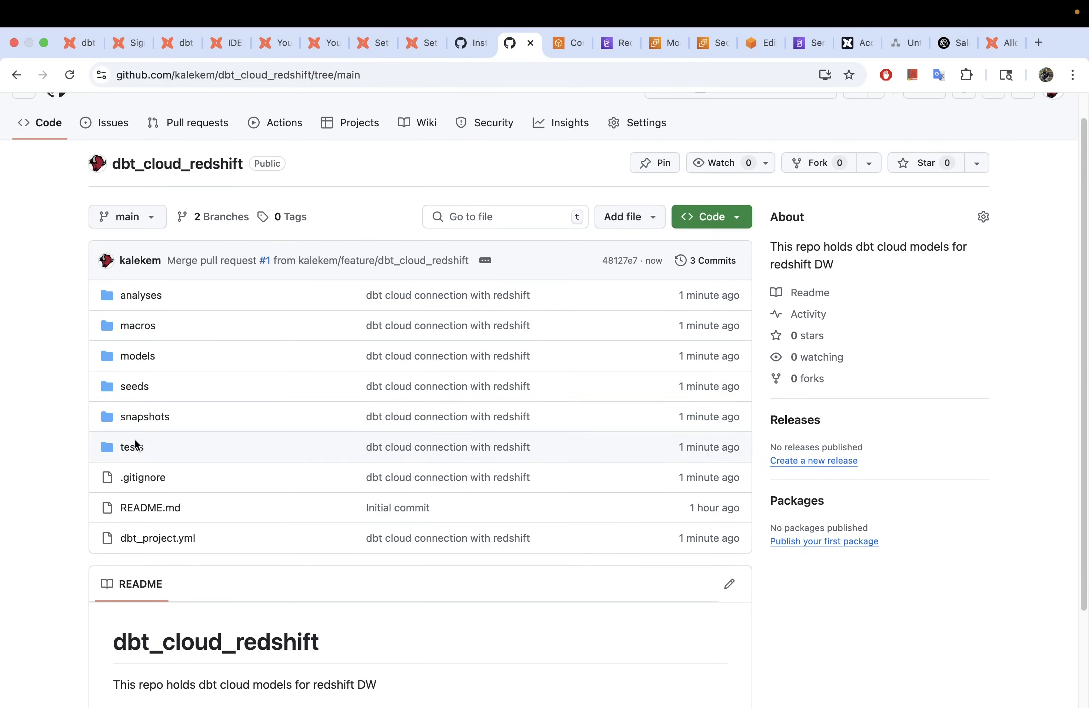
left_click(137, 356)
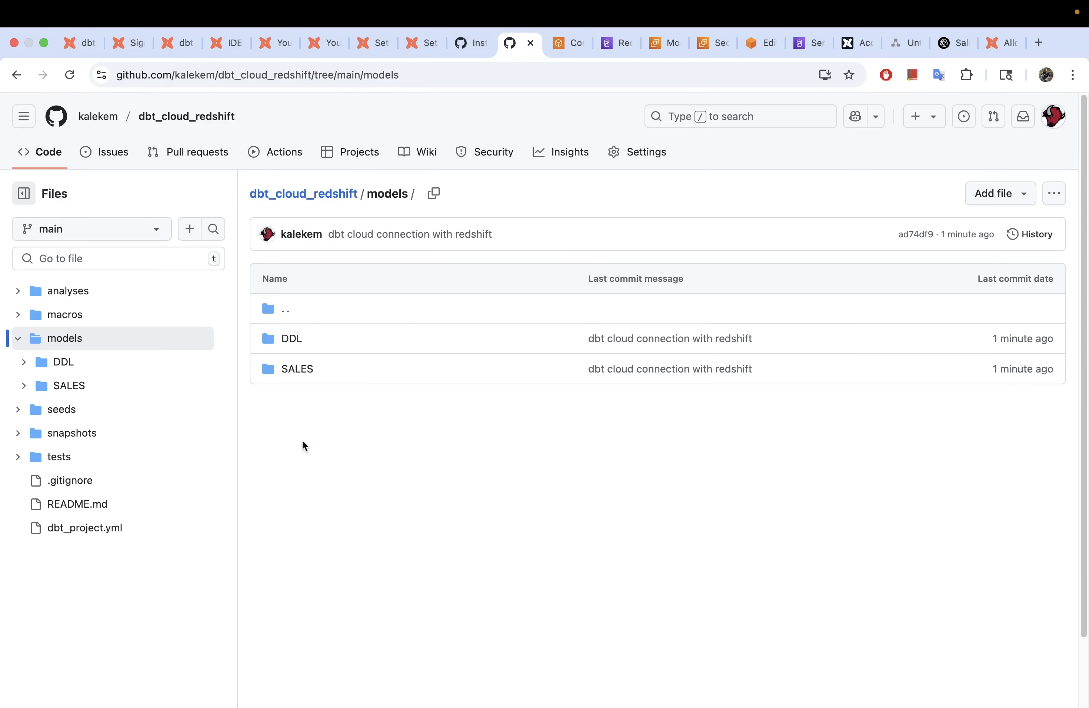
left_click(291, 340)
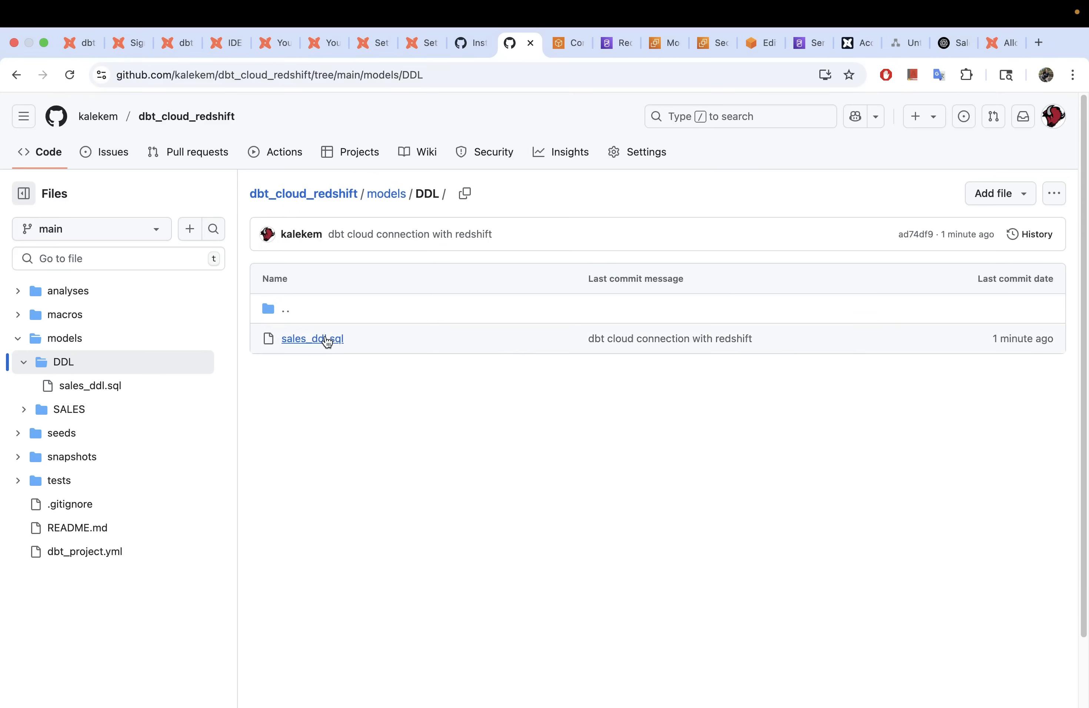
left_click(323, 340)
scroll(446, 458, "down", 3)
scroll(447, 457, "up", 1)
scroll(447, 455, "down", 1)
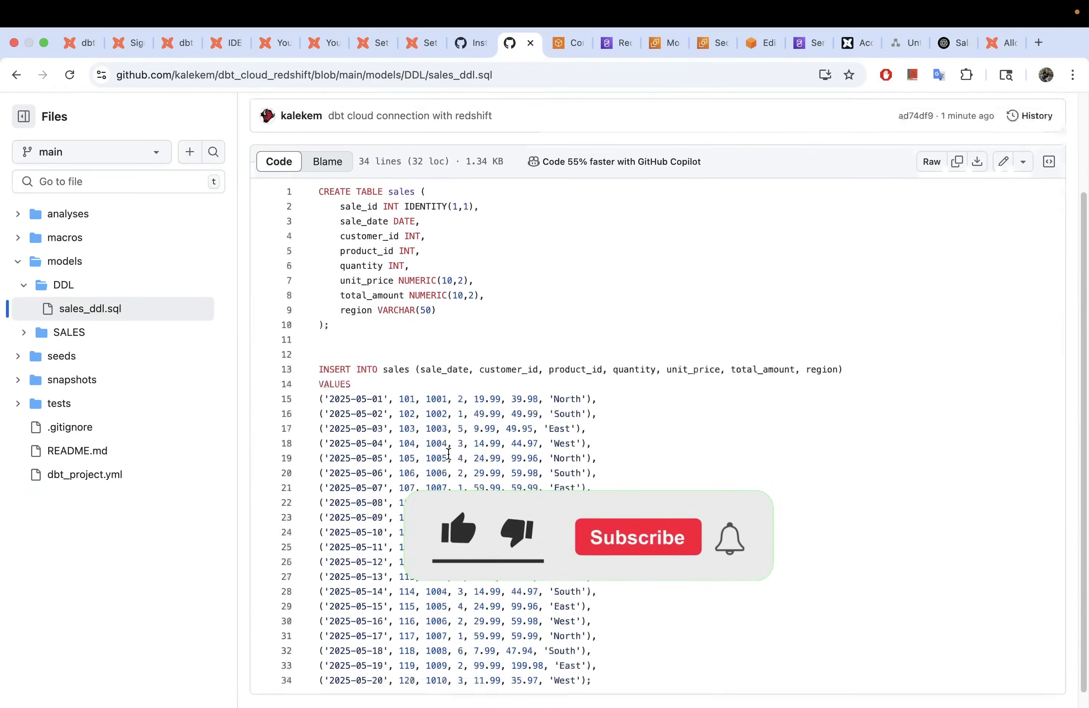
scroll(447, 454, "up", 3)
Step: Review models/SALES/sales.sql, then return to the SALES folder listing
left_click(387, 194)
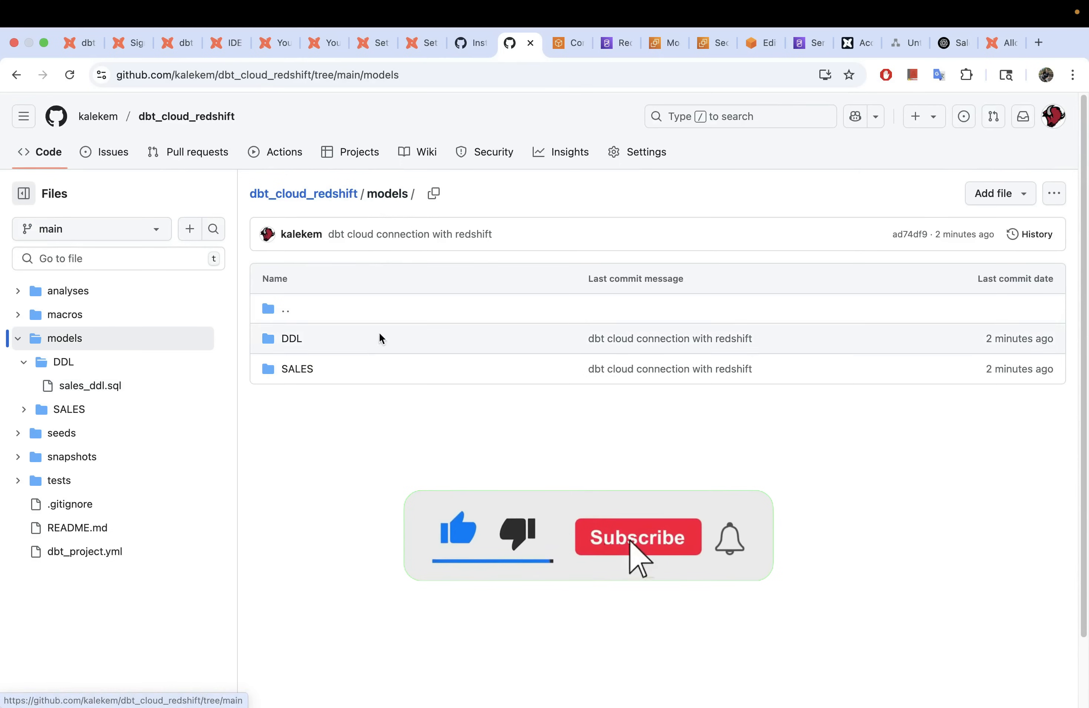
left_click(307, 375)
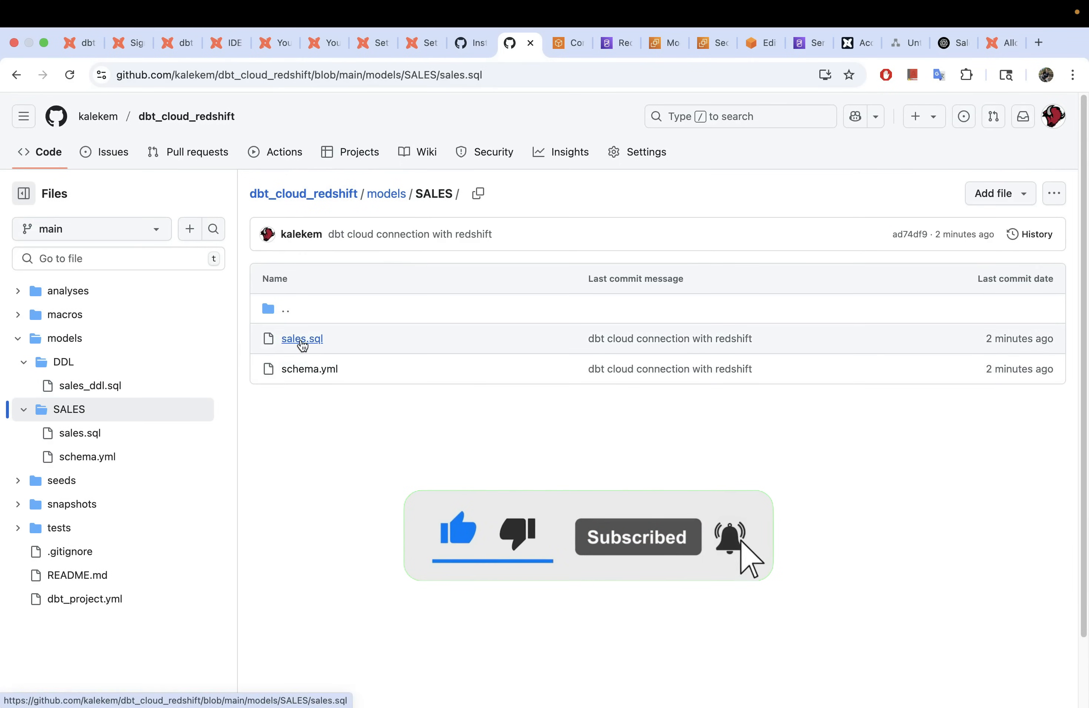
left_click(301, 340)
scroll(462, 469, "down", 5)
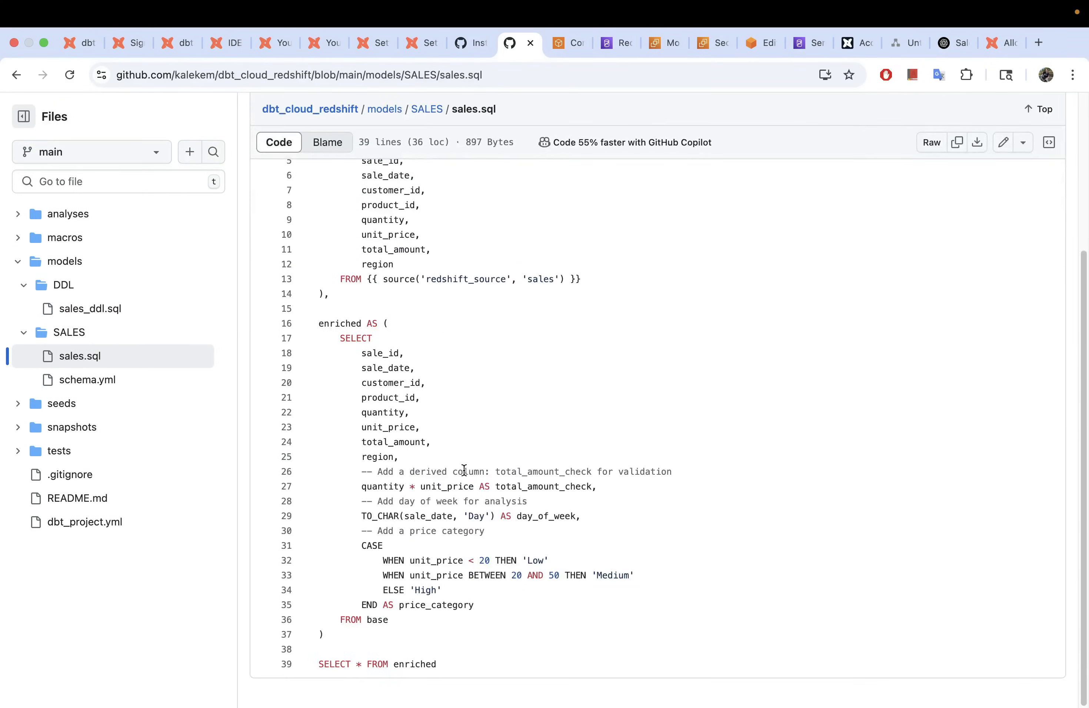
scroll(462, 469, "up", 5)
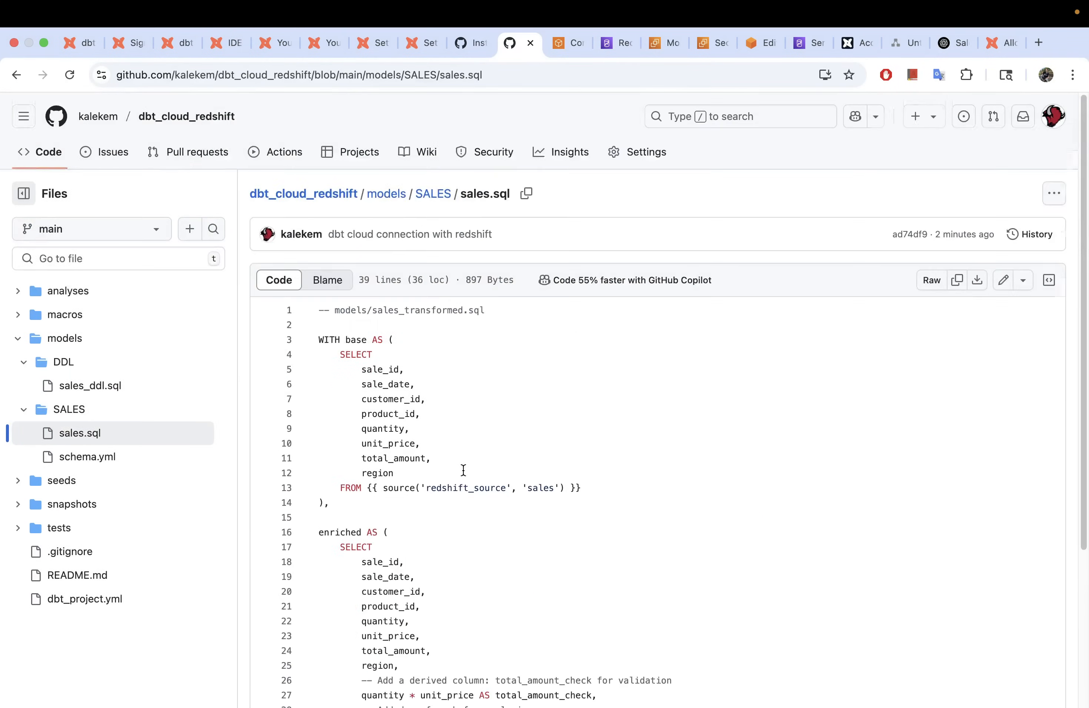
left_click(434, 195)
Step: Check the sales_rpt alias in schema.yml, then read through the 39-line sales.sql on main
left_click(310, 369)
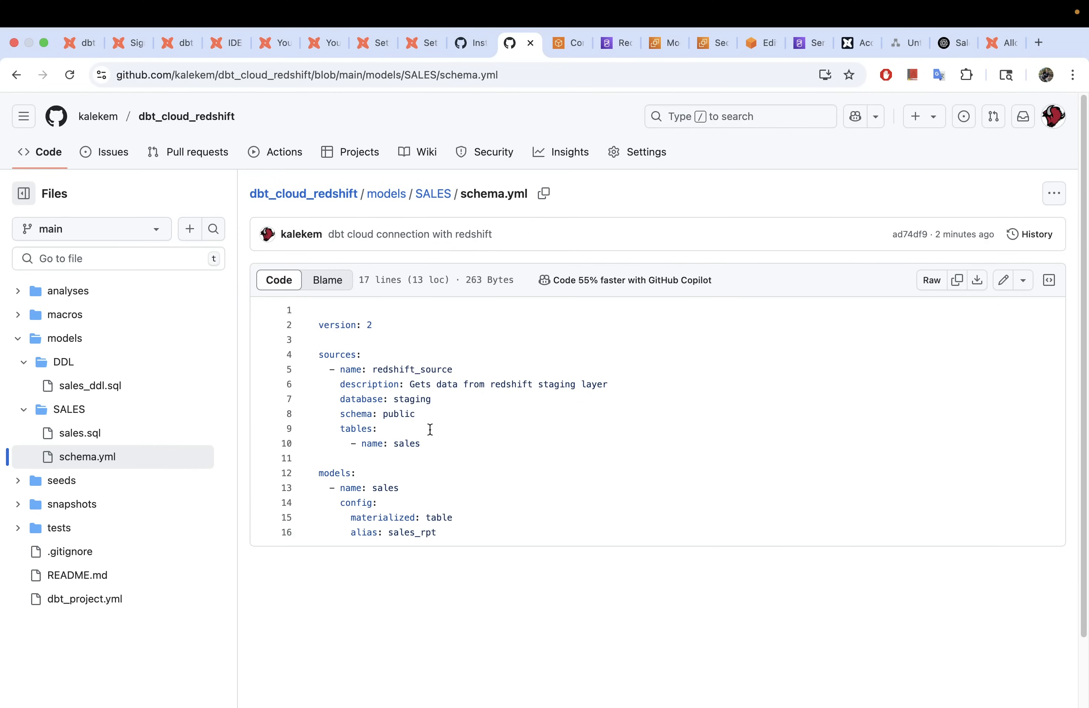
left_click(123, 436)
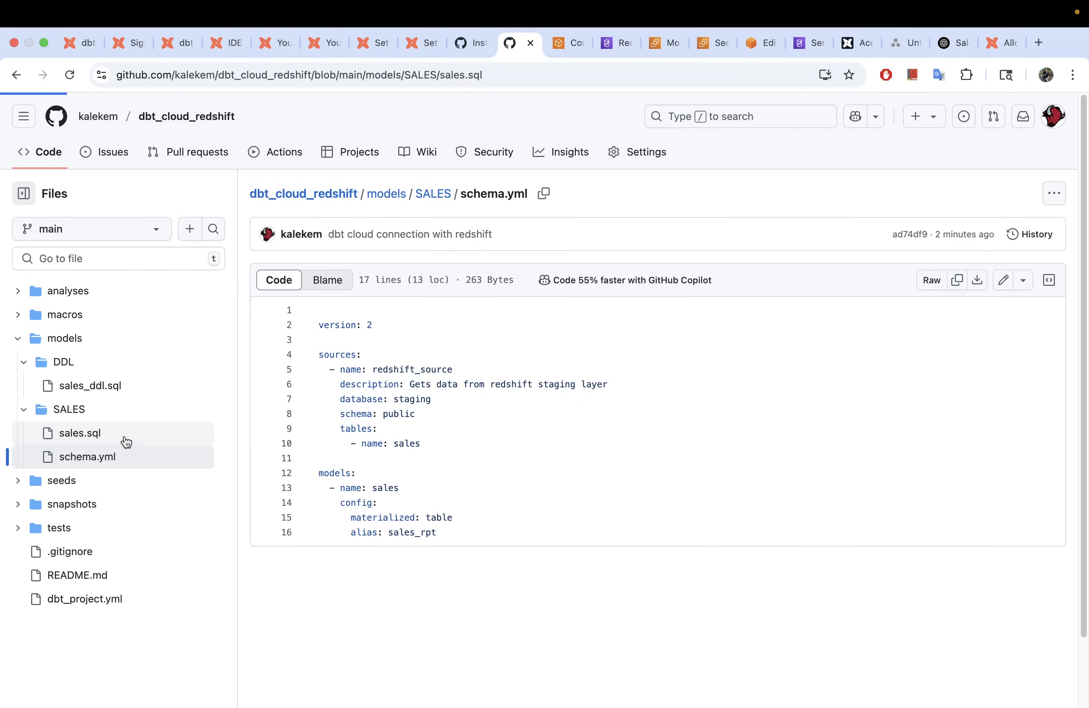
scroll(440, 450, "down", 5)
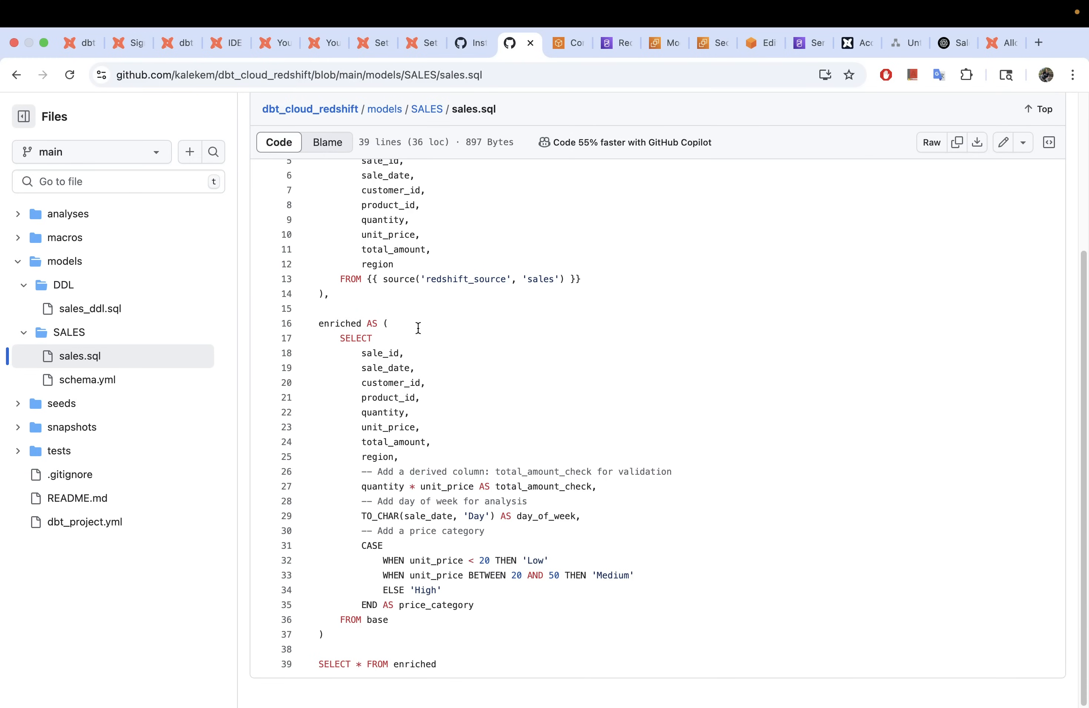
scroll(416, 333, "up", 3)
scroll(415, 333, "up", 3)
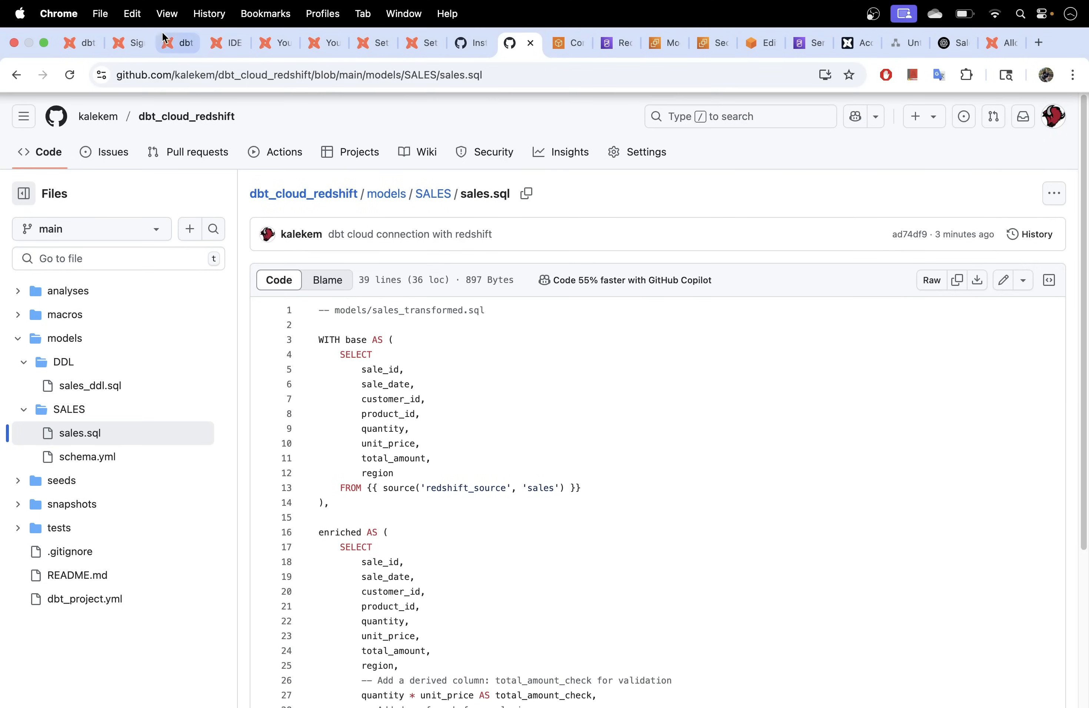
Step: Close the sales_ddl.sql tab in the dbt Cloud IDE and switch to the diagrams.net architecture diagram
left_click(173, 43)
left_click(226, 41)
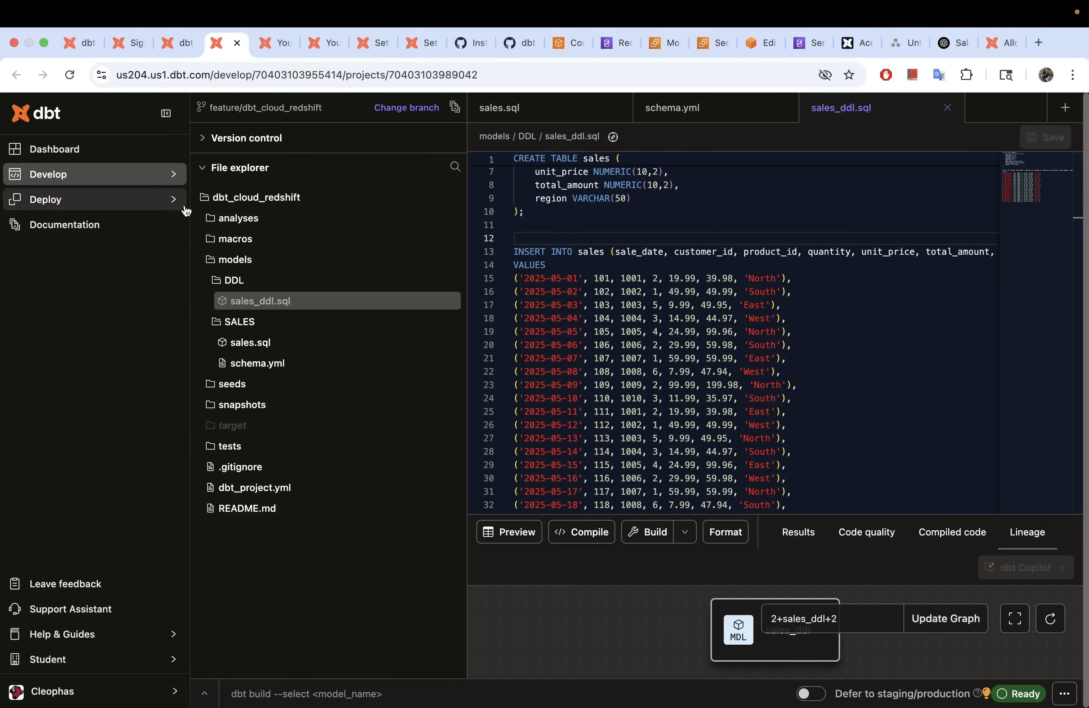
left_click(947, 108)
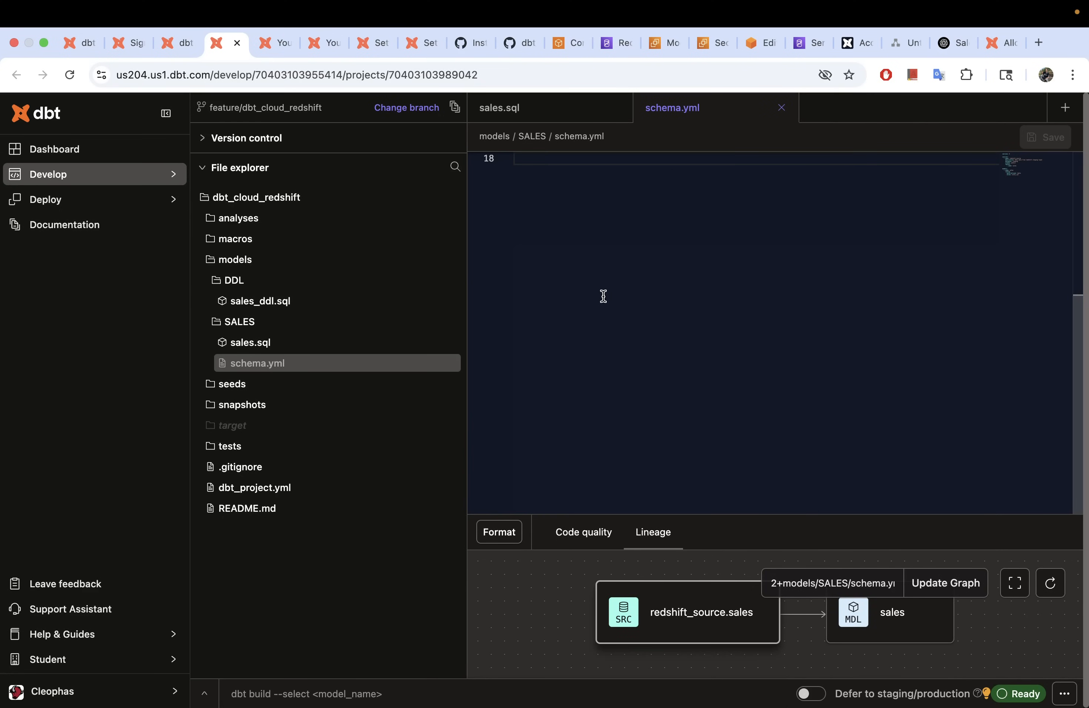
left_click(899, 43)
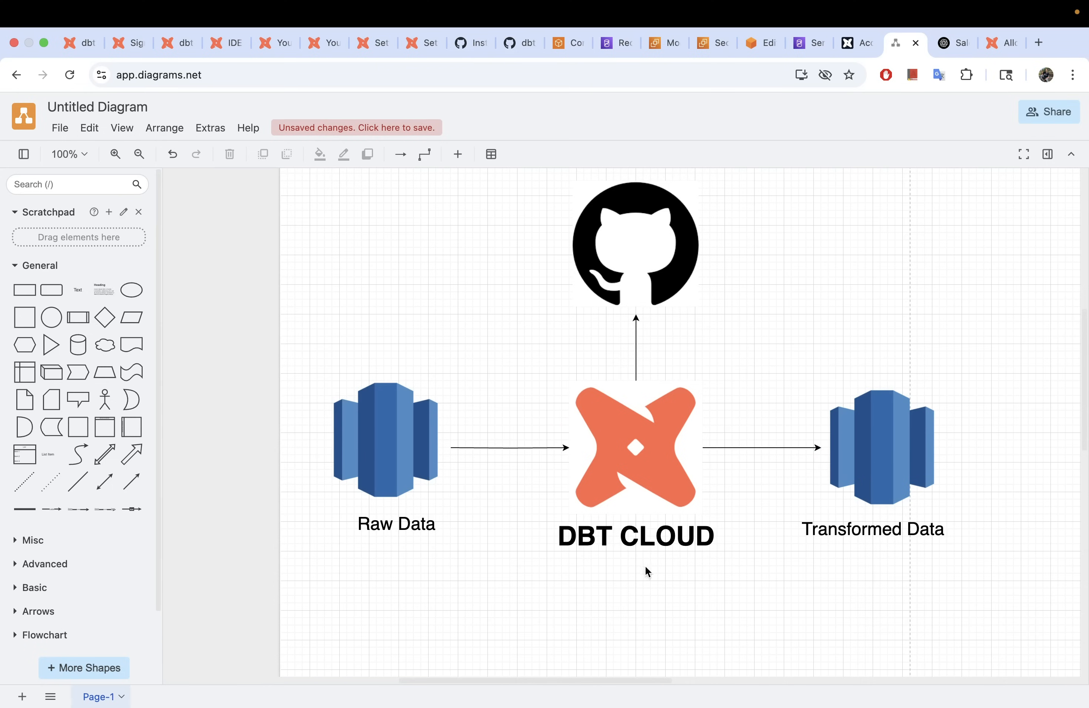
left_click(893, 463)
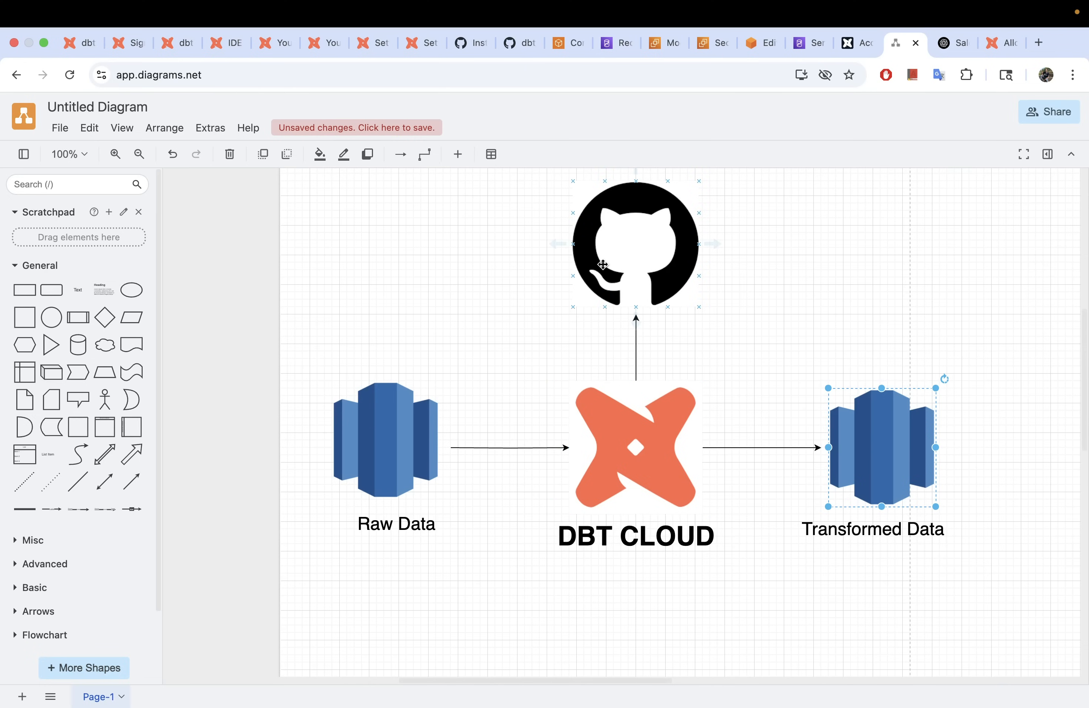
Step: Back in dbt Cloud, view sales_ddl.sql, then the sales.sql model reading source('redshift_source', 'sales')
left_click(228, 43)
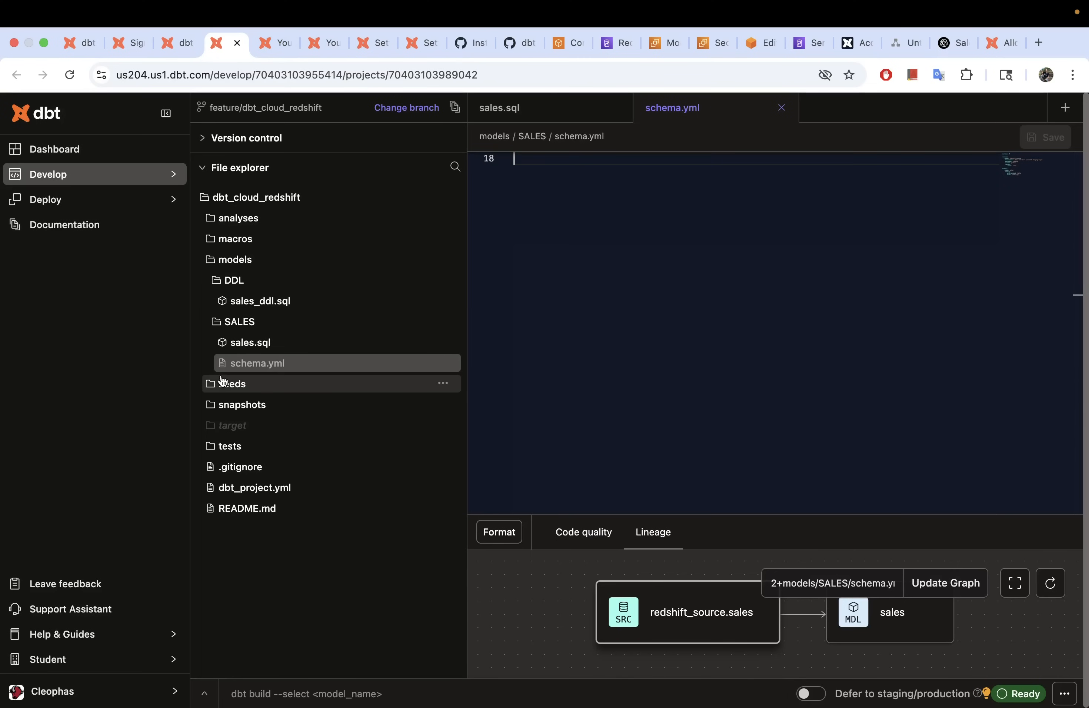
left_click(256, 301)
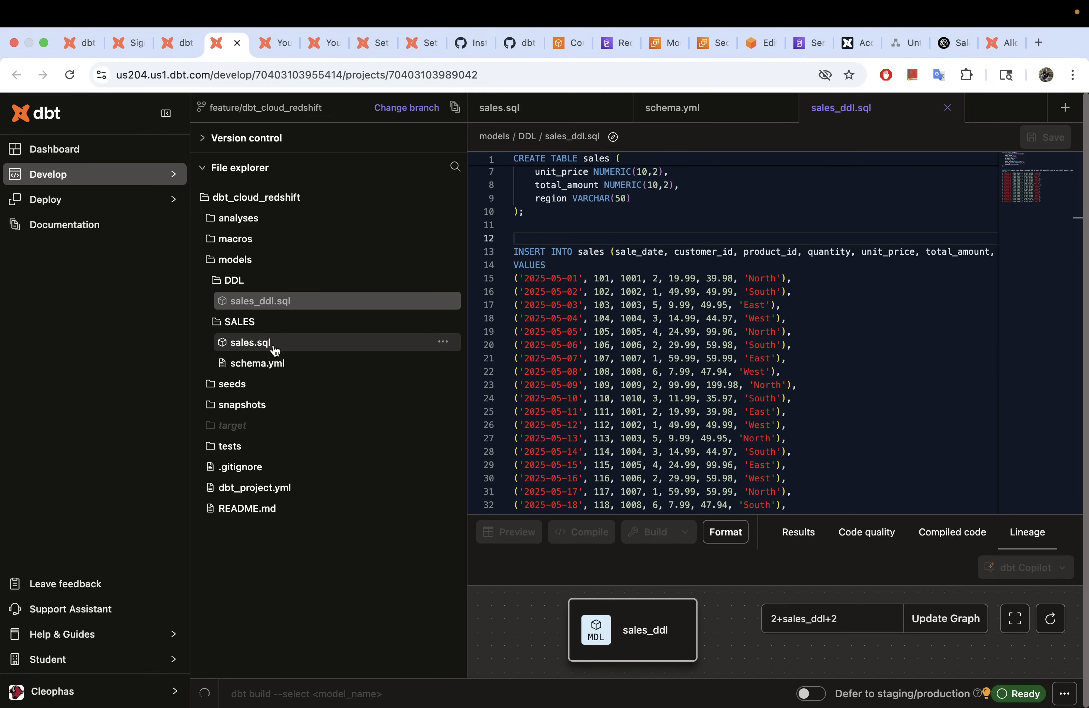
left_click(253, 343)
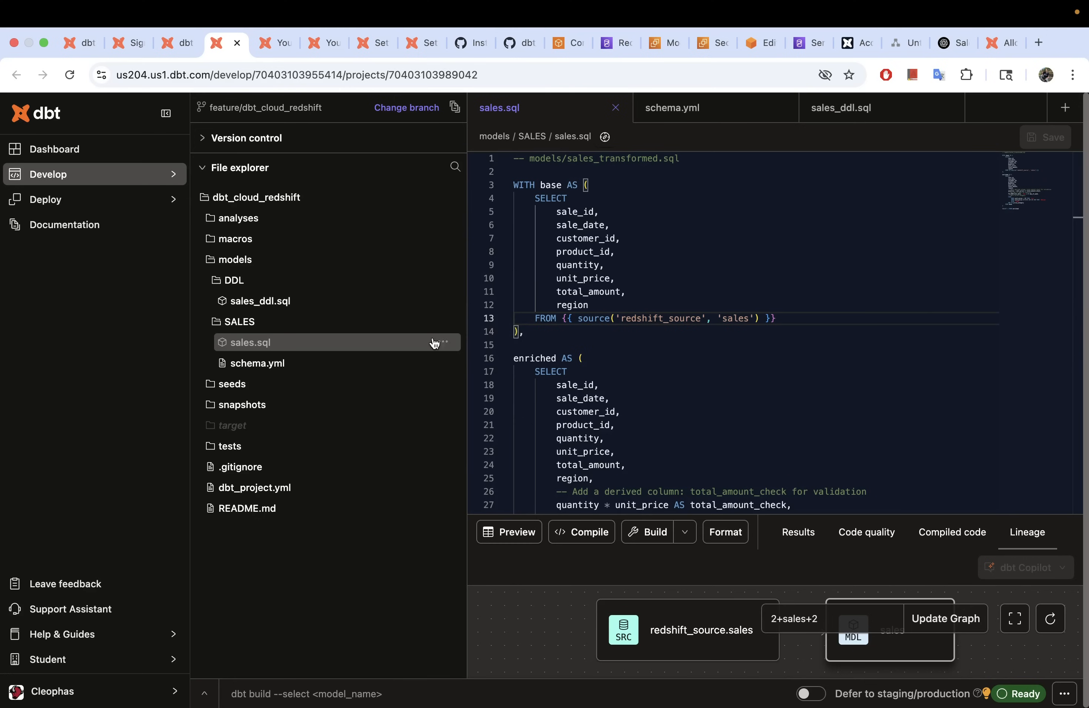
Step: In Redshift Query Editor v2, list dev's dbt_kalekem tables to find my_first_dbt_model and sales_rpt
left_click(756, 44)
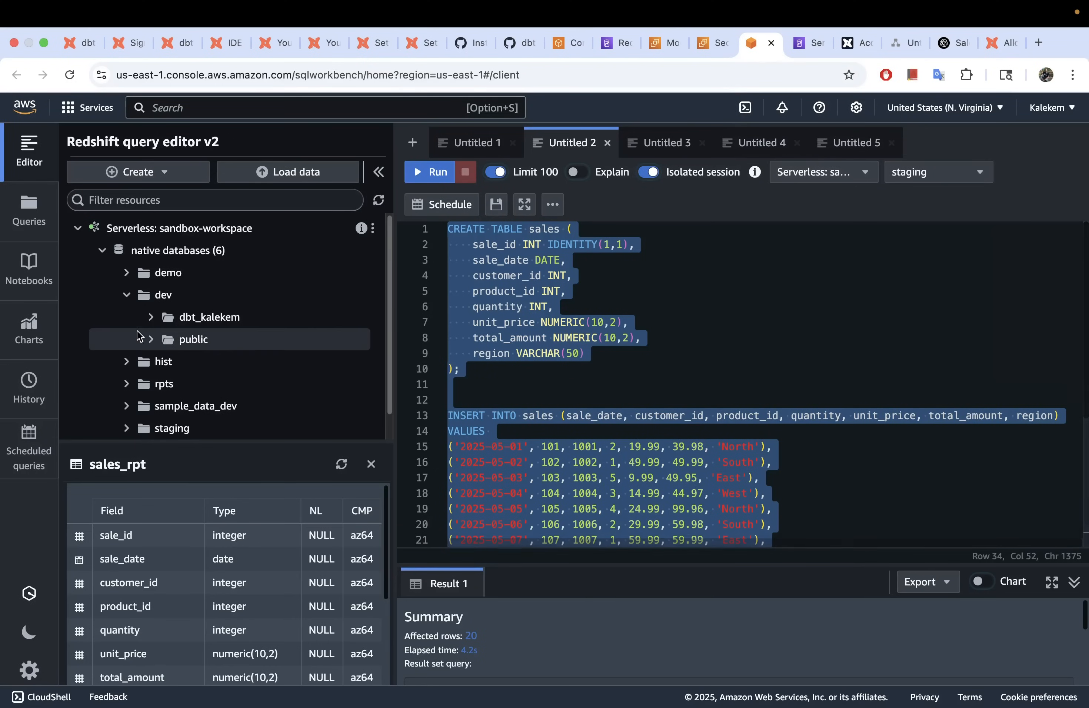
left_click(153, 317)
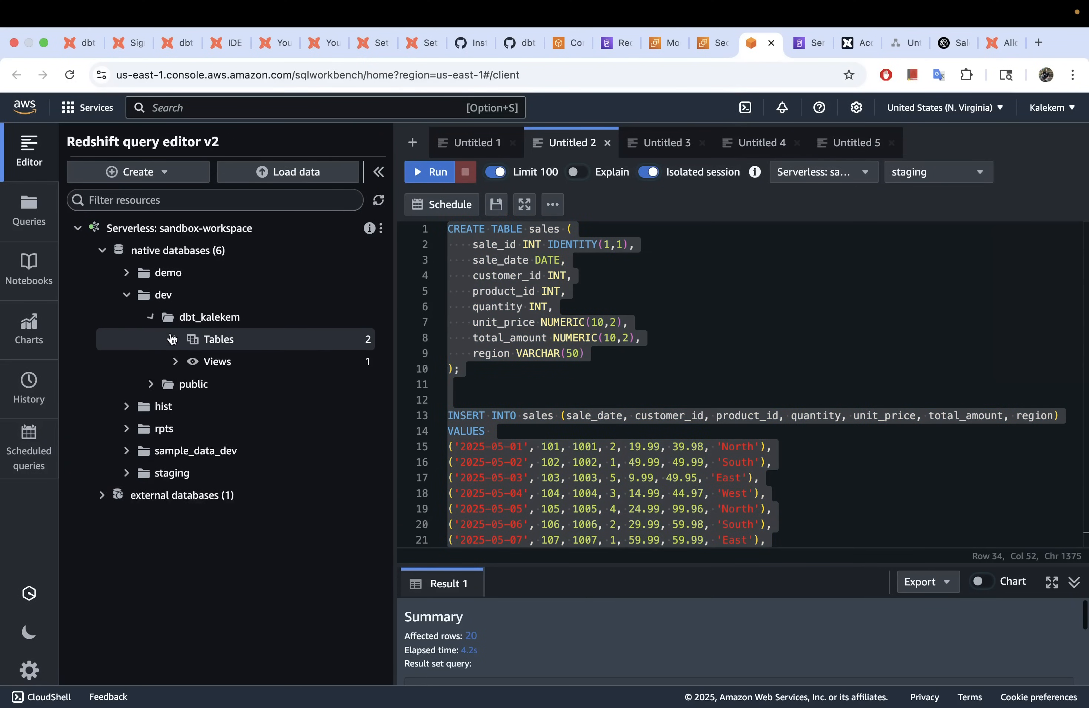
left_click(177, 342)
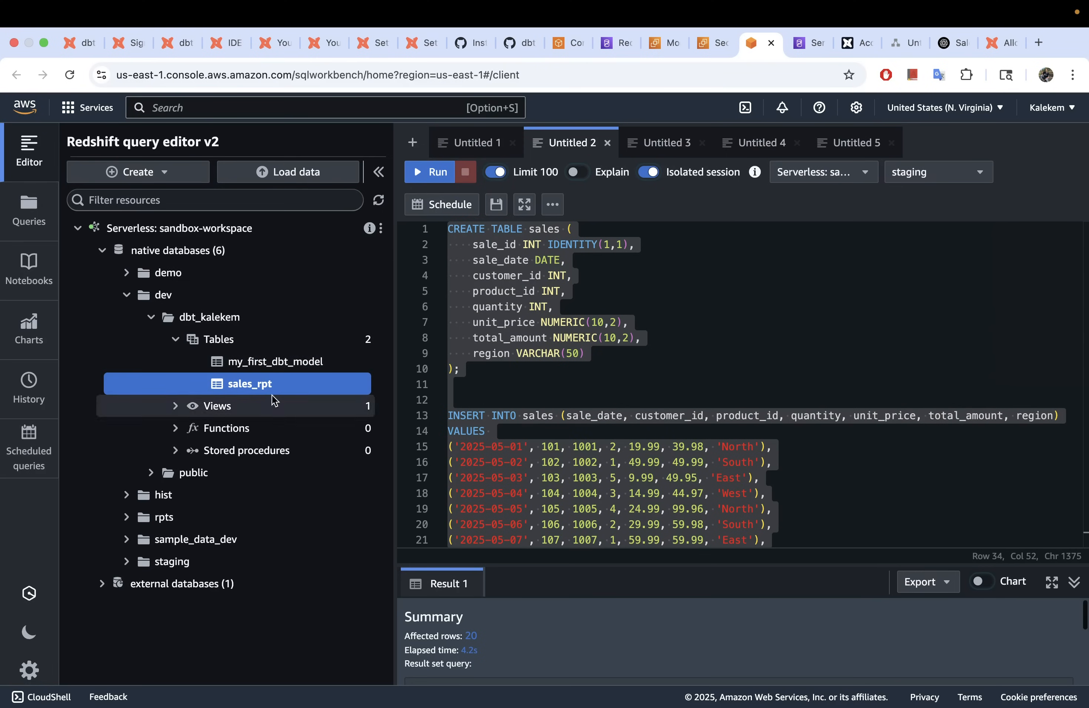
Step: In dbt Cloud, glance at sales_ddl.sql and schema.yml, then create a blank Untitled-1 file
left_click(233, 44)
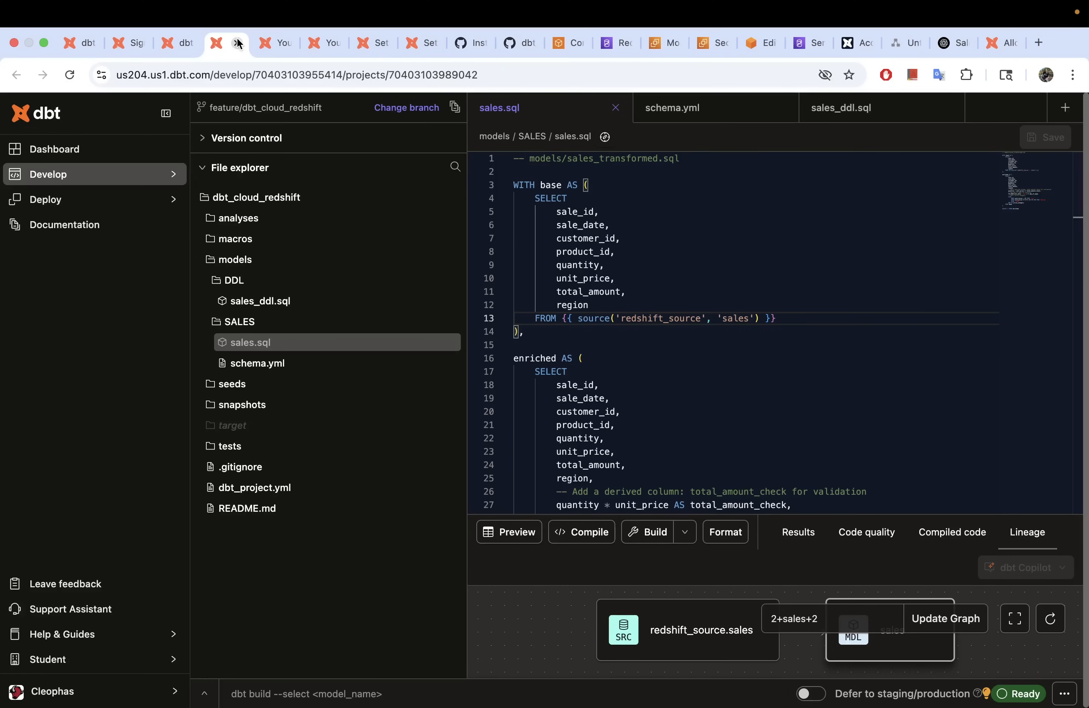
left_click(874, 109)
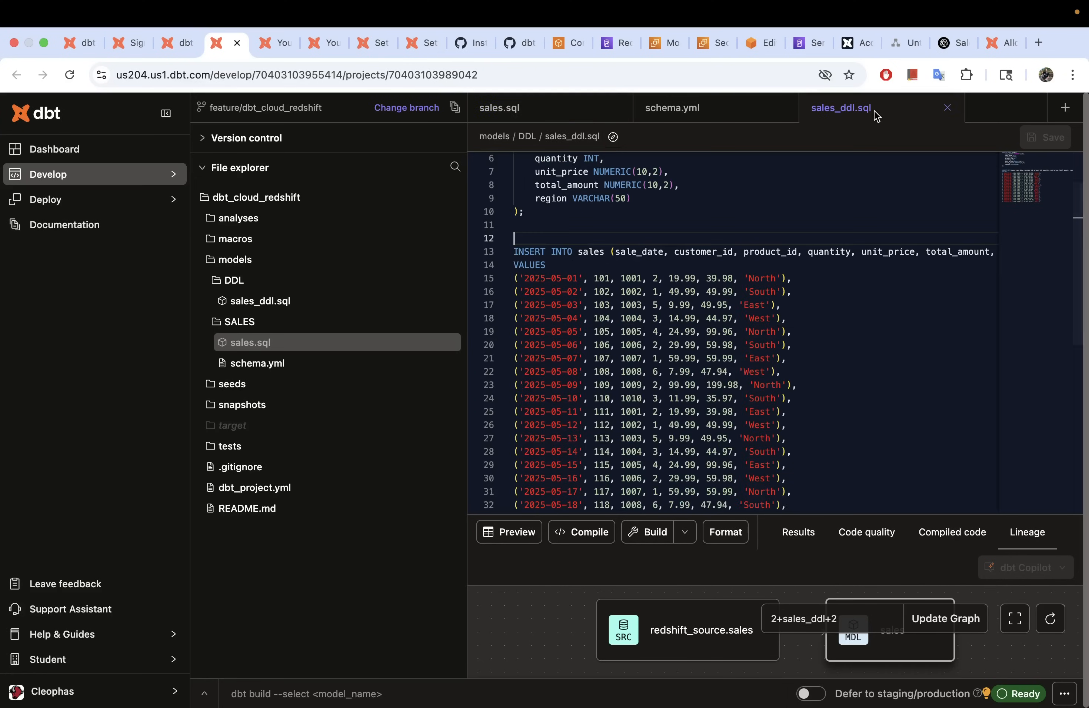
left_click(672, 109)
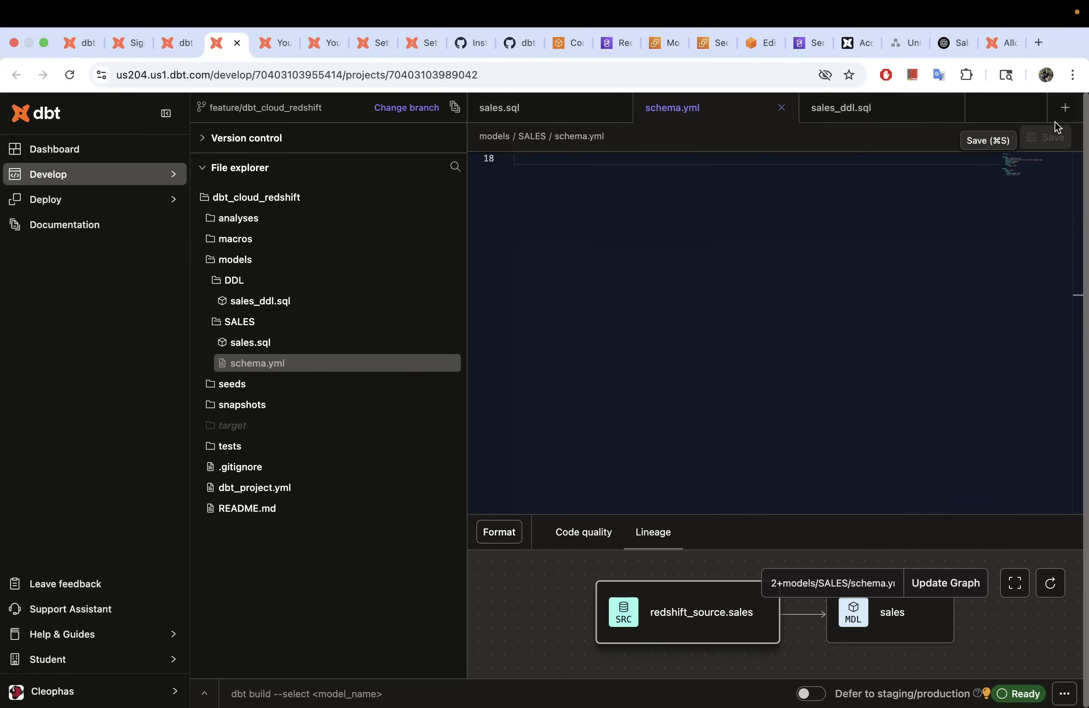
left_click(1066, 107)
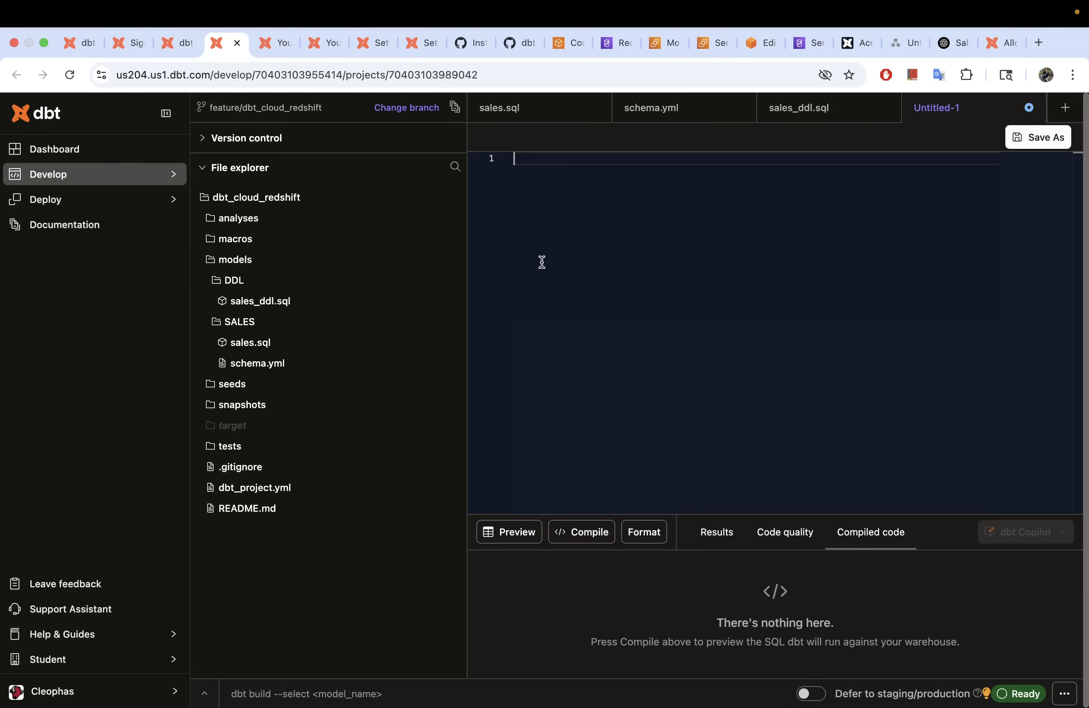